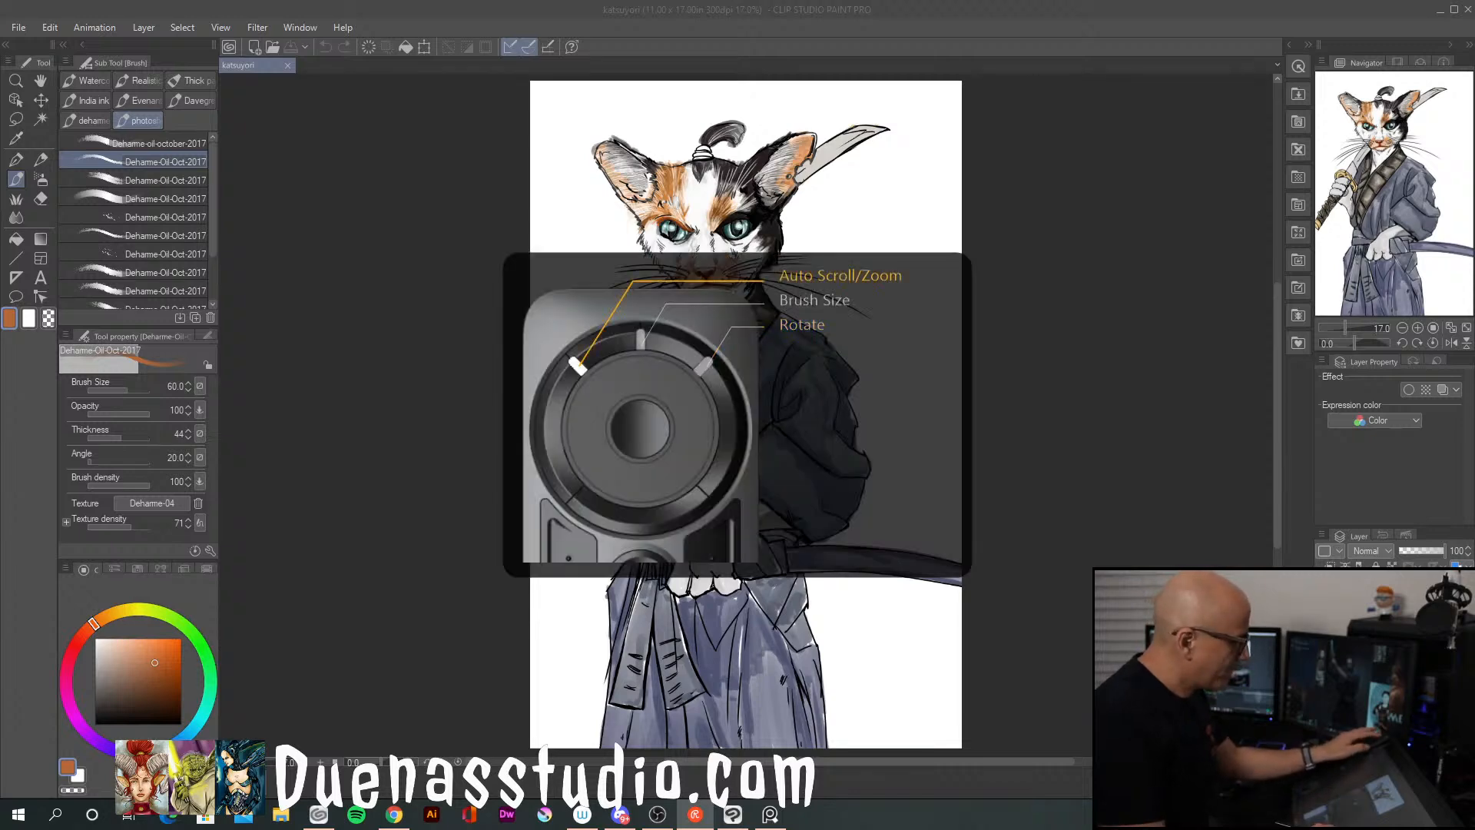
scroll(745, 415, up, 5)
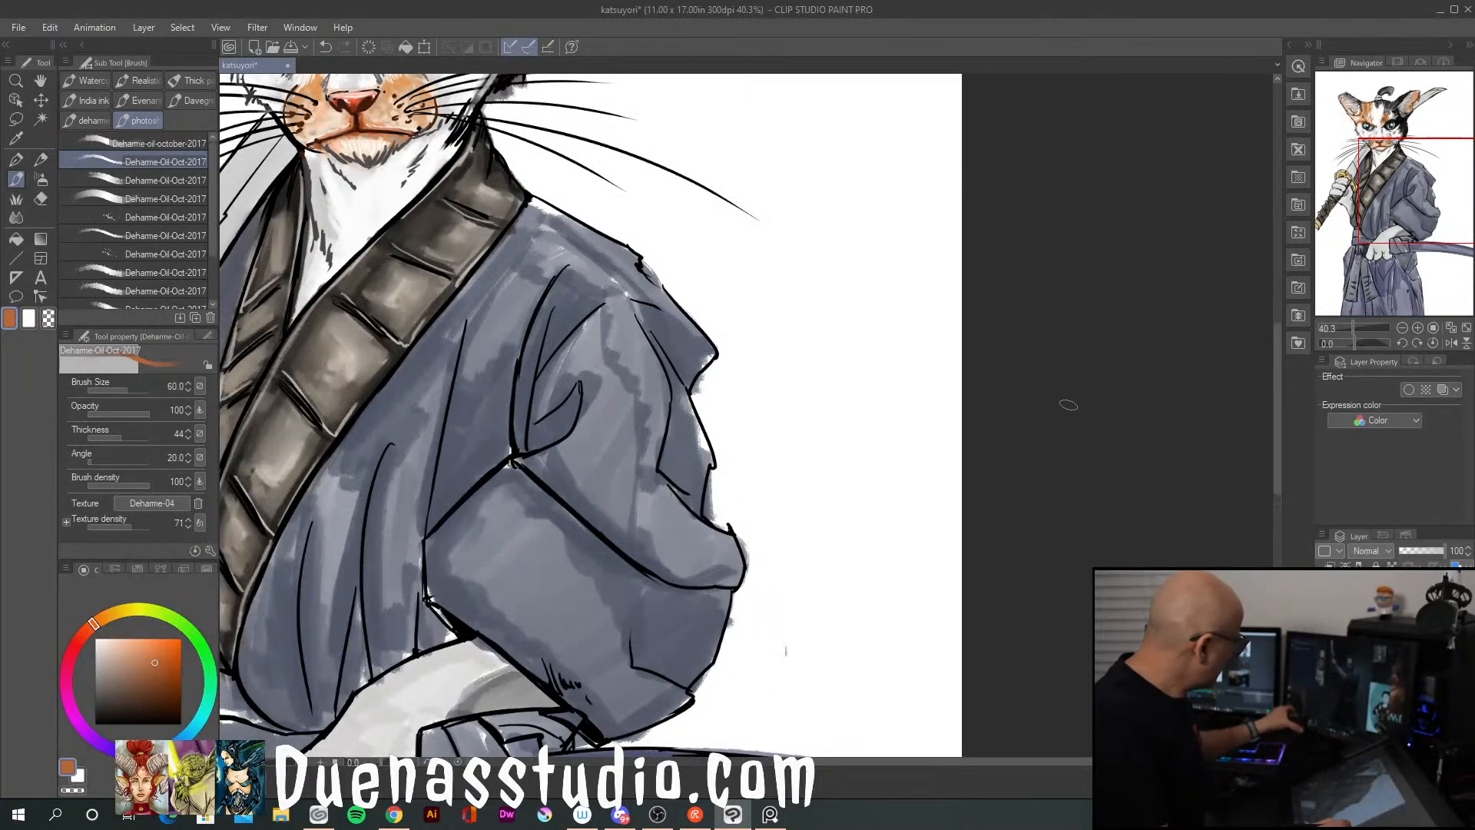
drag(828, 269, 1086, 584)
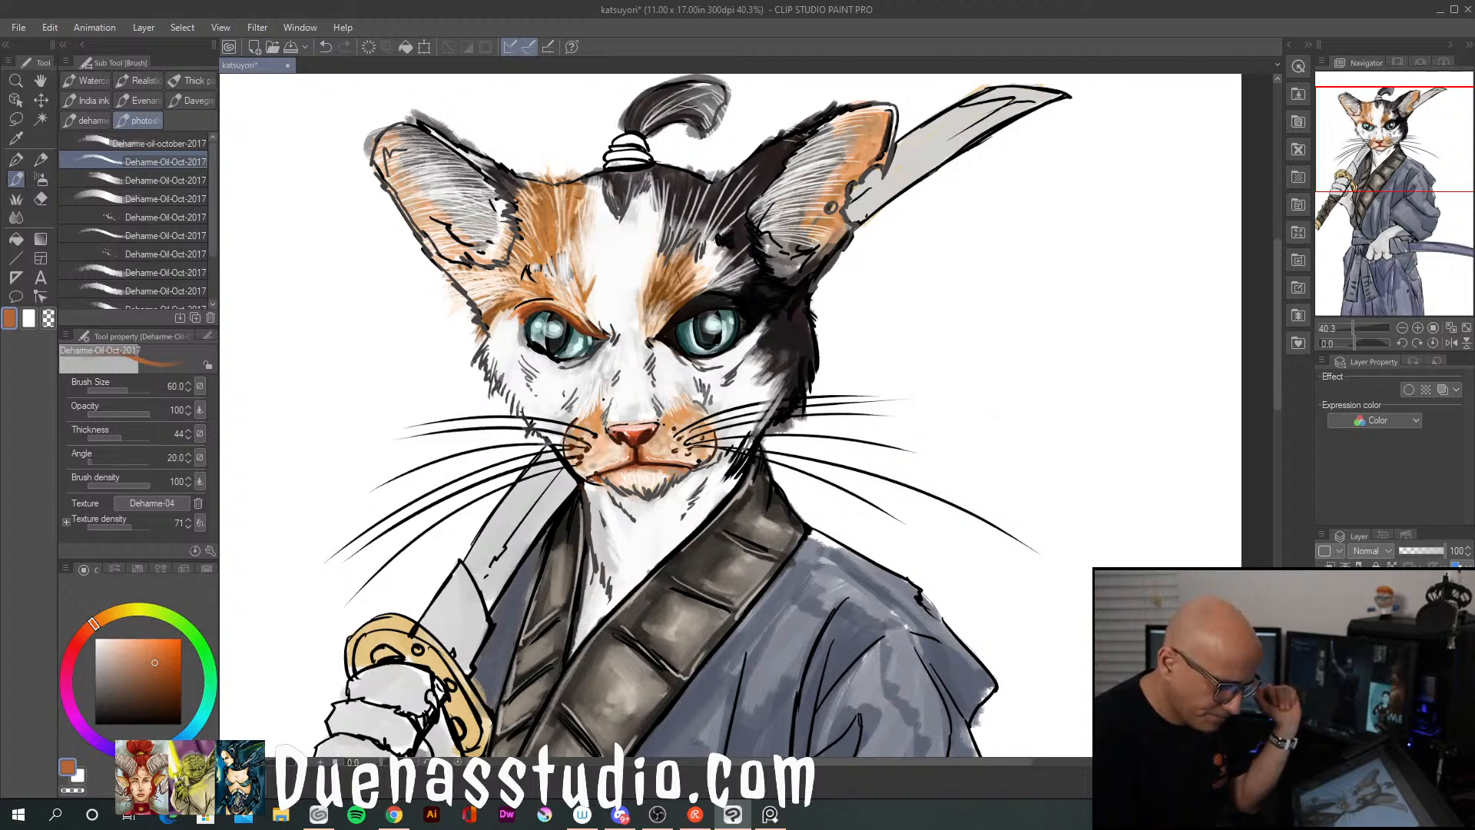
click(1323, 615)
click(1323, 615)
click(1323, 614)
click(1323, 614)
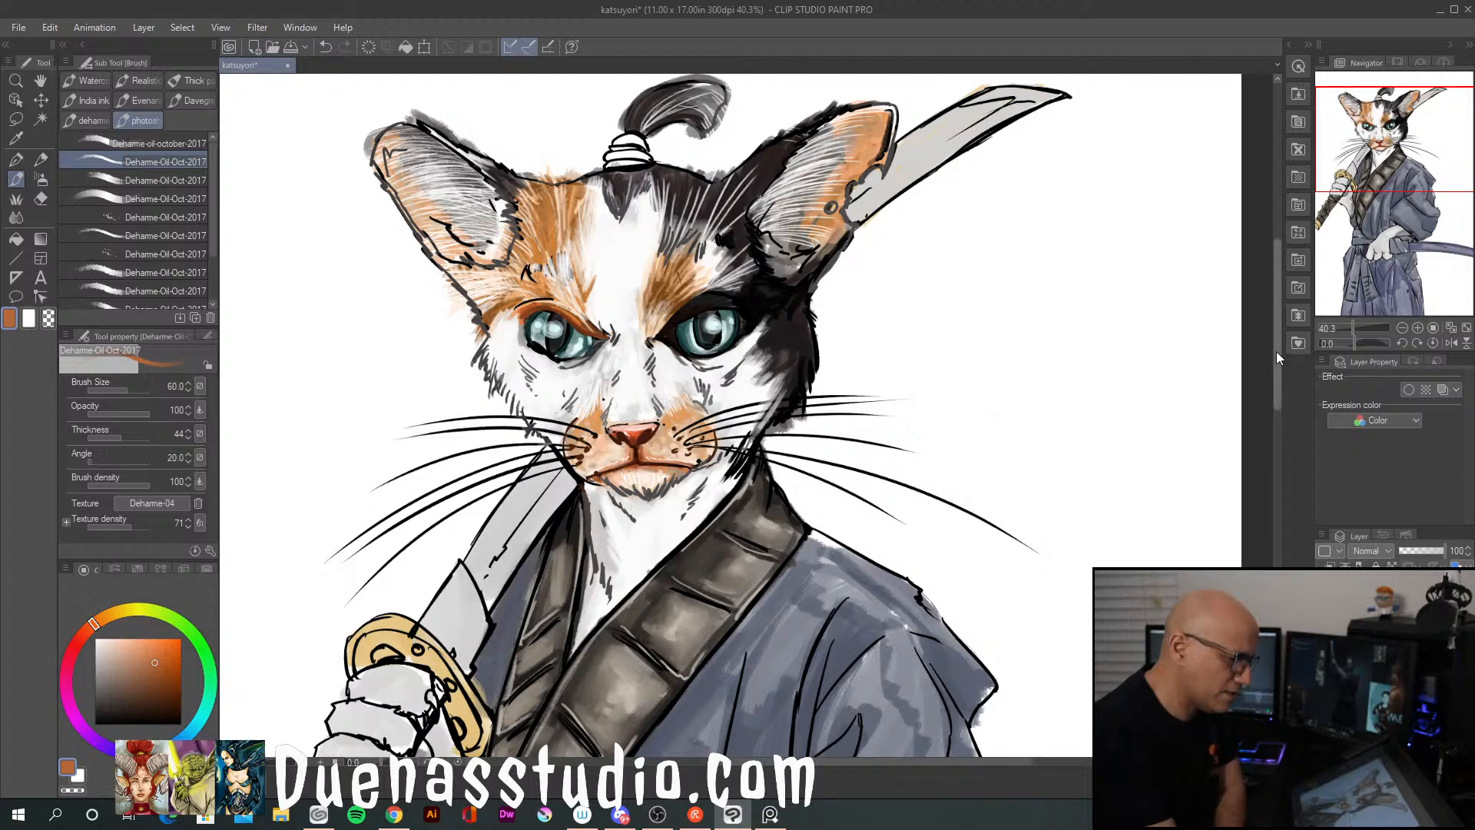
Sample the collar's brown, choose a darker shade, and paint shadows over the upper segments of the cat's wide collar band
drag(1275, 354, 1271, 380)
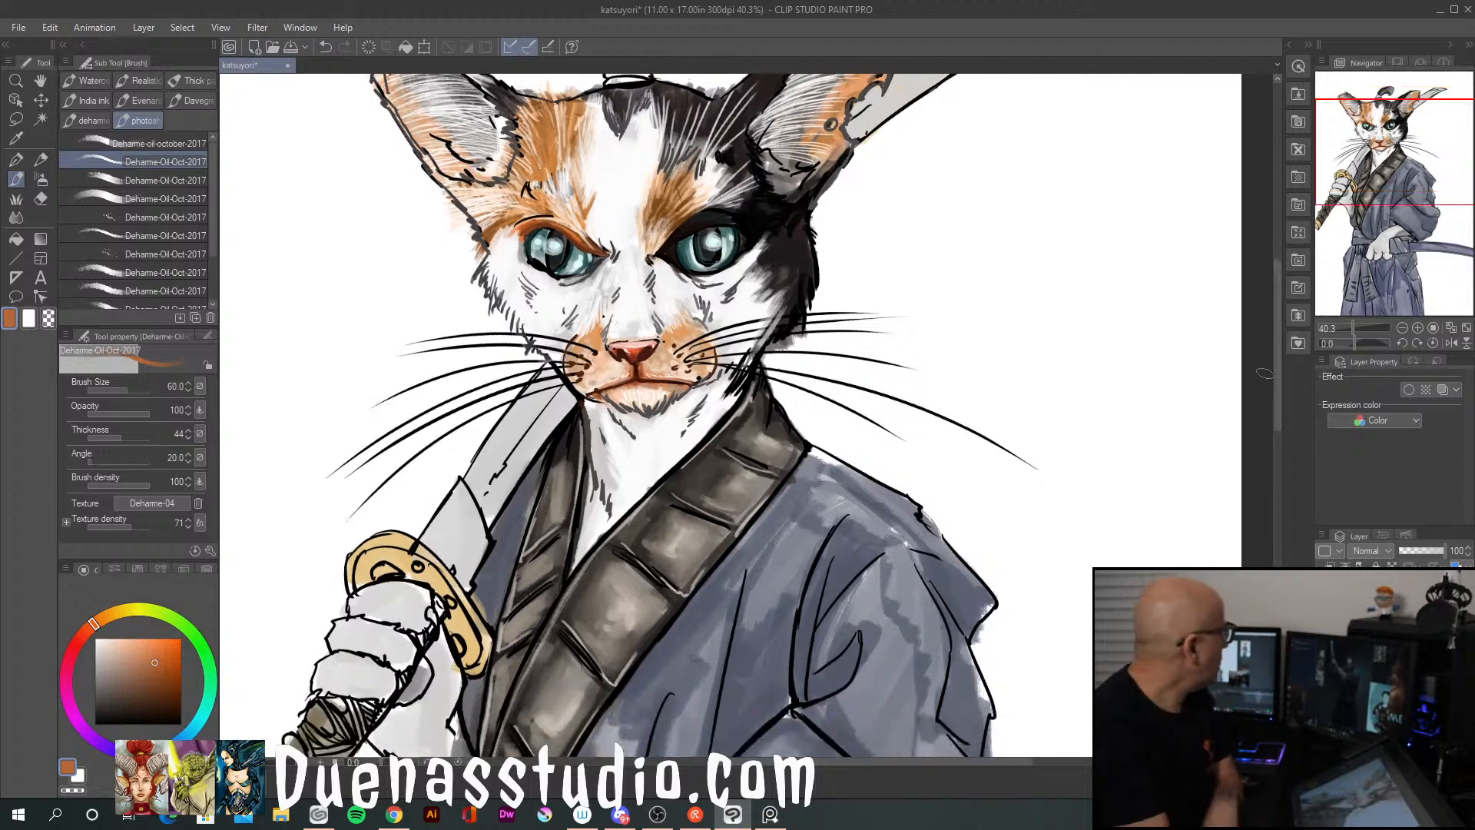
drag(1273, 381, 1275, 432)
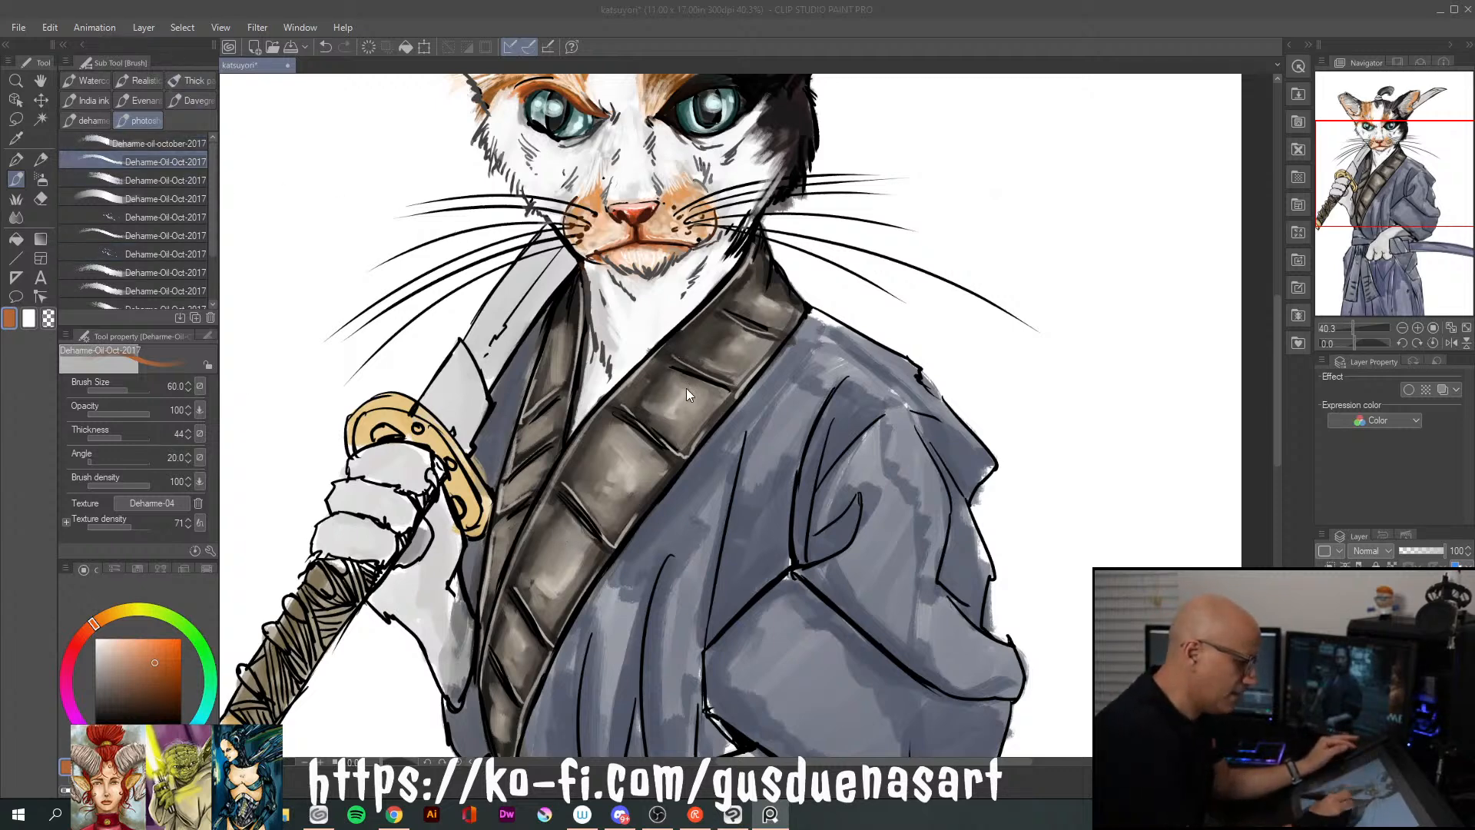
click(679, 407)
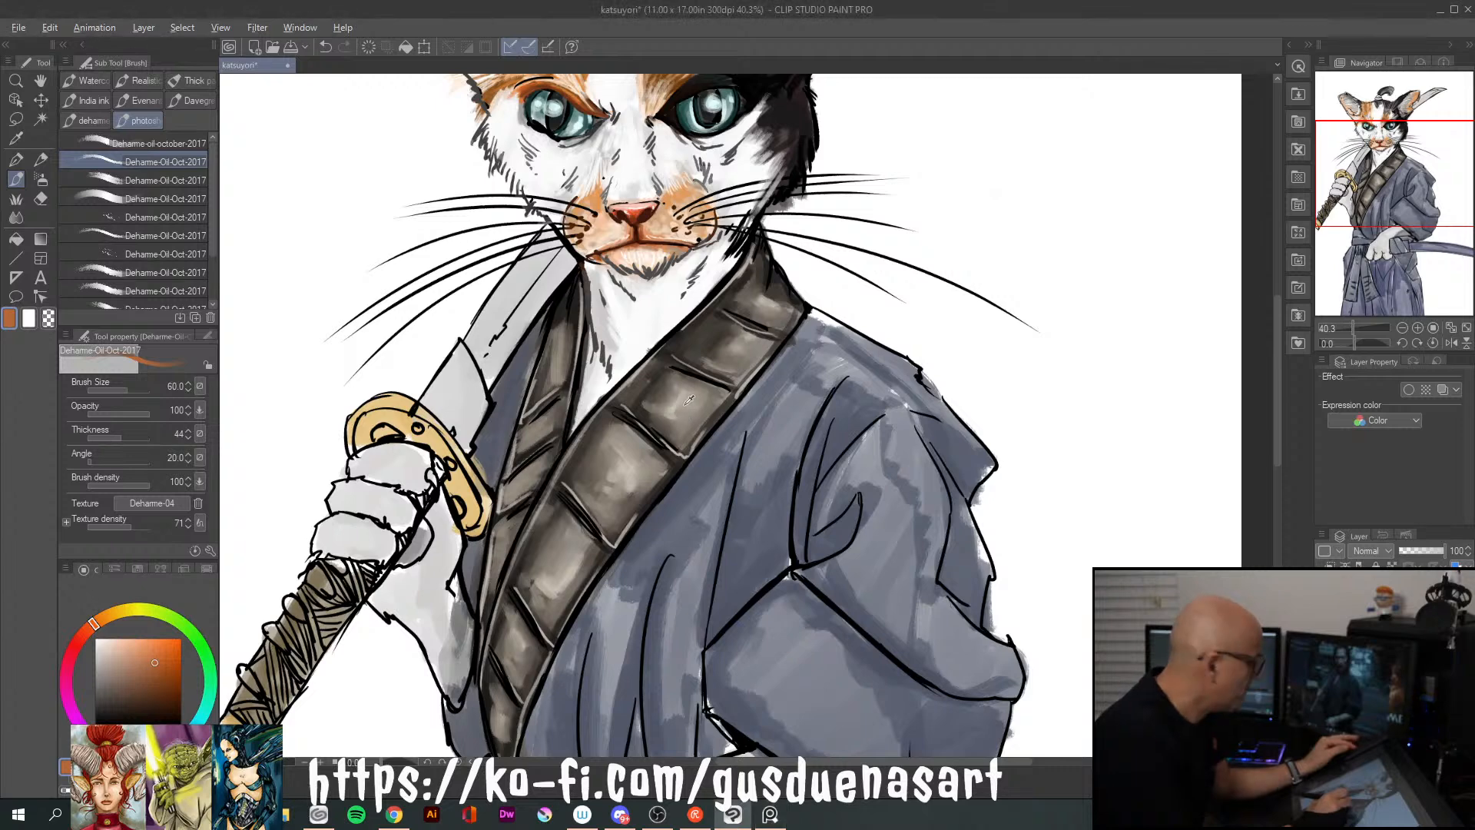
alt+click(659, 372)
click(99, 699)
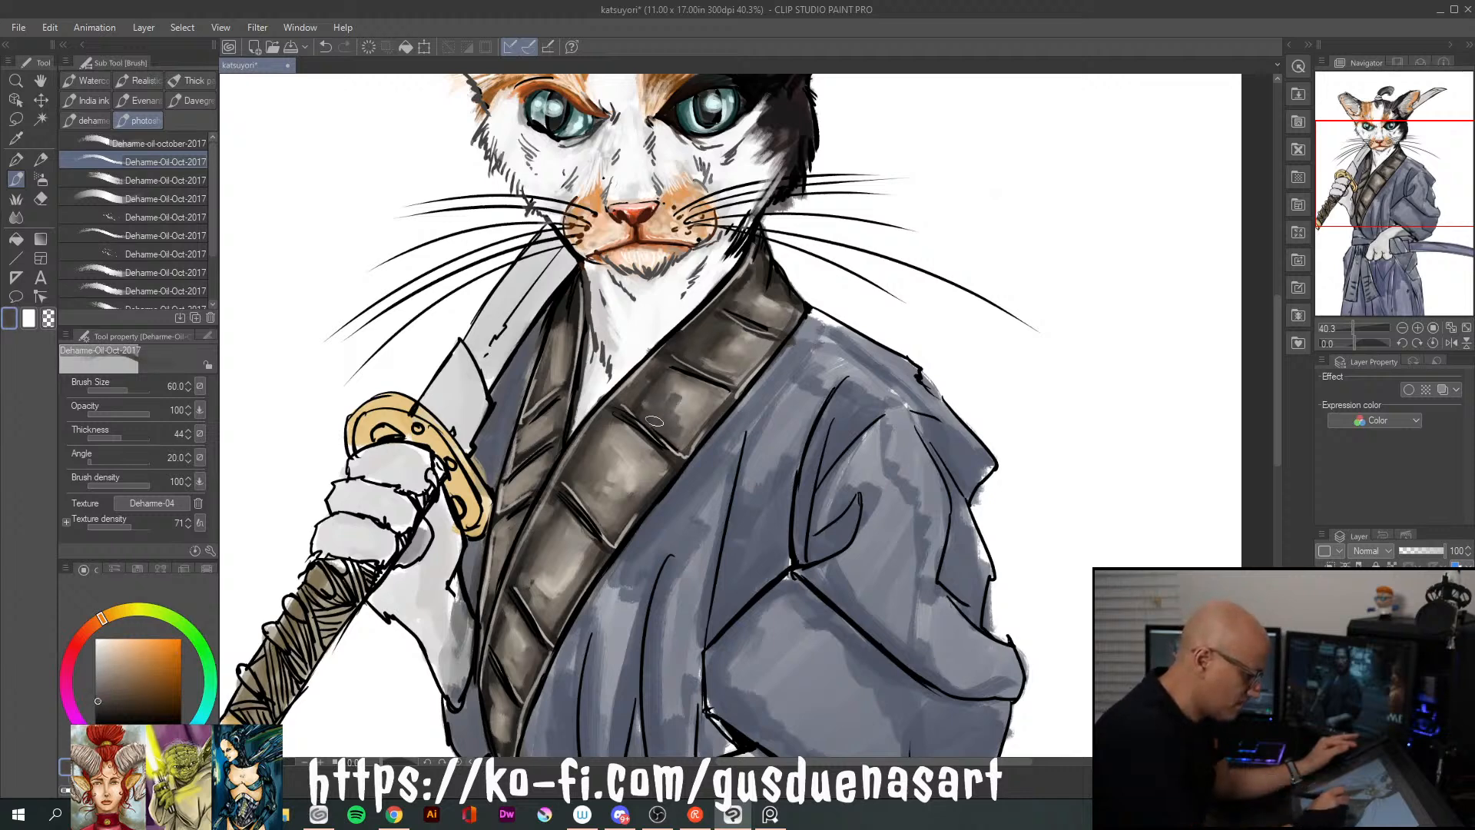
mouse_move(683, 374)
mouse_down()
mouse_move(664, 390)
mouse_move(718, 388)
mouse_move(695, 392)
mouse_up()
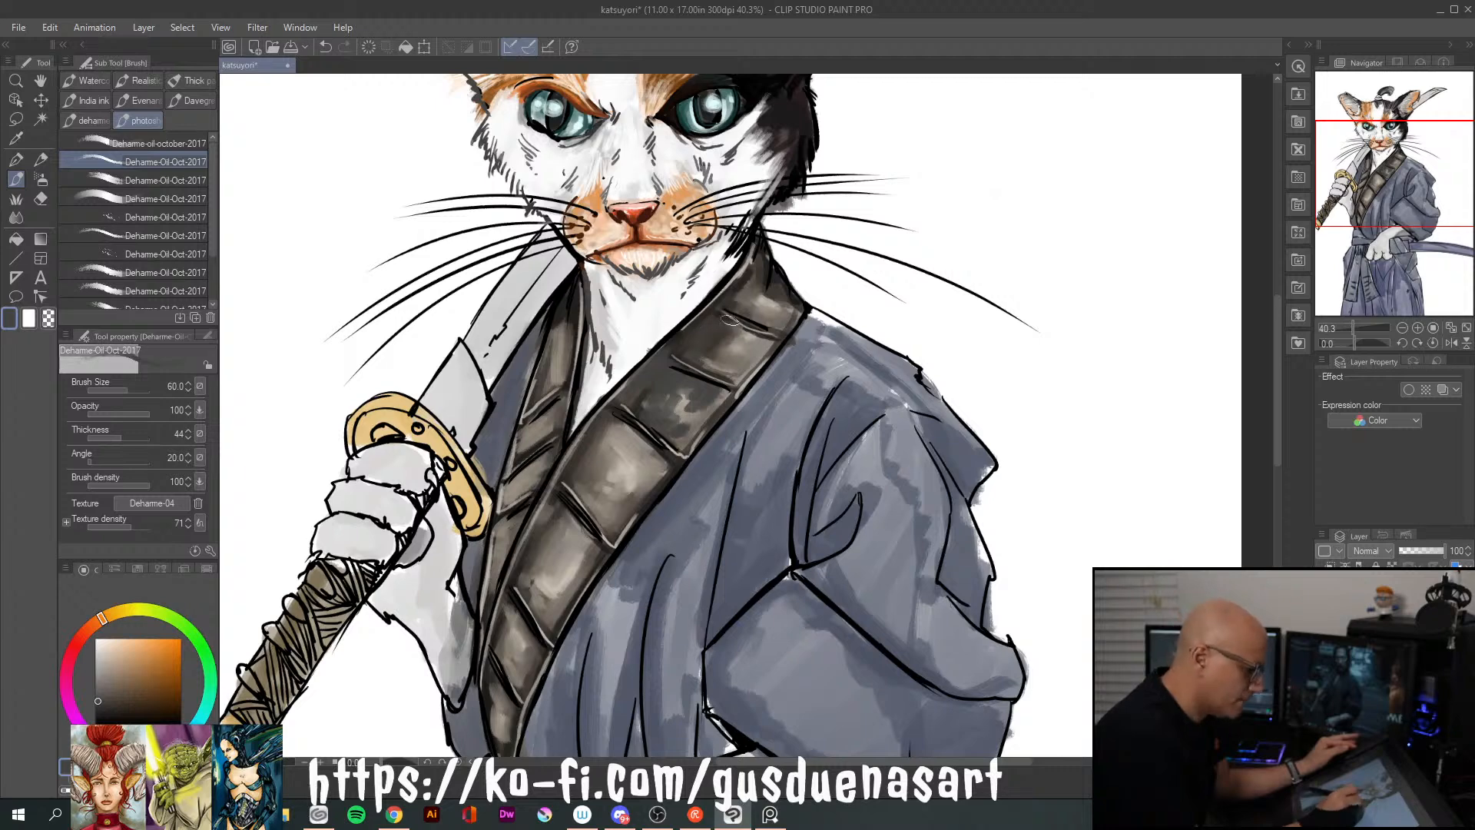
drag(757, 338, 731, 367)
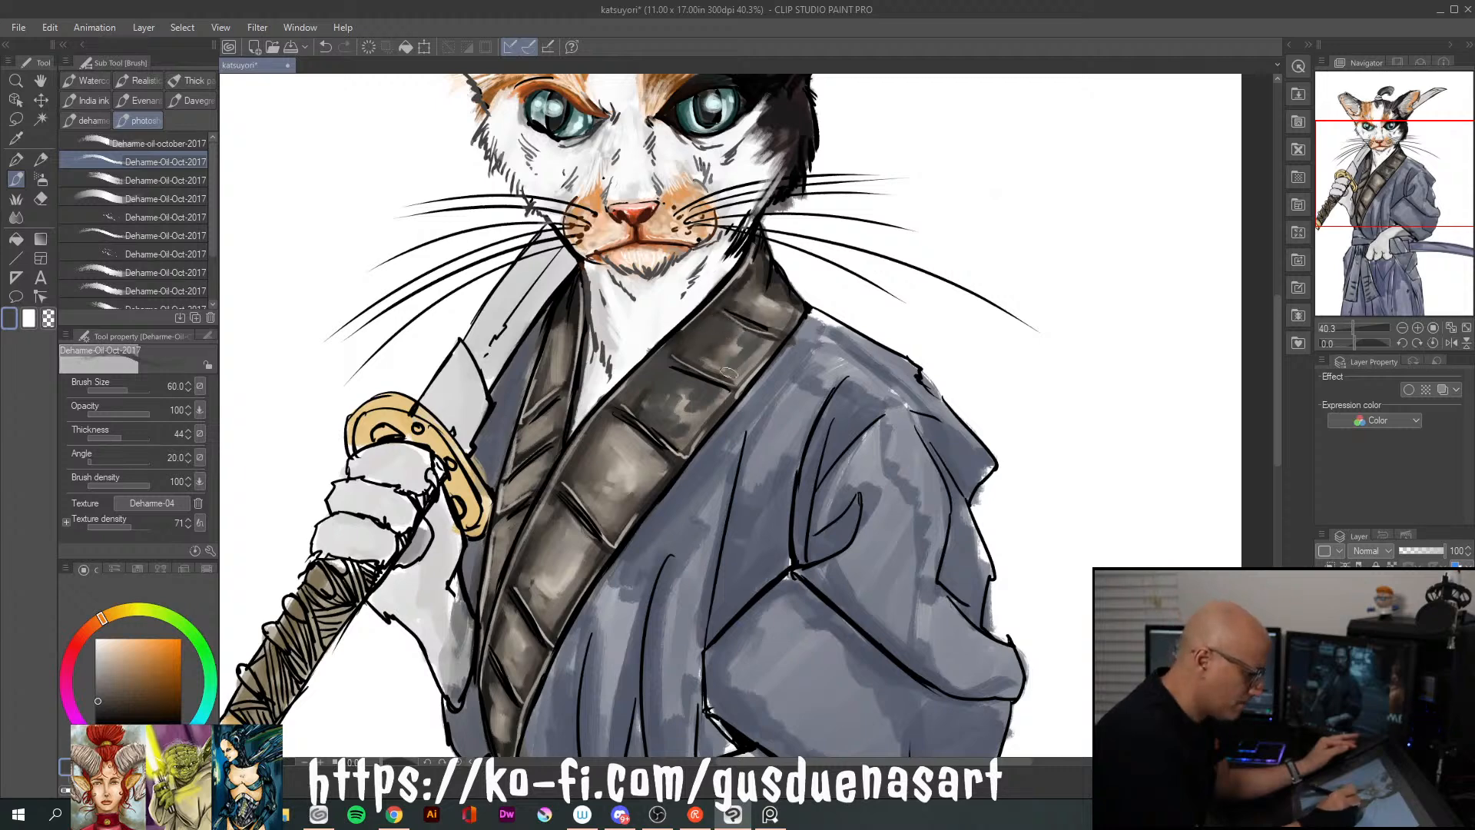
mouse_move(766, 261)
mouse_down()
mouse_move(754, 301)
mouse_move(774, 305)
mouse_move(785, 287)
mouse_move(780, 301)
mouse_move(749, 281)
mouse_up()
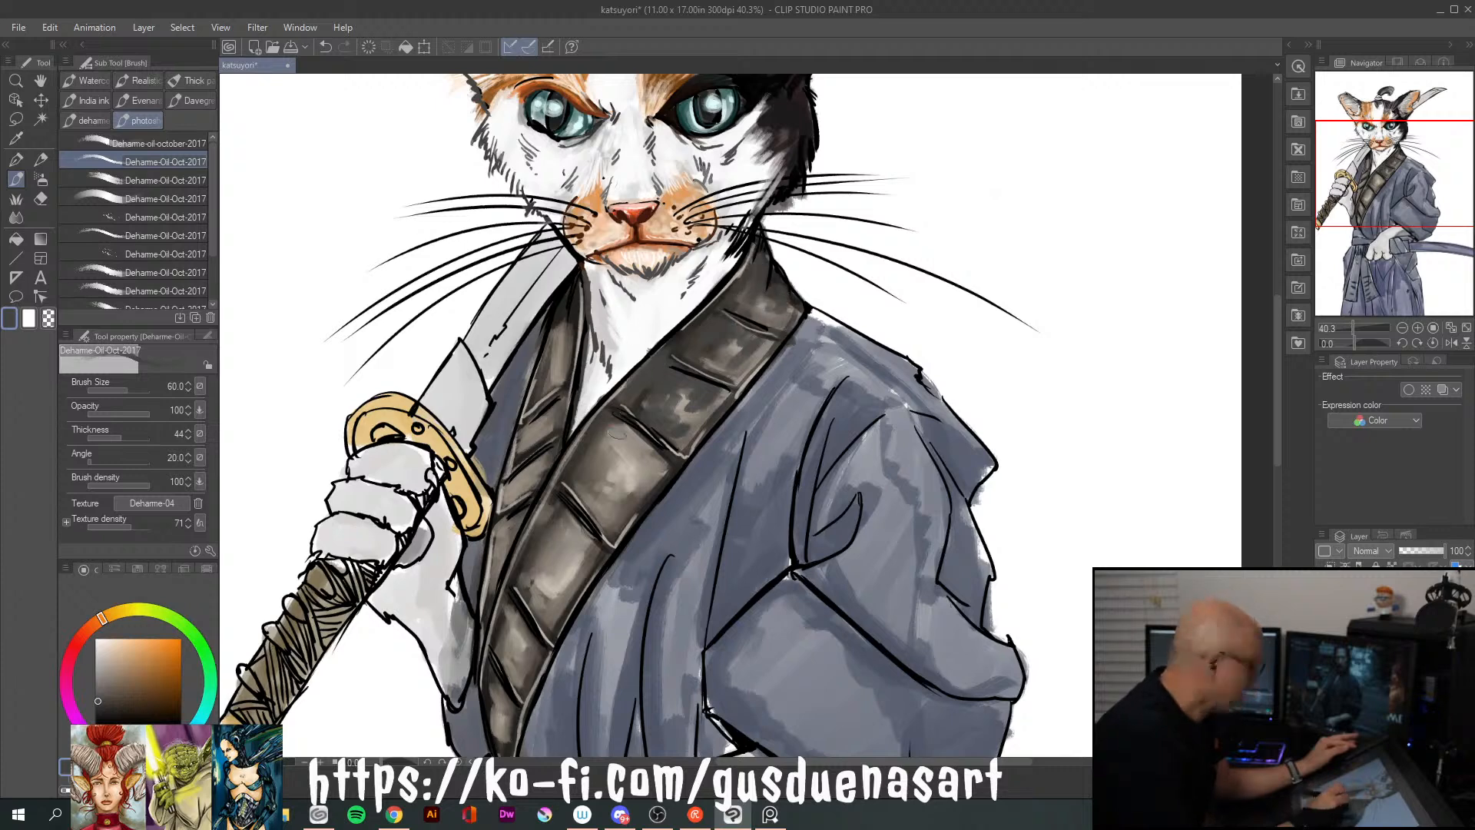
Brush the dark brown over the lower segments of the wide collar band and the narrower lapel beside the sword
mouse_move(599, 459)
mouse_down()
mouse_move(607, 429)
mouse_move(605, 530)
mouse_up()
drag(635, 431, 630, 488)
mouse_move(634, 434)
mouse_down()
mouse_move(635, 479)
mouse_move(648, 453)
mouse_move(640, 439)
mouse_move(636, 489)
mouse_move(661, 465)
mouse_up()
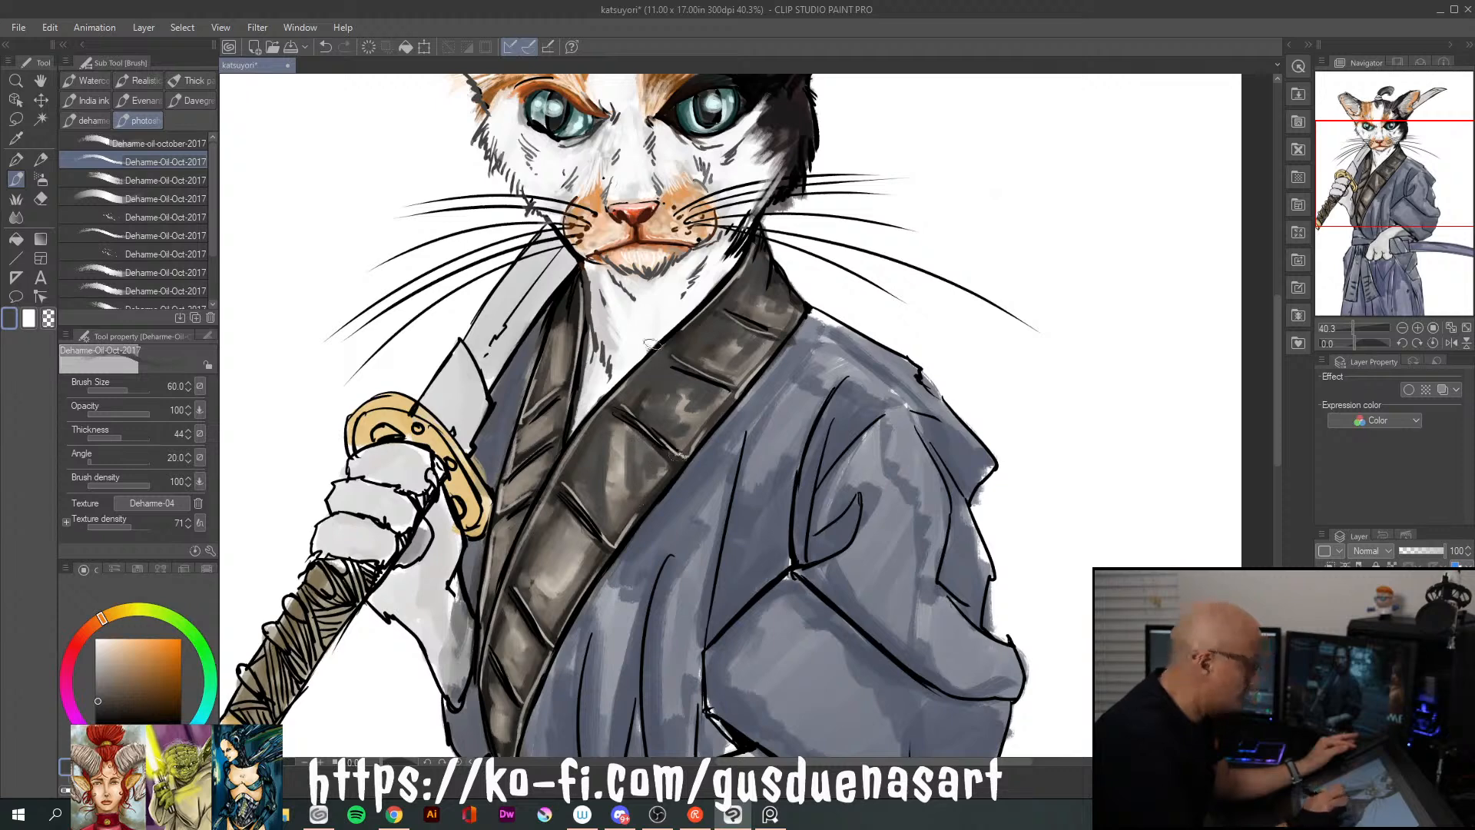
mouse_move(577, 535)
mouse_down()
mouse_move(563, 593)
mouse_move(585, 563)
mouse_move(549, 623)
mouse_move(570, 548)
mouse_move(548, 598)
mouse_up()
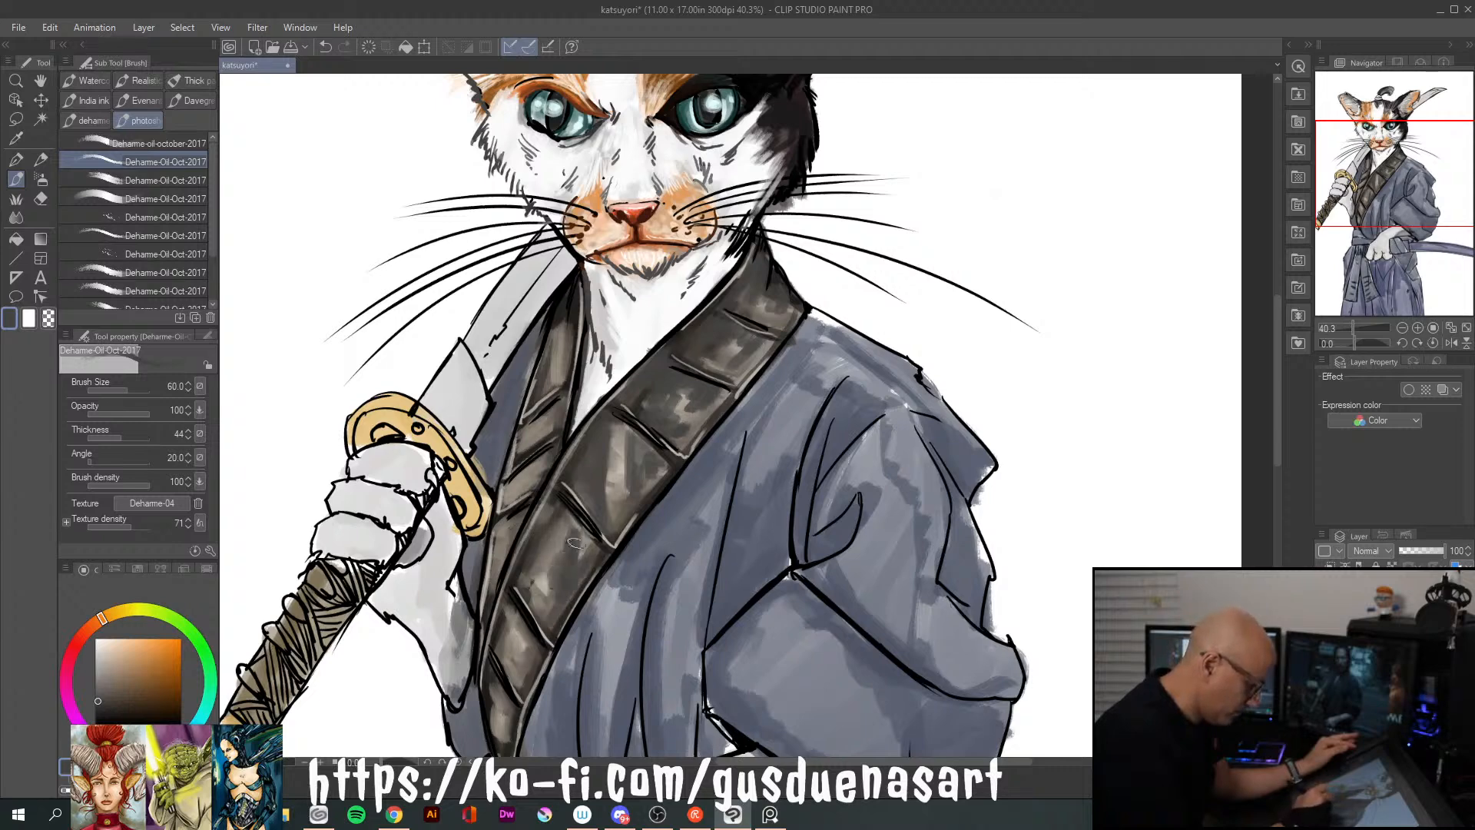
drag(547, 525, 539, 561)
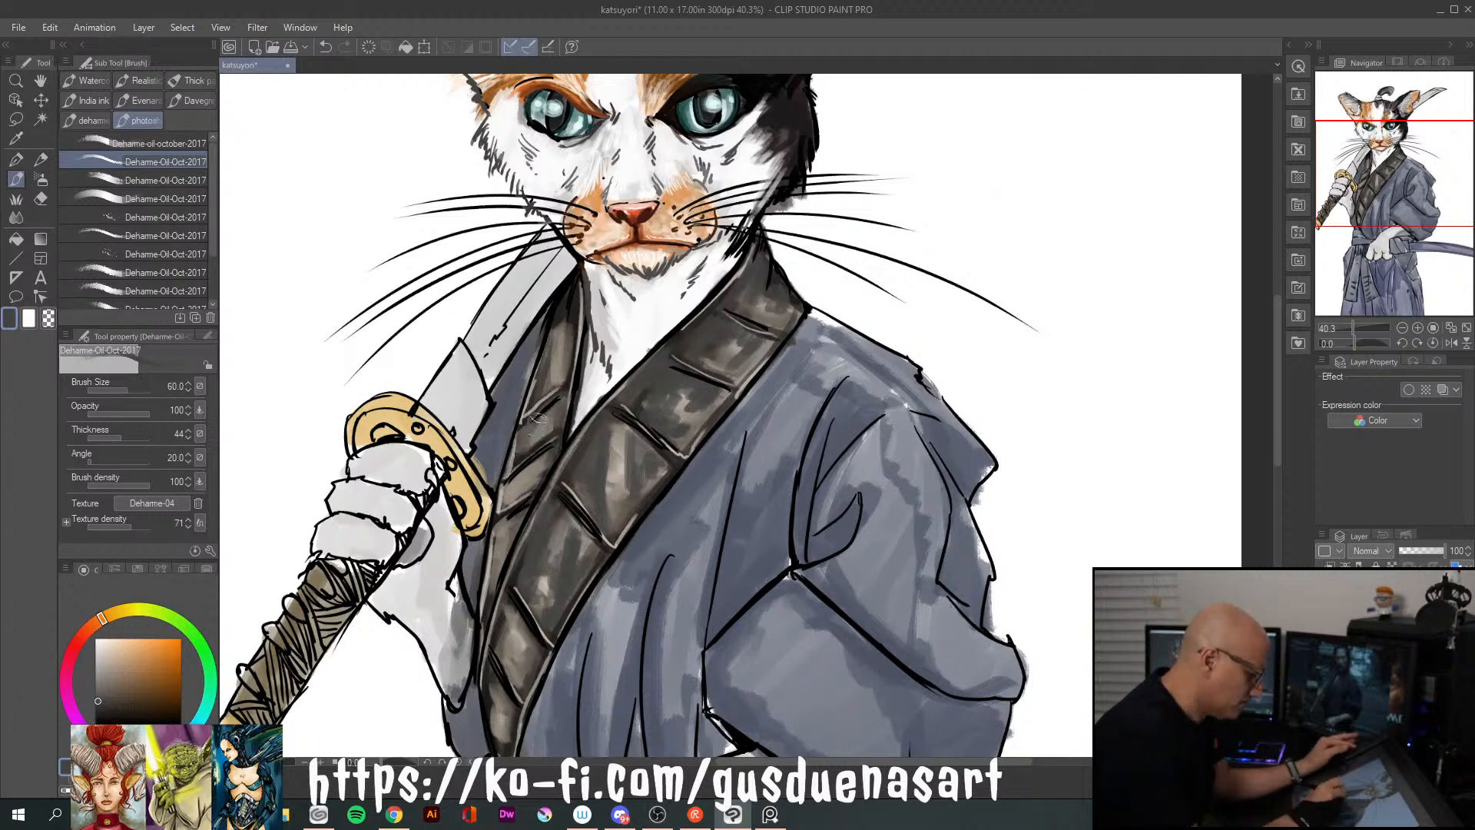
mouse_move(522, 436)
mouse_down()
mouse_move(505, 502)
mouse_move(522, 491)
mouse_move(491, 588)
mouse_up()
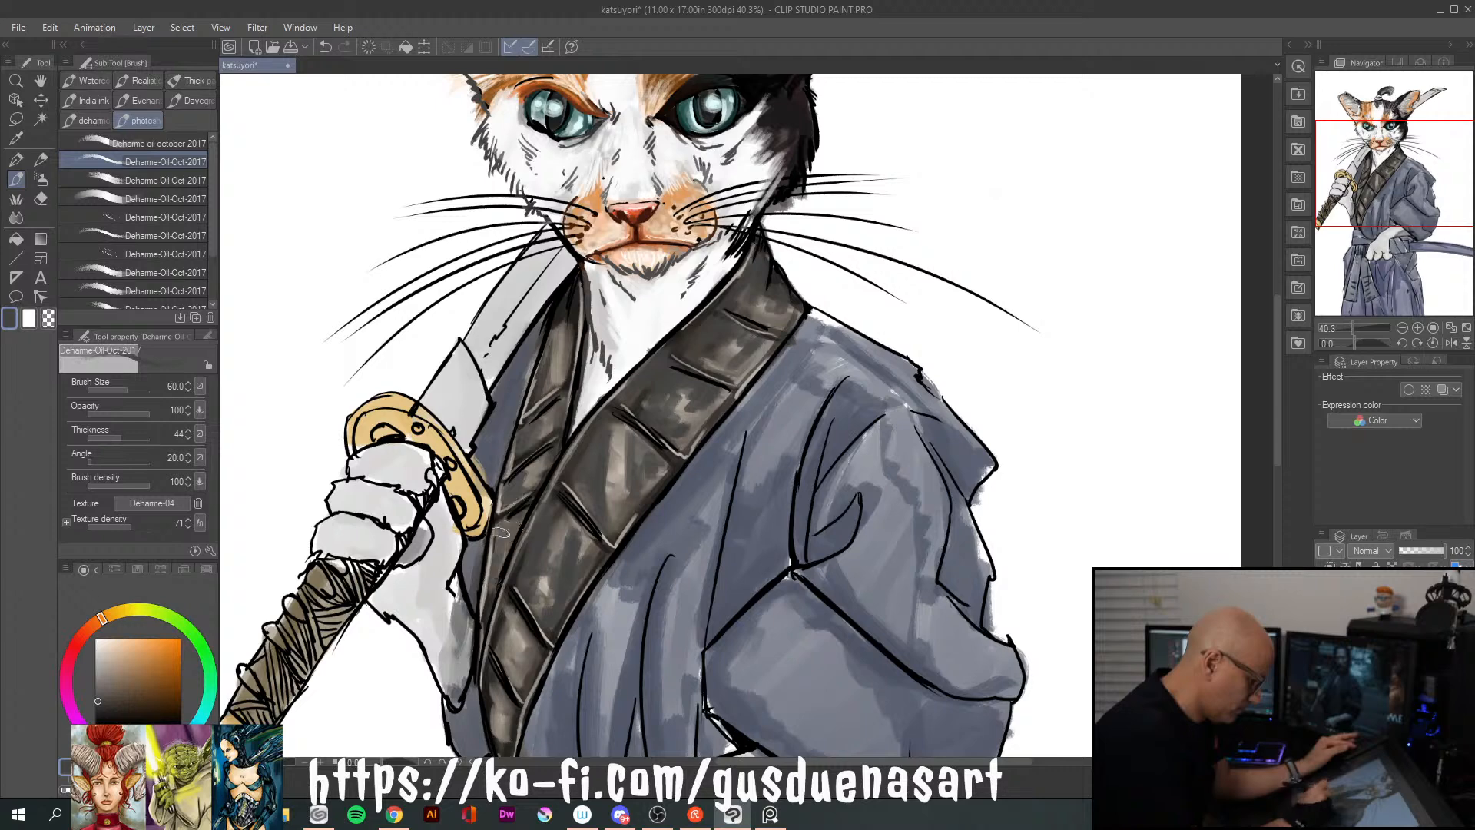
mouse_move(557, 323)
mouse_down()
mouse_move(542, 378)
mouse_move(560, 330)
mouse_move(560, 361)
mouse_up()
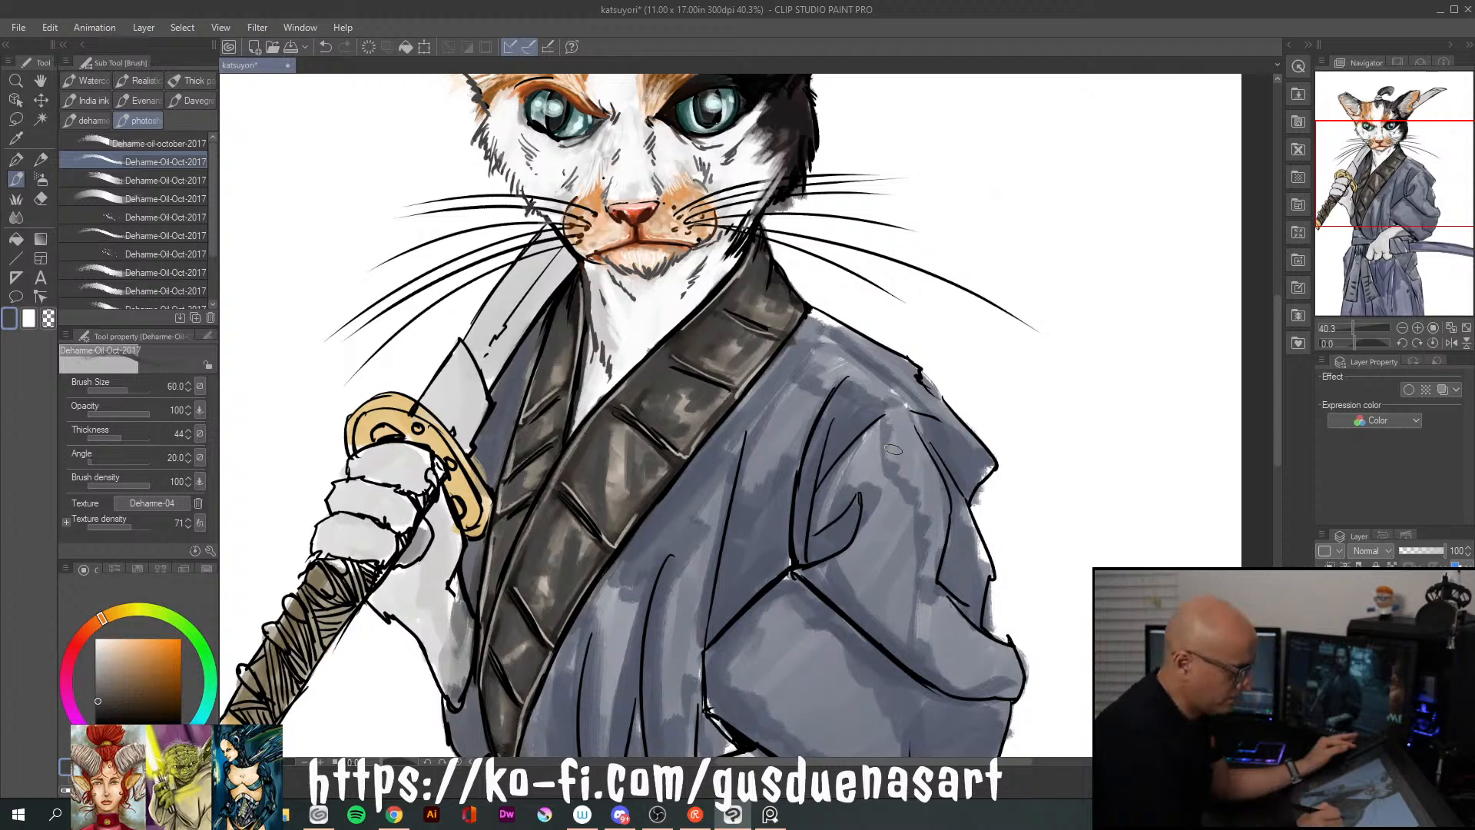
Choose a near-black brown and deepen the shadows at the top of the collar band and the narrower lapel
click(104, 706)
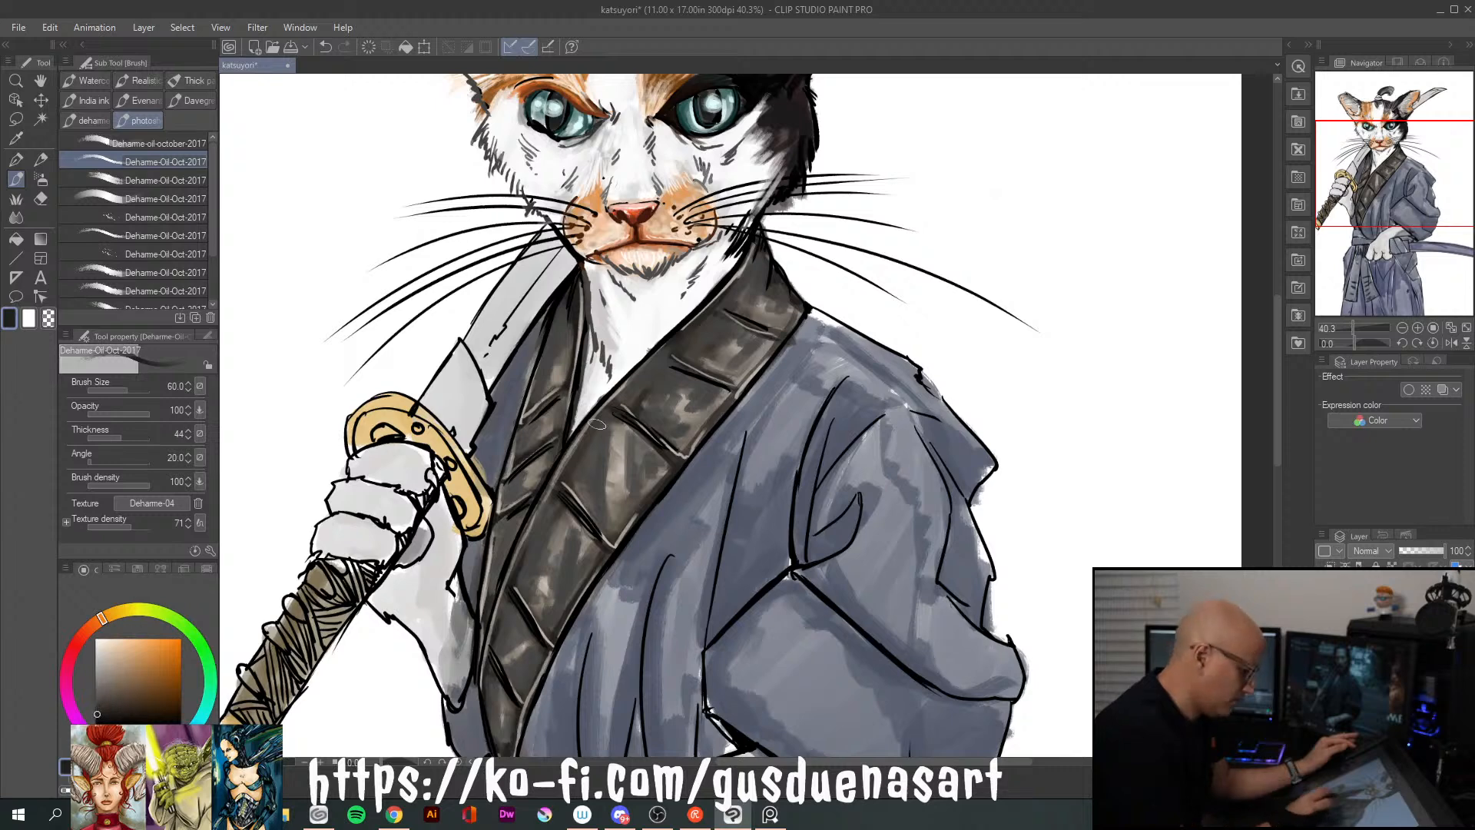
click(113, 693)
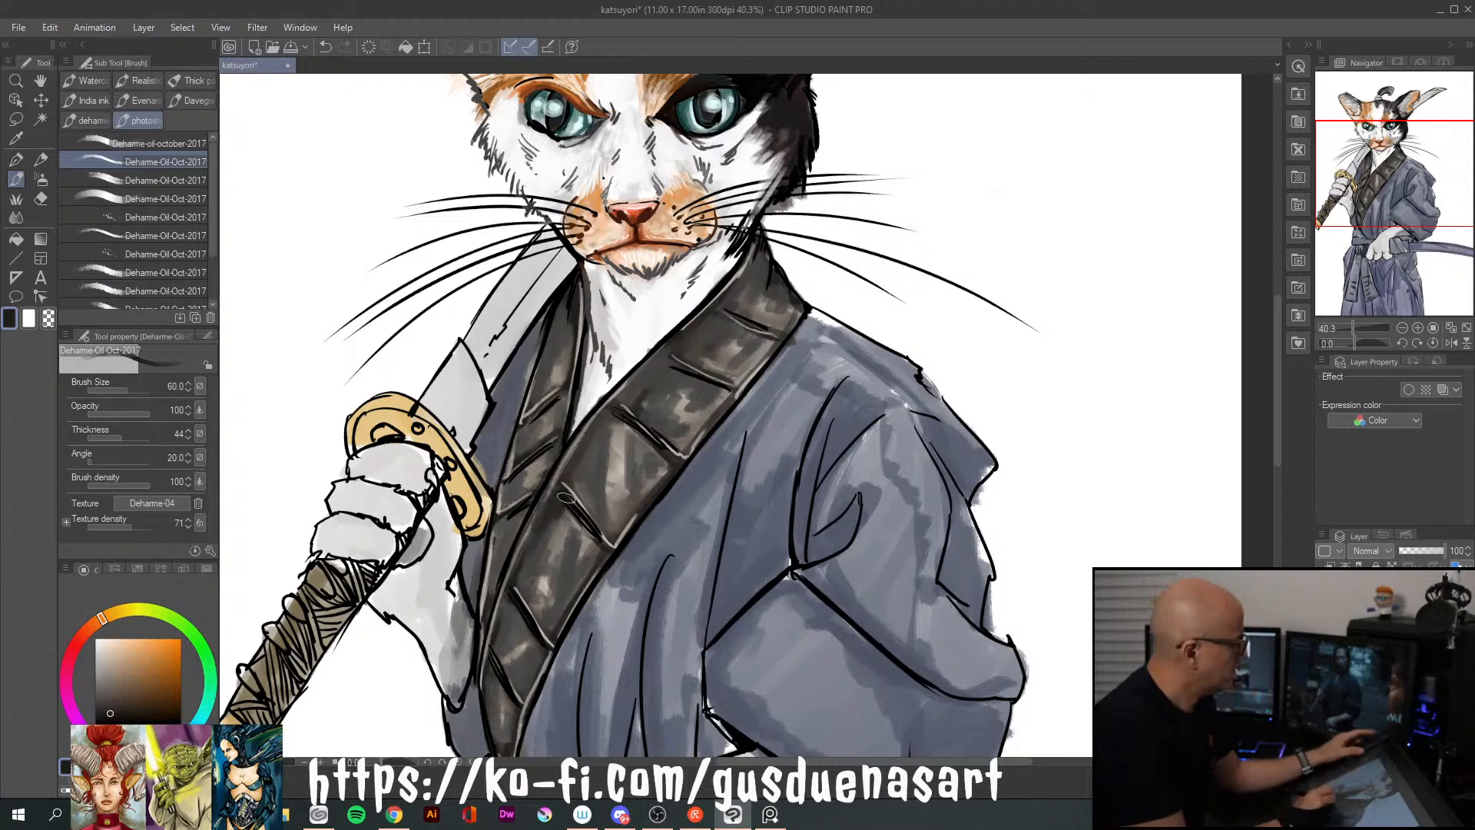
scroll(563, 503, down, 1)
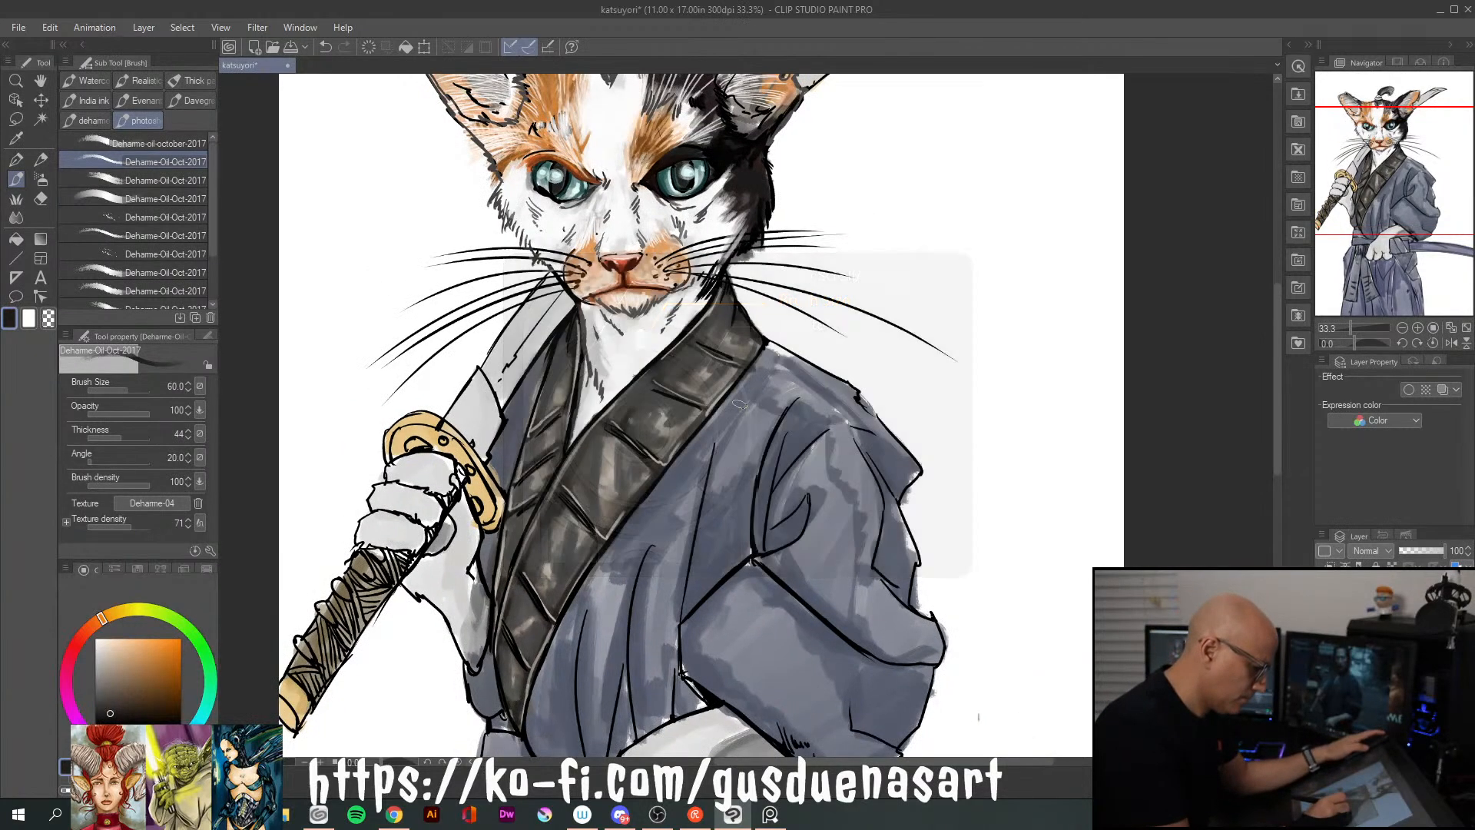
key(bracketright)
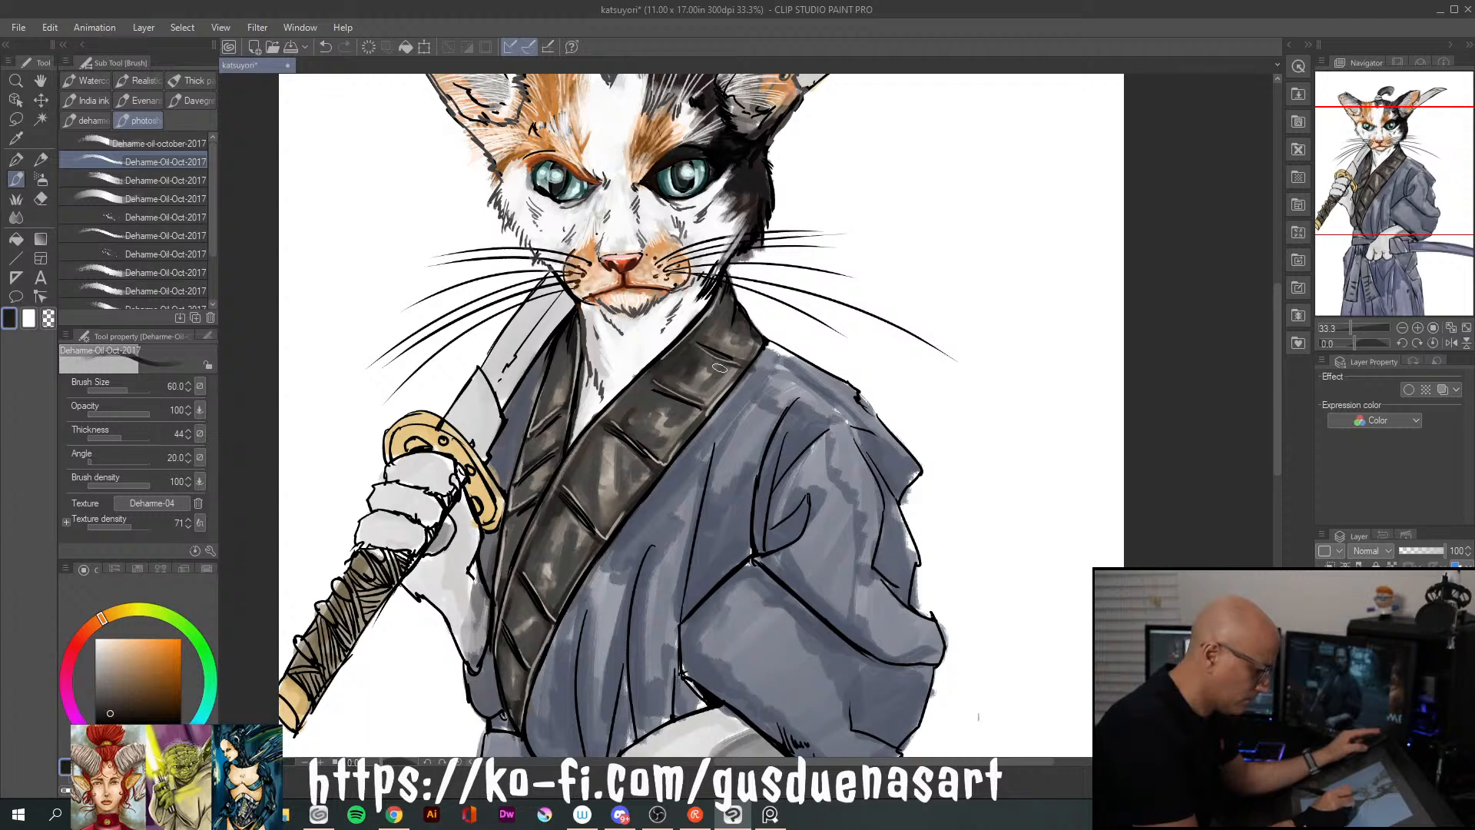
drag(706, 372, 699, 366)
mouse_move(735, 297)
mouse_down()
mouse_move(720, 336)
mouse_move(703, 336)
mouse_up()
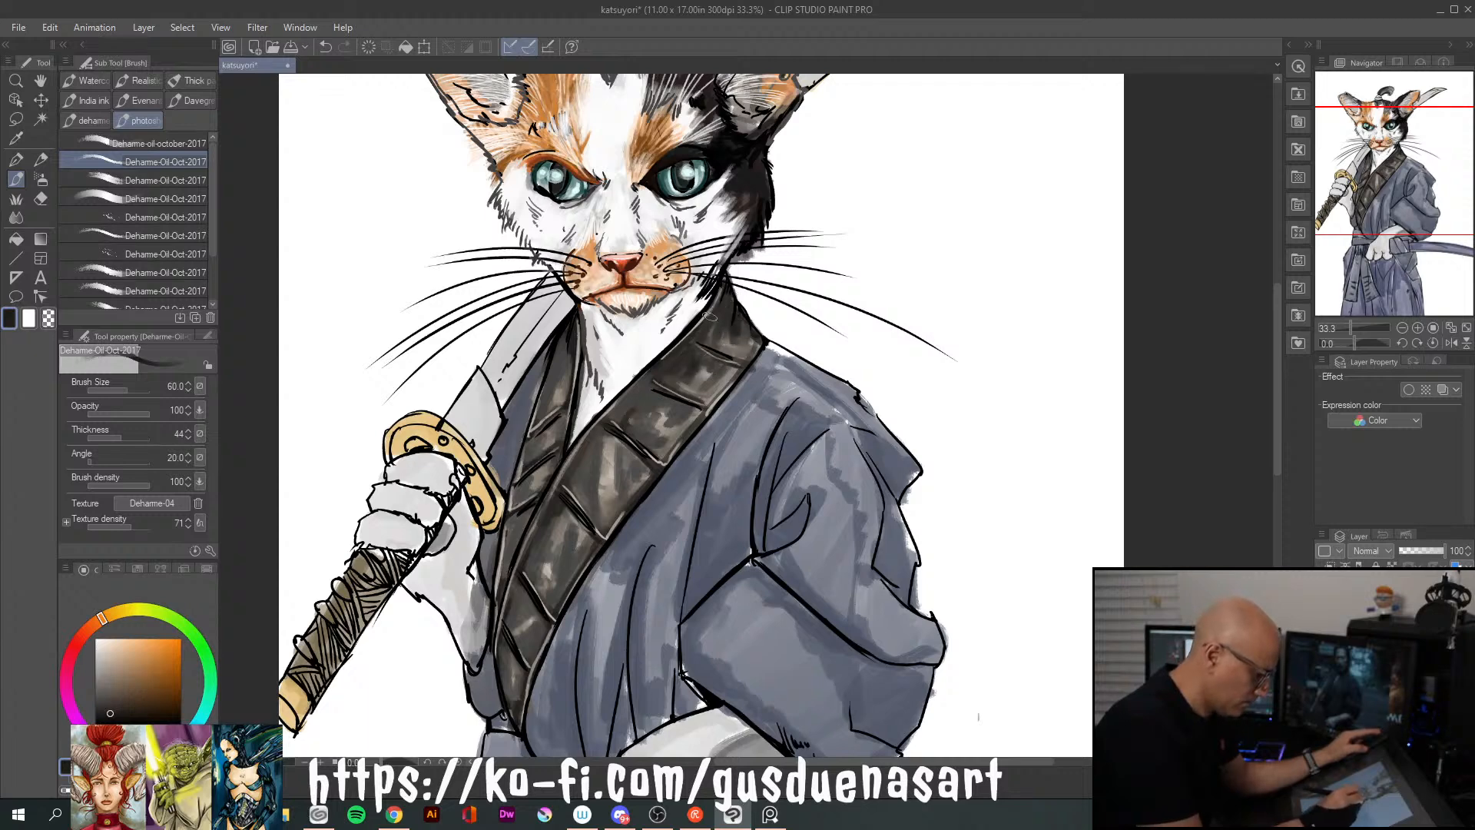
drag(567, 338, 553, 389)
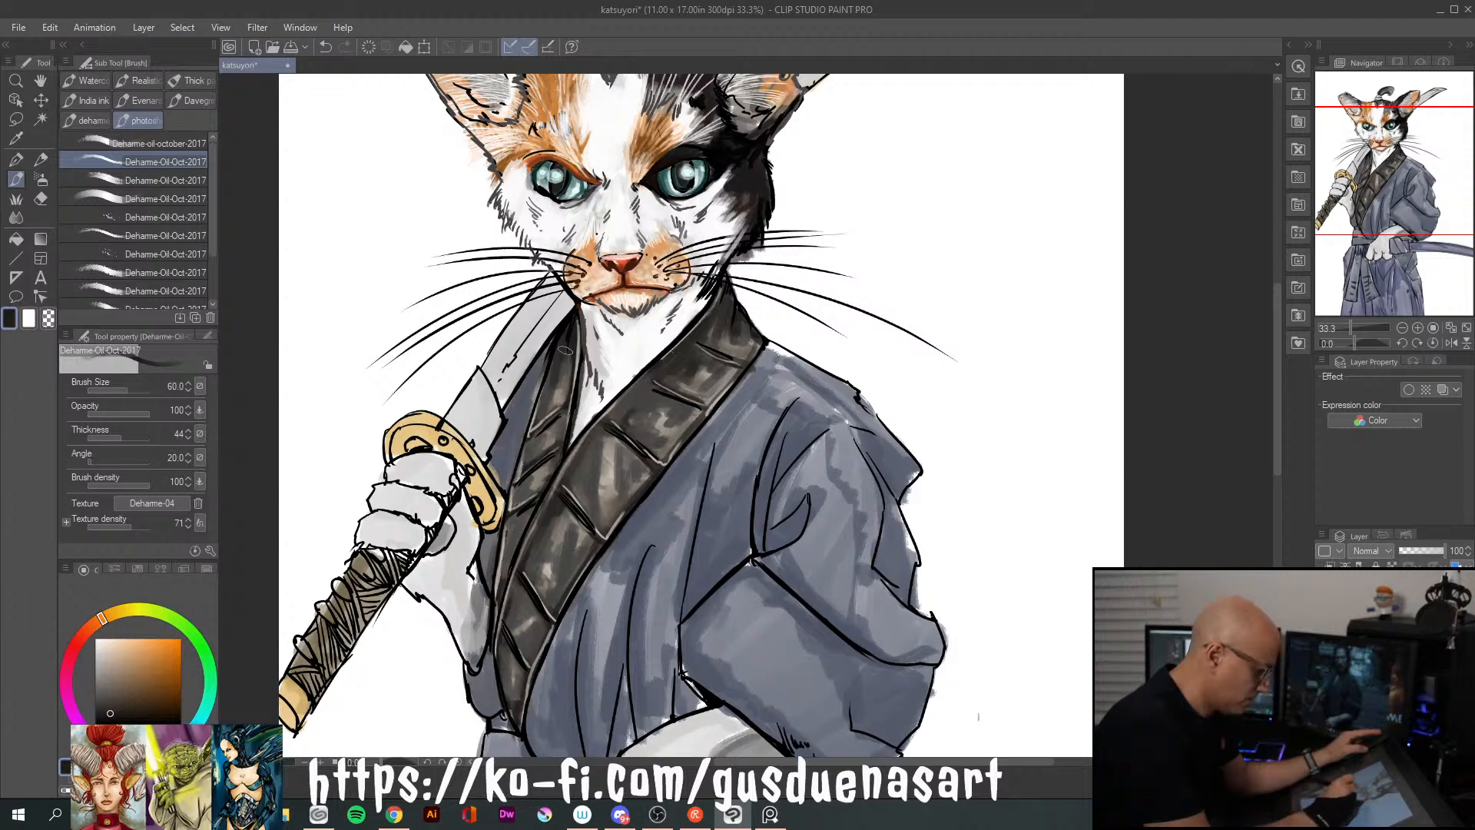
Darken the middle and lower segments of the collar band with near-black brown strokes down to the waist
drag(634, 388, 611, 411)
mouse_move(585, 496)
mouse_down()
mouse_move(603, 436)
mouse_move(602, 503)
mouse_up()
mouse_move(622, 440)
mouse_down()
mouse_move(619, 484)
mouse_move(572, 493)
mouse_move(555, 596)
mouse_up()
drag(554, 504, 543, 561)
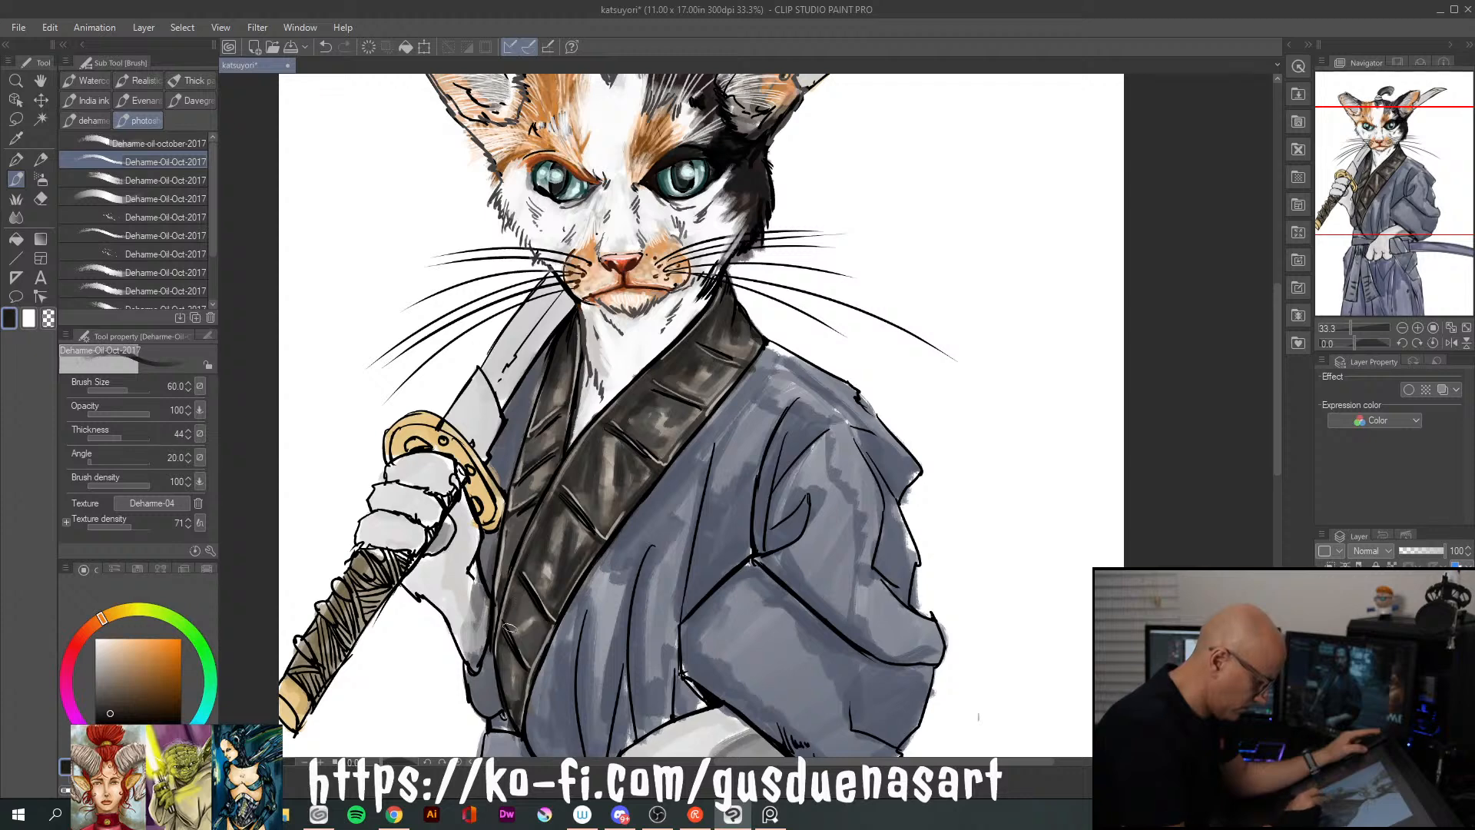
drag(521, 583, 513, 617)
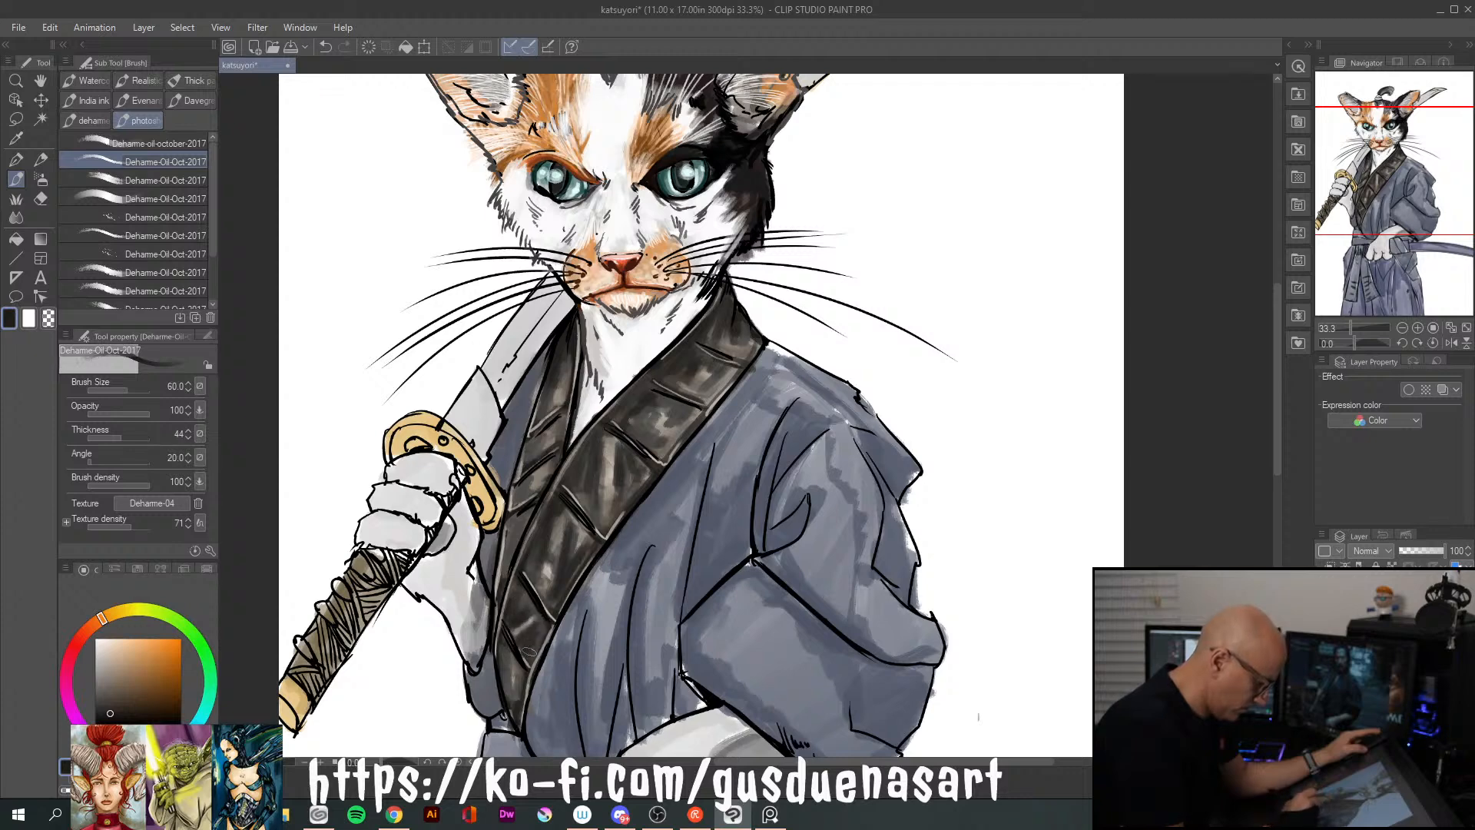
mouse_move(530, 655)
mouse_down()
mouse_move(547, 628)
mouse_move(520, 674)
mouse_move(503, 644)
mouse_move(517, 699)
mouse_up()
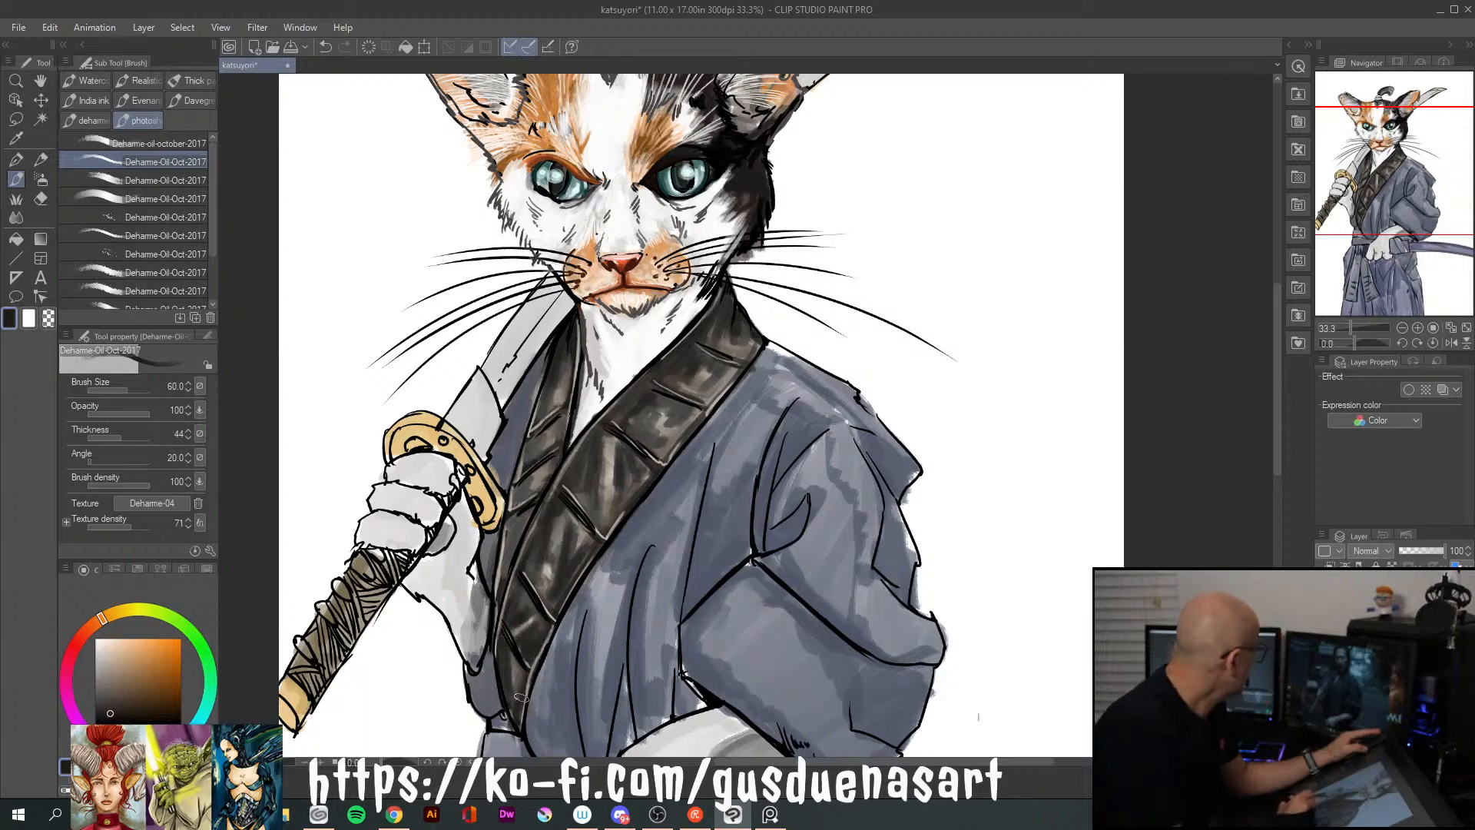
Sample the robe's blue, darken it to navy, and paint cast shadows along the collar edges with brush size 30
alt+click(718, 421)
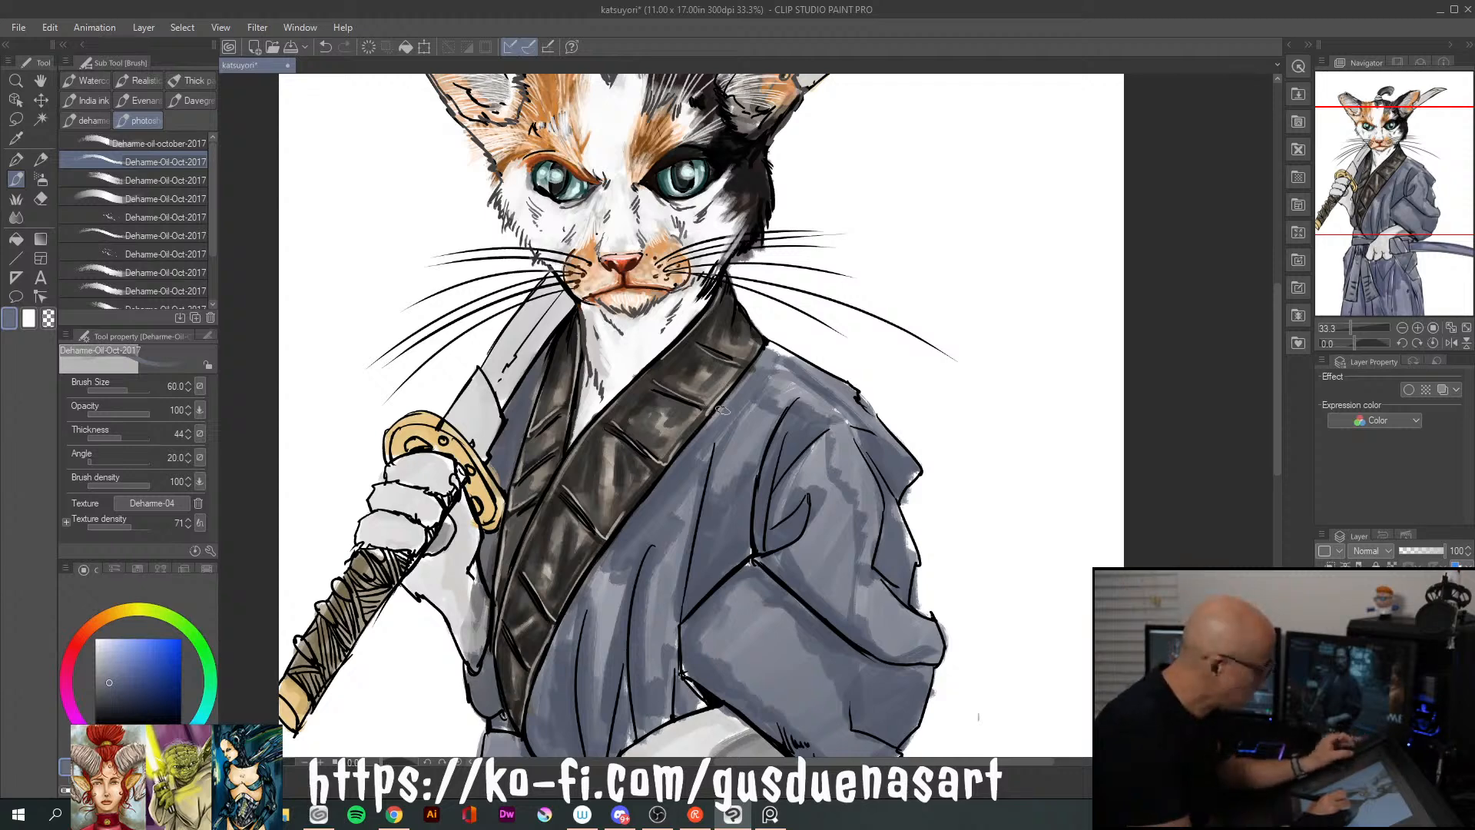
click(121, 697)
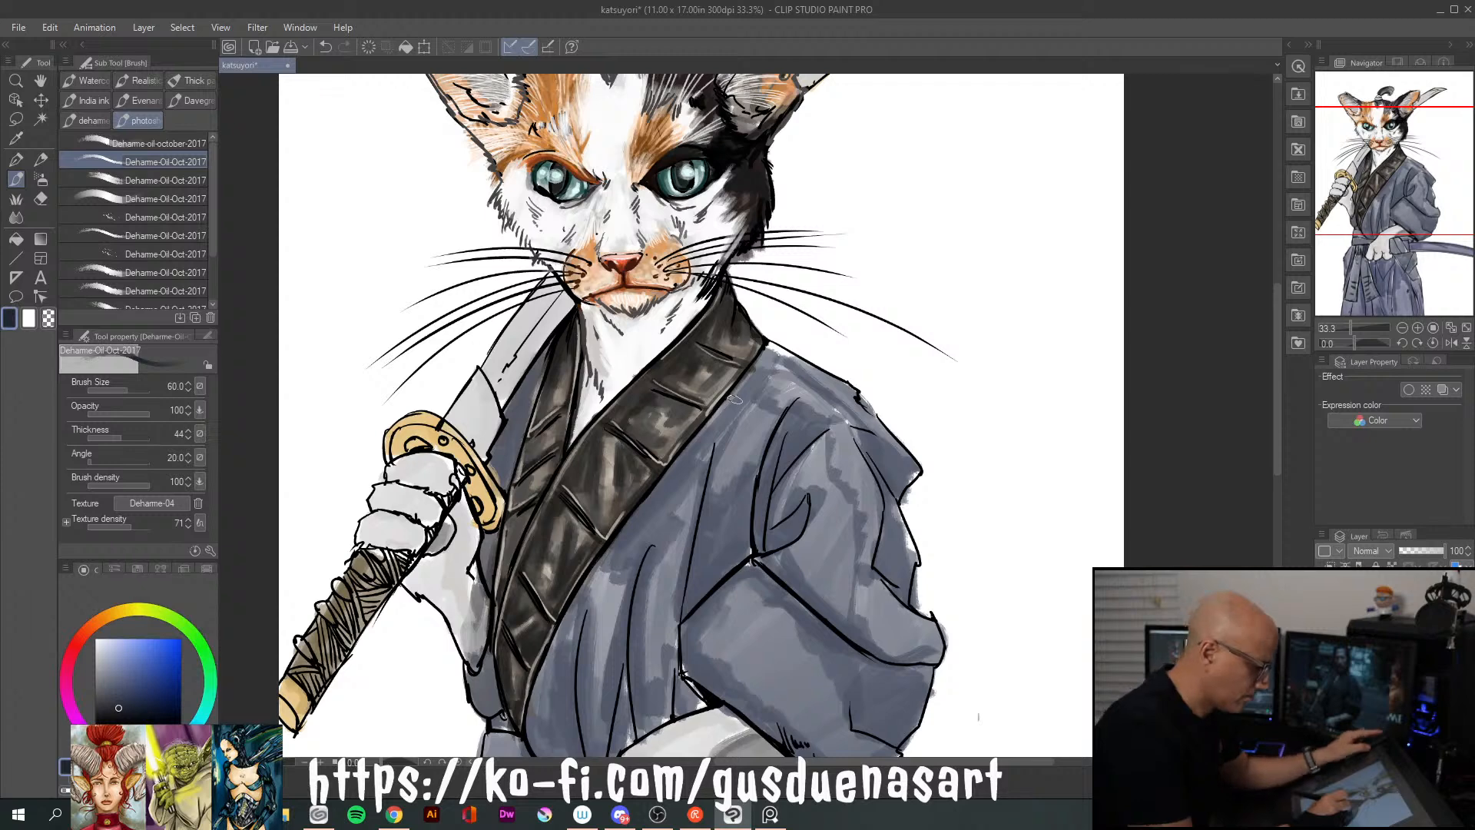
key(bracketleft)
key(bracketleft)
key(bracketleft)
key(bracketleft)
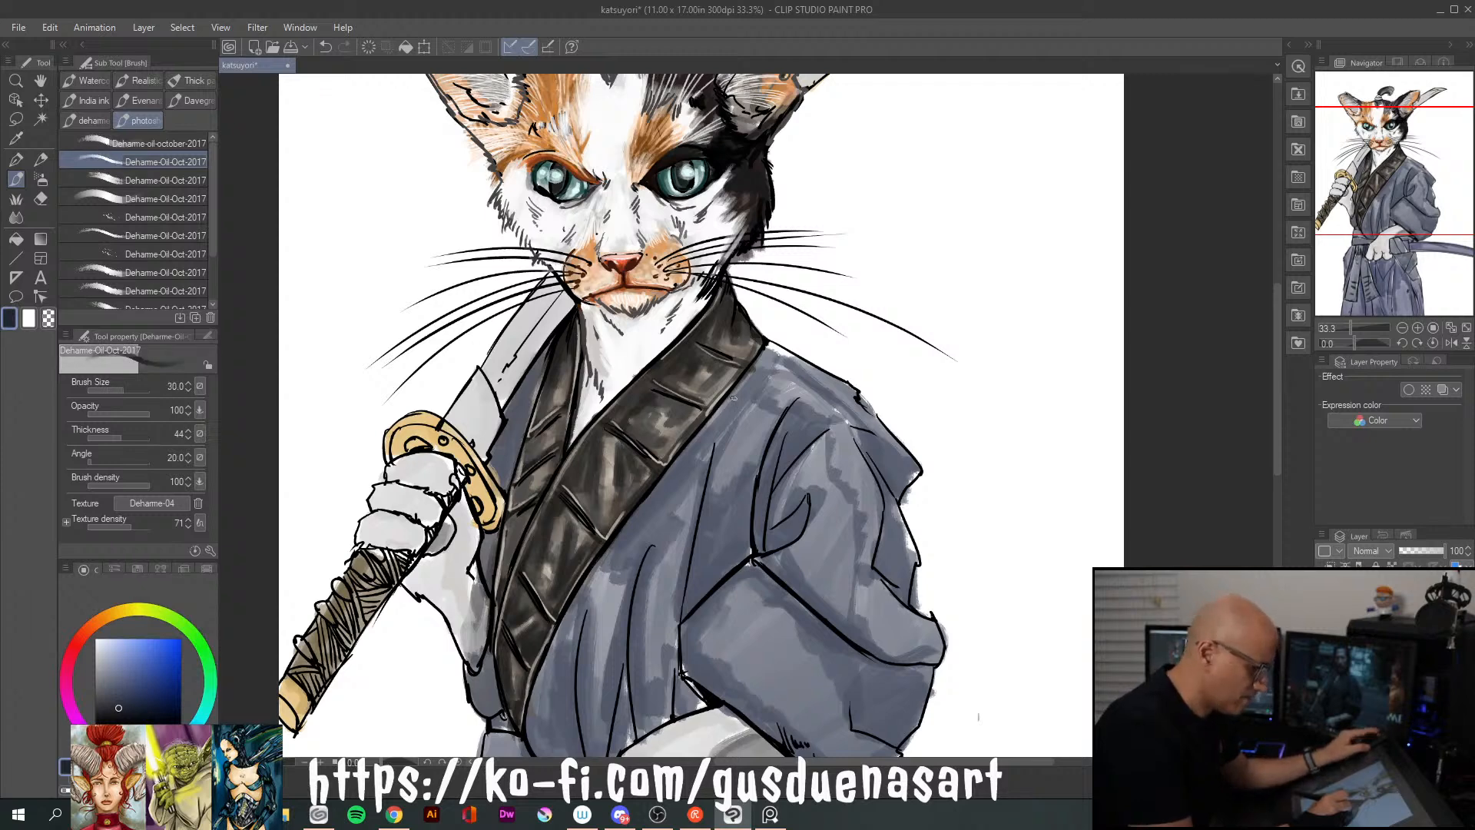
drag(749, 373, 712, 421)
drag(764, 344, 645, 507)
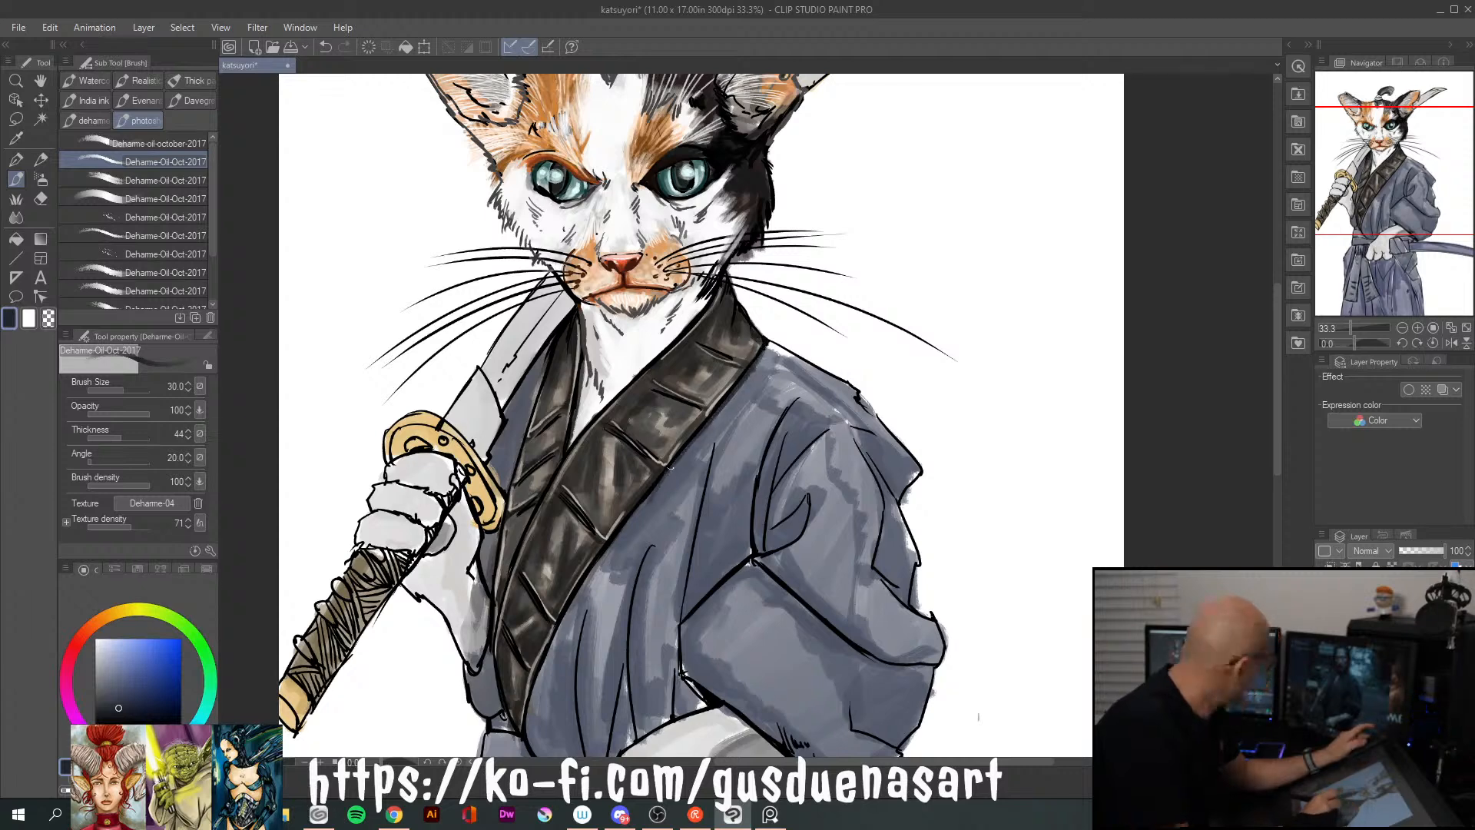
drag(655, 487, 600, 562)
drag(649, 500, 534, 676)
drag(573, 607, 527, 704)
drag(541, 369, 514, 453)
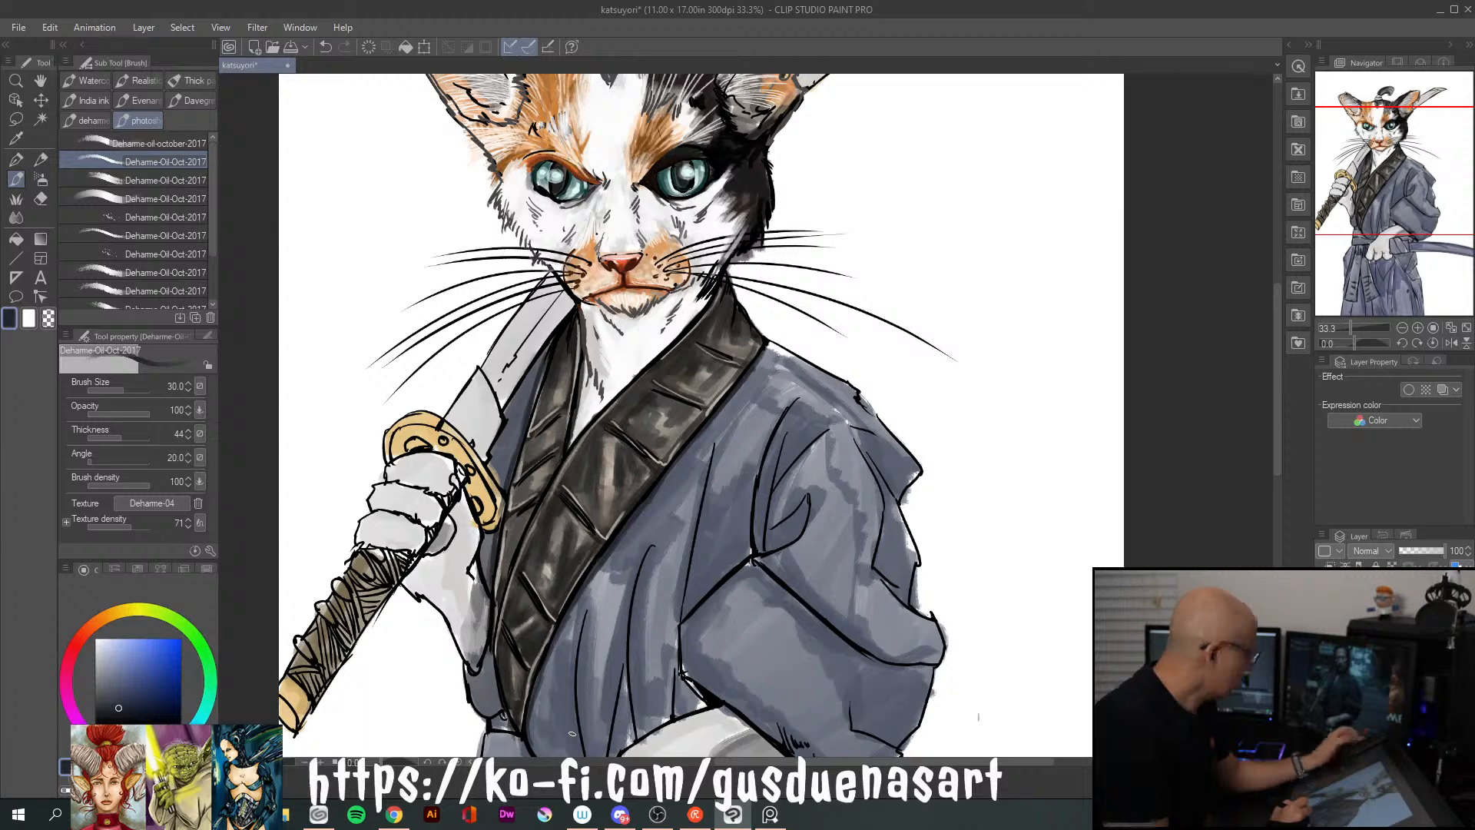
Sample a lighter robe blue, set the brush size to 100, and paint over the folds on the robe's chest and front
alt+click(670, 564)
key(bracketright)
key(bracketright)
key(bracketright)
key(bracketright)
key(bracketright)
key(bracketright)
mouse_move(677, 517)
mouse_down()
mouse_move(645, 636)
mouse_move(665, 653)
mouse_move(638, 706)
mouse_up()
mouse_move(638, 558)
mouse_down()
mouse_move(607, 697)
mouse_move(605, 607)
mouse_move(593, 696)
mouse_up()
drag(603, 582, 593, 718)
drag(601, 659, 598, 746)
mouse_move(572, 631)
mouse_down()
mouse_move(558, 696)
mouse_move(556, 649)
mouse_move(531, 720)
mouse_move(563, 663)
mouse_move(542, 749)
mouse_up()
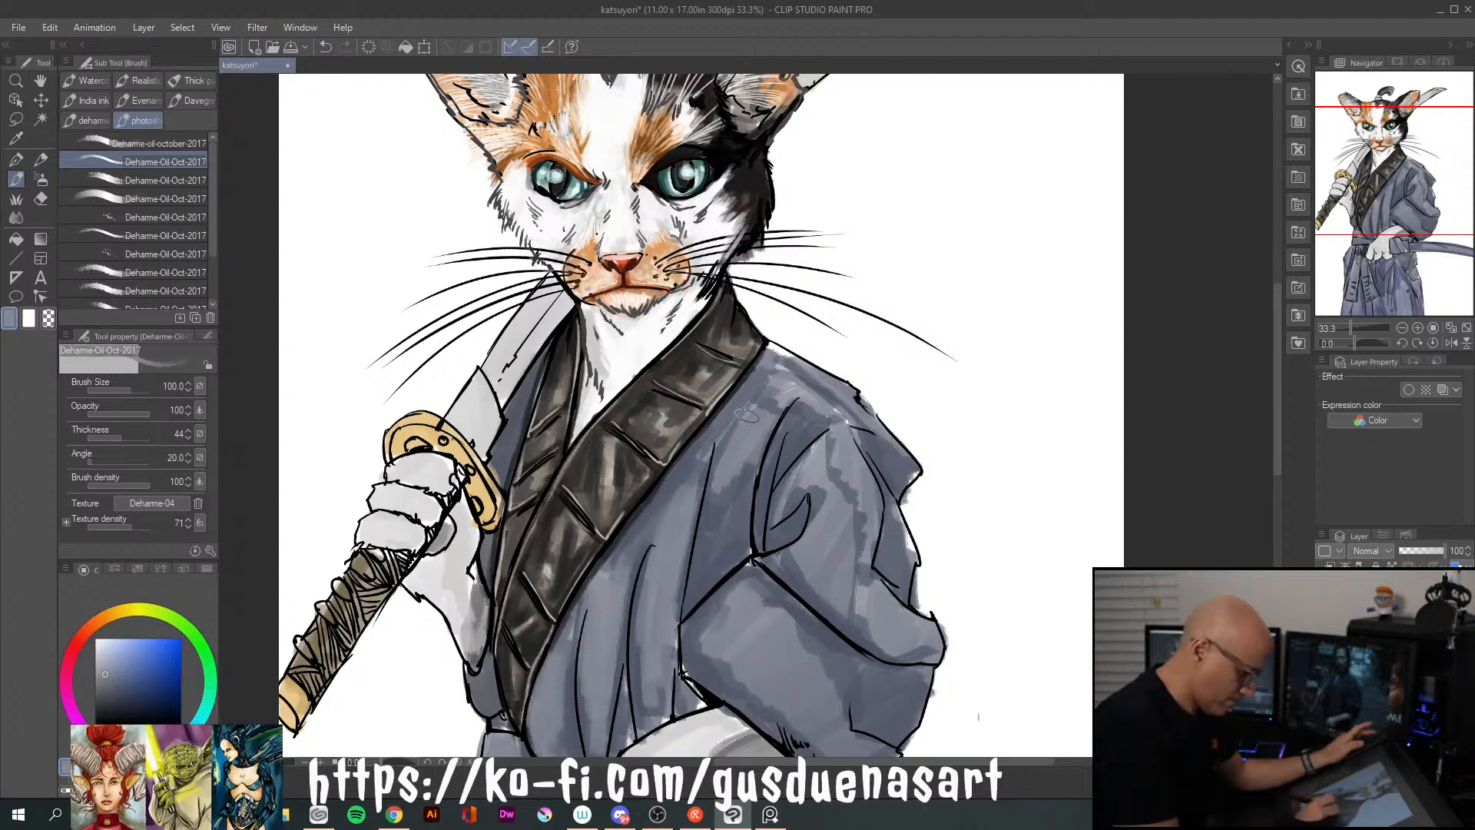
drag(736, 461, 702, 550)
mouse_move(729, 465)
mouse_down()
mouse_move(710, 552)
mouse_move(754, 431)
mouse_move(732, 539)
mouse_move(701, 564)
mouse_up()
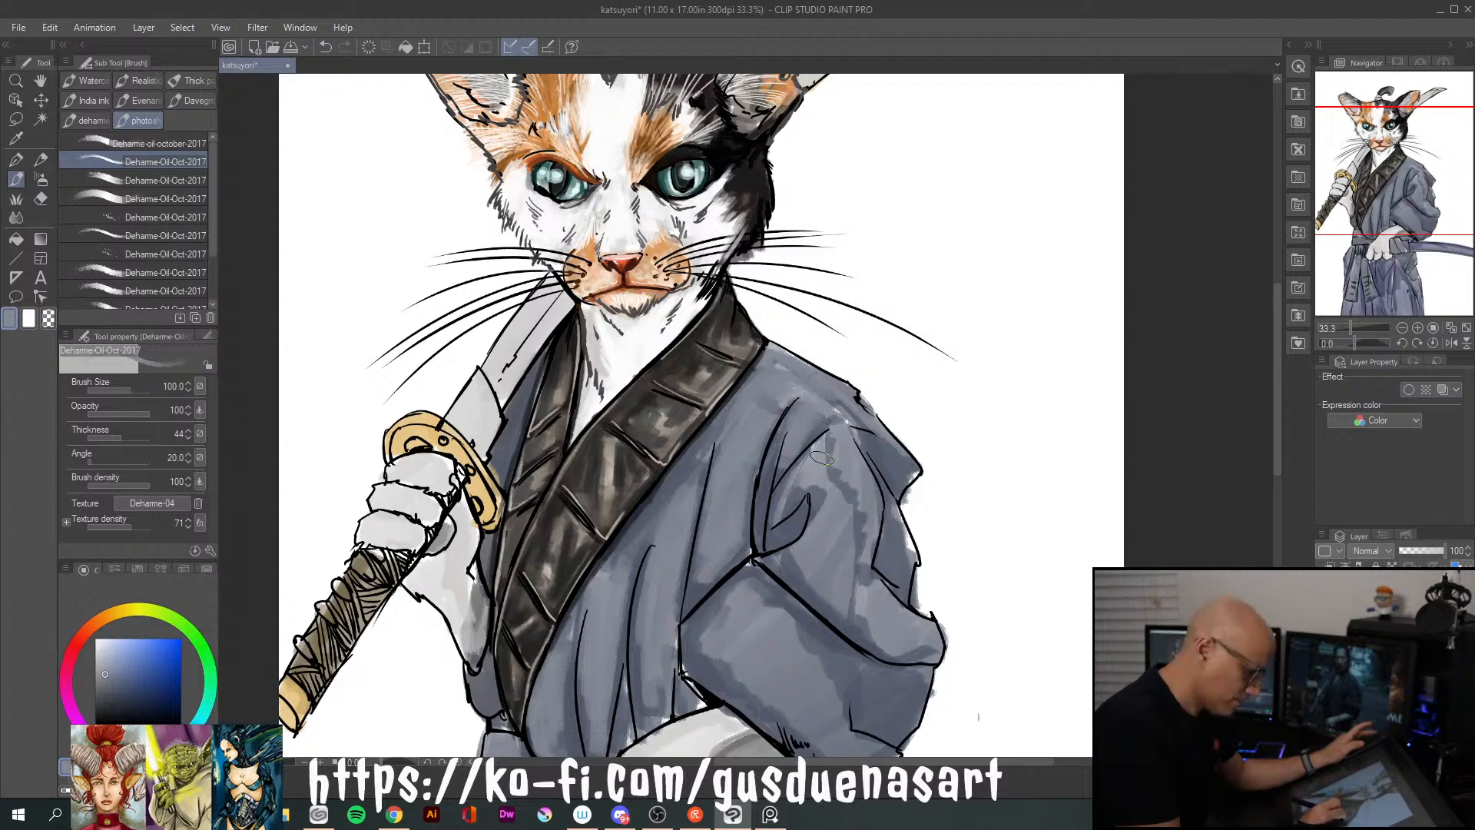
Smooth the blotchy tones on the robe's shoulder and sleeve with broad strokes of the grayish blue
drag(782, 507, 833, 472)
mouse_move(797, 523)
mouse_down()
mouse_move(813, 599)
mouse_move(836, 589)
mouse_move(852, 478)
mouse_up()
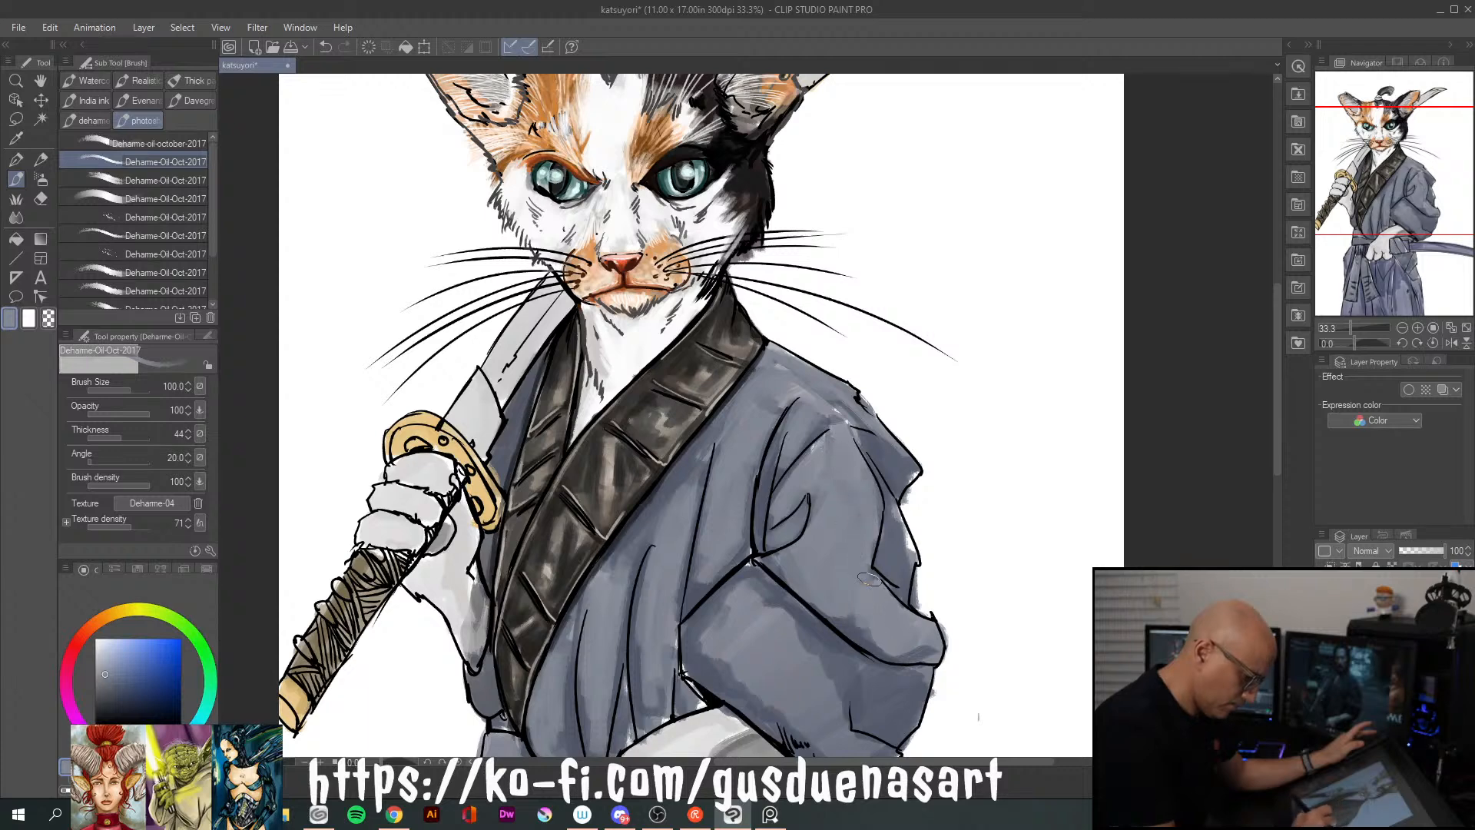
drag(890, 646, 915, 651)
drag(846, 616, 877, 648)
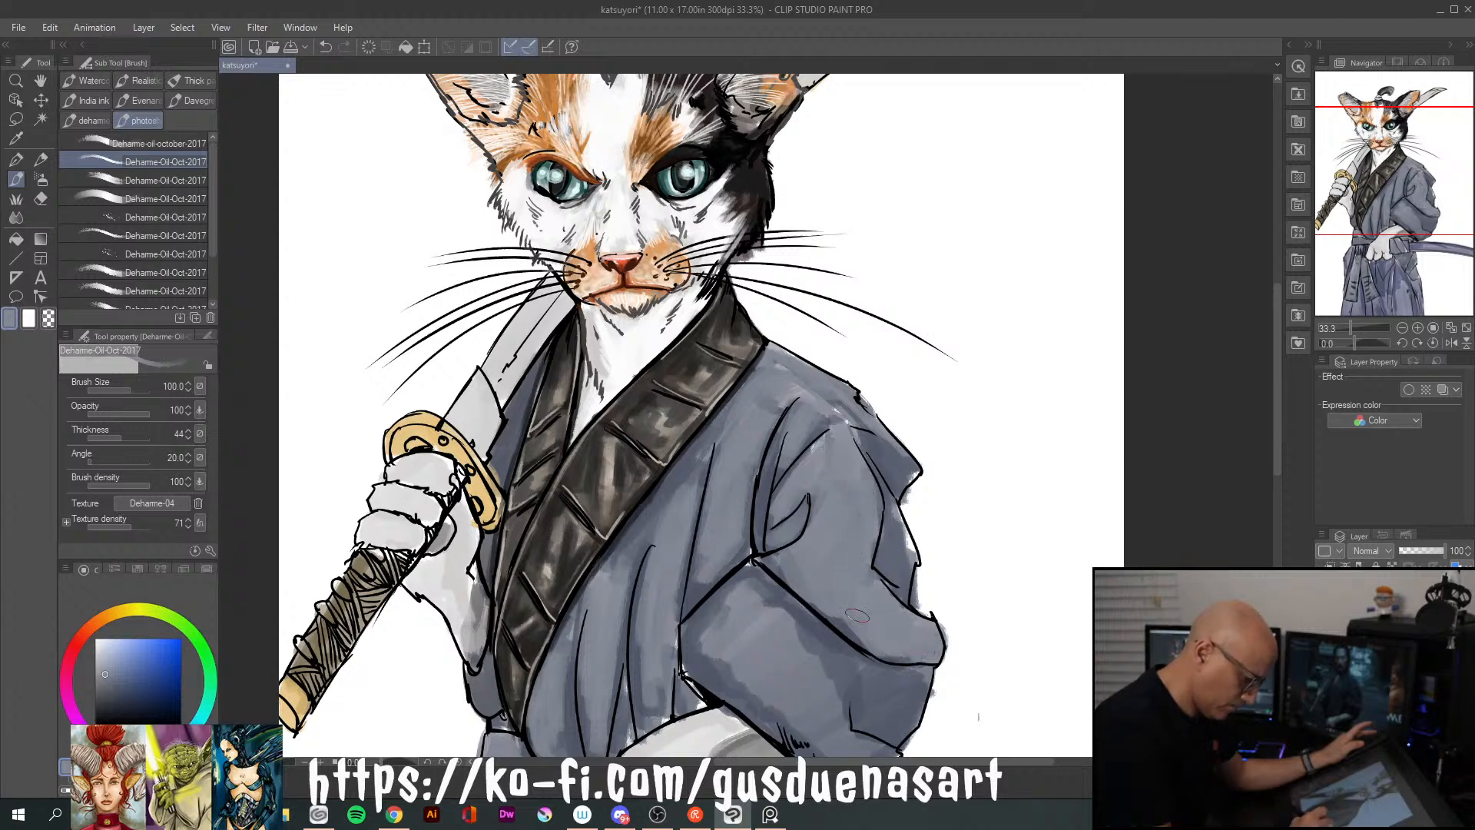
mouse_move(890, 542)
mouse_down()
mouse_move(896, 580)
mouse_move(891, 513)
mouse_up()
mouse_move(875, 434)
mouse_down()
mouse_move(903, 459)
mouse_move(841, 402)
mouse_up()
mouse_move(765, 580)
mouse_down()
mouse_move(704, 652)
mouse_move(729, 682)
mouse_move(804, 646)
mouse_move(775, 685)
mouse_move(857, 679)
mouse_move(836, 725)
mouse_move(872, 743)
mouse_move(886, 695)
mouse_move(869, 721)
mouse_move(885, 726)
mouse_move(910, 699)
mouse_move(890, 690)
mouse_move(913, 685)
mouse_move(885, 732)
mouse_up()
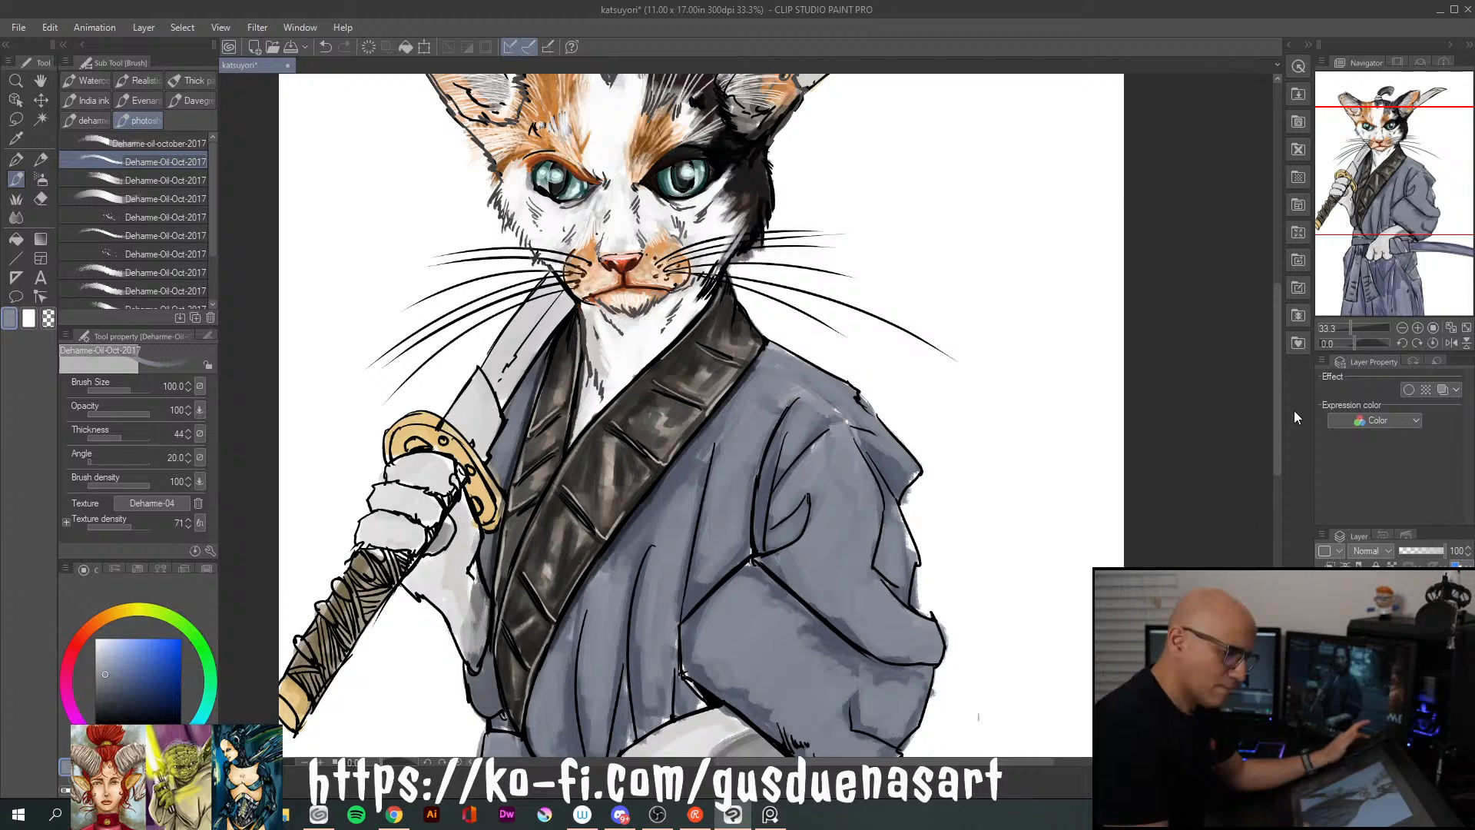
scroll(1008, 360, down, 5)
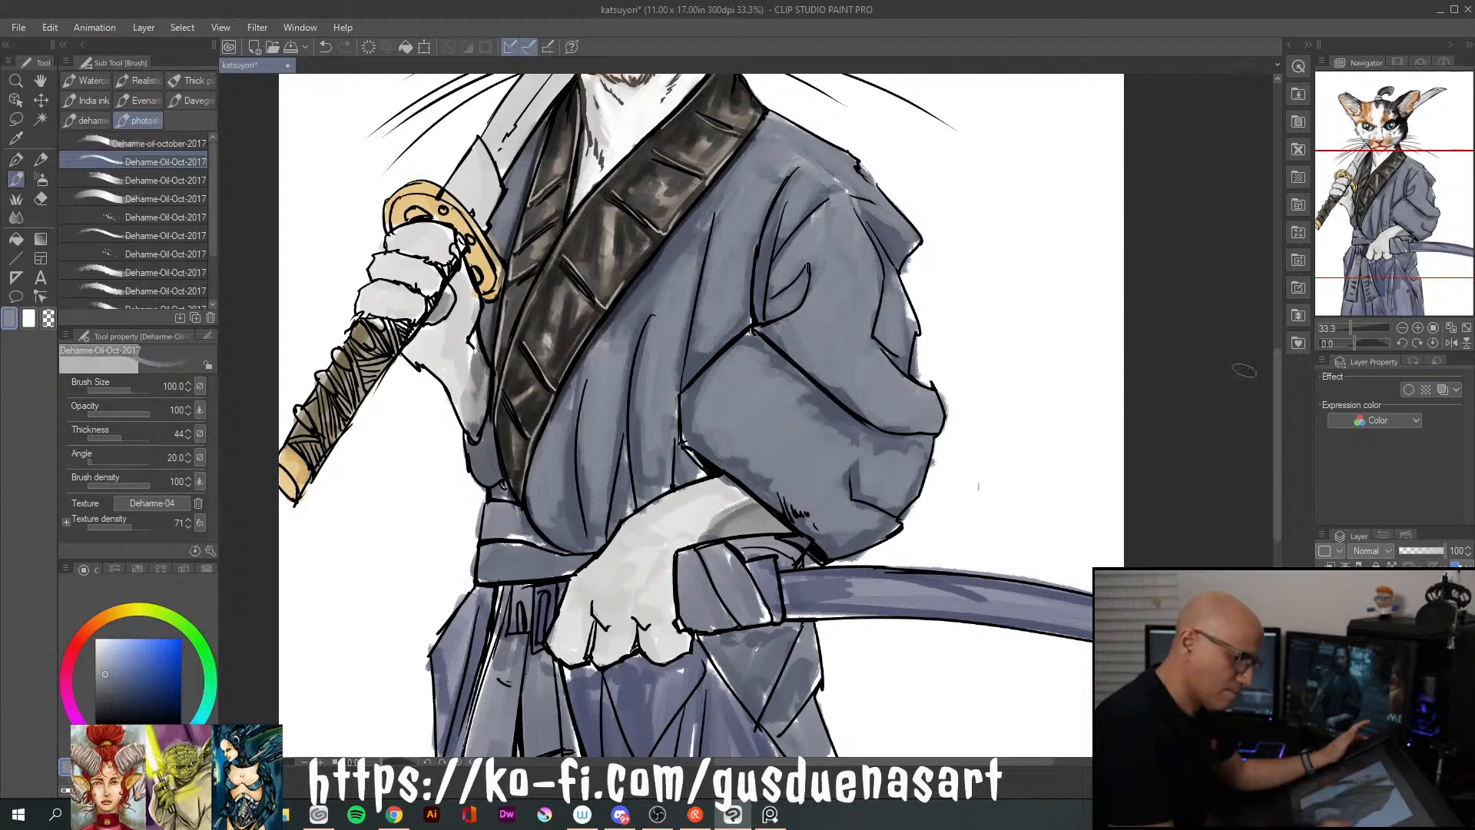
Open the recent samurais reference board in PureRef
scroll(1271, 492, down, 4)
mouse_move(1270, 487)
mouse_down()
mouse_move(1270, 450)
mouse_move(1267, 479)
mouse_up()
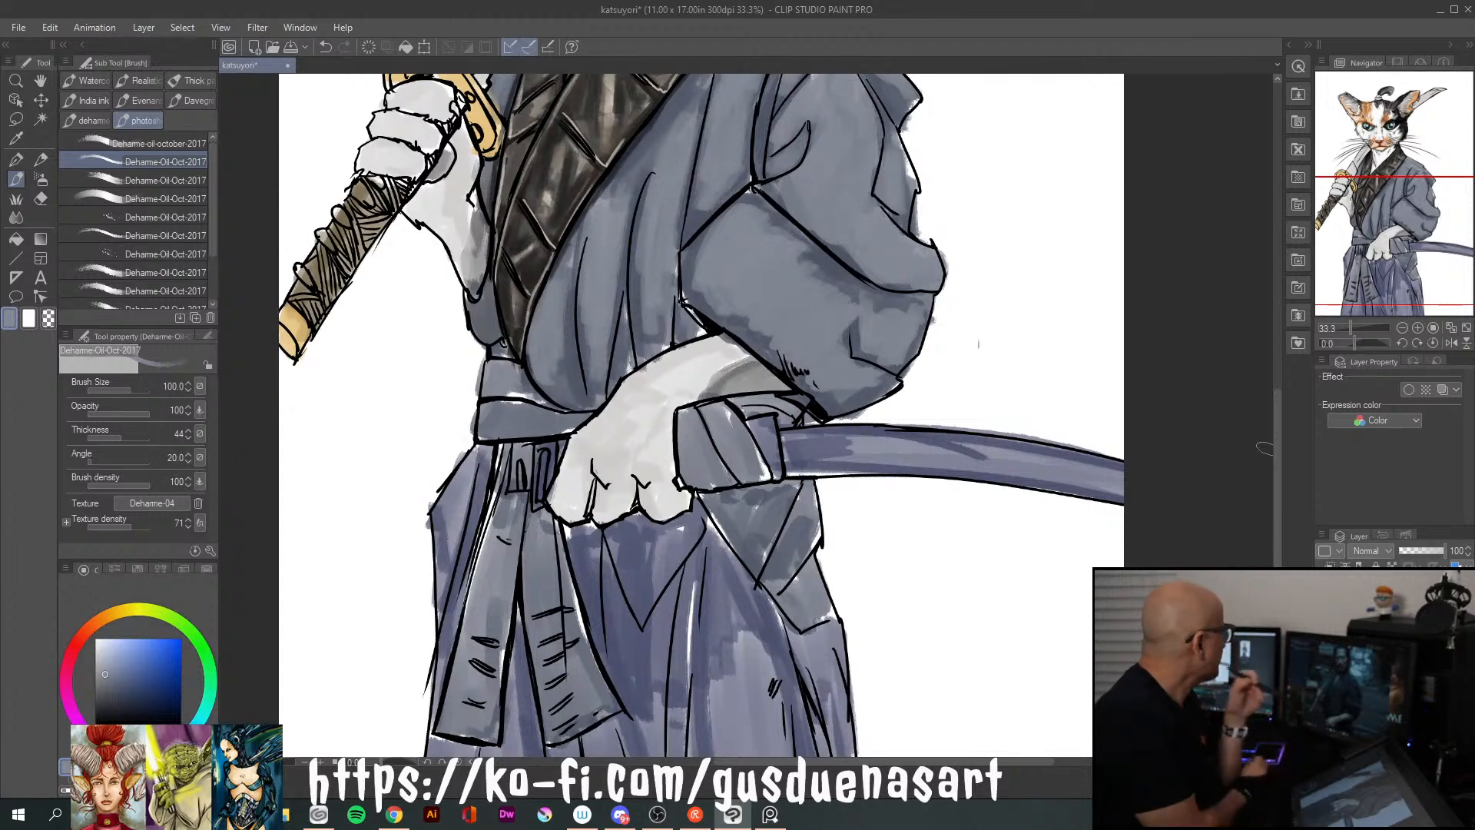
key(alt+Tab)
right_click(770, 813)
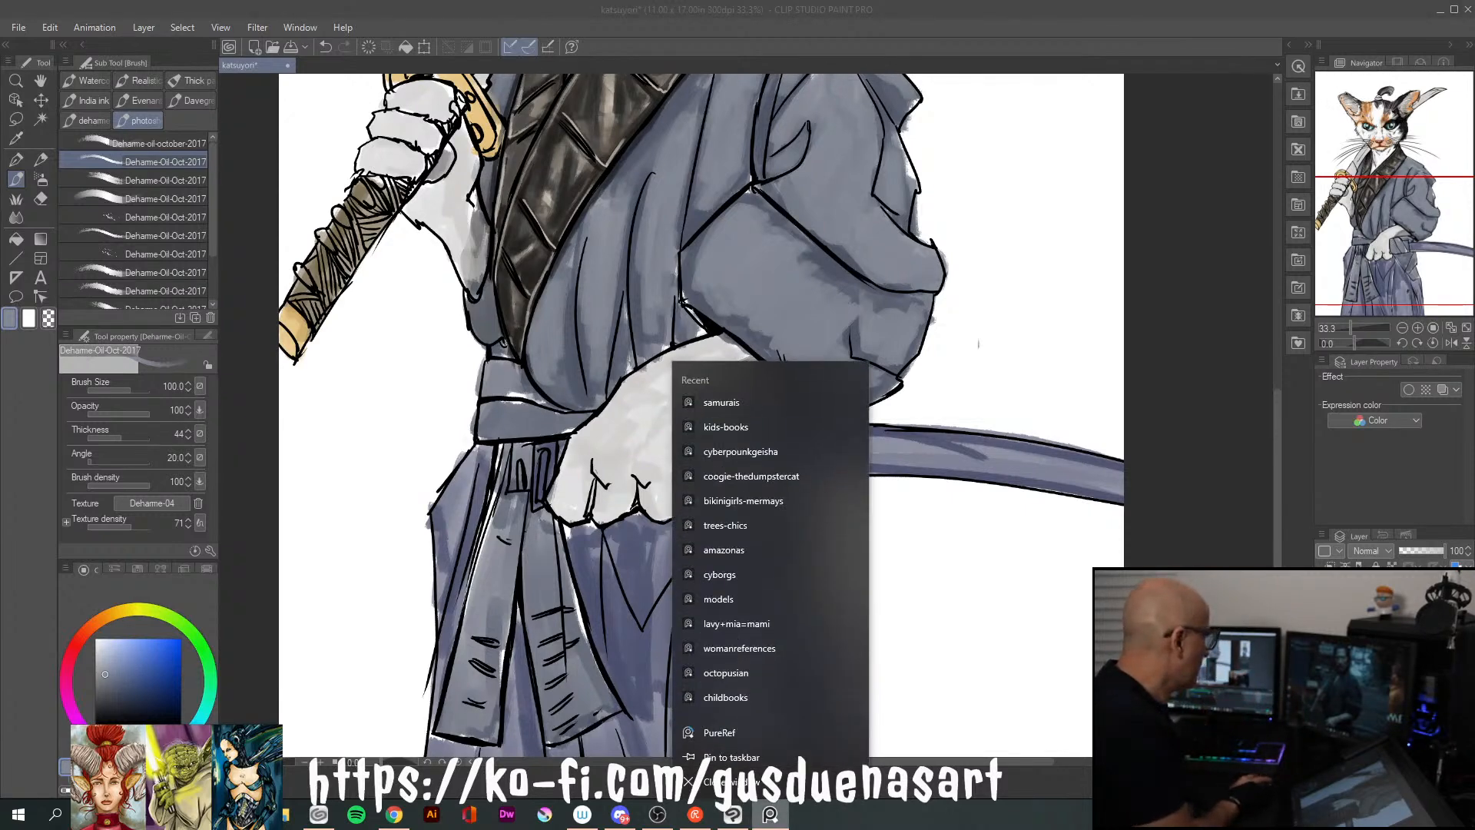
click(721, 402)
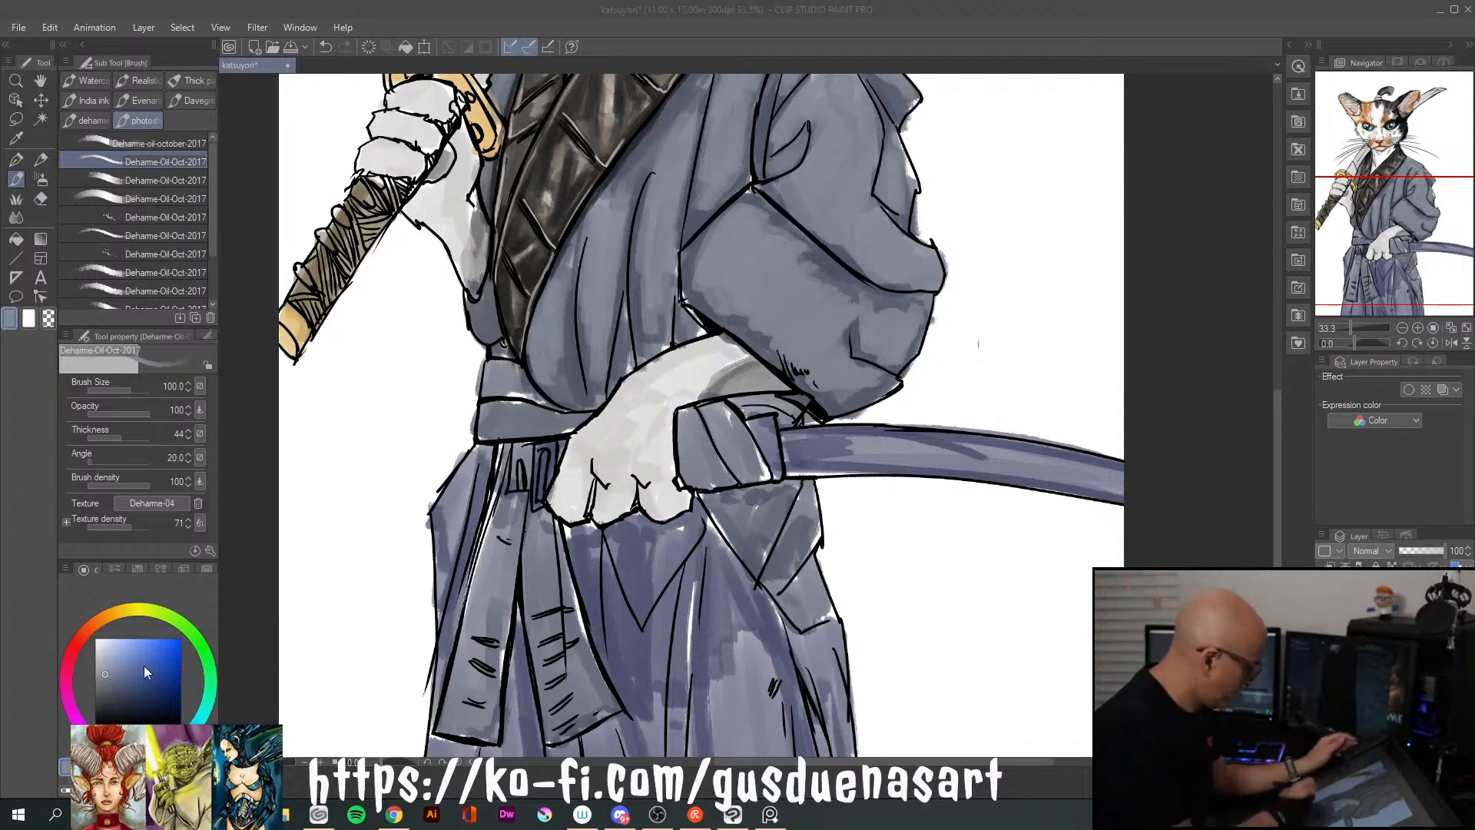
Pick a darker navy and paint the hakama's upper folds below the paw, beside the sash and under the scabbard
click(127, 694)
mouse_move(622, 529)
mouse_down()
mouse_move(629, 569)
mouse_move(623, 526)
mouse_move(634, 552)
mouse_move(637, 531)
mouse_move(650, 534)
mouse_move(647, 574)
mouse_move(682, 523)
mouse_move(657, 582)
mouse_move(639, 518)
mouse_move(687, 526)
mouse_move(632, 559)
mouse_move(607, 549)
mouse_move(612, 620)
mouse_move(608, 552)
mouse_move(614, 598)
mouse_move(596, 627)
mouse_up()
drag(683, 586, 653, 718)
drag(722, 545, 699, 645)
mouse_move(730, 491)
mouse_down()
mouse_move(754, 566)
mouse_move(756, 534)
mouse_move(759, 574)
mouse_move(779, 487)
mouse_move(744, 504)
mouse_up()
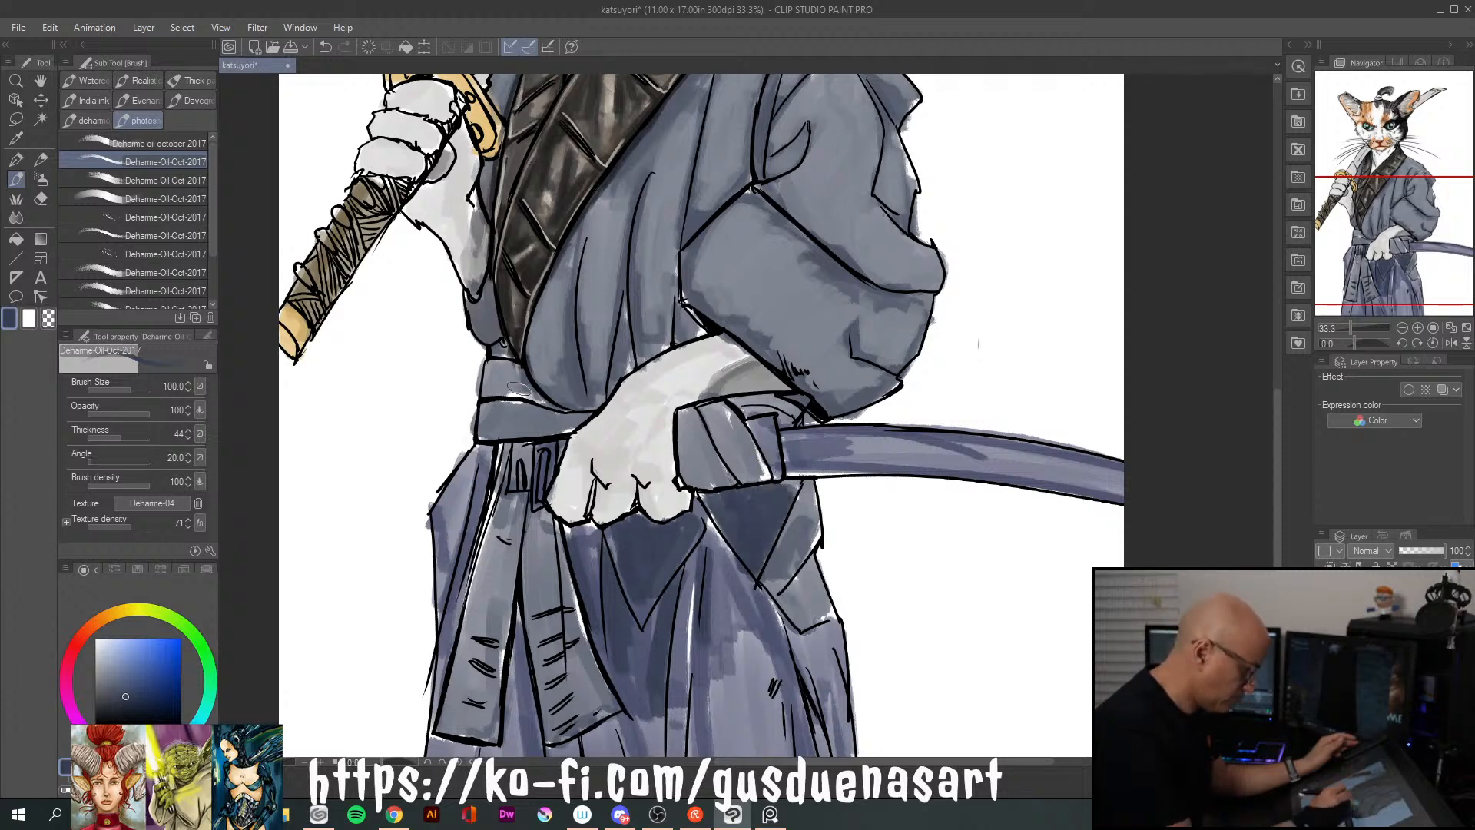
mouse_move(476, 461)
mouse_down()
mouse_move(456, 512)
mouse_move(487, 453)
mouse_move(462, 577)
mouse_up()
mouse_move(709, 529)
mouse_down()
mouse_move(734, 568)
mouse_move(715, 534)
mouse_move(765, 608)
mouse_up()
mouse_move(787, 529)
mouse_down()
mouse_move(775, 580)
mouse_move(797, 550)
mouse_move(796, 621)
mouse_move(788, 424)
mouse_move(798, 593)
mouse_move(810, 569)
mouse_move(818, 614)
mouse_up()
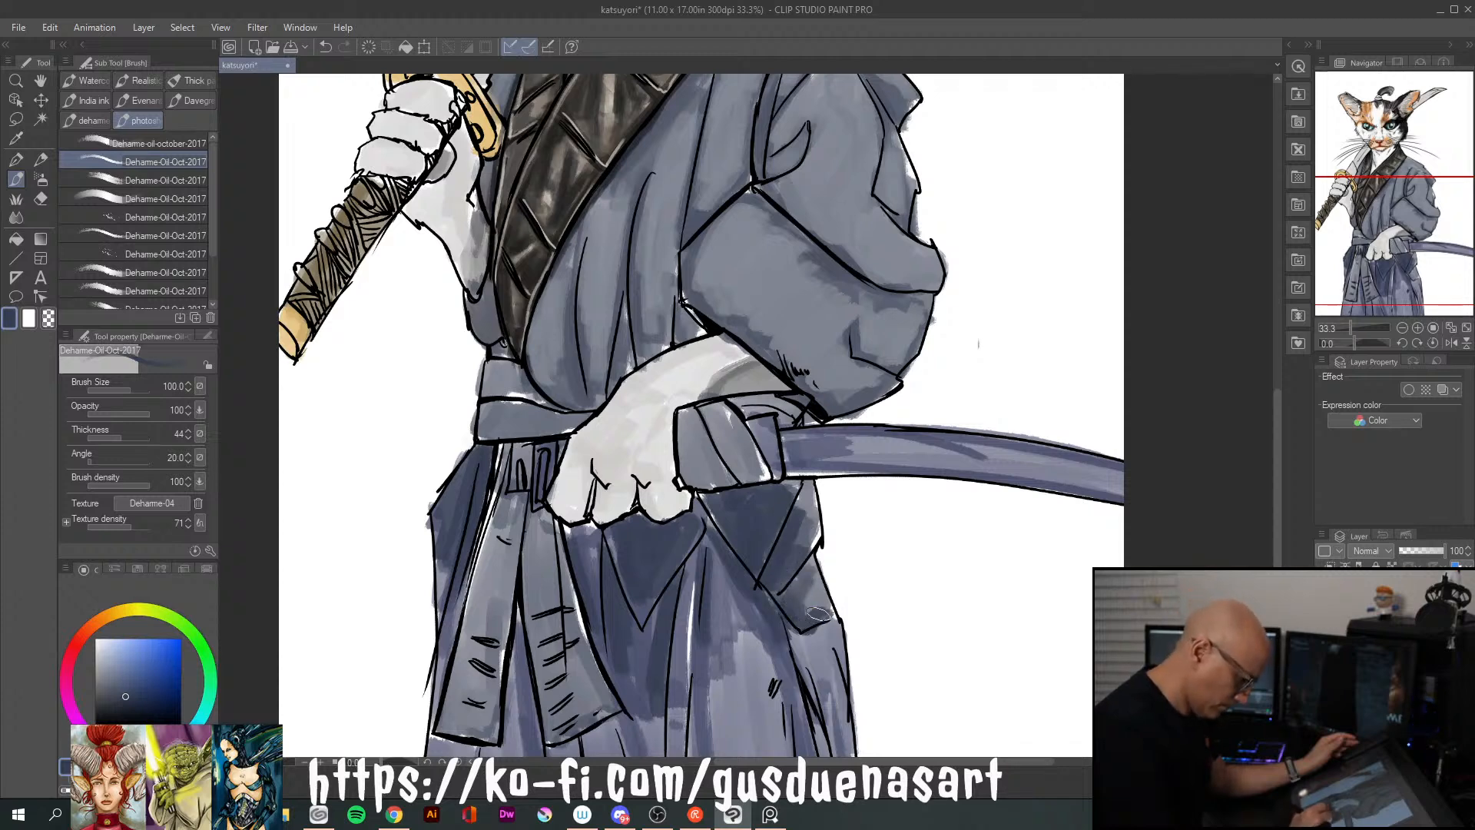
Paint long vertical navy strokes down the hakama's wide front pleat to the canvas edge
drag(1275, 484, 1275, 552)
drag(718, 371, 726, 612)
drag(716, 413, 716, 612)
drag(703, 469, 702, 611)
drag(735, 398, 741, 616)
drag(748, 429, 751, 619)
Set the brush size to 170 and fill the rest of the wide front pleat with navy
key(])
key(])
key([)
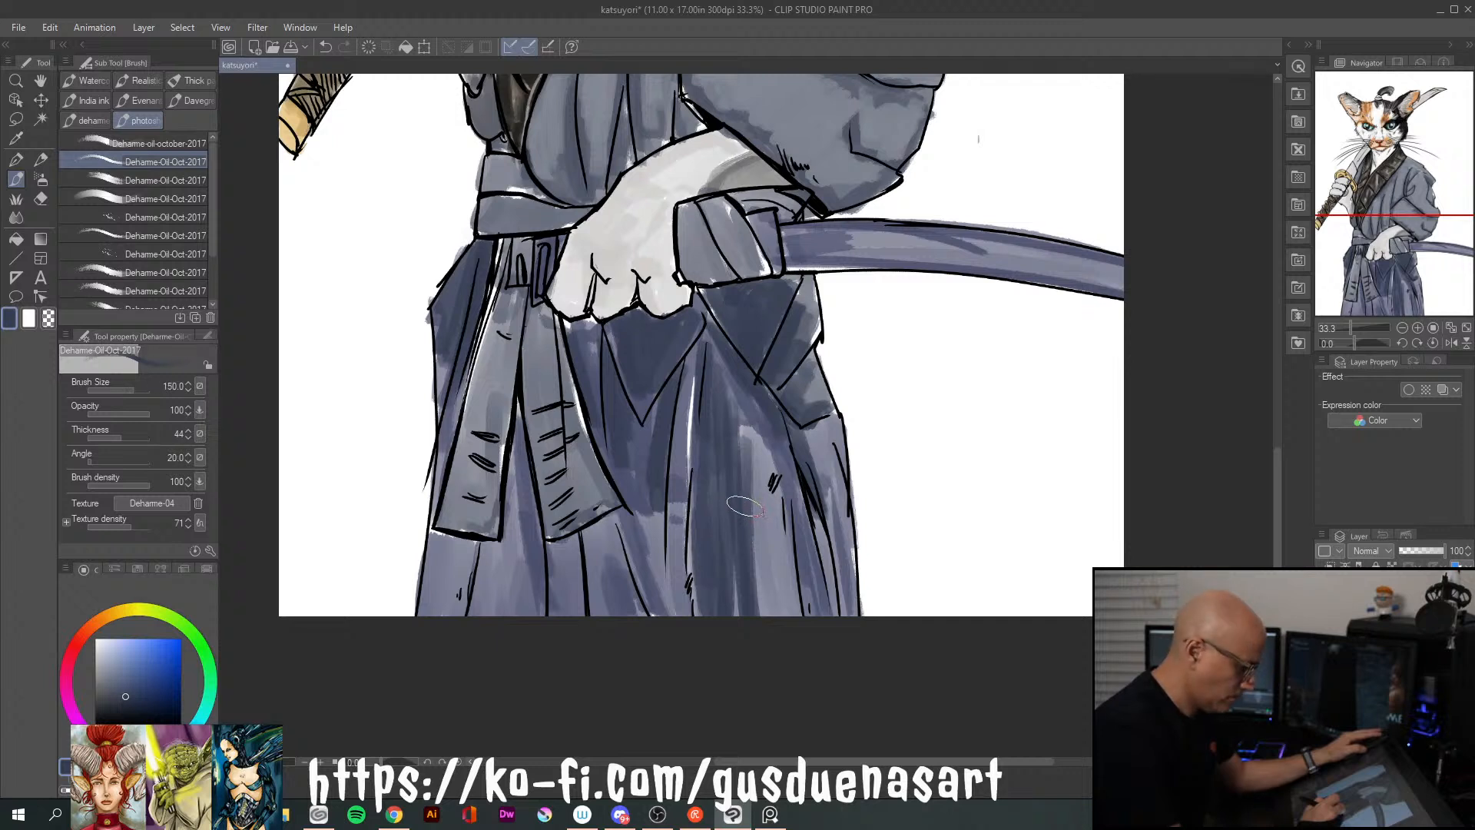
key([)
mouse_move(750, 498)
mouse_down()
mouse_move(757, 624)
mouse_move(773, 613)
mouse_up()
drag(779, 530, 778, 614)
drag(749, 556, 732, 604)
drag(745, 409, 745, 499)
drag(756, 421, 763, 525)
drag(771, 447, 775, 522)
Darken the narrow pleats between the wide front pleat and the sash tails with navy strokes
mouse_move(727, 384)
mouse_down()
mouse_move(718, 513)
mouse_move(662, 604)
mouse_up()
drag(636, 517, 648, 581)
drag(586, 367, 611, 479)
mouse_move(606, 535)
mouse_down()
mouse_move(596, 567)
mouse_move(630, 609)
mouse_move(596, 581)
mouse_move(610, 604)
mouse_up()
drag(553, 534, 549, 611)
Paint the pleats below and beside the sash tails navy, and erase the overspill past the hakama's outer edge
drag(508, 455, 488, 613)
drag(484, 537, 470, 611)
mouse_move(438, 531)
mouse_down()
mouse_move(419, 634)
mouse_move(438, 619)
mouse_up()
drag(441, 433, 424, 573)
drag(449, 361, 418, 530)
drag(434, 453, 414, 595)
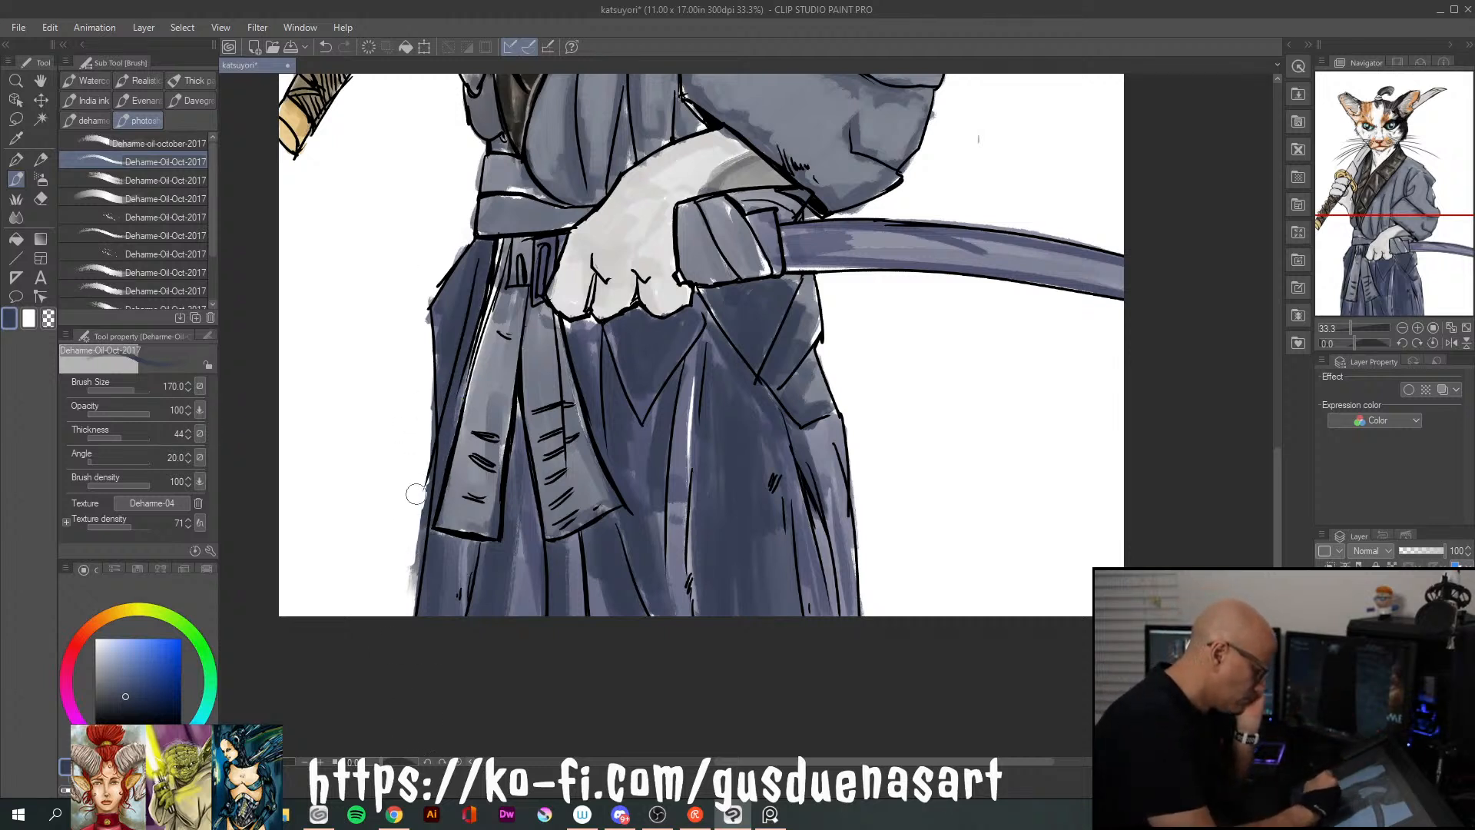
drag(415, 546, 404, 595)
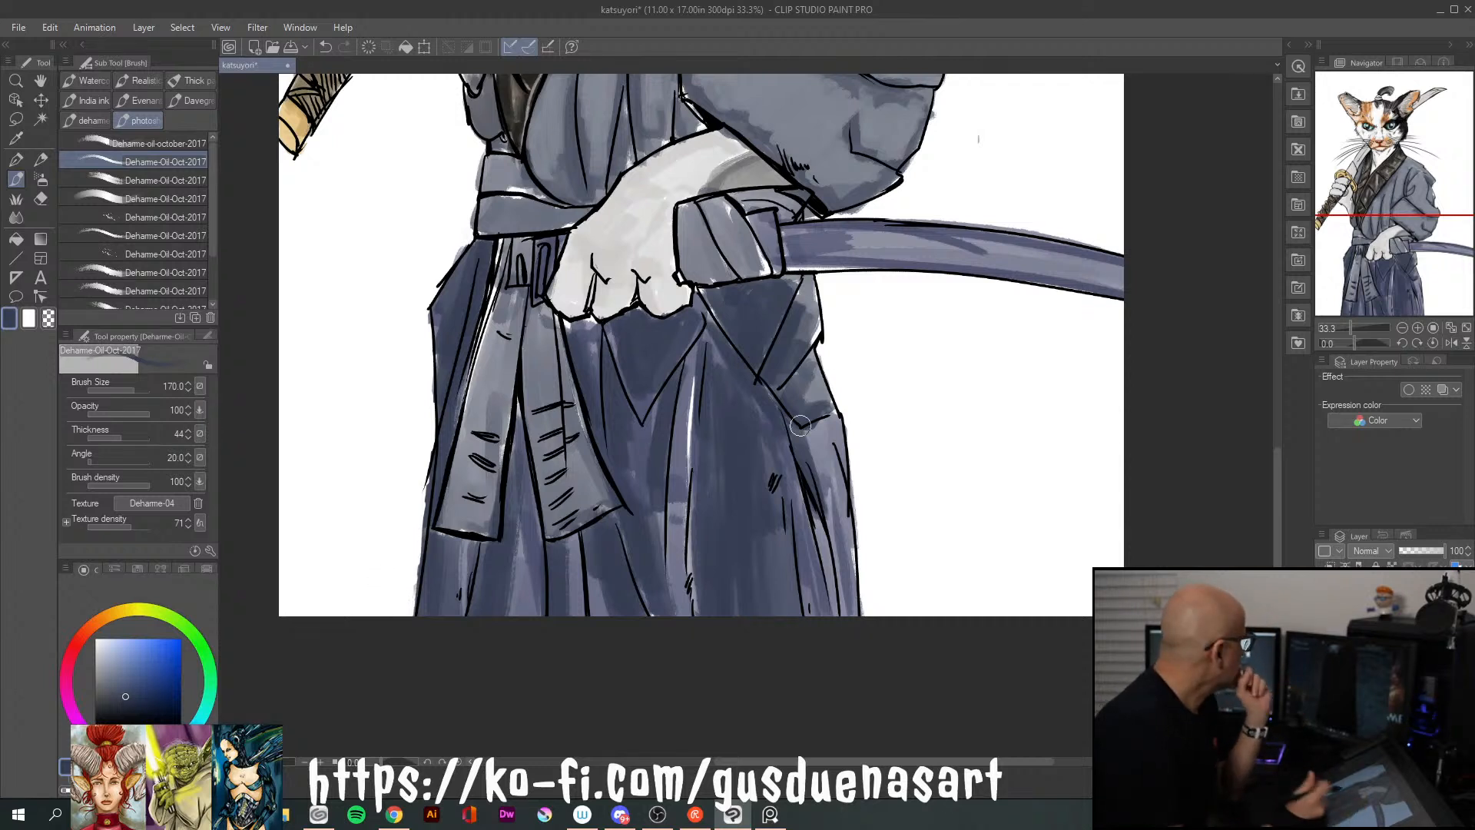
Paint the scabbard-side outer edge navy and even out the remaining light patches on the front pleats
mouse_move(813, 358)
mouse_down()
mouse_move(784, 388)
mouse_move(791, 407)
mouse_move(837, 403)
mouse_move(820, 369)
mouse_move(837, 460)
mouse_move(803, 445)
mouse_move(845, 508)
mouse_move(848, 642)
mouse_up()
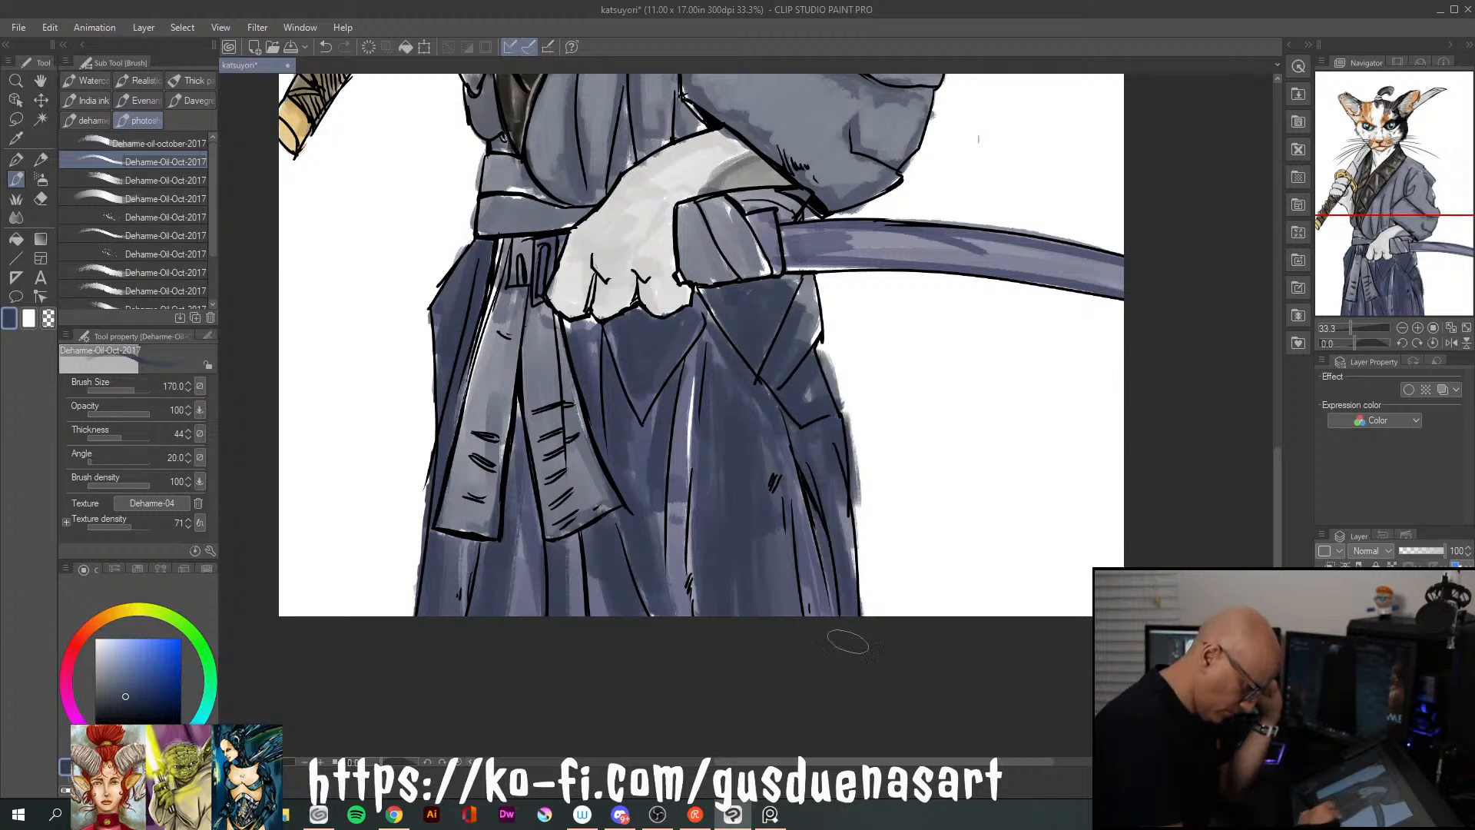
drag(767, 390, 781, 605)
drag(777, 492, 778, 603)
drag(770, 466, 784, 570)
drag(625, 516, 652, 597)
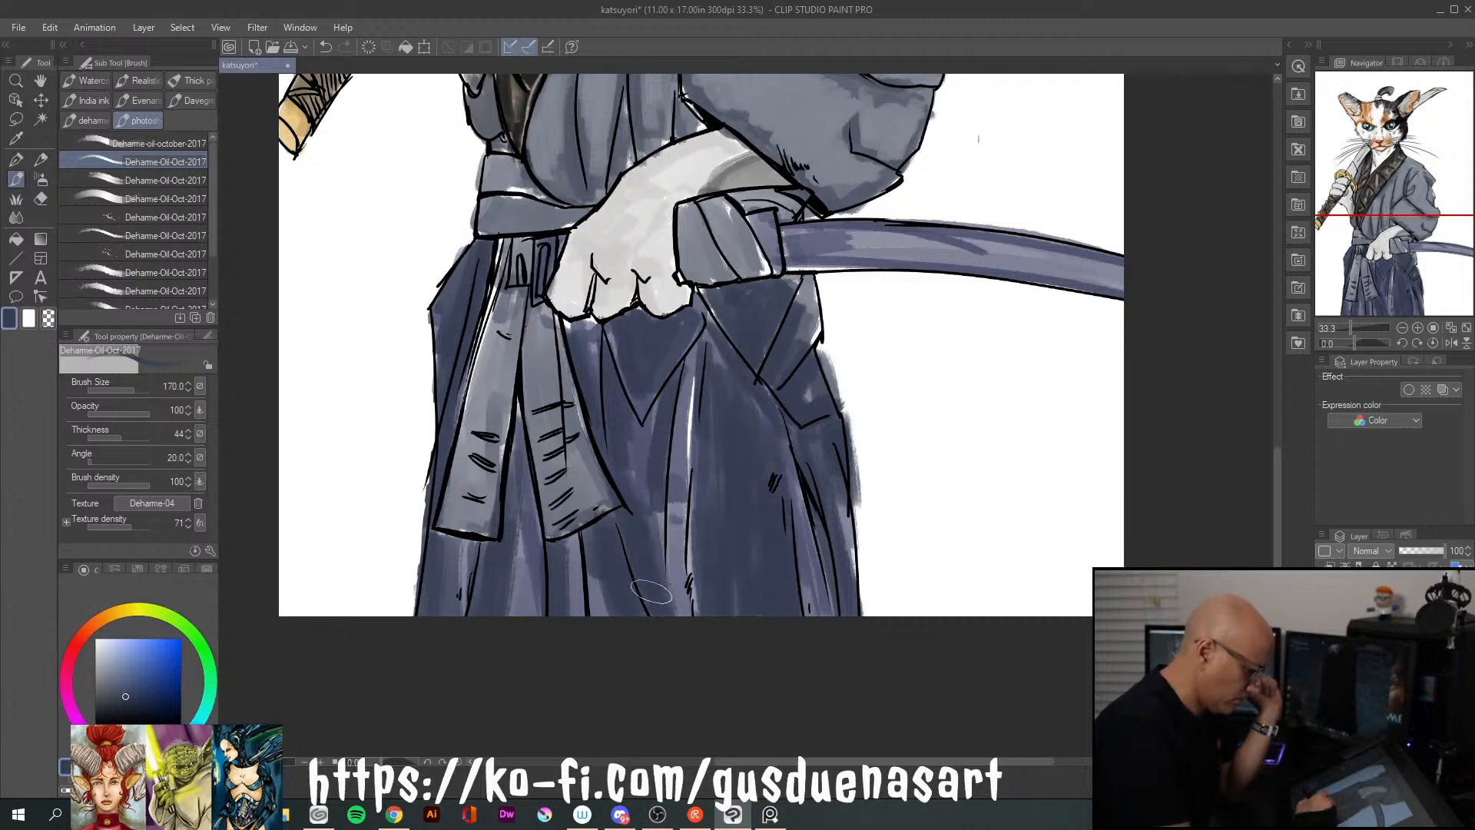
drag(561, 541, 557, 609)
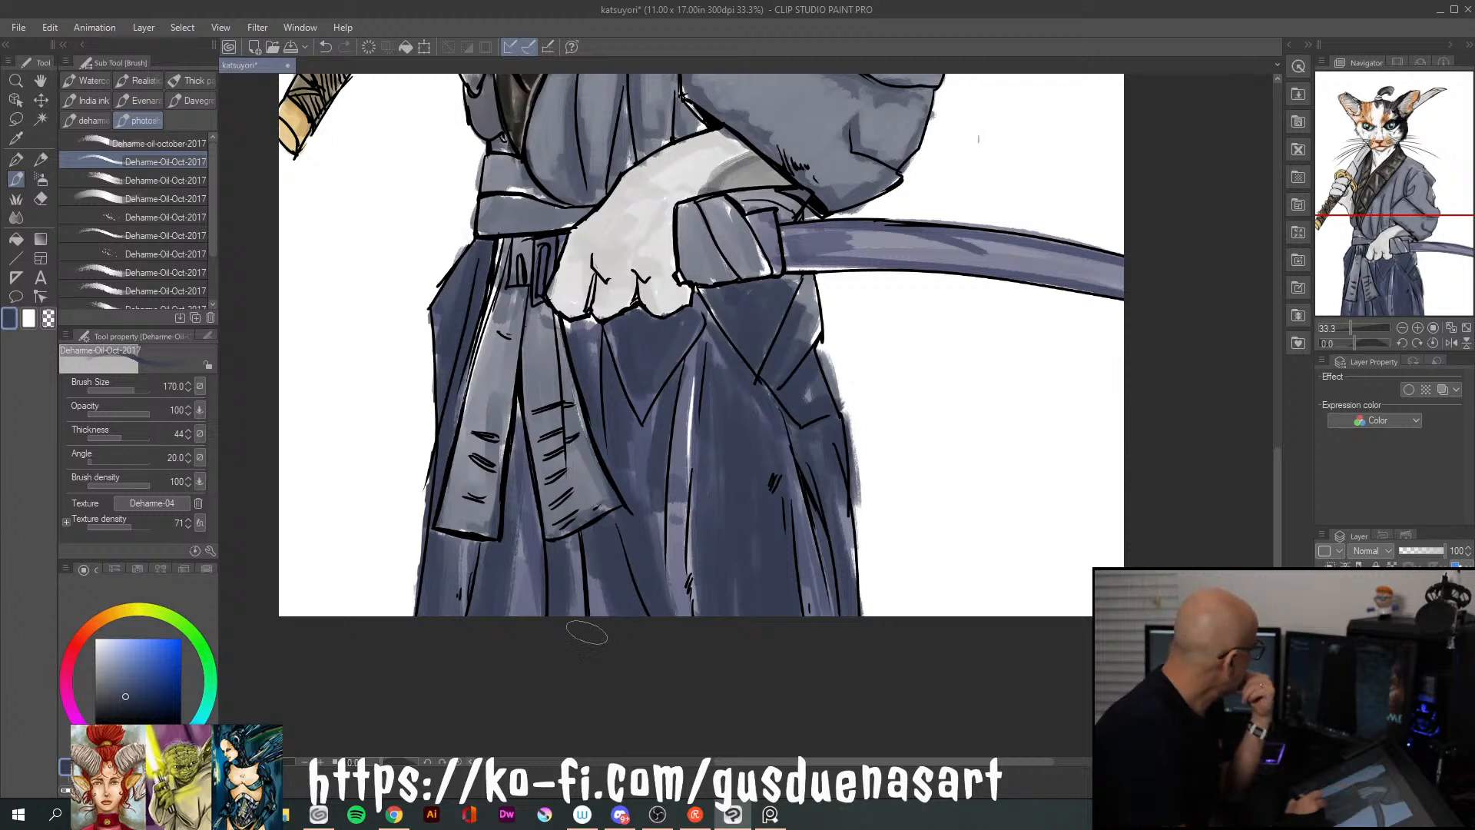
Pick a deeper navy, set the brush size to 60, and shade the V-shaped fold and adjacent pleat beneath the paw
drag(119, 699, 111, 707)
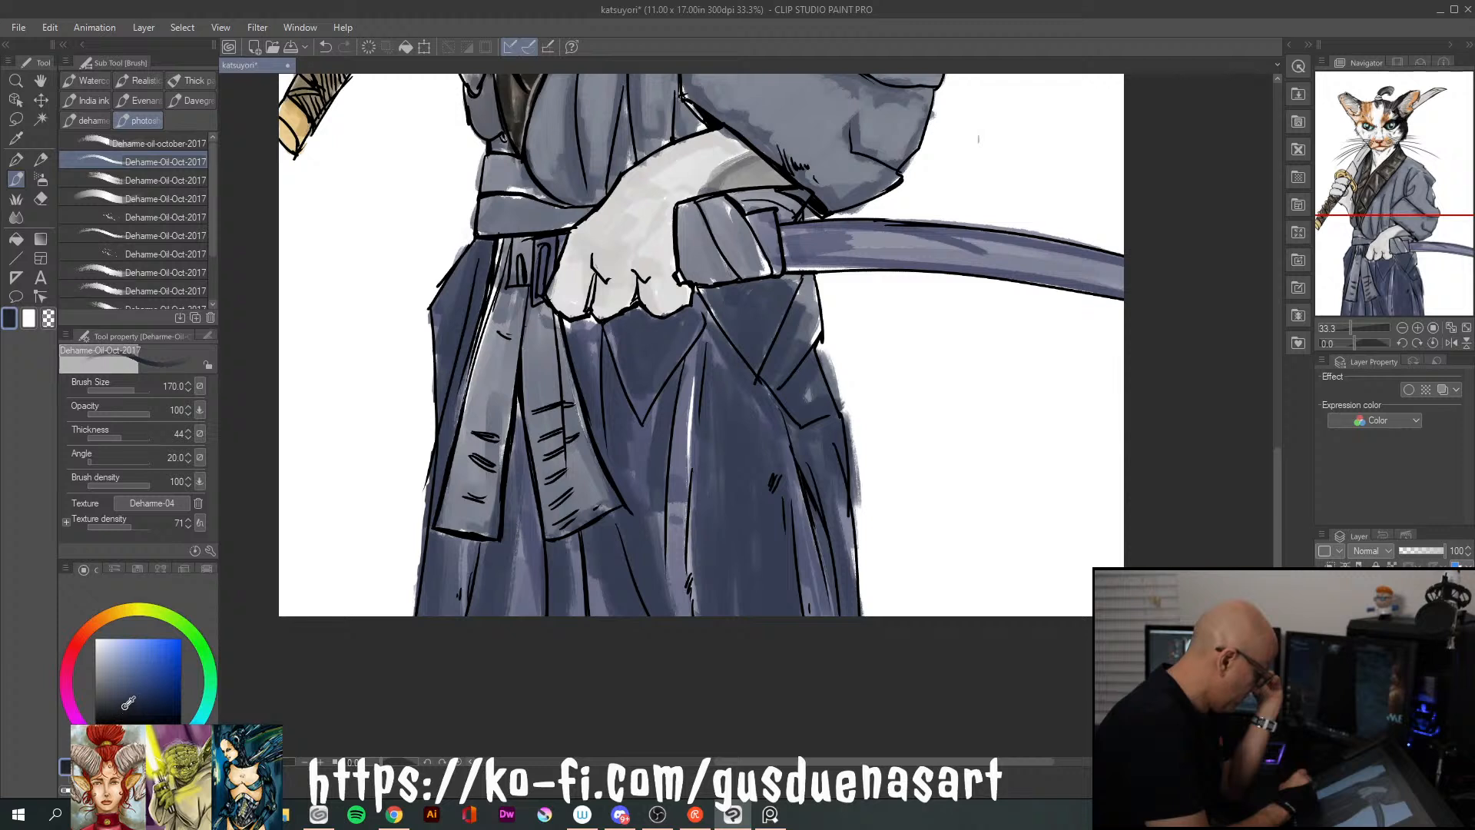
key(bracketleft)
key(bracketleft)
key(bracketleft)
key(bracketleft)
key(bracketleft)
key(bracketleft)
key(bracketleft)
key(bracketleft)
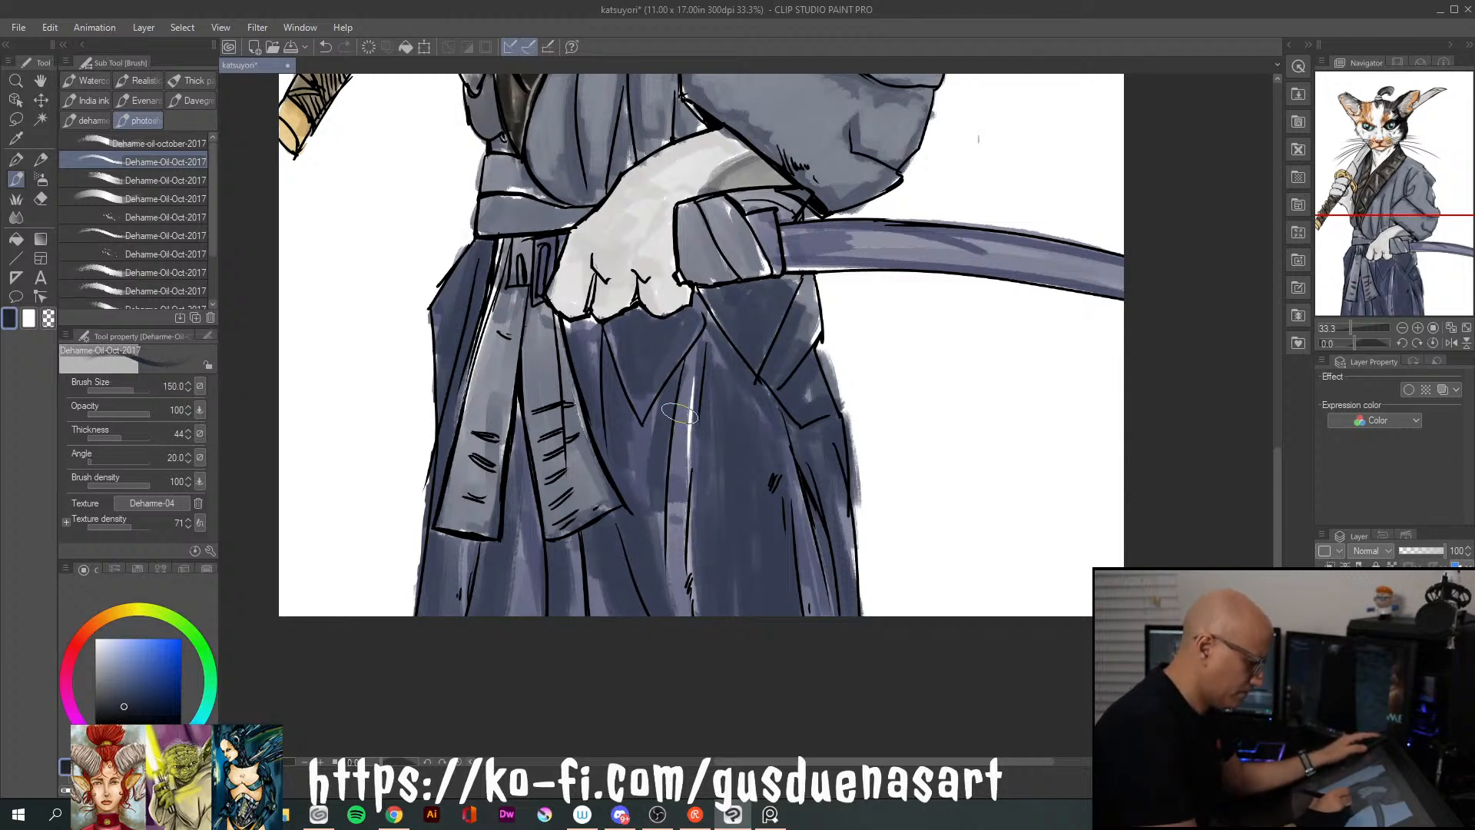
key(bracketleft)
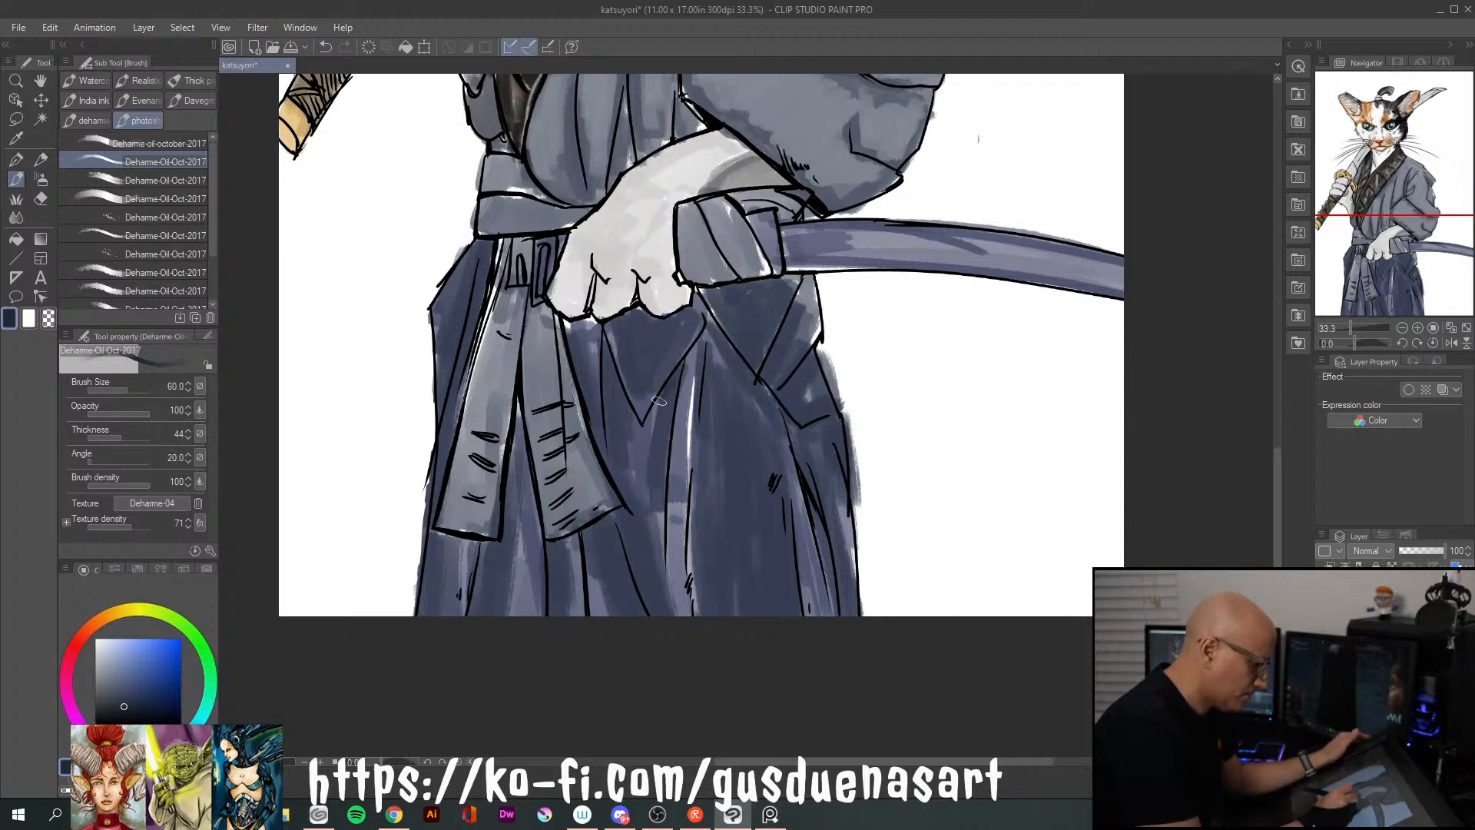
drag(670, 391, 659, 520)
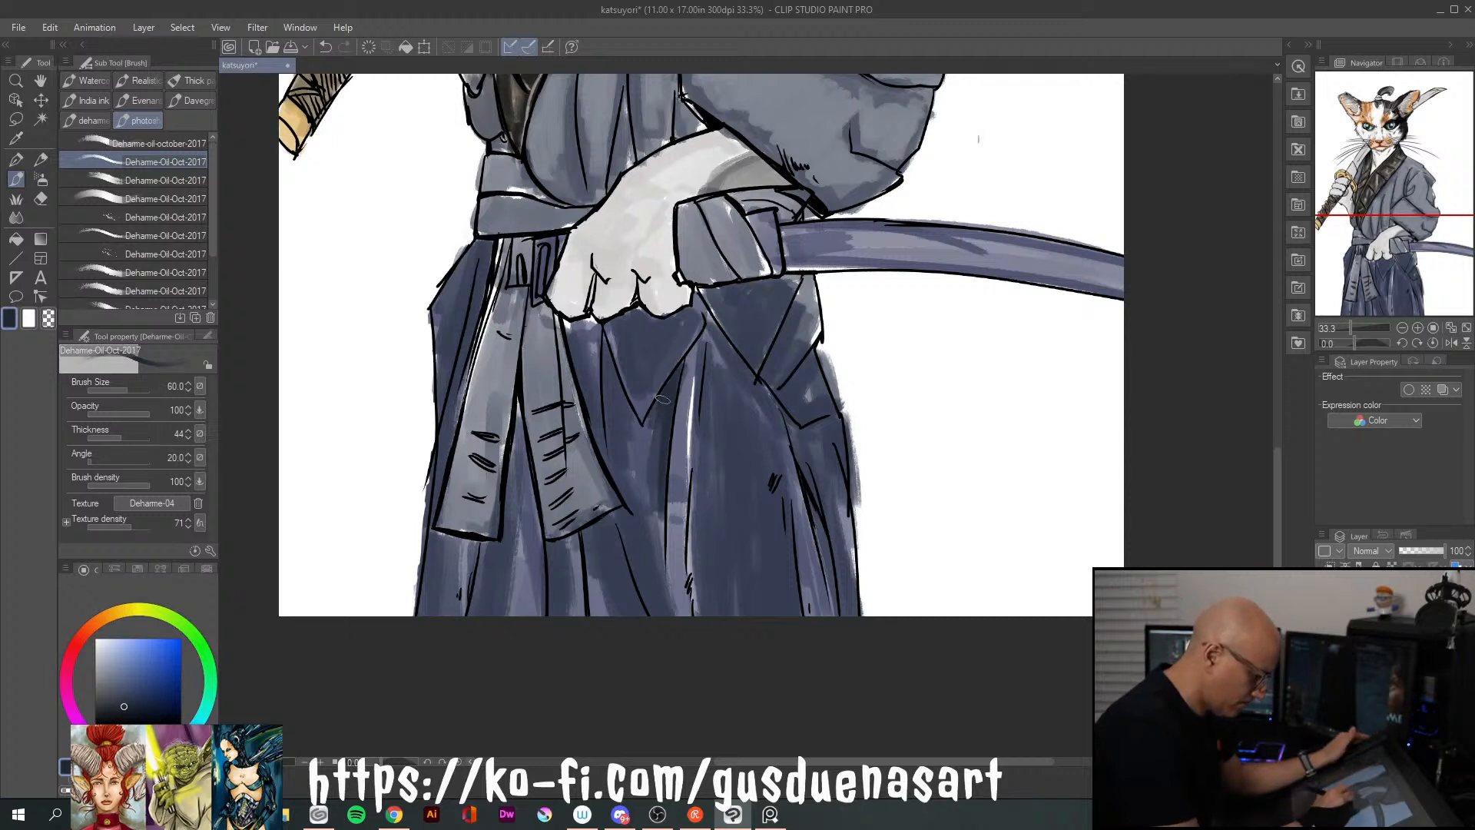
drag(603, 331, 614, 400)
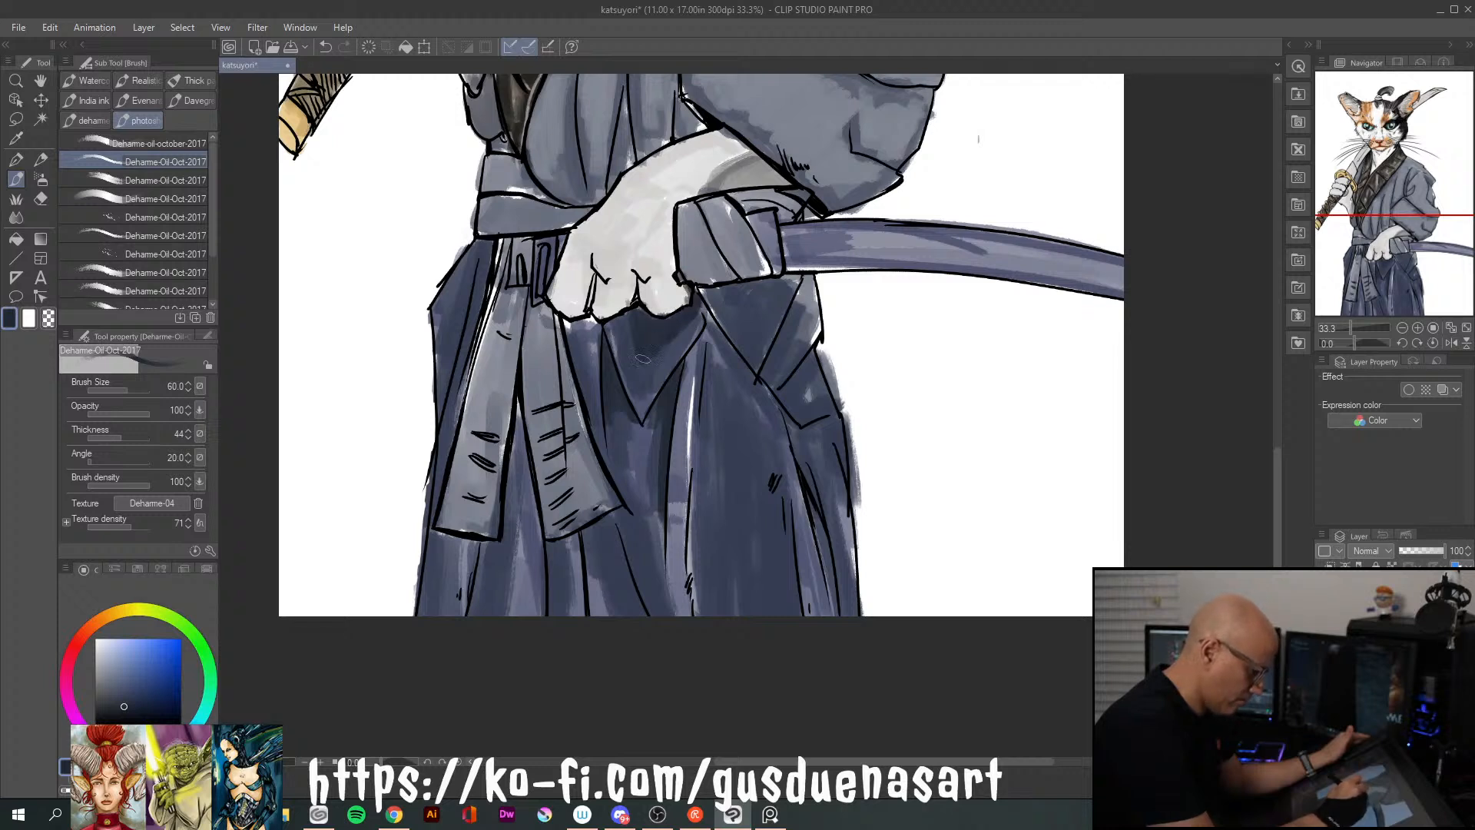
drag(640, 374, 694, 317)
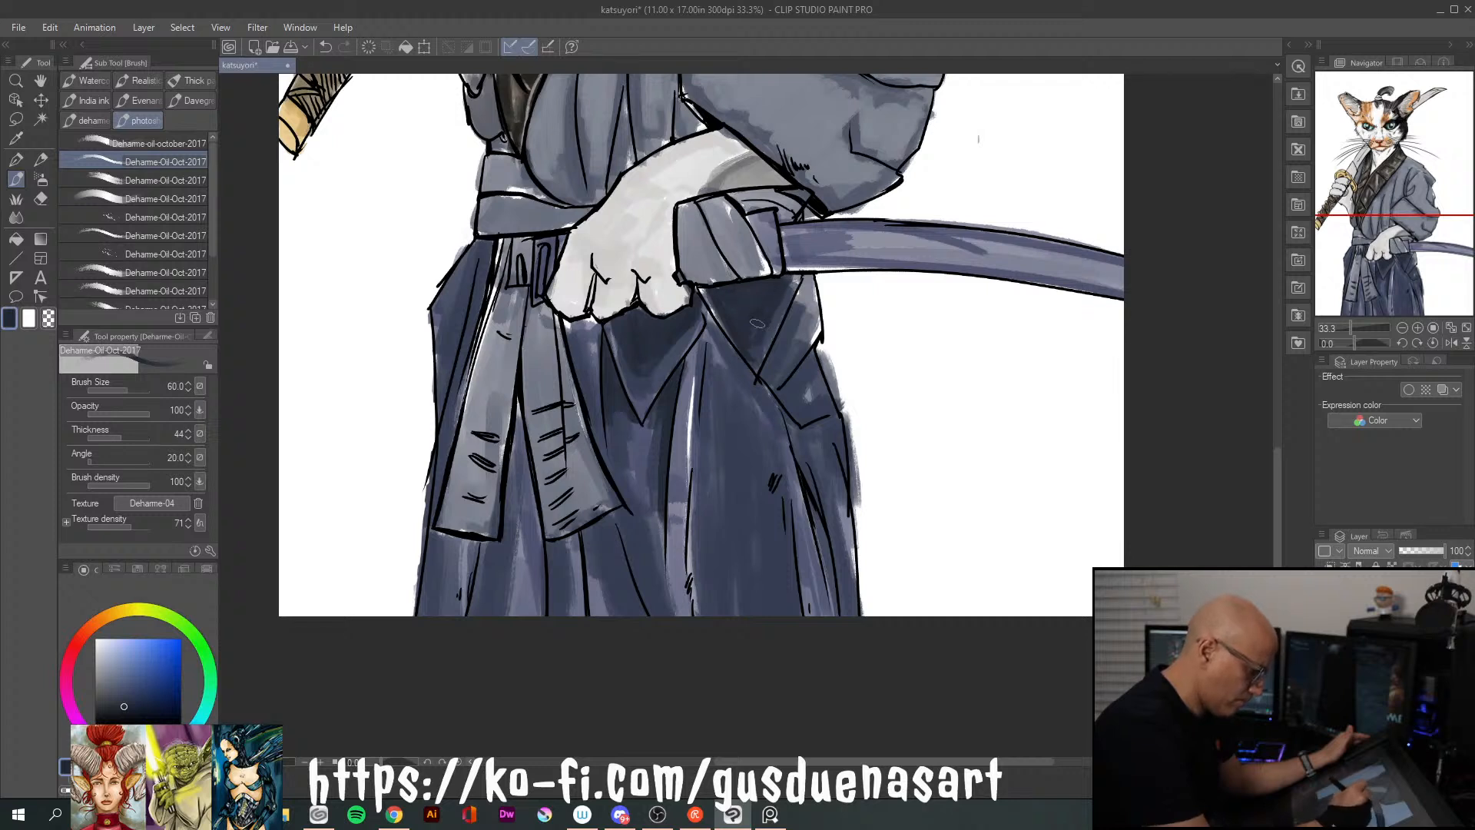
Shade the side panel folds below the scabbard and the outer pleats beneath them with the deeper navy
mouse_move(811, 288)
mouse_down()
mouse_move(777, 353)
mouse_move(806, 318)
mouse_move(778, 348)
mouse_move(808, 356)
mouse_move(788, 393)
mouse_move(819, 502)
mouse_up()
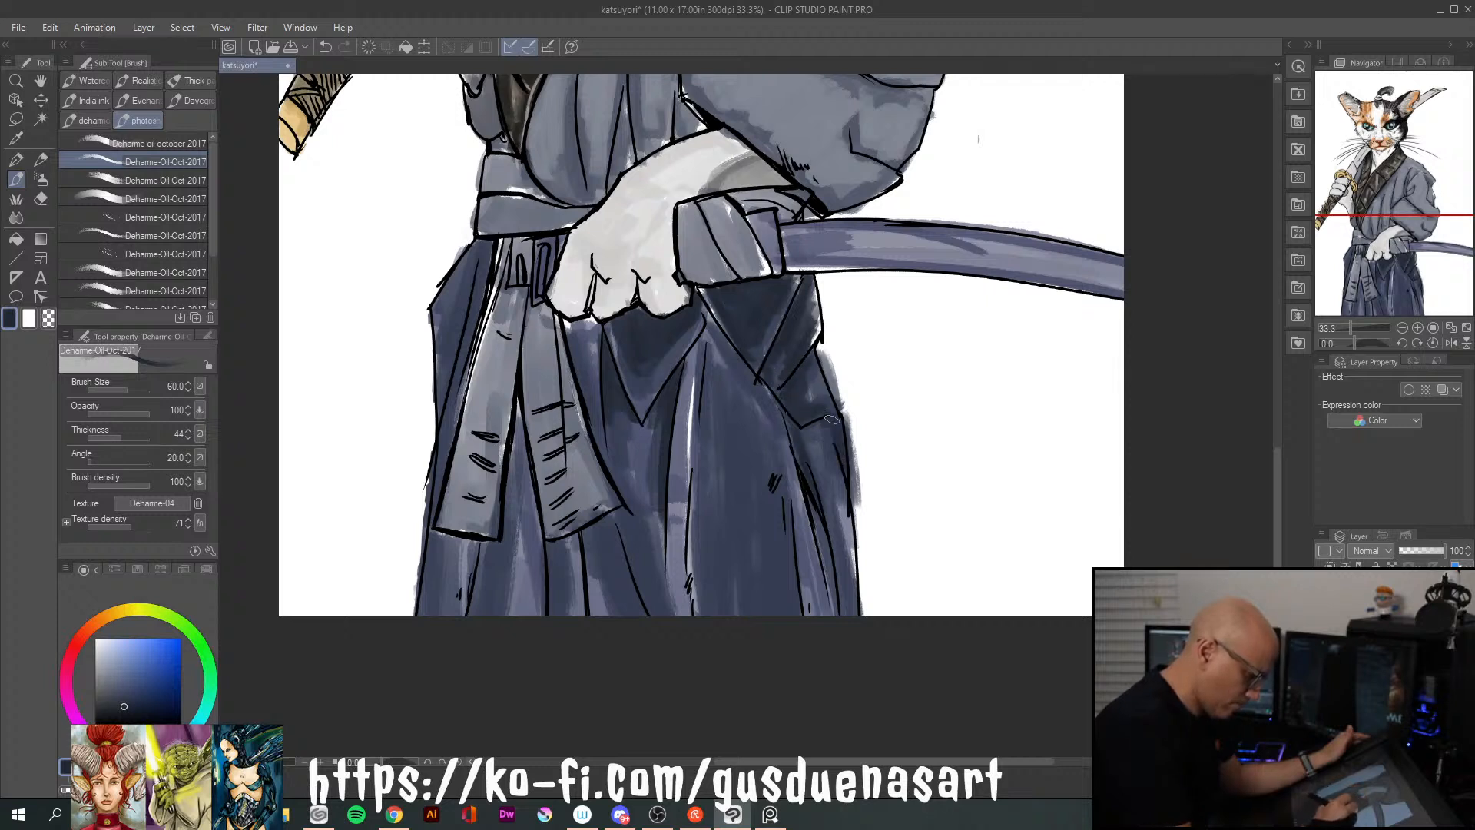
mouse_move(814, 500)
mouse_down()
mouse_move(821, 607)
mouse_move(799, 607)
mouse_move(808, 614)
mouse_up()
drag(788, 511, 791, 595)
Add deep navy shadow strokes along the inner side of the wide front pleat down to the canvas edge
drag(702, 361, 695, 572)
mouse_move(700, 403)
mouse_down()
mouse_move(695, 615)
mouse_move(718, 610)
mouse_move(695, 615)
mouse_up()
drag(717, 344, 718, 588)
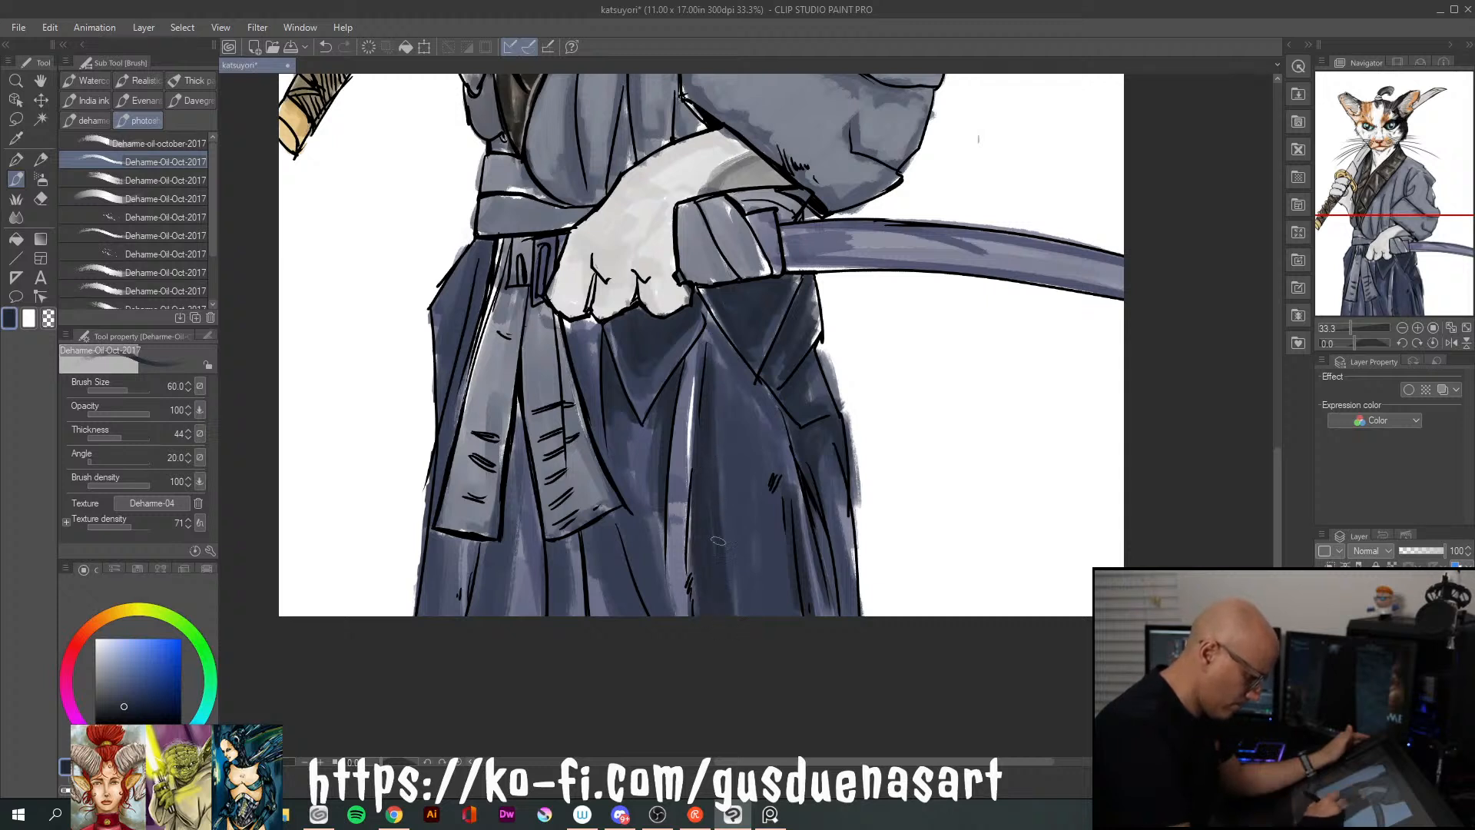
drag(726, 480, 738, 615)
drag(718, 428, 734, 615)
Shade the narrow pleats beneath the paw and next to the front sash tail with deep navy
drag(603, 429, 656, 614)
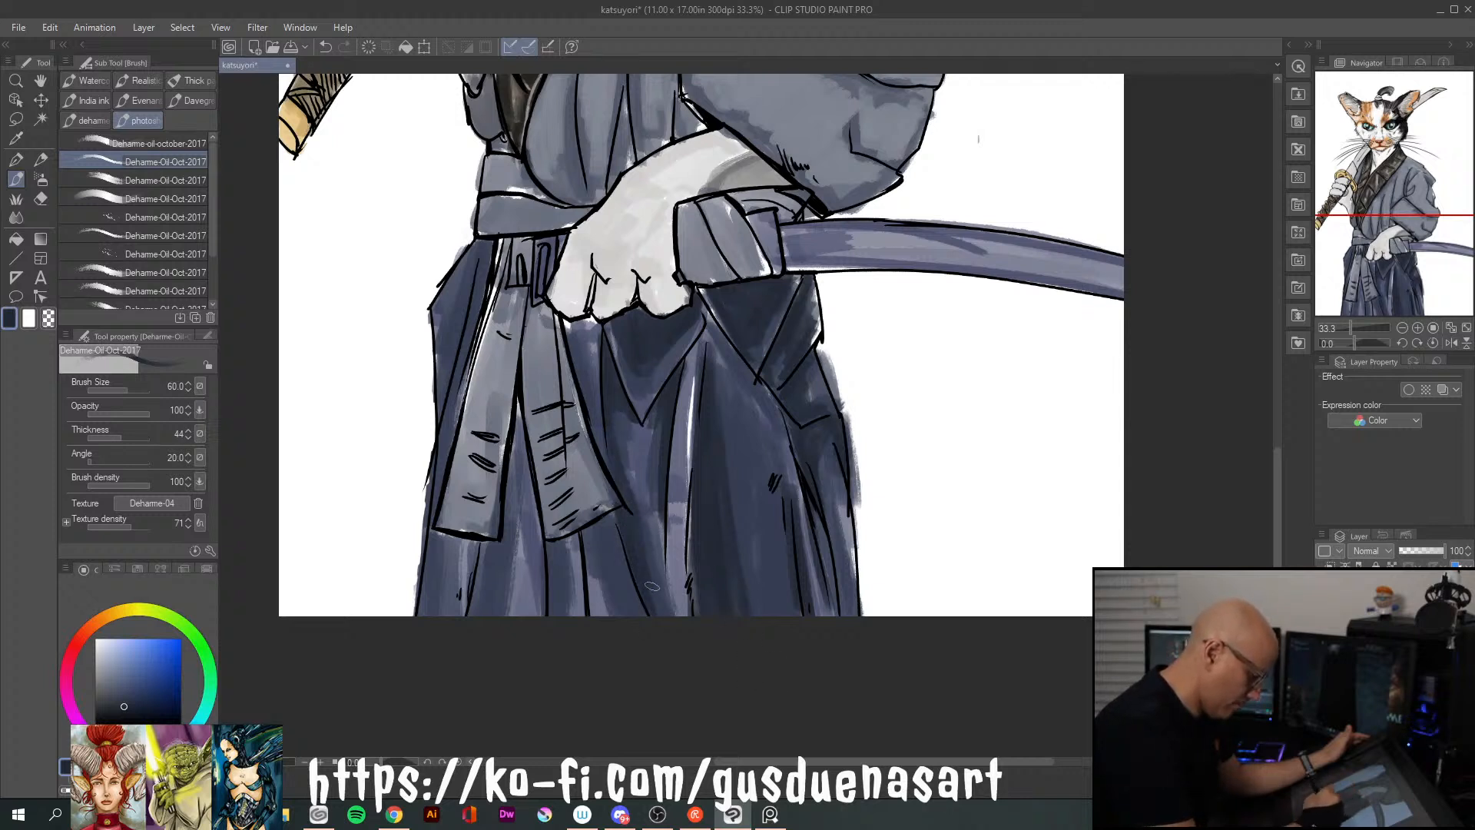
drag(569, 319, 578, 380)
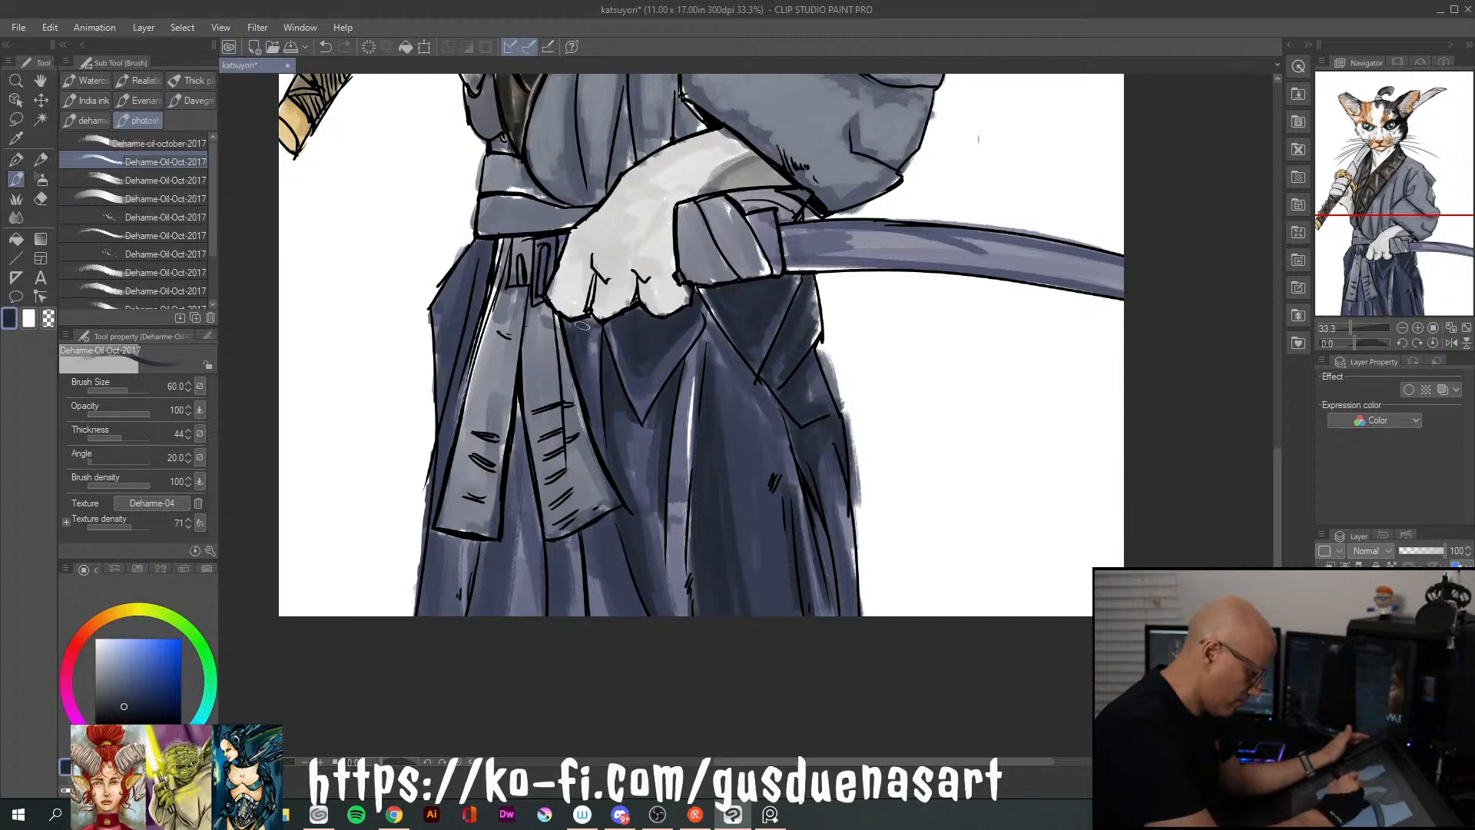
drag(584, 528, 603, 613)
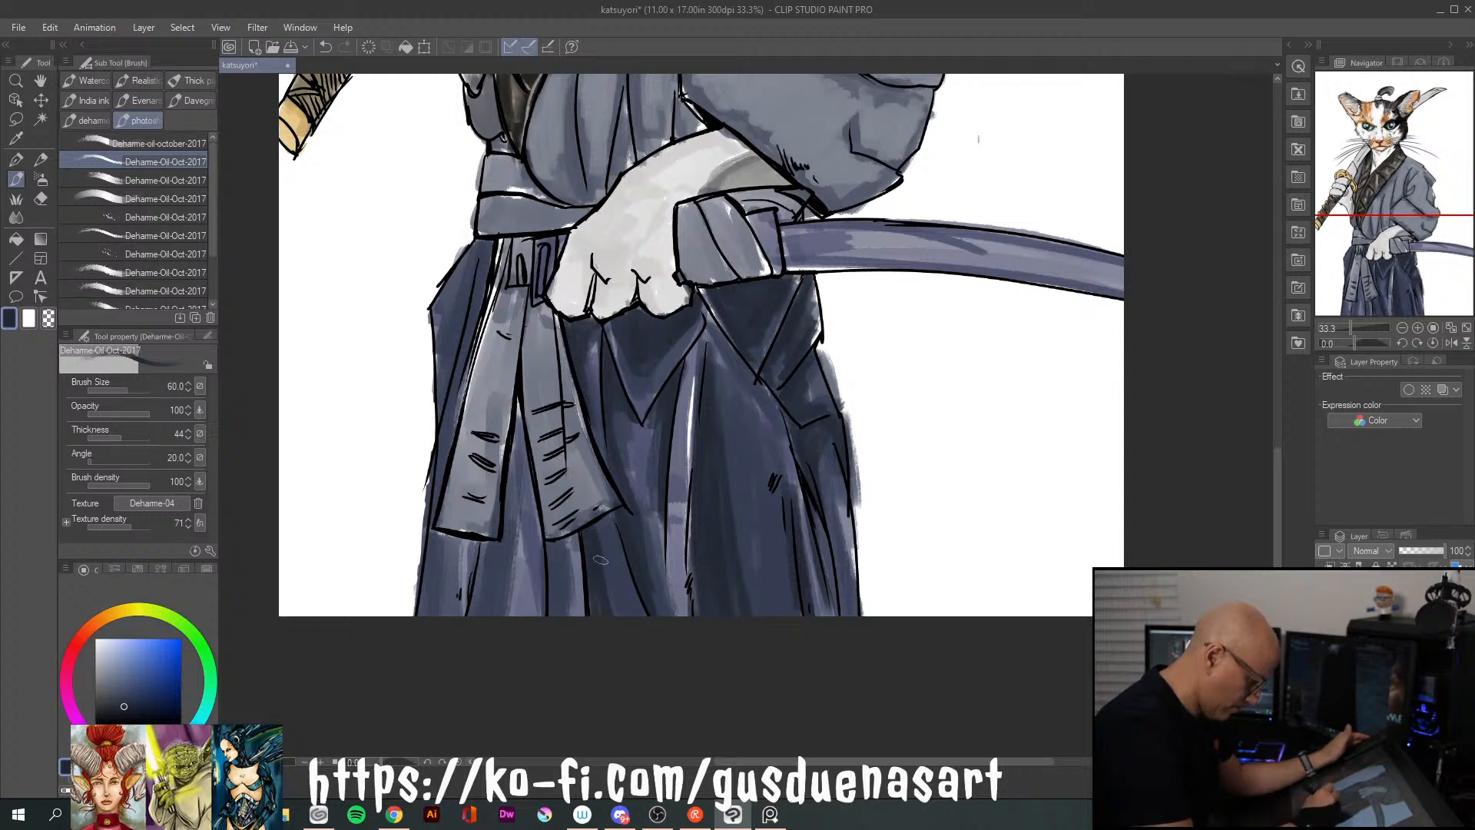
drag(562, 544, 550, 613)
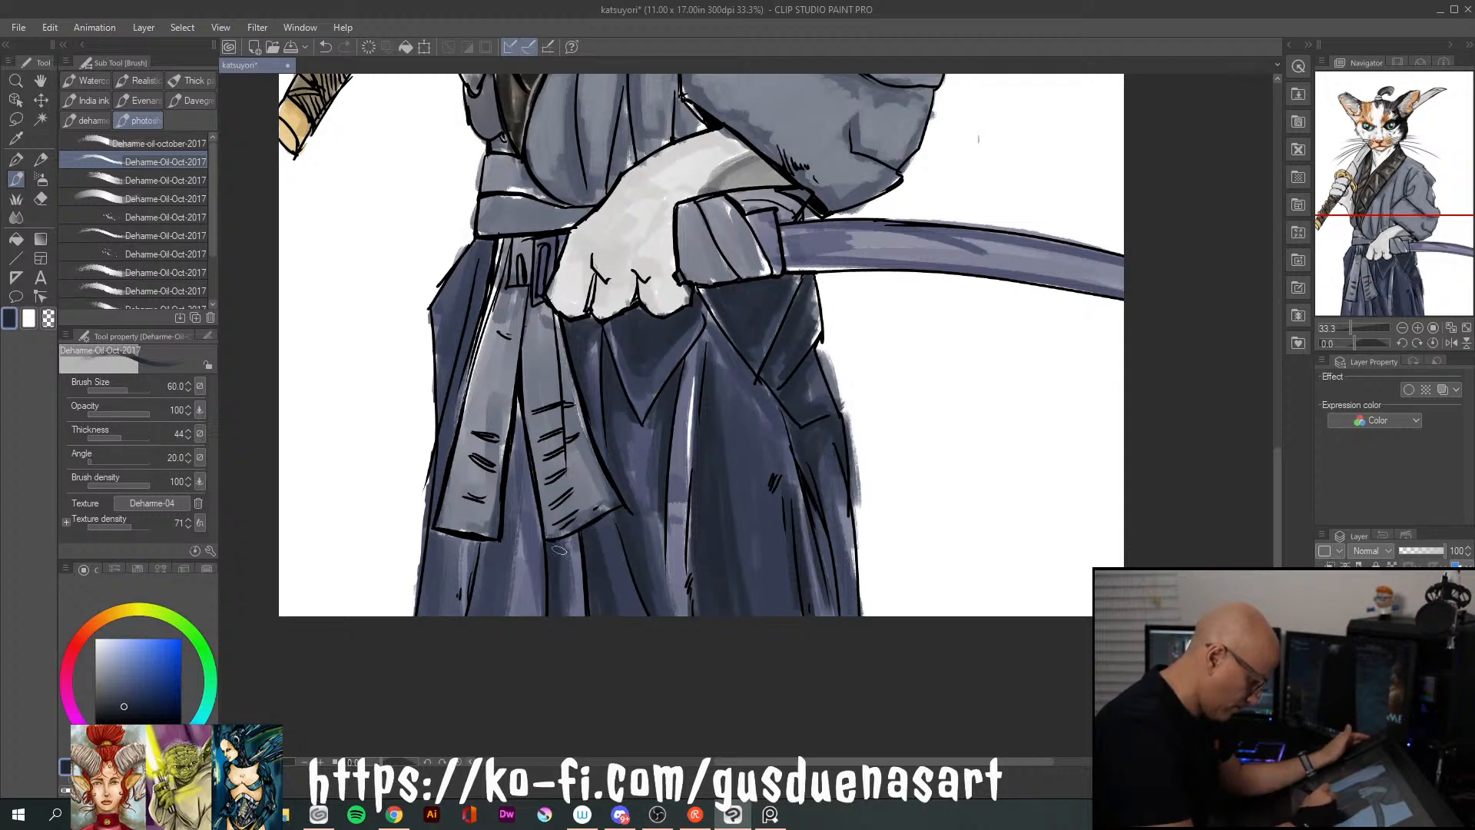
Shade the pleats between and below the sash tails and the hakama's outer panel beside them
drag(519, 430, 498, 611)
mouse_move(496, 534)
mouse_down()
mouse_move(481, 610)
mouse_move(477, 561)
mouse_up()
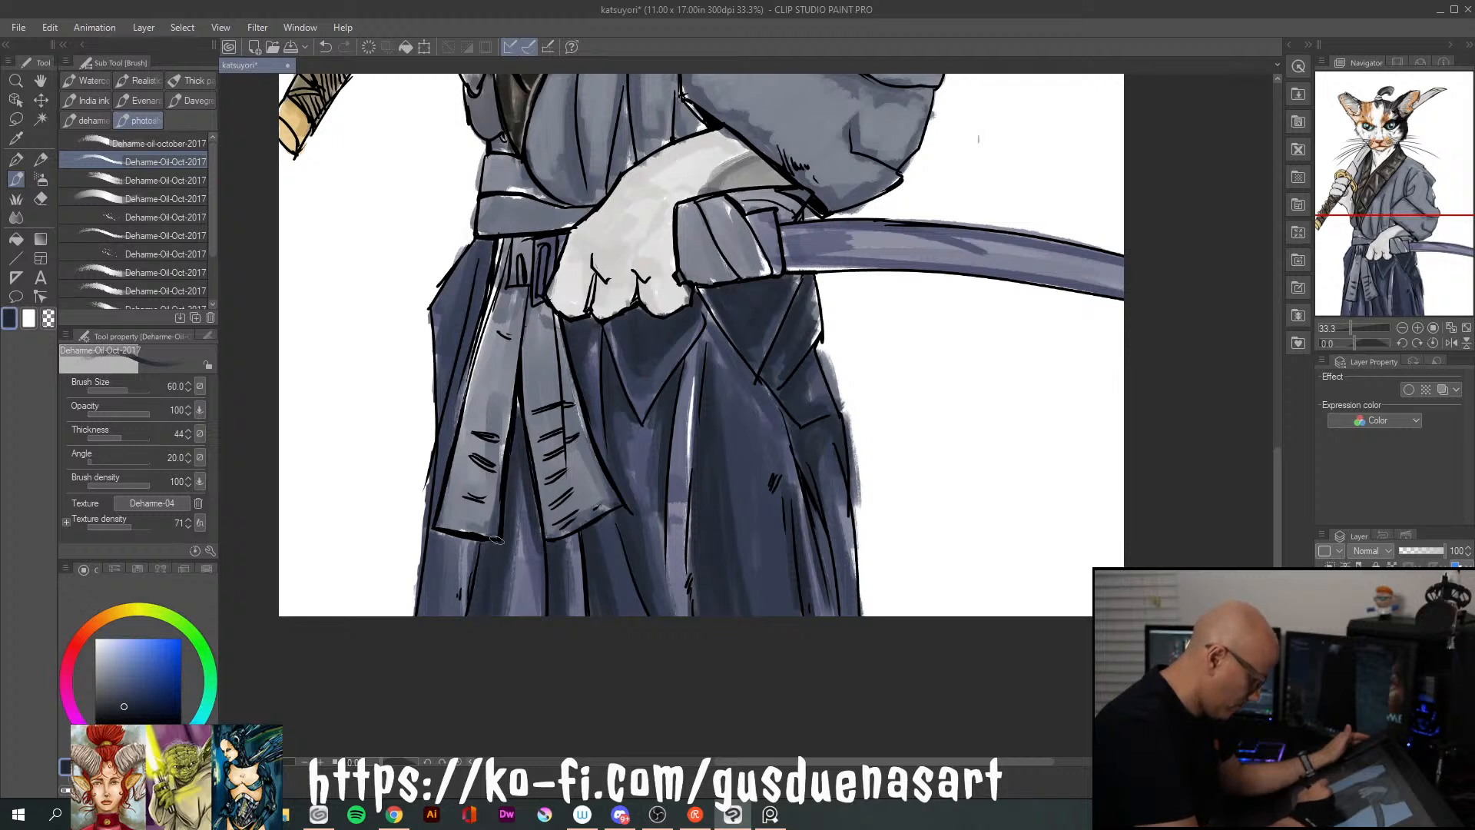
drag(522, 460, 539, 573)
drag(525, 482, 540, 608)
mouse_move(484, 259)
mouse_down()
mouse_move(452, 405)
mouse_move(471, 249)
mouse_move(450, 360)
mouse_move(473, 259)
mouse_move(452, 281)
mouse_up()
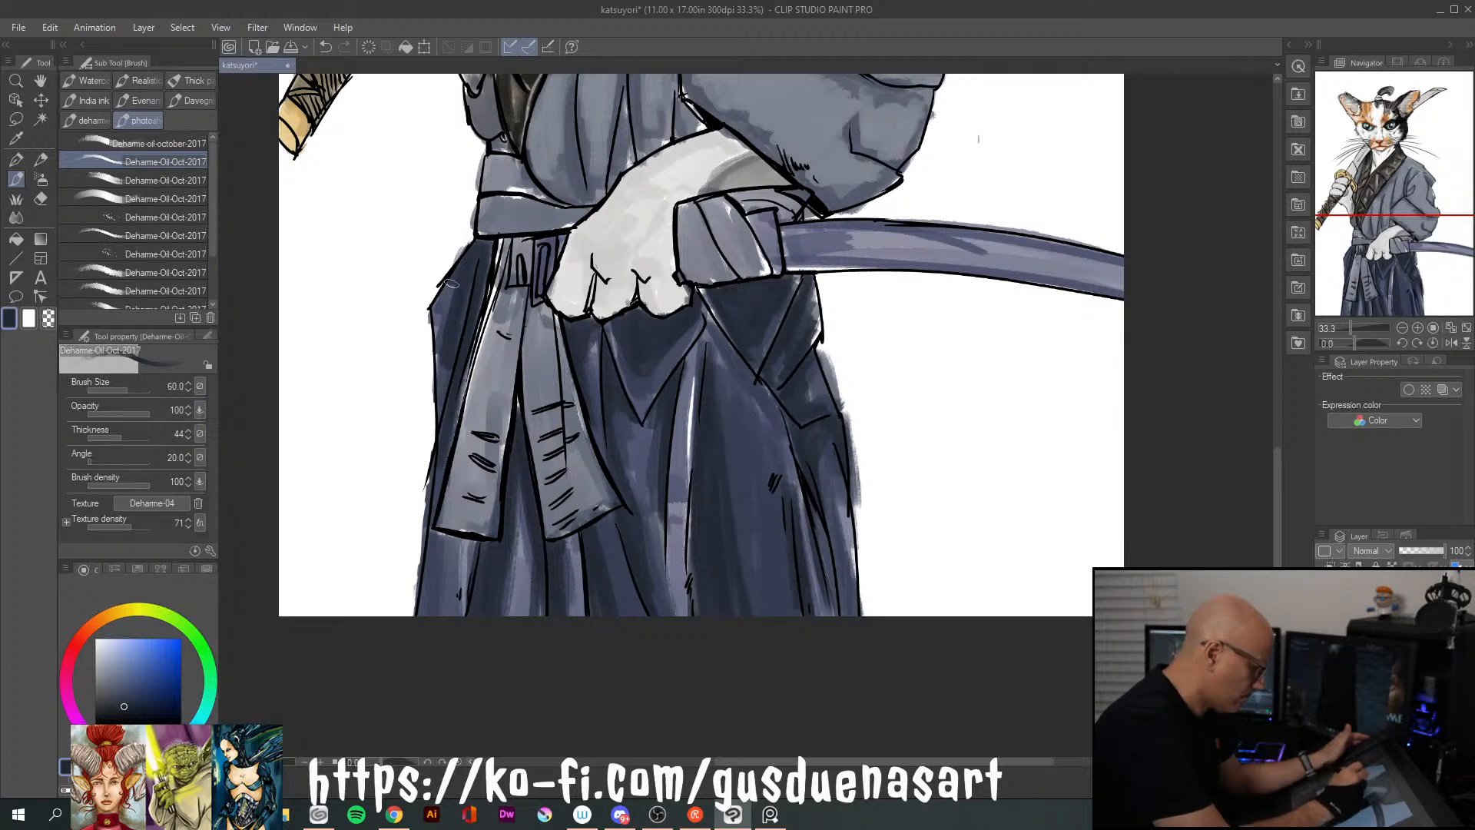
drag(438, 533, 436, 613)
drag(454, 538, 441, 613)
drag(458, 534, 447, 552)
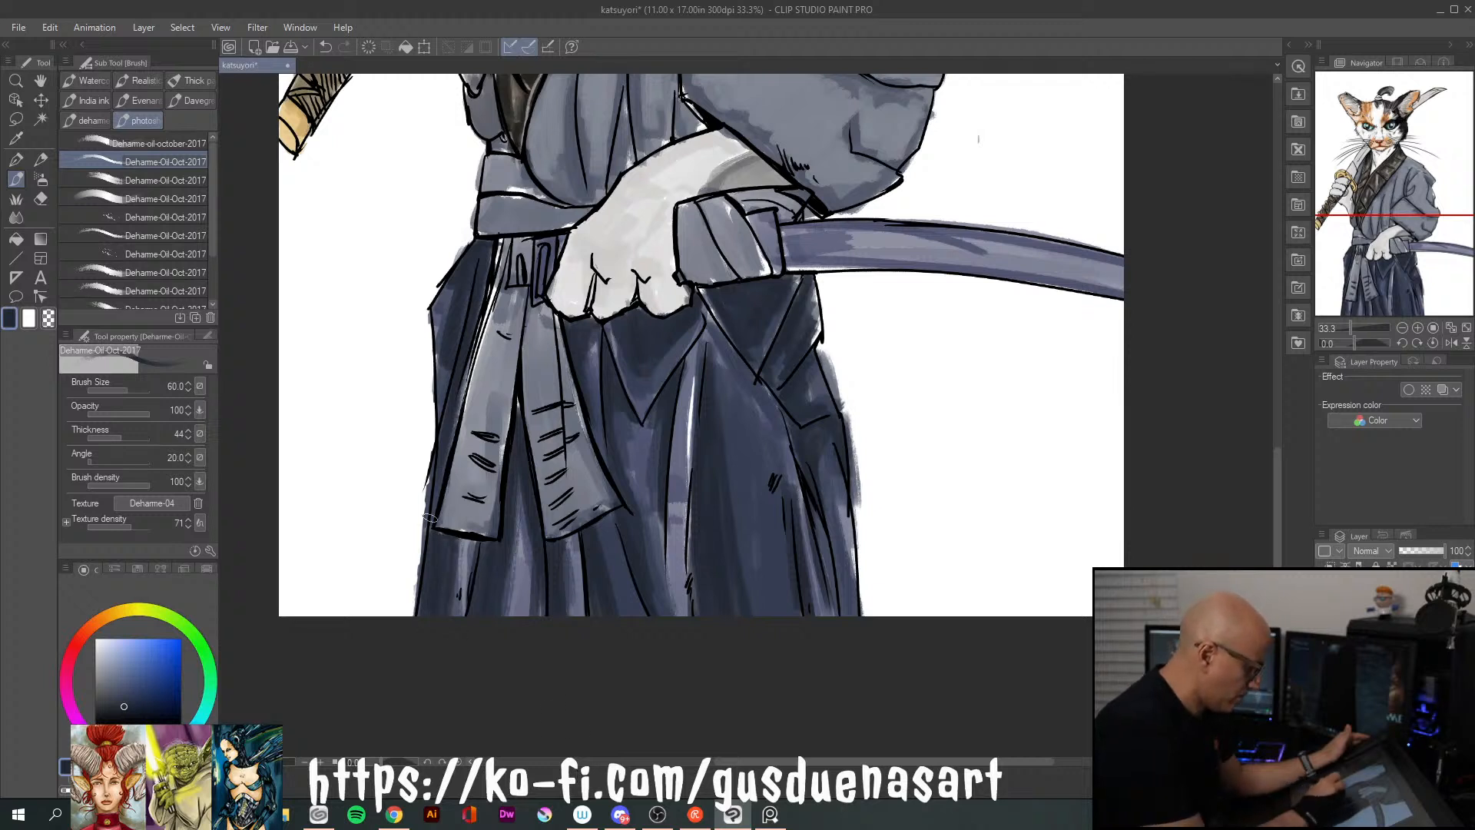
Pick a near-black navy and deepen the shadows directly beneath the paw and in the side folds under the scabbard
click(122, 714)
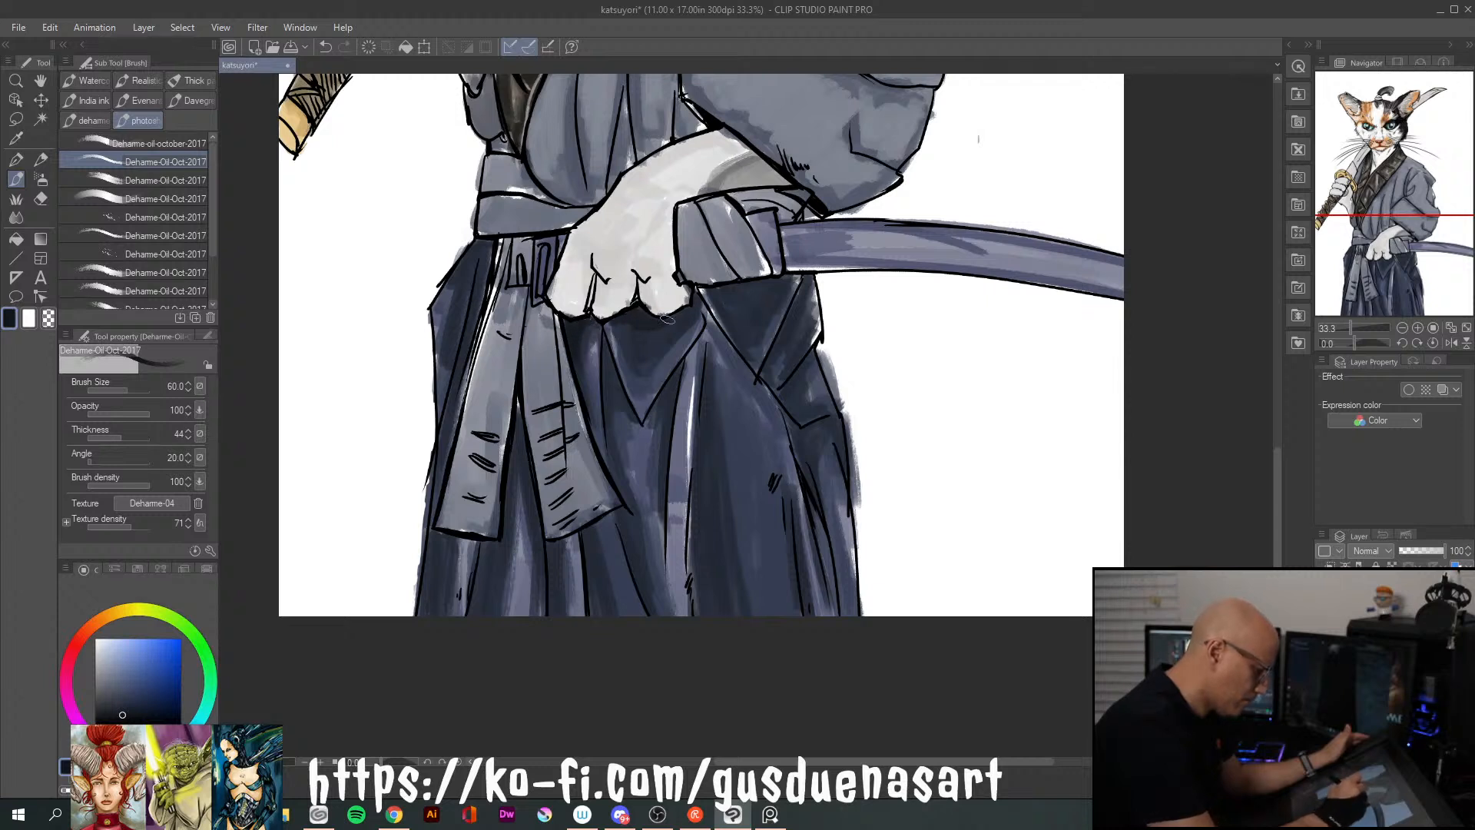
drag(647, 335, 639, 342)
drag(712, 290, 736, 321)
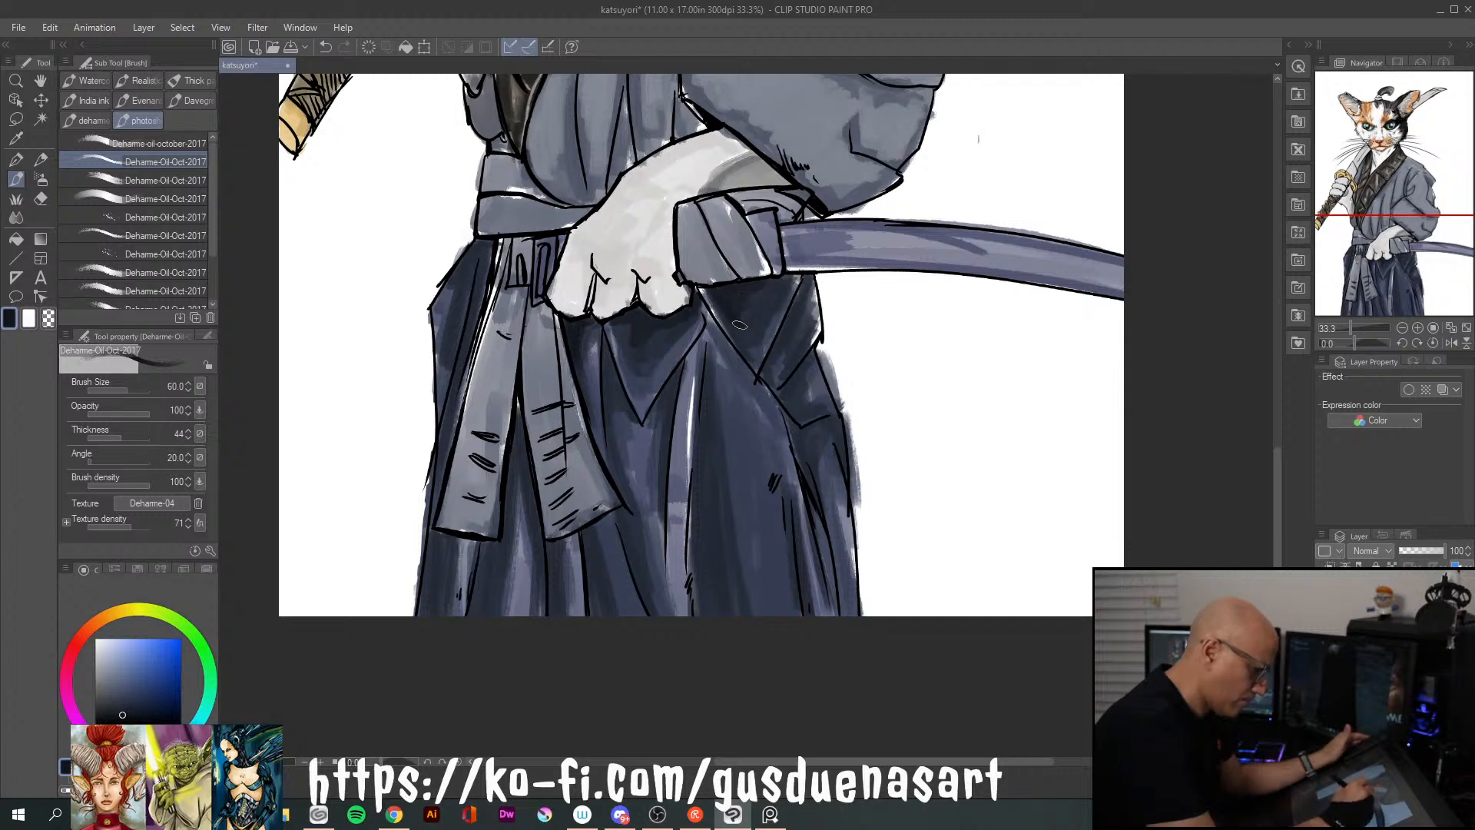
mouse_move(803, 284)
mouse_down()
mouse_move(766, 374)
mouse_move(817, 337)
mouse_up()
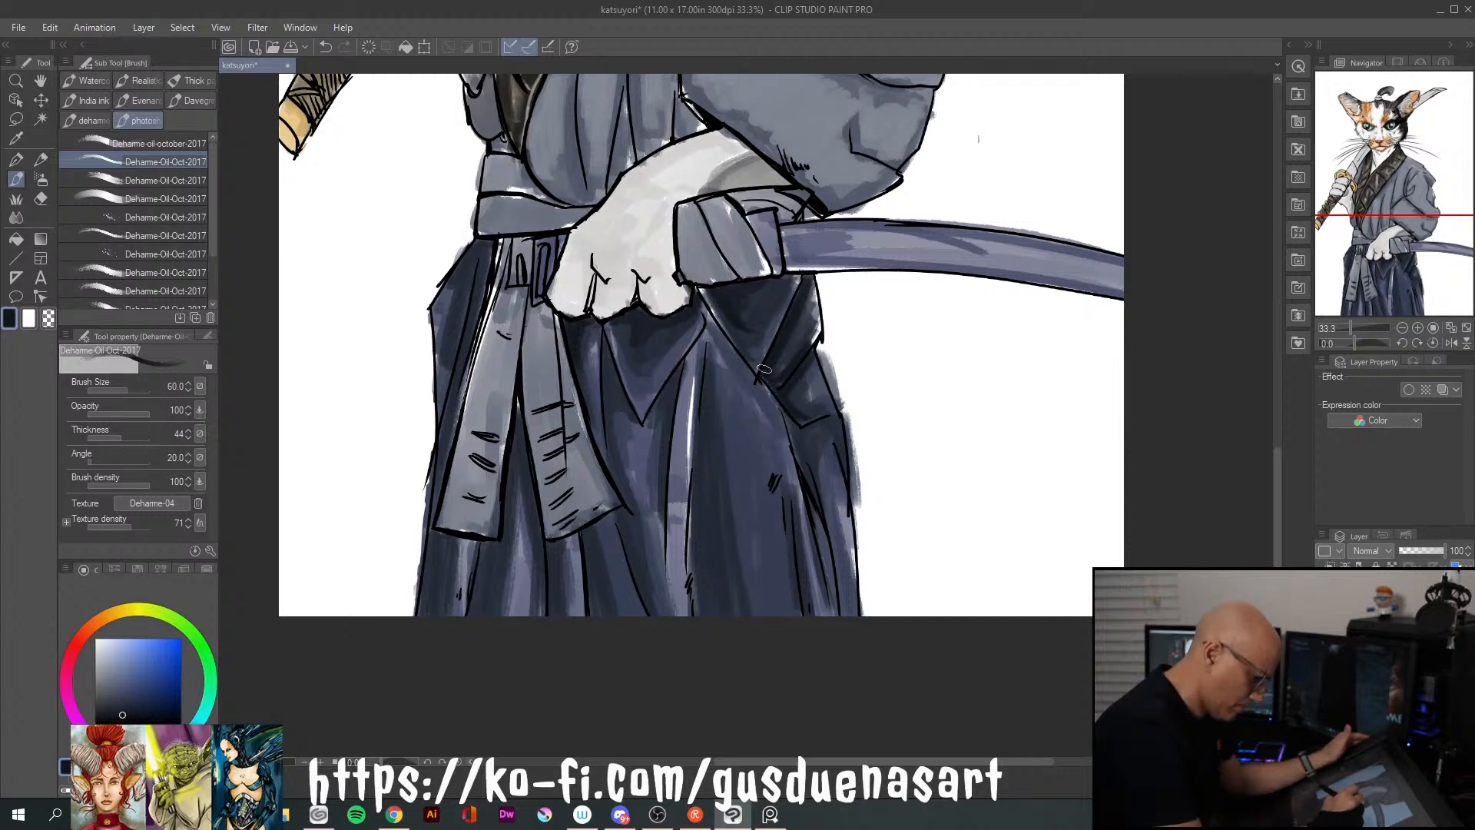
mouse_move(702, 292)
mouse_down()
mouse_move(756, 369)
mouse_move(776, 325)
mouse_up()
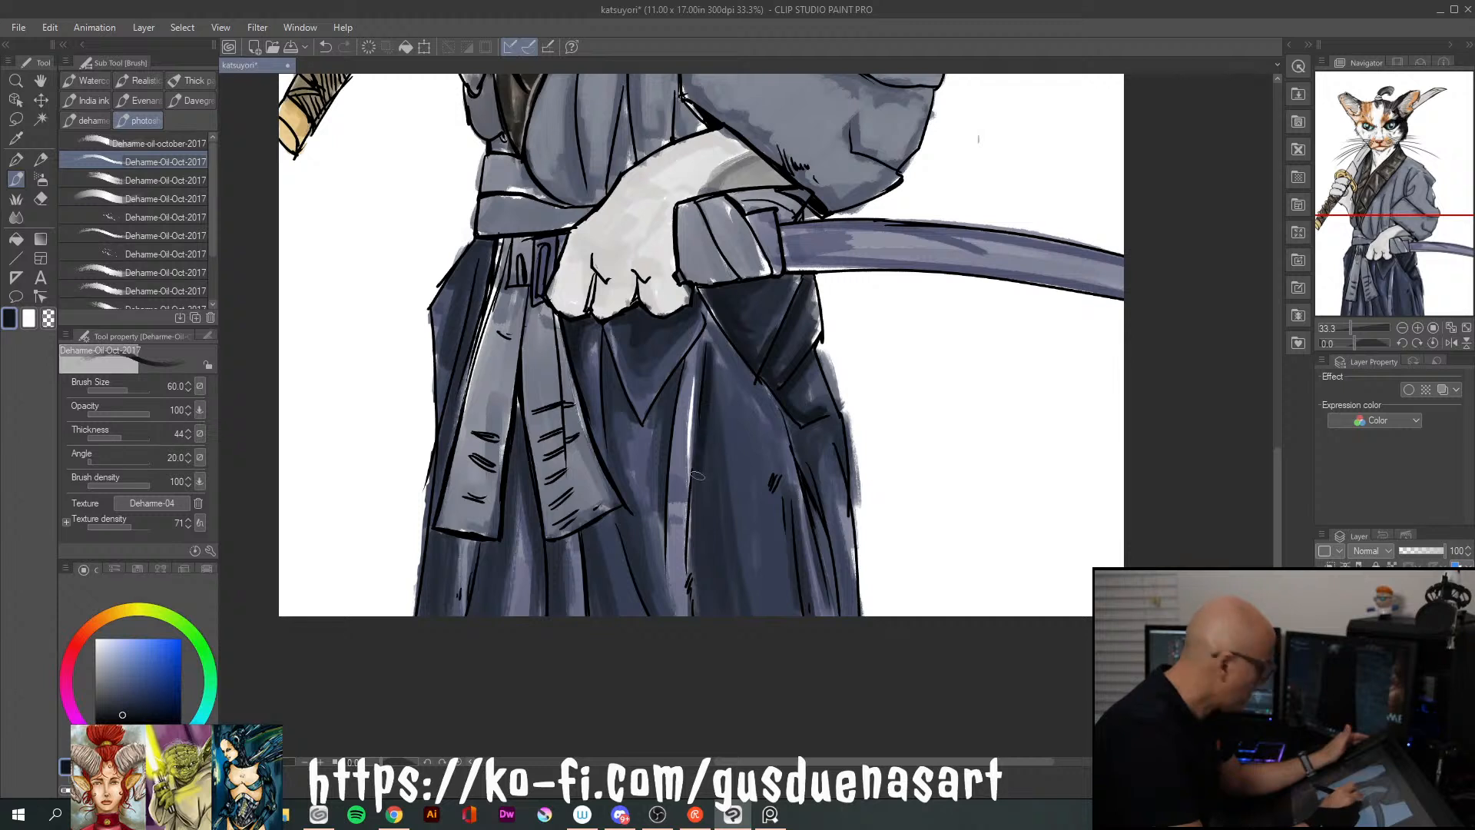
Reinforce the near-black shadows along the wide pleat's inner edge and around the V-shaped fold
drag(700, 472, 698, 613)
drag(696, 508, 694, 612)
drag(694, 526, 690, 572)
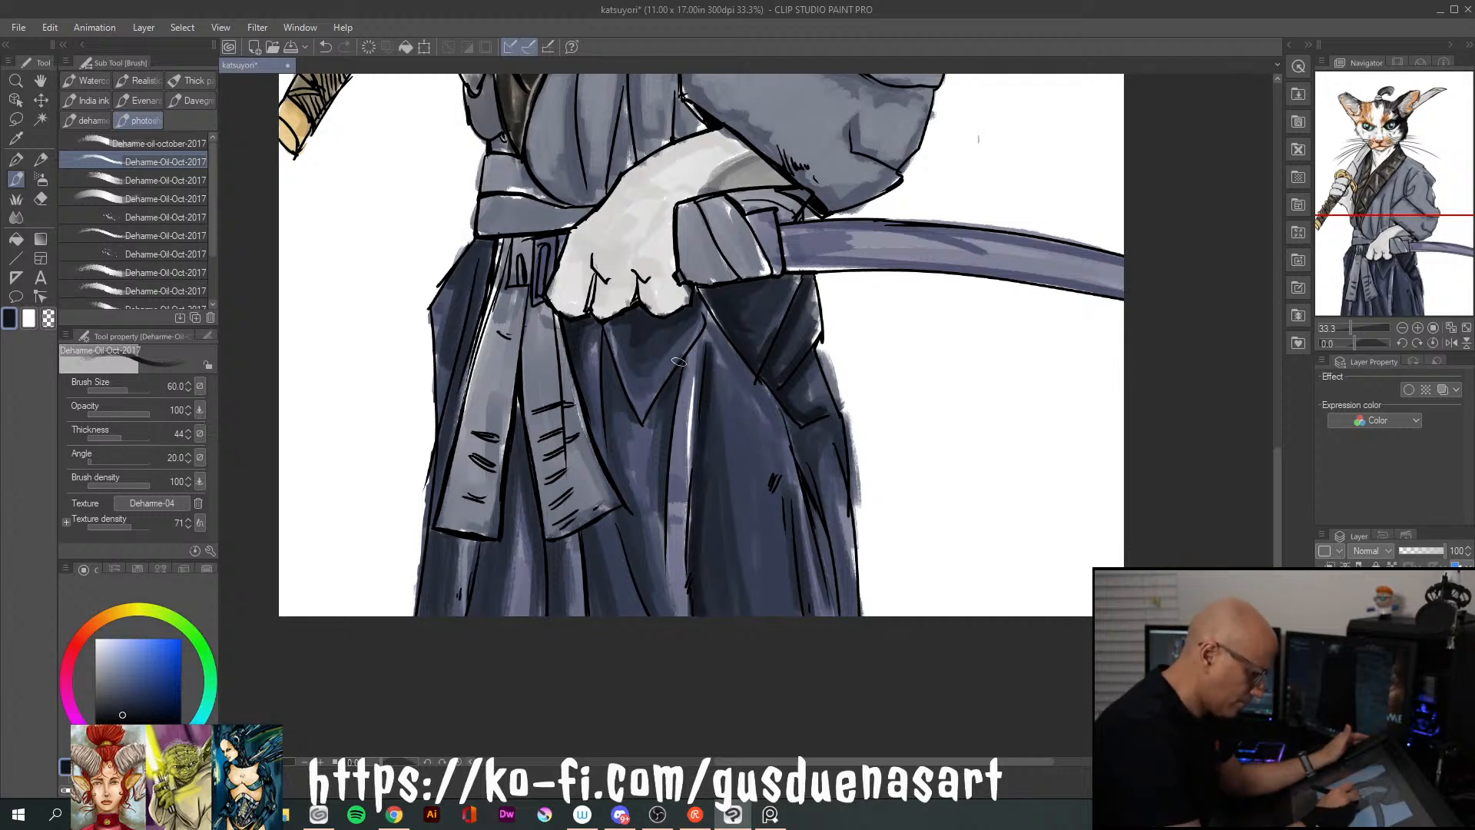
drag(666, 412, 656, 490)
drag(672, 381, 649, 419)
drag(669, 322, 619, 400)
drag(606, 331, 607, 419)
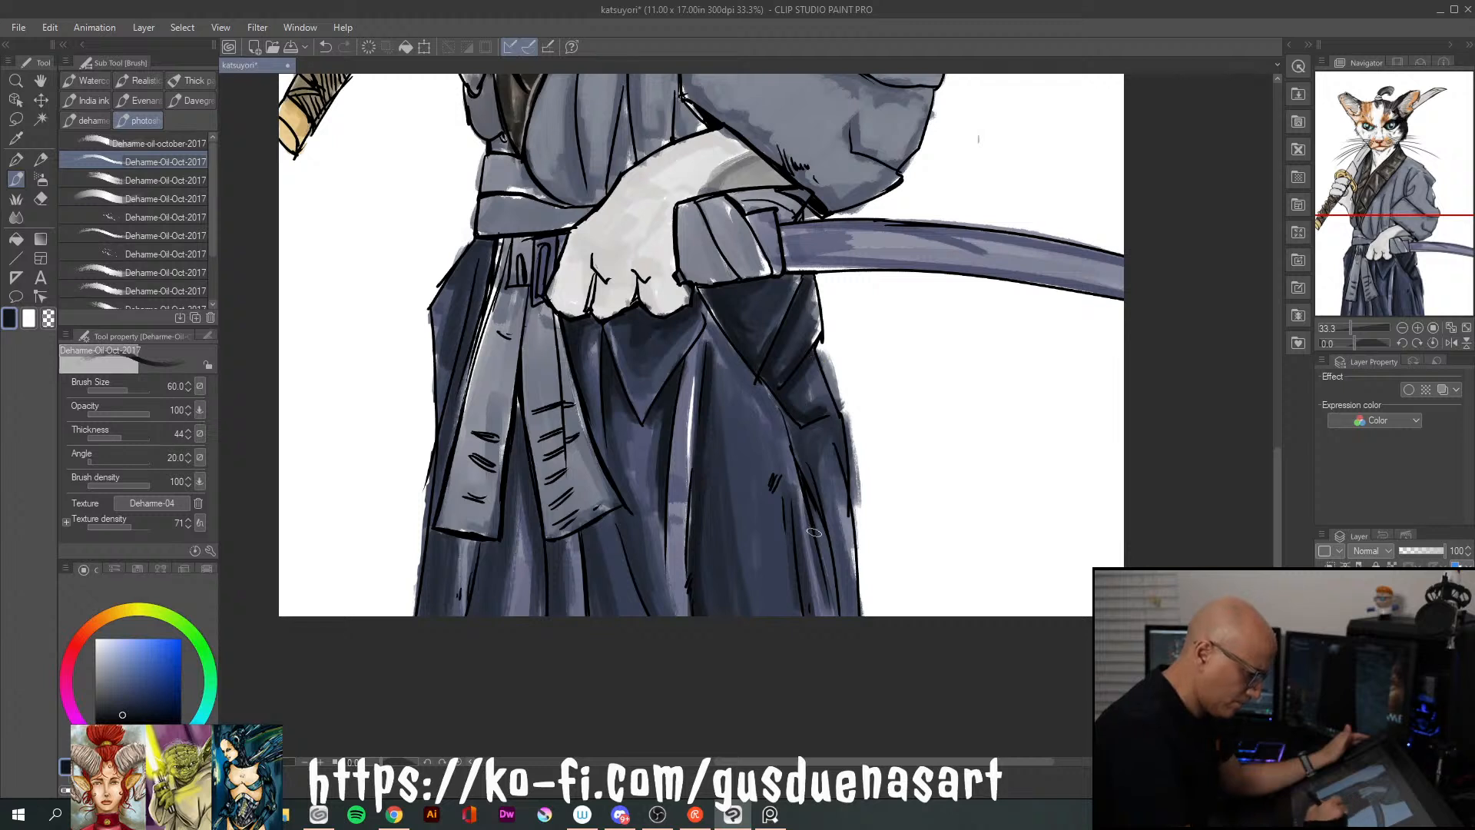
Darken the outer pleats below the scabbard and erase the overspill past the hakama's edge
drag(810, 508, 814, 614)
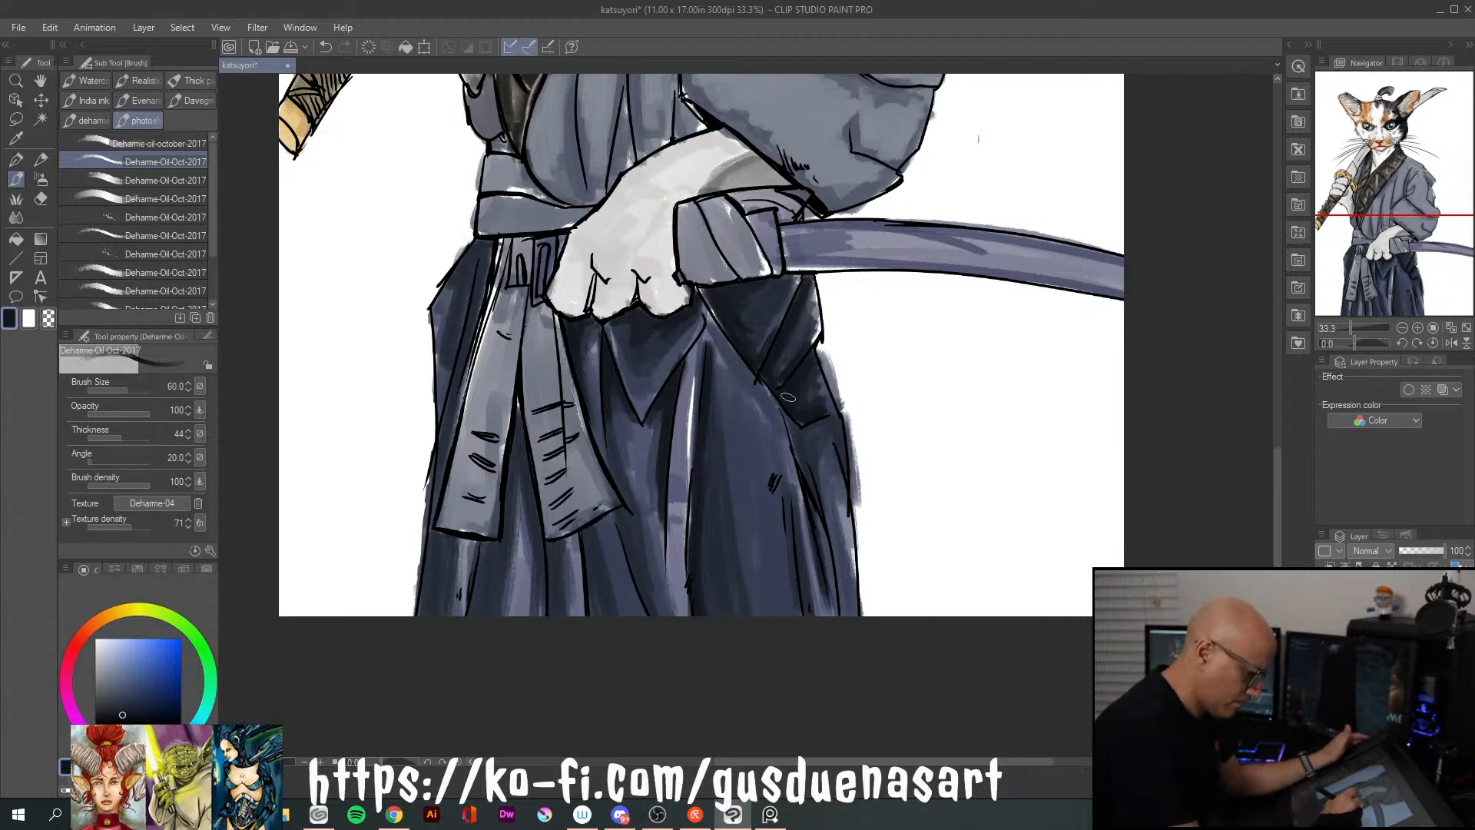
drag(833, 427, 848, 533)
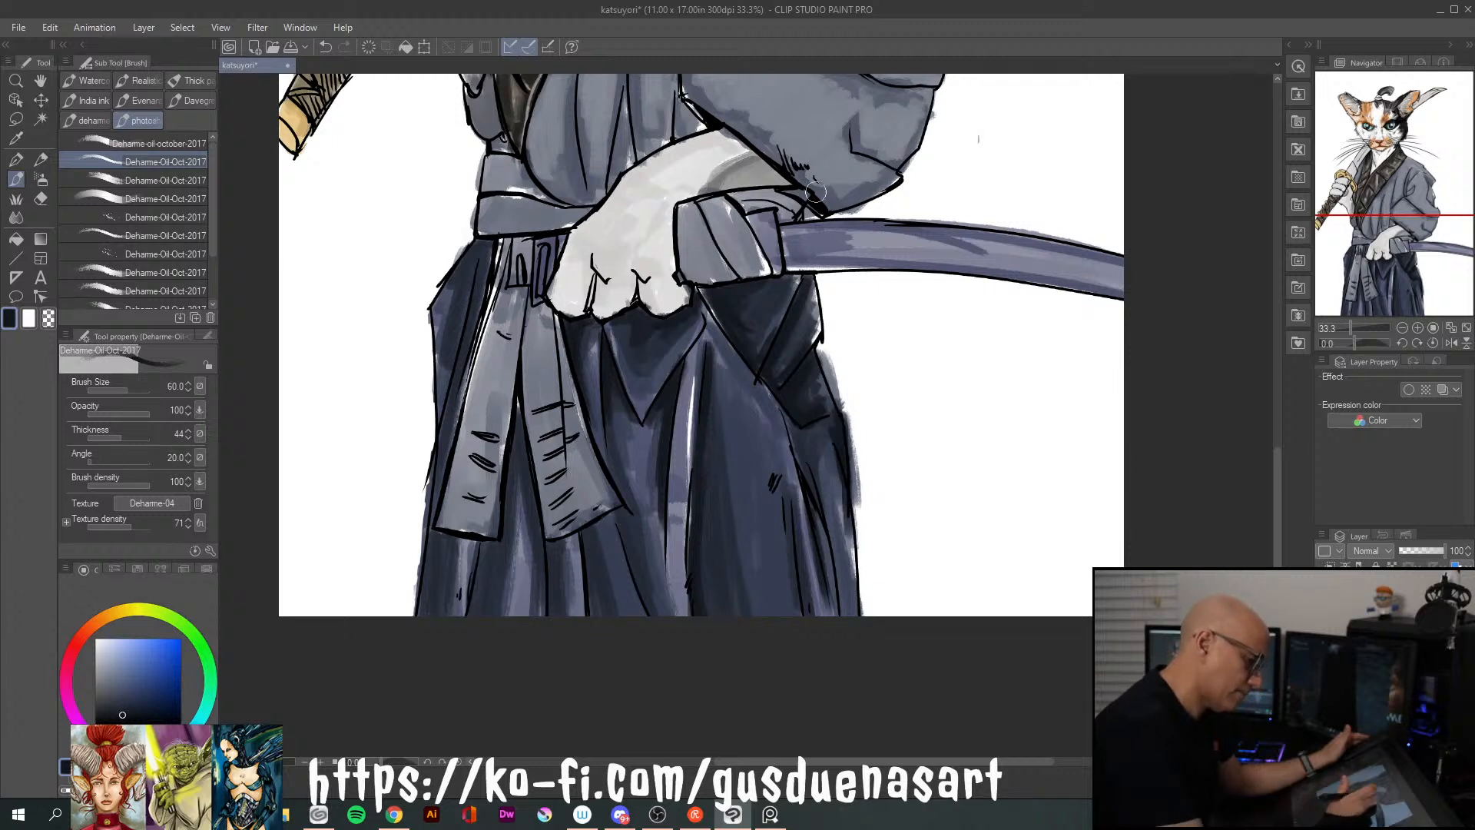
drag(857, 463, 862, 537)
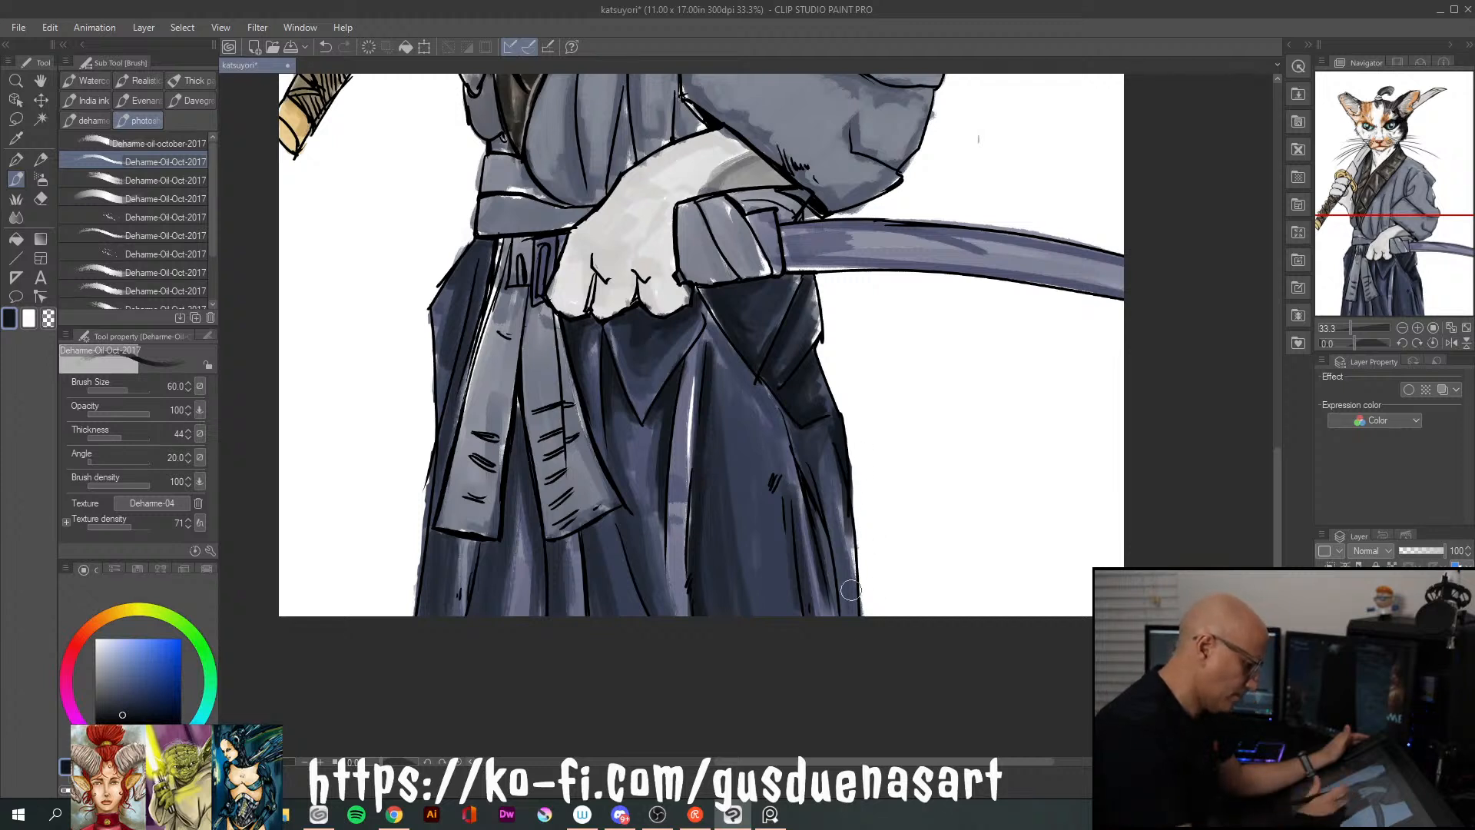
Deepen the near-black navy shadows on the hakama pleats between and directly below the two sash tails
drag(660, 628, 630, 521)
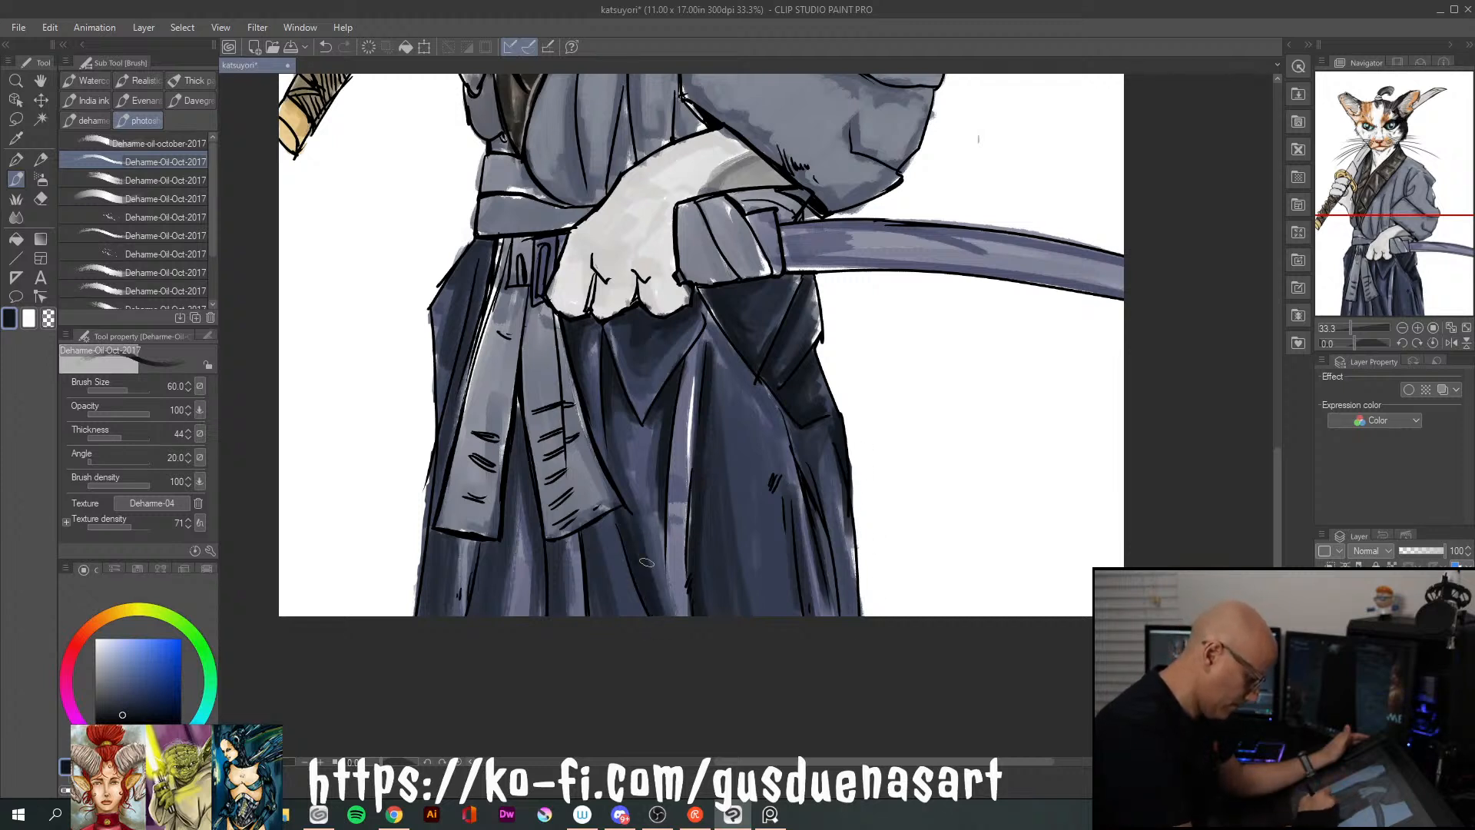
mouse_move(604, 610)
mouse_down()
mouse_move(584, 529)
mouse_move(591, 623)
mouse_up()
drag(520, 440, 535, 541)
drag(519, 409, 481, 642)
drag(485, 558, 482, 607)
drag(559, 544, 554, 621)
Darken the hakama's outer panel beside the sash tails, from the waist down to the hem edge
drag(484, 261, 452, 423)
drag(462, 347, 450, 452)
mouse_move(475, 252)
mouse_down()
mouse_move(441, 401)
mouse_move(471, 261)
mouse_up()
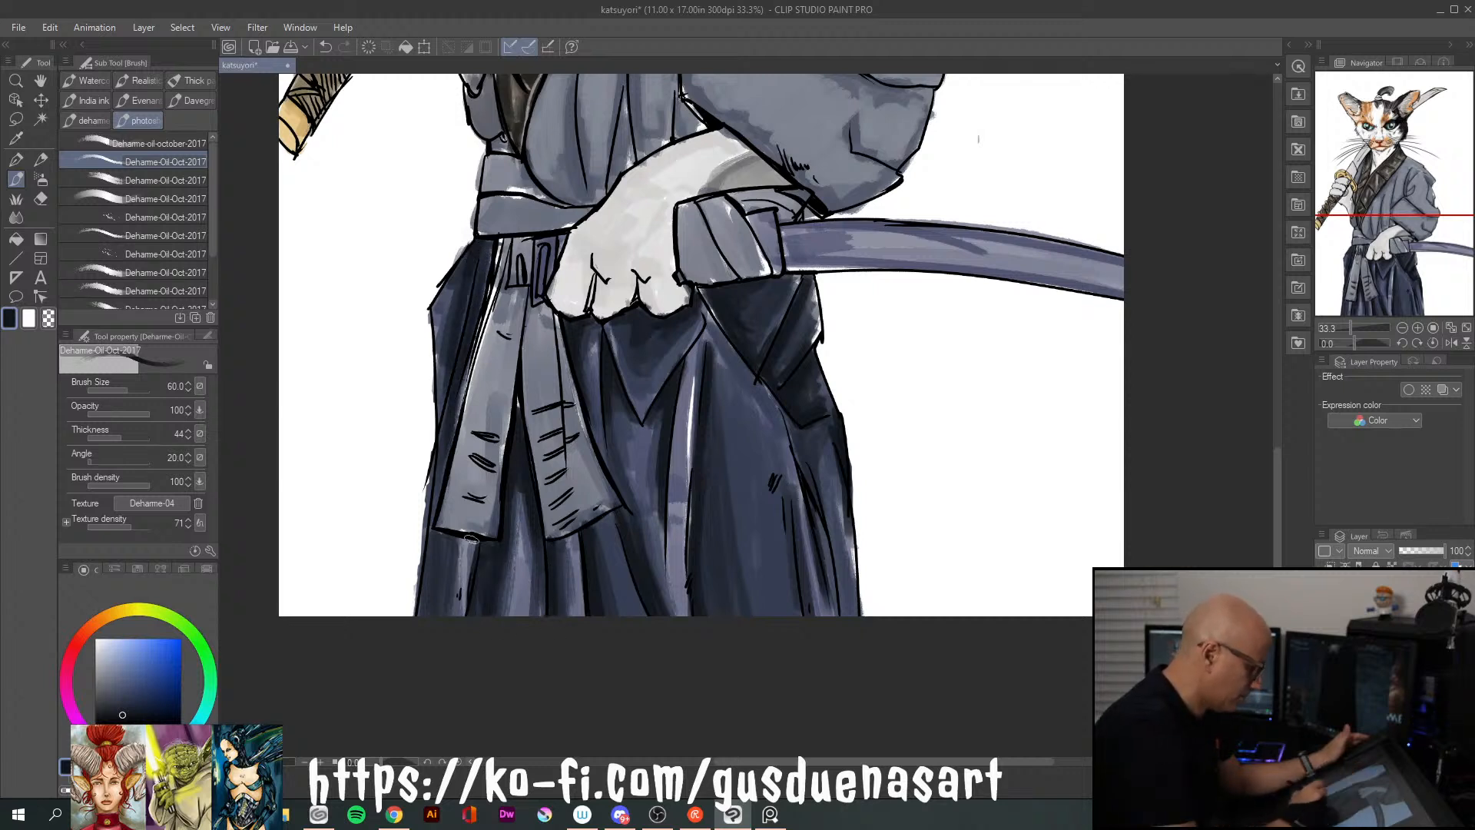
drag(435, 527, 421, 613)
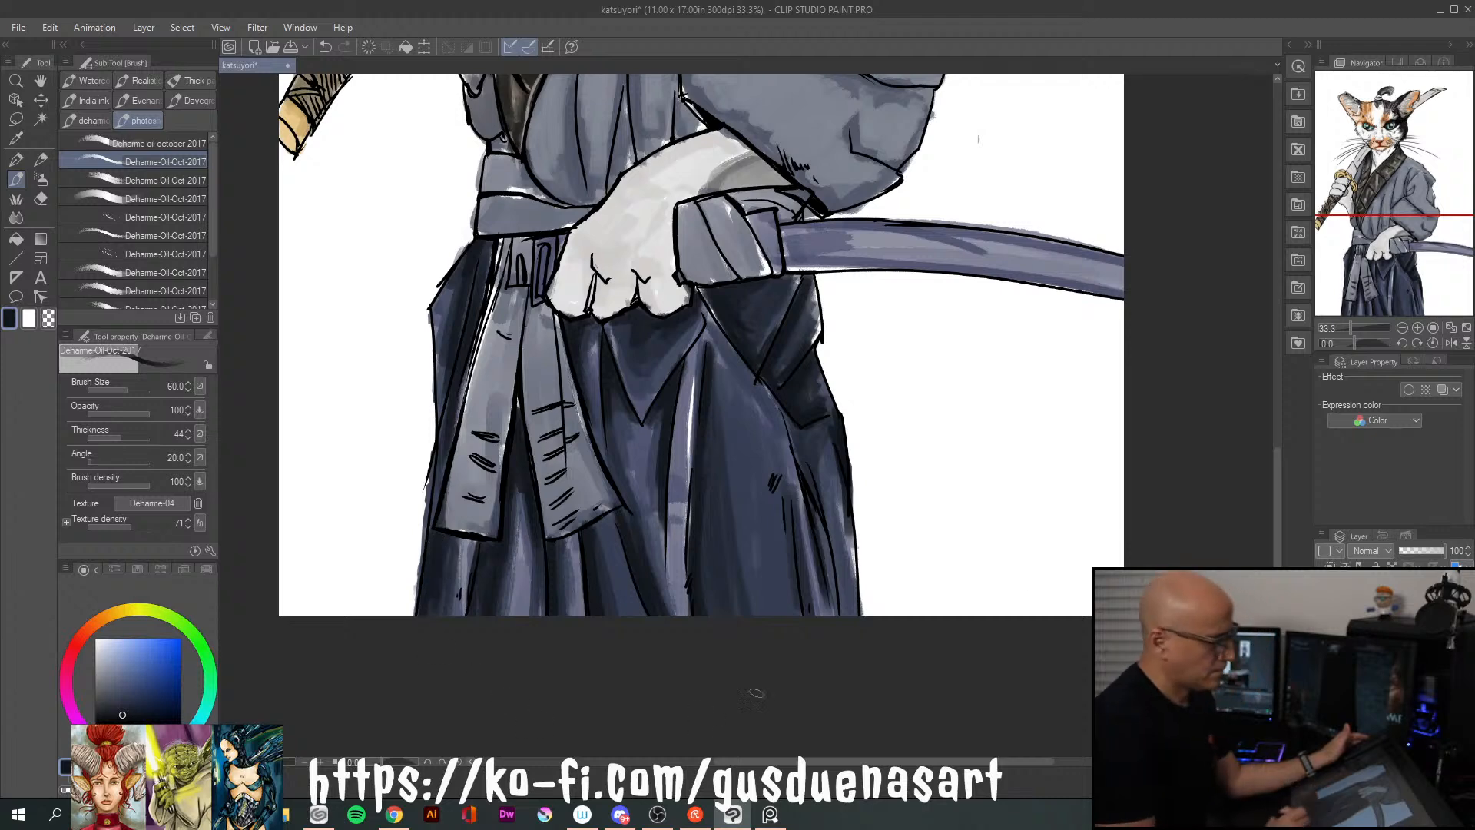
Sample the sleeve's grey-blue and repaint the triangular fold beneath the scabbard with it
drag(913, 234, 971, 422)
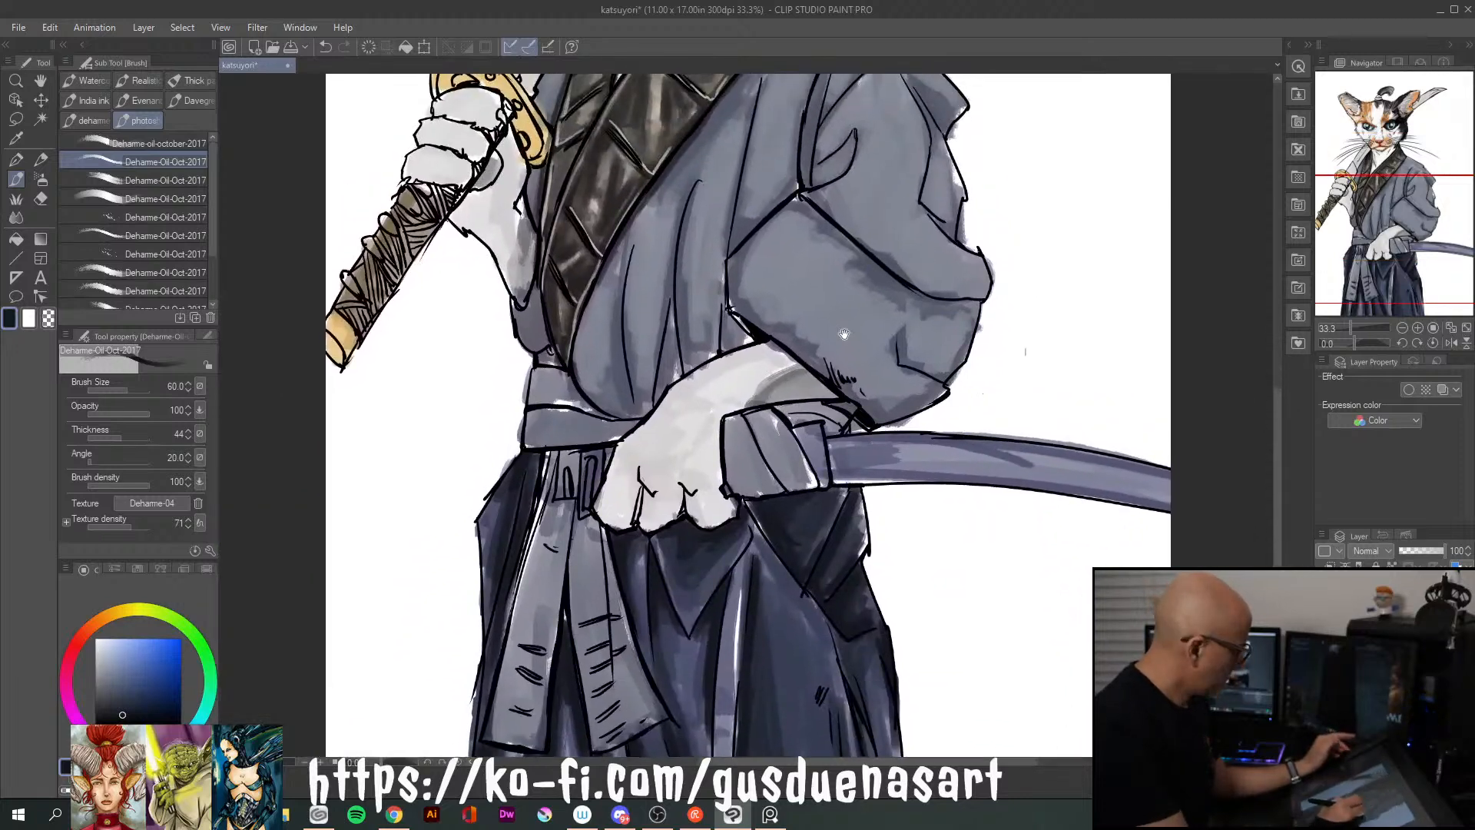
alt+click(823, 317)
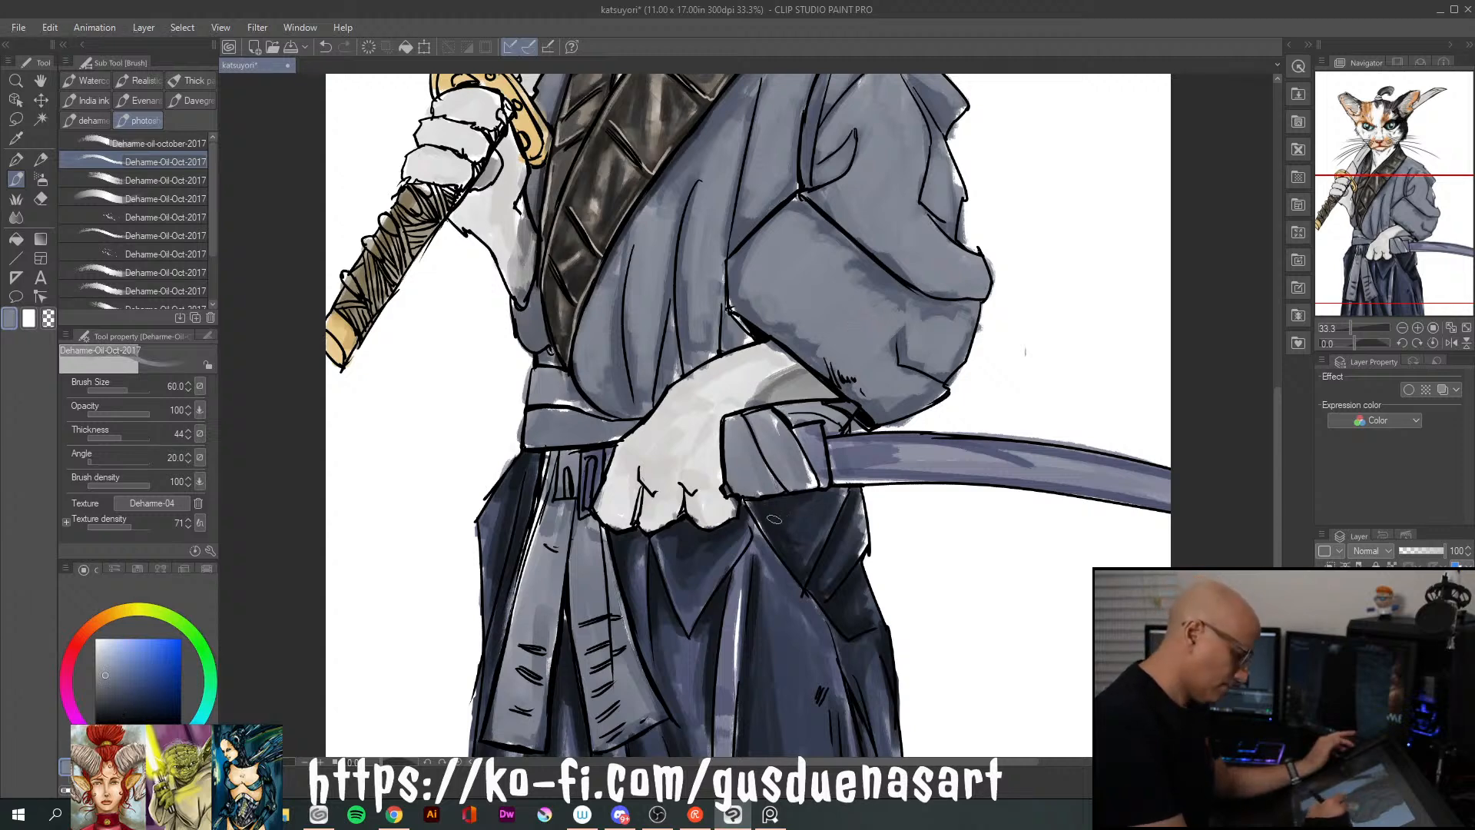
drag(781, 505, 808, 540)
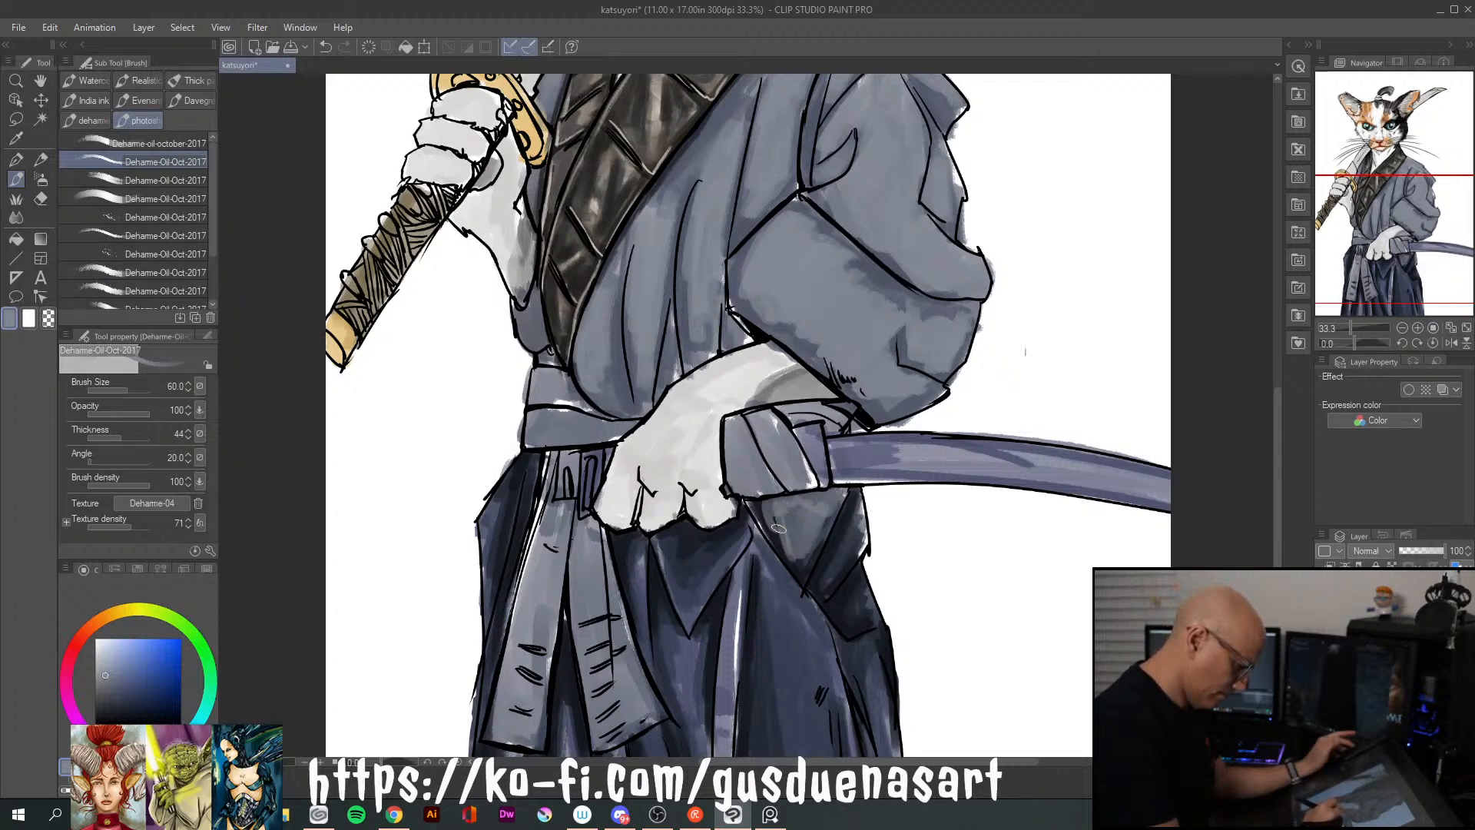
mouse_move(800, 533)
mouse_down()
mouse_move(805, 553)
mouse_move(780, 507)
mouse_move(772, 538)
mouse_move(840, 507)
mouse_move(807, 555)
mouse_up()
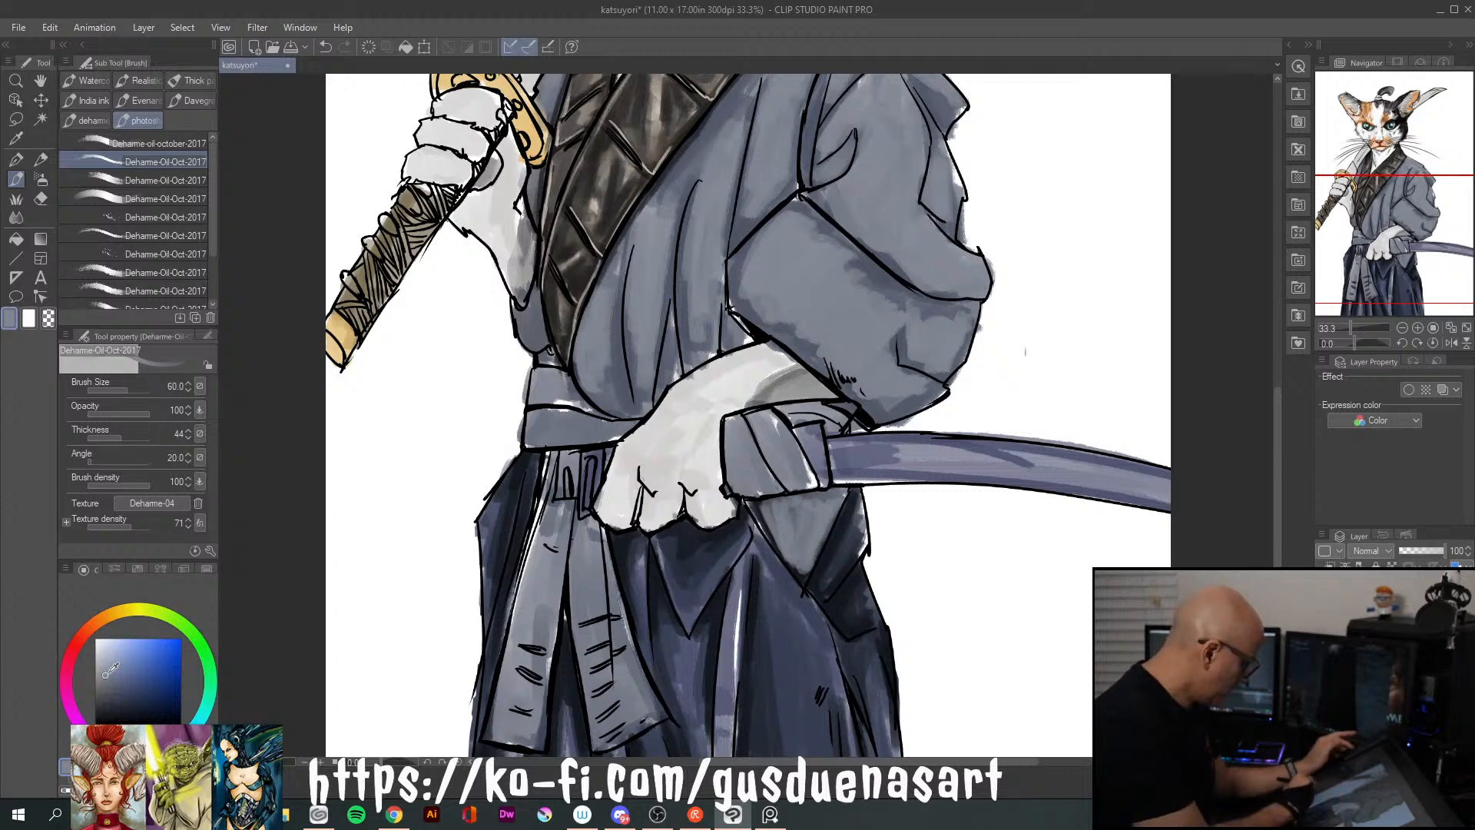
Shade the triangular fold beneath the scabbard with dark grey, sampled blue-grey, and near-black navy along its inner edge
click(107, 681)
click(96, 701)
mouse_move(751, 504)
mouse_down()
mouse_move(779, 531)
mouse_move(784, 495)
mouse_move(828, 508)
mouse_move(820, 523)
mouse_move(803, 501)
mouse_move(791, 550)
mouse_up()
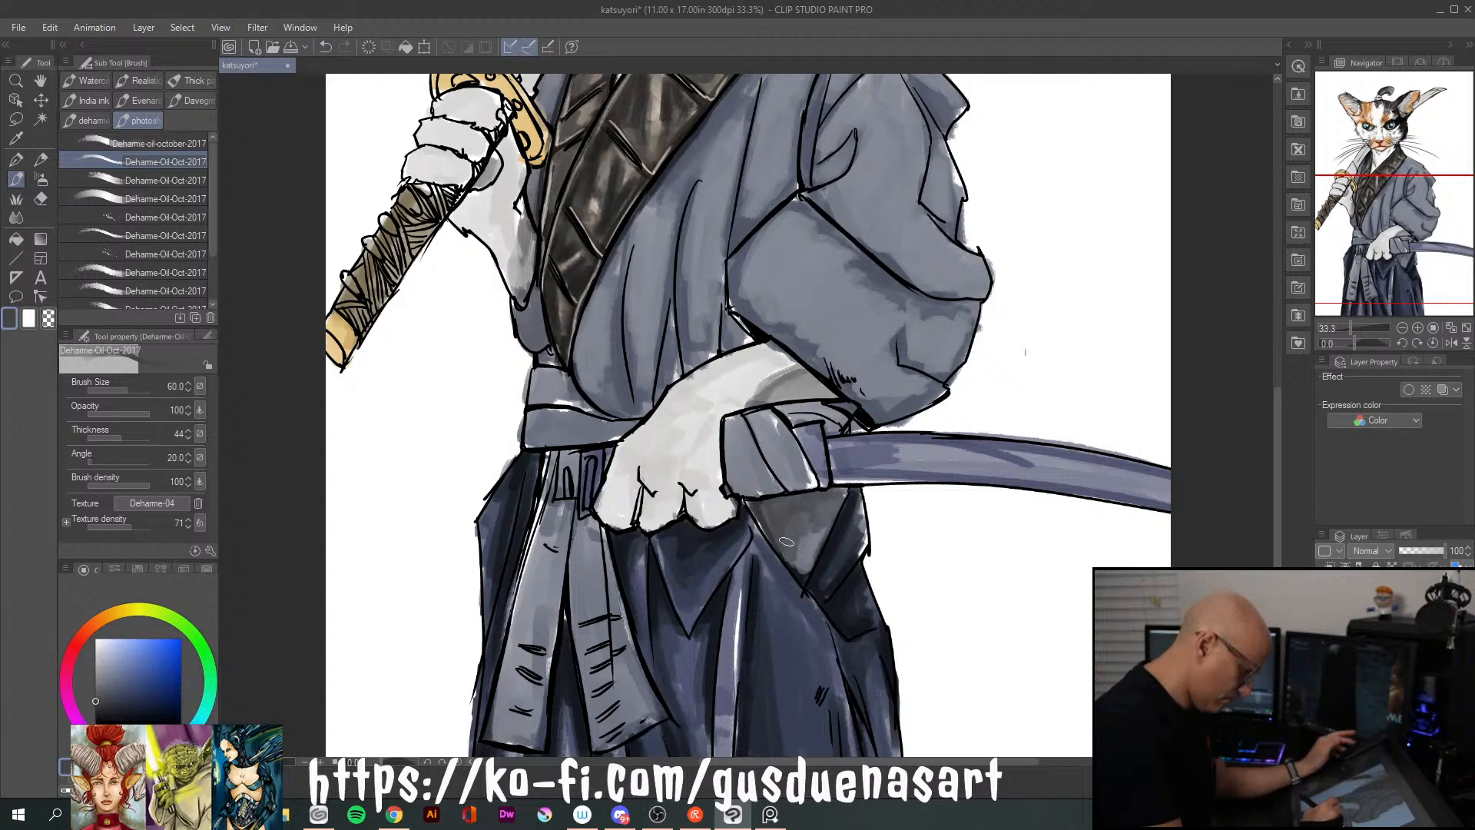
drag(817, 499, 832, 504)
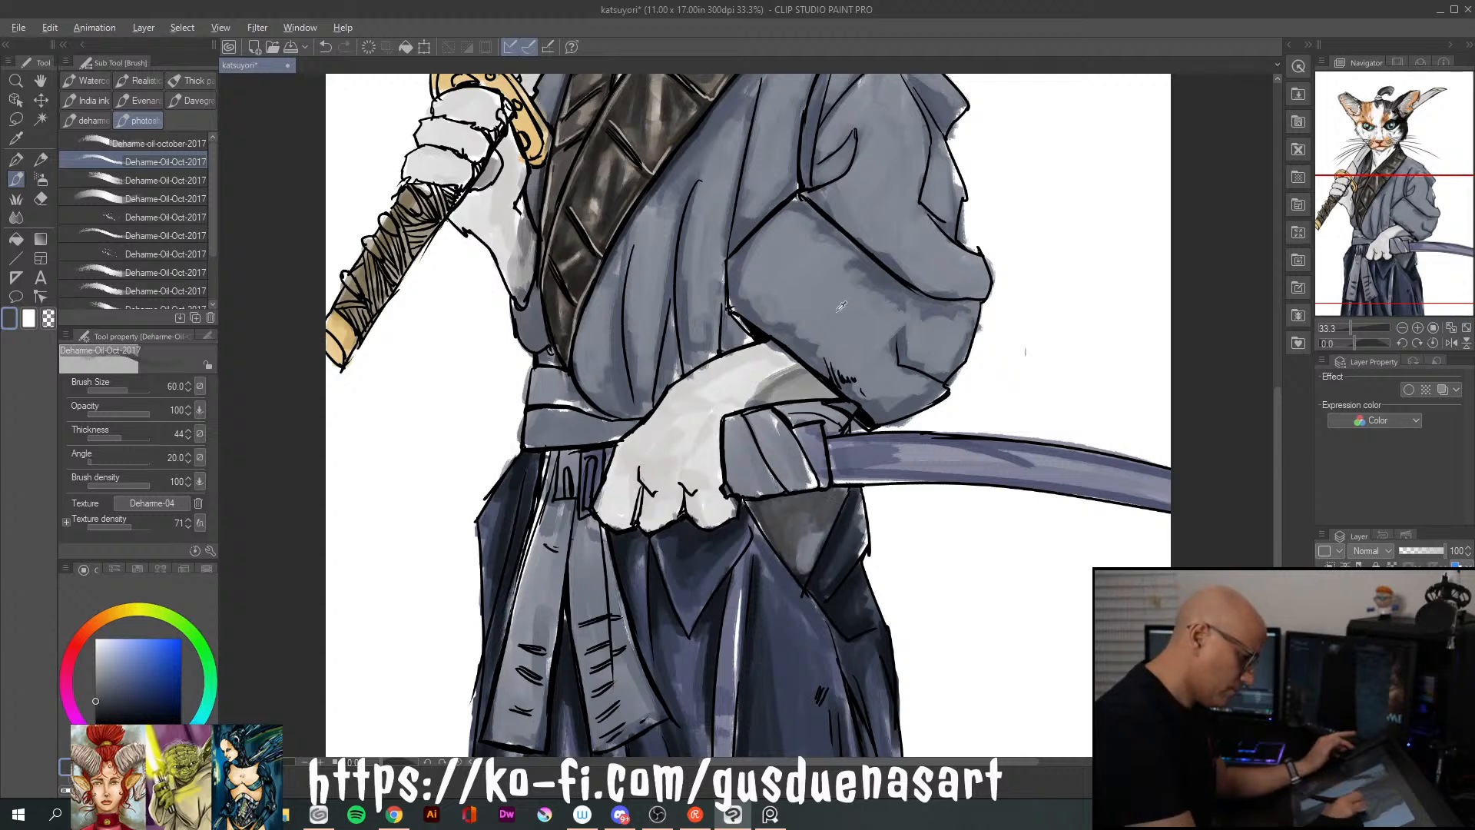
alt+click(807, 338)
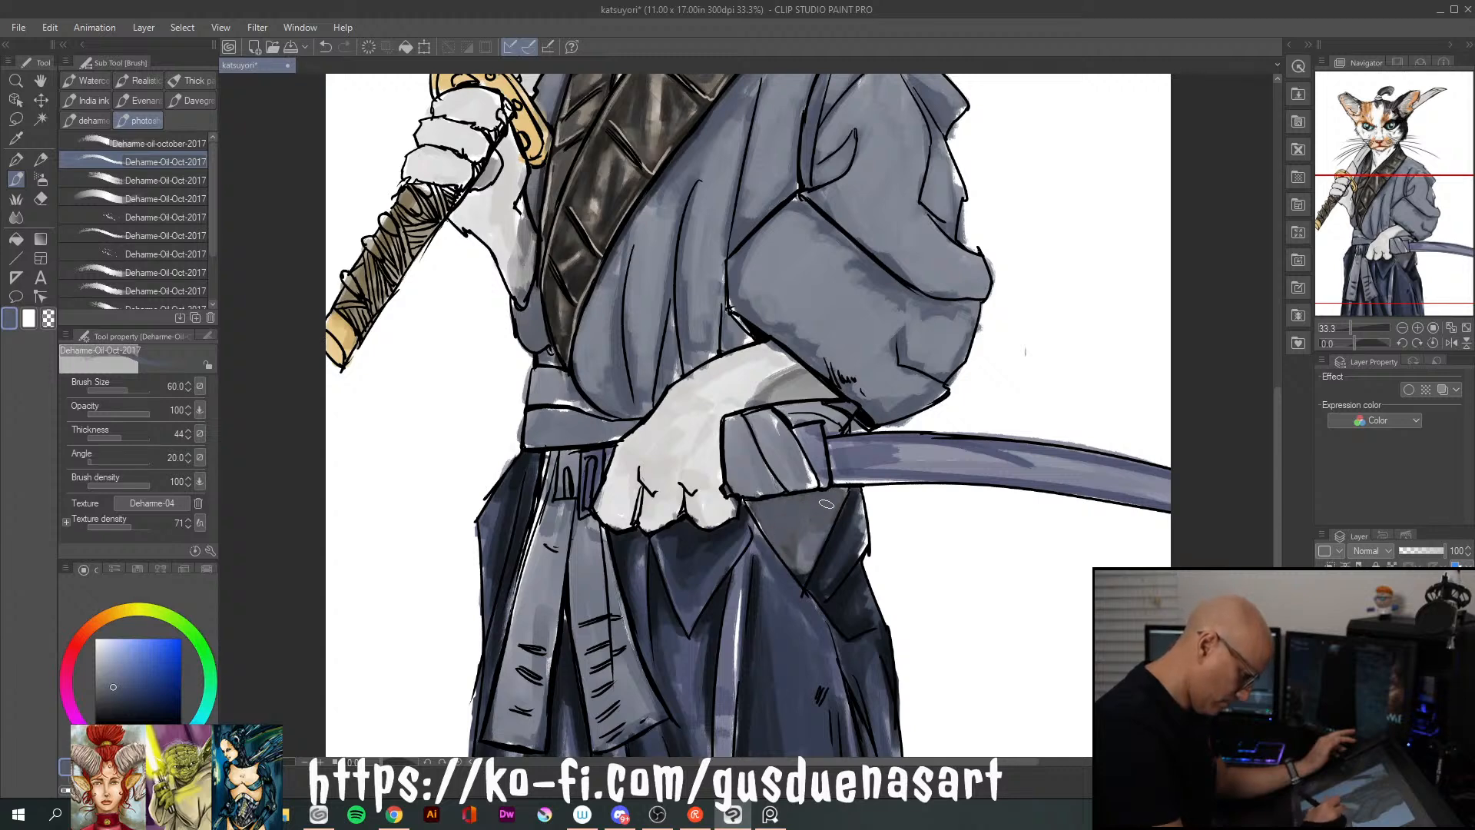
alt+click(840, 542)
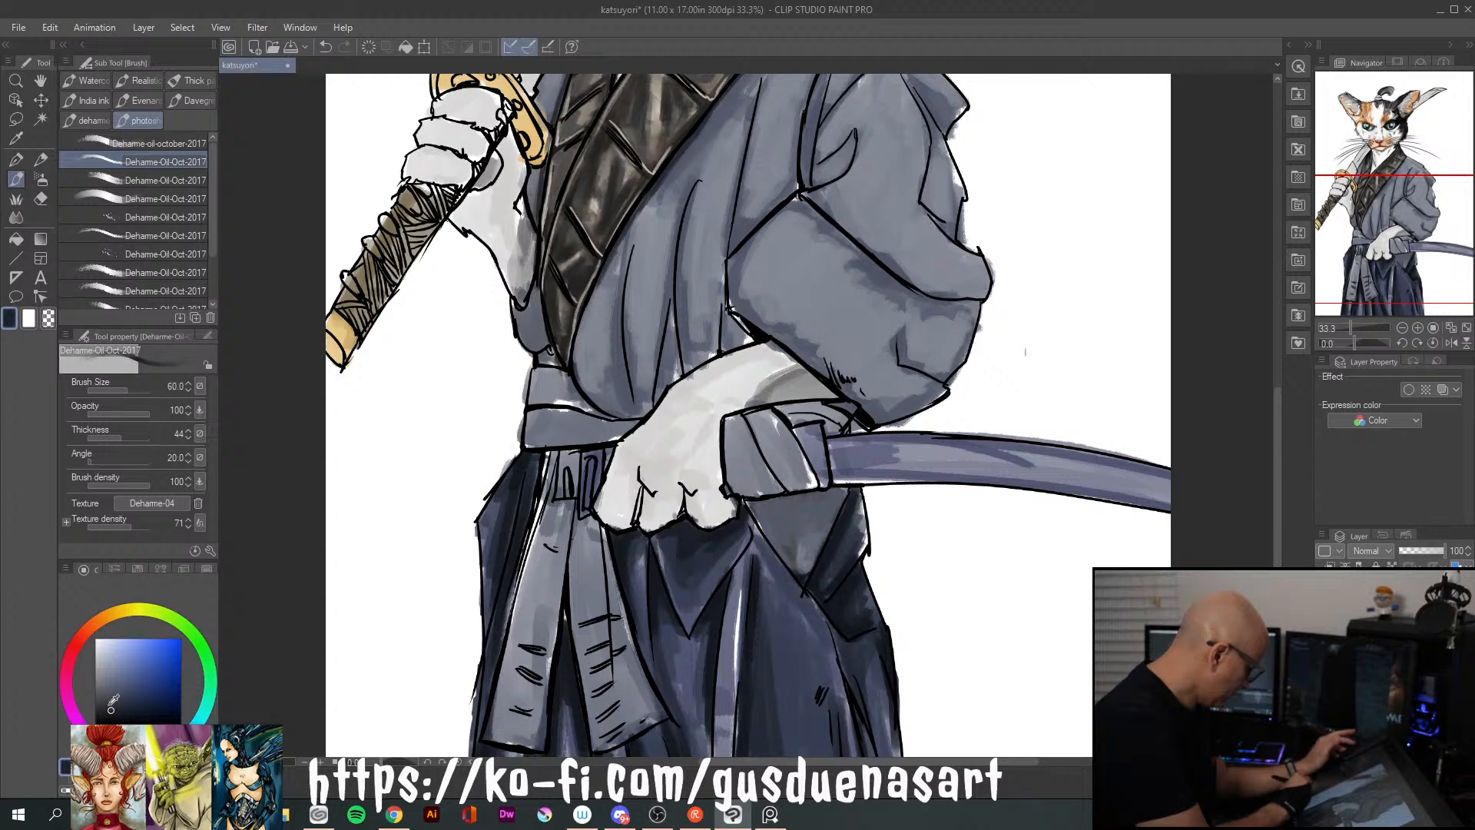
mouse_move(755, 506)
mouse_down()
mouse_move(786, 556)
mouse_move(758, 506)
mouse_move(782, 515)
mouse_move(784, 548)
mouse_move(802, 498)
mouse_move(837, 499)
mouse_move(828, 512)
mouse_move(799, 501)
mouse_move(771, 525)
mouse_move(775, 502)
mouse_move(771, 542)
mouse_up()
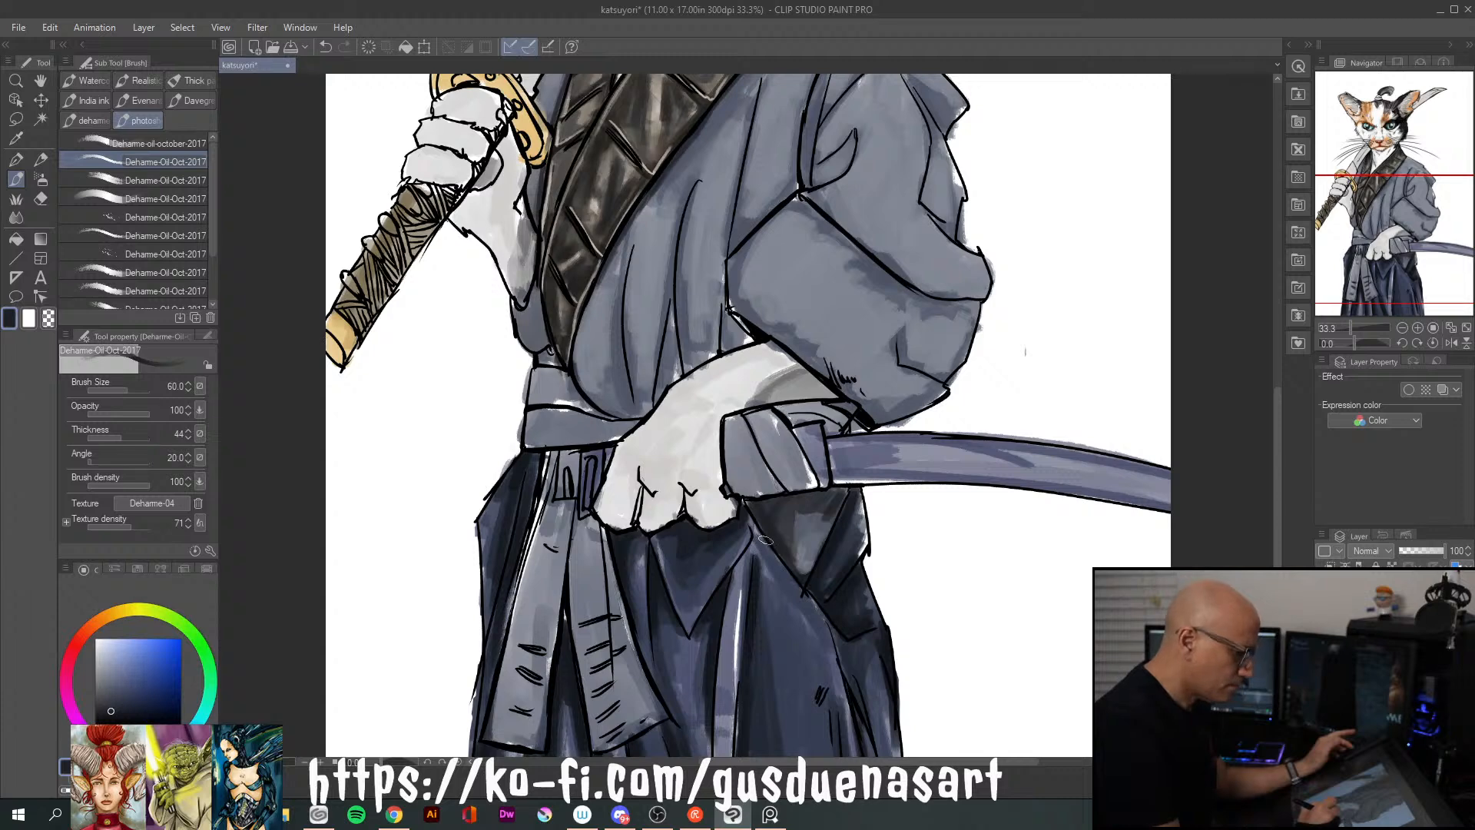
Paint dark navy shadows along the two lower front folds of the kimono above the sash and paw
drag(673, 306, 662, 376)
mouse_move(671, 307)
mouse_down()
mouse_move(681, 379)
mouse_move(664, 371)
mouse_move(656, 391)
mouse_up()
mouse_move(629, 226)
mouse_down()
mouse_move(626, 323)
mouse_move(594, 298)
mouse_move(623, 274)
mouse_move(613, 341)
mouse_up()
drag(625, 237, 625, 392)
drag(618, 324, 638, 413)
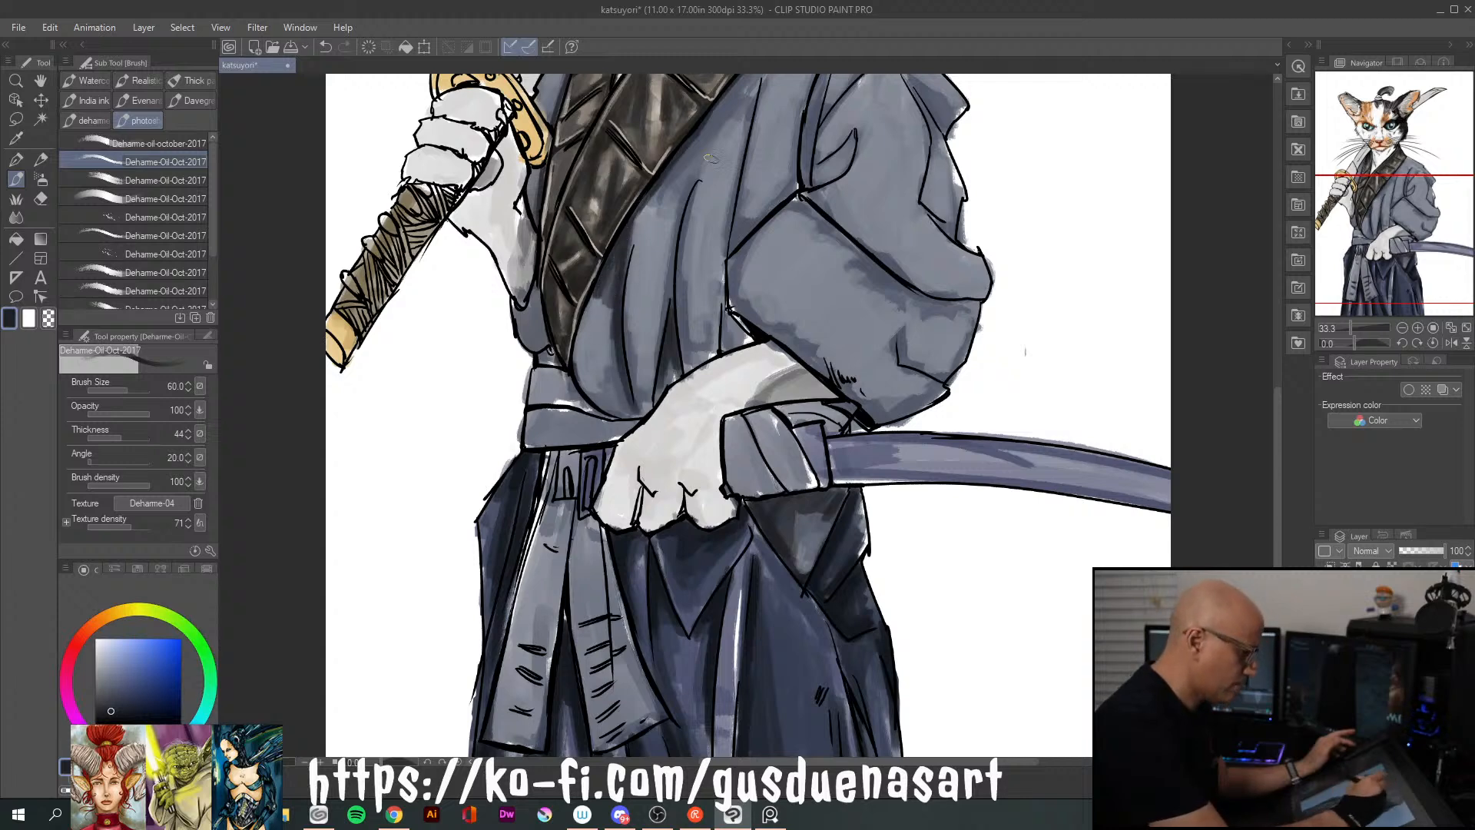
Shade the long kimono fold running from the chest down to the resting forearm in dark navy
drag(700, 183, 686, 324)
drag(687, 221, 705, 352)
drag(682, 240, 681, 364)
drag(688, 325, 689, 348)
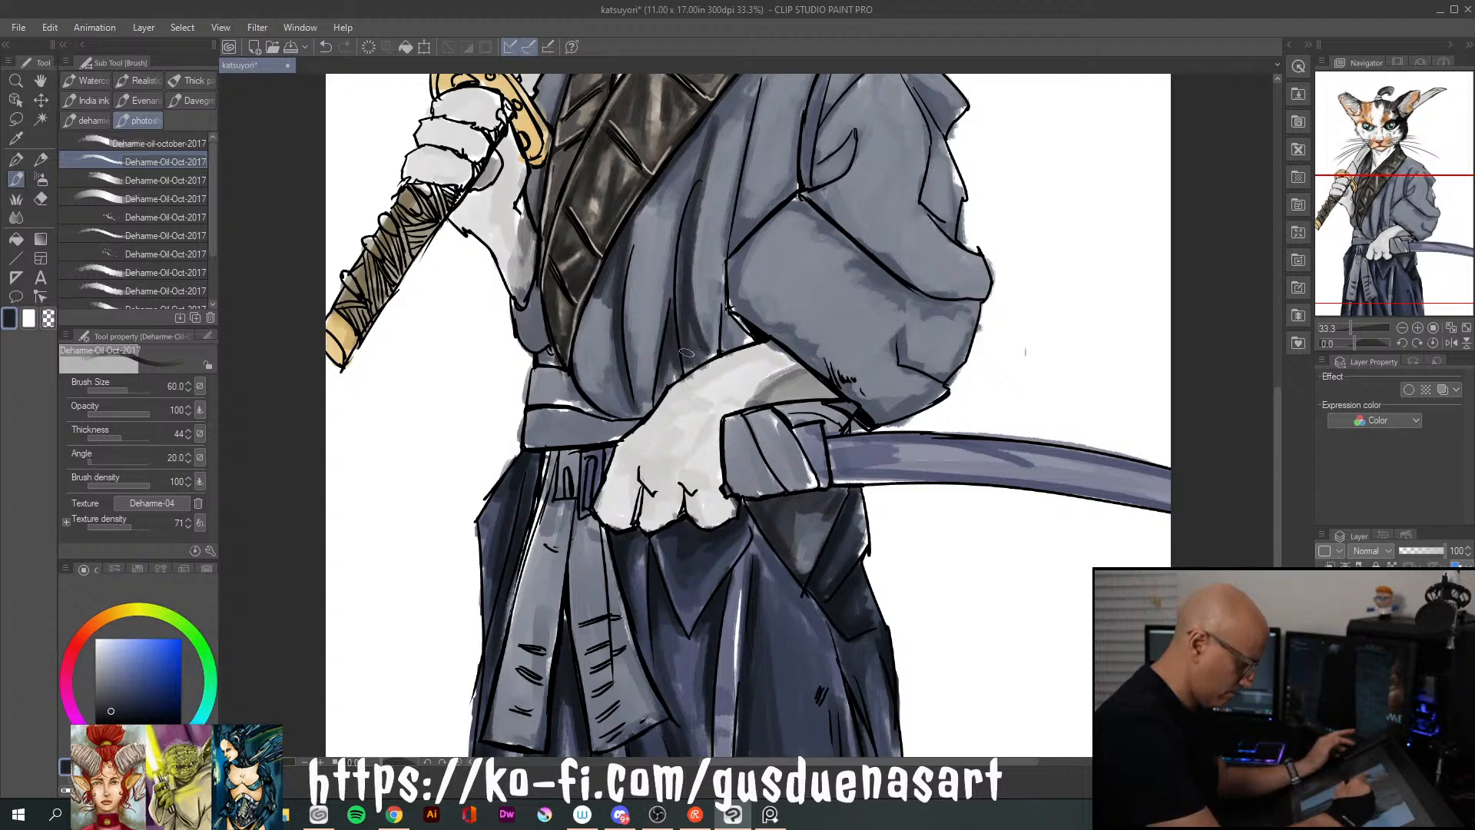
key(alt)
drag(834, 264, 773, 527)
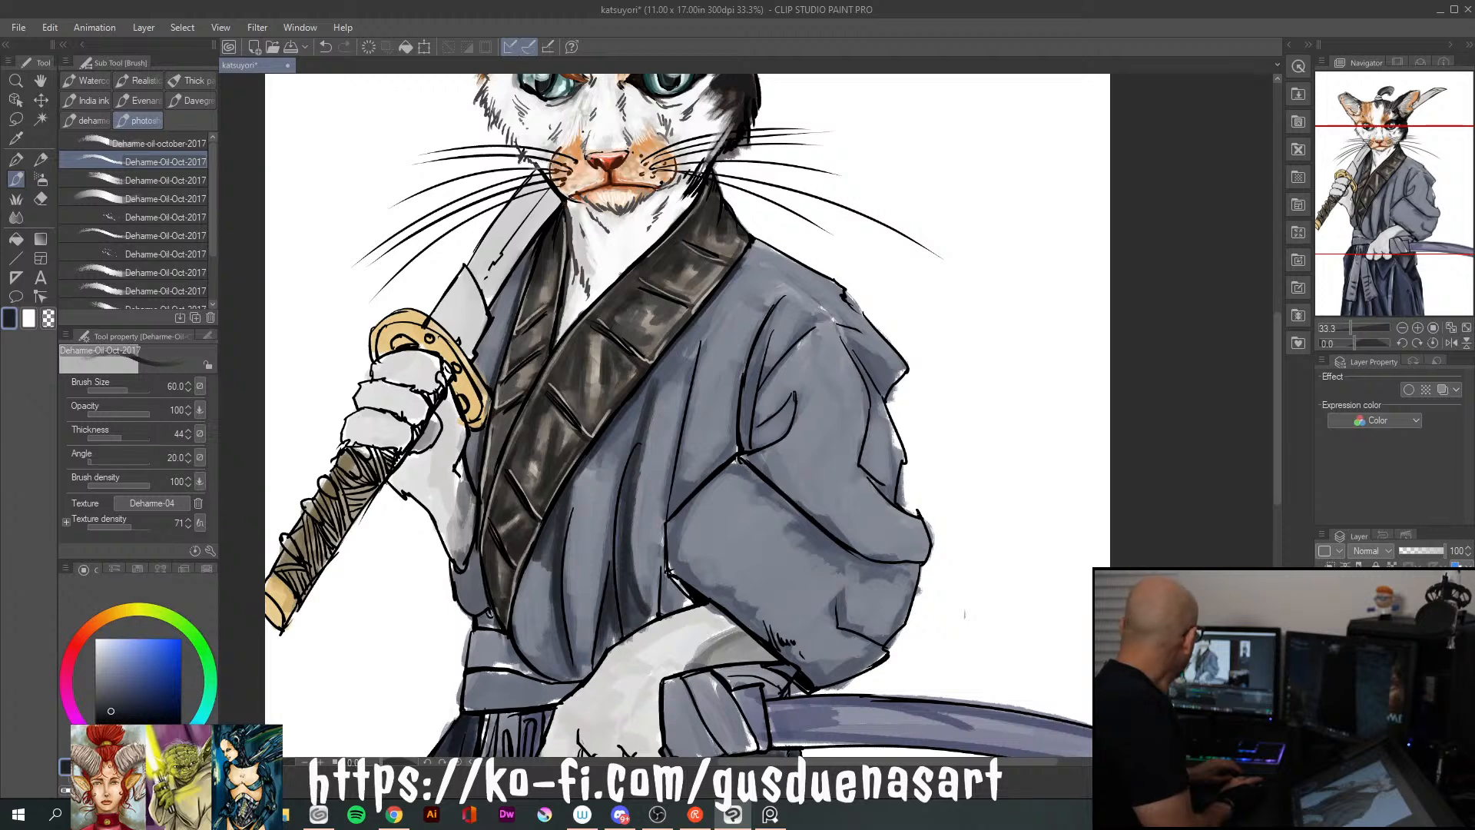
key(alt+Tab)
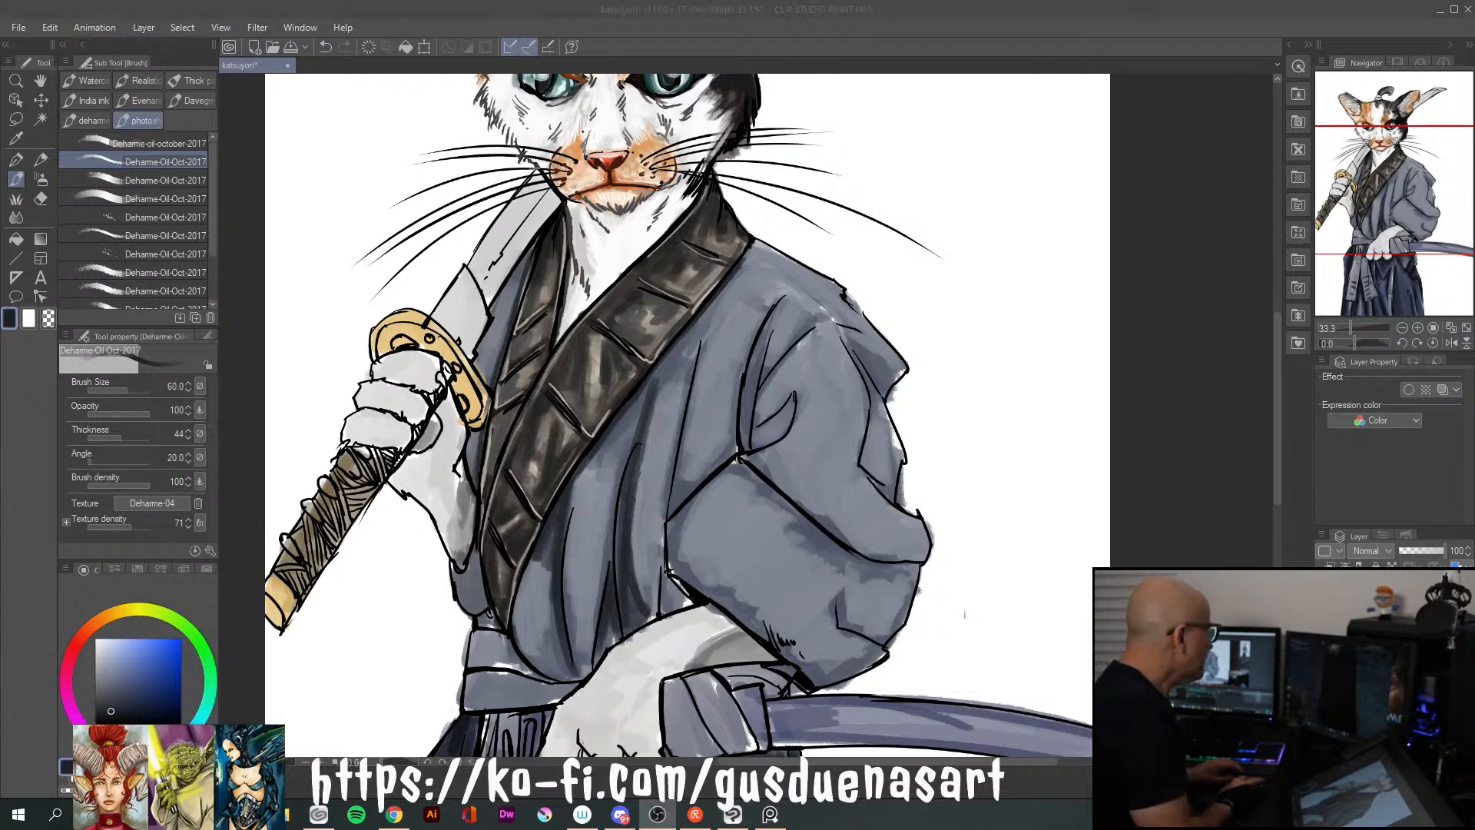
key(alt+Tab)
key(alt+Tab)
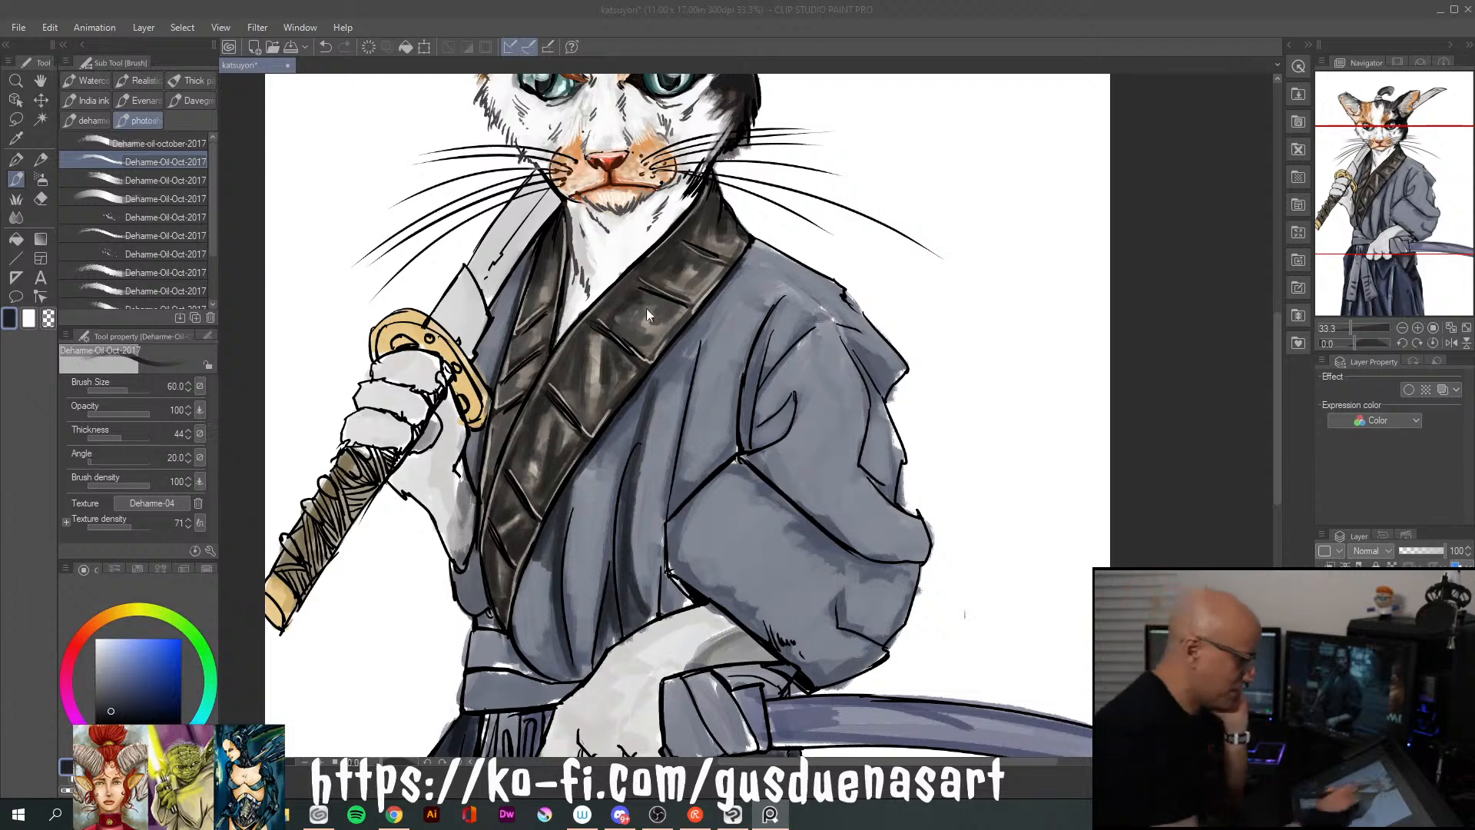
Paint navy shadows along the collar's outer edge up to the shoulder and into the upper sleeve folds
click(662, 385)
mouse_move(644, 397)
mouse_down()
mouse_move(735, 276)
mouse_move(718, 303)
mouse_move(745, 338)
mouse_move(787, 268)
mouse_up()
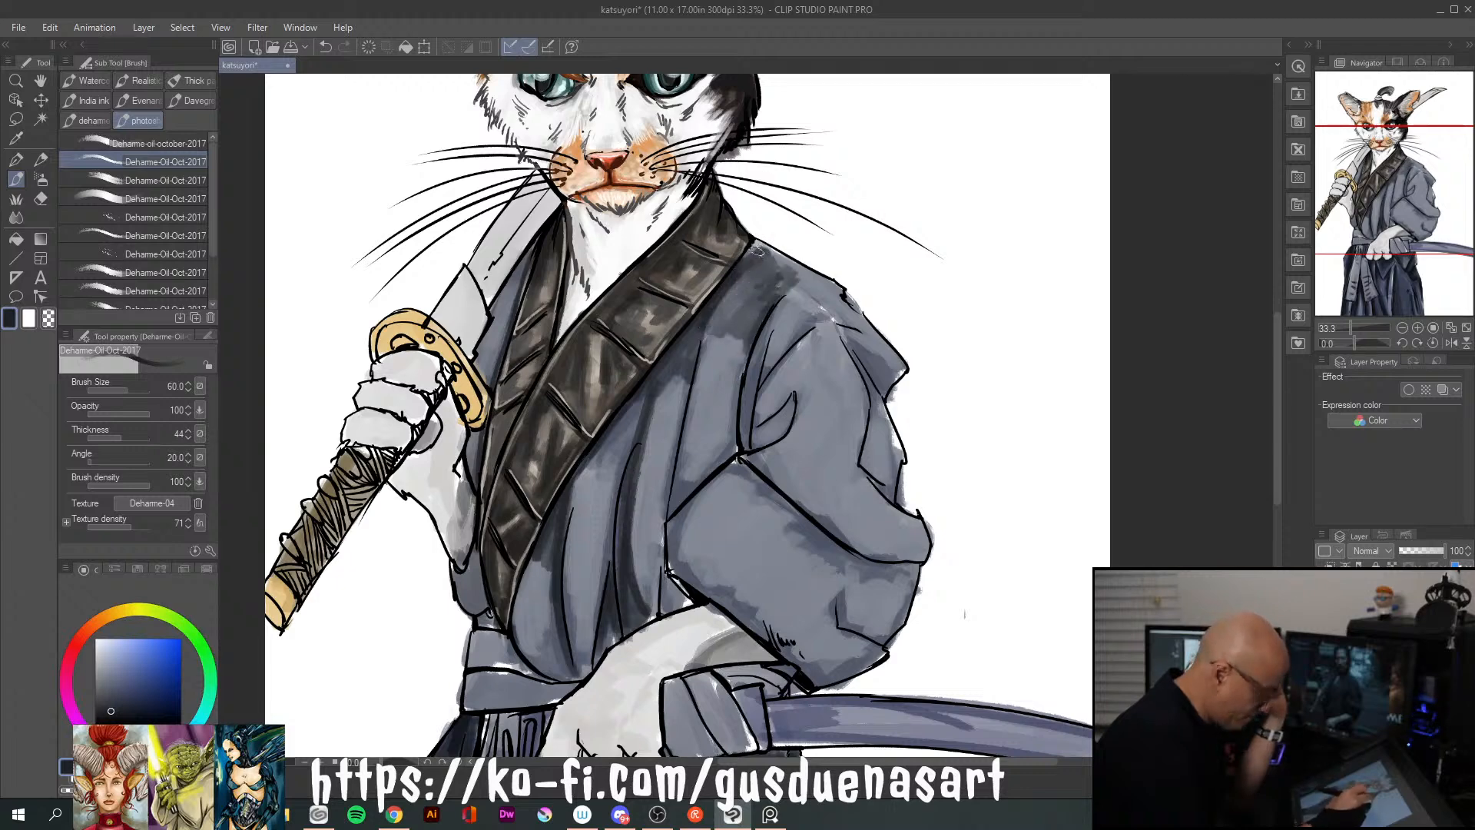
mouse_move(750, 335)
mouse_down()
mouse_move(731, 457)
mouse_move(784, 327)
mouse_move(756, 425)
mouse_up()
mouse_move(775, 373)
mouse_down()
mouse_move(784, 387)
mouse_move(754, 430)
mouse_move(797, 414)
mouse_move(836, 526)
mouse_up()
drag(769, 464, 795, 496)
mouse_move(796, 441)
mouse_down()
mouse_move(817, 513)
mouse_move(851, 541)
mouse_move(798, 443)
mouse_up()
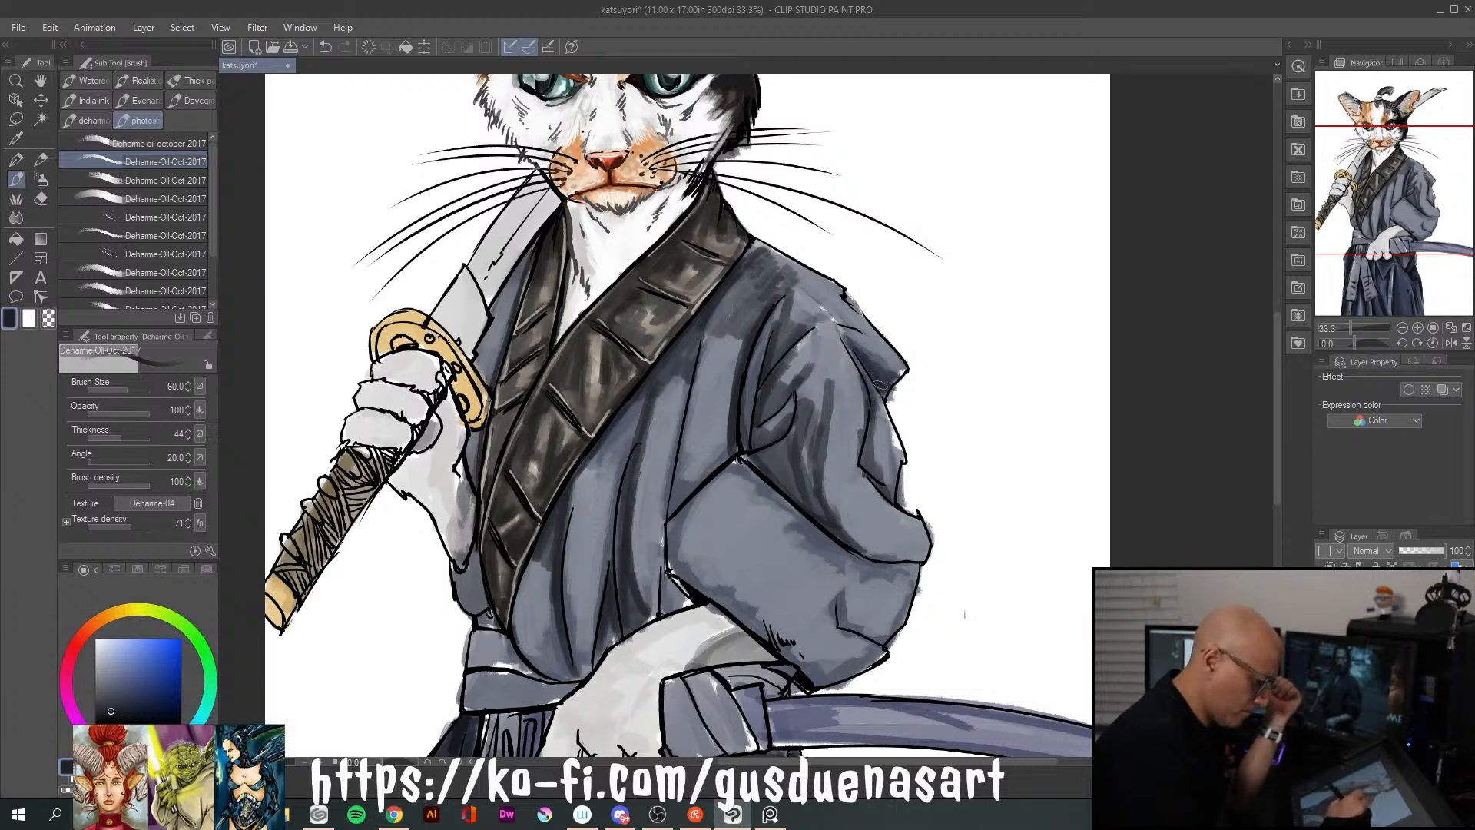
Shade the kimono's sword-side edge, the cloth beside the waist, and the lower front fold in dark navy
drag(528, 254, 478, 369)
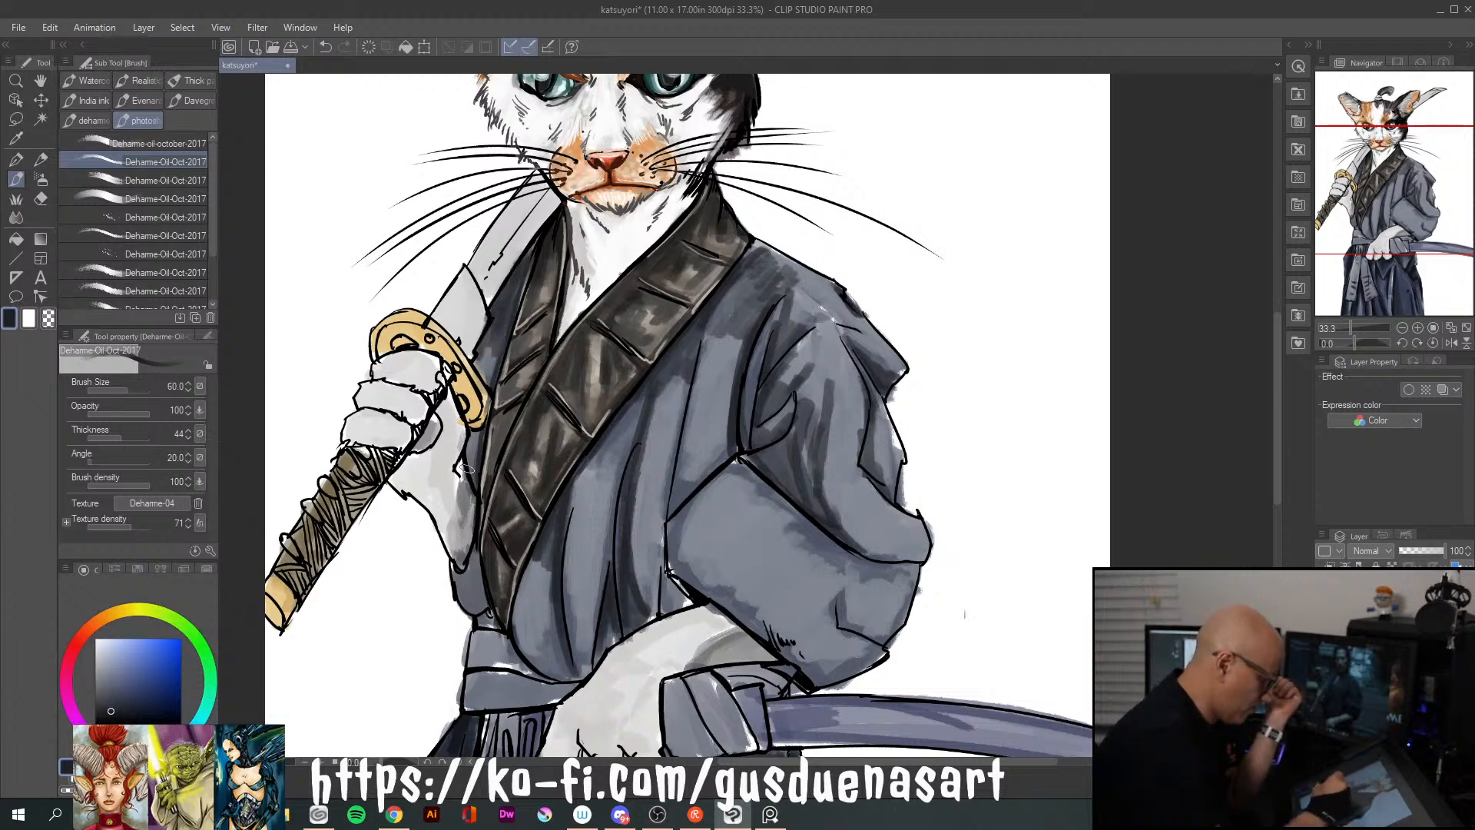
drag(453, 573, 495, 633)
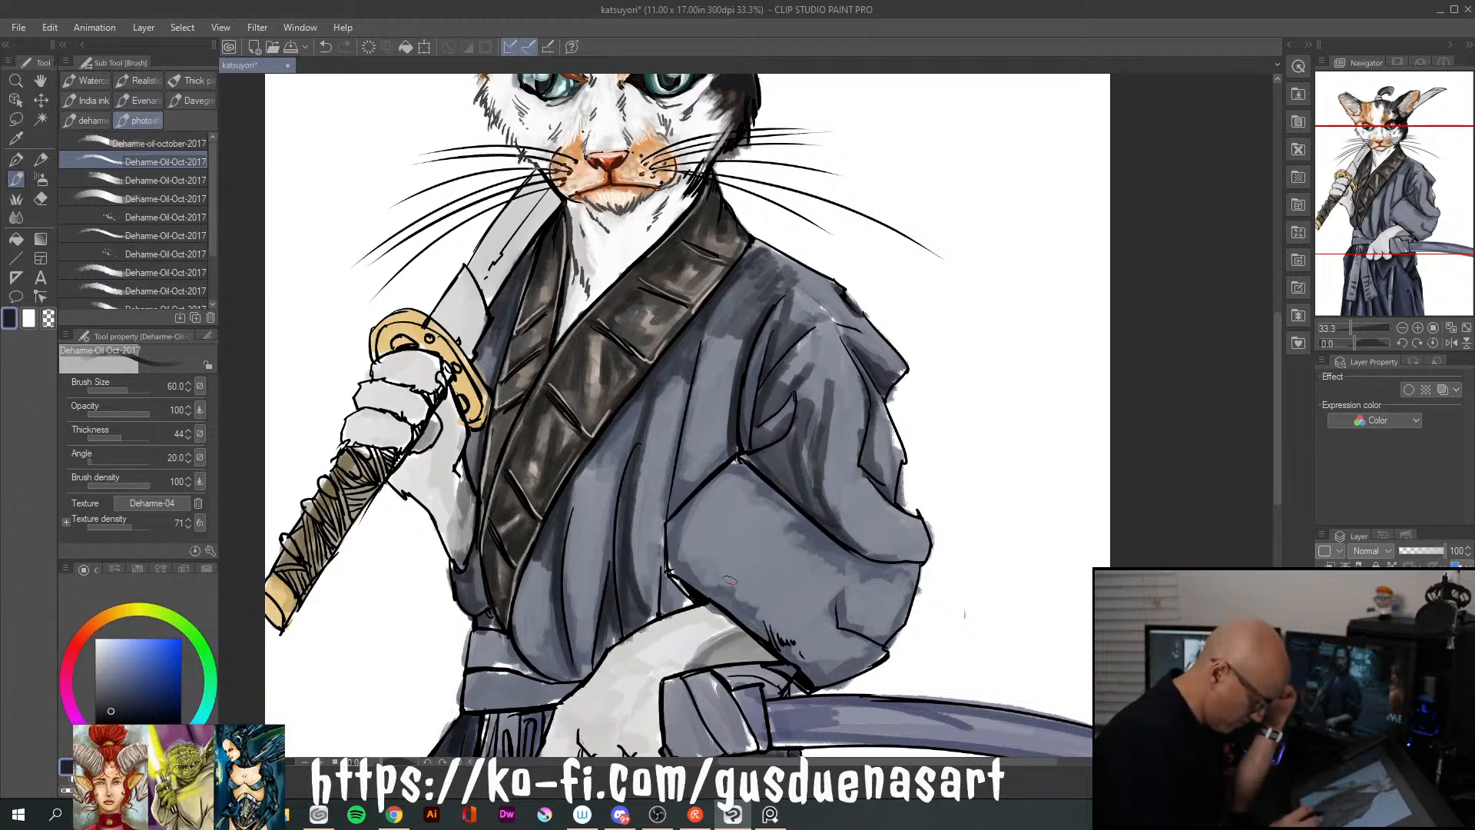
mouse_move(538, 565)
mouse_down()
mouse_move(513, 633)
mouse_move(538, 603)
mouse_up()
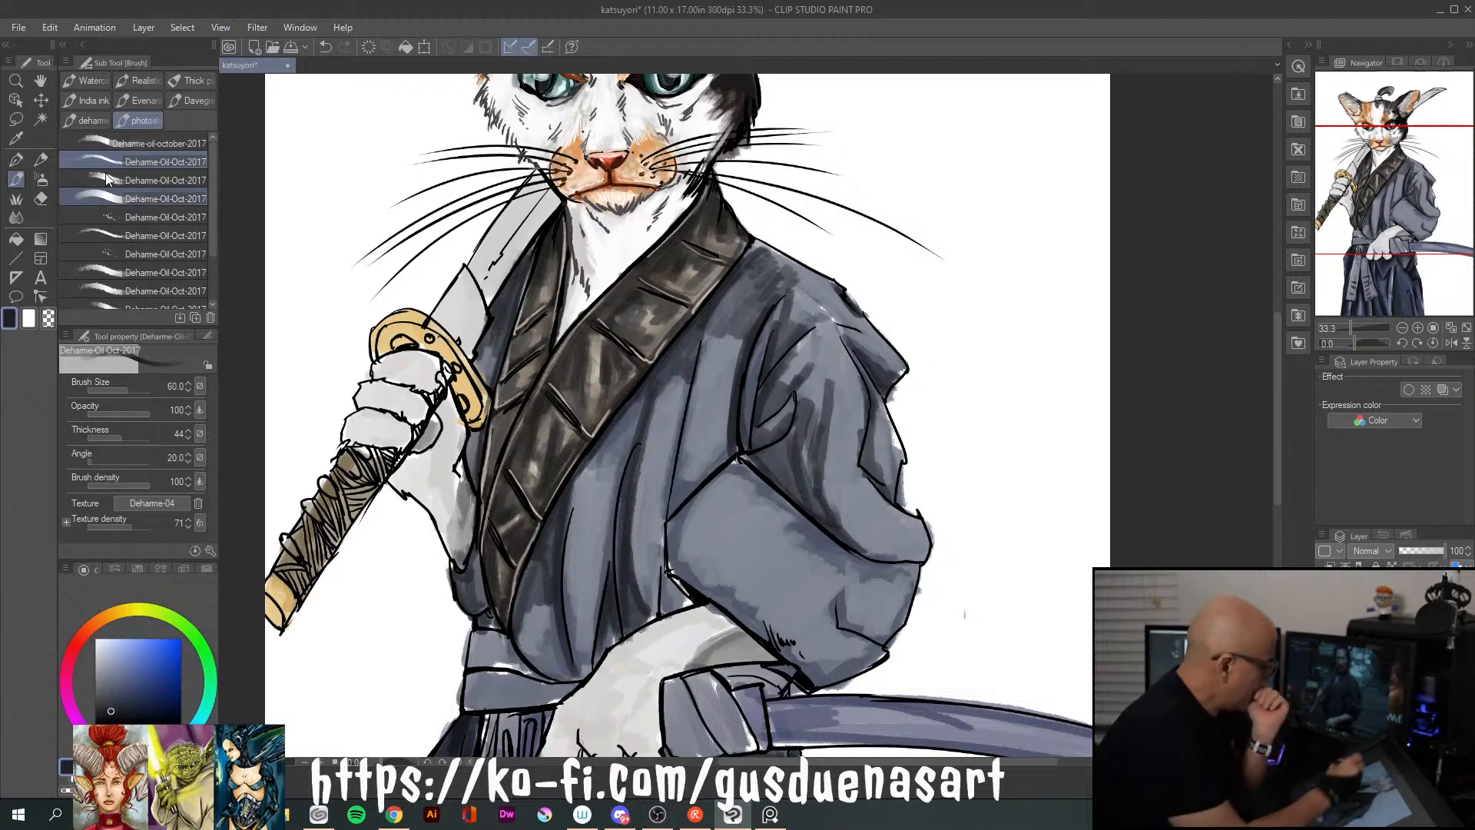
Smooth the shading on the kimono's front folds, dark collar and lower sleeve with the Blend tool at size 50
click(16, 218)
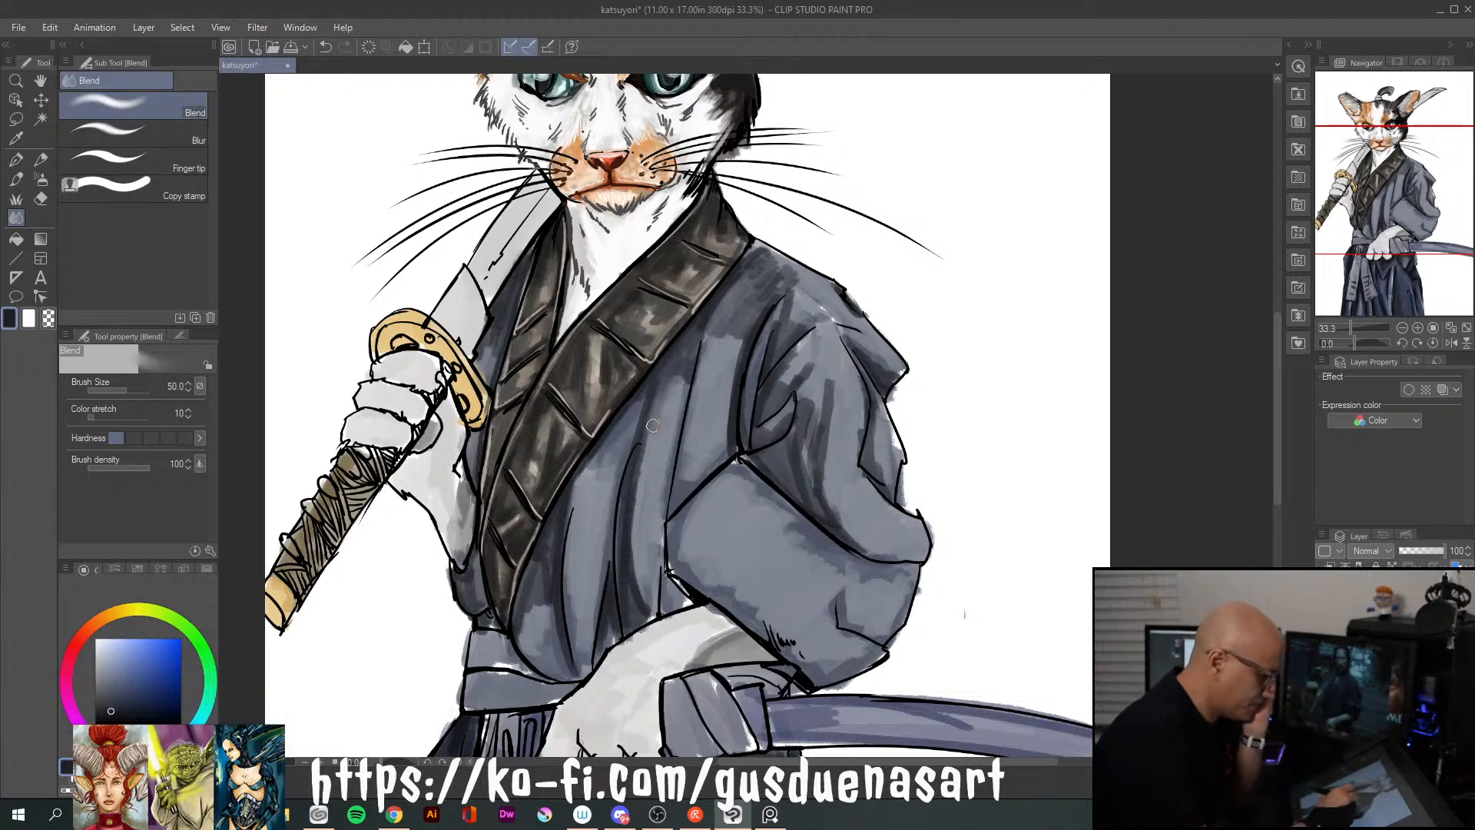
drag(651, 408, 645, 603)
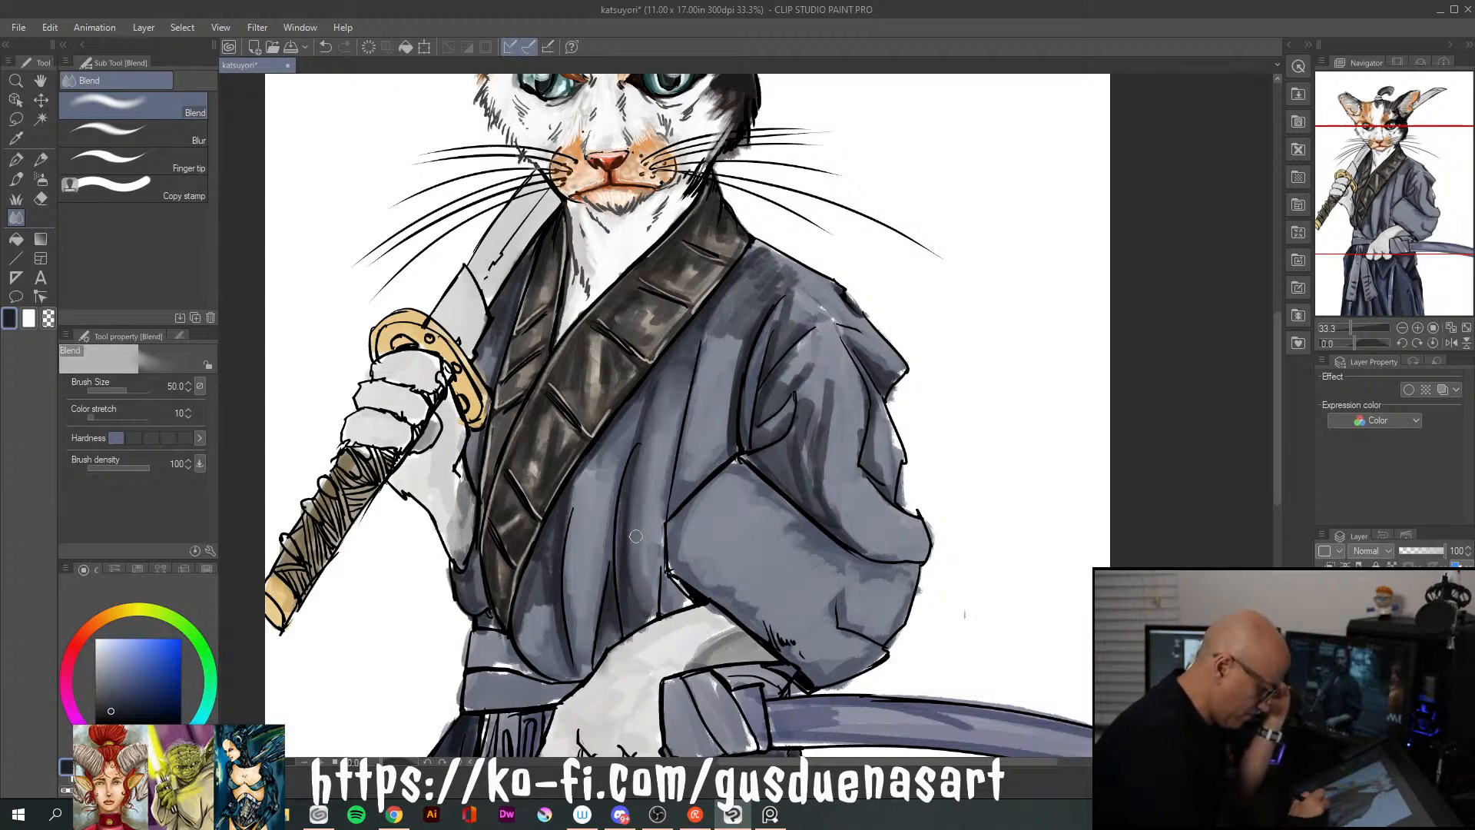
drag(613, 457, 576, 505)
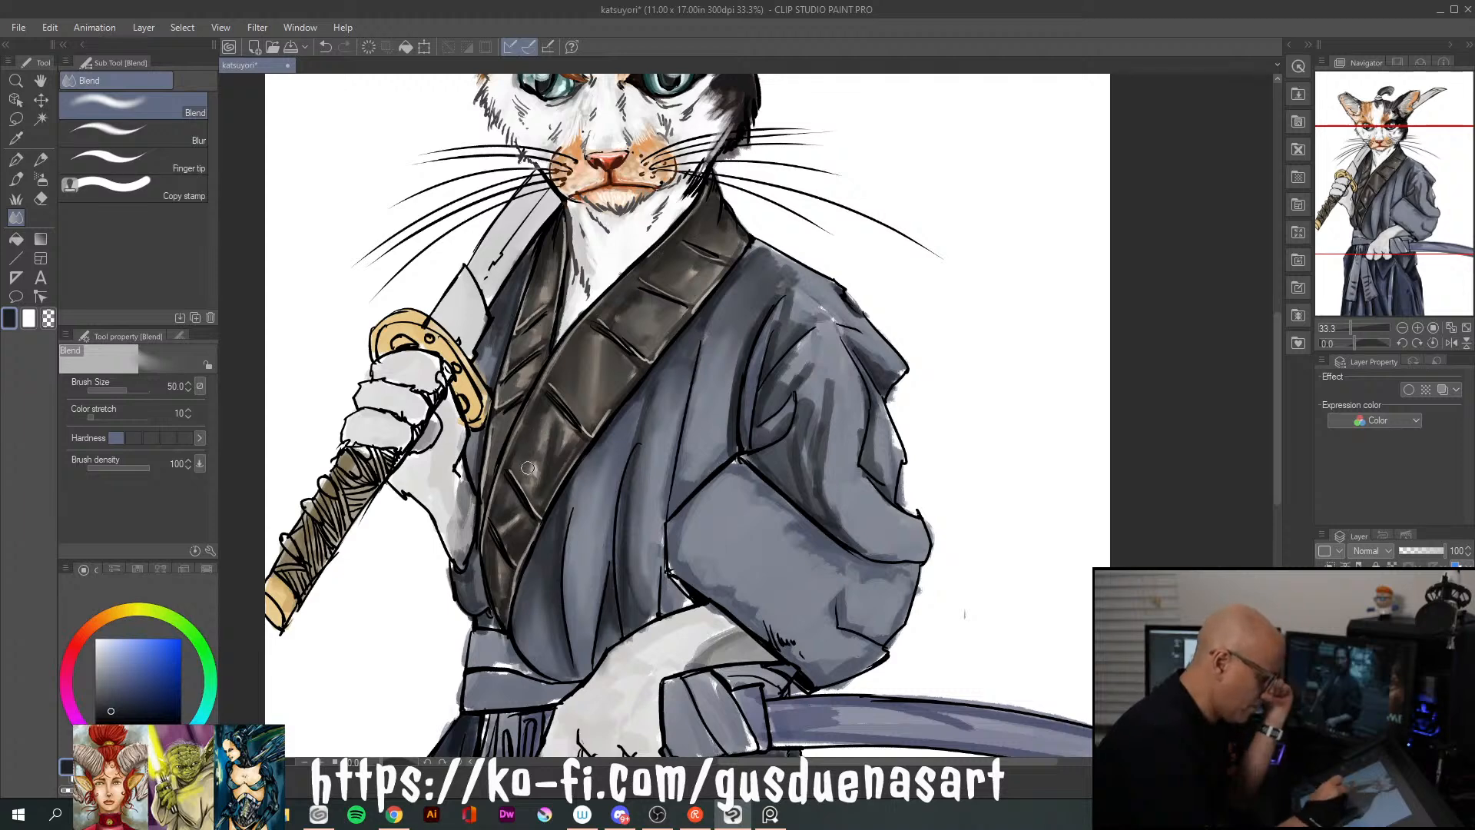
drag(553, 414, 546, 481)
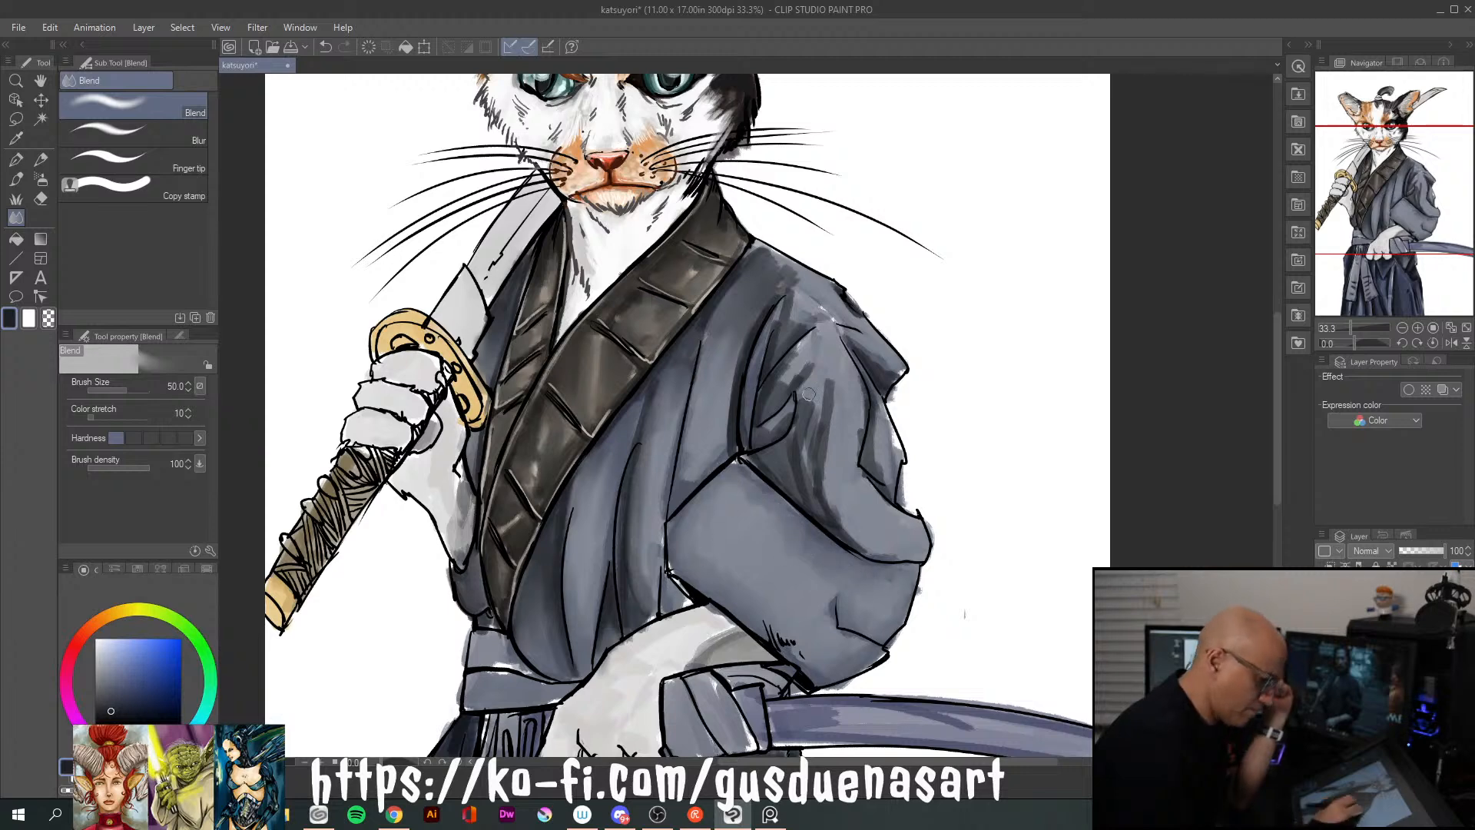
Blend the shadows on the upper sleeve, shoulder and the chest fold beside the sleeve into smooth transitions
mouse_move(803, 463)
mouse_down()
mouse_move(816, 393)
mouse_move(785, 451)
mouse_up()
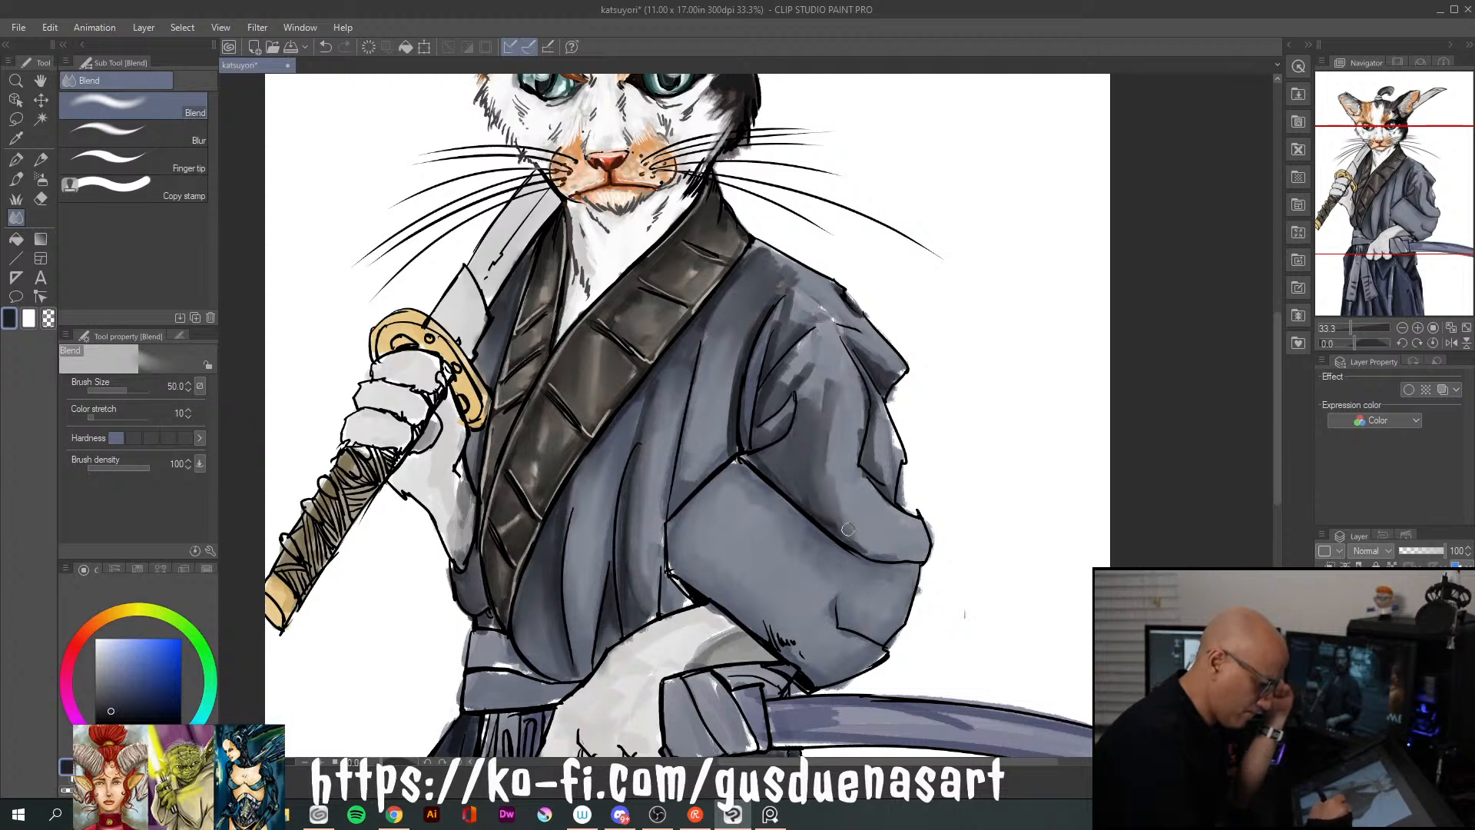
drag(852, 529, 873, 545)
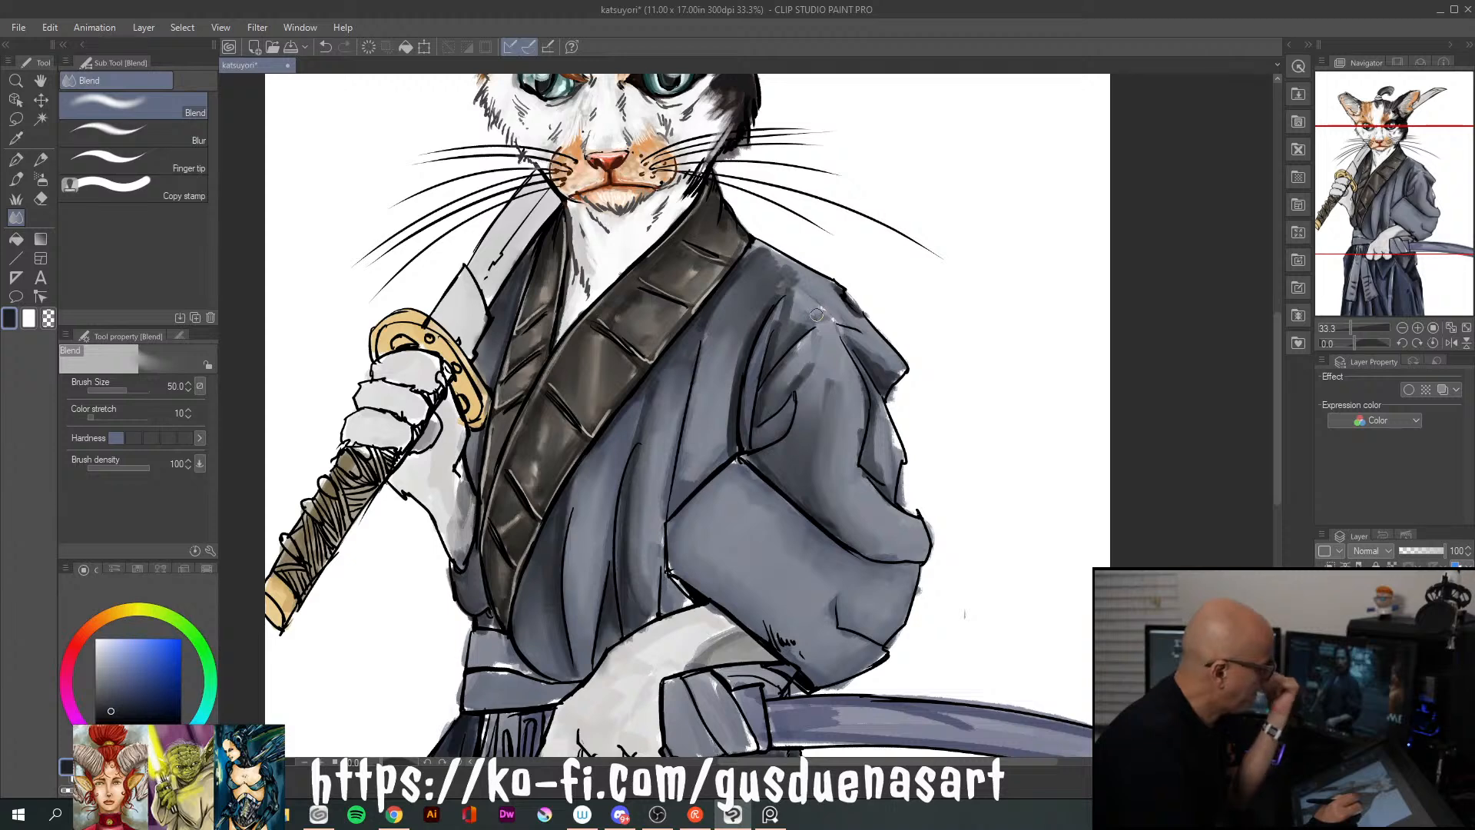
click(169, 163)
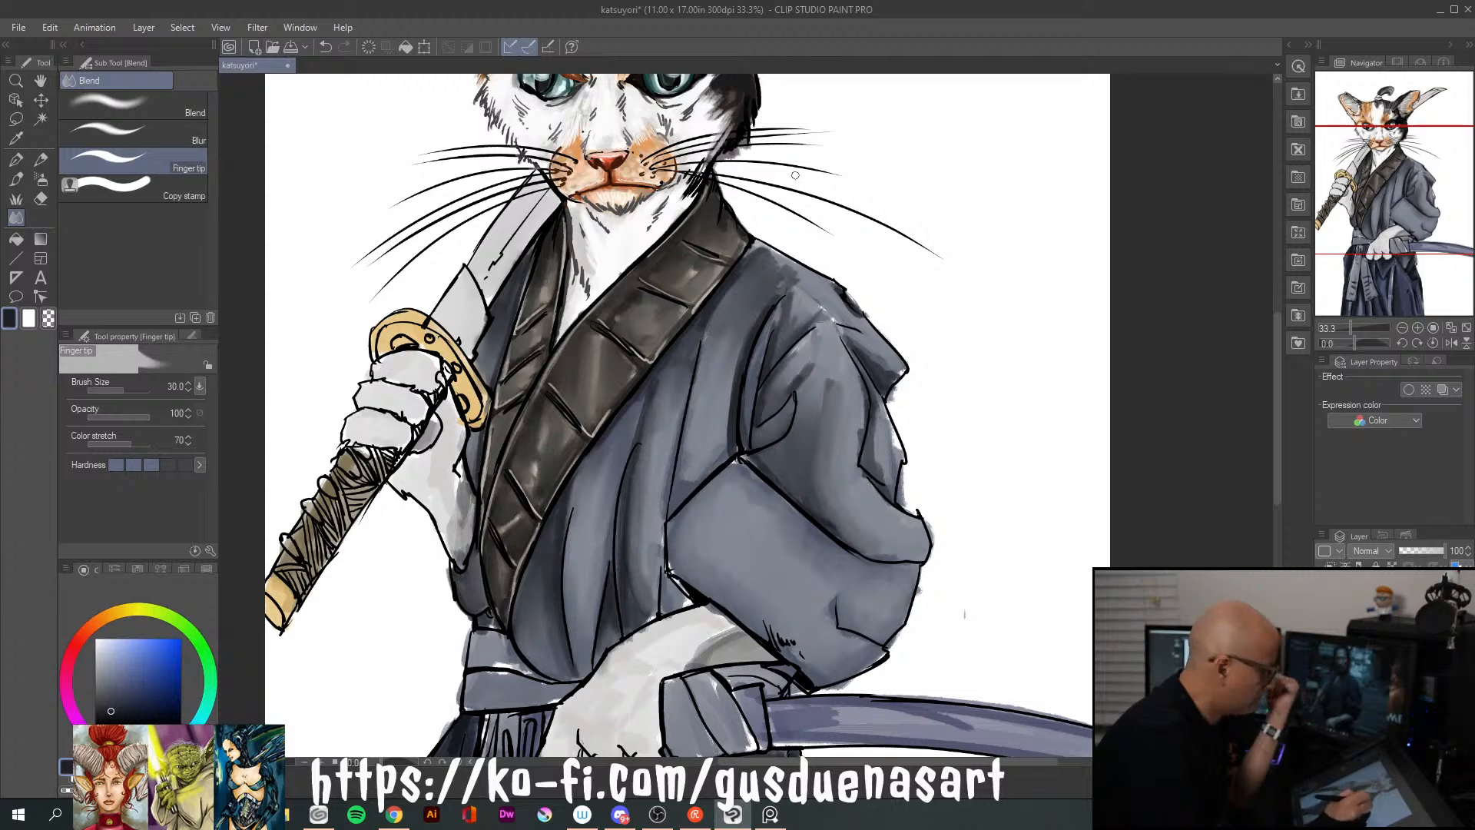
click(181, 106)
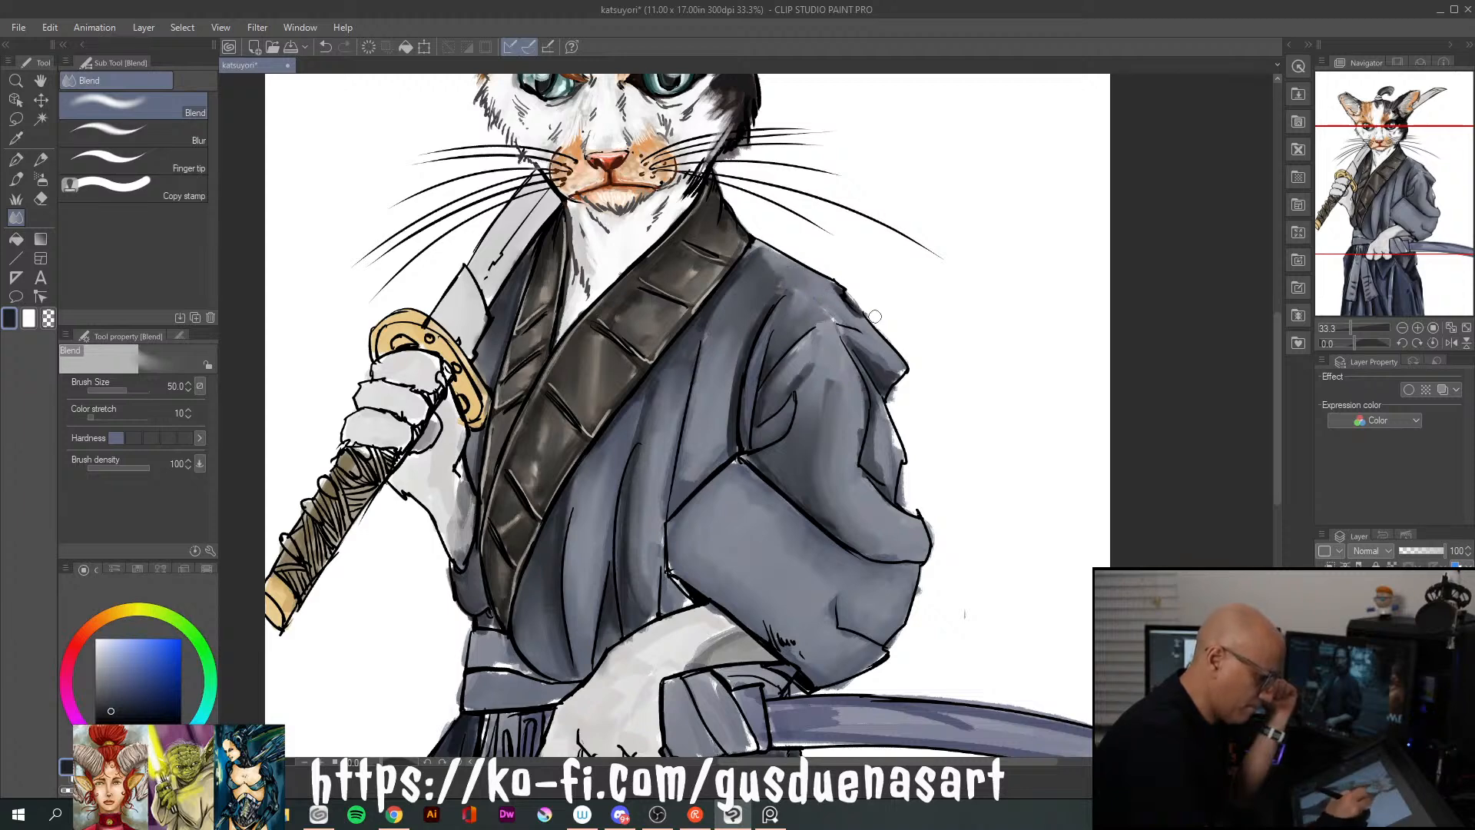
mouse_move(867, 349)
mouse_down()
mouse_move(897, 371)
mouse_move(880, 463)
mouse_move(879, 409)
mouse_up()
mouse_move(894, 467)
mouse_down()
mouse_move(878, 411)
mouse_move(890, 455)
mouse_up()
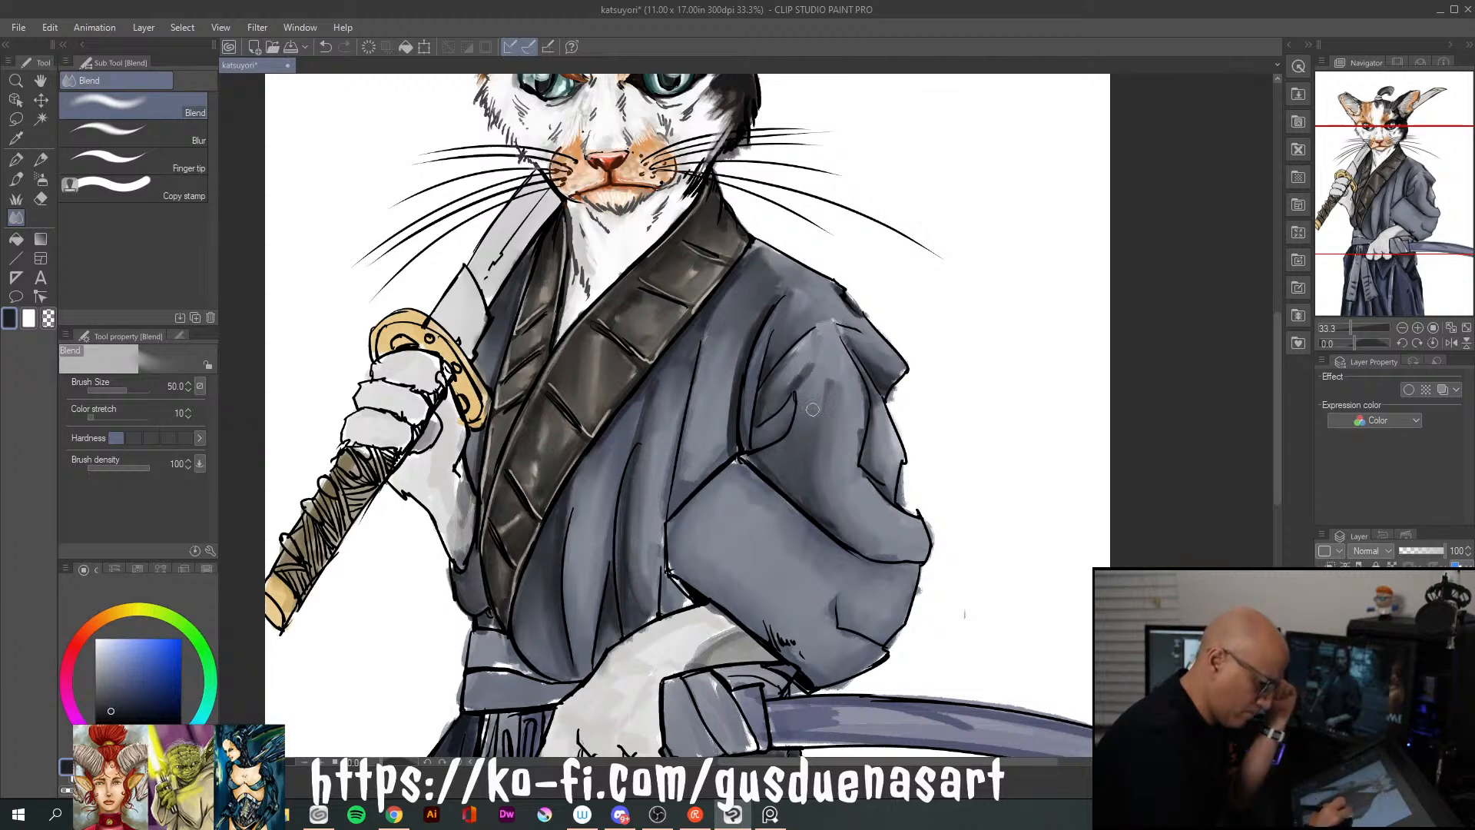
mouse_move(735, 365)
mouse_down()
mouse_move(720, 455)
mouse_move(683, 488)
mouse_move(700, 371)
mouse_move(684, 493)
mouse_up()
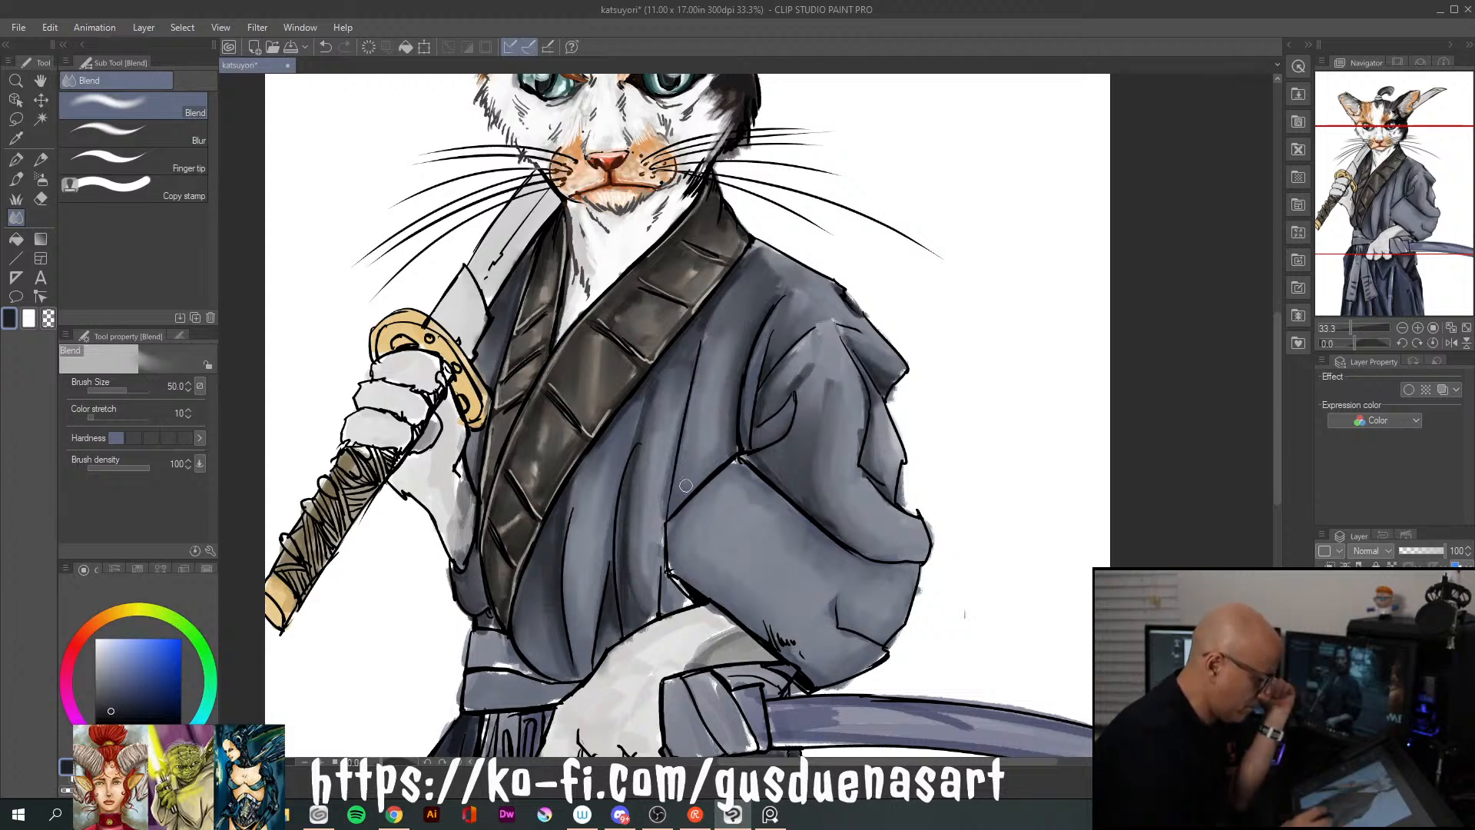
Blend the shading on the hakama's narrow highlighted pleat and the wide pleat beside it
drag(1277, 431, 1271, 558)
mouse_move(642, 540)
mouse_down()
mouse_move(636, 455)
mouse_move(620, 537)
mouse_move(649, 618)
mouse_up()
mouse_move(664, 487)
mouse_down()
mouse_move(657, 604)
mouse_move(659, 590)
mouse_up()
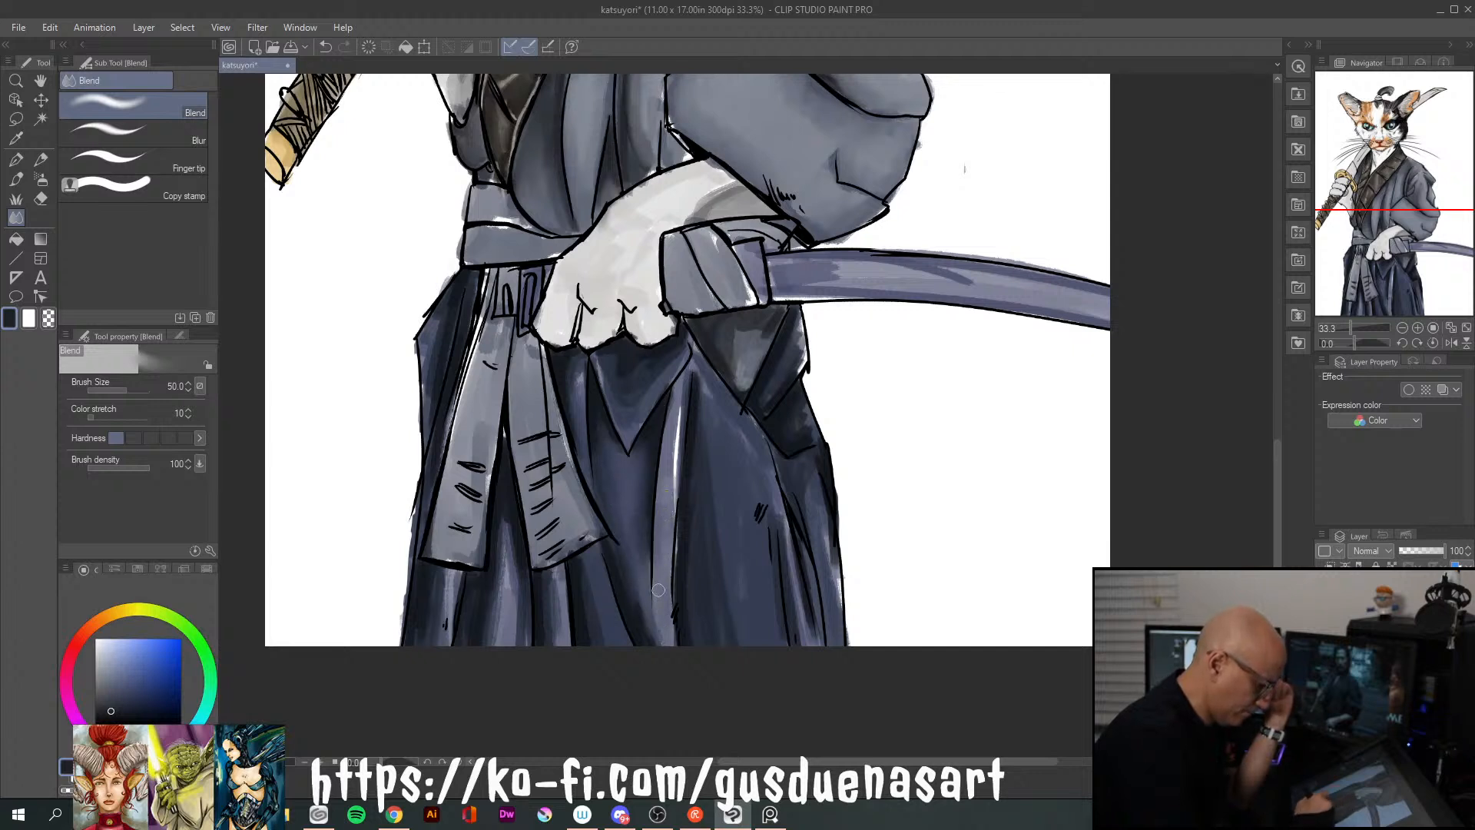
mouse_move(679, 405)
mouse_down()
mouse_move(662, 457)
mouse_move(693, 414)
mouse_move(703, 348)
mouse_move(701, 402)
mouse_up()
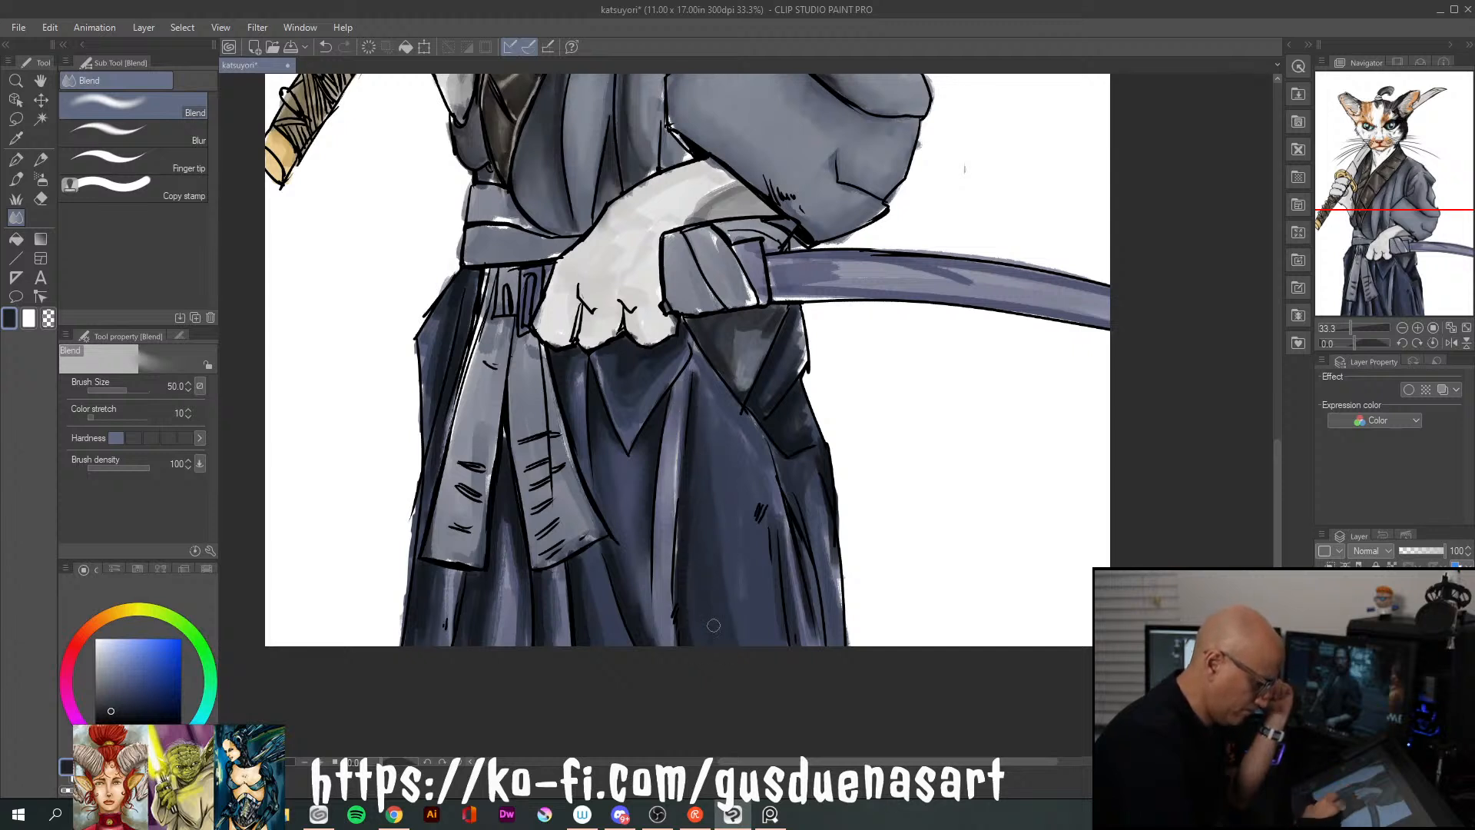
mouse_move(698, 383)
mouse_down()
mouse_move(703, 423)
mouse_move(722, 407)
mouse_up()
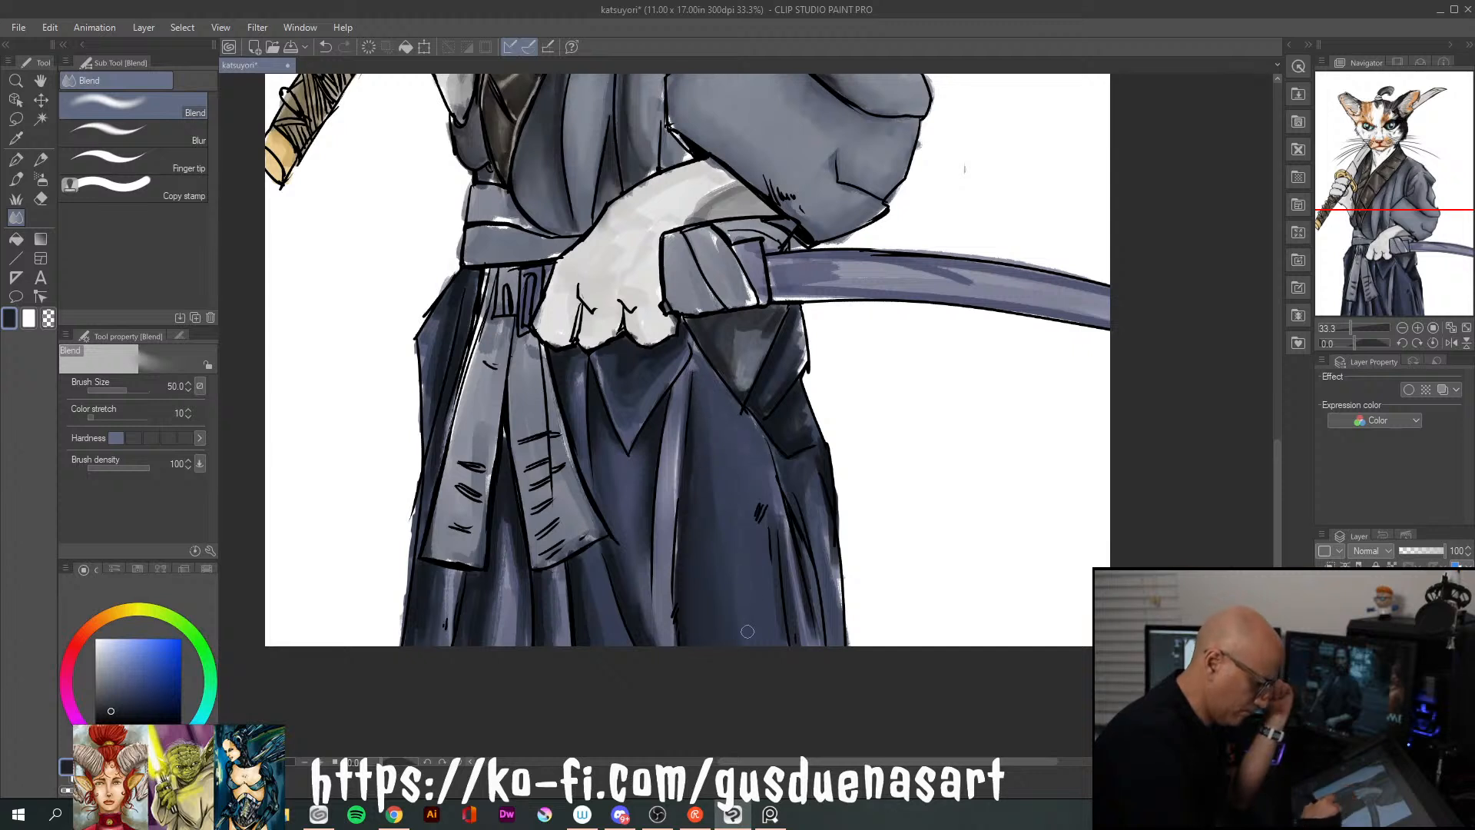
Blend the shading on the hakama's sword-side pleats, the triangular fold beneath the paw, and the pleats beside the sash tail
drag(778, 520, 807, 664)
mouse_move(821, 516)
mouse_down()
mouse_move(829, 563)
mouse_move(803, 477)
mouse_move(802, 514)
mouse_move(811, 494)
mouse_move(818, 549)
mouse_up()
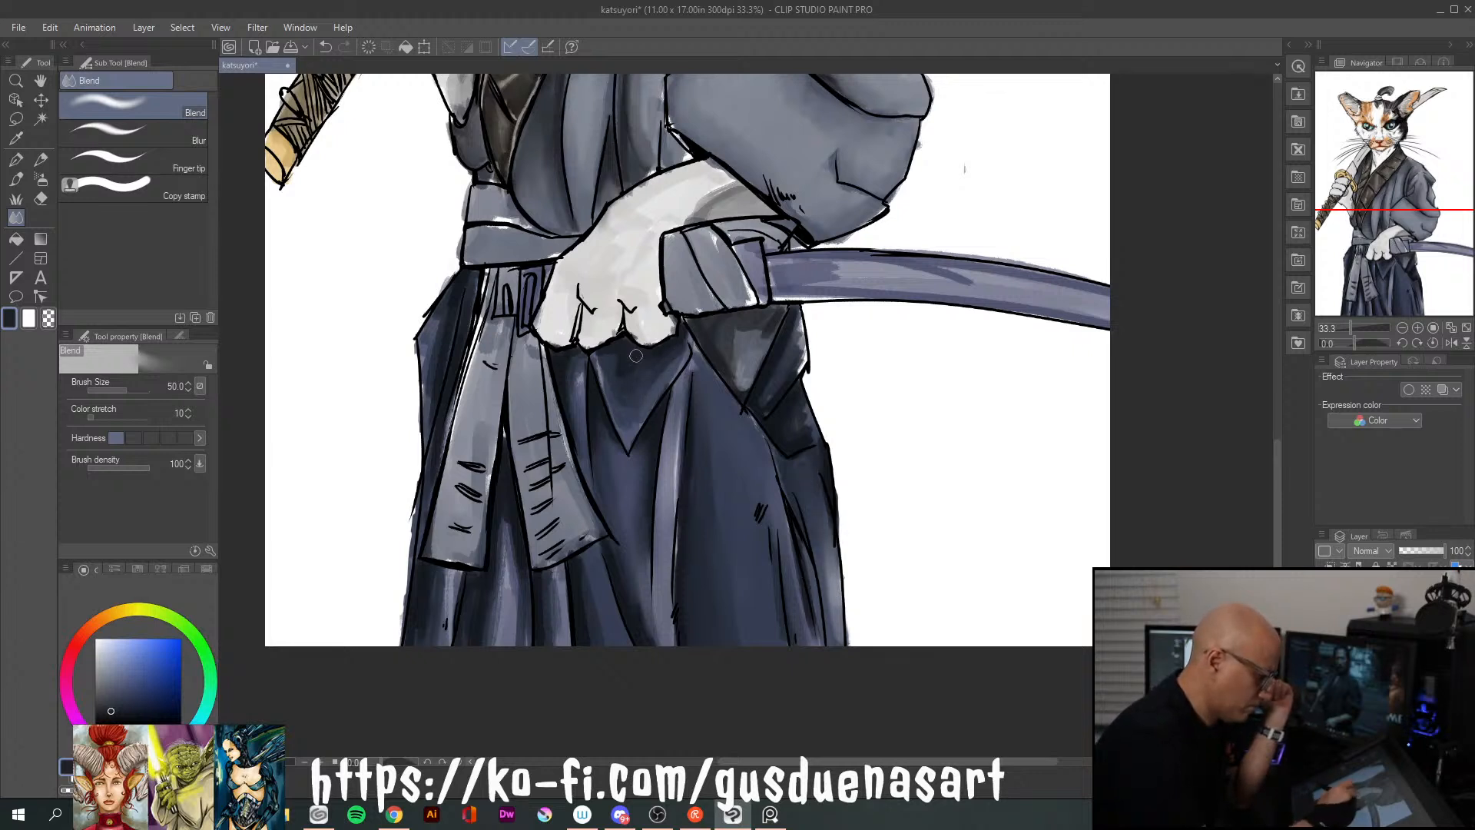
mouse_move(606, 372)
mouse_down()
mouse_move(635, 421)
mouse_move(674, 352)
mouse_up()
drag(576, 367, 575, 447)
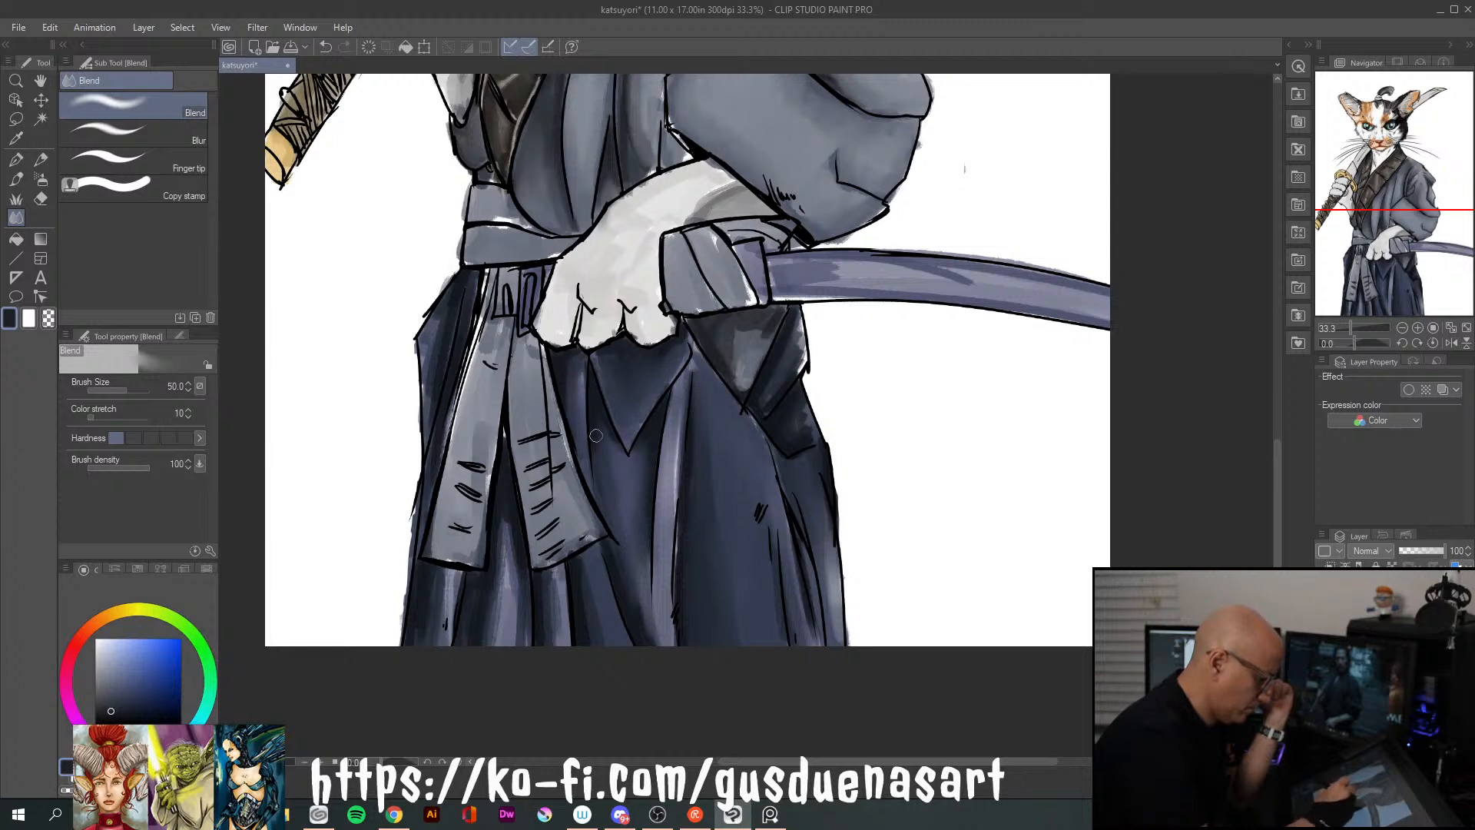
drag(568, 589, 557, 644)
drag(549, 574, 560, 655)
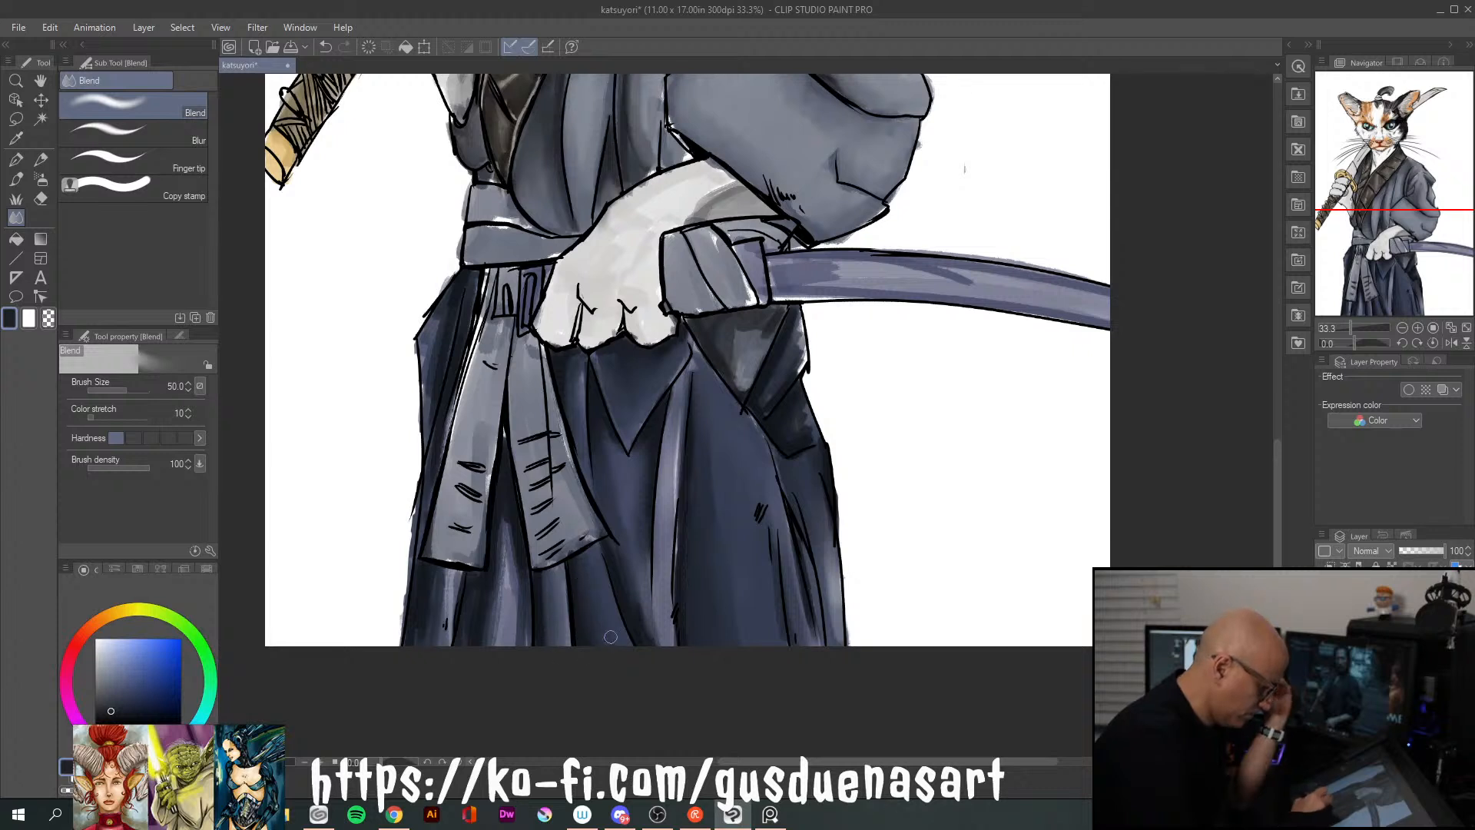
Smooth the shadows on the hakama pleats beneath the sash tails, the outer sash tail, and the hip edge
drag(508, 527, 517, 634)
drag(508, 559, 485, 648)
drag(455, 570, 445, 622)
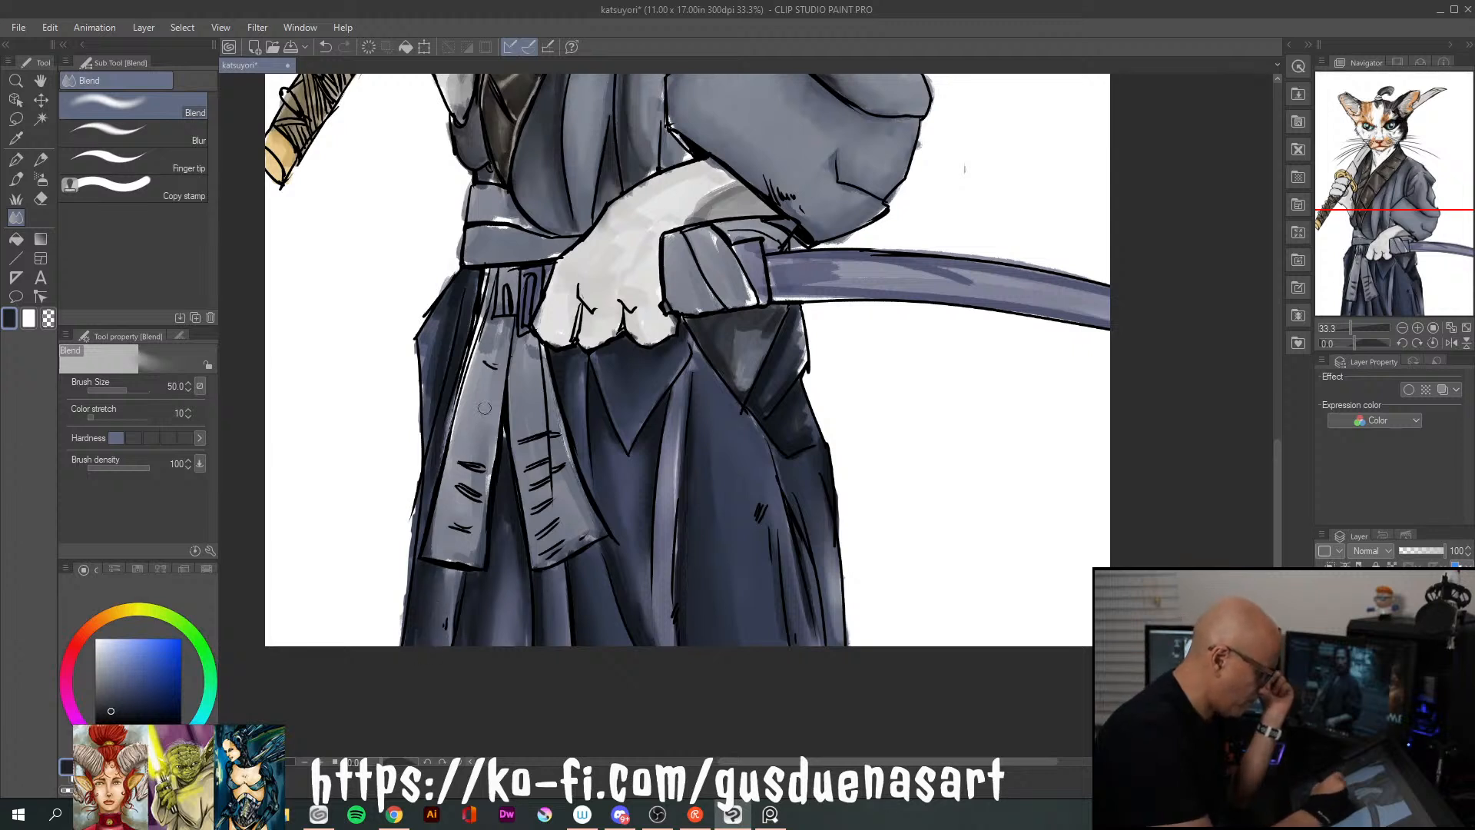
drag(494, 330, 463, 432)
drag(434, 329, 433, 402)
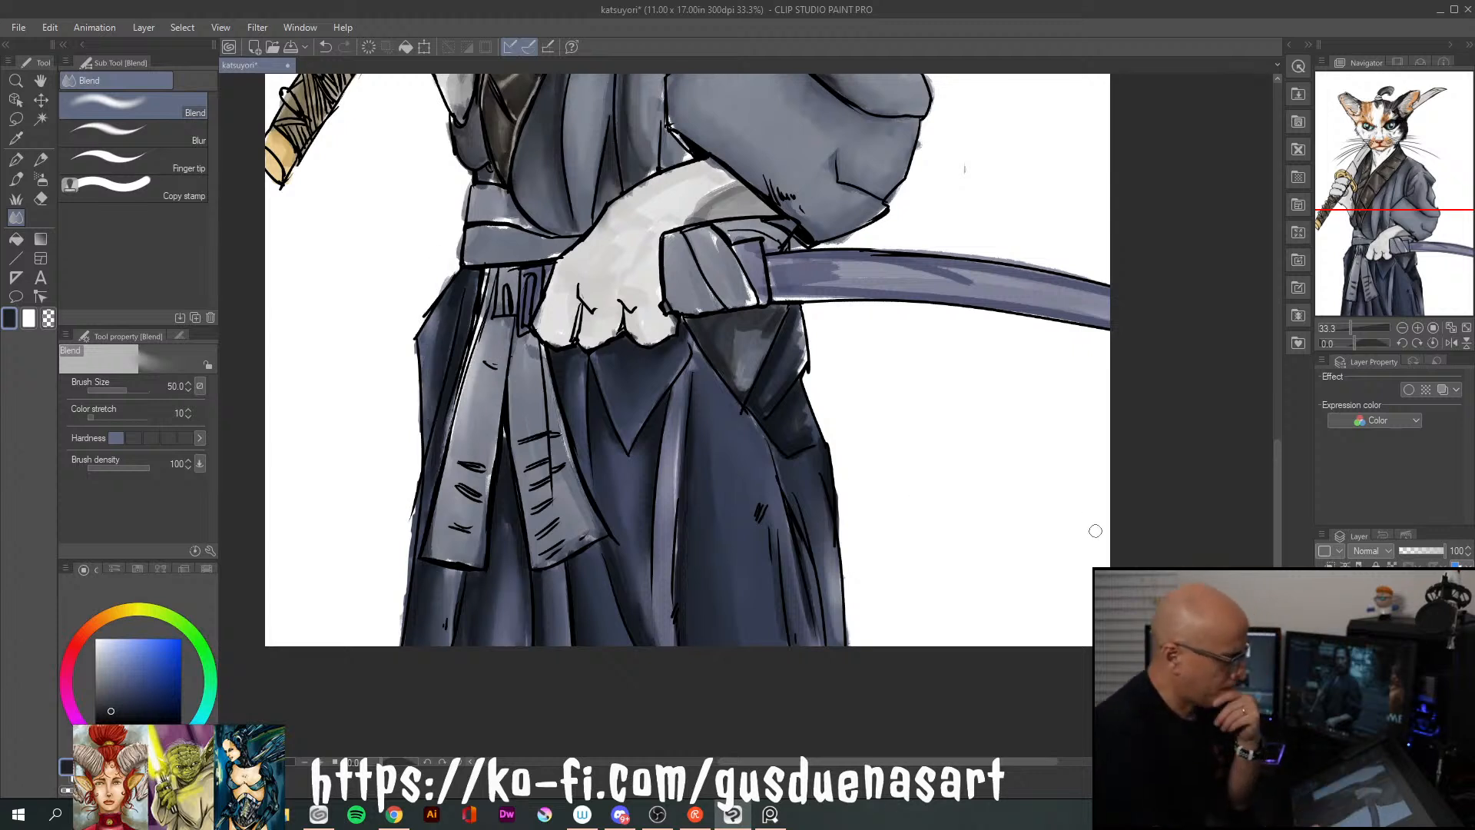
Blend the shading along the scabbard and the cloth wrap at its mouth
mouse_move(802, 283)
mouse_down()
mouse_move(980, 294)
mouse_move(826, 281)
mouse_move(976, 271)
mouse_up()
mouse_move(837, 261)
mouse_down()
mouse_move(1090, 288)
mouse_move(979, 274)
mouse_up()
mouse_move(868, 287)
mouse_down()
mouse_move(1091, 311)
mouse_move(784, 262)
mouse_move(940, 265)
mouse_up()
mouse_move(707, 231)
mouse_down()
mouse_move(742, 298)
mouse_move(701, 300)
mouse_up()
Deepen the kimono's front folds below the dark collar in dark navy with the size 60 Deharme oil brush
mouse_move(820, 318)
mouse_down()
mouse_move(899, 607)
mouse_move(914, 614)
mouse_move(909, 577)
mouse_up()
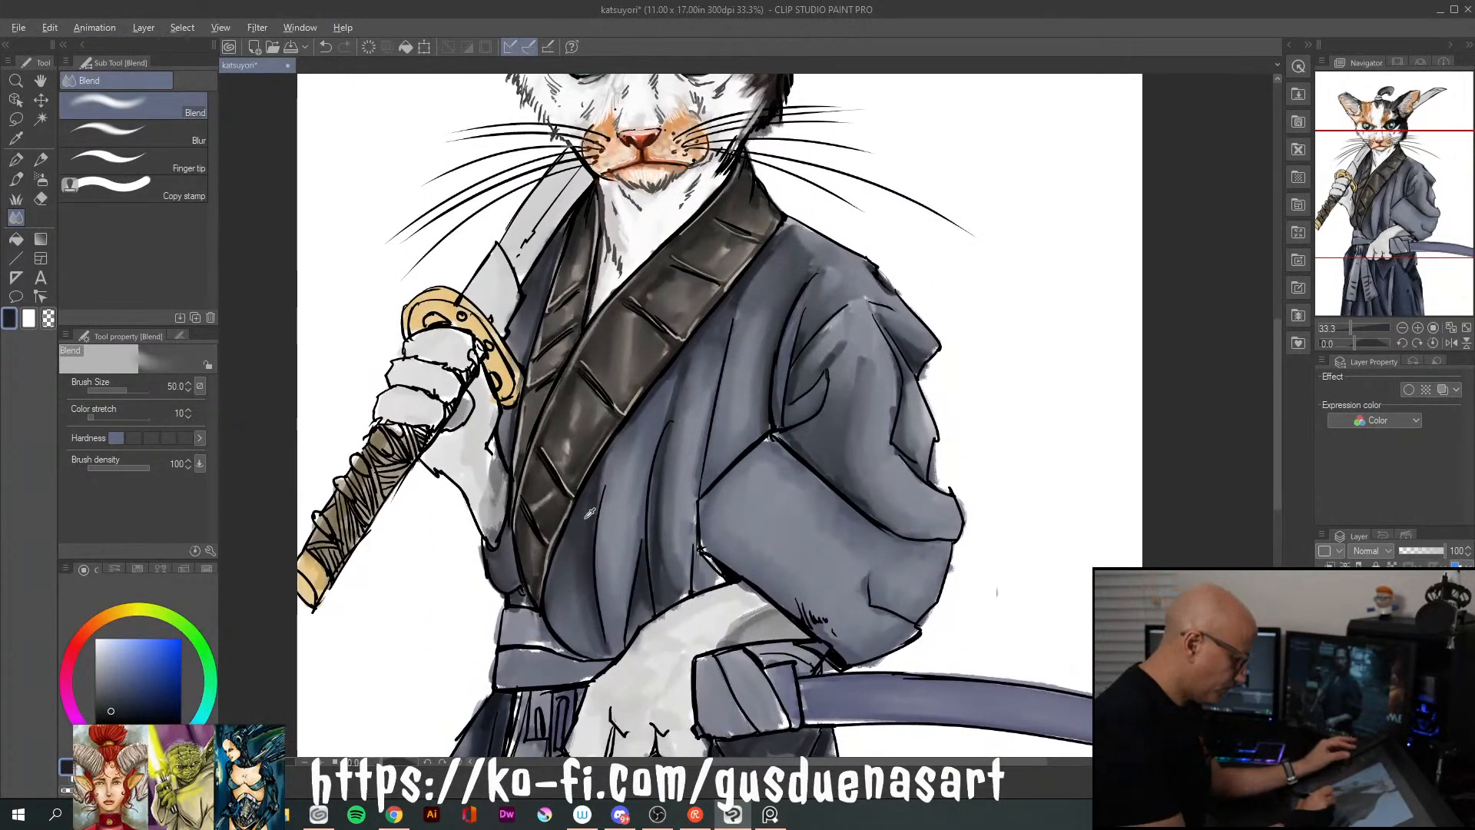
key(b)
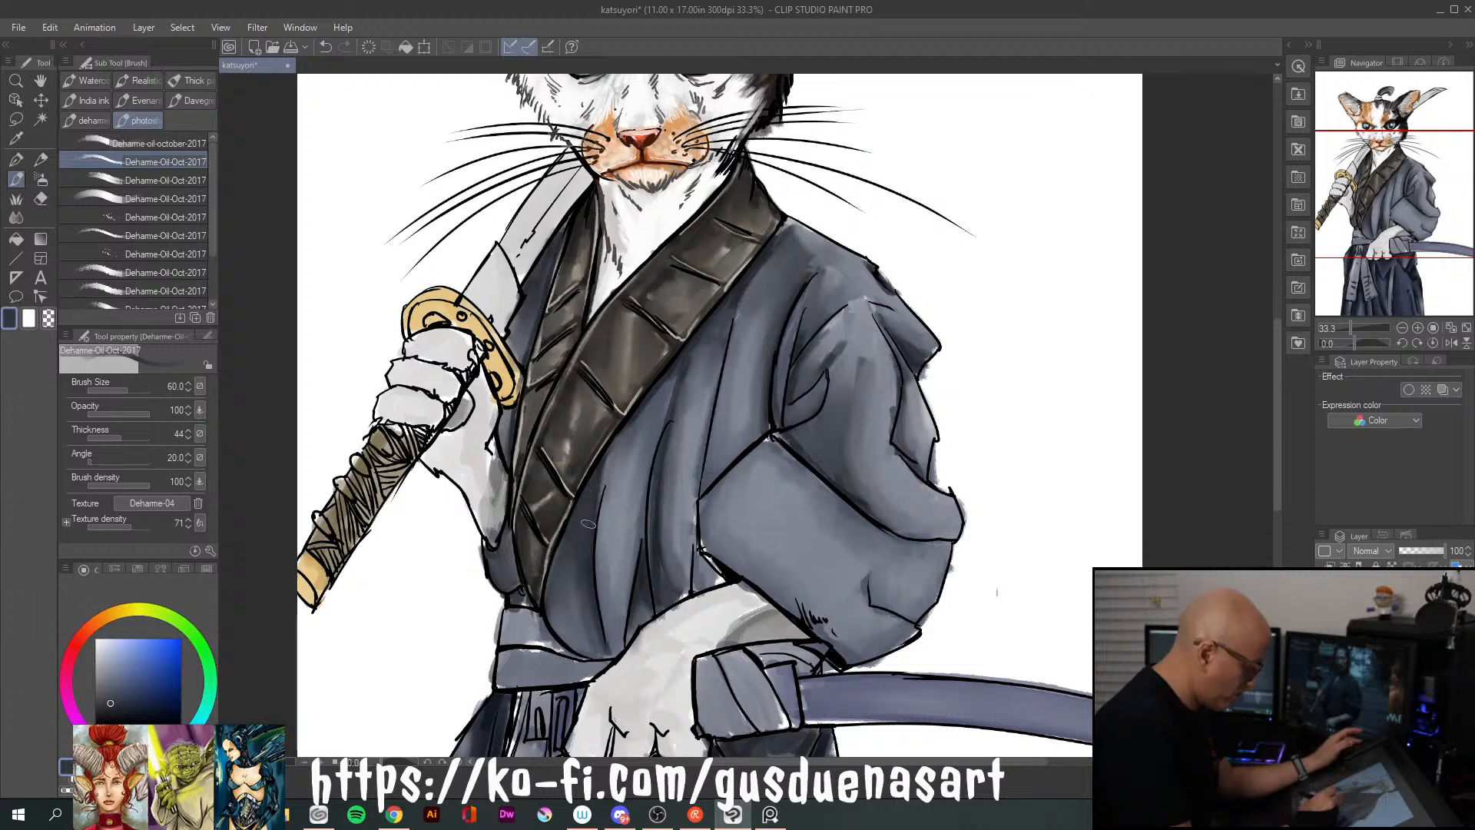
click(113, 707)
click(115, 712)
drag(607, 458, 576, 506)
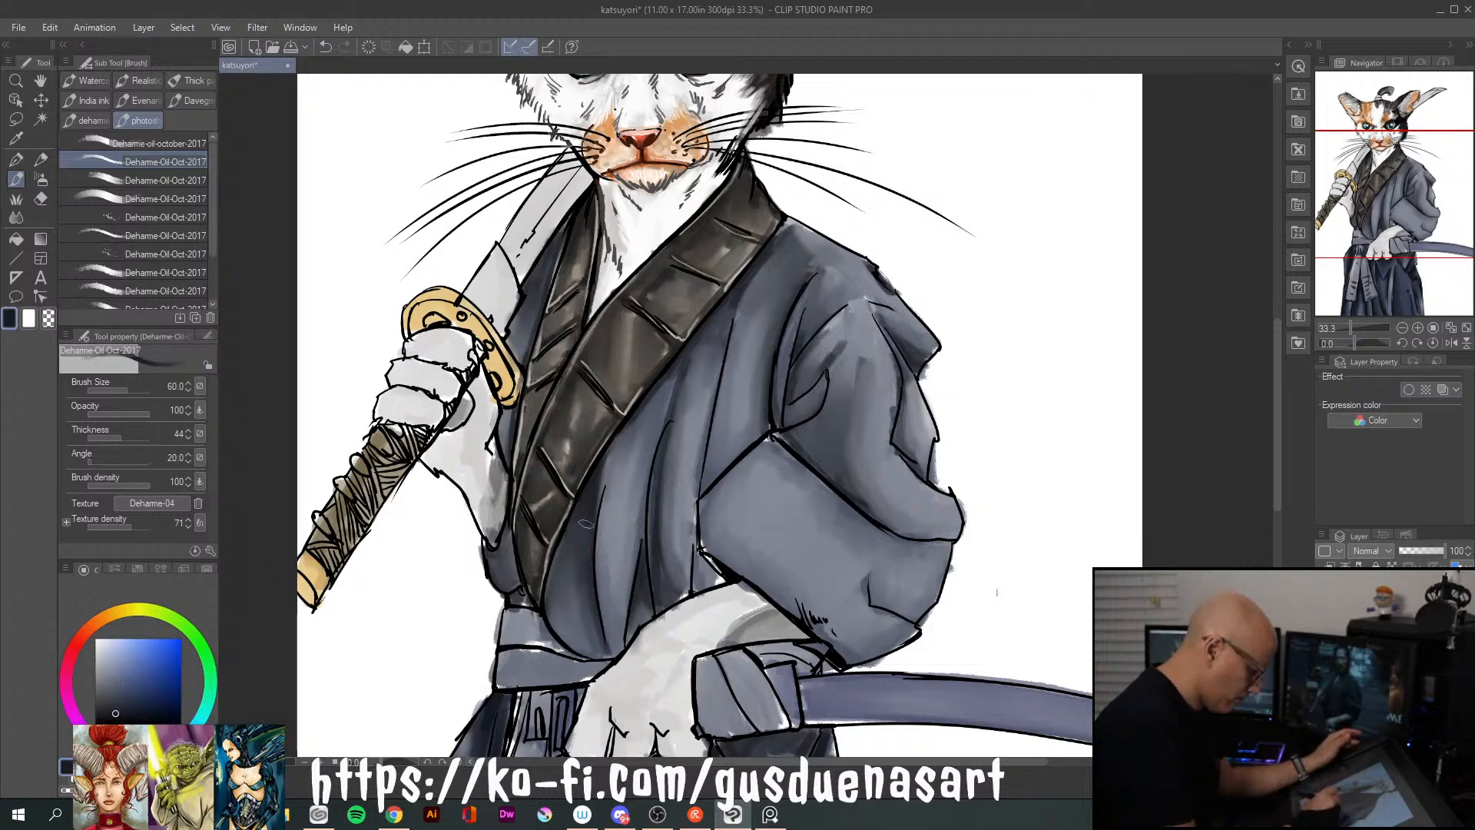
mouse_move(703, 338)
mouse_down()
mouse_move(657, 519)
mouse_move(662, 582)
mouse_up()
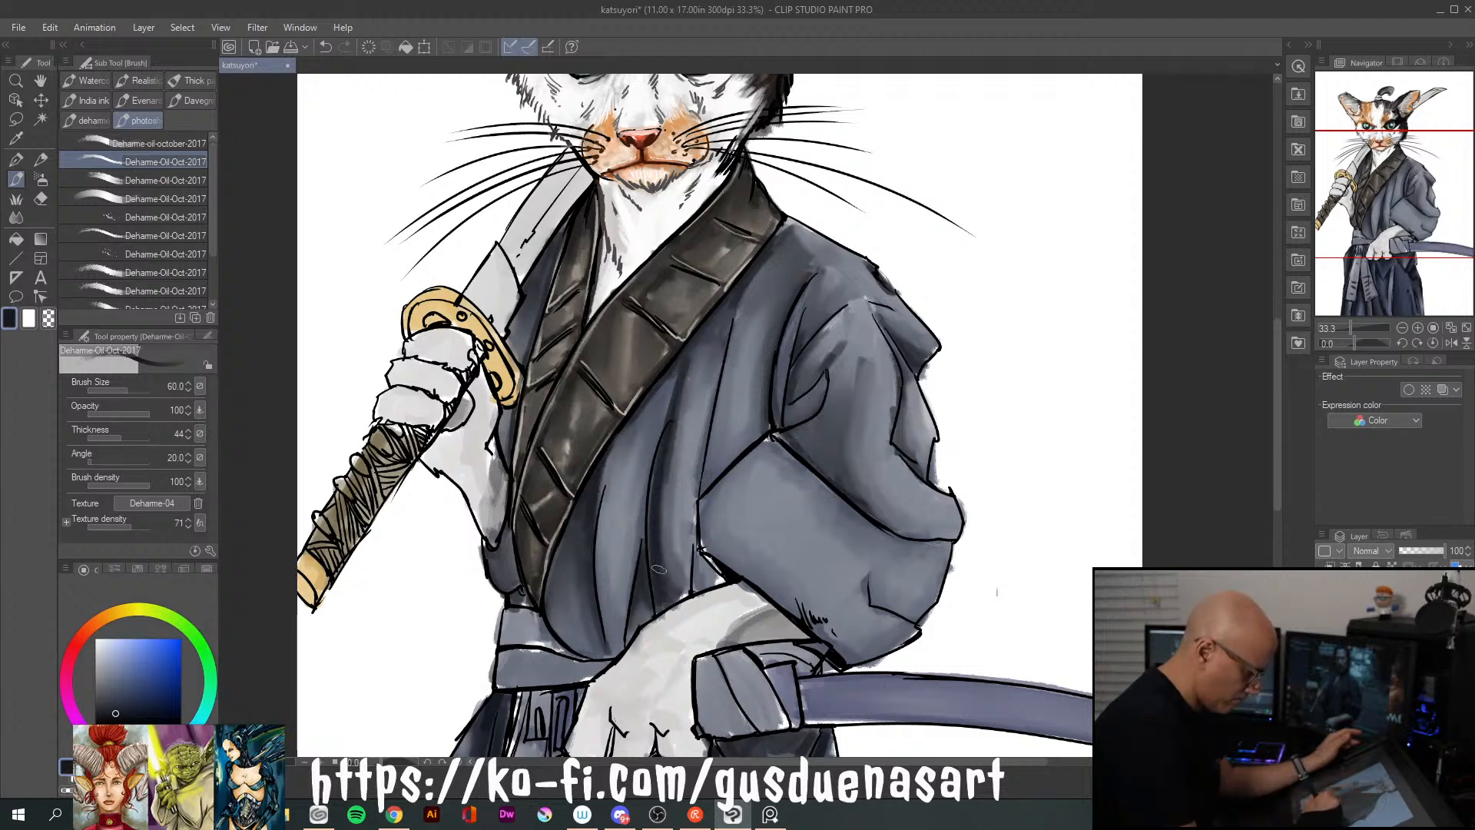
mouse_move(714, 319)
mouse_down()
mouse_move(693, 369)
mouse_move(725, 336)
mouse_up()
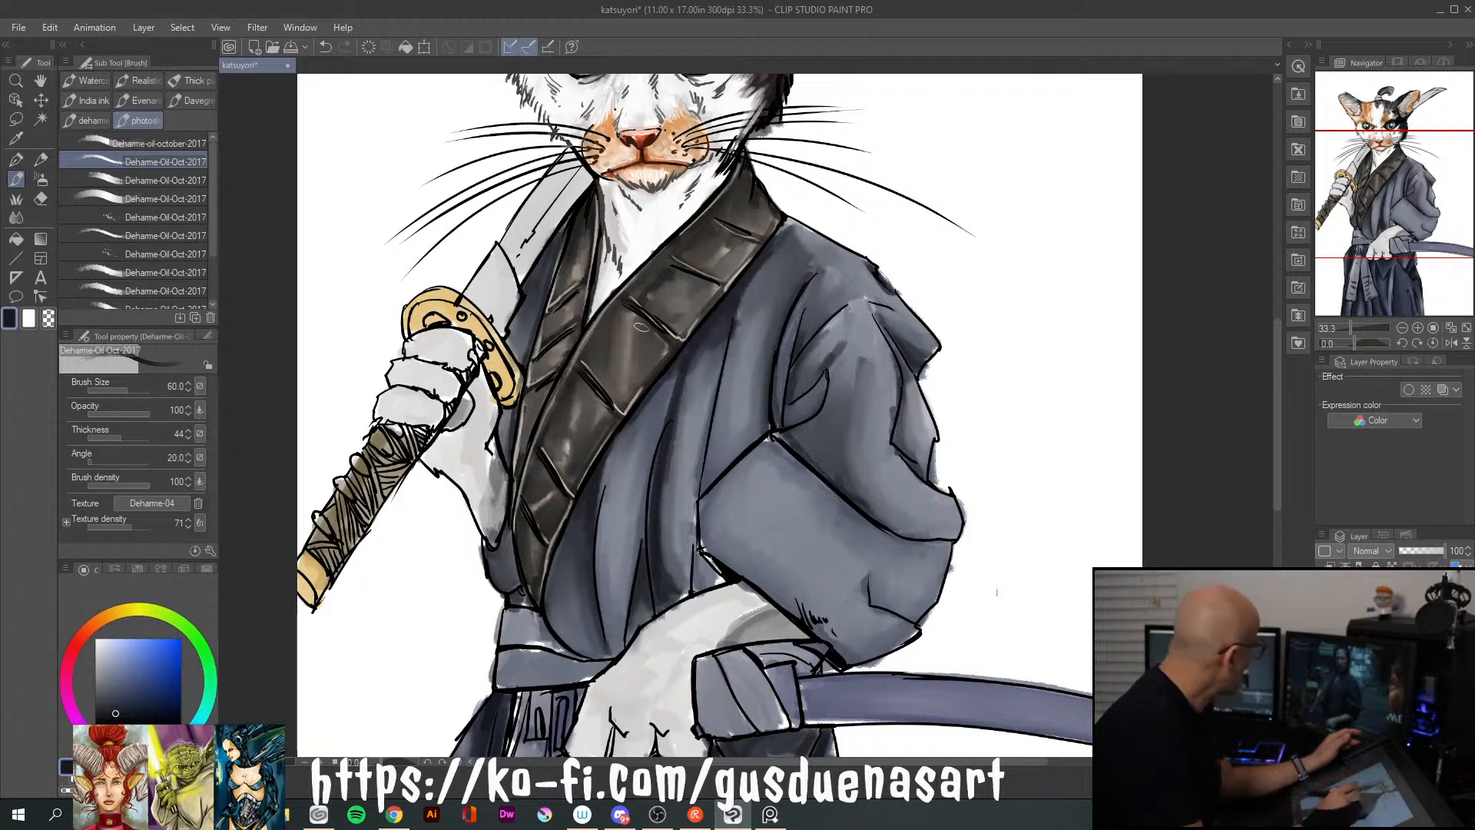
drag(628, 425, 559, 549)
Darken the chest fold beside the sleeve and the cloth along the sleeve's inner edge in dark navy
drag(750, 292, 714, 452)
drag(730, 350, 703, 484)
drag(767, 424, 705, 477)
drag(757, 434, 716, 471)
drag(759, 427, 723, 471)
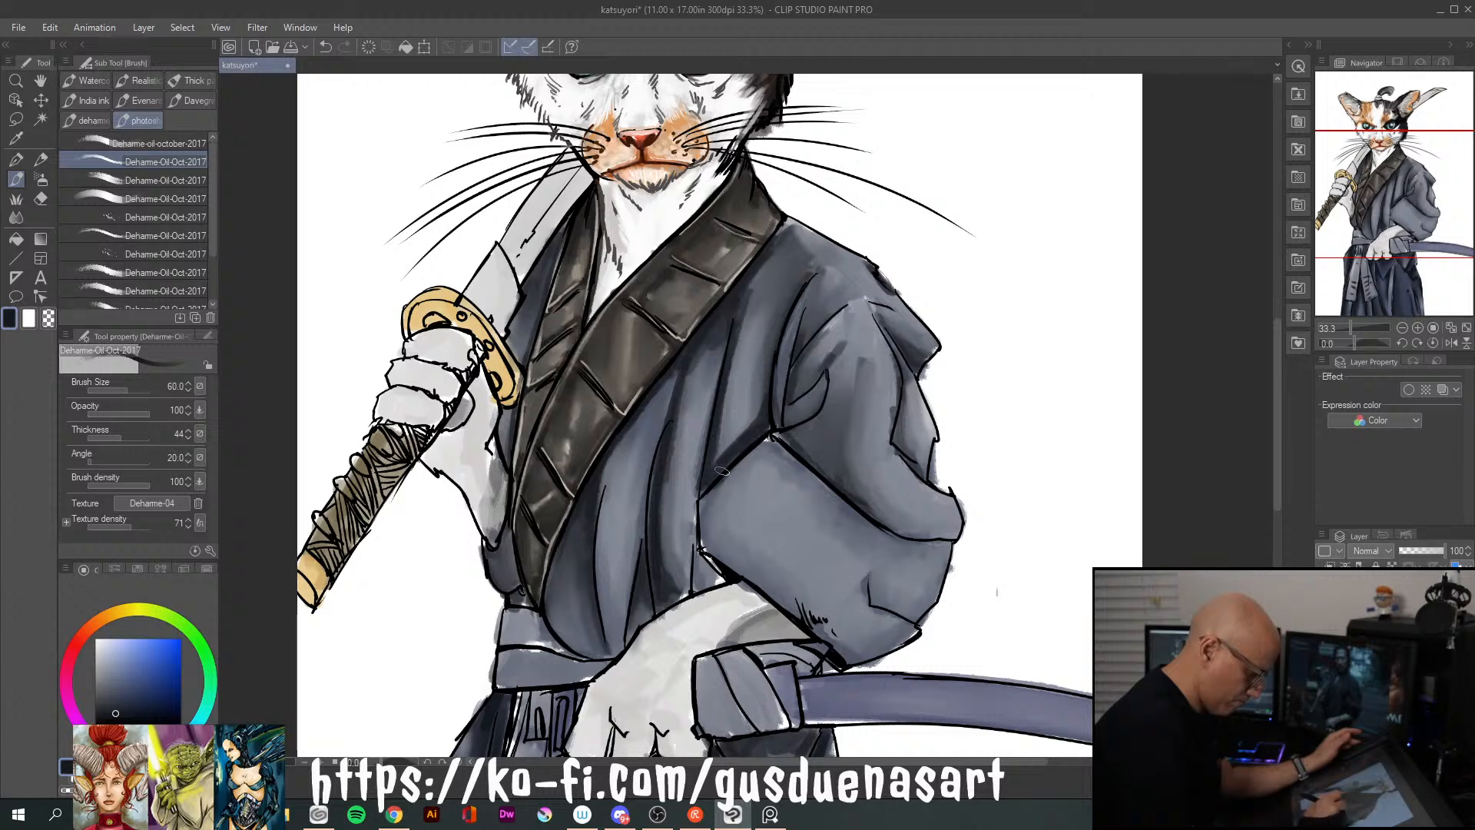
mouse_move(700, 520)
mouse_down()
mouse_move(698, 591)
mouse_move(728, 581)
mouse_up()
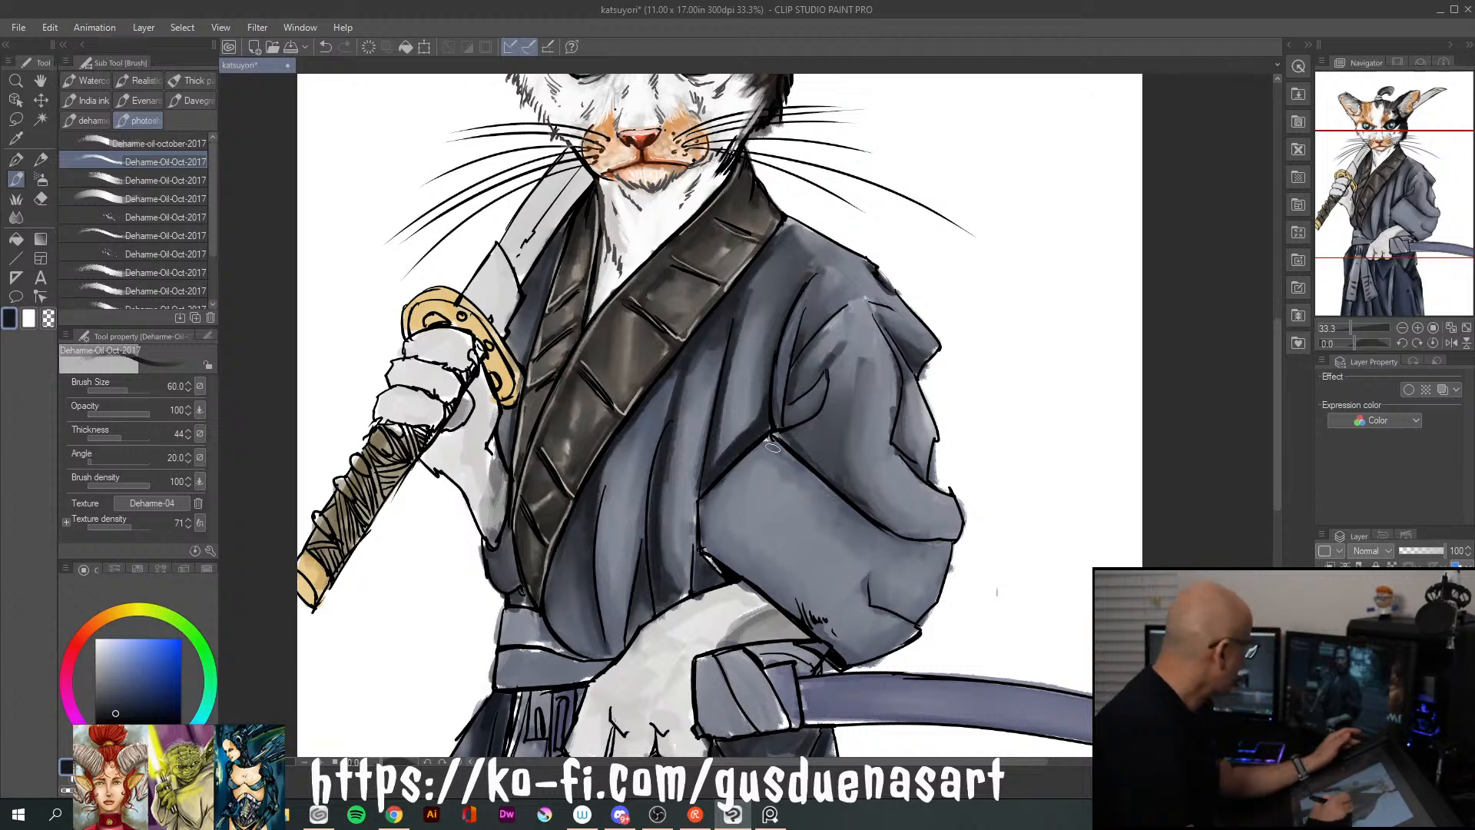
Paint a long curved dark navy fold down the lower sleeve toward the wrist
mouse_move(768, 444)
mouse_down()
mouse_move(795, 552)
mouse_move(766, 461)
mouse_move(765, 582)
mouse_up()
drag(771, 499, 841, 609)
mouse_move(766, 501)
mouse_down()
mouse_move(782, 573)
mouse_move(770, 536)
mouse_move(809, 595)
mouse_move(856, 625)
mouse_move(825, 588)
mouse_up()
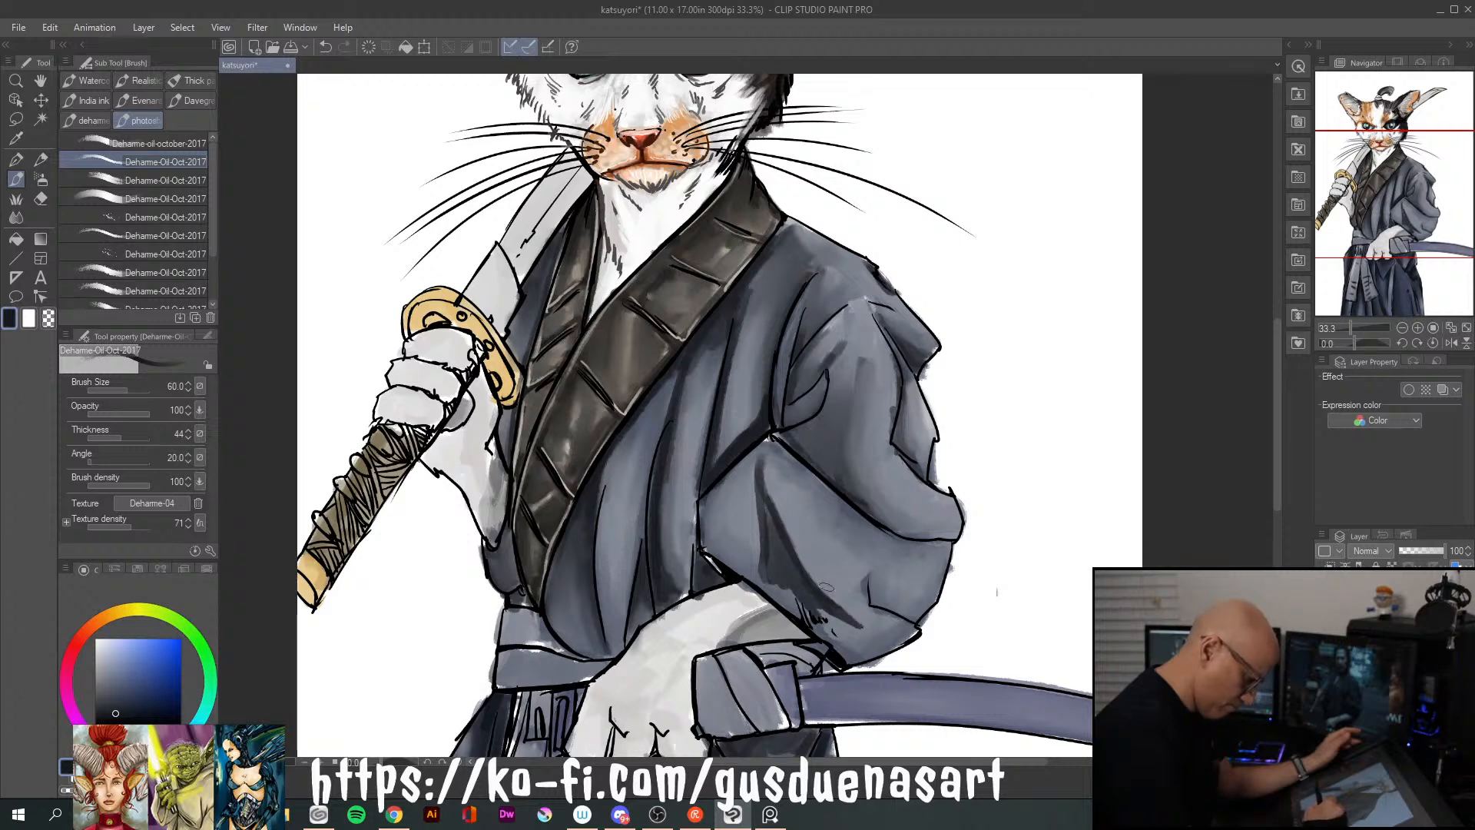
Strengthen the dark navy shadows on the shoulder fold, the upper sleeve's folds and outer edge, and the cuff crease
mouse_move(797, 417)
mouse_down()
mouse_move(830, 336)
mouse_move(797, 366)
mouse_move(793, 395)
mouse_move(823, 361)
mouse_move(807, 347)
mouse_move(821, 332)
mouse_move(821, 295)
mouse_move(807, 322)
mouse_move(816, 274)
mouse_move(797, 328)
mouse_move(813, 268)
mouse_move(764, 382)
mouse_move(811, 258)
mouse_move(795, 290)
mouse_move(791, 235)
mouse_up()
mouse_move(899, 329)
mouse_down()
mouse_move(905, 444)
mouse_move(912, 435)
mouse_move(920, 464)
mouse_up()
mouse_move(904, 347)
mouse_down()
mouse_move(844, 283)
mouse_move(866, 497)
mouse_up()
drag(852, 411, 878, 513)
mouse_move(795, 437)
mouse_down()
mouse_move(904, 532)
mouse_move(945, 530)
mouse_up()
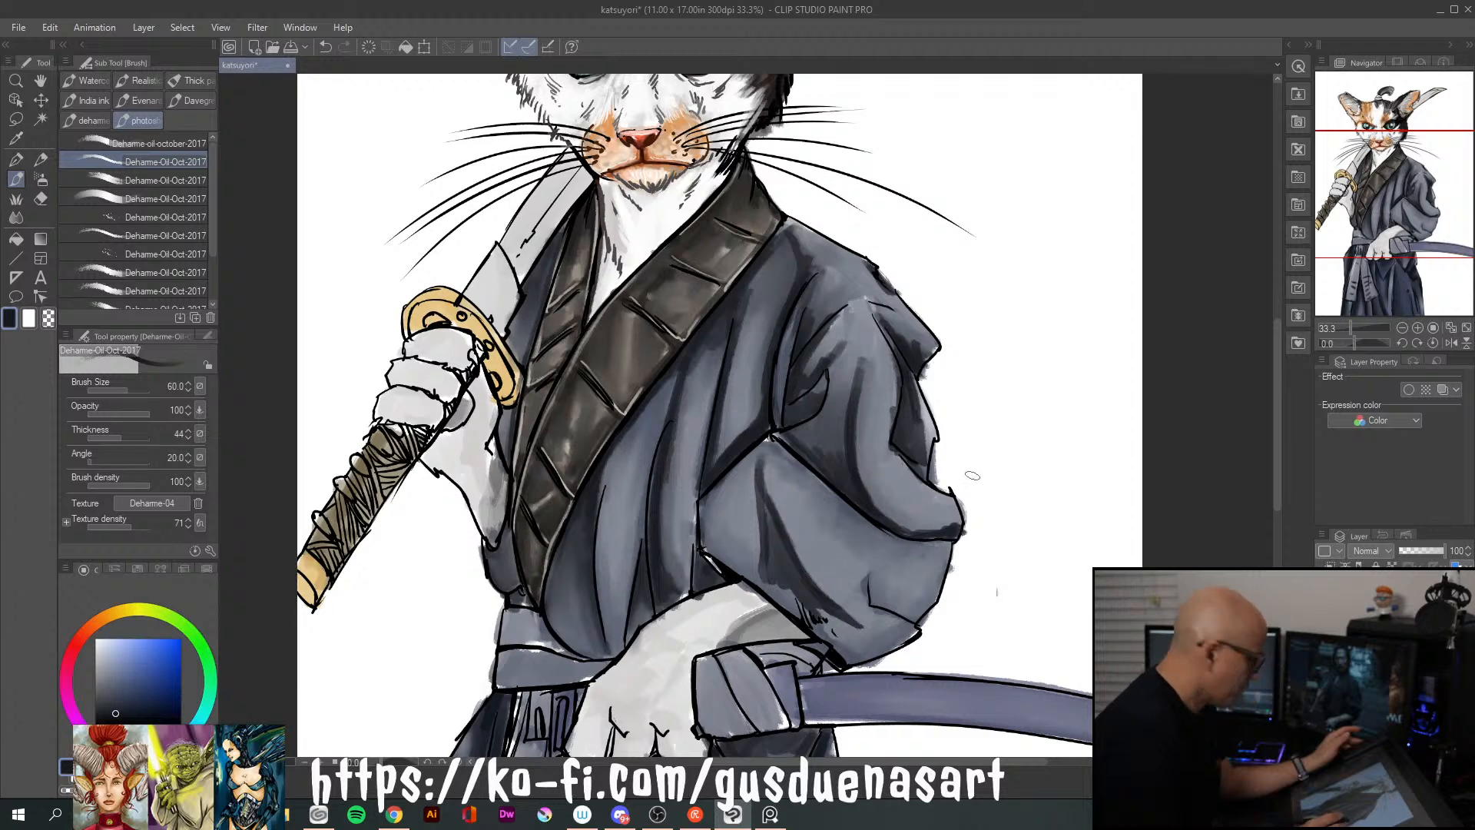
drag(935, 490, 953, 510)
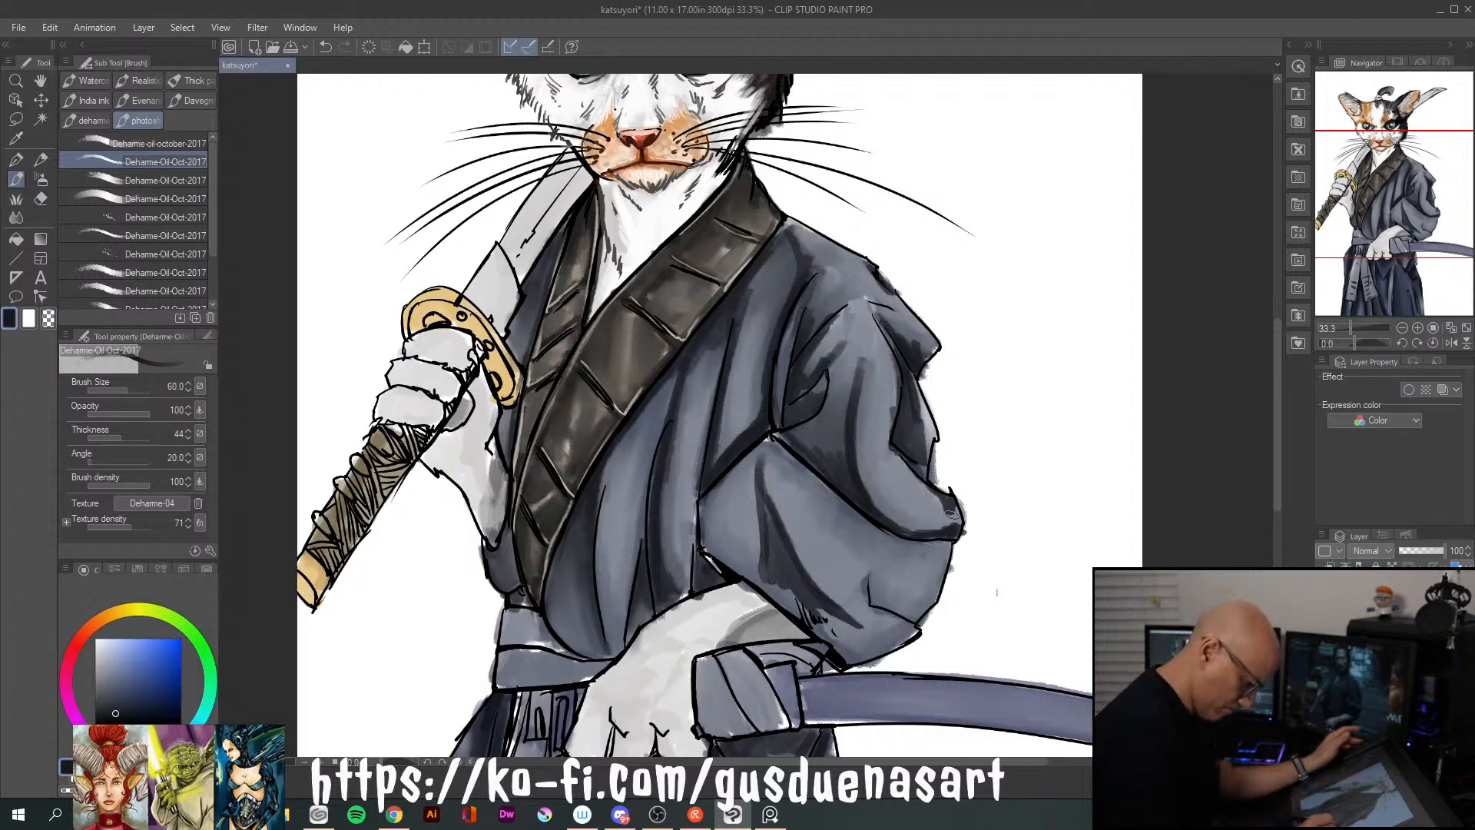
mouse_move(872, 570)
mouse_down()
mouse_move(922, 605)
mouse_move(884, 598)
mouse_move(903, 603)
mouse_up()
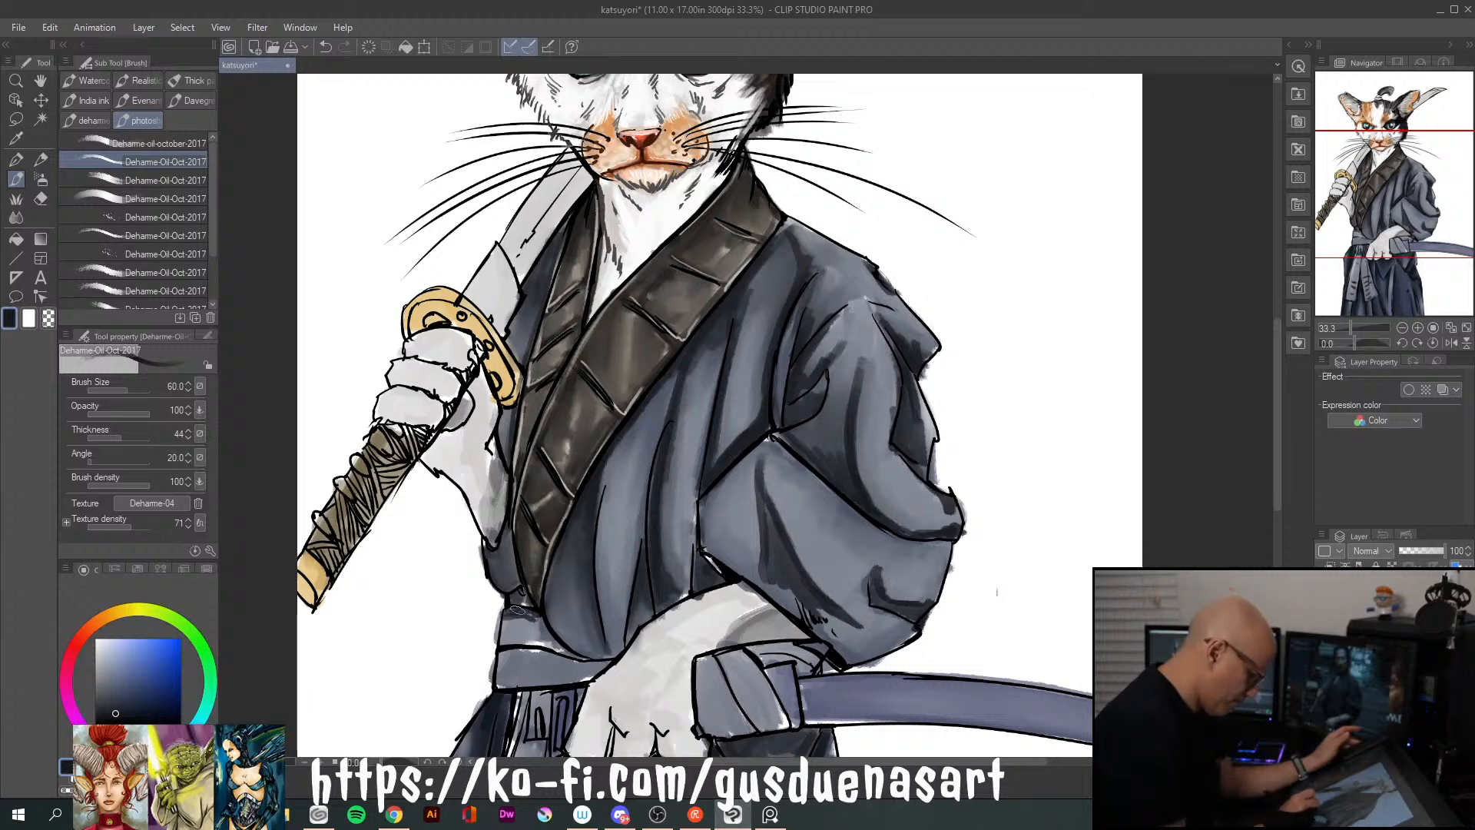
Shade the waist belt and the cloth wrap around the scabbard's mouth in dark navy
mouse_move(501, 624)
mouse_down()
mouse_move(551, 646)
mouse_move(514, 614)
mouse_move(516, 671)
mouse_move(505, 659)
mouse_move(601, 664)
mouse_move(496, 668)
mouse_move(539, 669)
mouse_up()
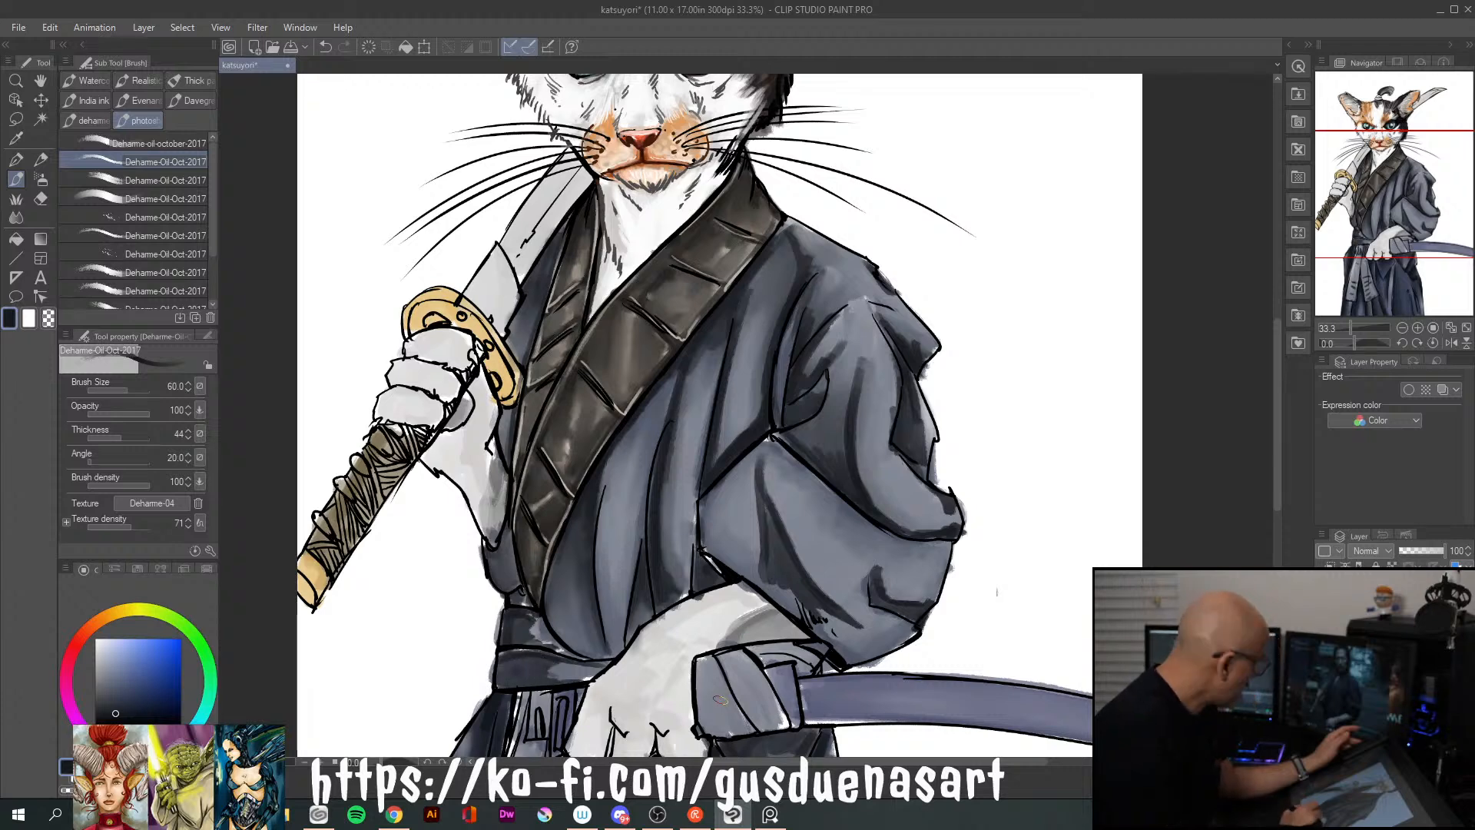
mouse_move(715, 656)
mouse_down()
mouse_move(725, 711)
mouse_move(705, 665)
mouse_move(699, 693)
mouse_move(736, 730)
mouse_move(719, 667)
mouse_move(754, 714)
mouse_move(725, 655)
mouse_move(790, 708)
mouse_move(784, 686)
mouse_move(795, 718)
mouse_up()
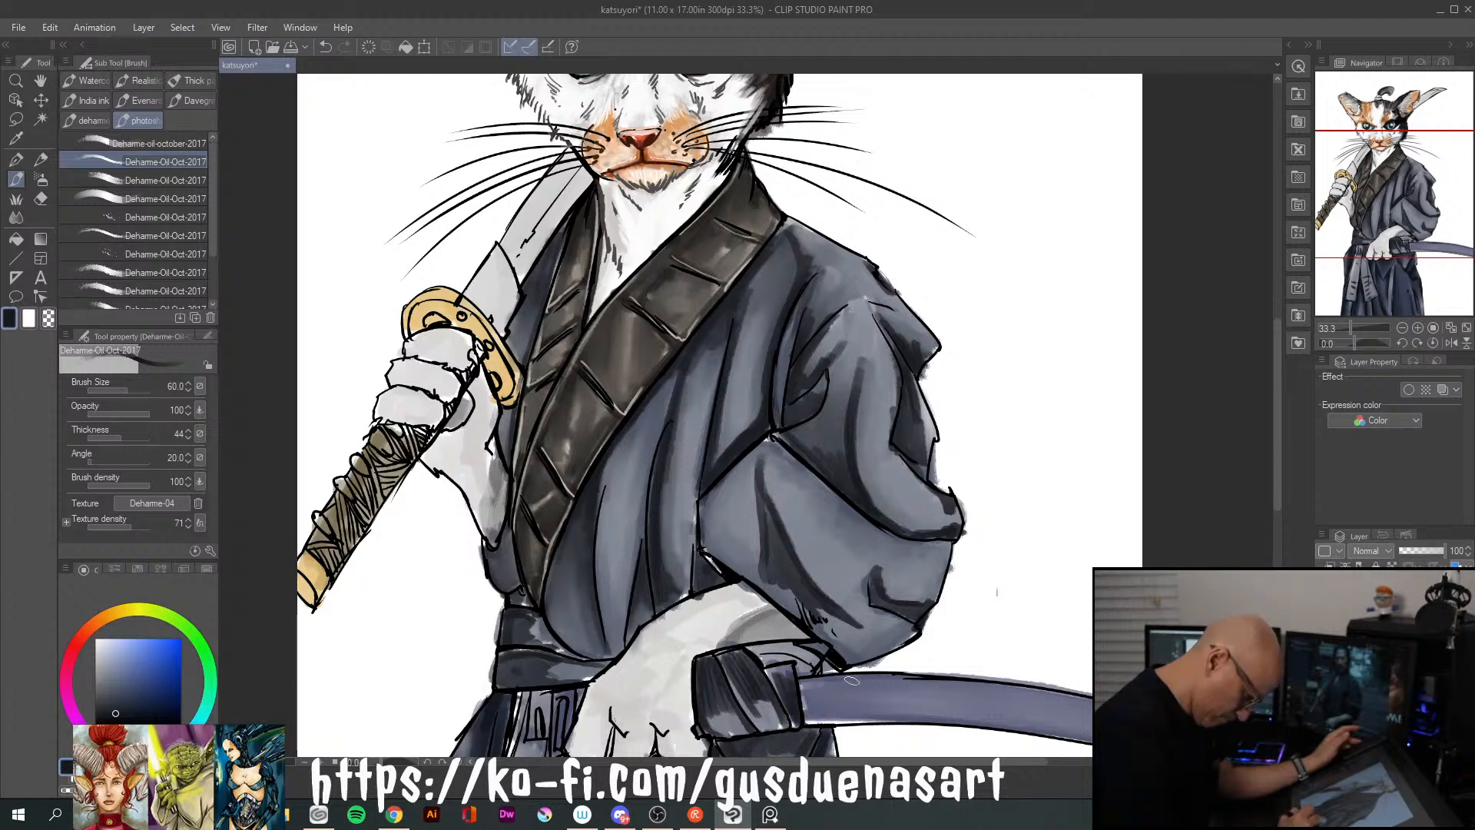
drag(751, 648, 814, 658)
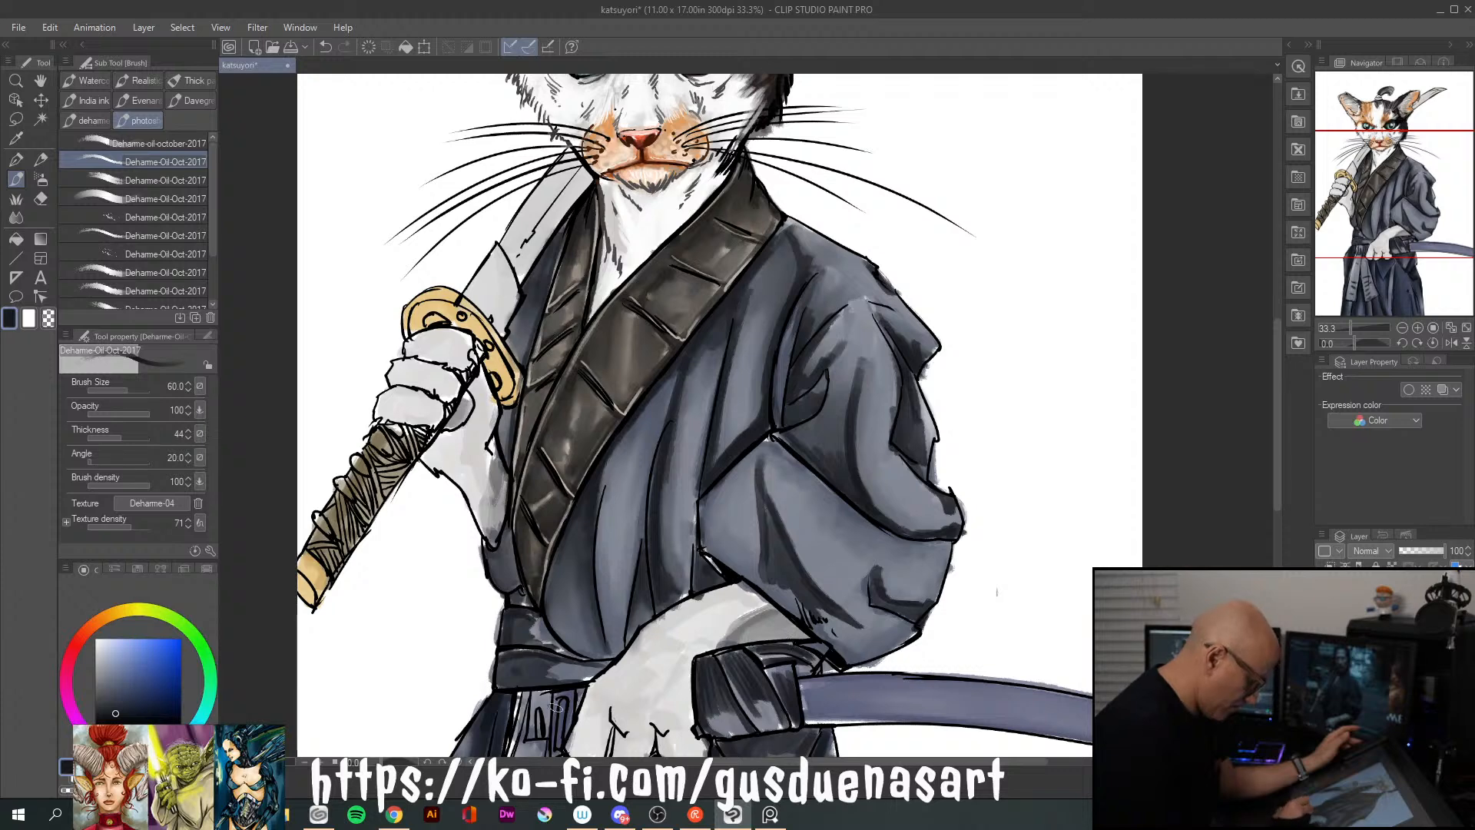
Paint pale blue-gray highlights along the central vertical folds of the kimono's front
scroll(1269, 528, down, 5)
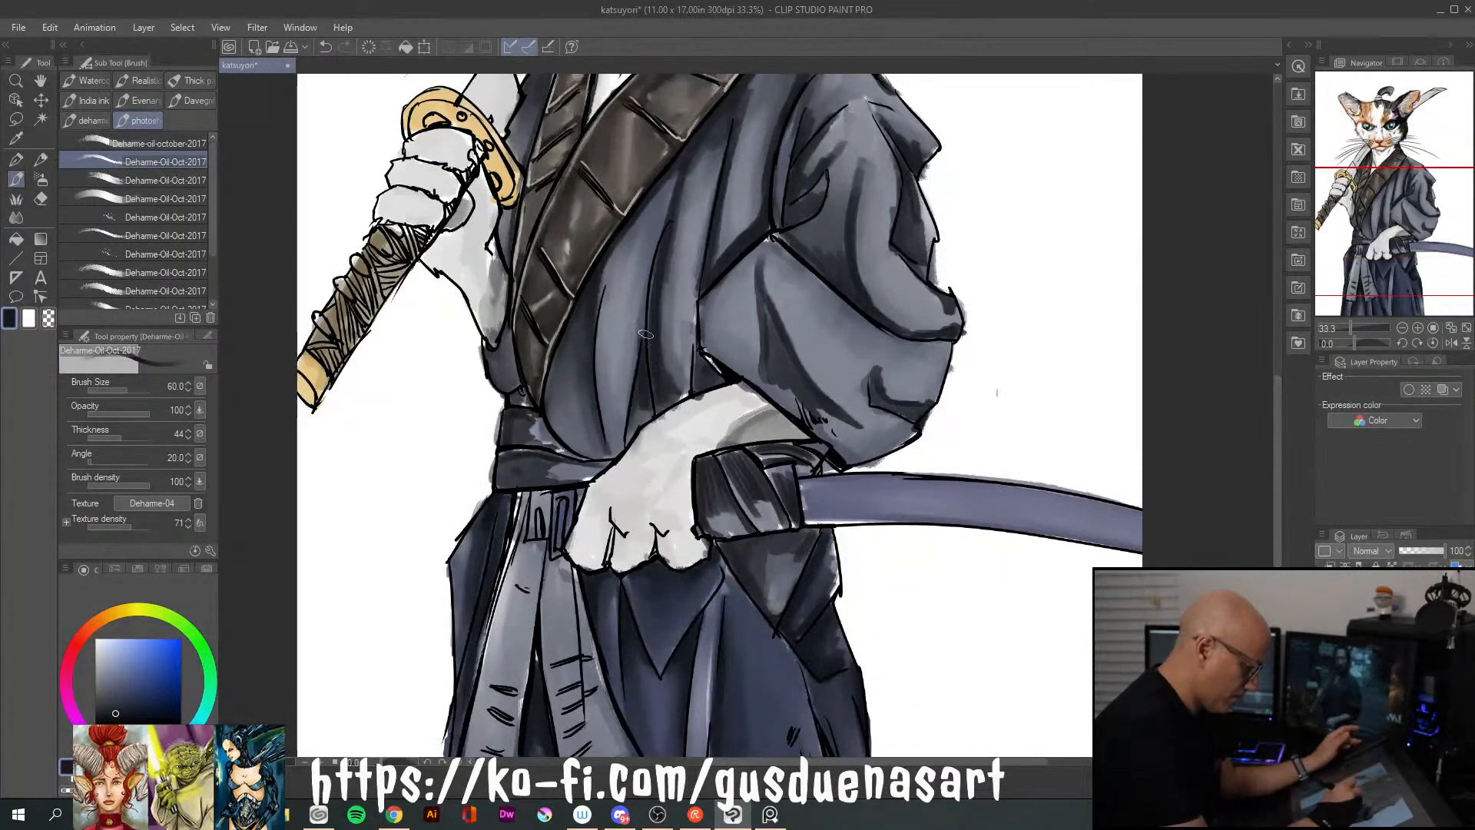
click(98, 654)
click(96, 650)
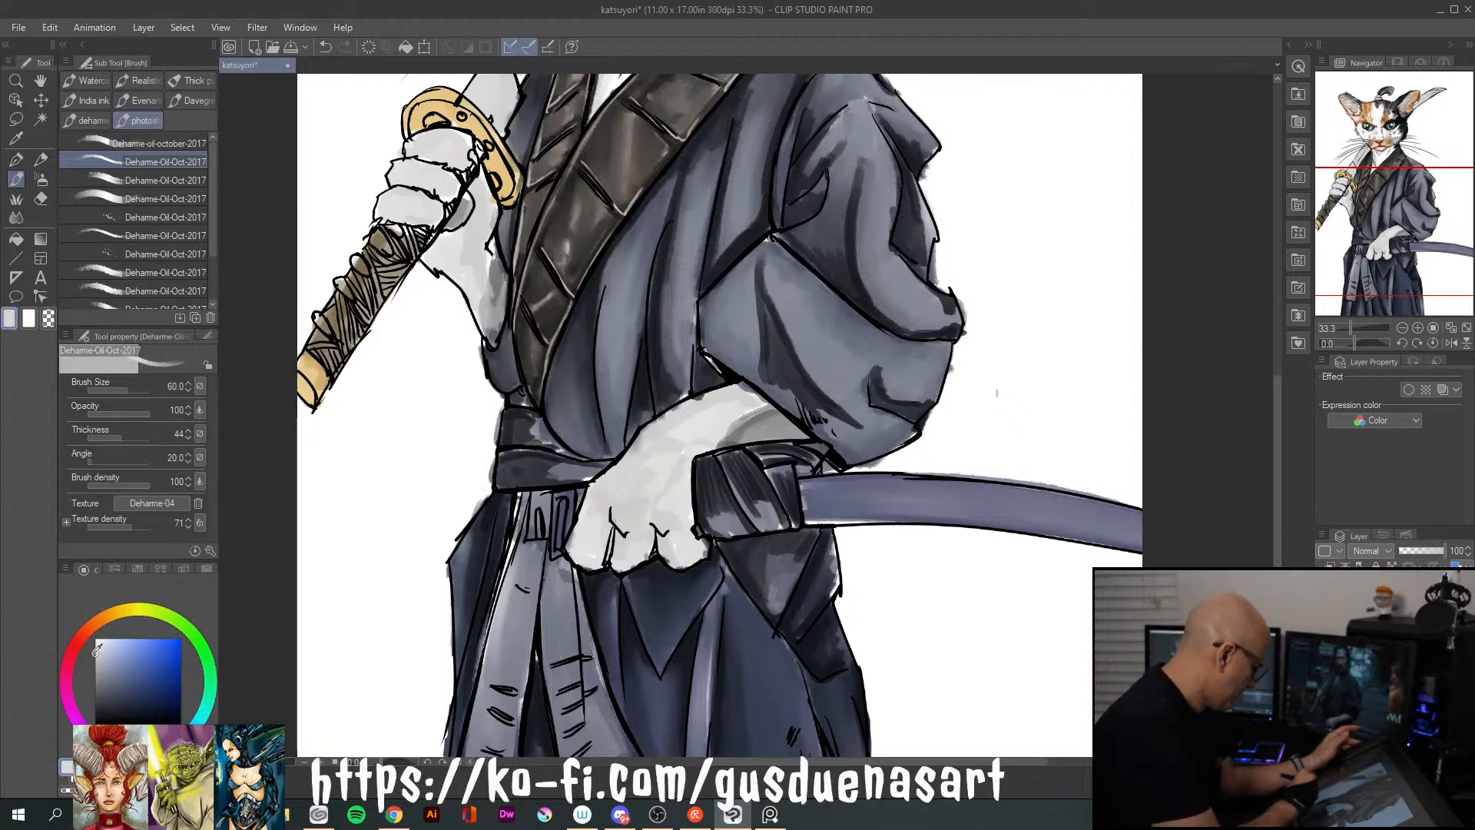
drag(670, 184, 636, 312)
drag(654, 214, 621, 420)
drag(629, 331, 622, 422)
drag(726, 147, 691, 338)
drag(705, 235, 676, 367)
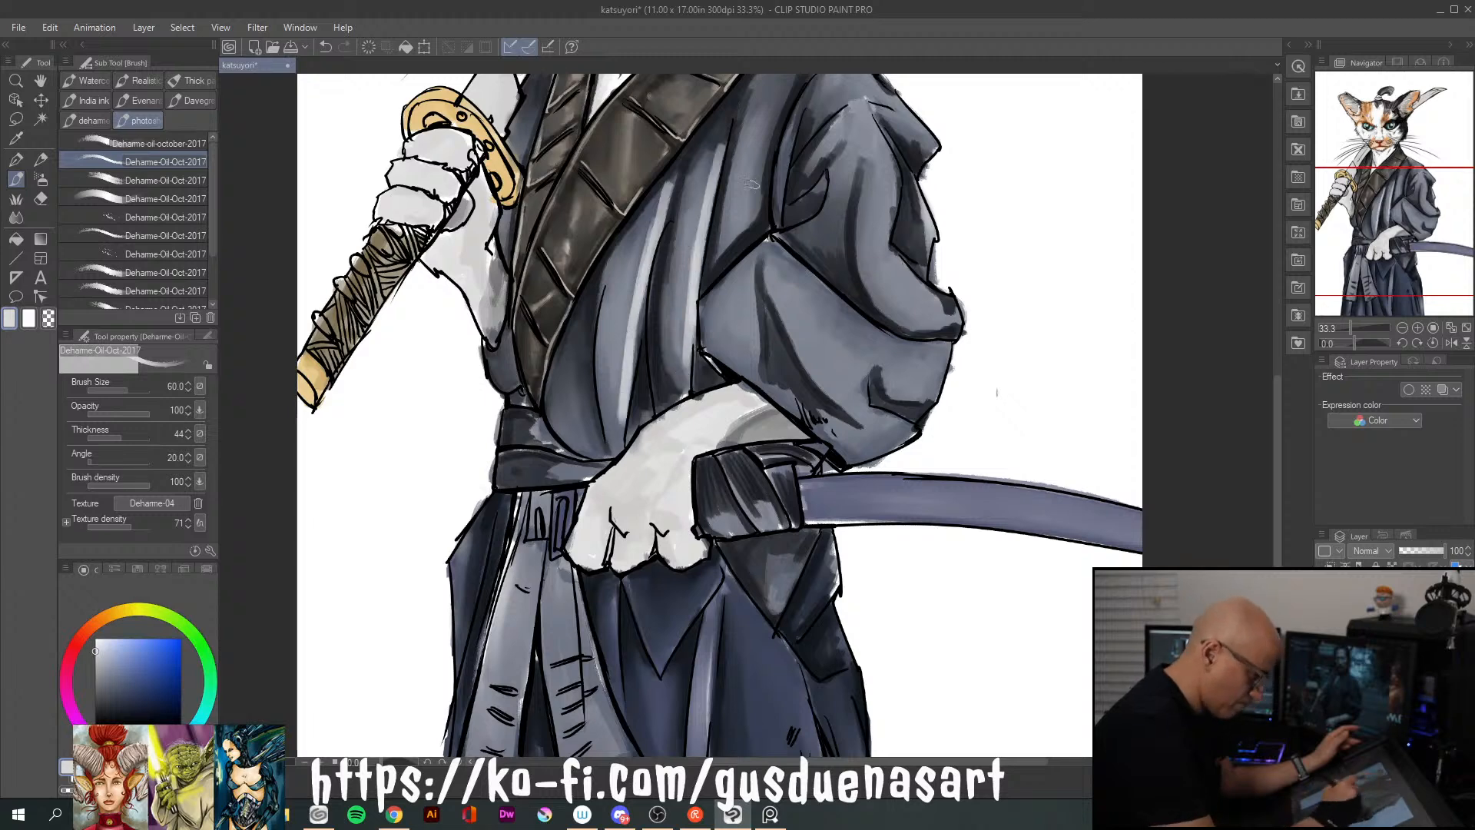
Add pale blue-gray highlights to the chest fold beside the sleeve, the sleeve's folds and cuff, and the fold beside the lower collar
mouse_move(785, 88)
mouse_down()
mouse_move(753, 209)
mouse_move(792, 326)
mouse_move(866, 418)
mouse_up()
drag(802, 365, 859, 419)
mouse_move(880, 356)
mouse_down()
mouse_move(891, 395)
mouse_move(927, 394)
mouse_up()
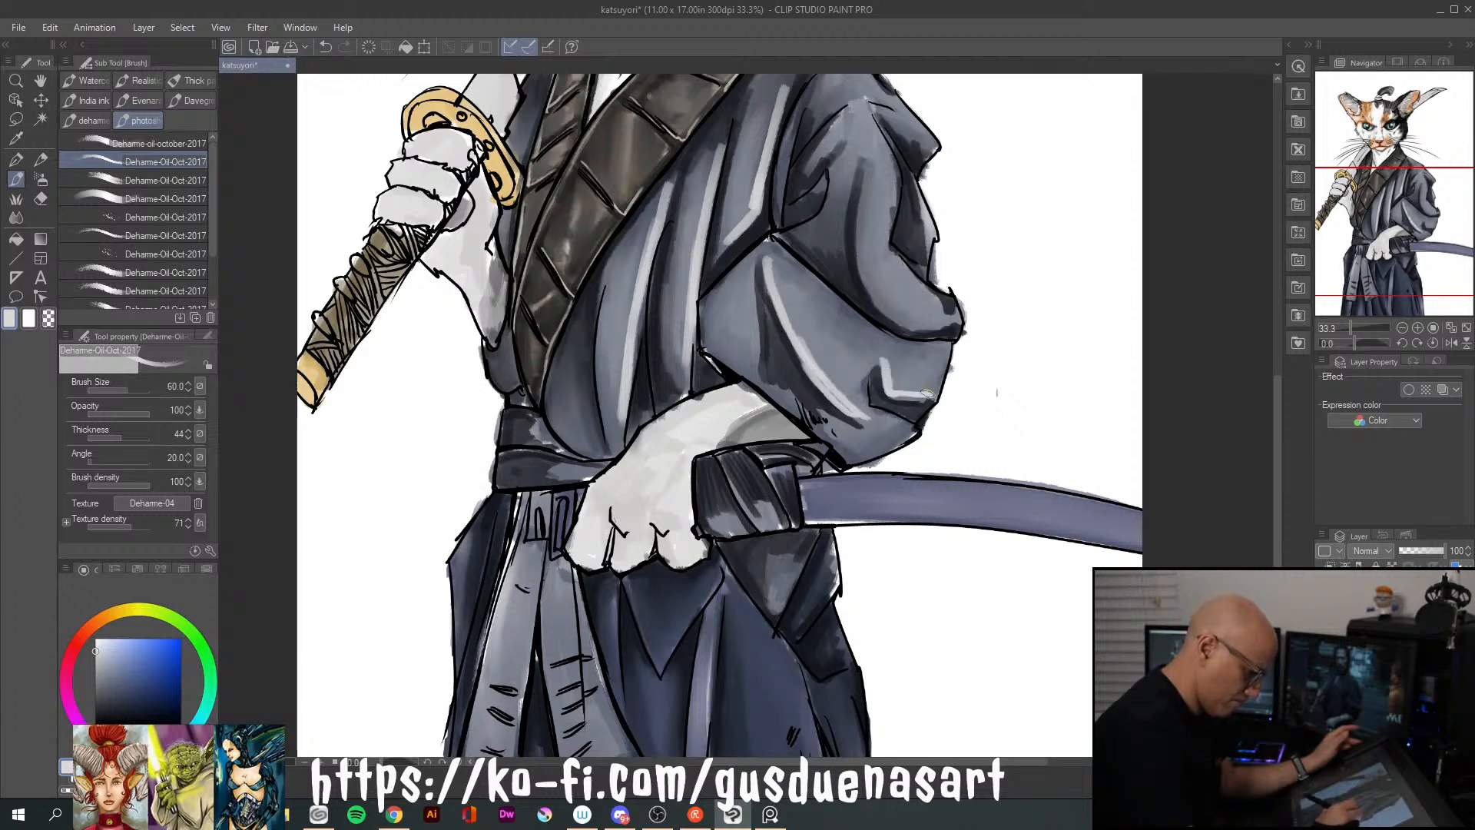
mouse_move(864, 166)
mouse_down()
mouse_move(887, 307)
mouse_move(913, 323)
mouse_up()
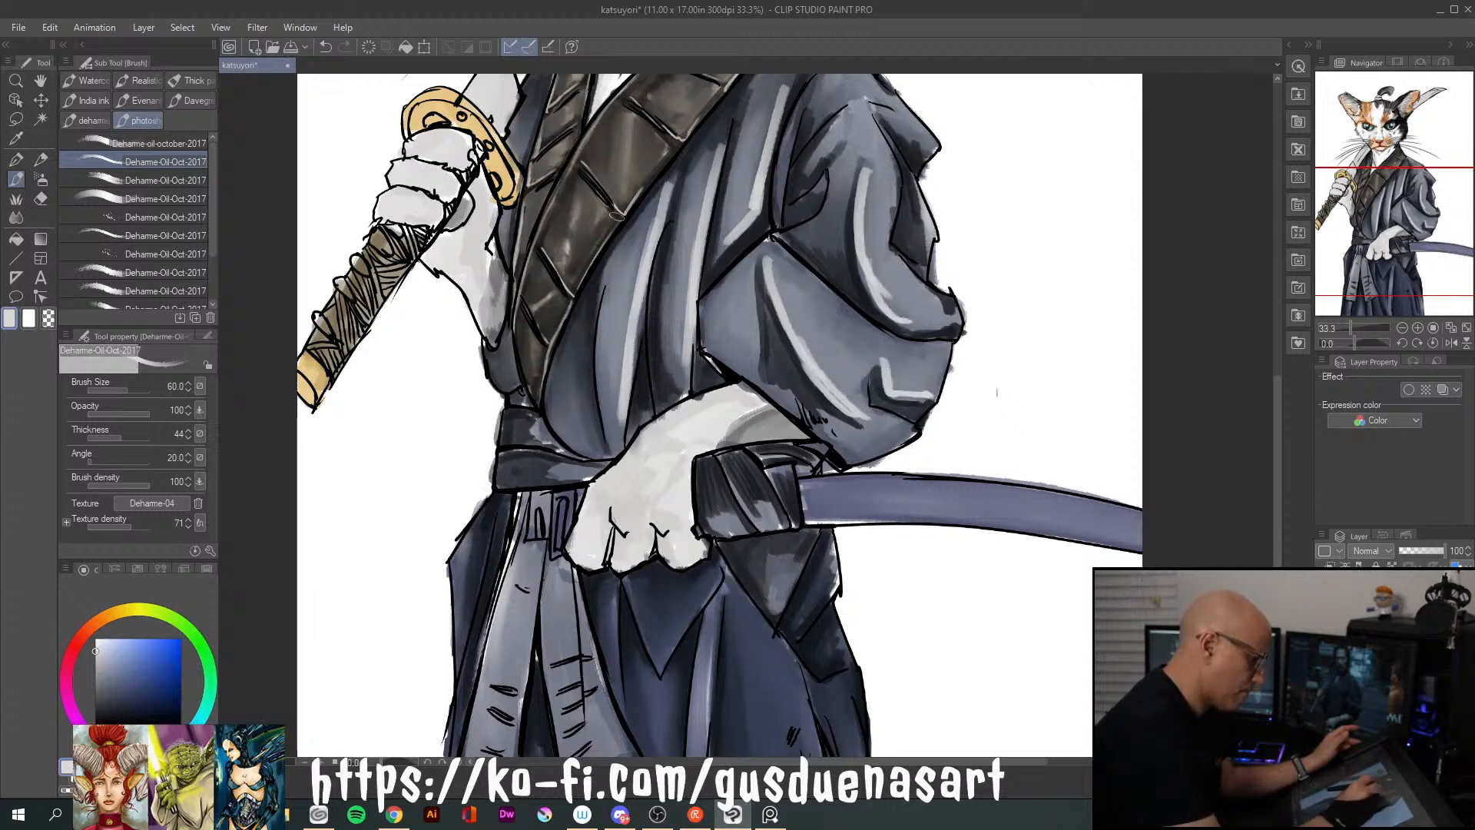
mouse_move(568, 344)
mouse_down()
mouse_move(556, 384)
mouse_move(563, 361)
mouse_move(588, 453)
mouse_up()
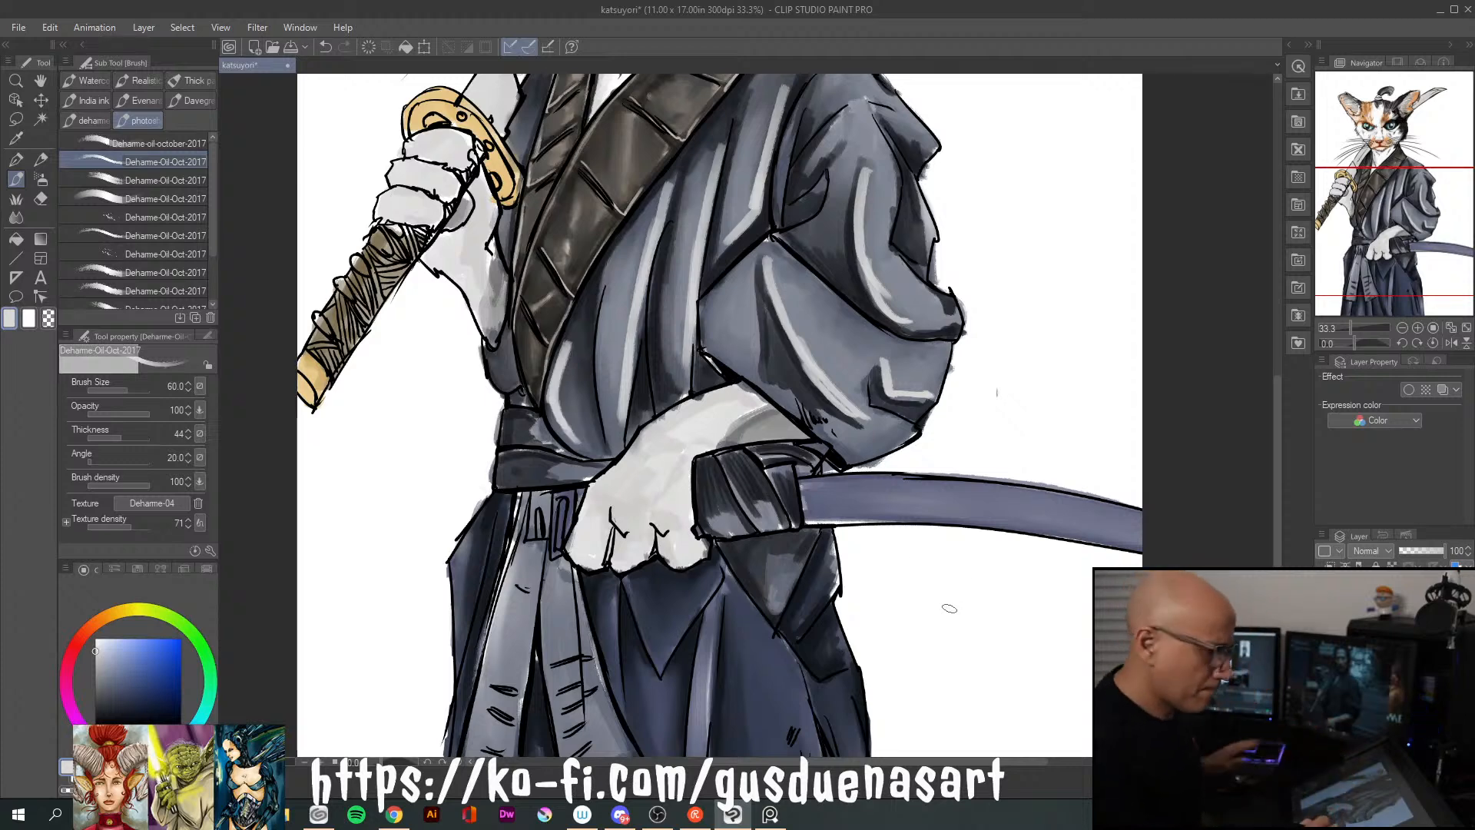
Blend the pale highlights on the kimono's front folds into the cloth with the Blend tool at size 50
drag(1012, 346, 960, 500)
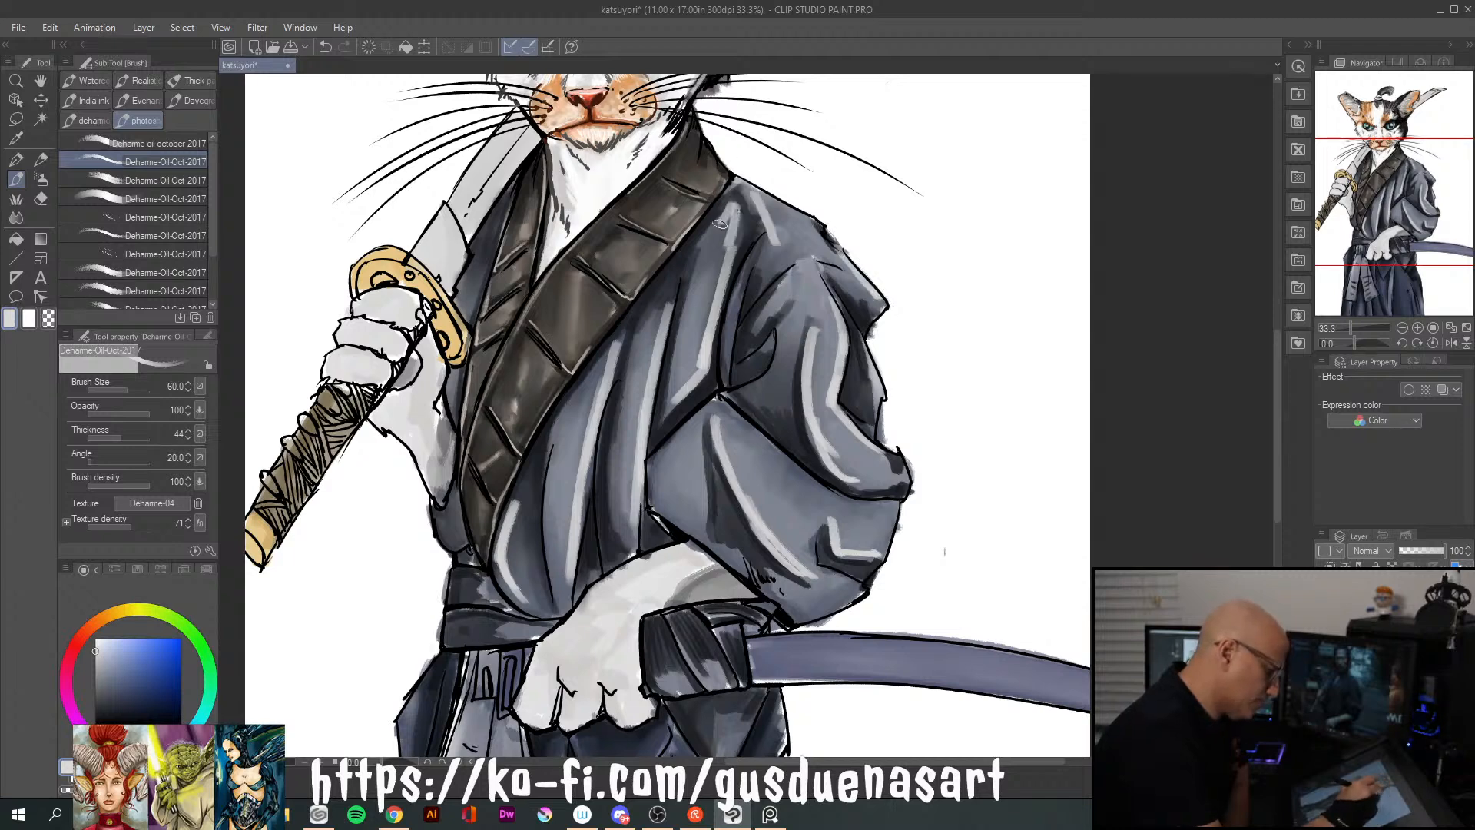
click(18, 219)
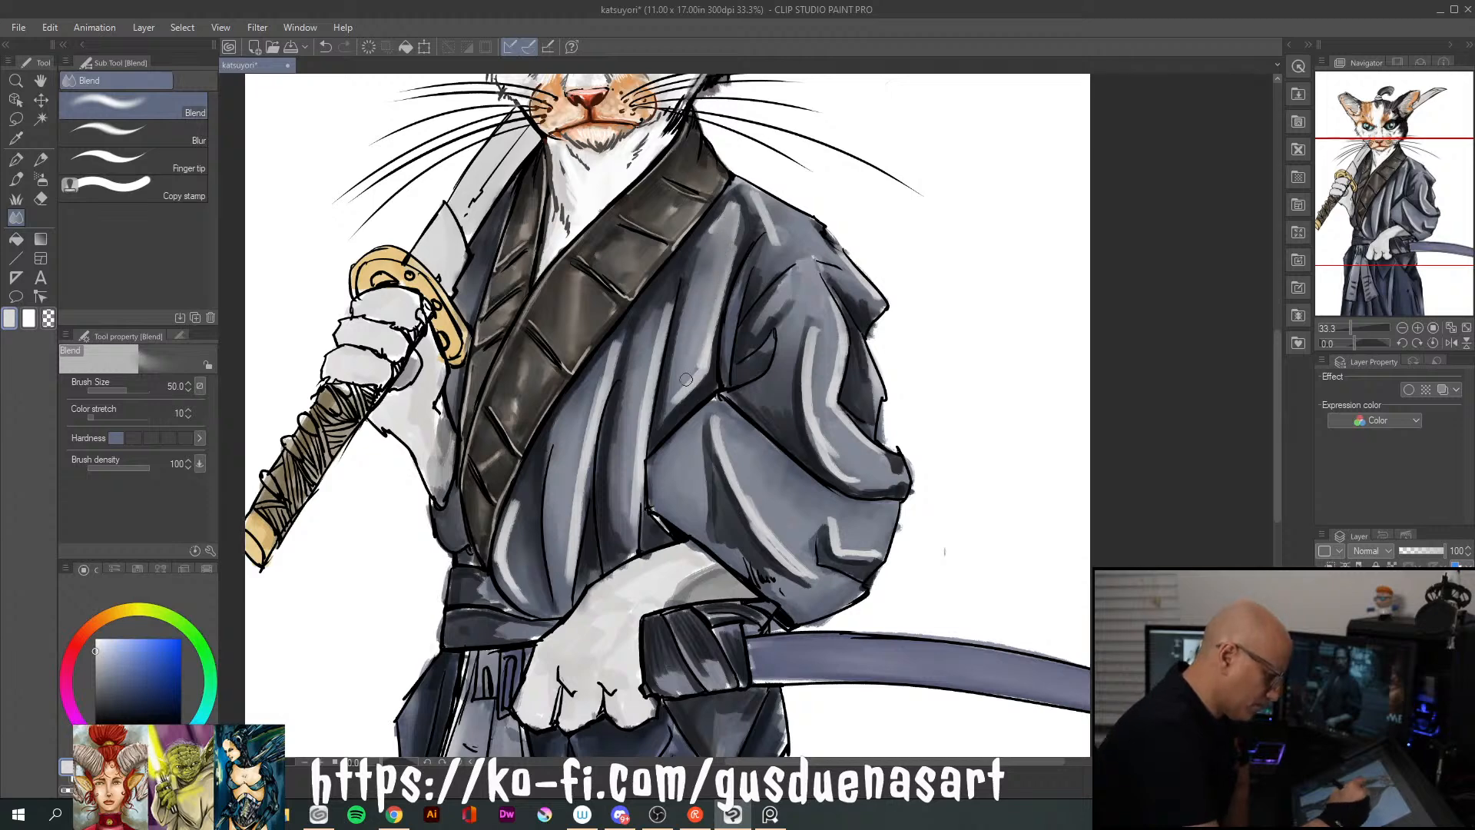
drag(666, 310, 627, 528)
mouse_move(615, 347)
mouse_down()
mouse_move(565, 540)
mouse_move(507, 518)
mouse_move(504, 556)
mouse_move(520, 505)
mouse_move(532, 606)
mouse_up()
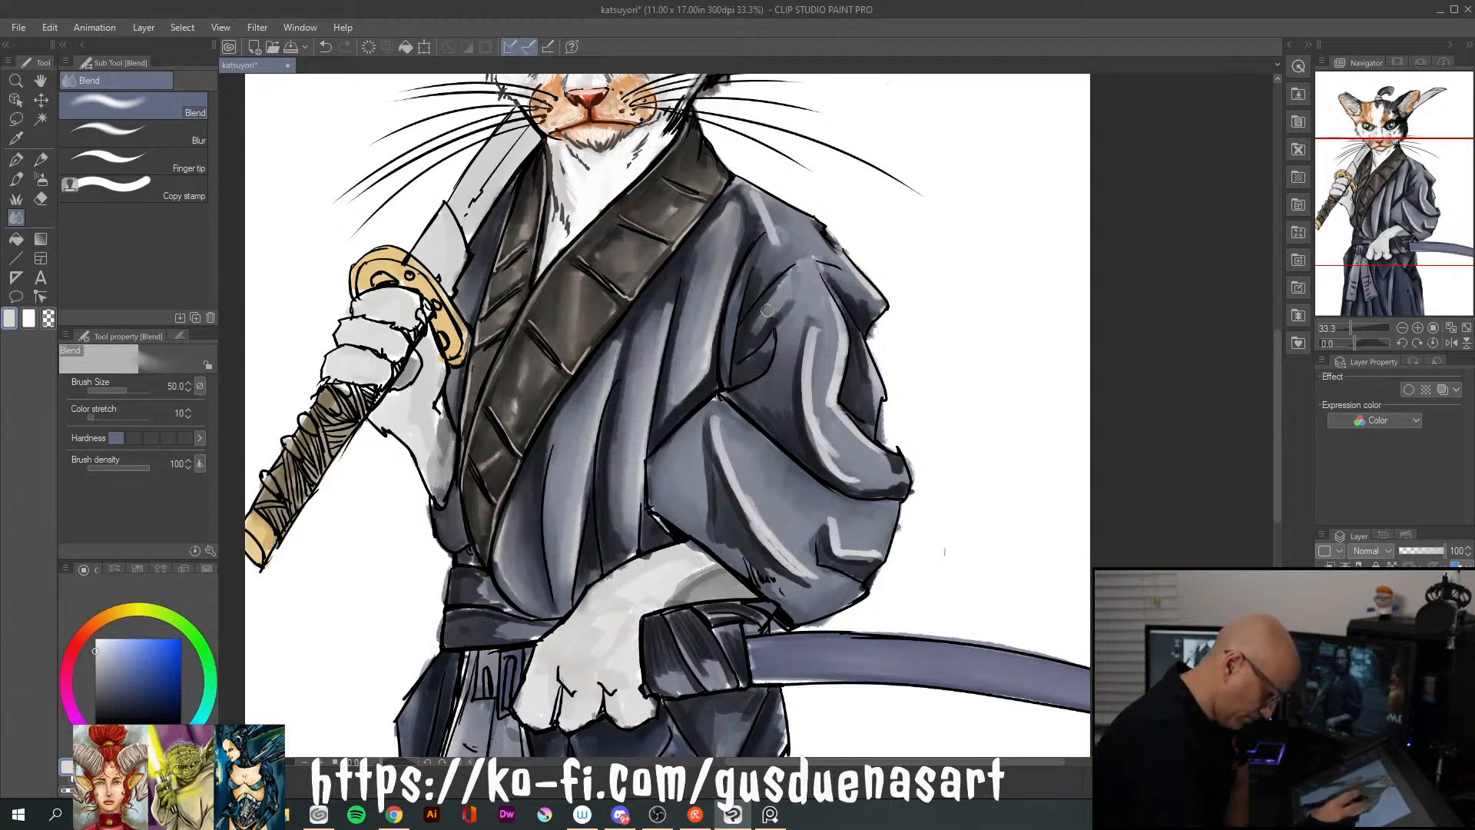
Blend the highlights and shadows along the lower sleeve's long fold, the cuff crease, and the upper sleeve's curved fold
mouse_move(717, 419)
mouse_down()
mouse_move(810, 574)
mouse_move(769, 558)
mouse_move(787, 586)
mouse_move(762, 576)
mouse_move(714, 523)
mouse_up()
drag(708, 469, 701, 525)
drag(707, 441, 706, 505)
drag(743, 563, 787, 596)
drag(825, 469, 855, 568)
drag(813, 520, 799, 560)
mouse_move(820, 424)
mouse_down()
mouse_move(820, 321)
mouse_move(833, 323)
mouse_move(834, 361)
mouse_move(835, 335)
mouse_move(838, 347)
mouse_move(828, 401)
mouse_move(882, 460)
mouse_up()
mouse_move(808, 320)
mouse_down()
mouse_move(826, 378)
mouse_move(822, 334)
mouse_move(814, 408)
mouse_up()
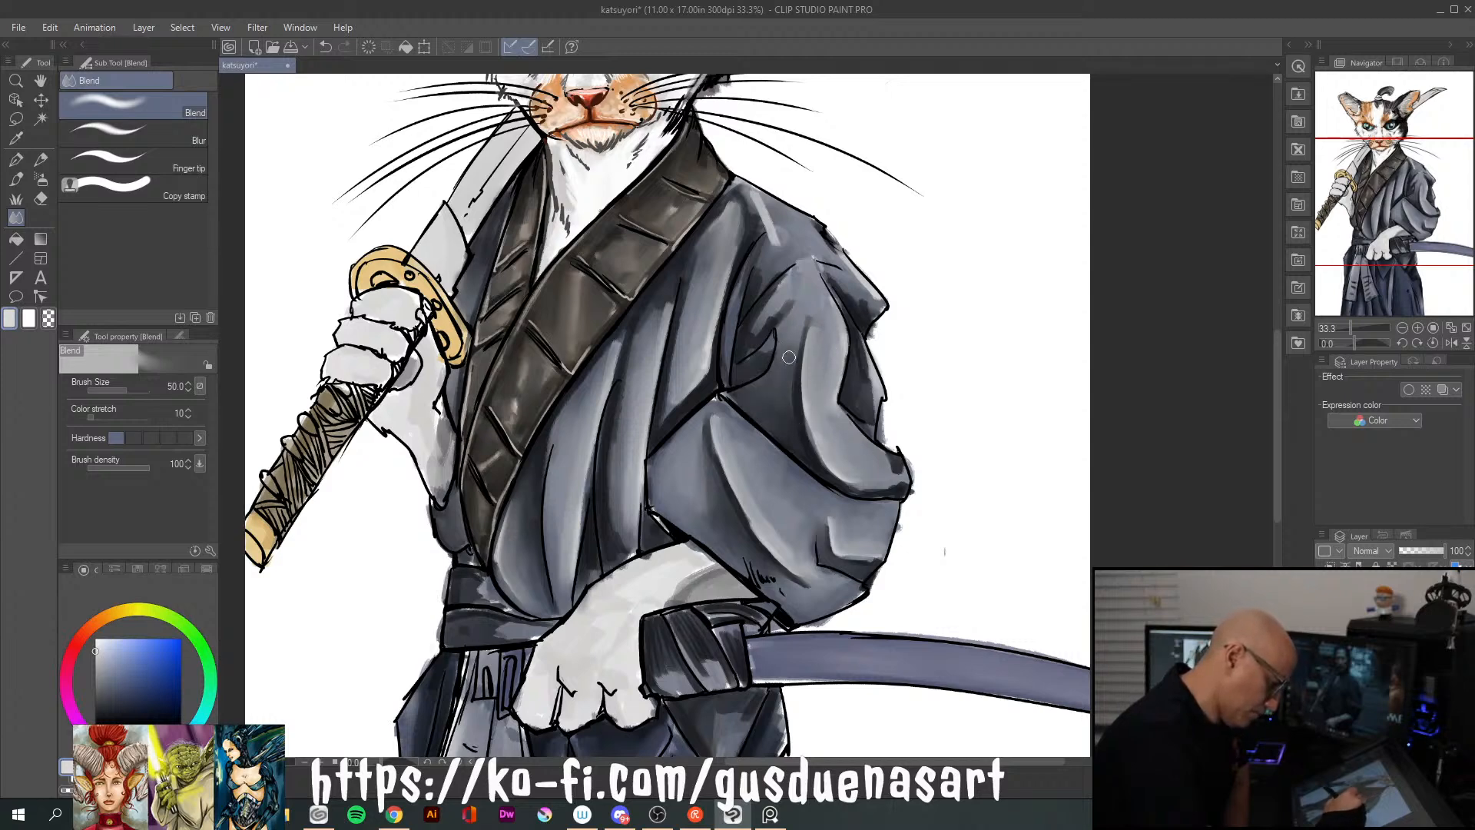
Smooth the shading on the shoulder, the upper sleeve's inner folds and outer edge, and the cuff
mouse_move(774, 315)
mouse_down()
mouse_move(798, 289)
mouse_move(759, 306)
mouse_move(791, 269)
mouse_move(756, 281)
mouse_up()
mouse_move(776, 197)
mouse_down()
mouse_move(800, 218)
mouse_move(757, 200)
mouse_move(781, 231)
mouse_move(751, 193)
mouse_move(727, 260)
mouse_move(731, 203)
mouse_move(708, 227)
mouse_move(741, 191)
mouse_move(765, 222)
mouse_move(734, 252)
mouse_move(713, 307)
mouse_move(690, 294)
mouse_move(668, 399)
mouse_move(708, 378)
mouse_move(662, 422)
mouse_move(725, 321)
mouse_move(709, 363)
mouse_move(750, 236)
mouse_up()
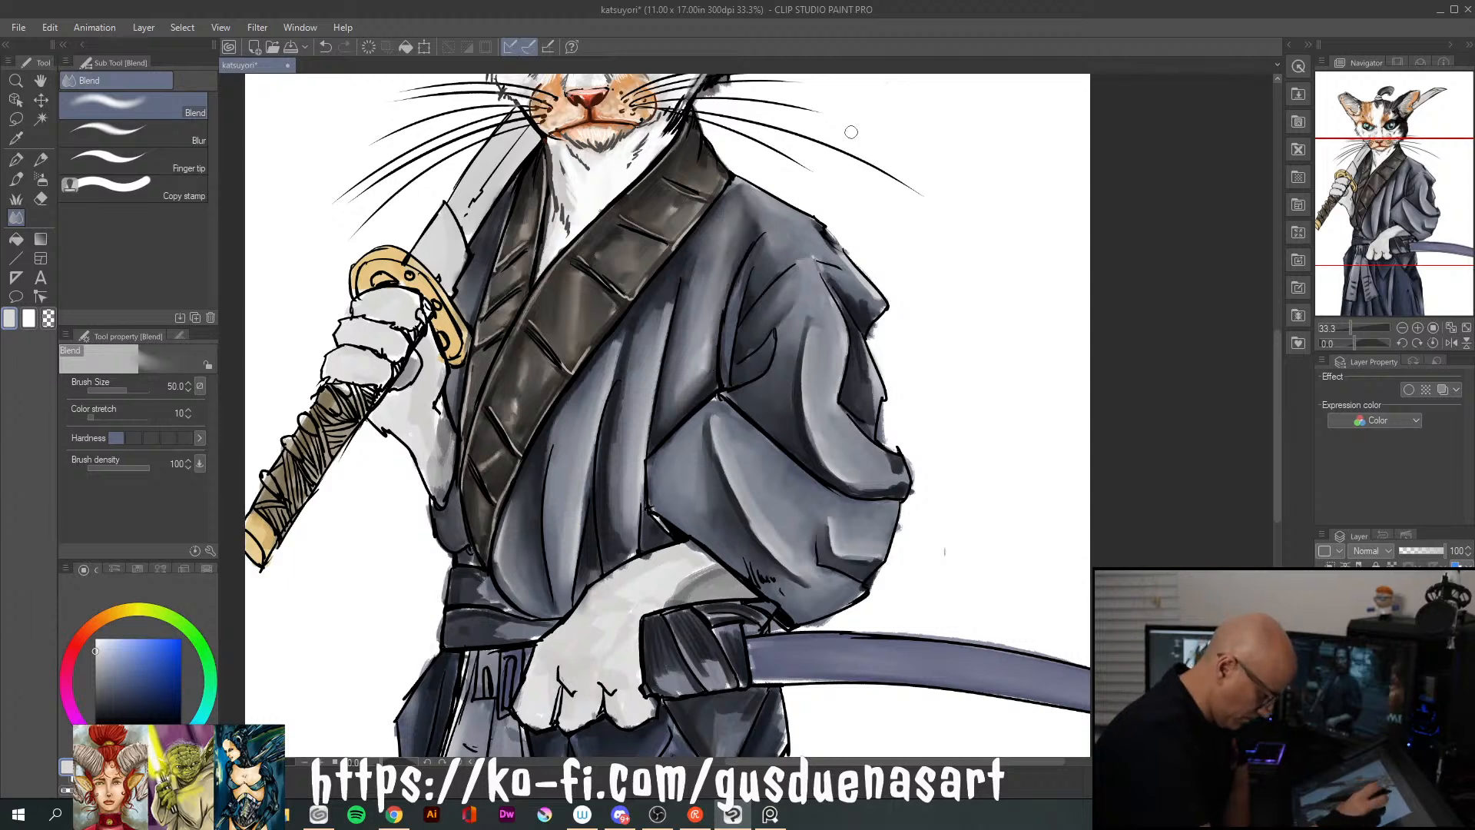
mouse_move(864, 344)
mouse_down()
mouse_move(873, 401)
mouse_move(858, 333)
mouse_move(868, 415)
mouse_move(848, 282)
mouse_move(878, 306)
mouse_move(830, 251)
mouse_move(874, 313)
mouse_up()
mouse_move(892, 468)
mouse_down()
mouse_move(868, 490)
mouse_move(898, 467)
mouse_up()
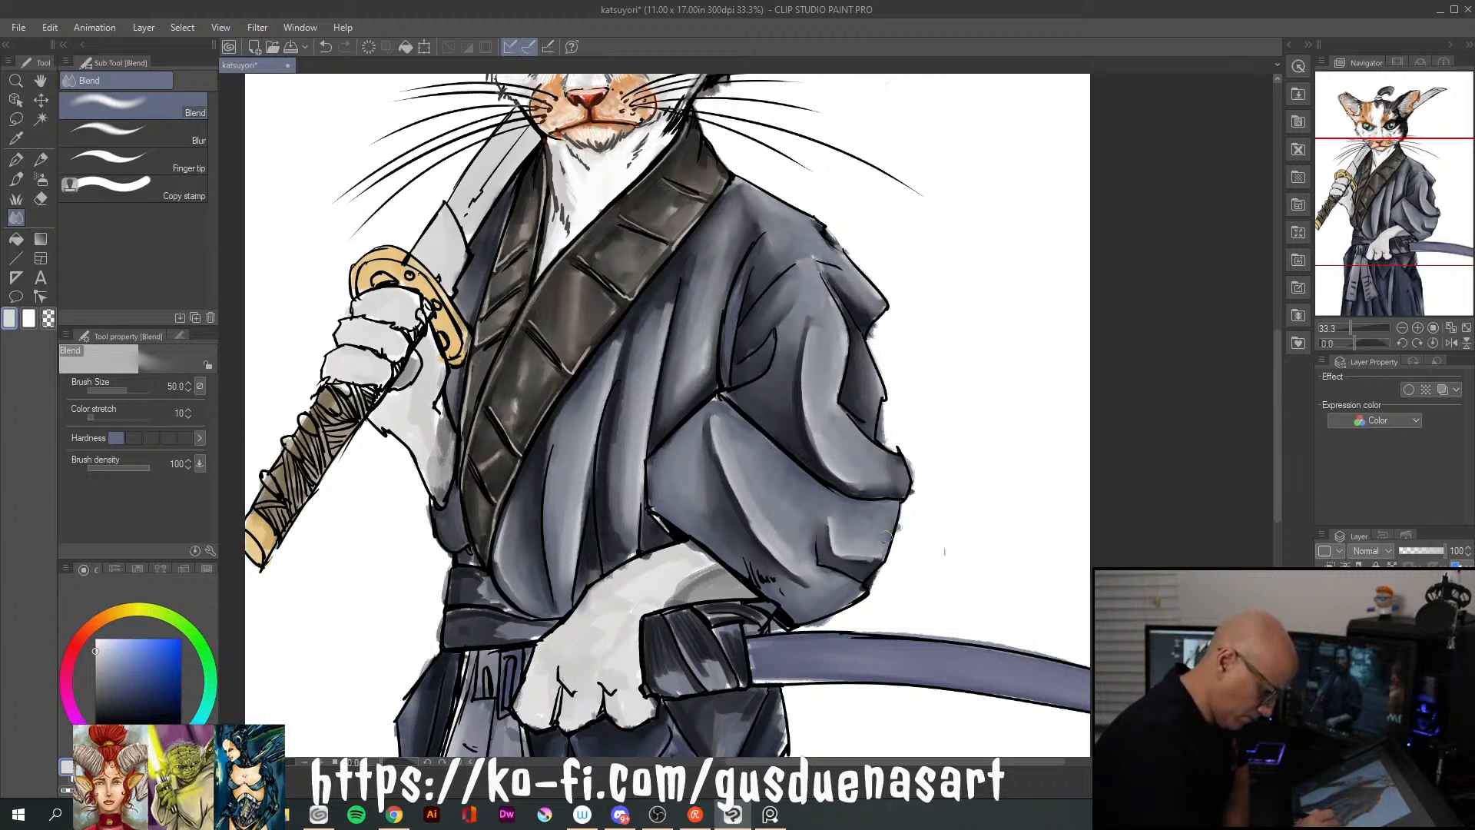
mouse_move(825, 512)
mouse_down()
mouse_move(854, 556)
mouse_move(900, 534)
mouse_up()
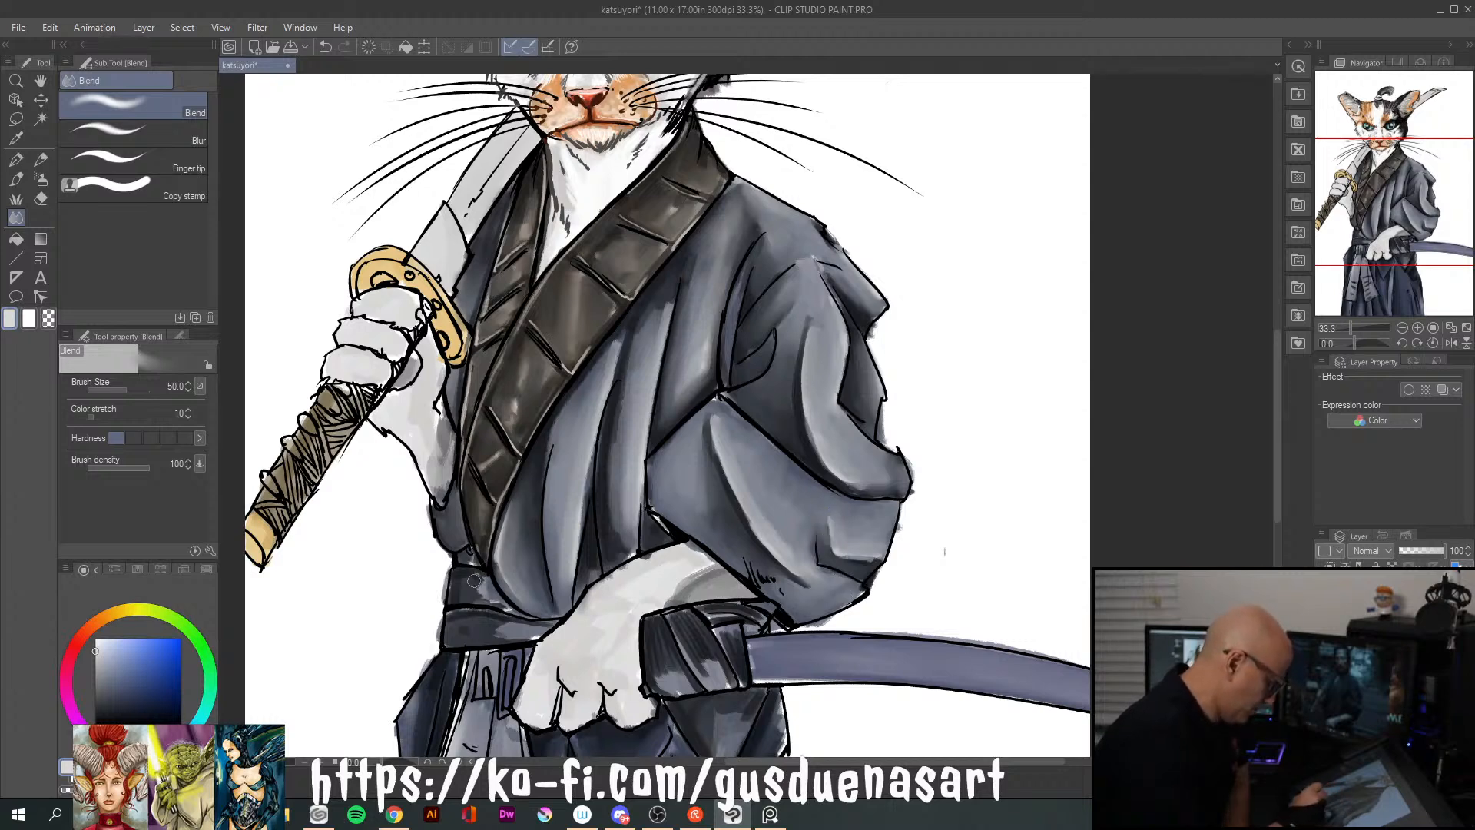
Blend the shadows on the waist belt and the scabbard's cloth wrap
mouse_move(520, 626)
mouse_down()
mouse_move(492, 629)
mouse_move(537, 640)
mouse_up()
mouse_move(675, 680)
mouse_down()
mouse_move(666, 669)
mouse_move(685, 684)
mouse_move(708, 662)
mouse_move(728, 681)
mouse_up()
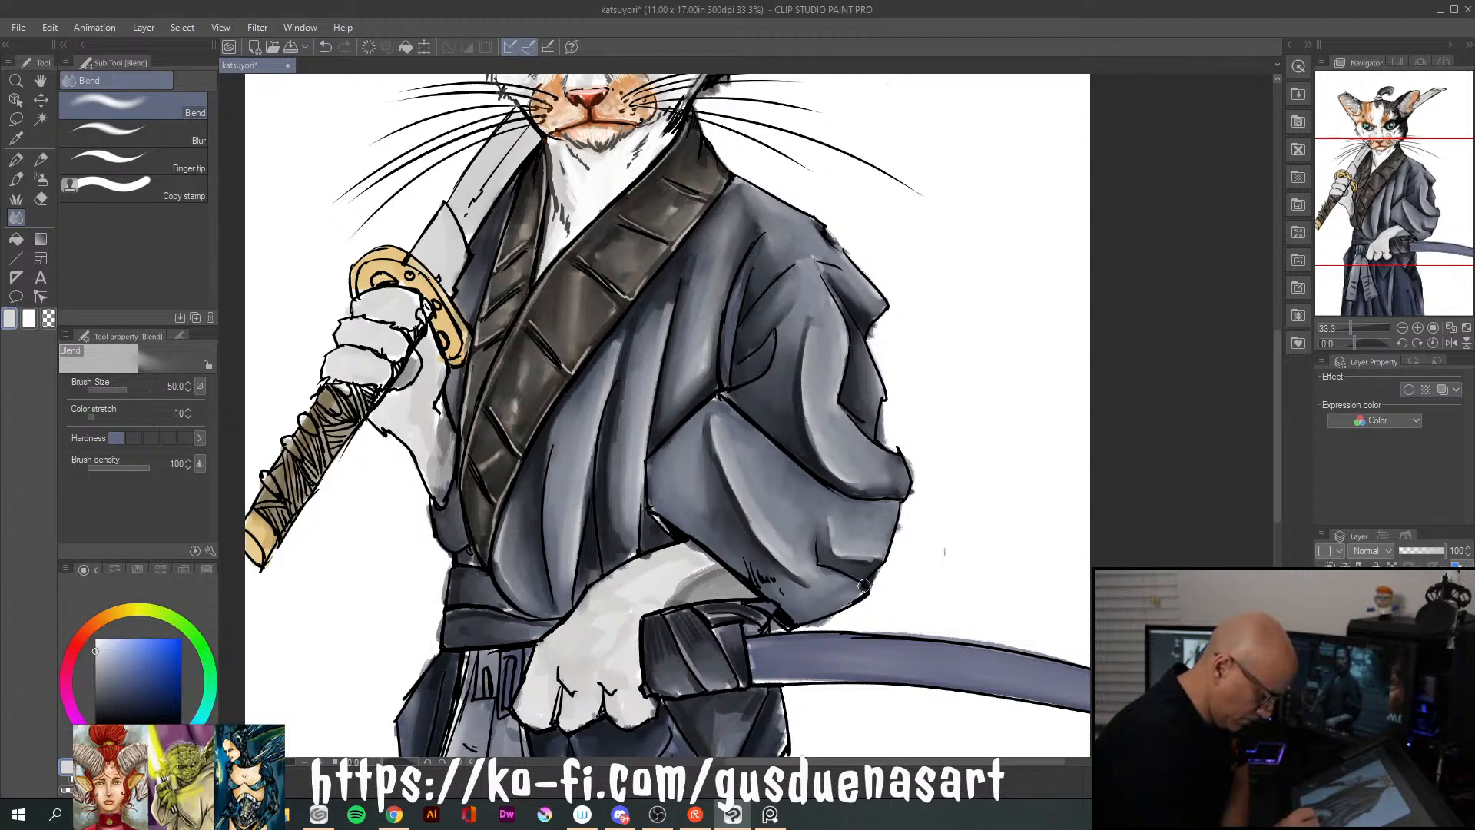
Paint pale highlights on the waist belt and the scabbard's cloth wrap with the oil brush at size 60
drag(1279, 440, 1286, 404)
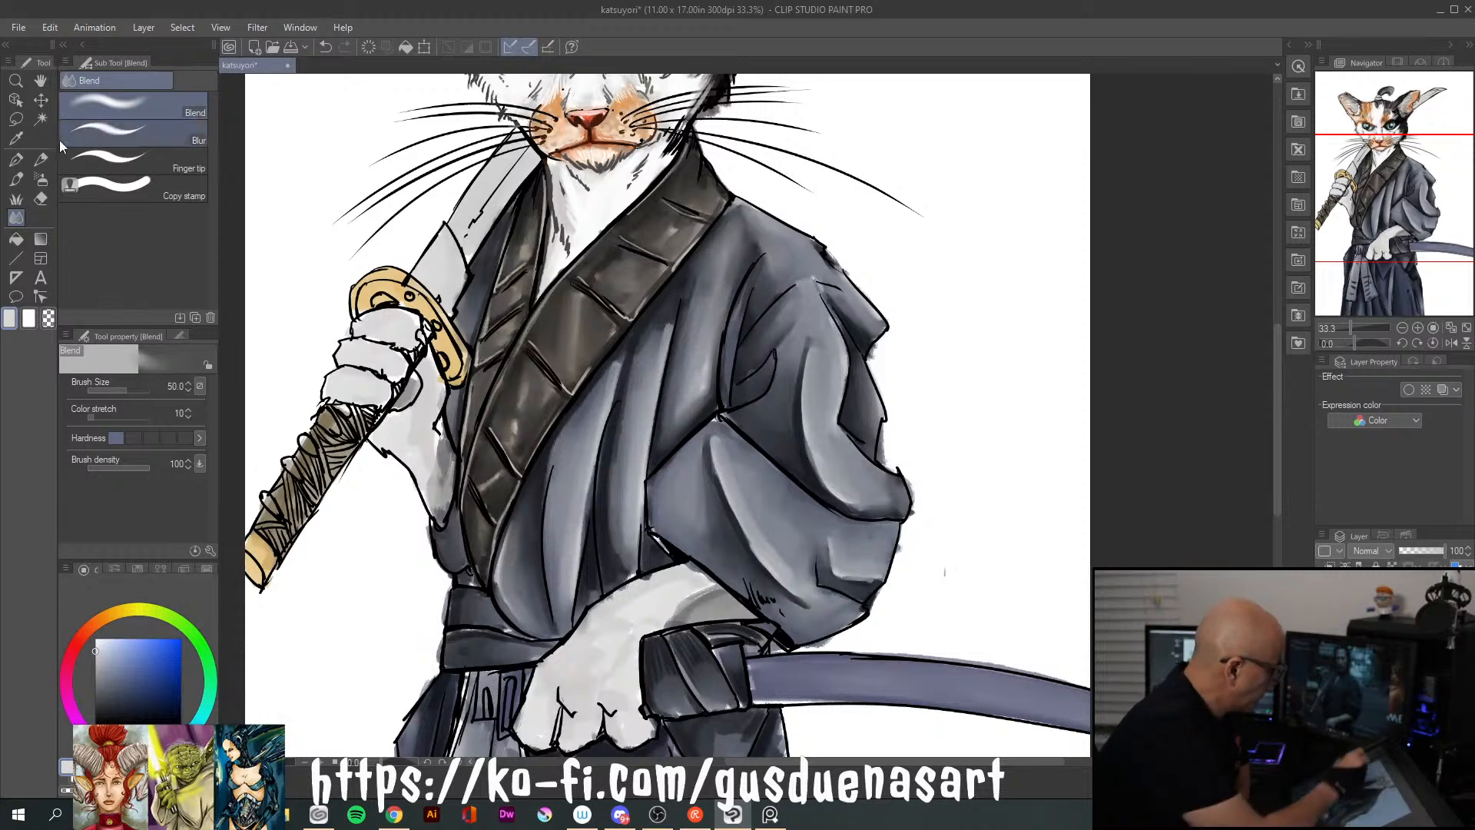
key(b)
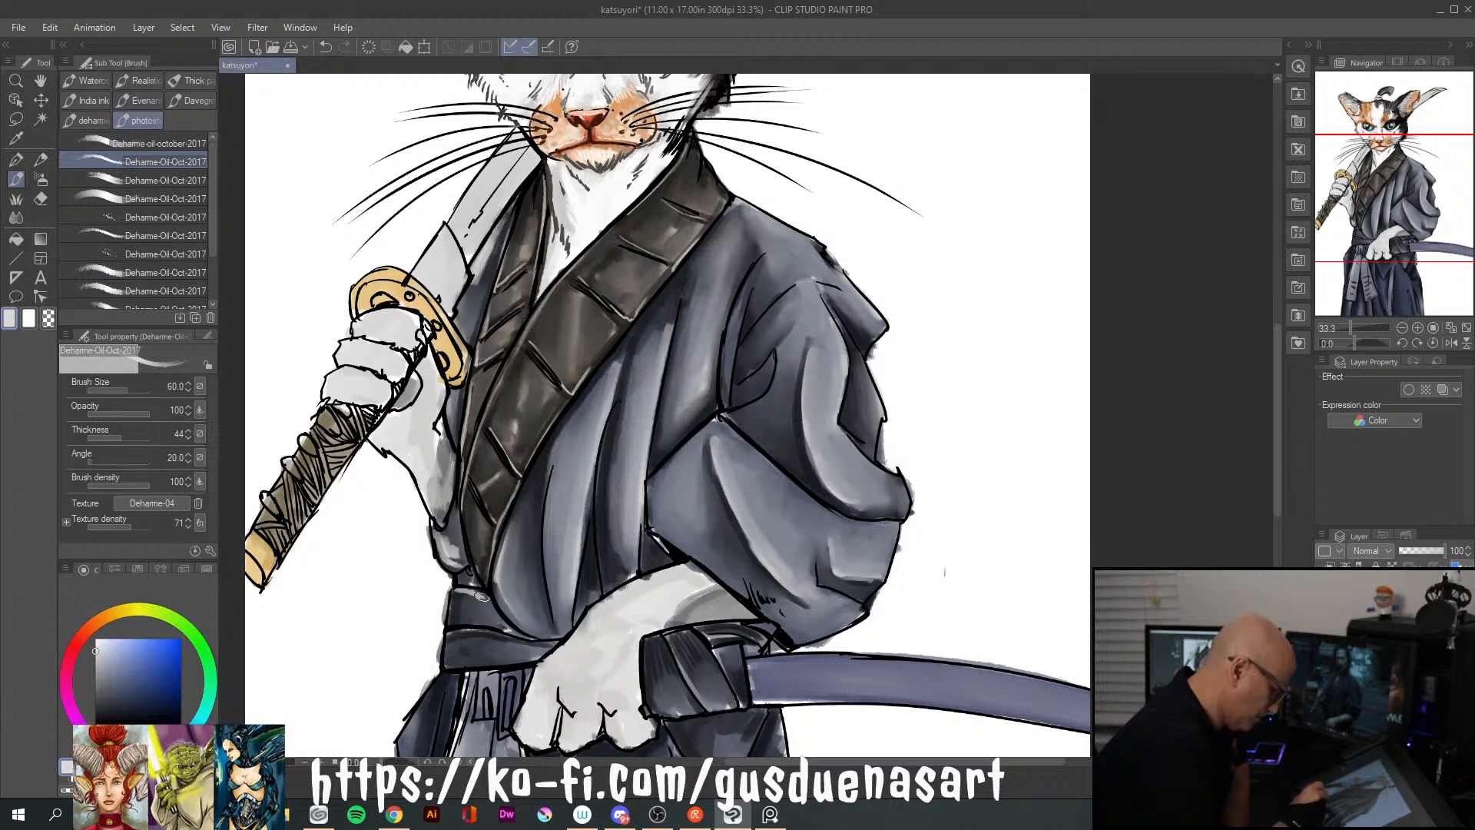
drag(464, 663, 548, 656)
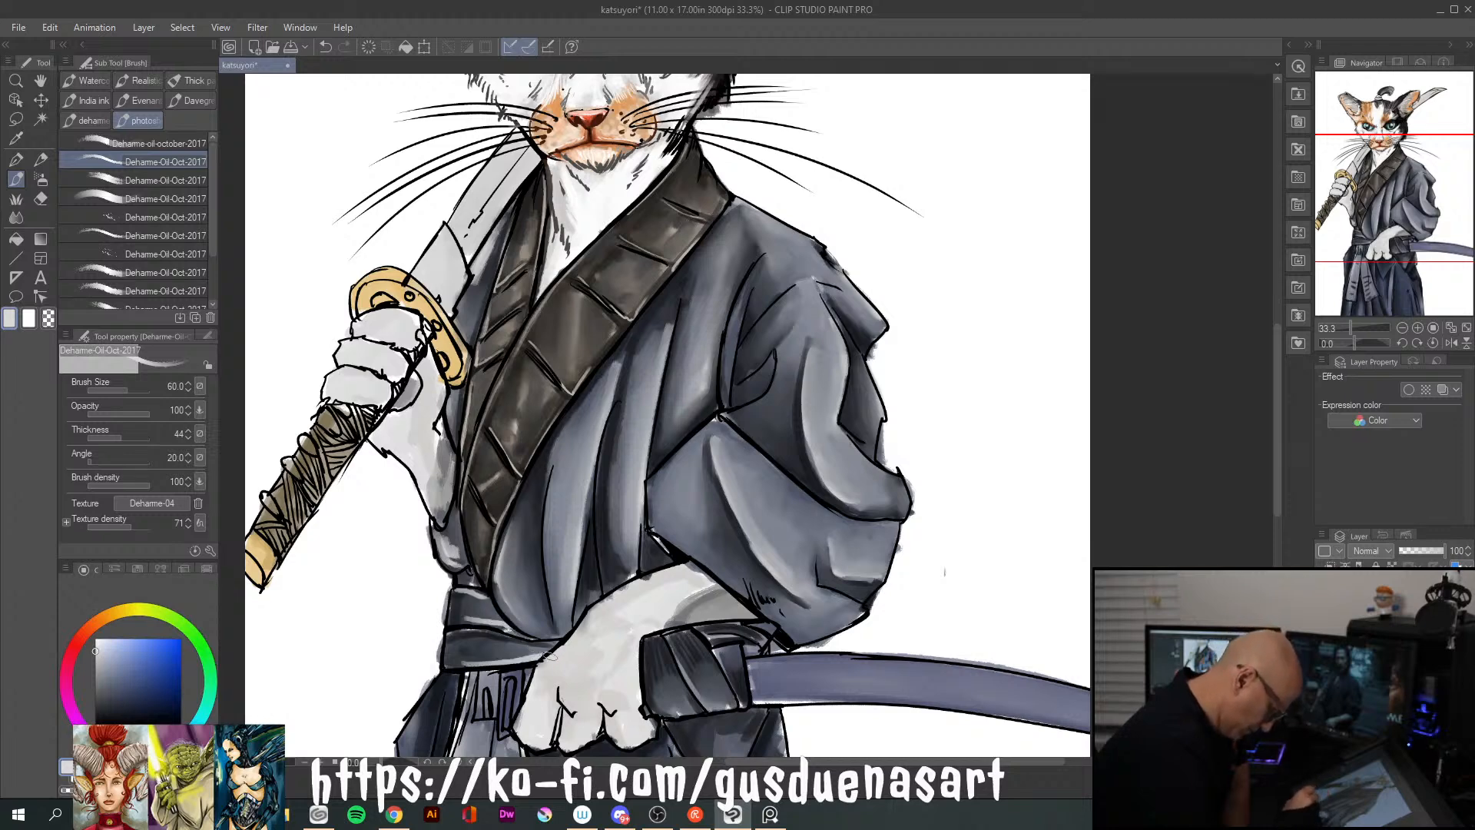
mouse_move(696, 638)
mouse_down()
mouse_move(744, 708)
mouse_move(709, 708)
mouse_up()
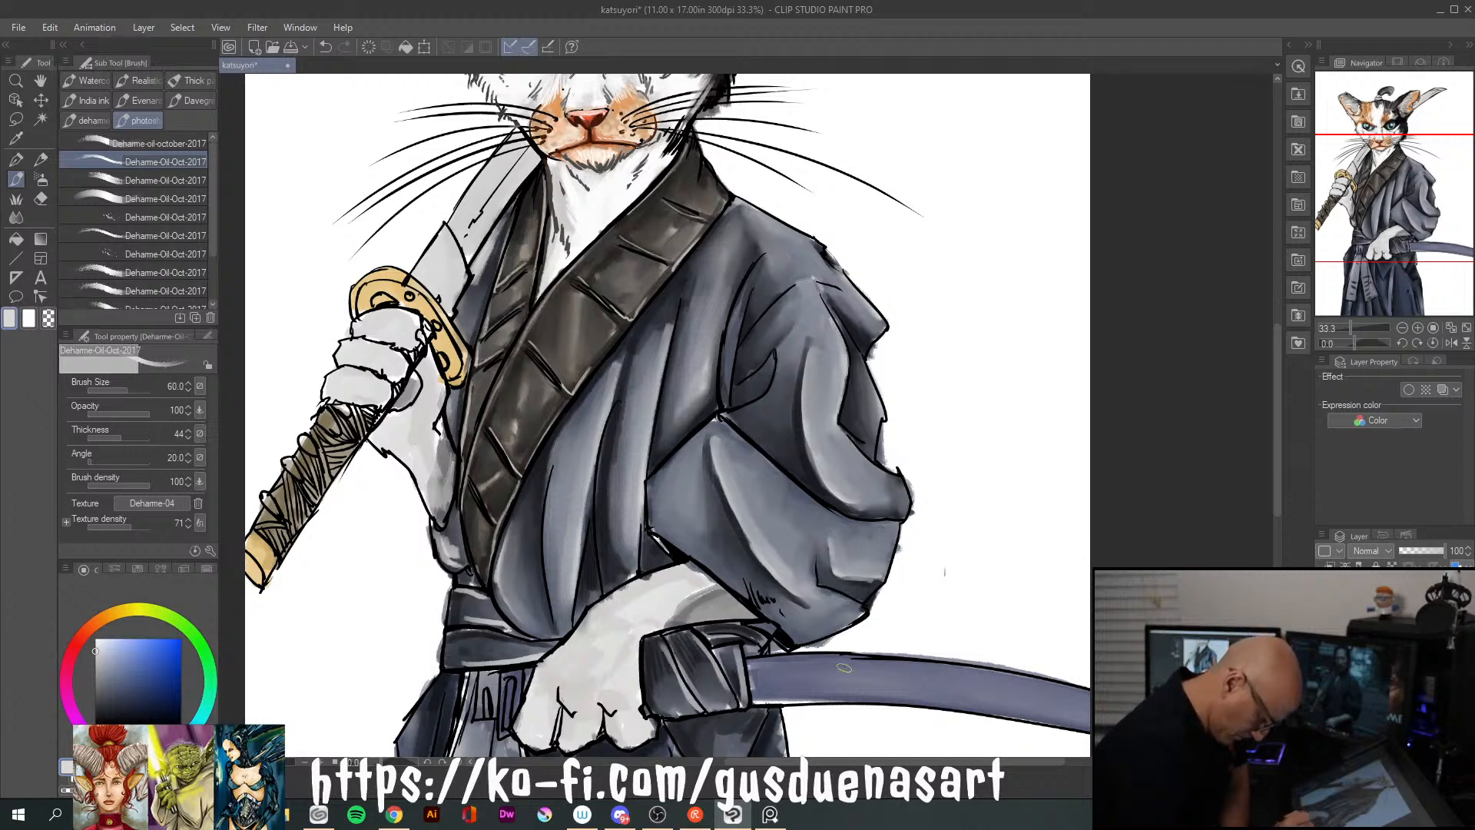
drag(713, 630, 772, 642)
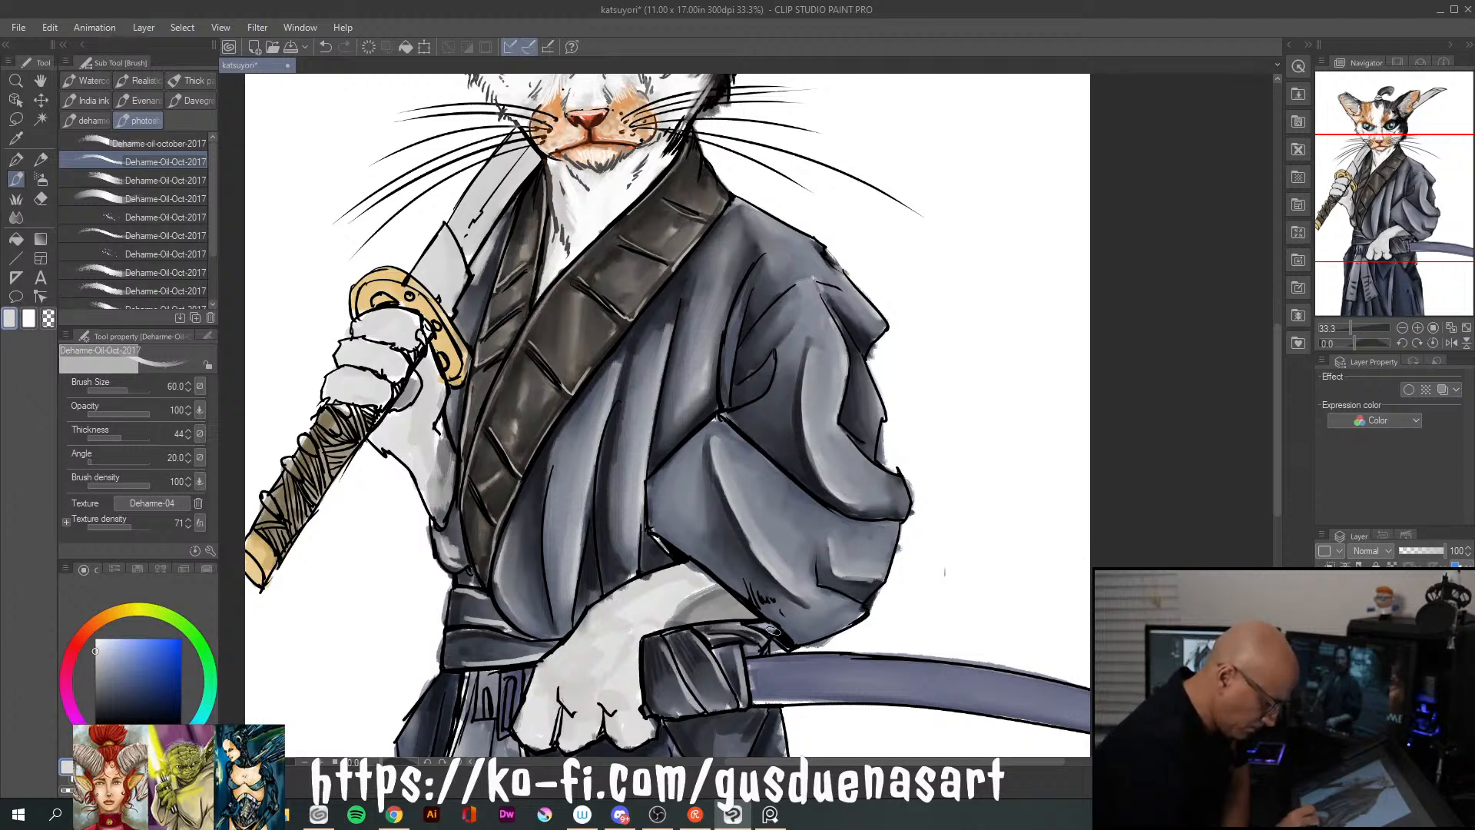
Blend the new highlights on the waist belt and the scabbard's cloth wrap with the Blend tool at size 50
click(16, 218)
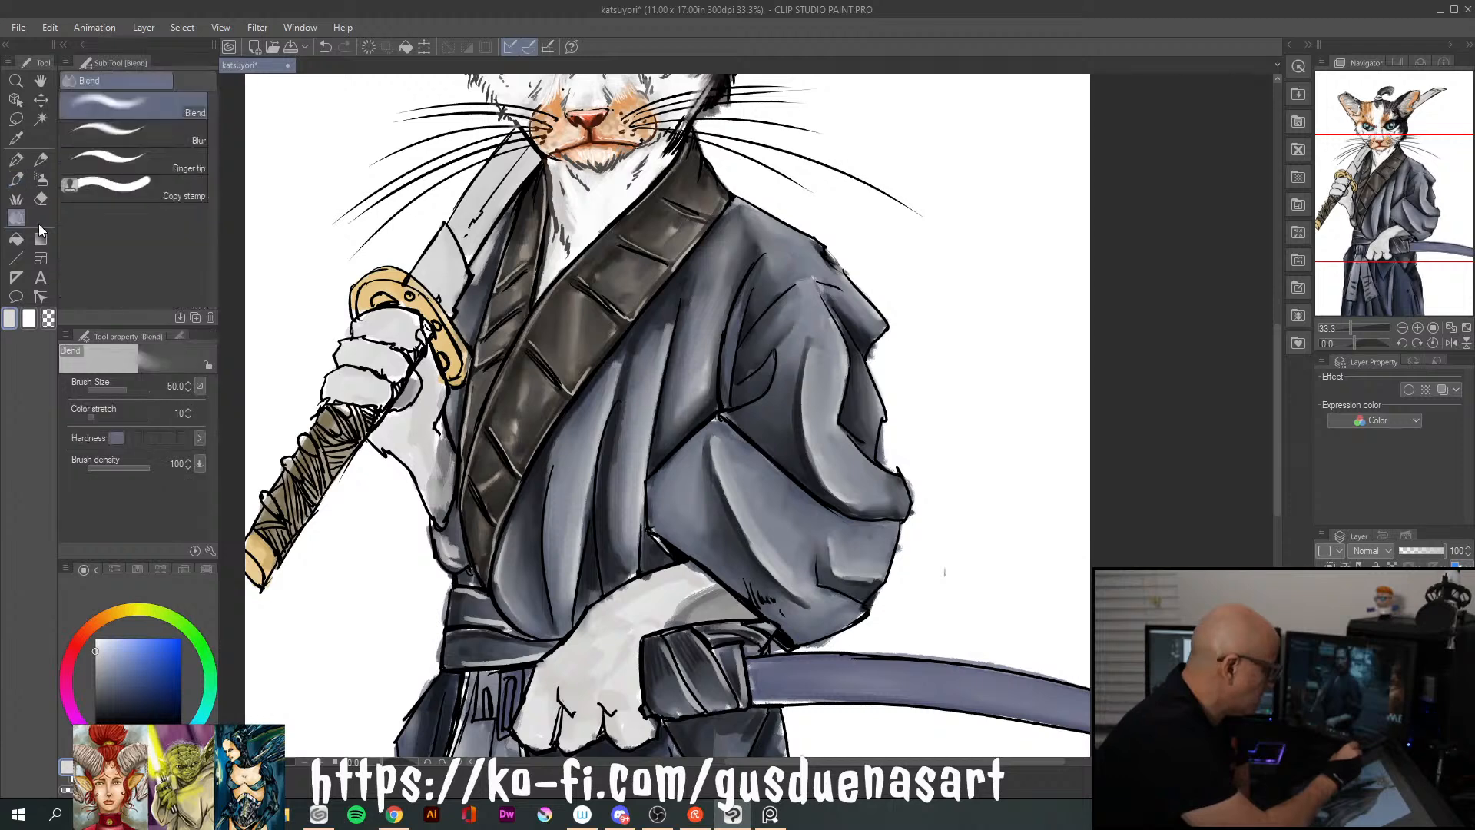
drag(471, 614, 483, 615)
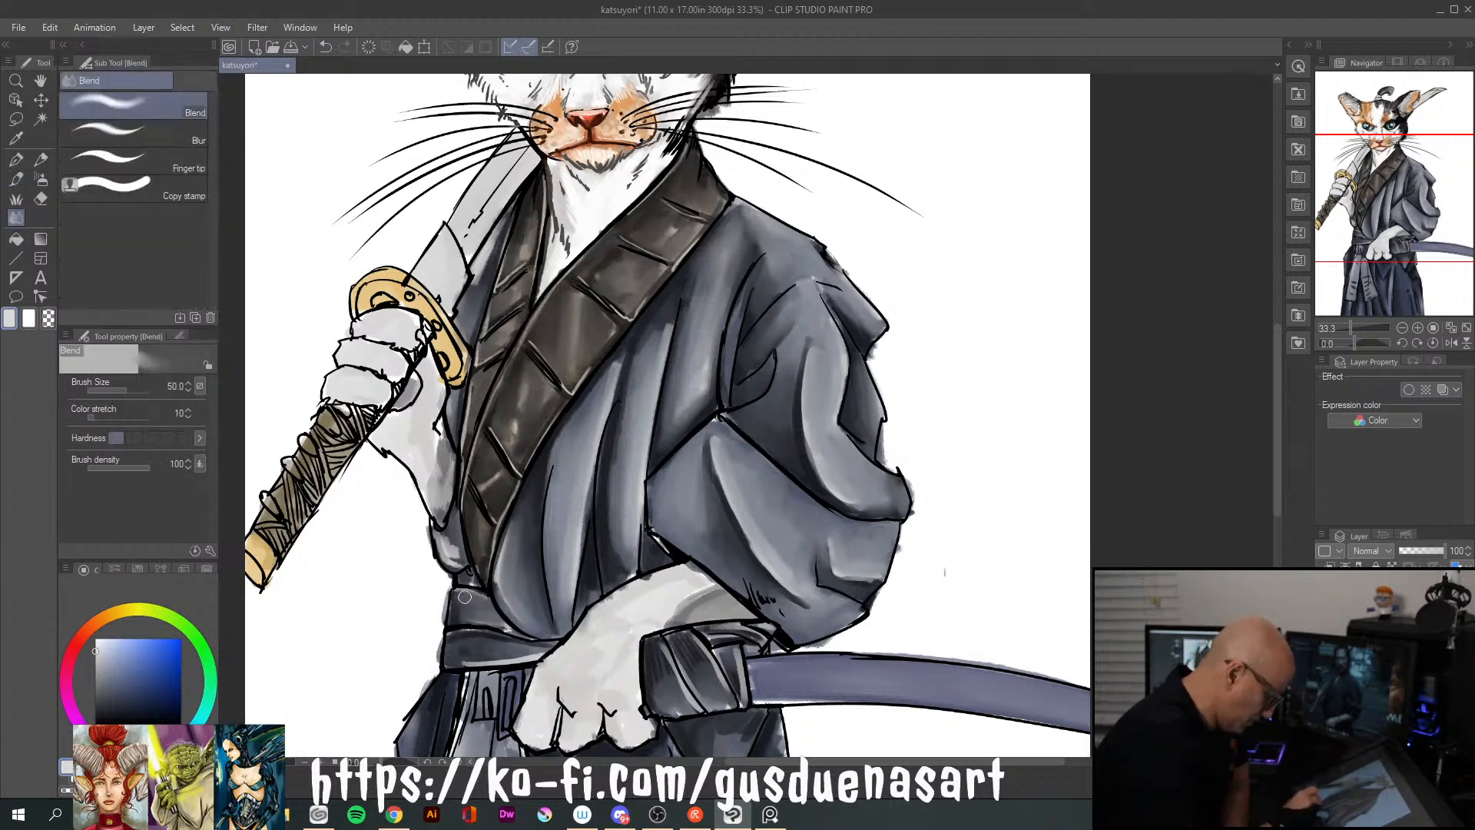
drag(457, 657, 530, 652)
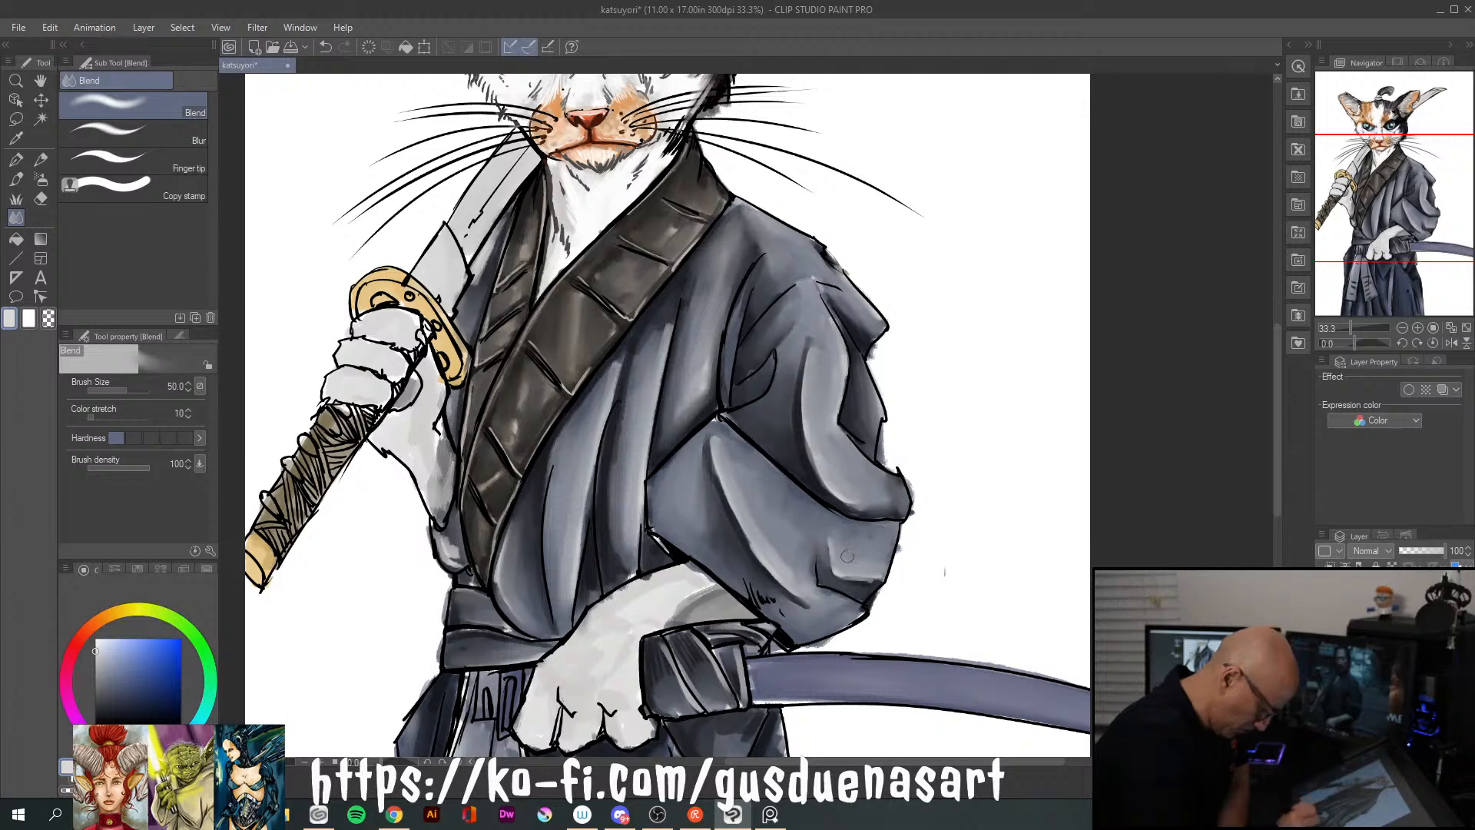
drag(665, 659, 691, 709)
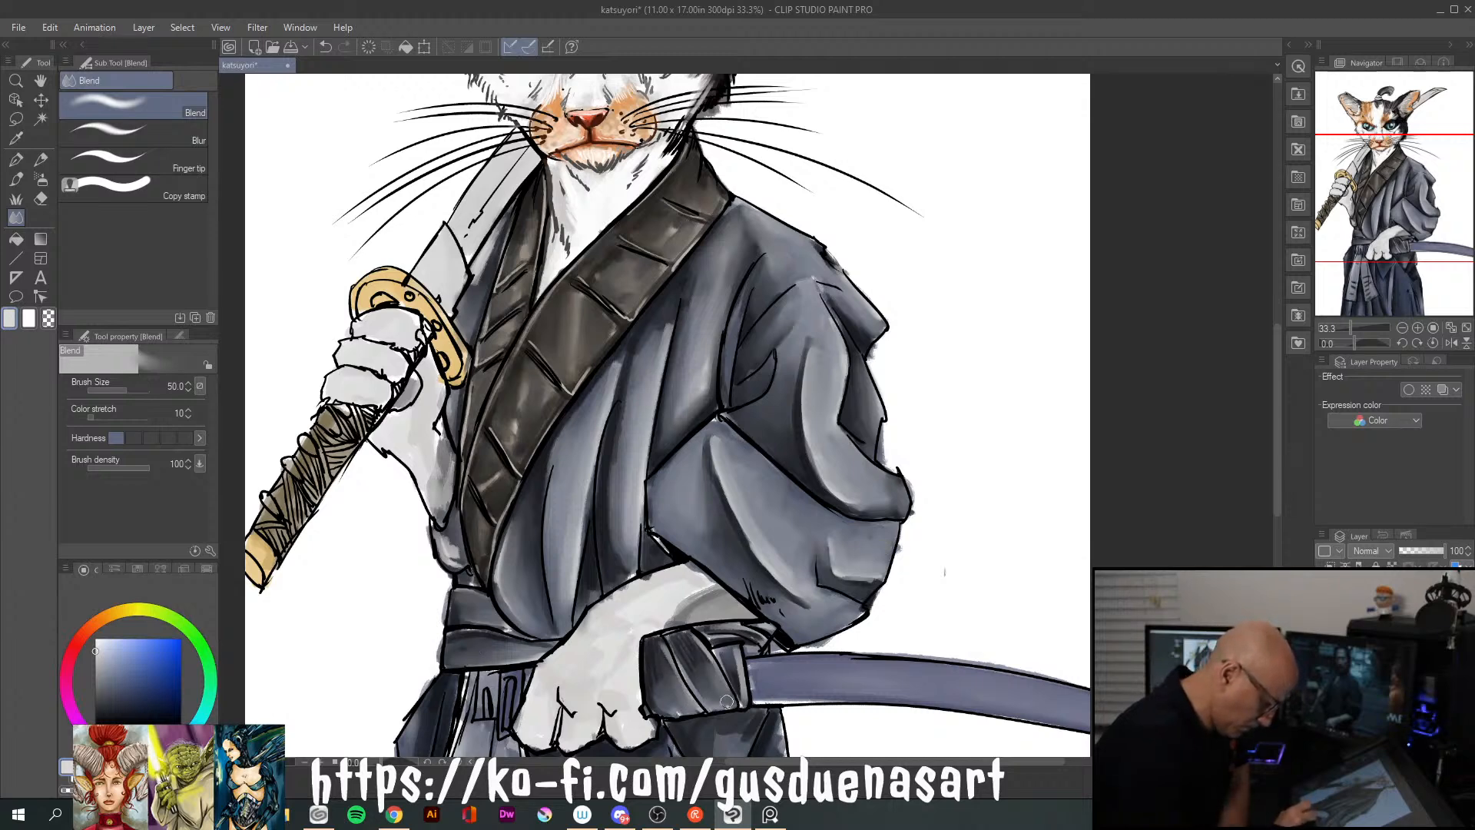
drag(742, 663, 734, 670)
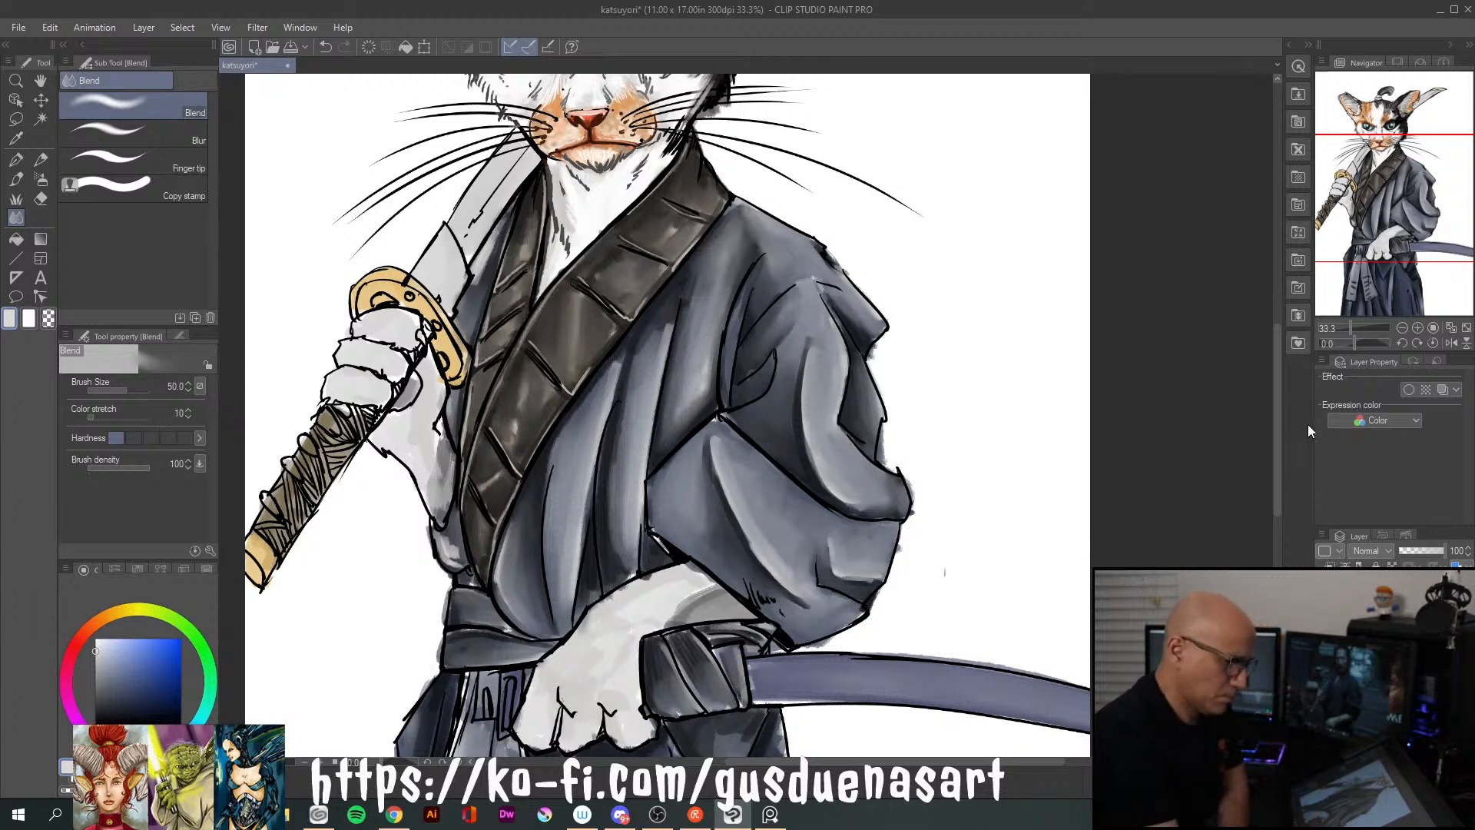
Paint fine near-white fur strokes on the cat's chin below the mouth with the oil brush at size 17
drag(1275, 453, 1255, 416)
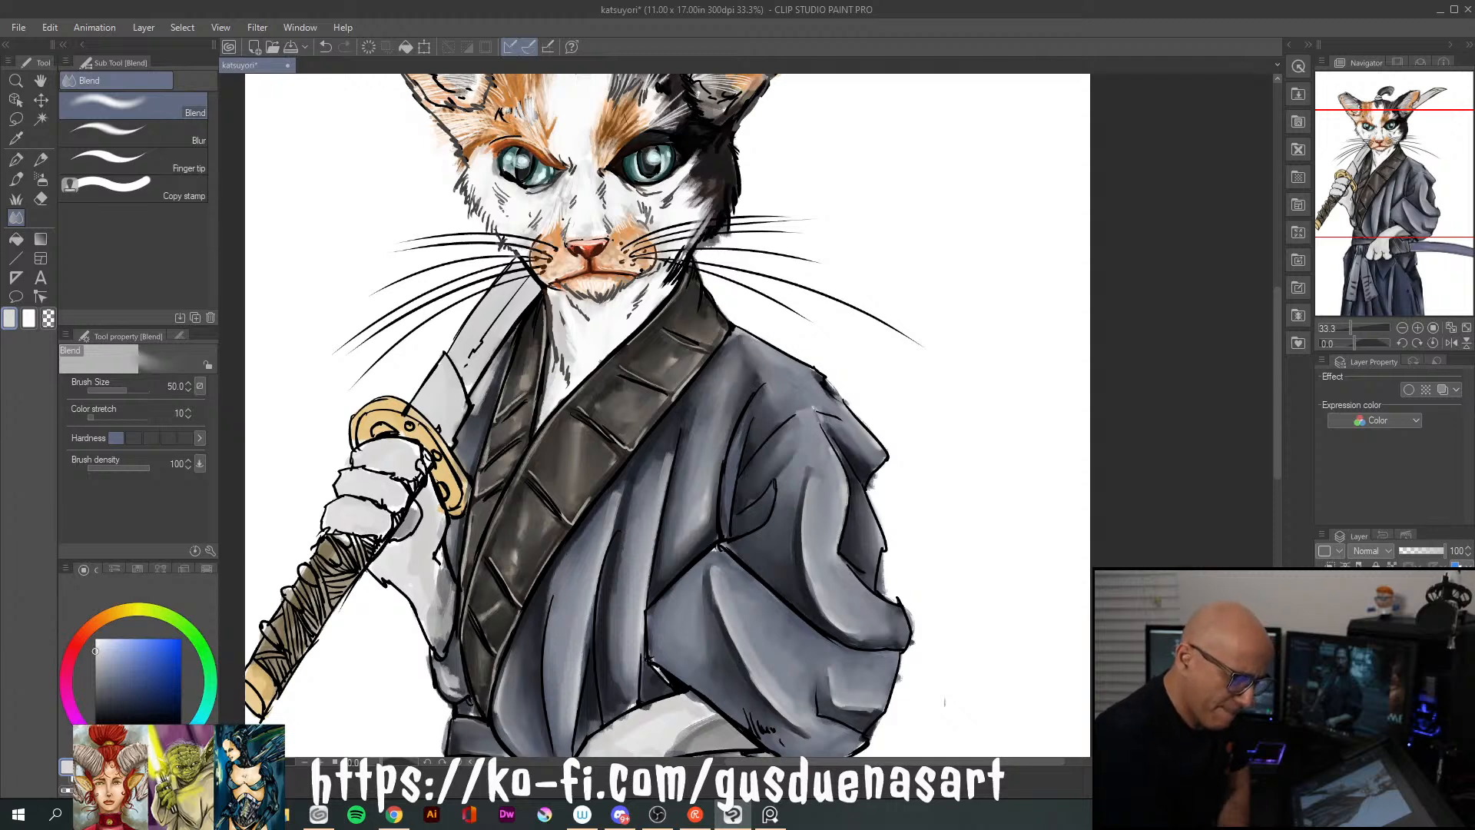
click(1390, 676)
click(1390, 661)
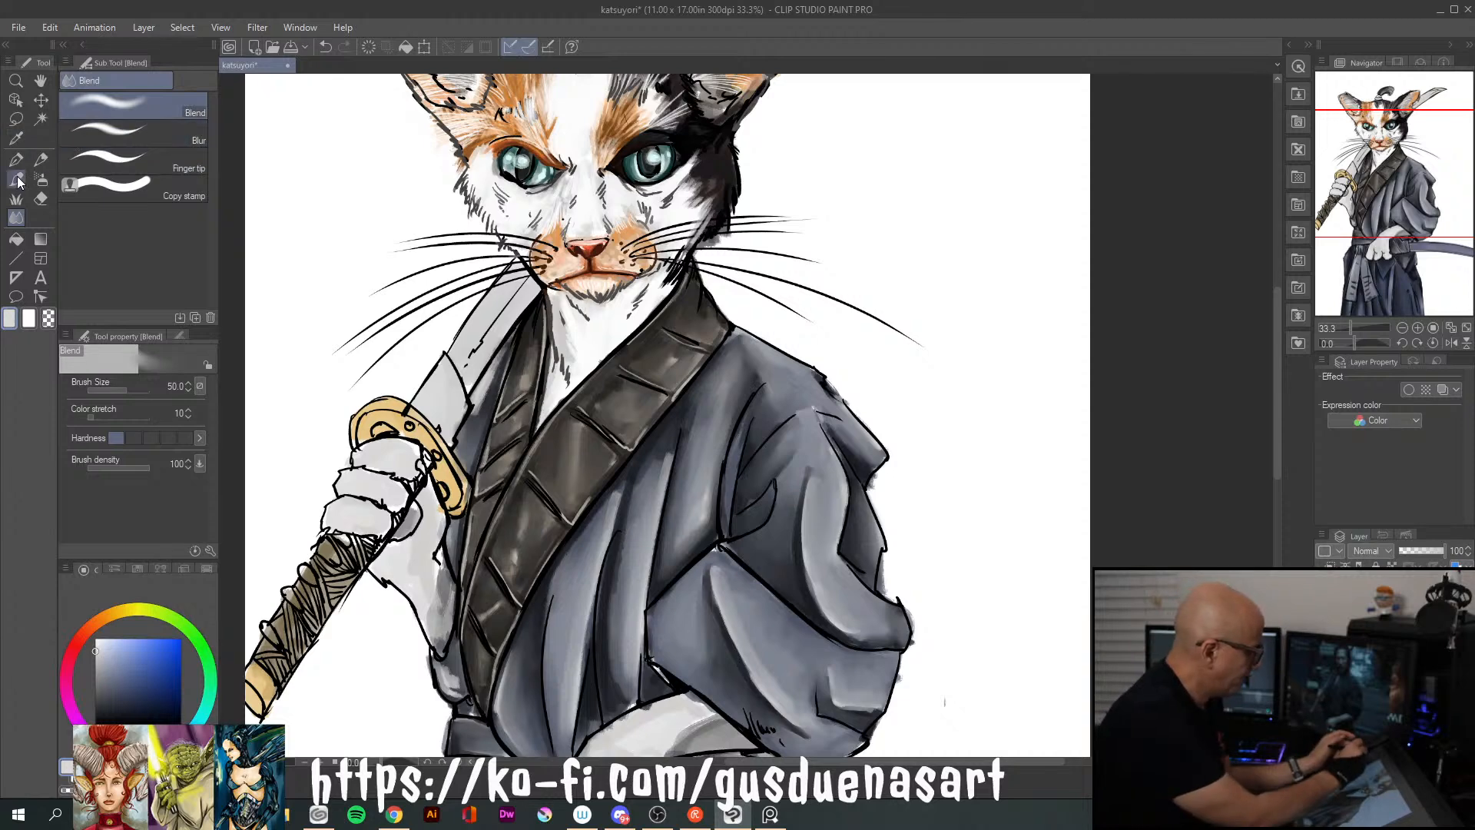
key(b)
key(bracketleft)
key(bracketleft)
key(bracketleft)
key(bracketleft)
key(bracketleft)
key(bracketleft)
key(bracketleft)
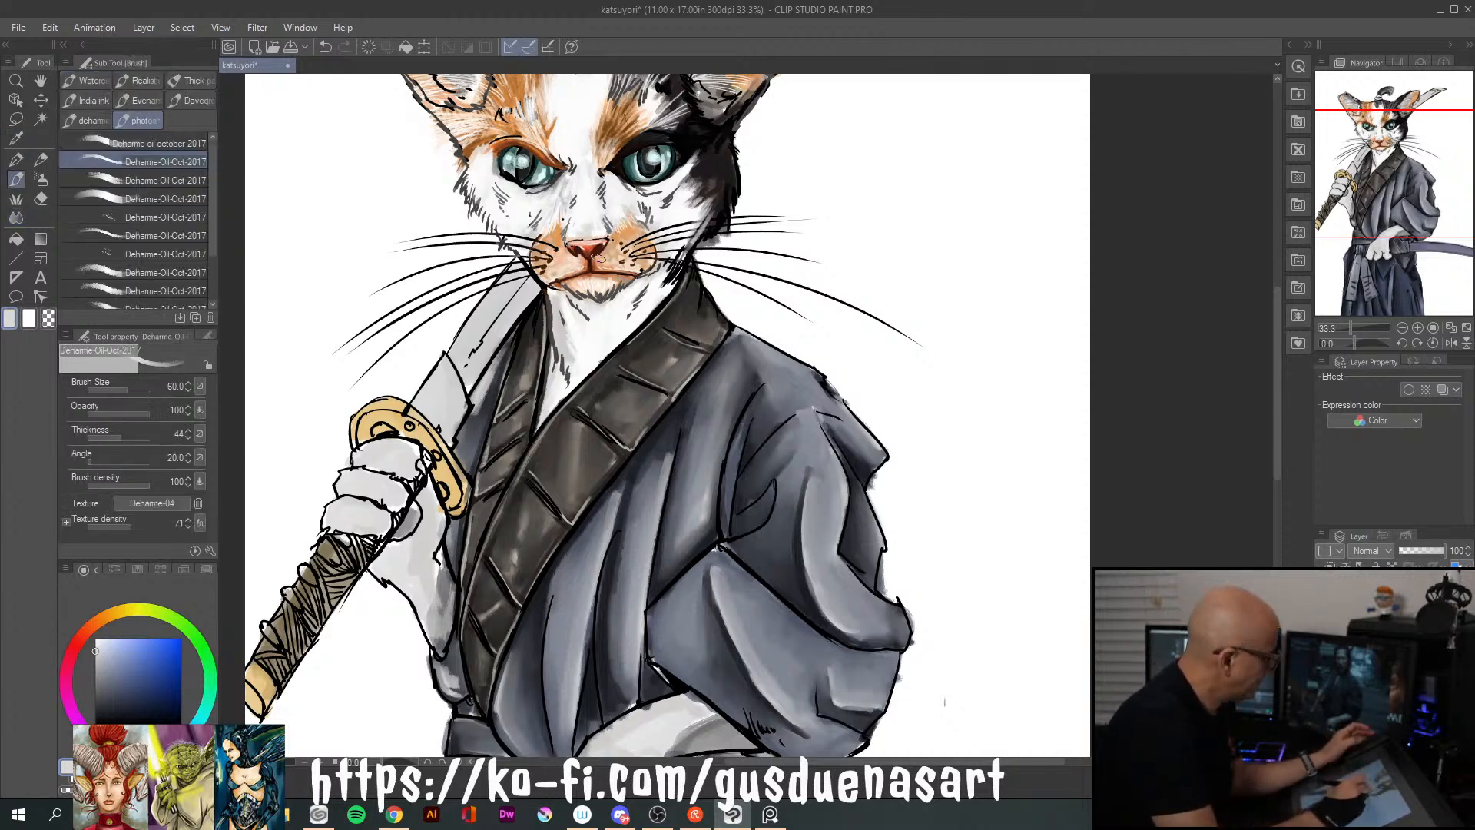
key(bracketright)
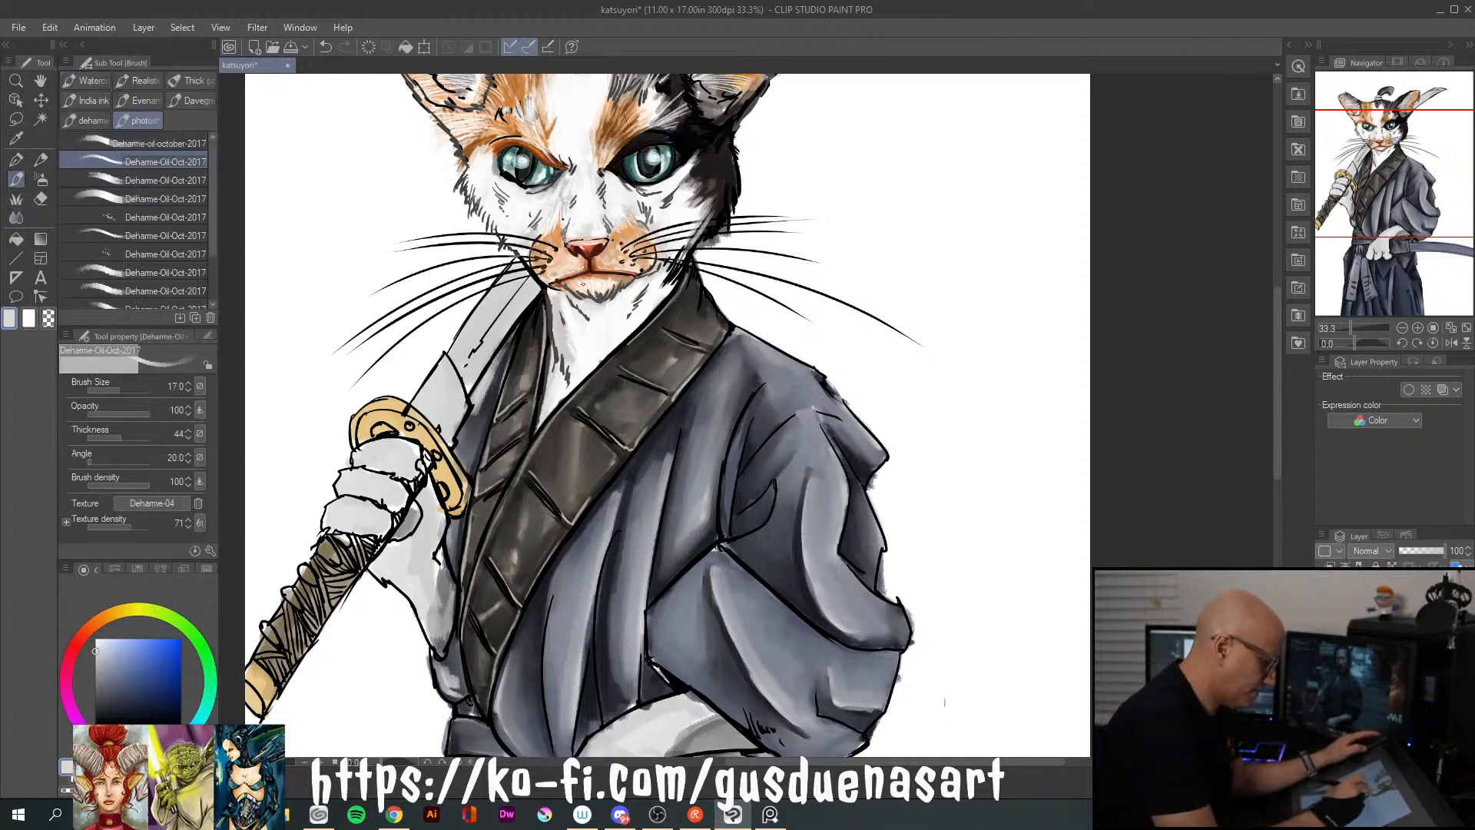
key(bracketleft)
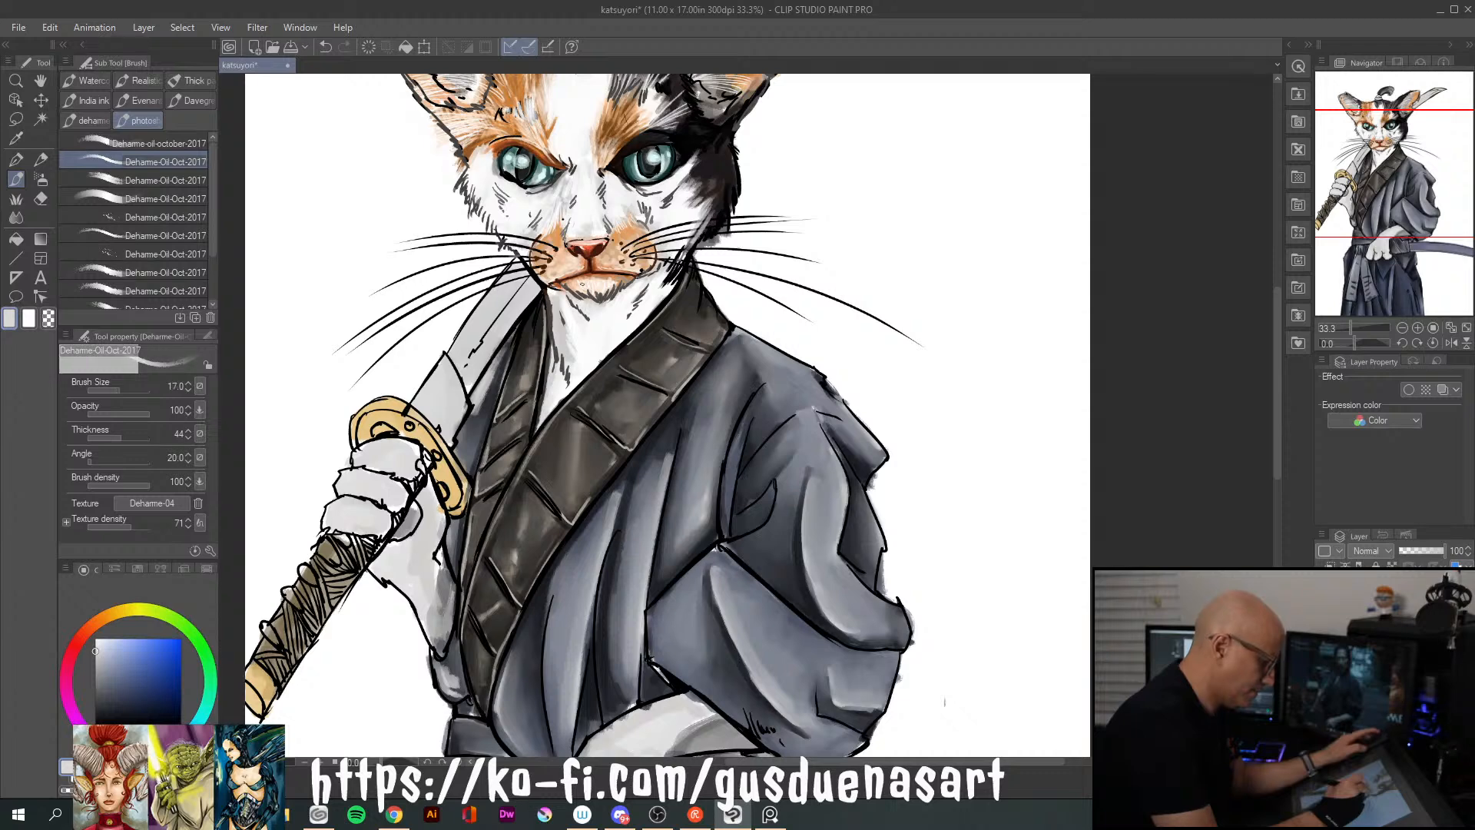
click(96, 643)
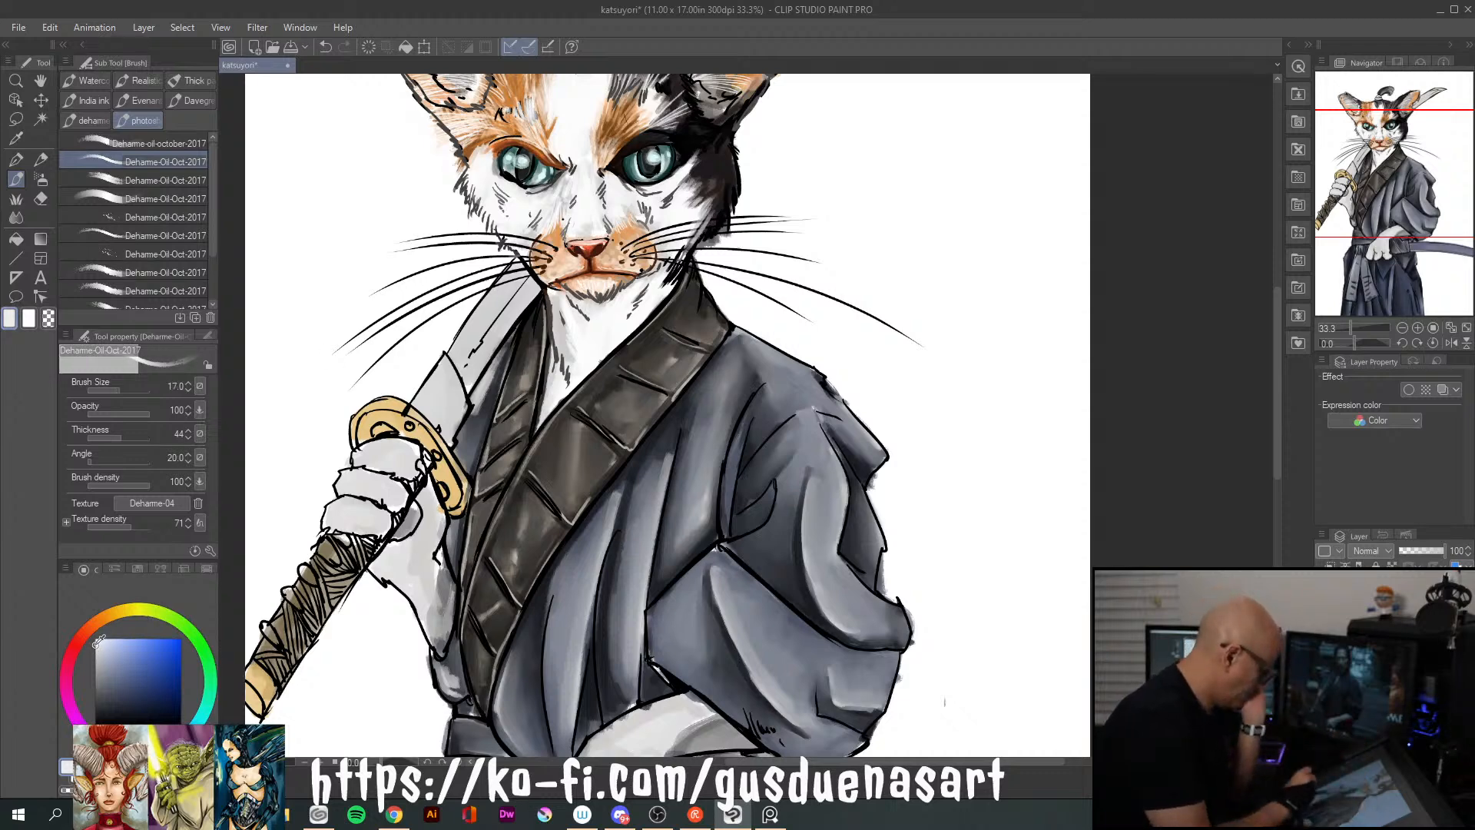
drag(577, 289, 588, 297)
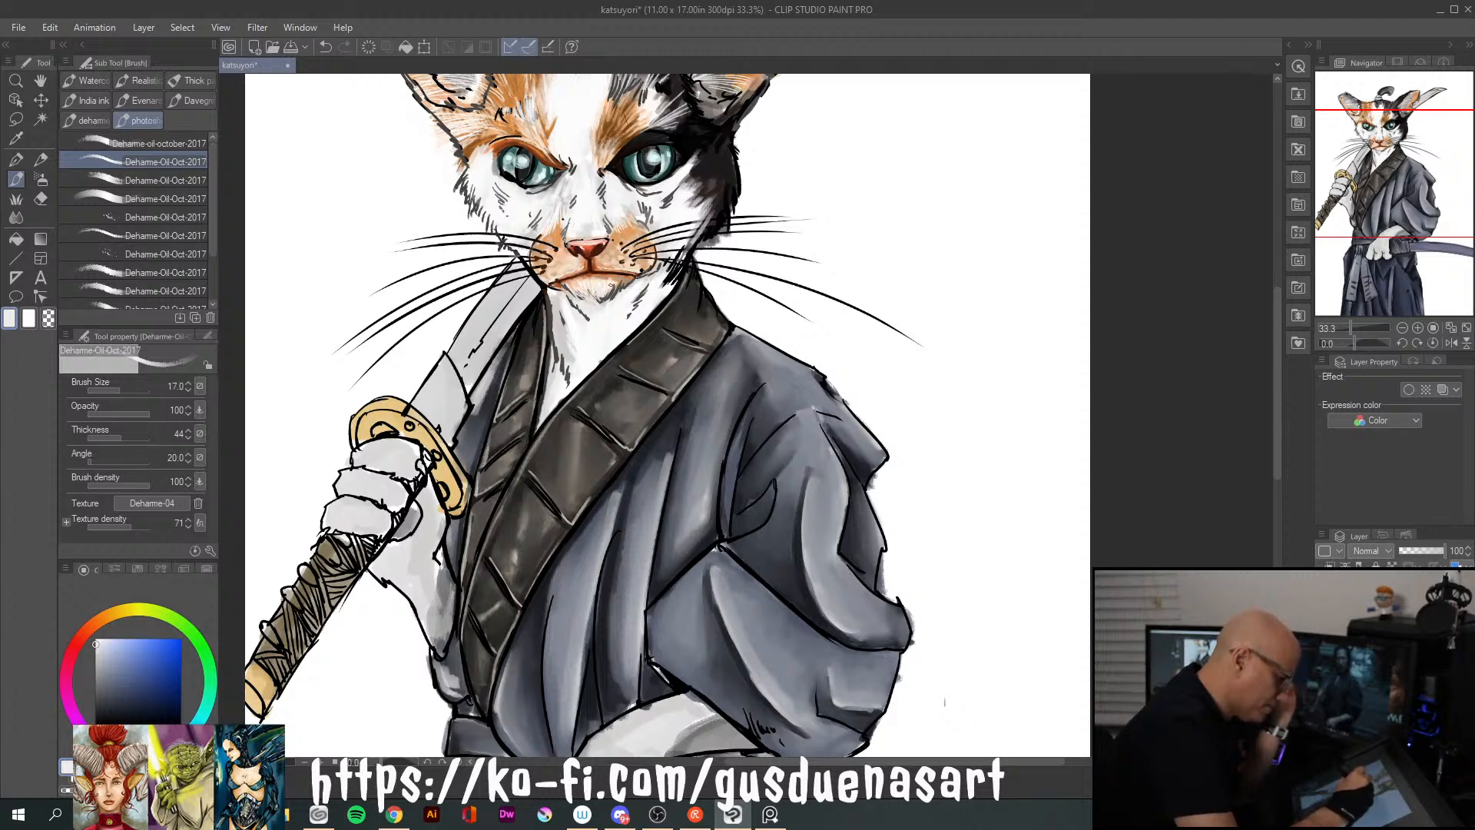
drag(610, 285, 625, 293)
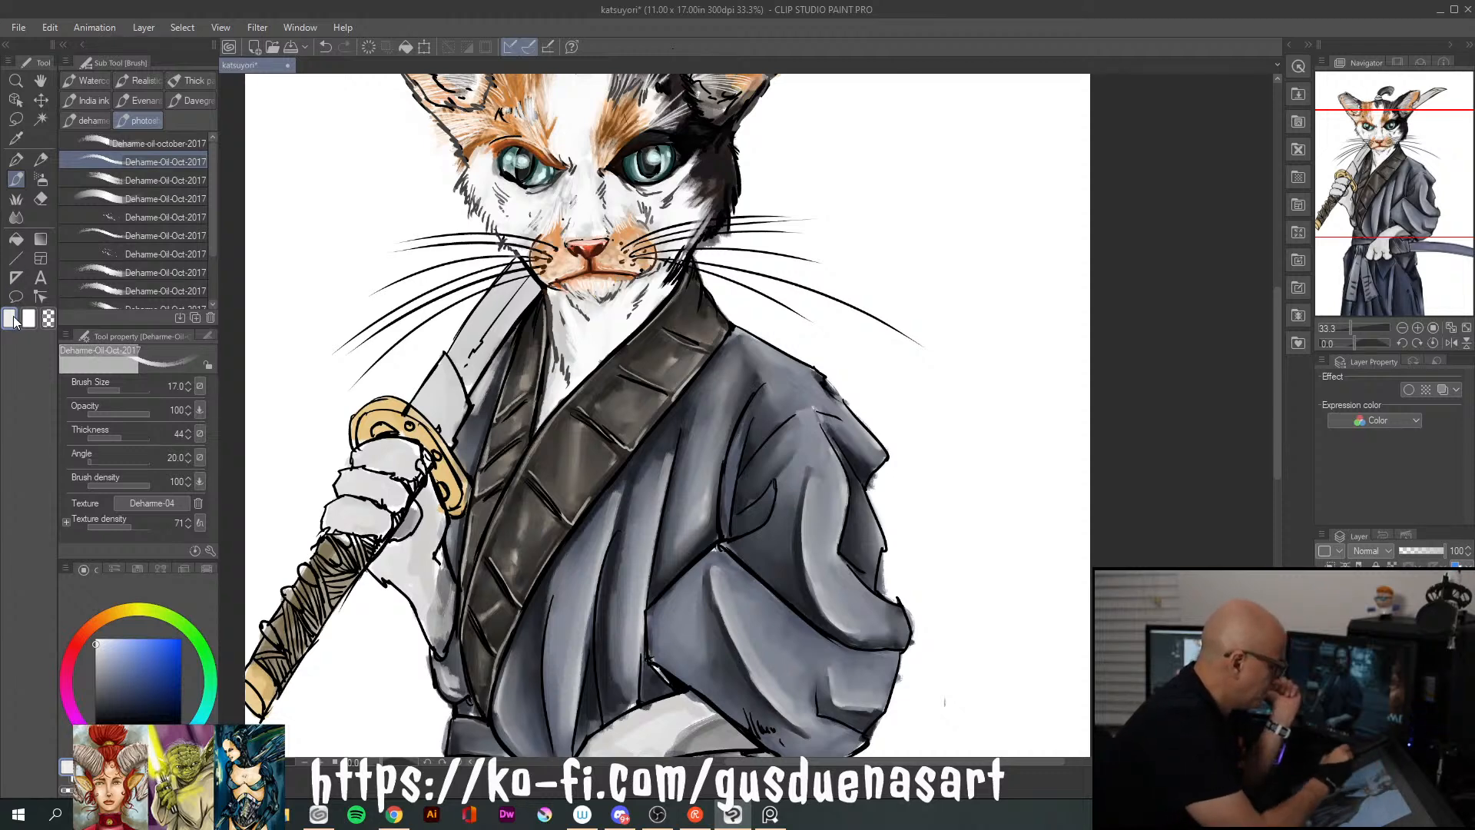
Add light grey fur strokes along the cheek edge, beside the chin, and on the dark forehead patch below the topknot
click(95, 659)
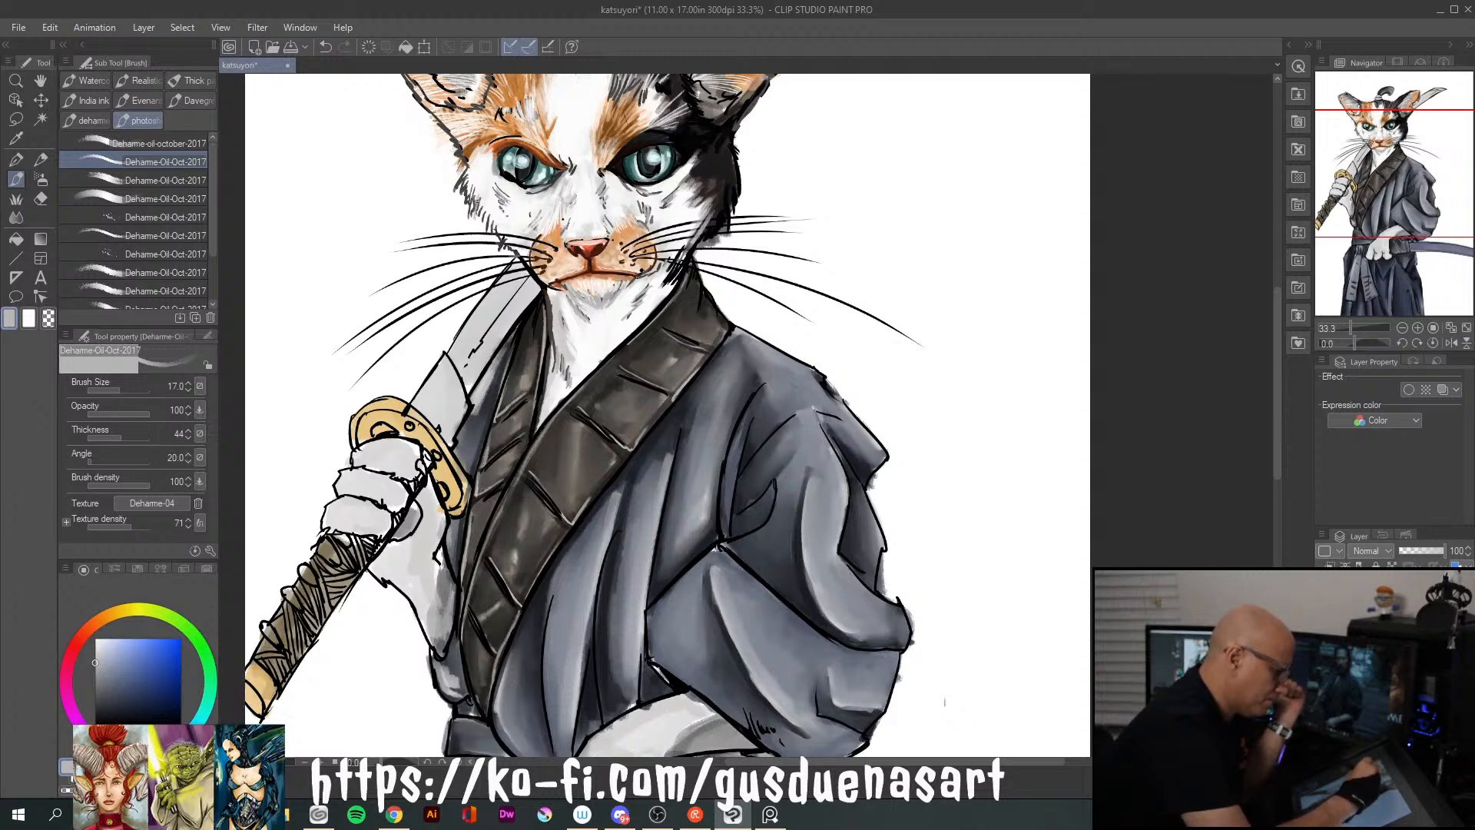
drag(489, 208, 494, 232)
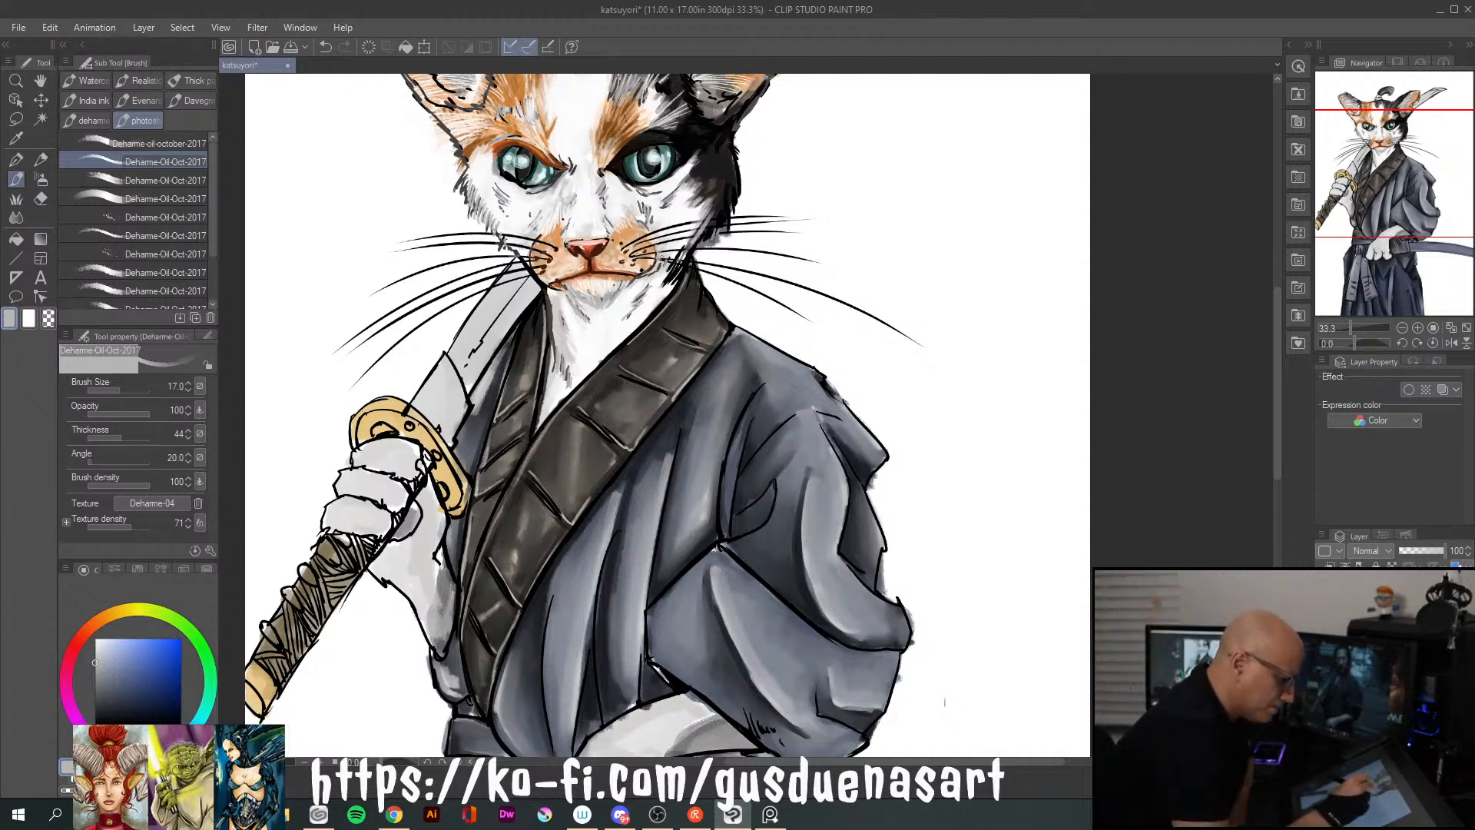
drag(653, 263, 637, 275)
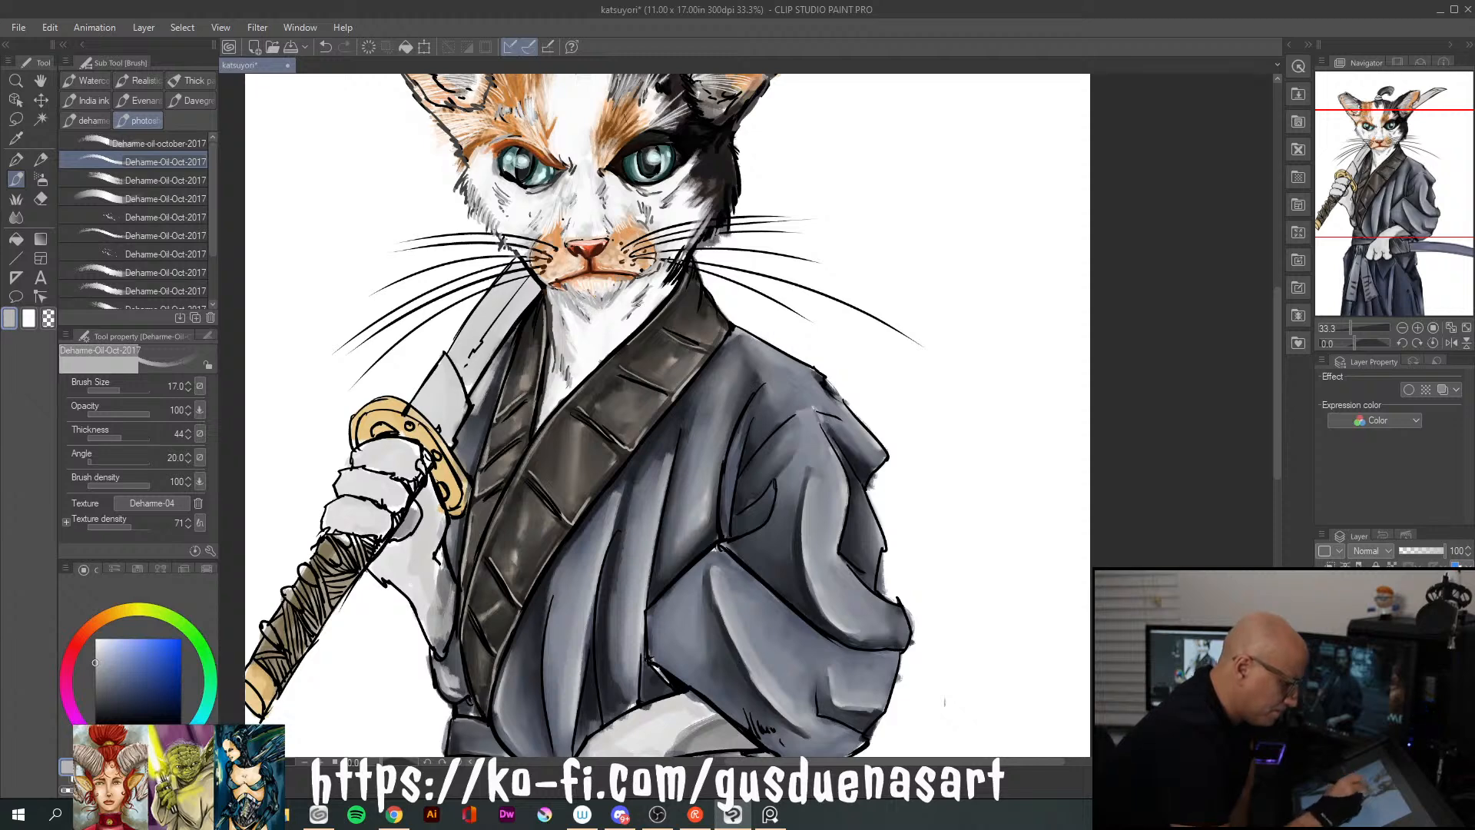
mouse_move(1280, 410)
mouse_down()
mouse_move(1280, 316)
mouse_move(1280, 361)
mouse_up()
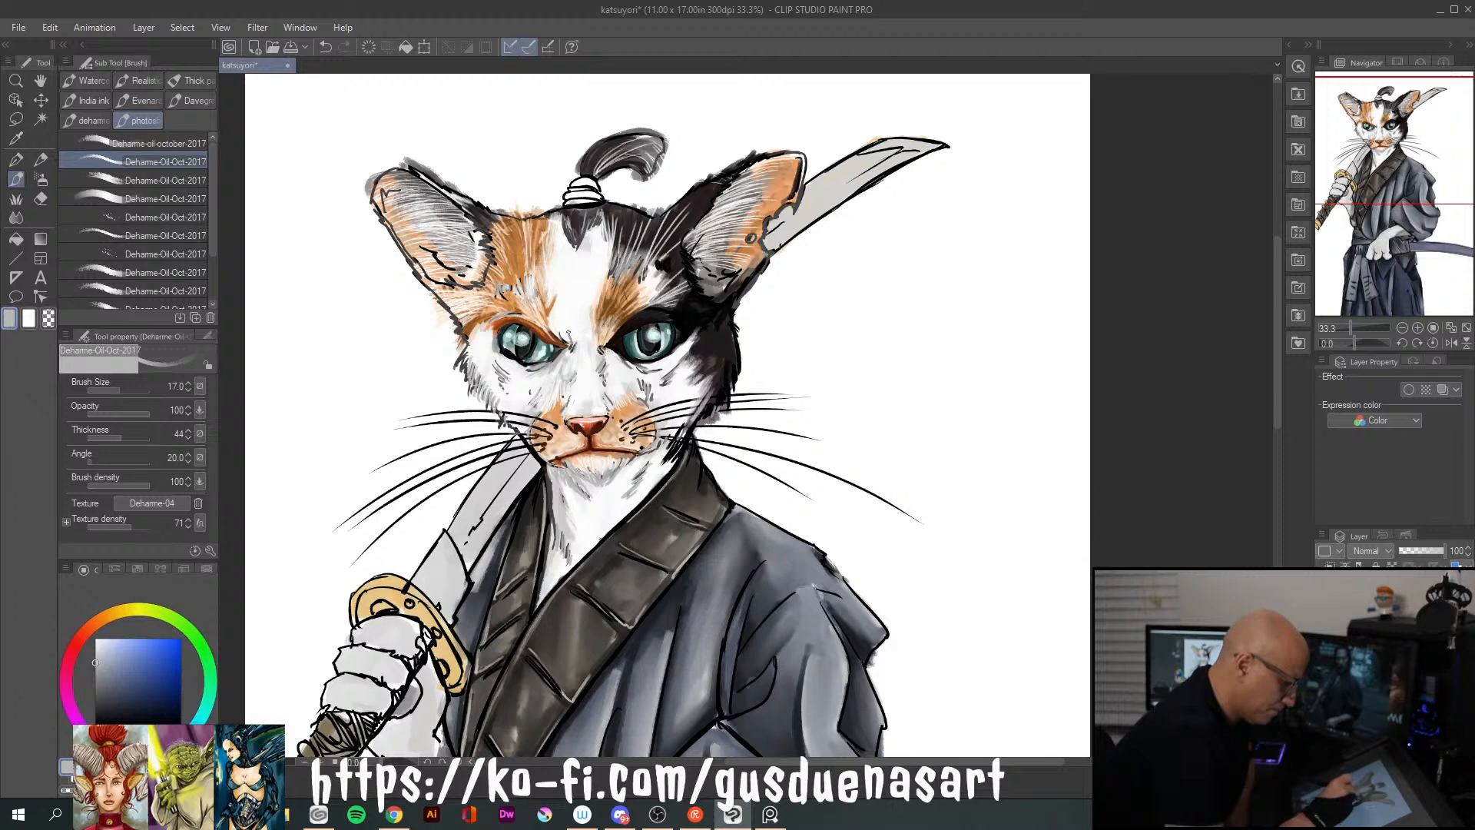
mouse_move(585, 216)
mouse_down()
mouse_move(565, 245)
mouse_move(600, 230)
mouse_up()
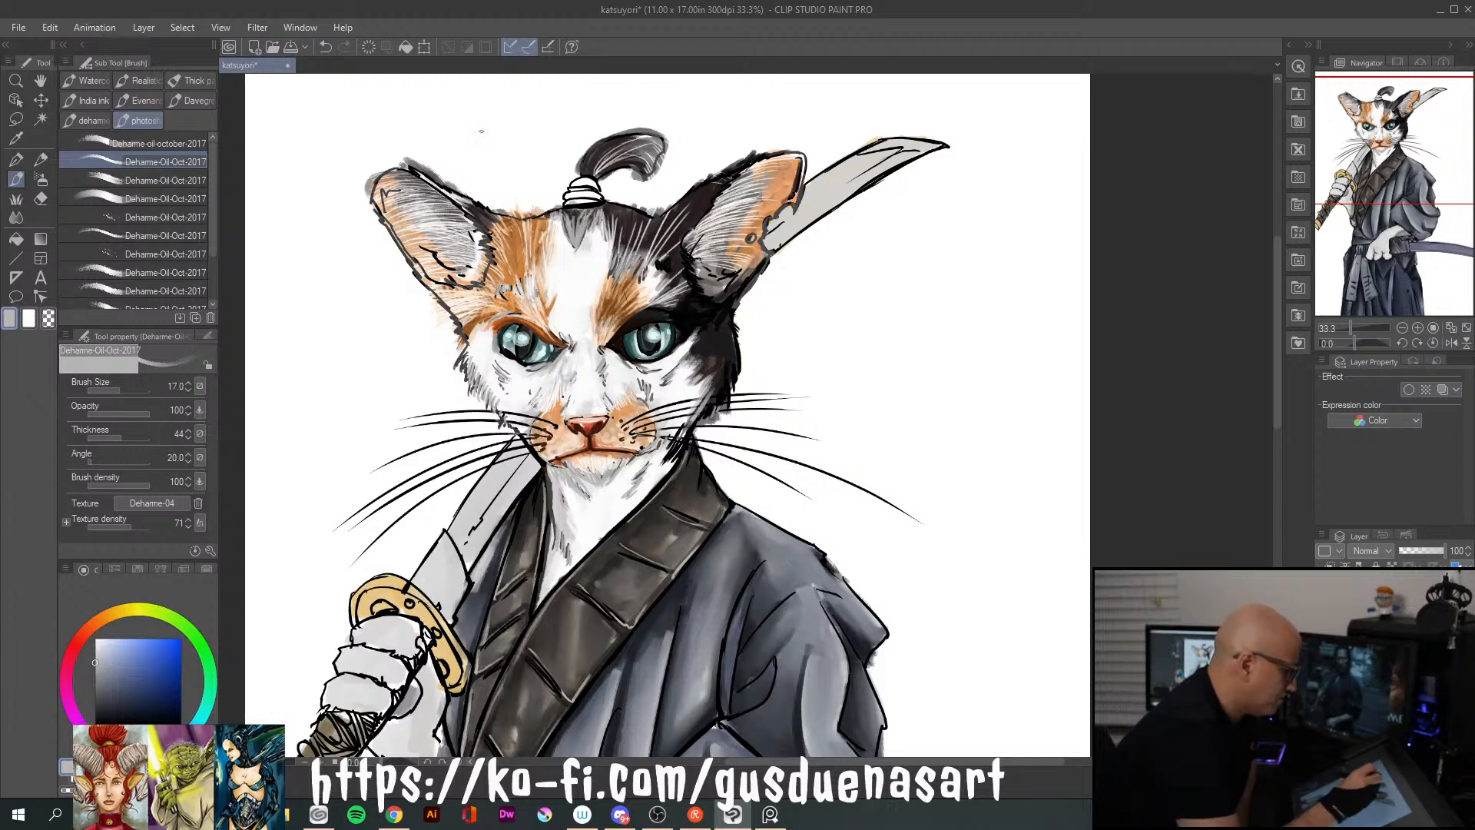
Paint dark blue-grey hair strokes along the hairline at the topknot's base and loose strands on the topknot
click(100, 699)
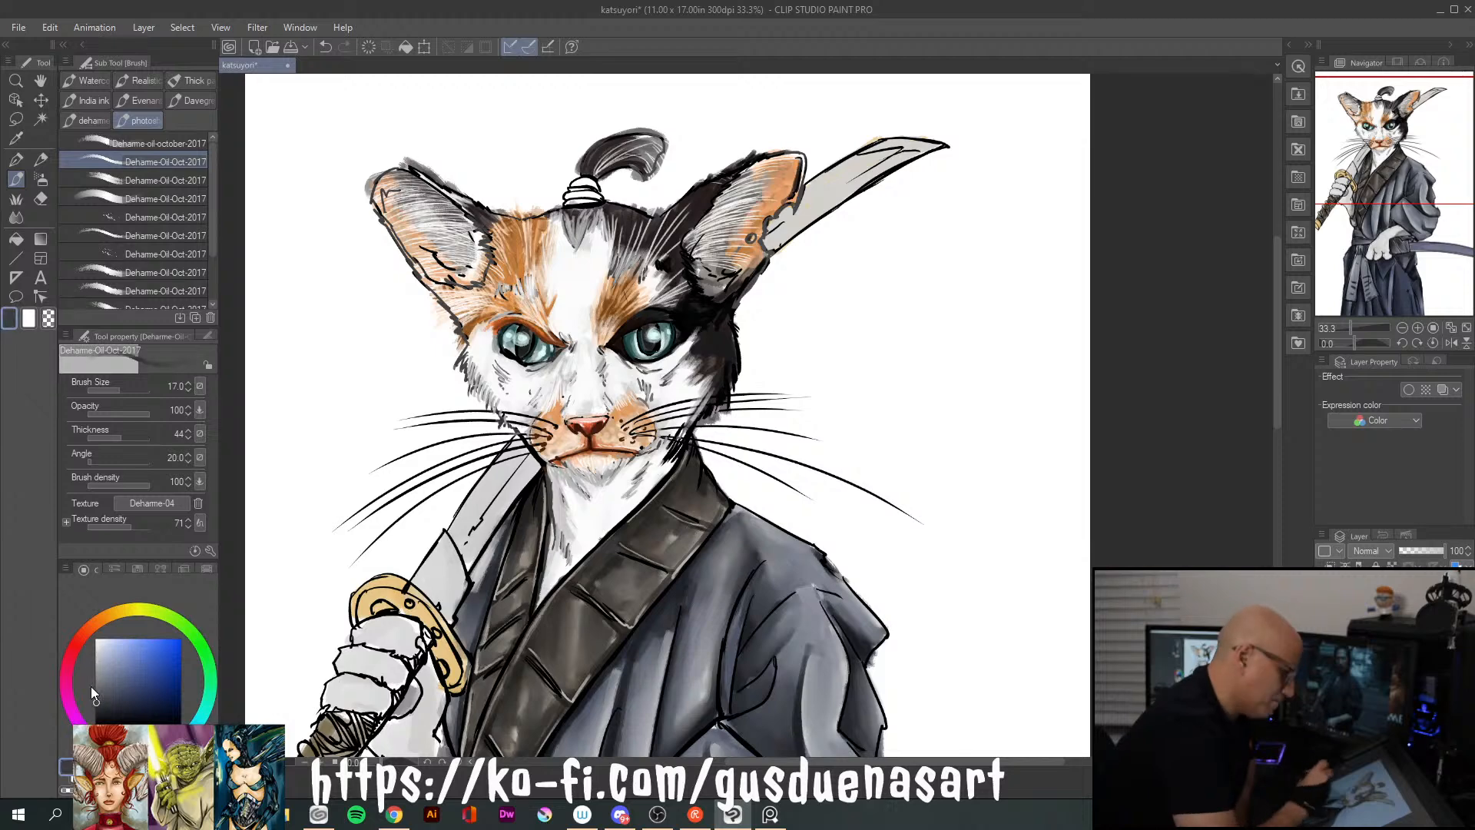
mouse_move(579, 211)
mouse_down()
mouse_move(582, 231)
mouse_move(595, 221)
mouse_move(538, 229)
mouse_move(553, 239)
mouse_up()
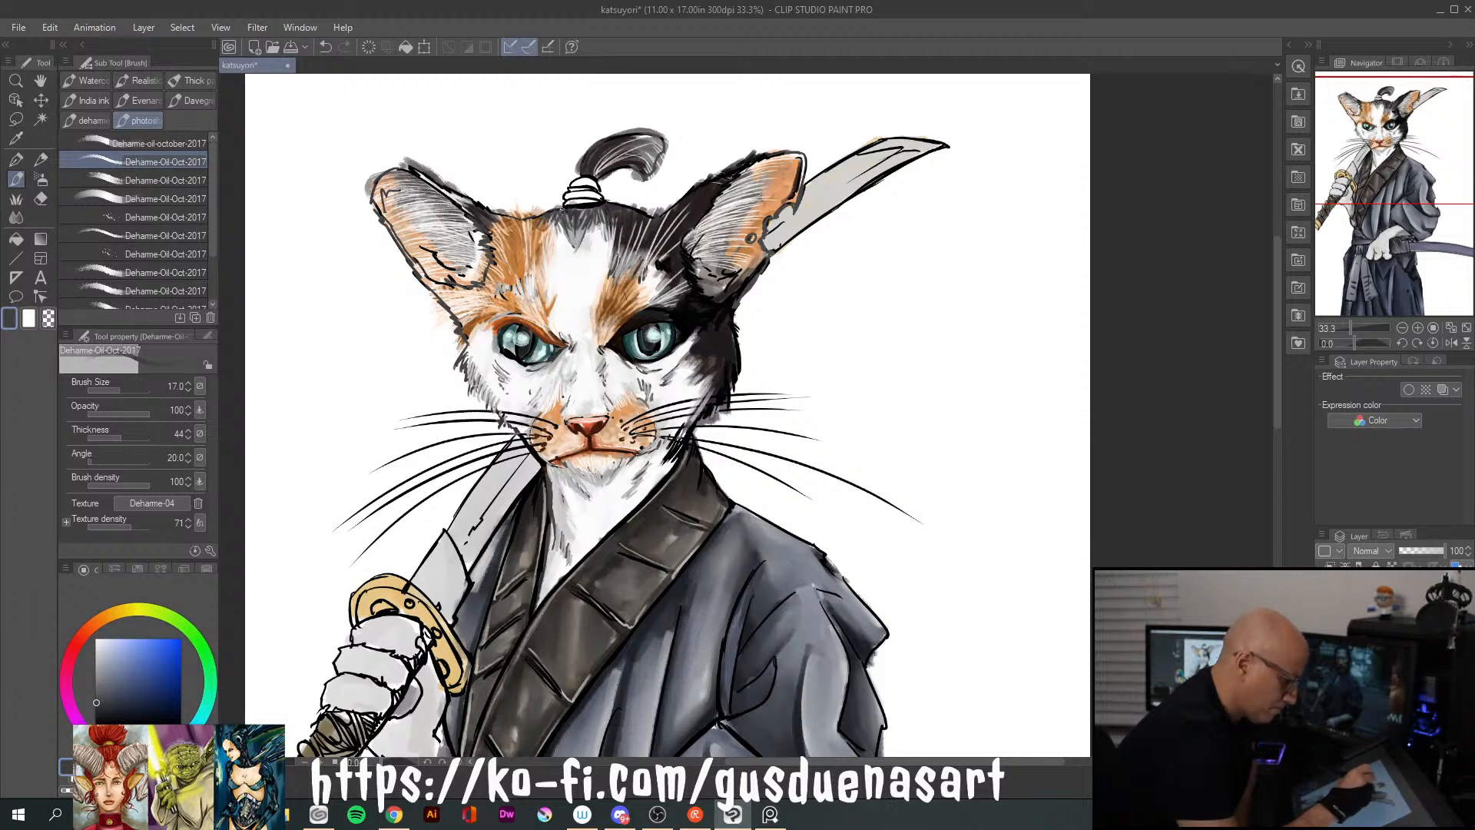
mouse_move(556, 208)
mouse_down()
mouse_move(539, 212)
mouse_move(630, 200)
mouse_up()
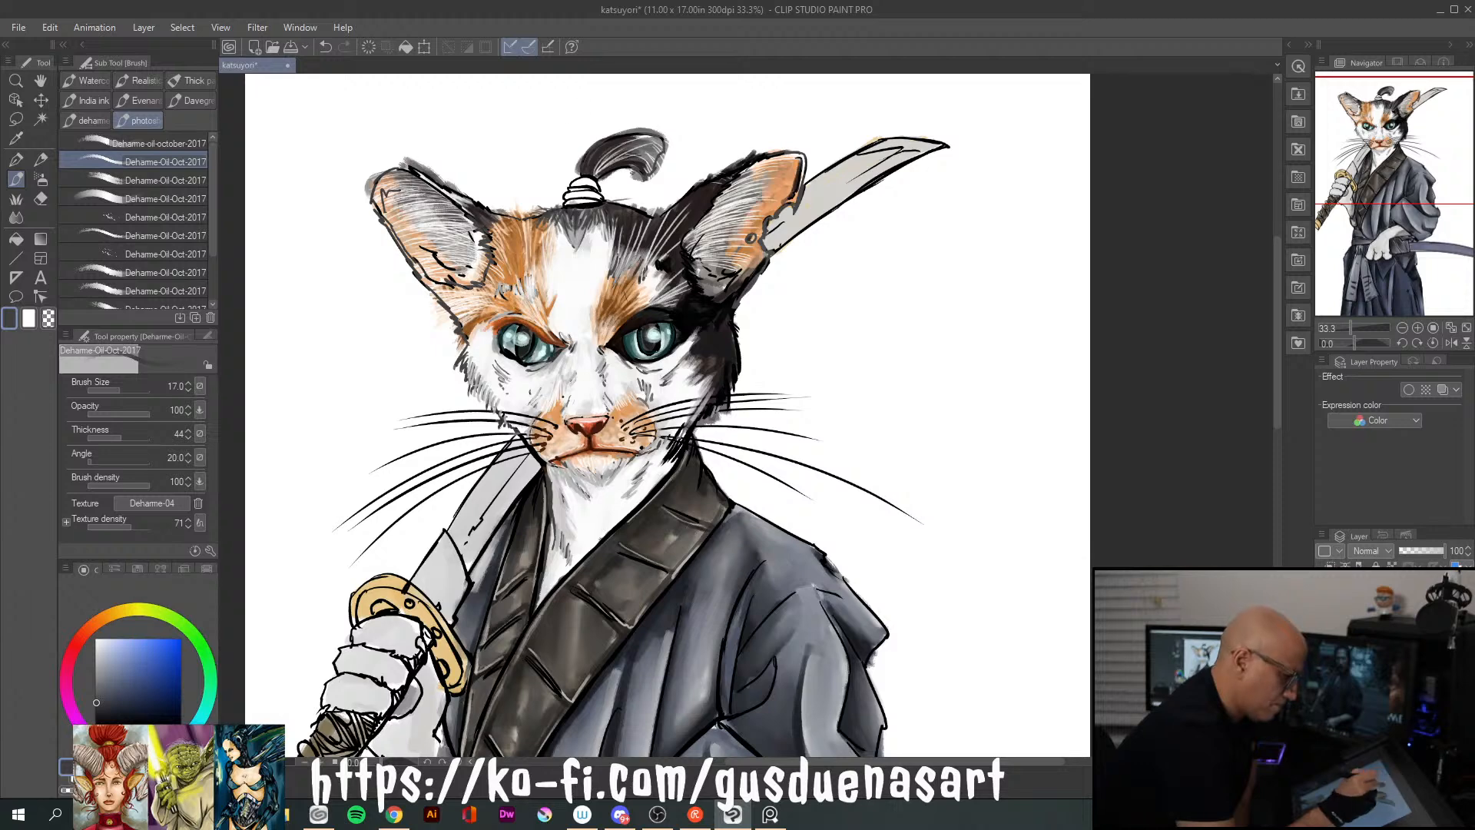
mouse_move(607, 134)
mouse_down()
mouse_move(658, 123)
mouse_move(619, 133)
mouse_move(667, 138)
mouse_move(666, 157)
mouse_move(670, 144)
mouse_move(638, 180)
mouse_up()
mouse_move(653, 152)
mouse_down()
mouse_move(645, 170)
mouse_move(671, 160)
mouse_up()
drag(658, 131, 668, 142)
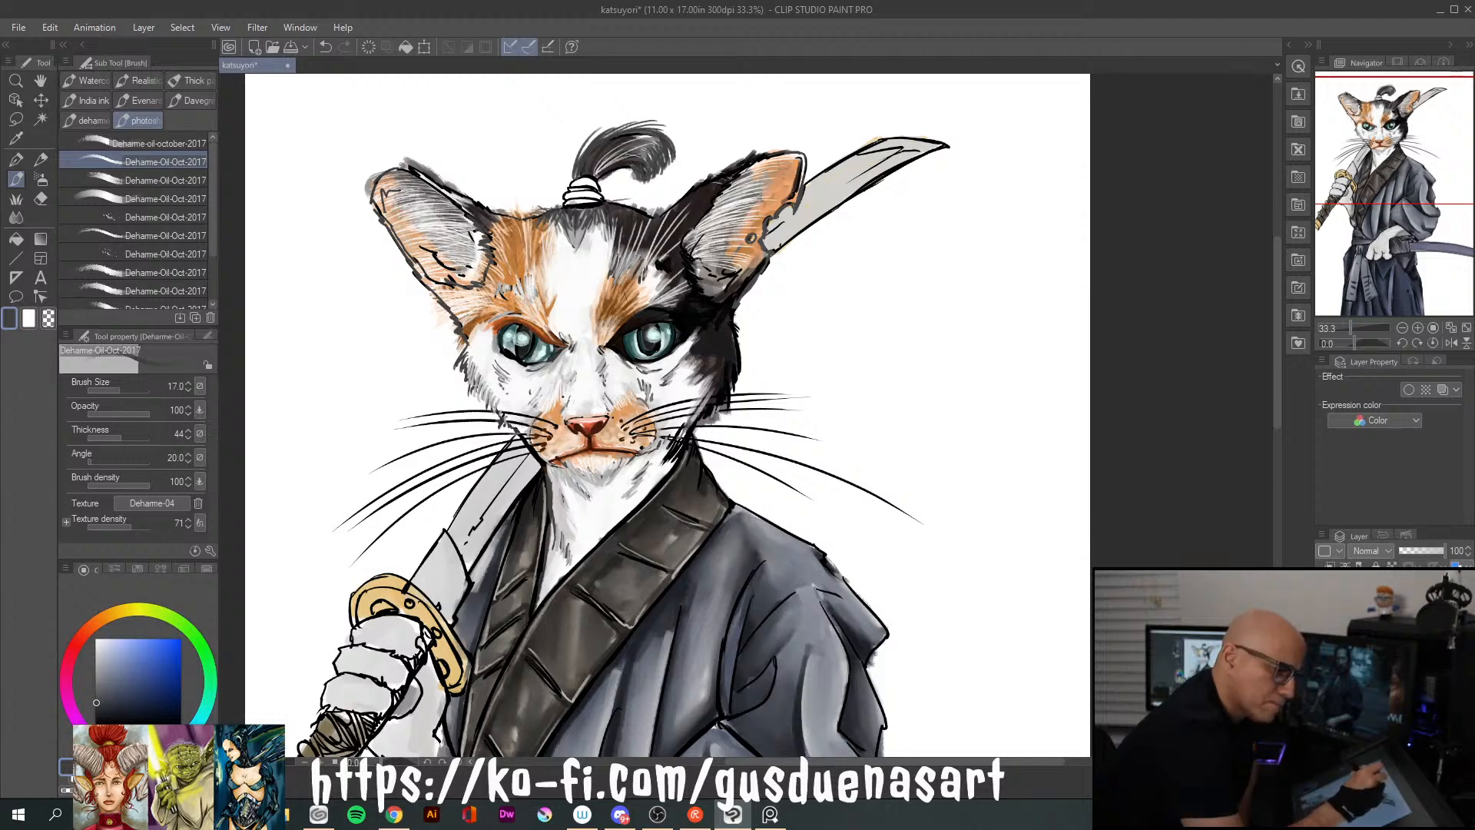
Deepen the topknot's curl with near-black strands and add short near-black fur strokes along the top of the head
click(96, 706)
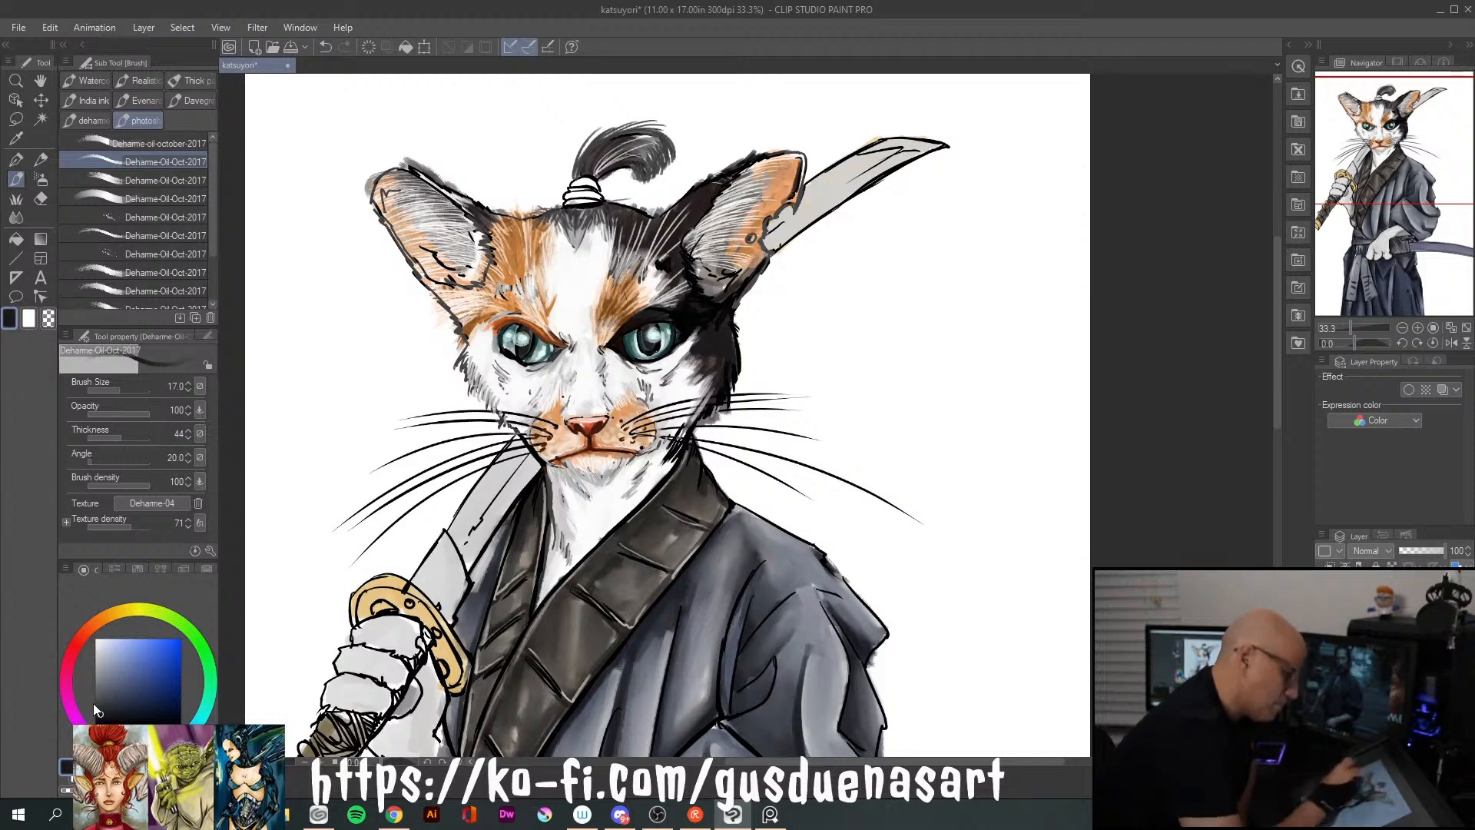
mouse_move(587, 163)
mouse_down()
mouse_move(607, 137)
mouse_move(650, 152)
mouse_move(635, 183)
mouse_move(650, 174)
mouse_up()
mouse_move(650, 146)
mouse_down()
mouse_move(653, 177)
mouse_move(667, 169)
mouse_up()
mouse_move(662, 139)
mouse_down()
mouse_move(680, 160)
mouse_move(628, 144)
mouse_move(636, 125)
mouse_move(617, 120)
mouse_move(591, 145)
mouse_up()
drag(552, 213, 551, 225)
mouse_move(567, 209)
mouse_down()
mouse_move(554, 225)
mouse_move(587, 218)
mouse_move(579, 228)
mouse_up()
mouse_move(592, 208)
mouse_down()
mouse_move(588, 225)
mouse_move(636, 202)
mouse_move(654, 214)
mouse_move(538, 207)
mouse_up()
mouse_move(552, 208)
mouse_down()
mouse_move(527, 215)
mouse_move(536, 207)
mouse_up()
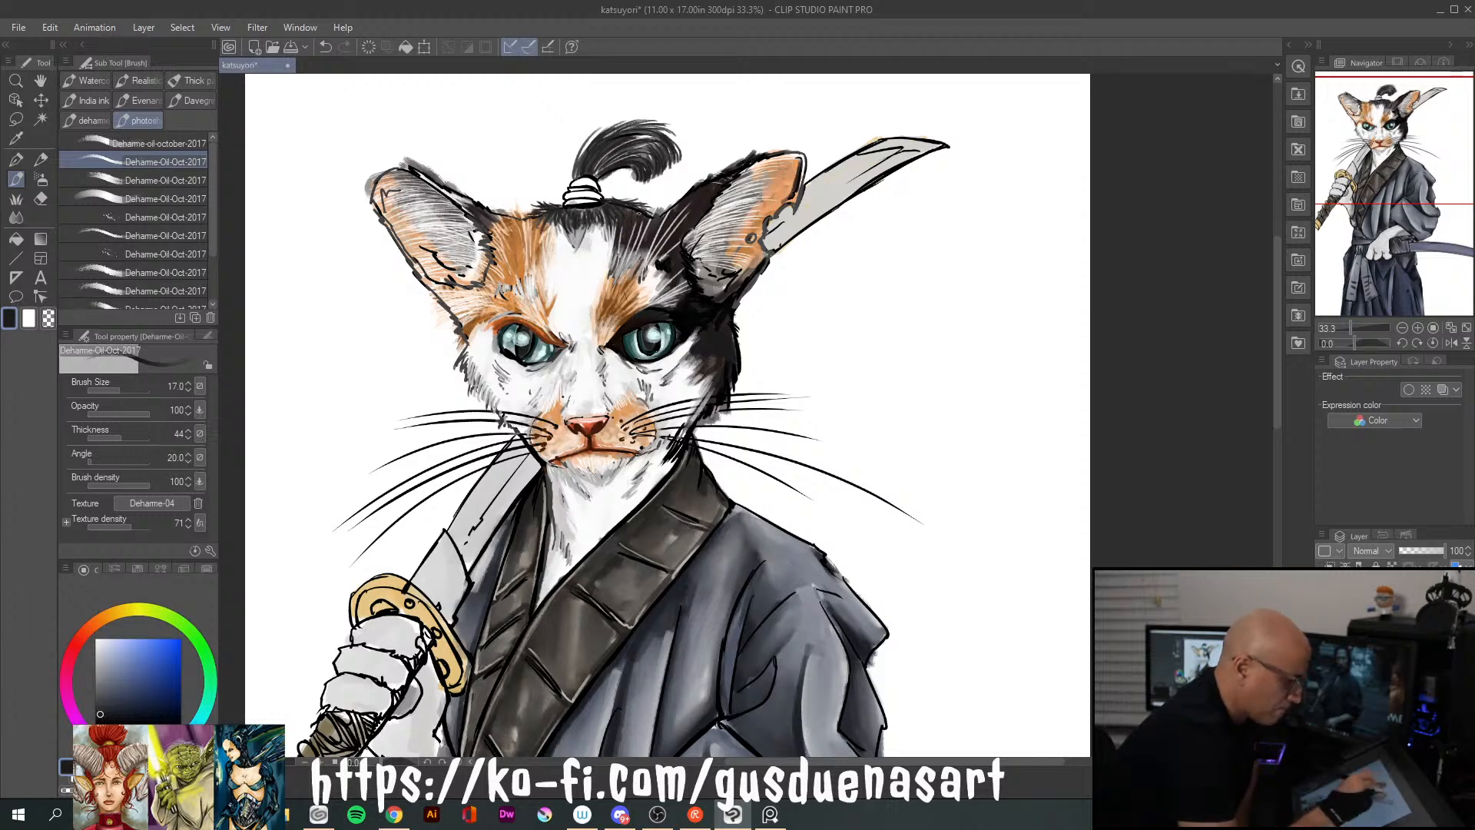
Add fine near-black fur strokes to the forehead patch, around the brows, and along the inner edges of both ears
drag(580, 224, 578, 241)
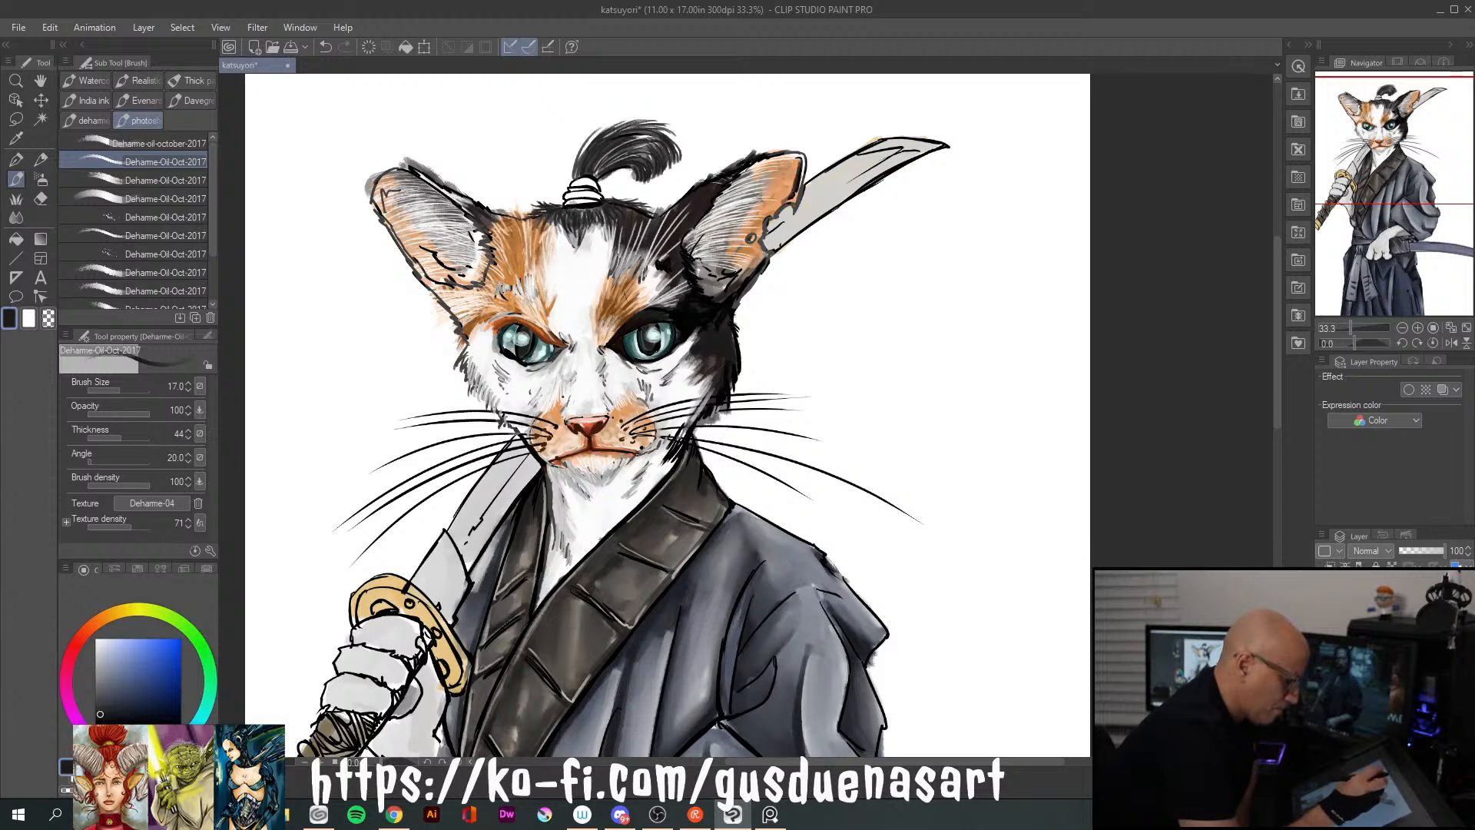
drag(490, 312, 511, 311)
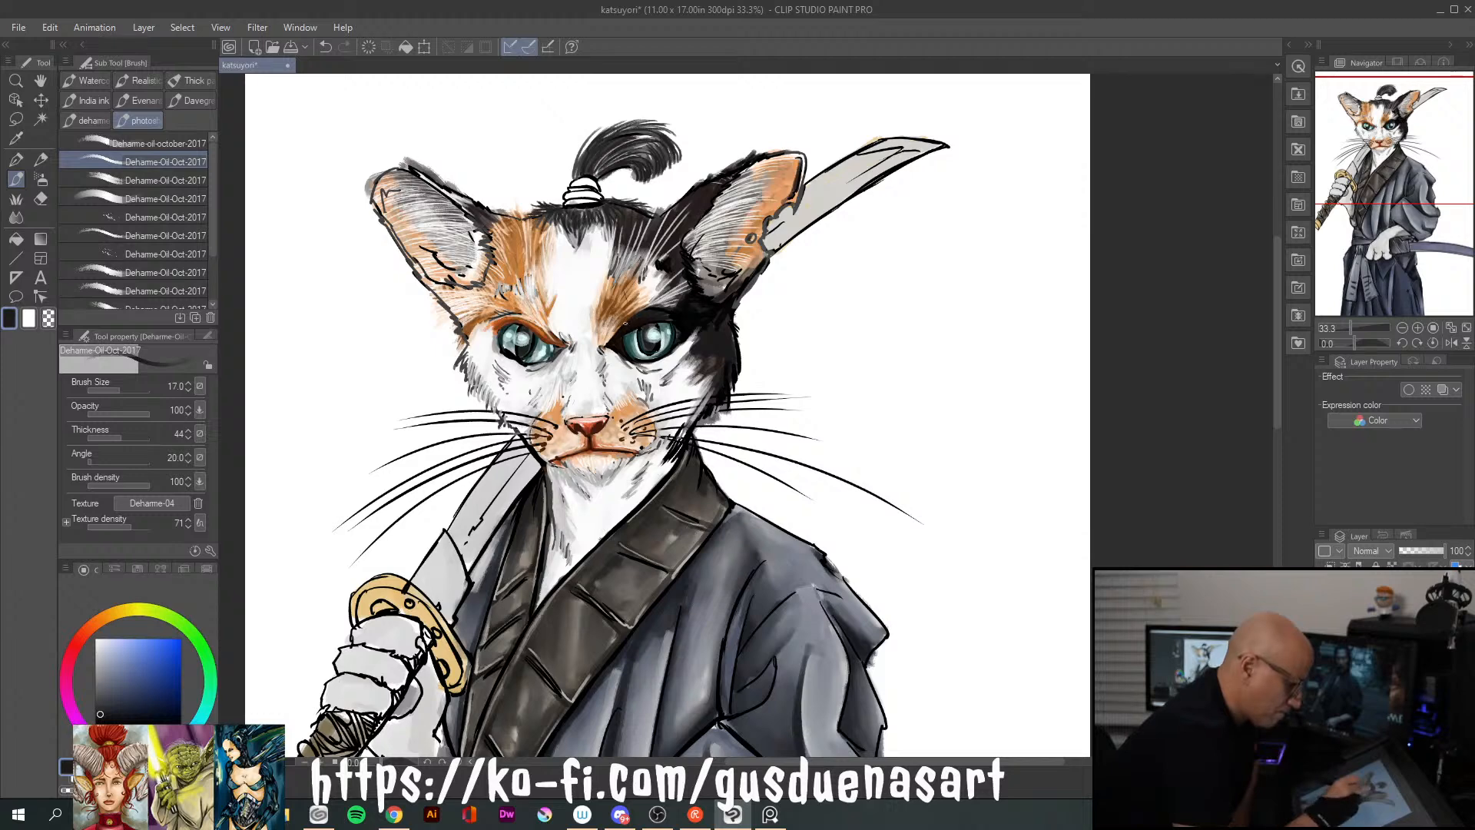
drag(610, 319, 620, 333)
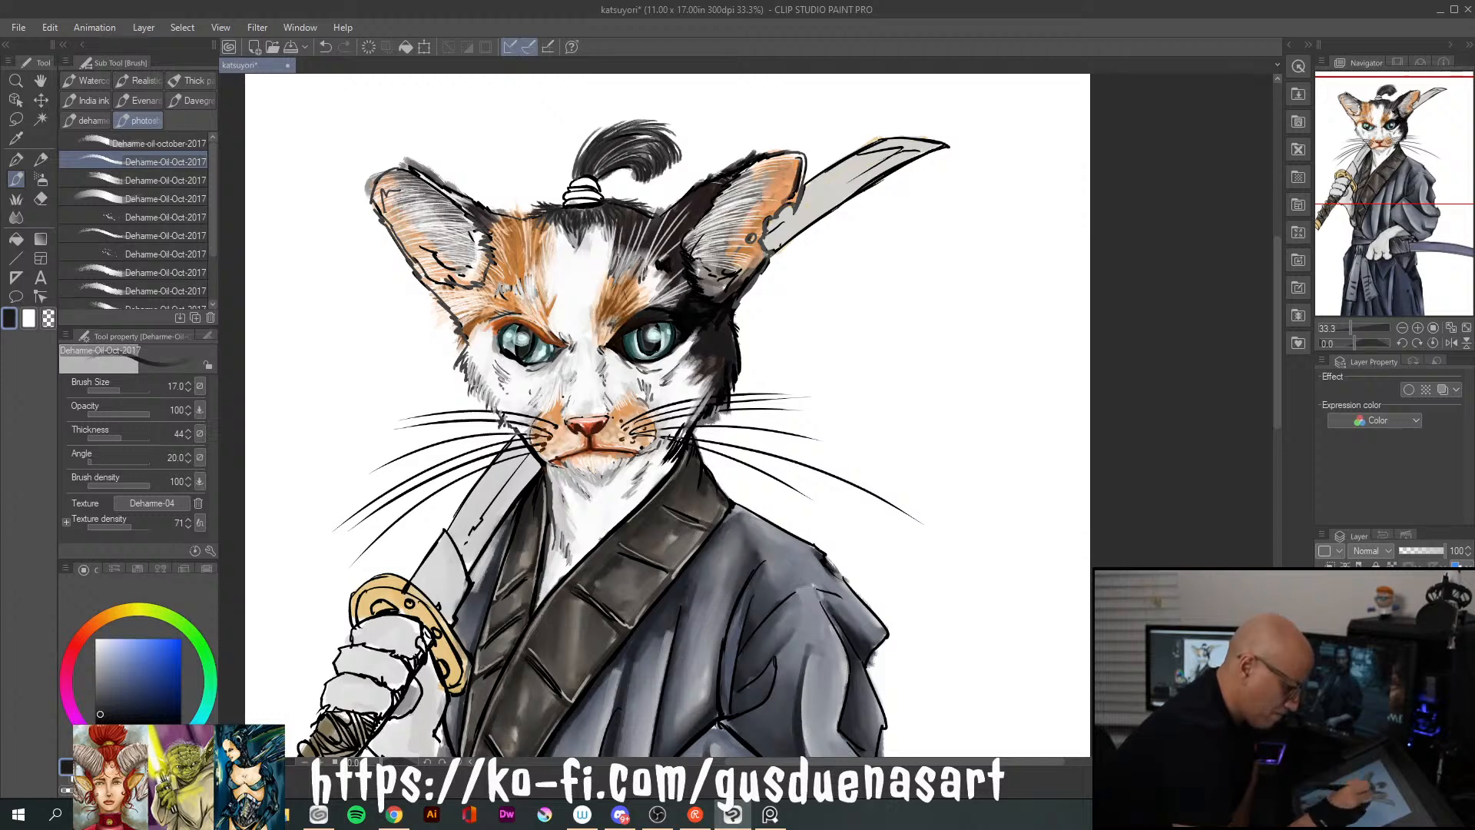
drag(516, 276, 522, 289)
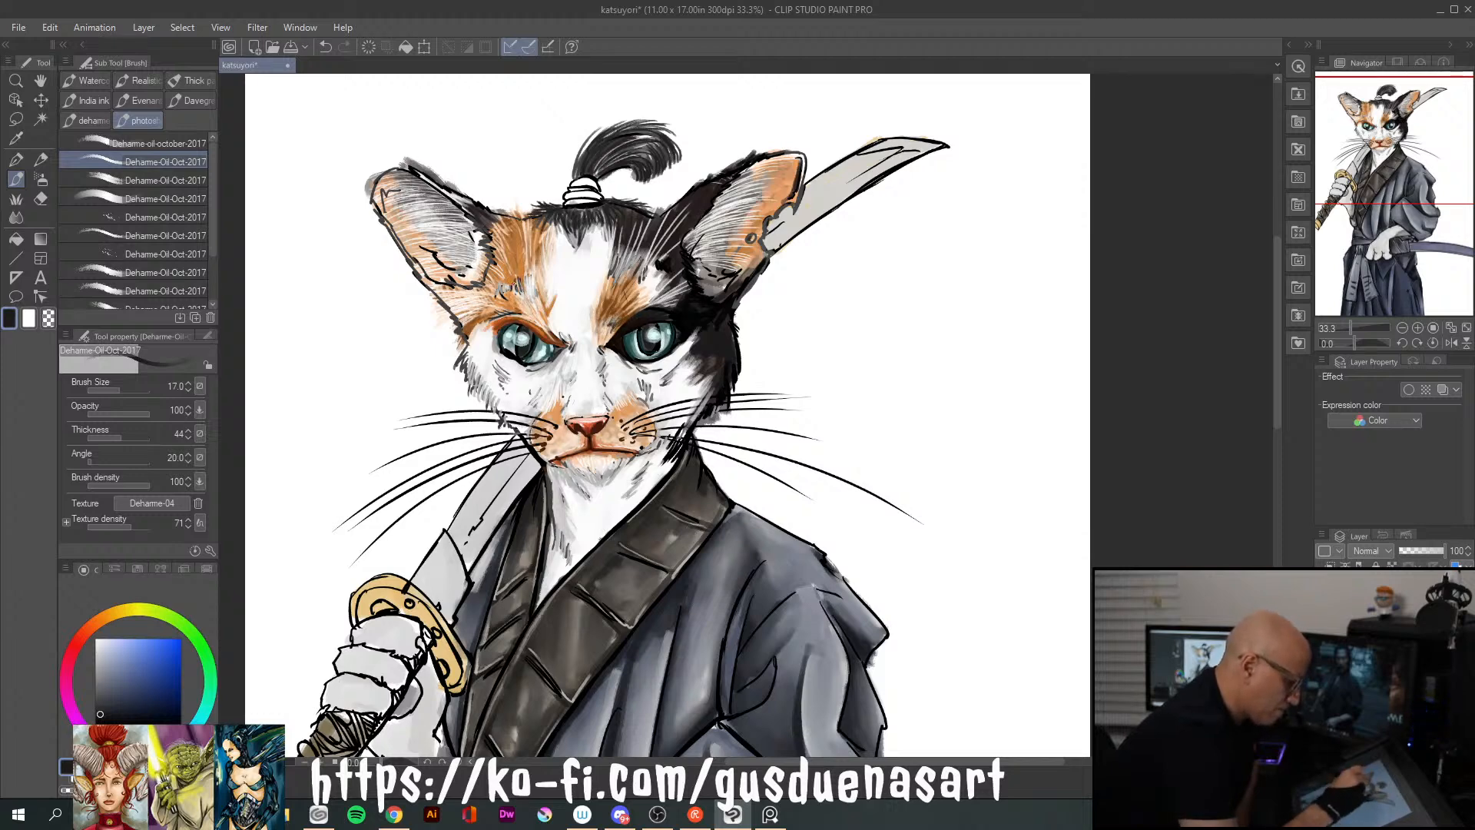
drag(468, 217, 486, 242)
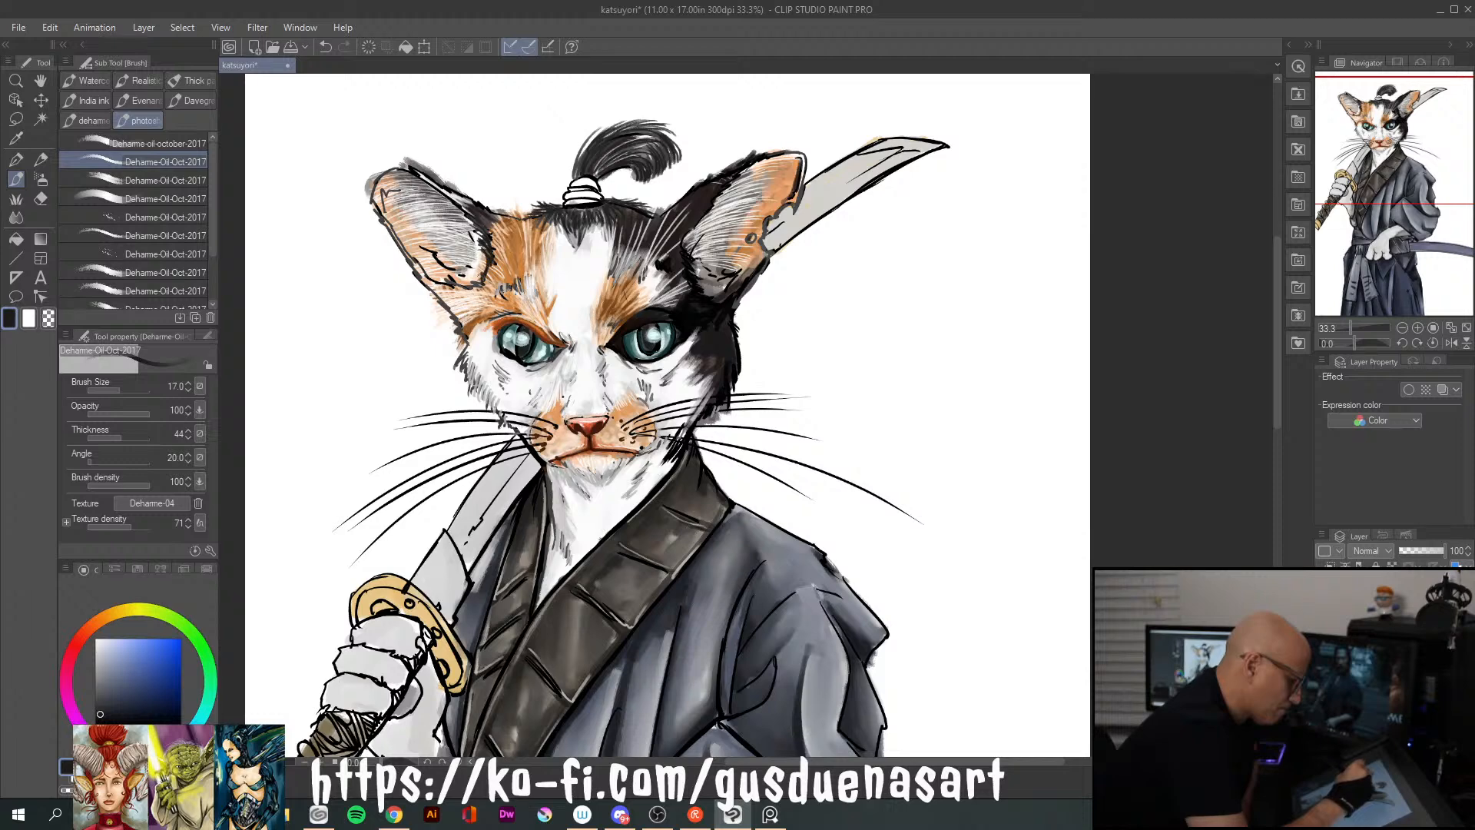
drag(435, 253, 448, 282)
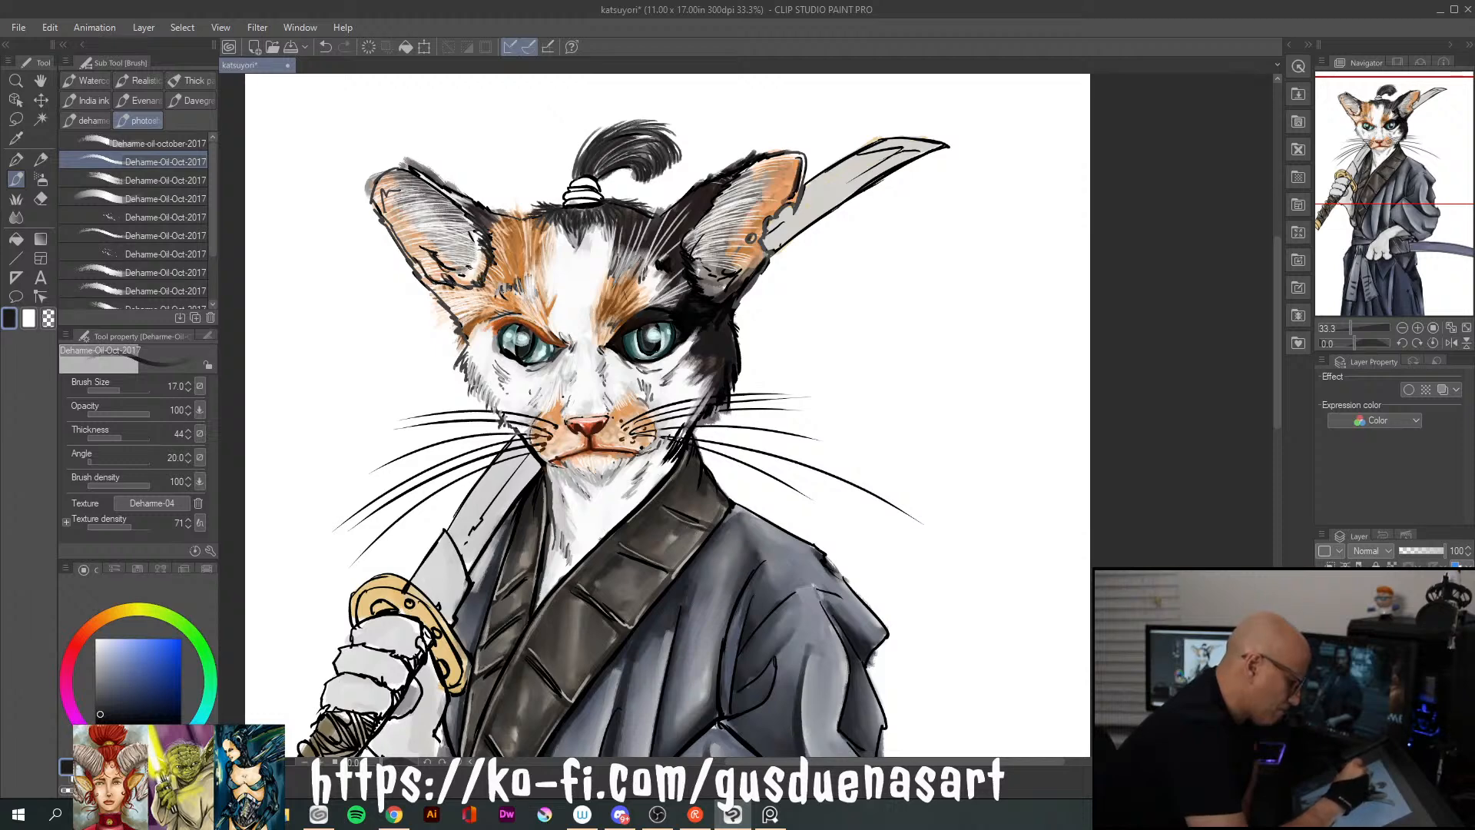
drag(695, 229, 682, 249)
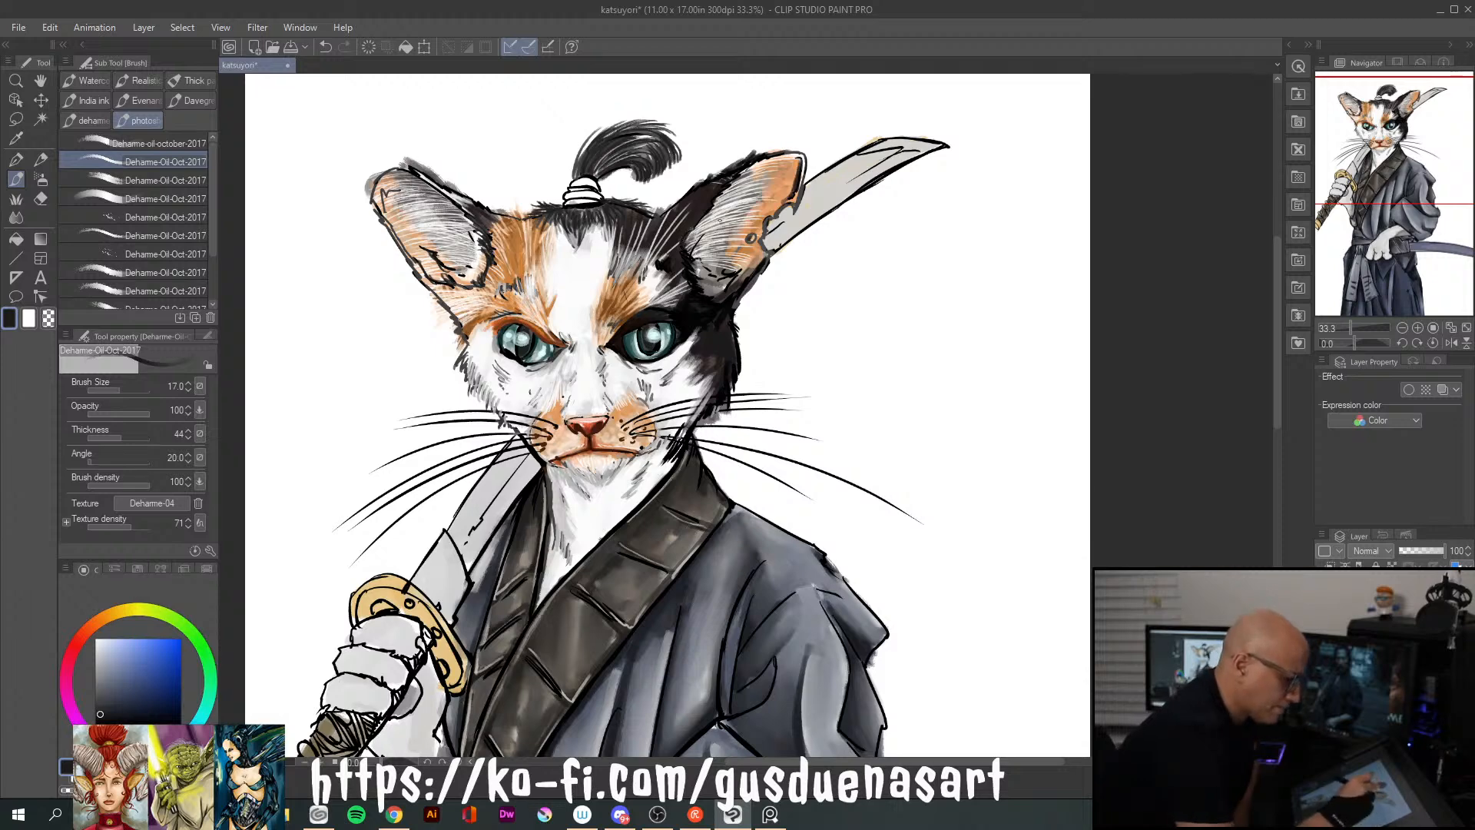
Paint grey fur strokes along the lower edge and base of the ear beside the orange forehead patch
click(101, 679)
click(95, 691)
mouse_move(446, 276)
mouse_down()
mouse_move(440, 266)
mouse_move(481, 264)
mouse_up()
drag(489, 270, 479, 240)
alt+click(476, 244)
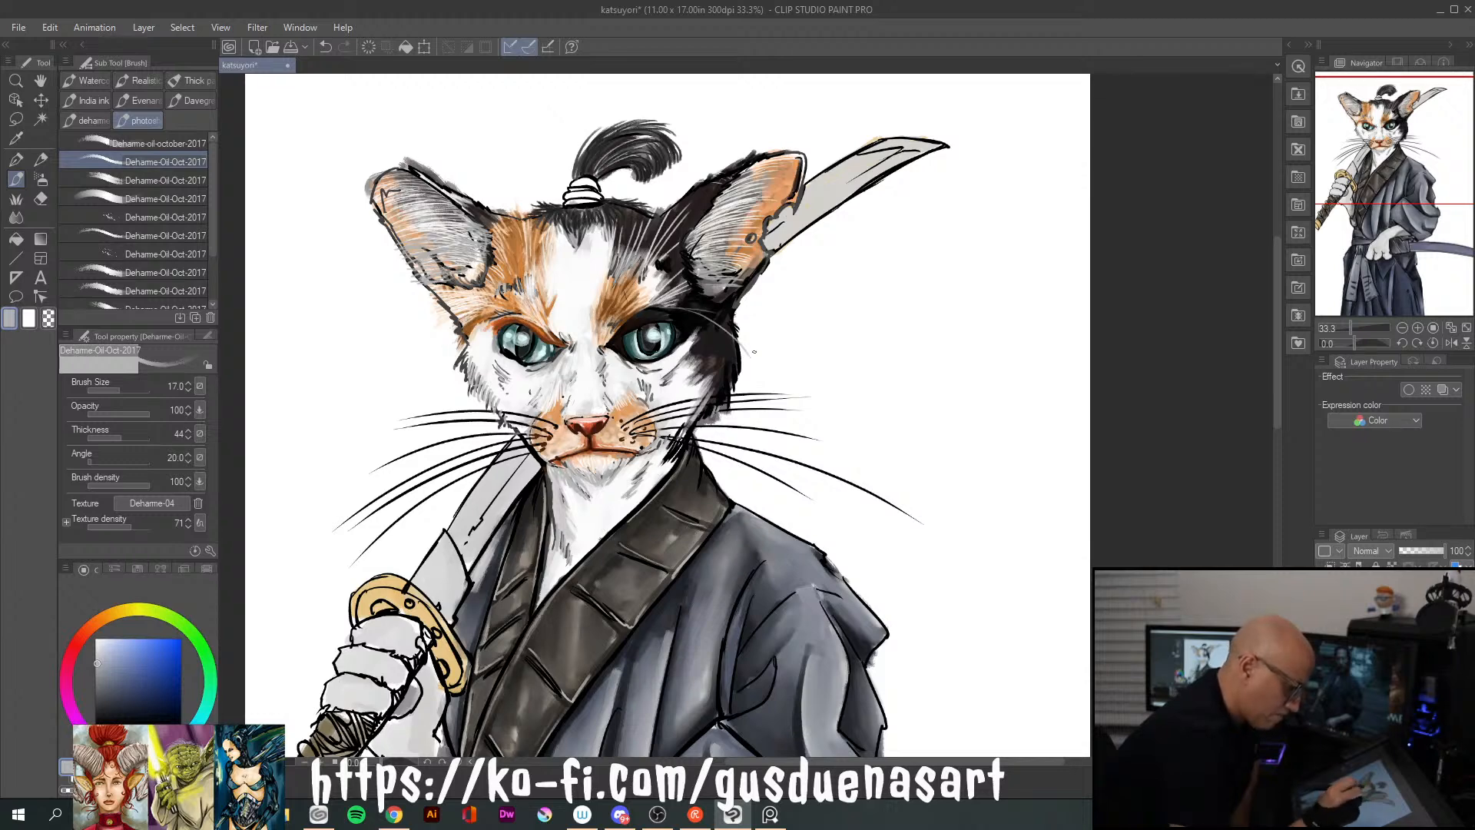
Draw long thin light grey brow whiskers sweeping out from both sides of the face, and switch the brush colour to near-white
mouse_move(495, 318)
mouse_down()
mouse_move(407, 367)
mouse_move(368, 427)
mouse_up()
drag(738, 317, 809, 357)
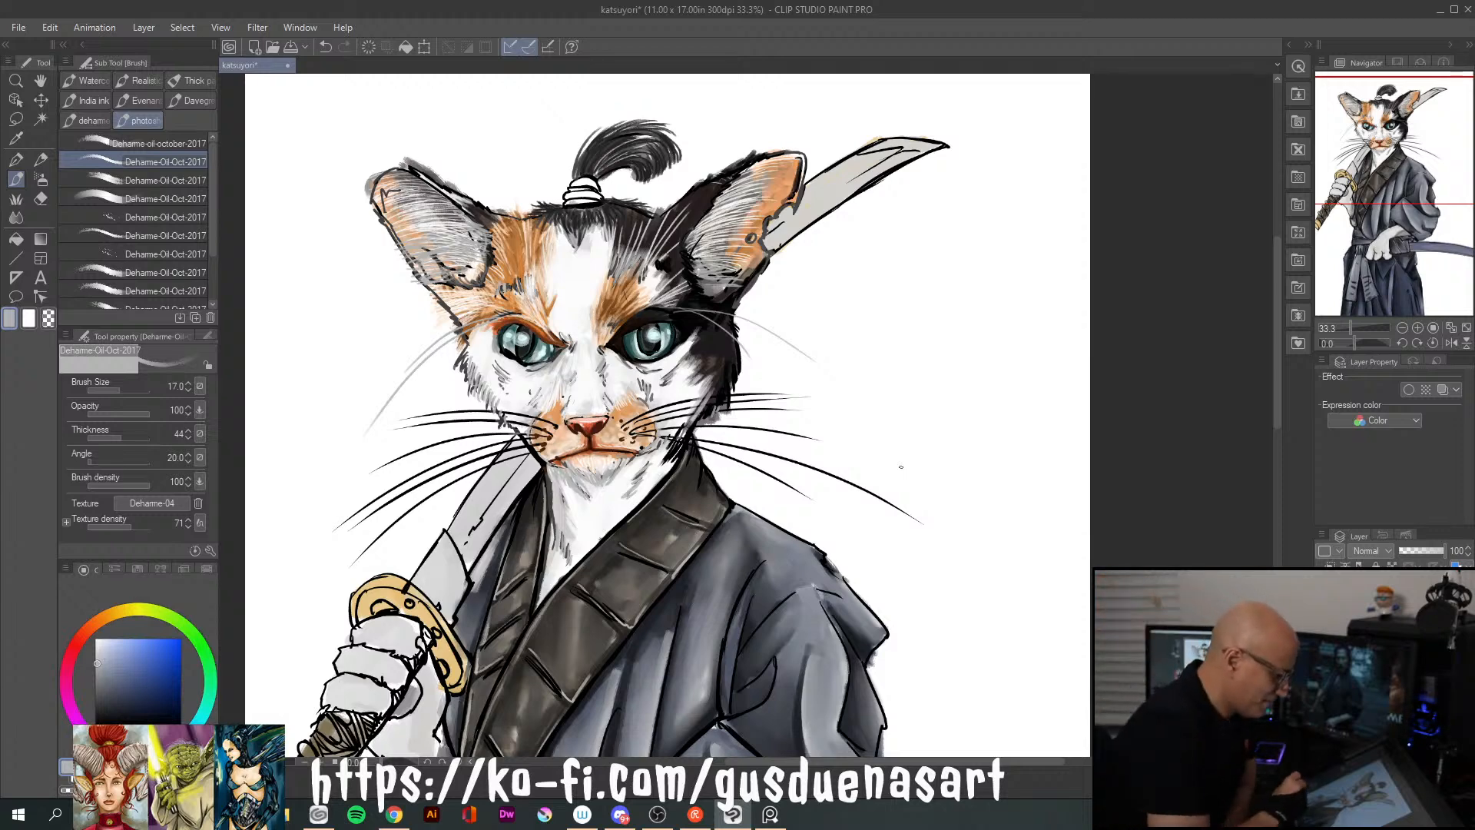
drag(97, 653, 91, 626)
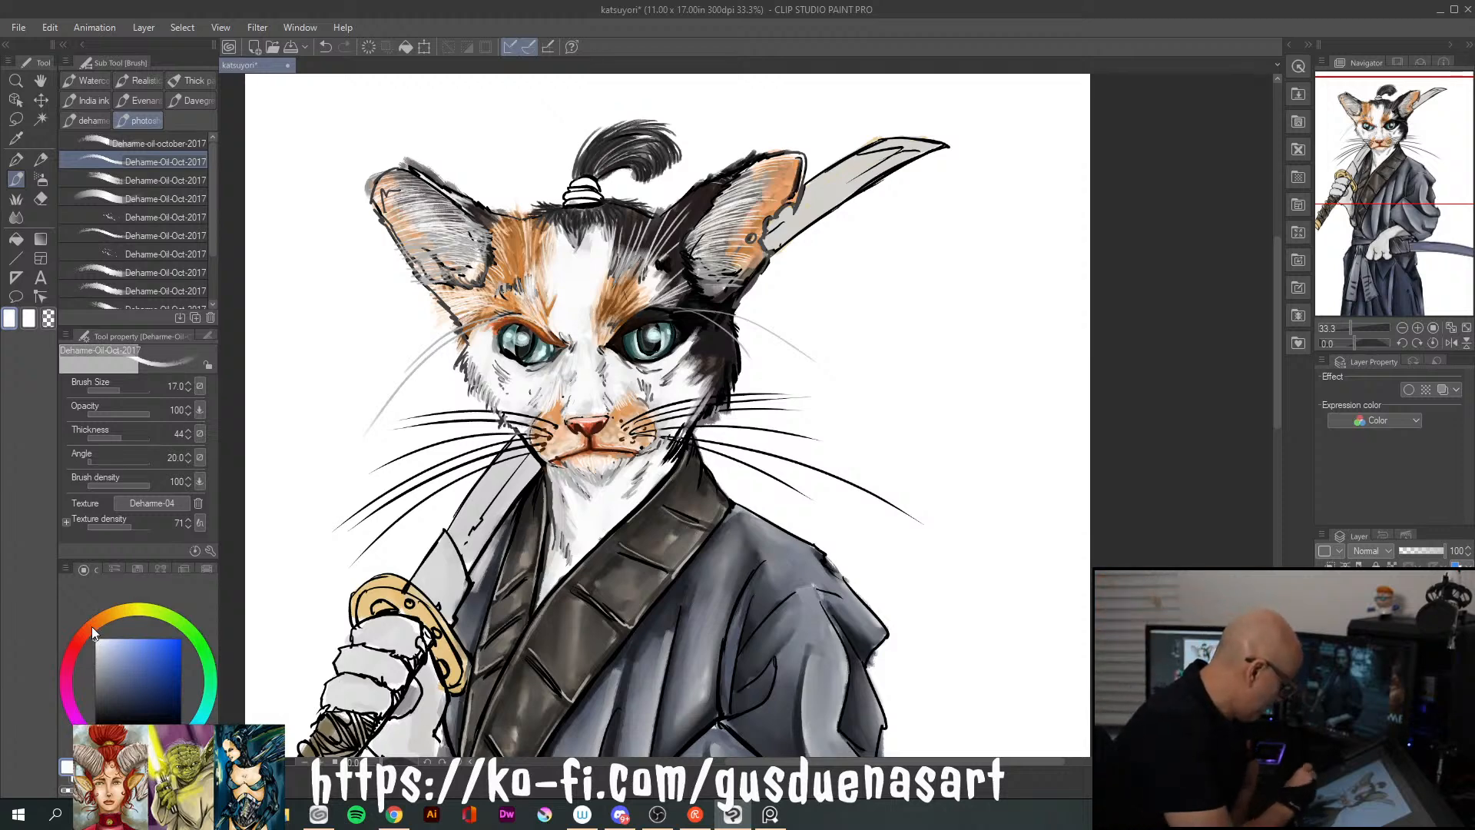
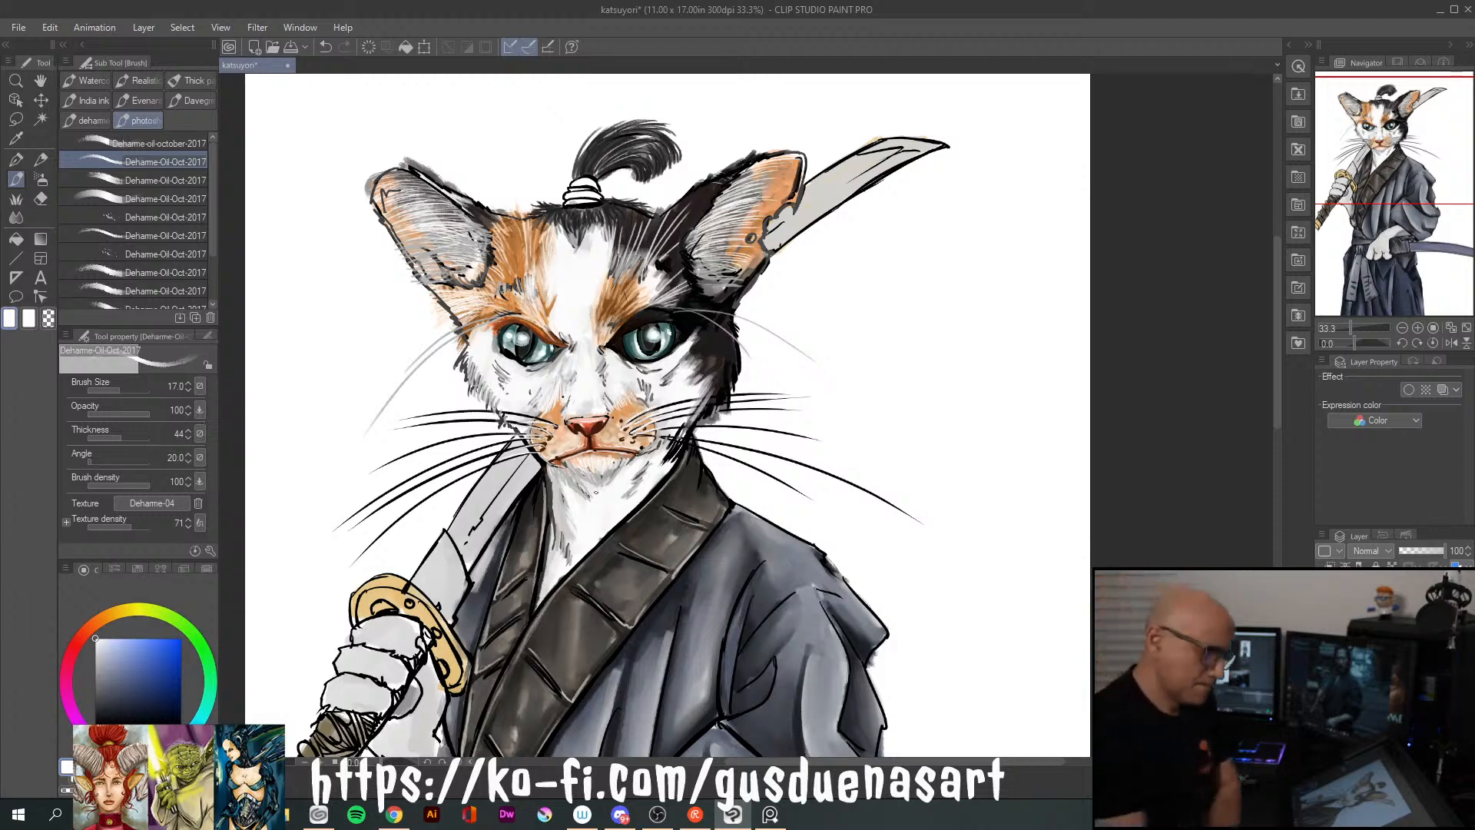
Set the oil brush size to 70 and paint slate-blue strokes along the robe's central chest folds
drag(1278, 421, 1265, 504)
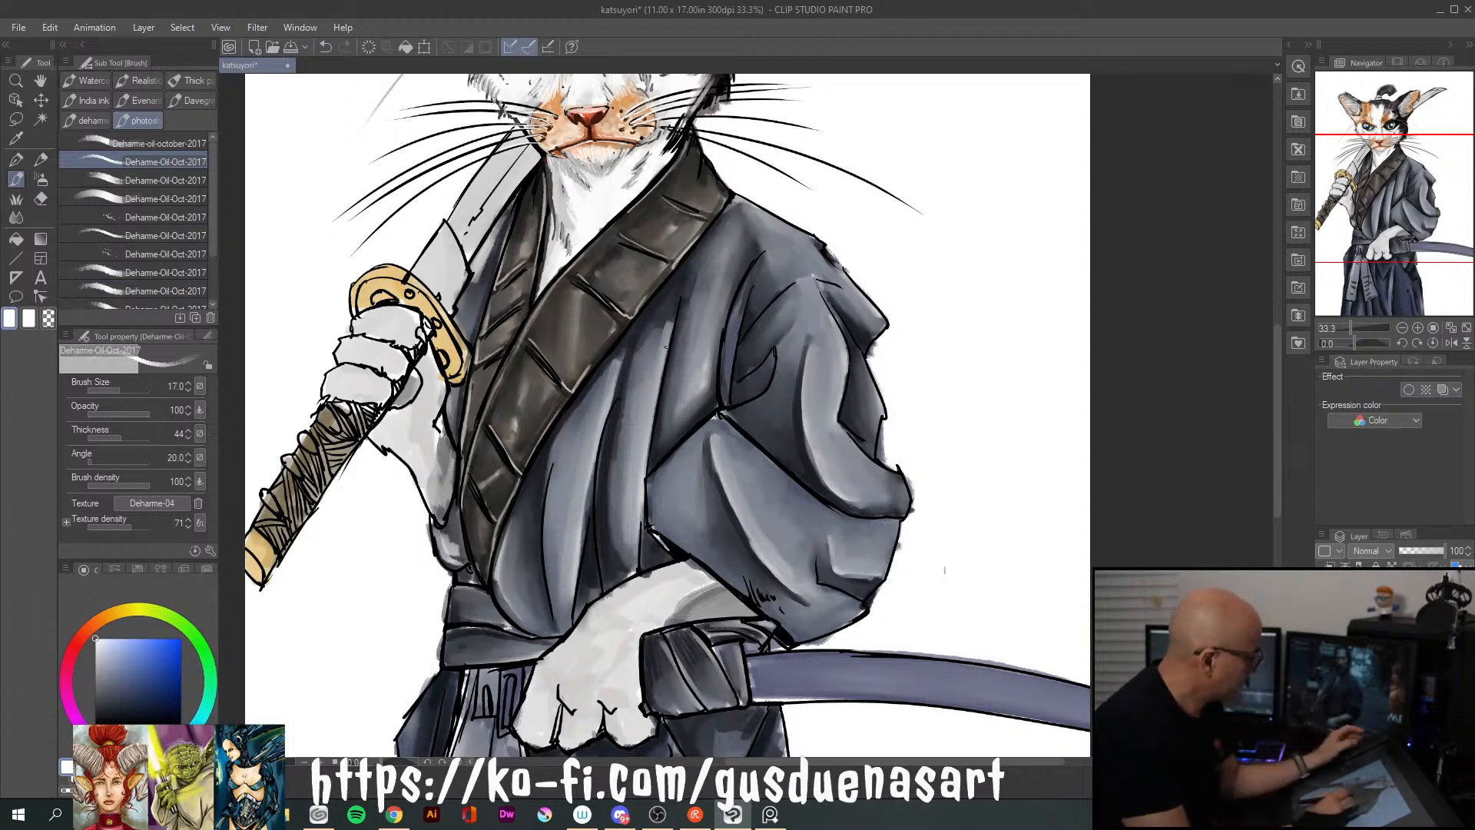
key(bracketright)
key(bracketright)
key(bracketright)
key(bracketright)
key(bracketright)
key(bracketright)
key(bracketright)
key(bracketright)
key(bracketright)
key(bracketright)
key(bracketleft)
key(bracketleft)
key(bracketleft)
key(bracketleft)
key(bracketleft)
key(bracketleft)
key(bracketleft)
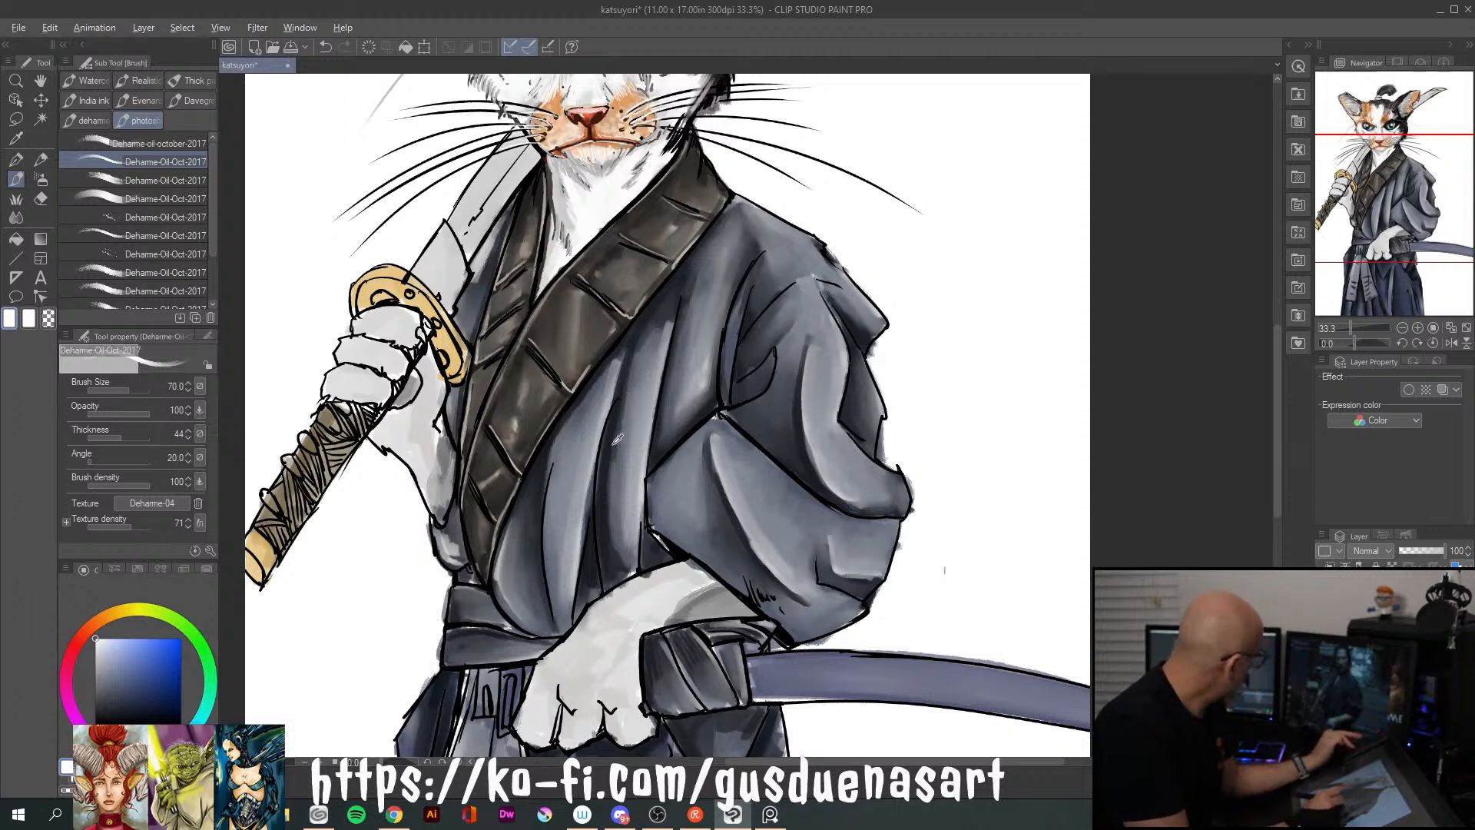
alt+click(618, 498)
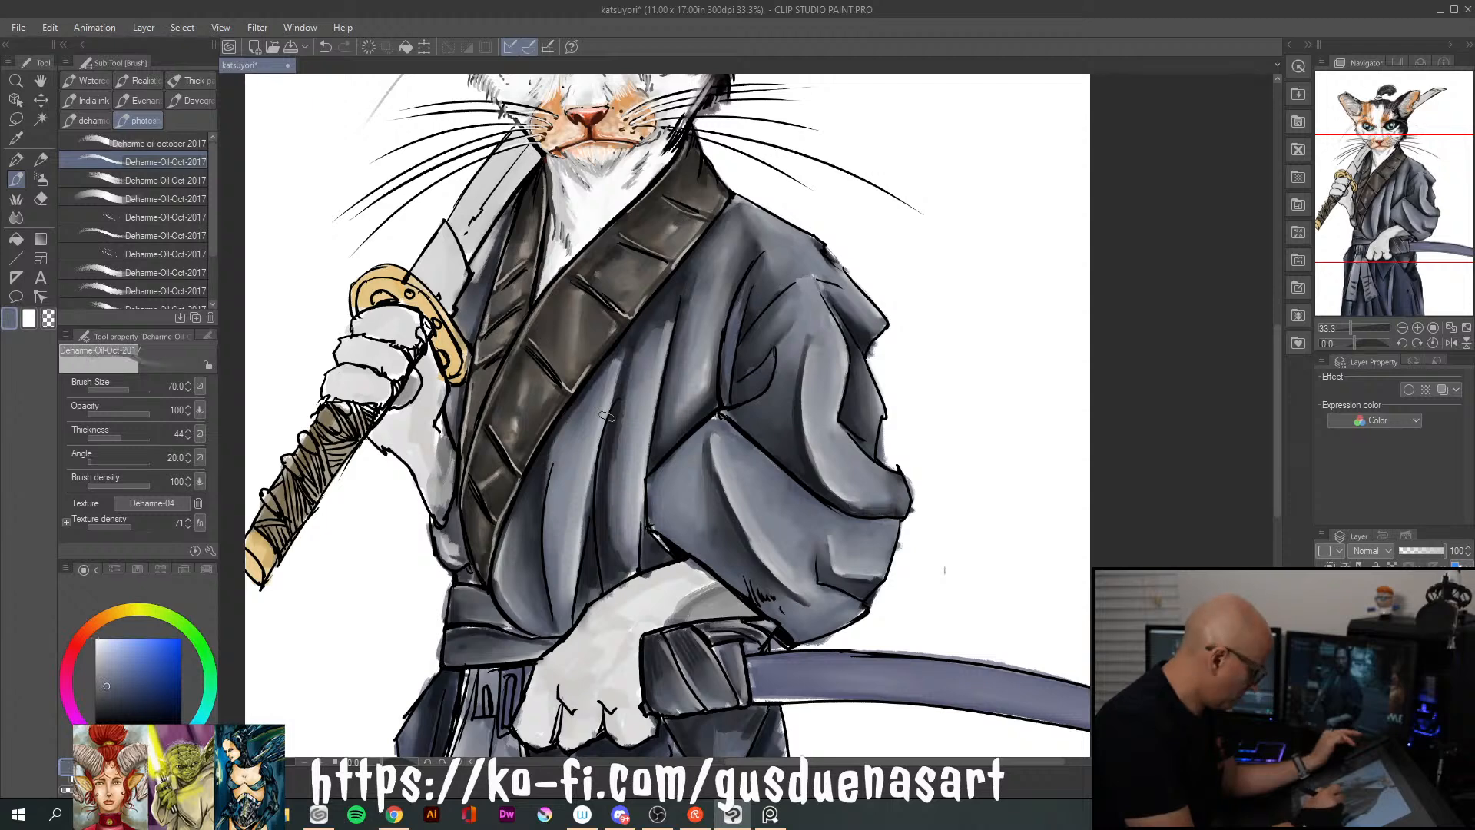
drag(115, 675, 120, 689)
drag(620, 480, 668, 307)
drag(621, 511, 661, 323)
drag(634, 415, 620, 536)
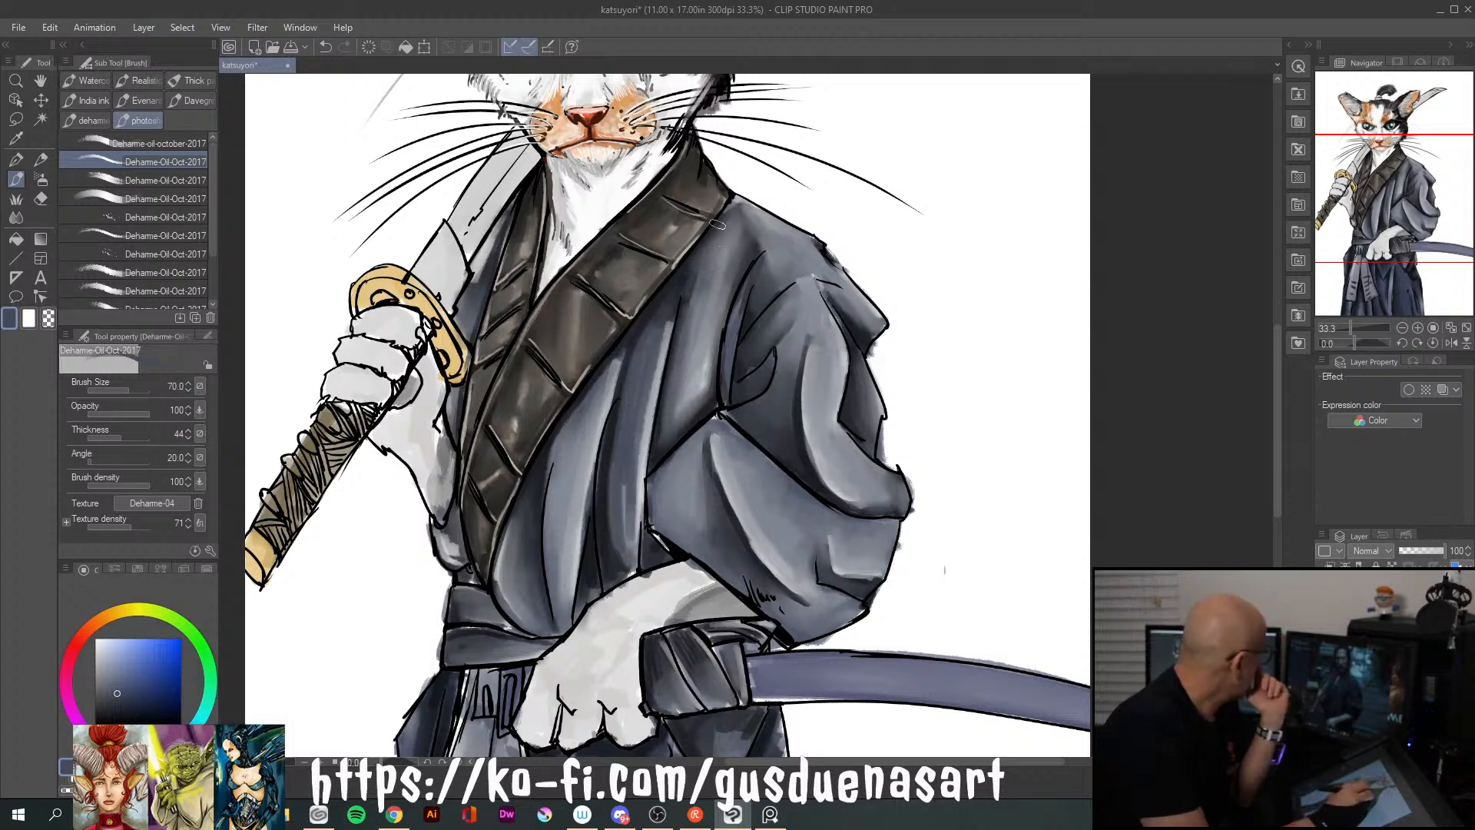
Paint long slate-blue strokes down the upper chest folds between the dark collar and the sleeve
drag(703, 291, 682, 384)
drag(728, 245, 695, 355)
drag(731, 275, 708, 342)
drag(734, 223, 719, 276)
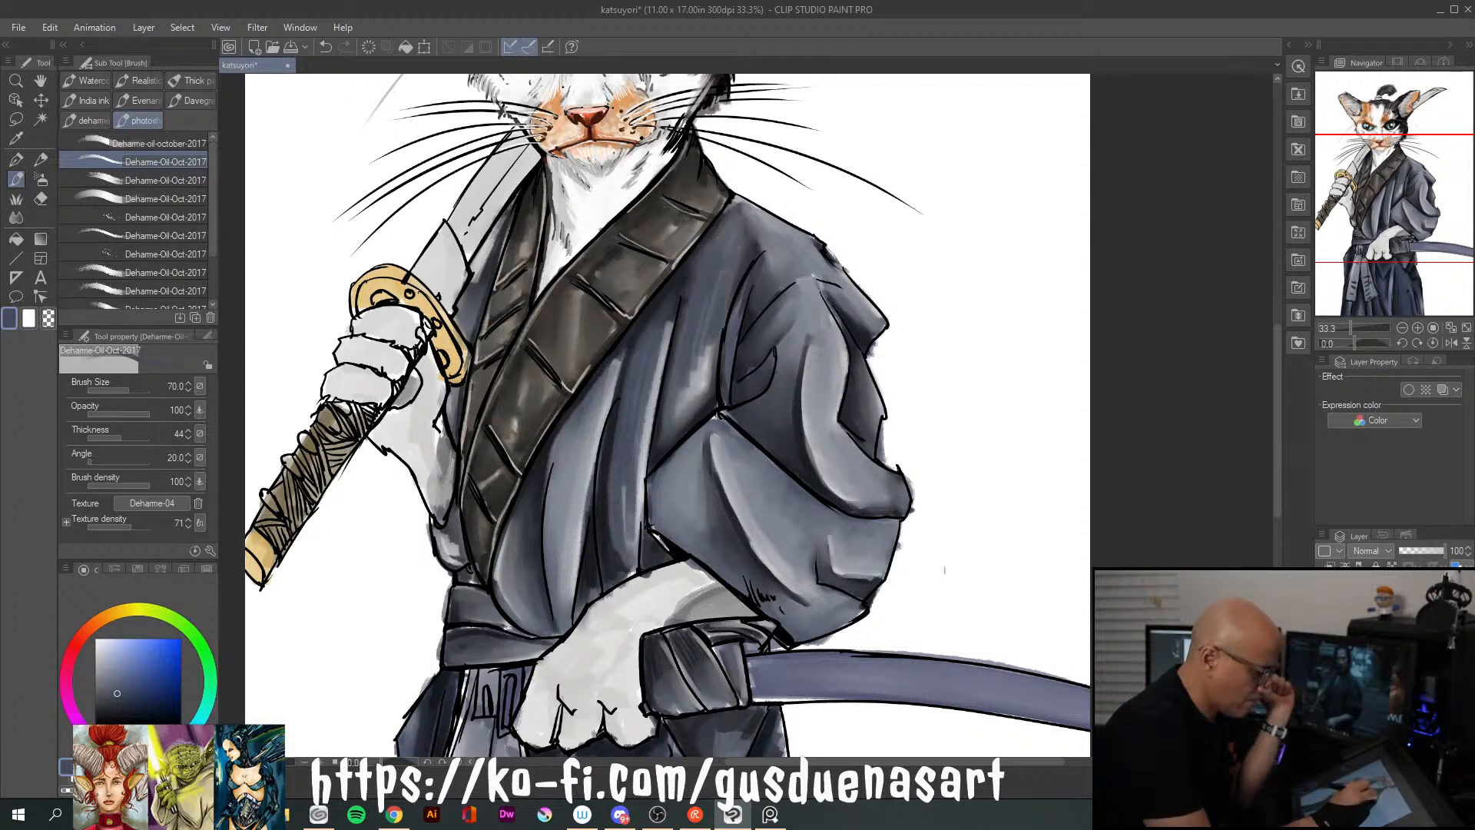
drag(739, 216, 680, 377)
drag(719, 306, 700, 373)
drag(694, 318, 673, 425)
Paint slate-blue strokes along the robe folds running from the collar's lower edge down to the waist belt
drag(609, 369, 572, 498)
drag(588, 411, 550, 547)
drag(618, 363, 572, 519)
drag(546, 471, 515, 599)
Paint slate-blue strokes over the sleeve's lower panel, its long curved folds and the shoulder
drag(699, 444, 700, 538)
drag(673, 476, 702, 550)
drag(666, 482, 704, 559)
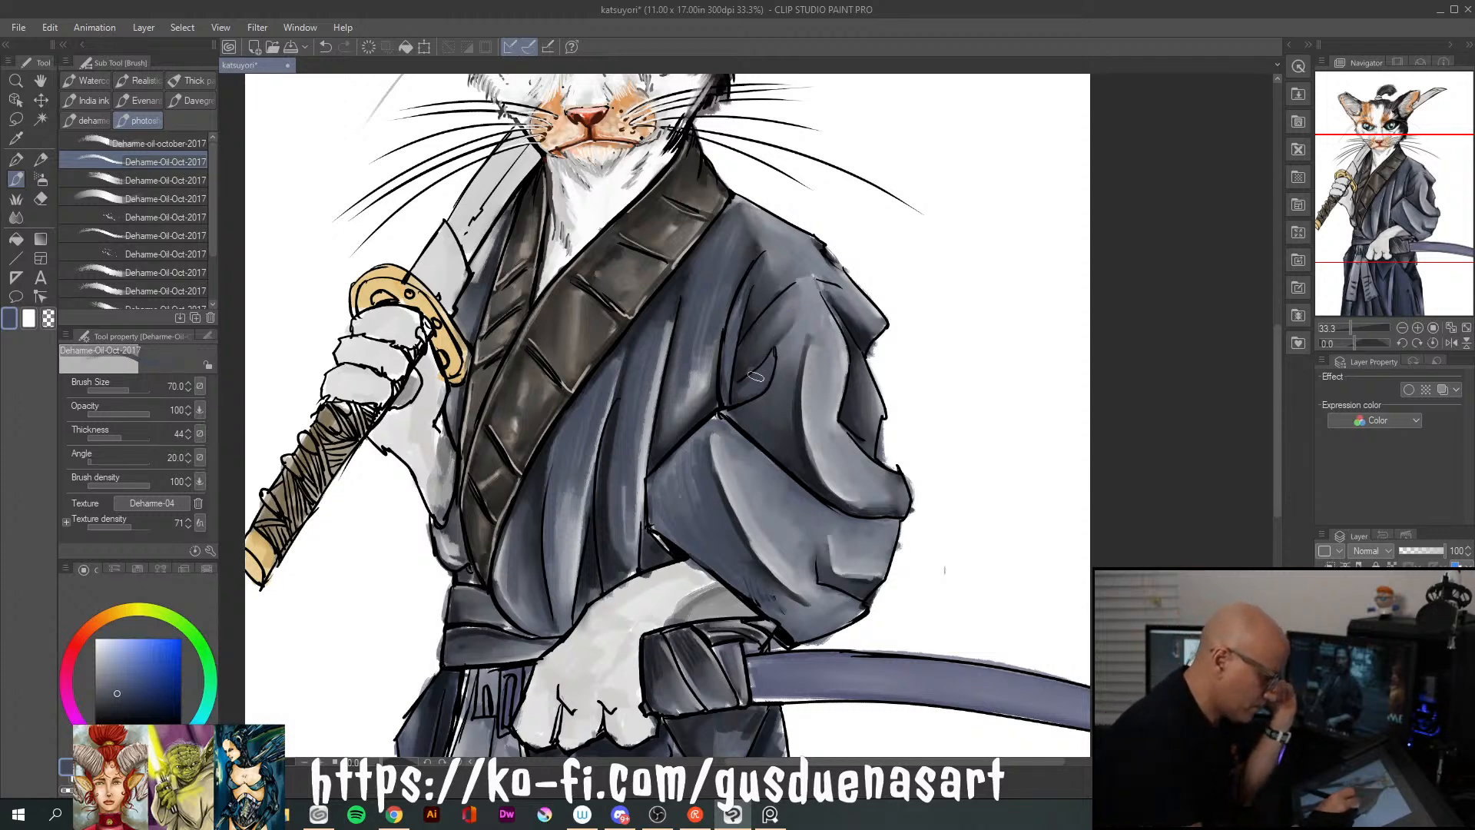
mouse_move(814, 305)
mouse_down()
mouse_move(790, 365)
mouse_move(792, 418)
mouse_up()
drag(802, 349, 802, 453)
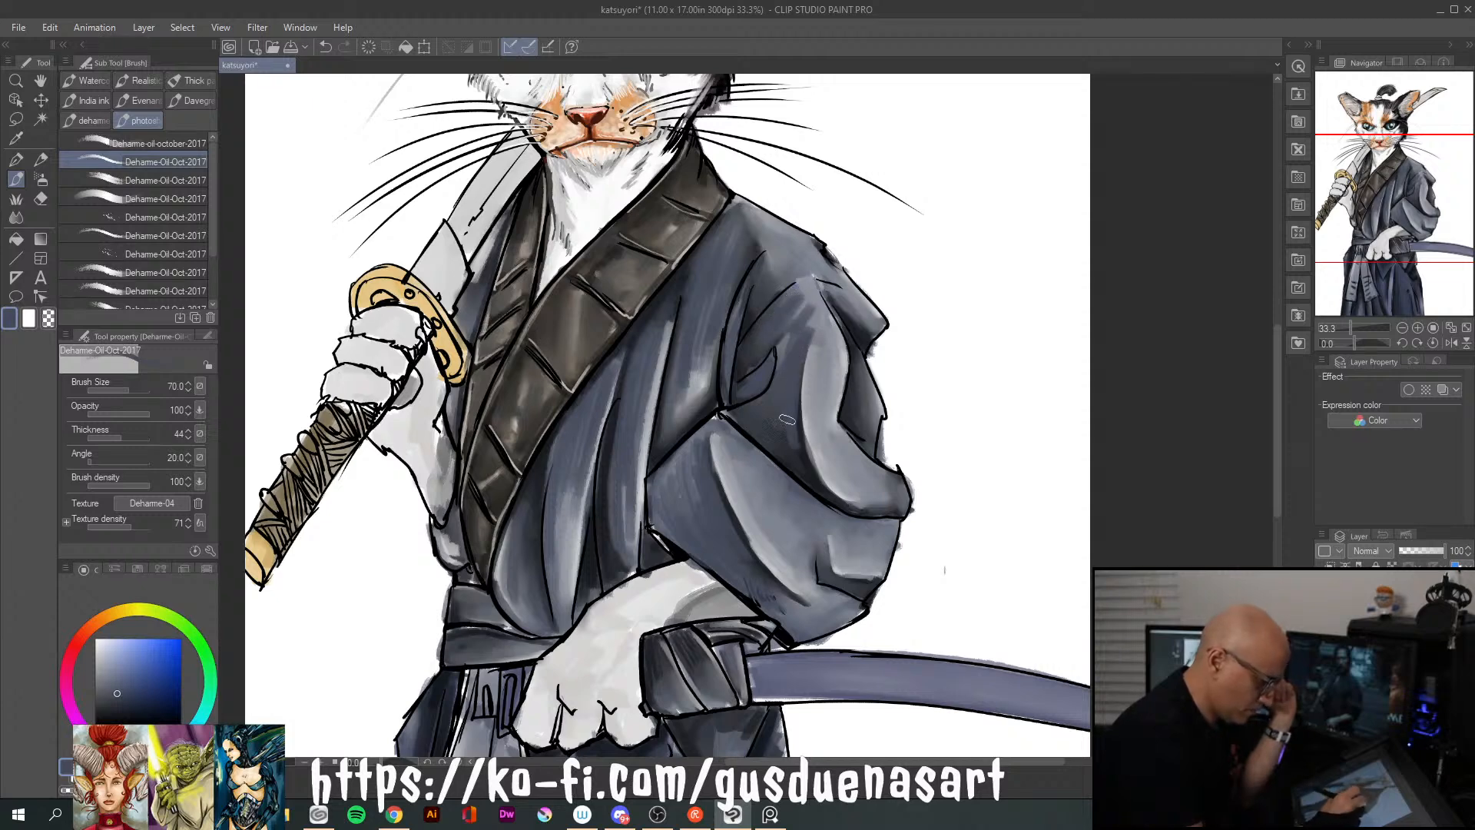
mouse_move(806, 313)
mouse_down()
mouse_move(786, 352)
mouse_move(785, 339)
mouse_up()
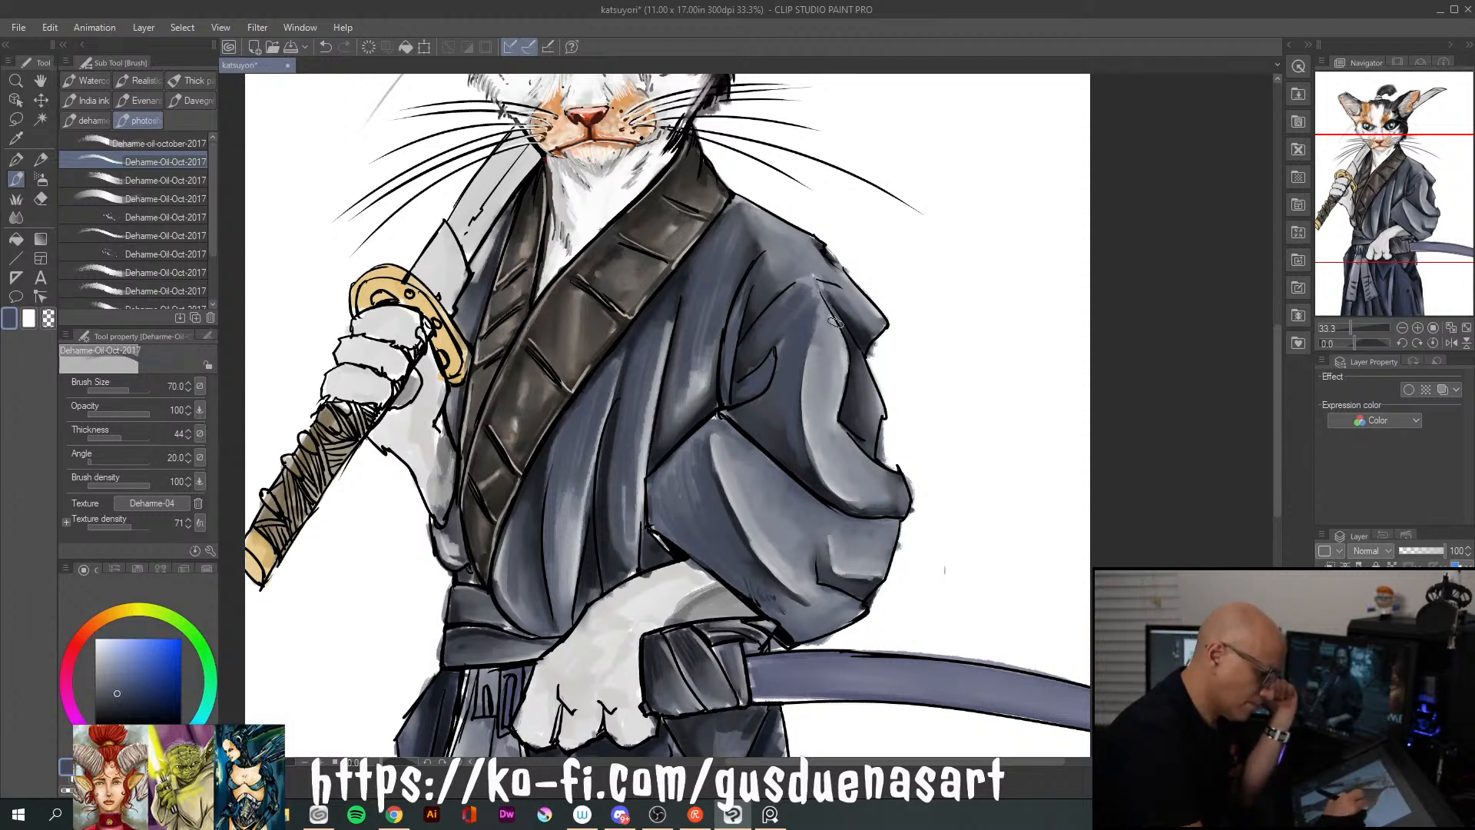
mouse_move(830, 335)
mouse_down()
mouse_move(821, 412)
mouse_move(864, 480)
mouse_up()
drag(822, 424, 855, 500)
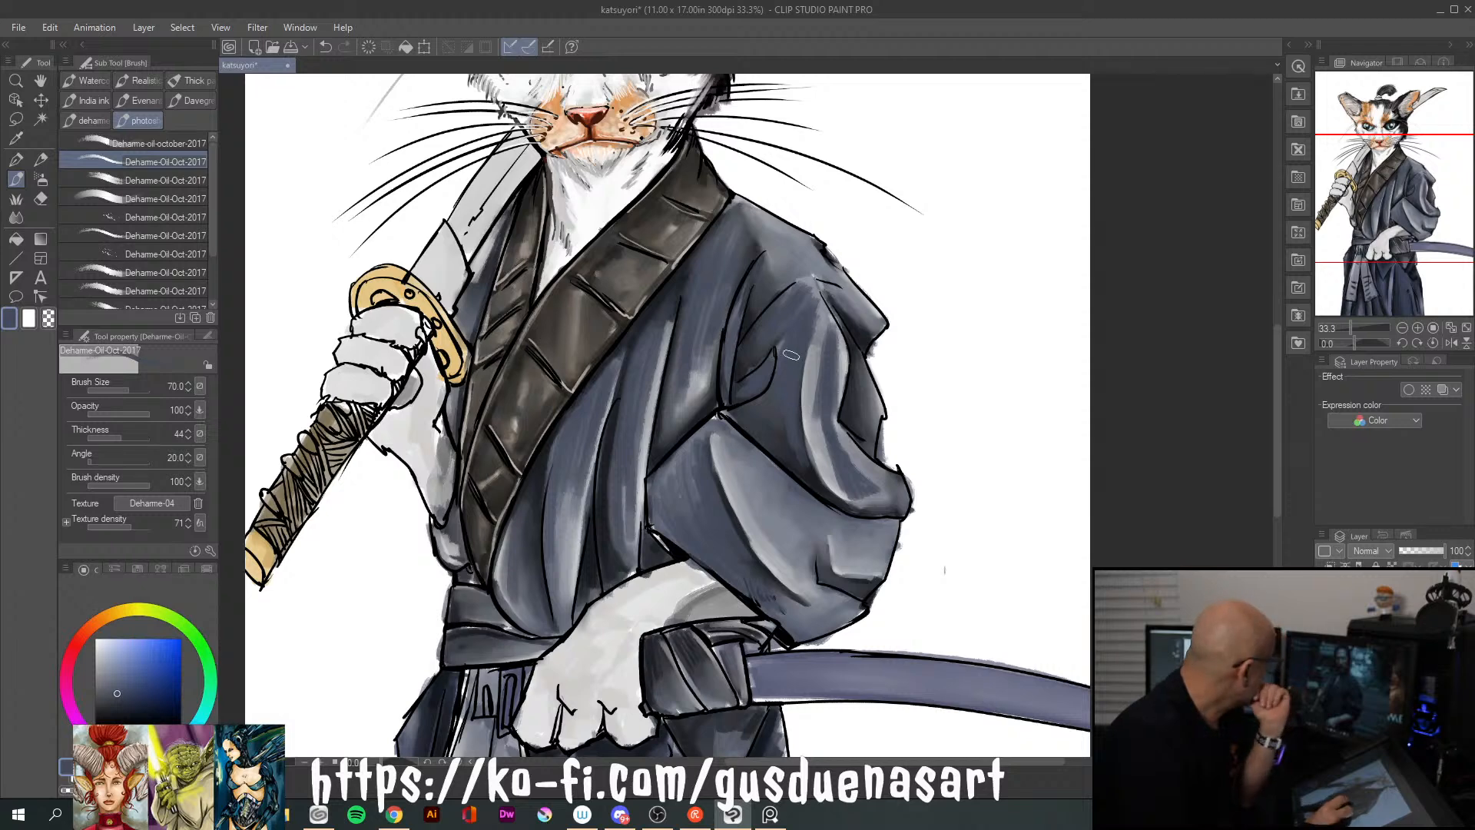
mouse_move(742, 467)
mouse_down()
mouse_move(814, 532)
mouse_move(788, 542)
mouse_move(811, 541)
mouse_up()
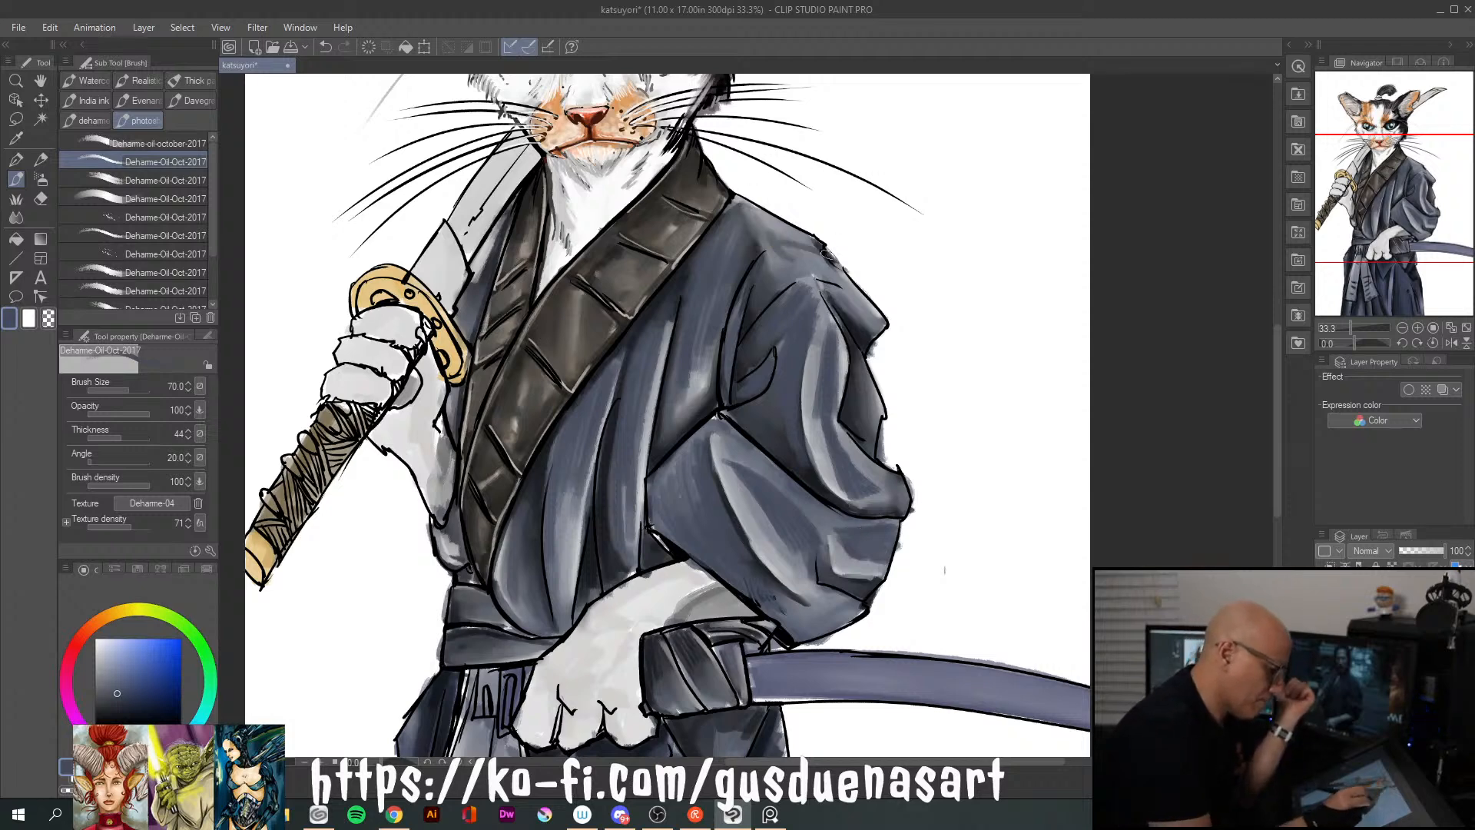
mouse_move(832, 267)
mouse_down()
mouse_move(787, 270)
mouse_move(839, 277)
mouse_move(761, 221)
mouse_up()
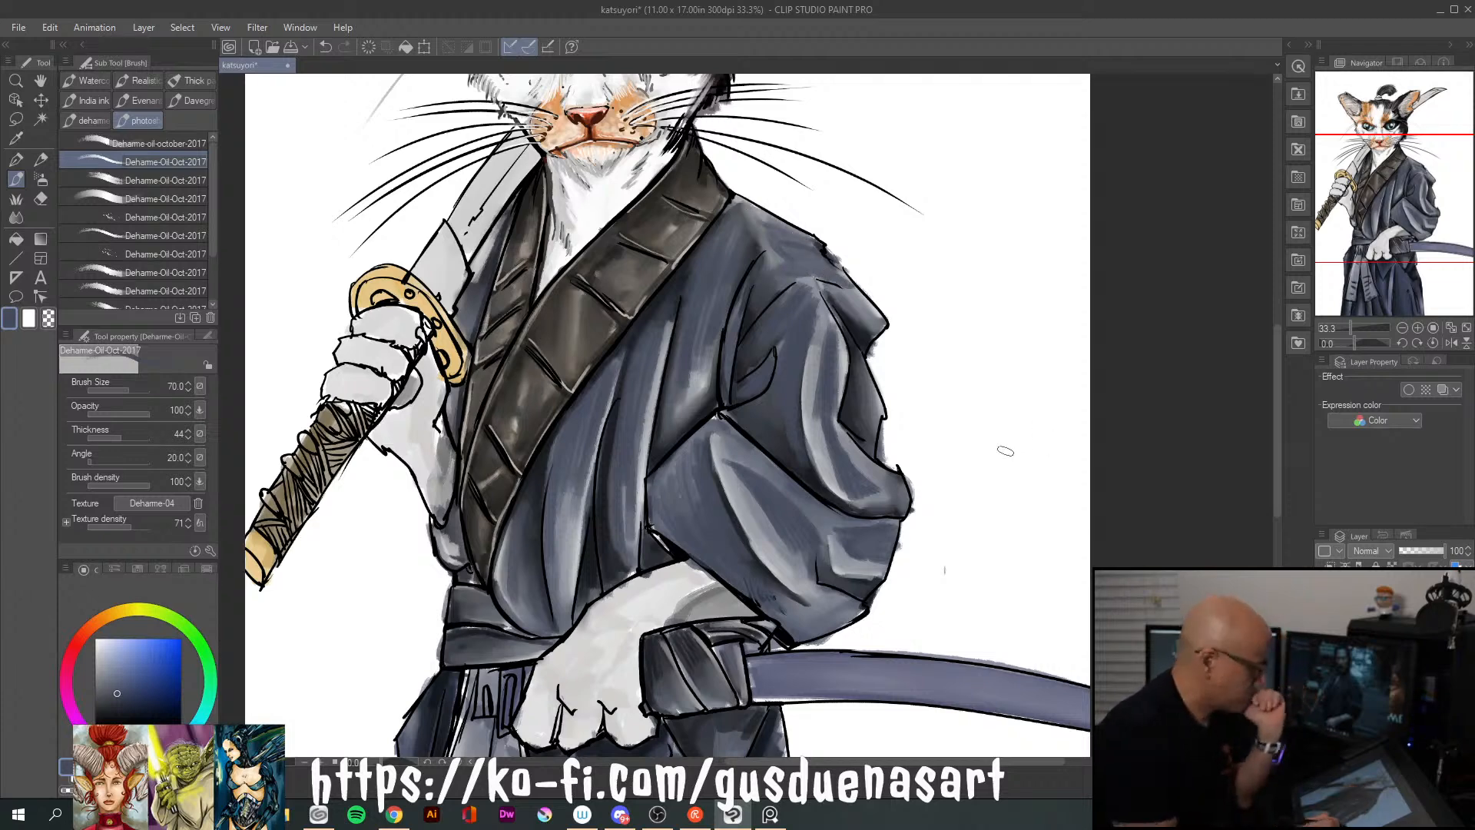
Smooth the new strokes on the shoulder, sleeve and chest folds with the Blend tool at size 50
click(16, 218)
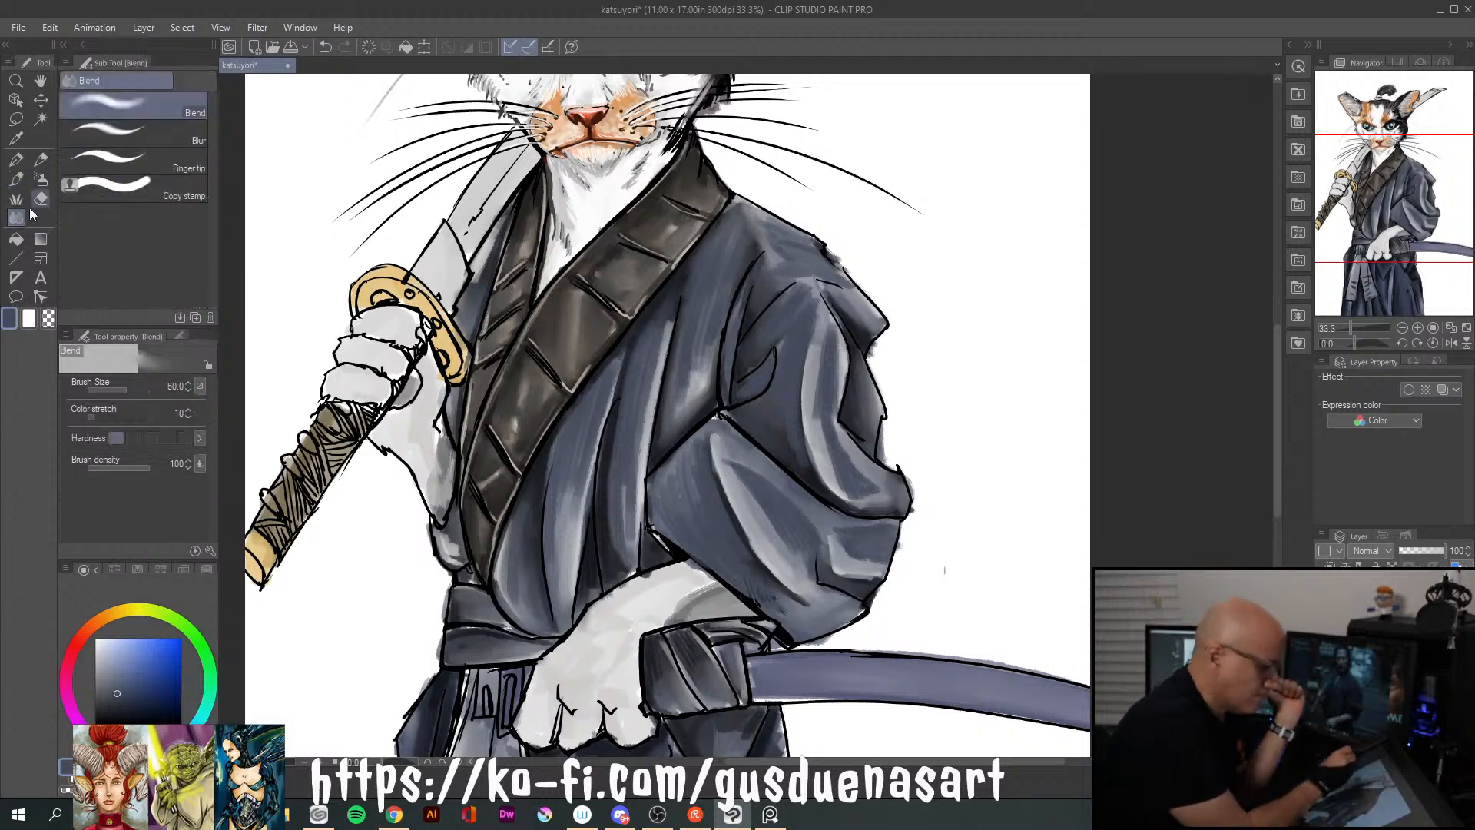
mouse_move(784, 253)
mouse_down()
mouse_move(885, 268)
mouse_move(903, 195)
mouse_move(814, 305)
mouse_move(801, 394)
mouse_move(816, 291)
mouse_move(791, 330)
mouse_move(828, 346)
mouse_move(811, 448)
mouse_move(832, 392)
mouse_move(848, 472)
mouse_move(825, 442)
mouse_move(888, 496)
mouse_up()
mouse_move(730, 463)
mouse_down()
mouse_move(804, 533)
mouse_move(827, 598)
mouse_move(889, 557)
mouse_move(864, 517)
mouse_move(852, 553)
mouse_move(873, 554)
mouse_move(857, 519)
mouse_up()
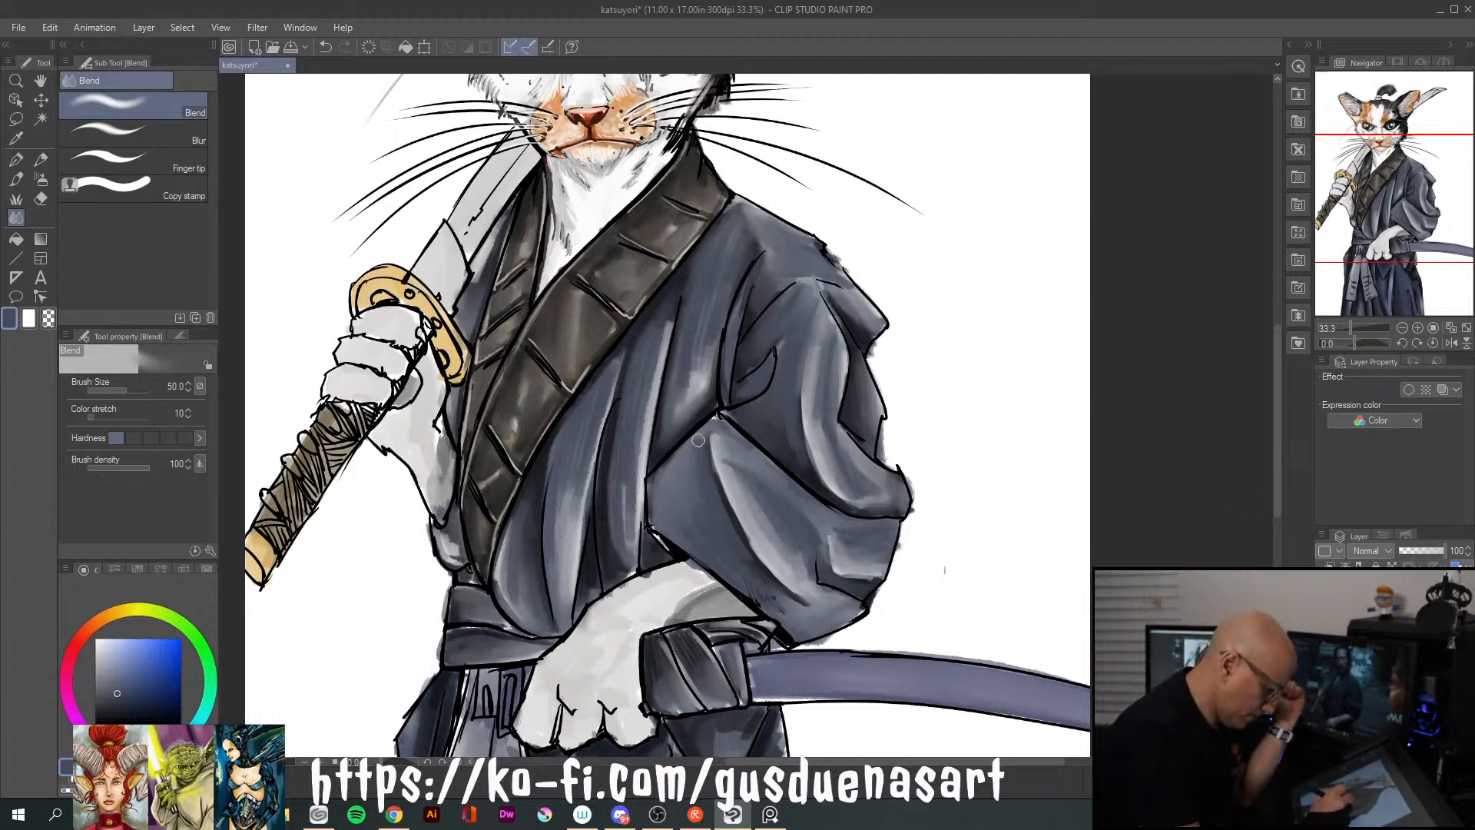
mouse_move(660, 340)
mouse_down()
mouse_move(630, 490)
mouse_move(624, 460)
mouse_move(624, 517)
mouse_up()
drag(600, 429, 572, 515)
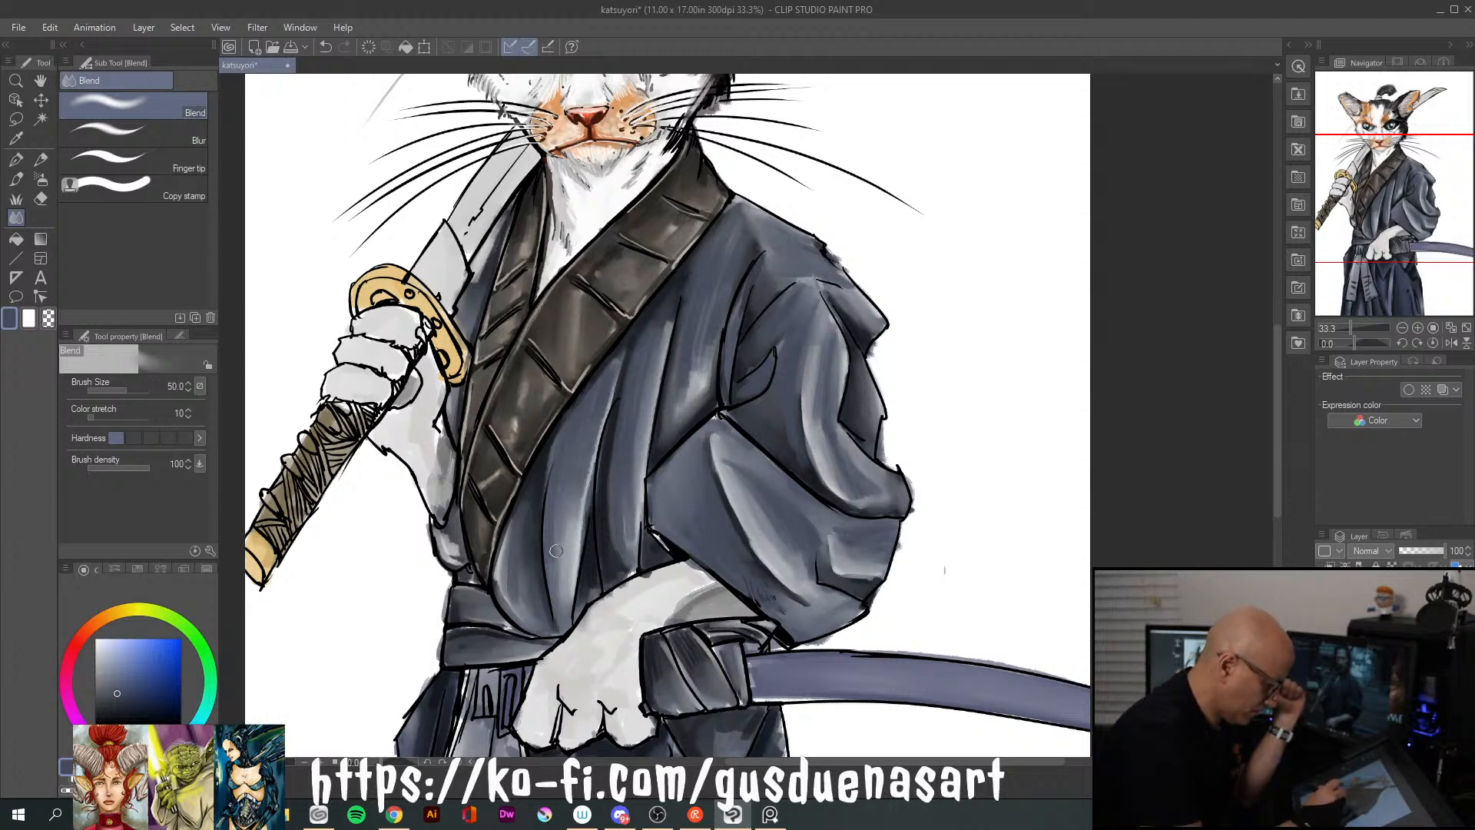
drag(567, 452, 558, 550)
mouse_move(697, 330)
mouse_down()
mouse_move(689, 403)
mouse_move(693, 391)
mouse_up()
drag(704, 344, 704, 383)
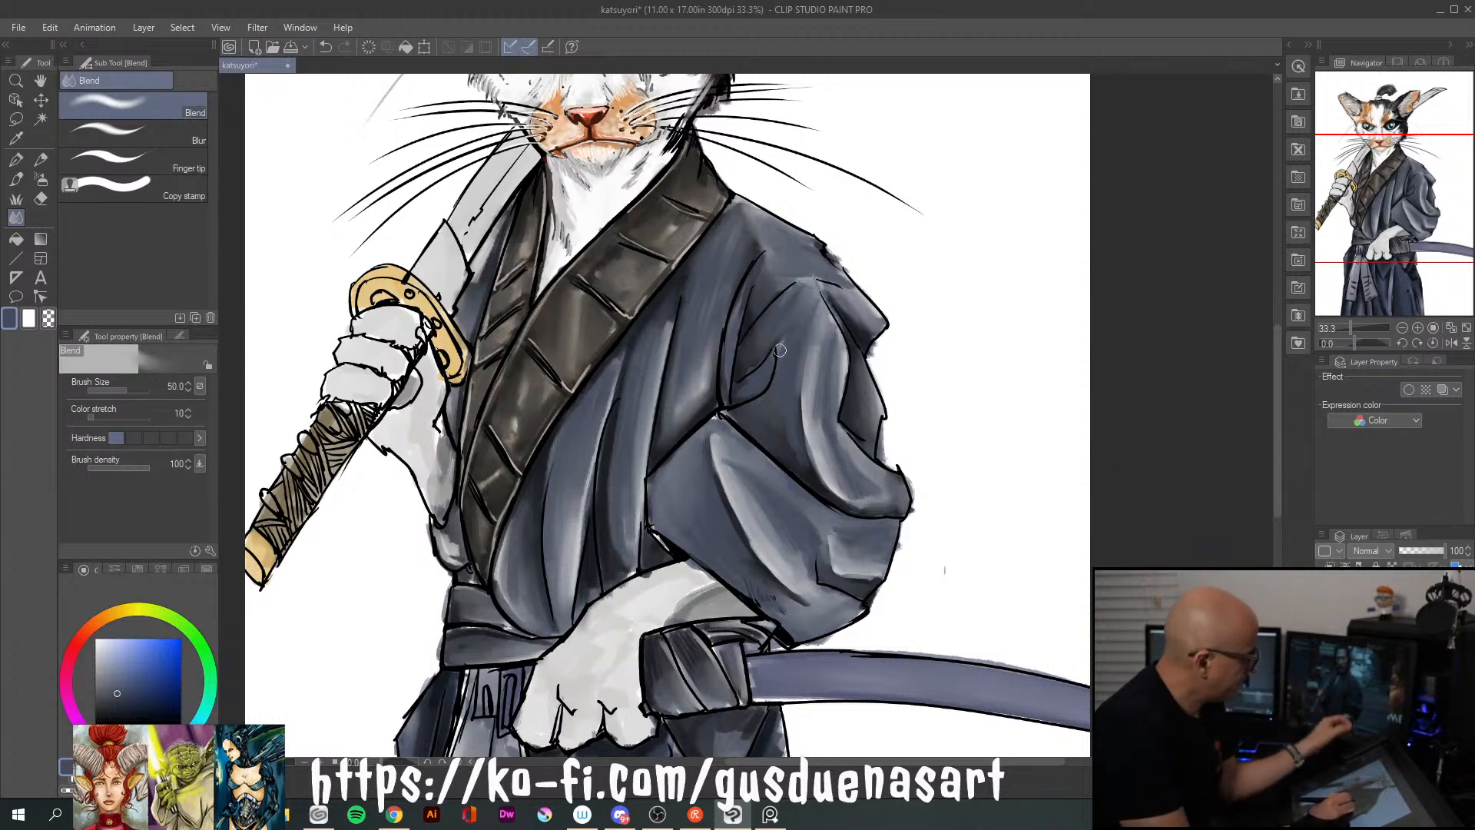
Return to the oil brush with a darker navy colour and reduce its size to 20
drag(120, 689, 119, 702)
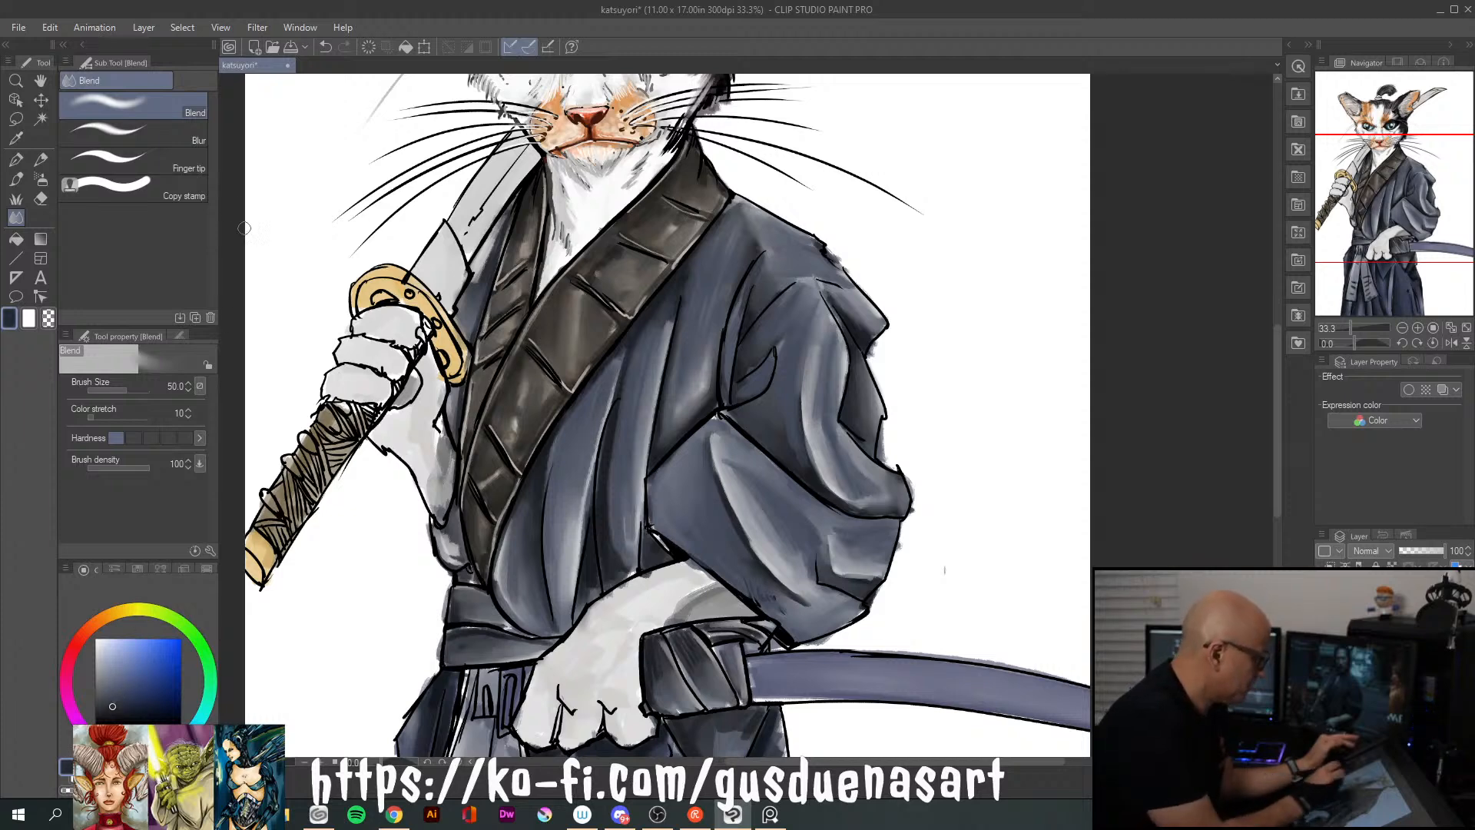
click(16, 179)
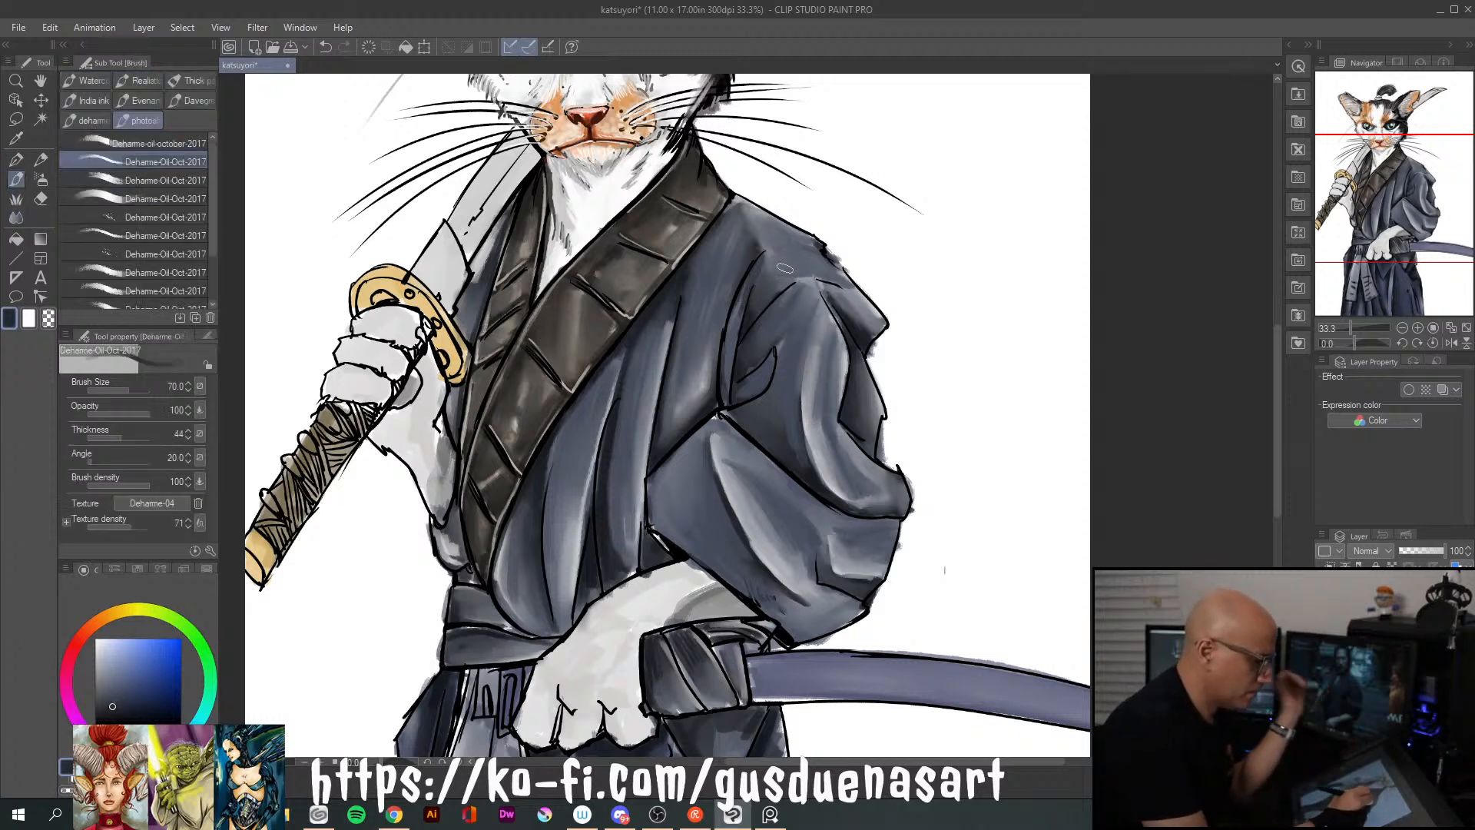
key(bracketleft)
key(bracketleft)
key(bracketleft)
key(bracketleft)
key(bracketleft)
key(bracketright)
key(bracketright)
key(bracketleft)
key(bracketleft)
key(bracketleft)
key(bracketleft)
key(bracketleft)
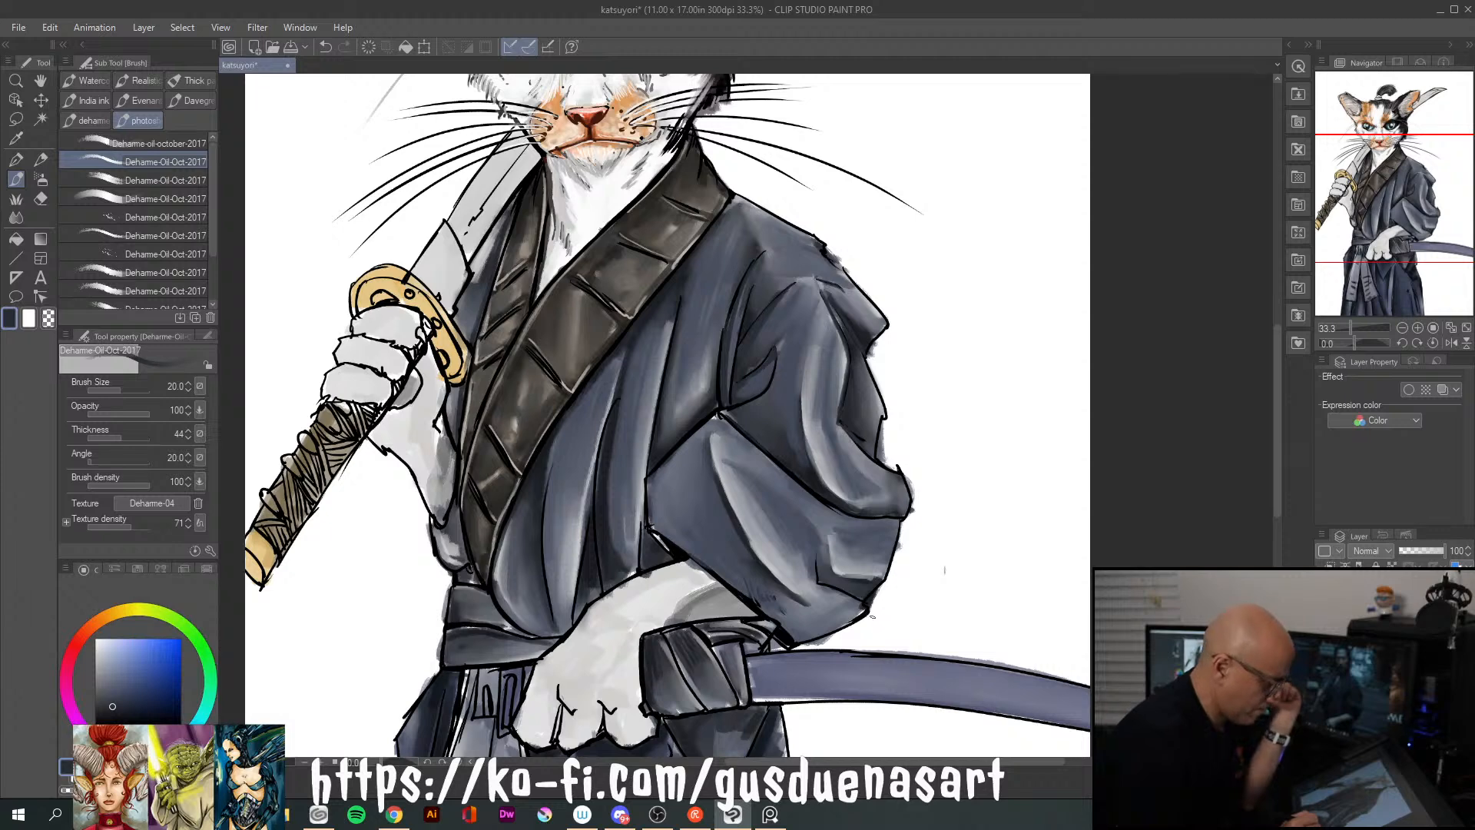
Add thin light grey highlights along the collar's lower edge and the waist belt
click(99, 653)
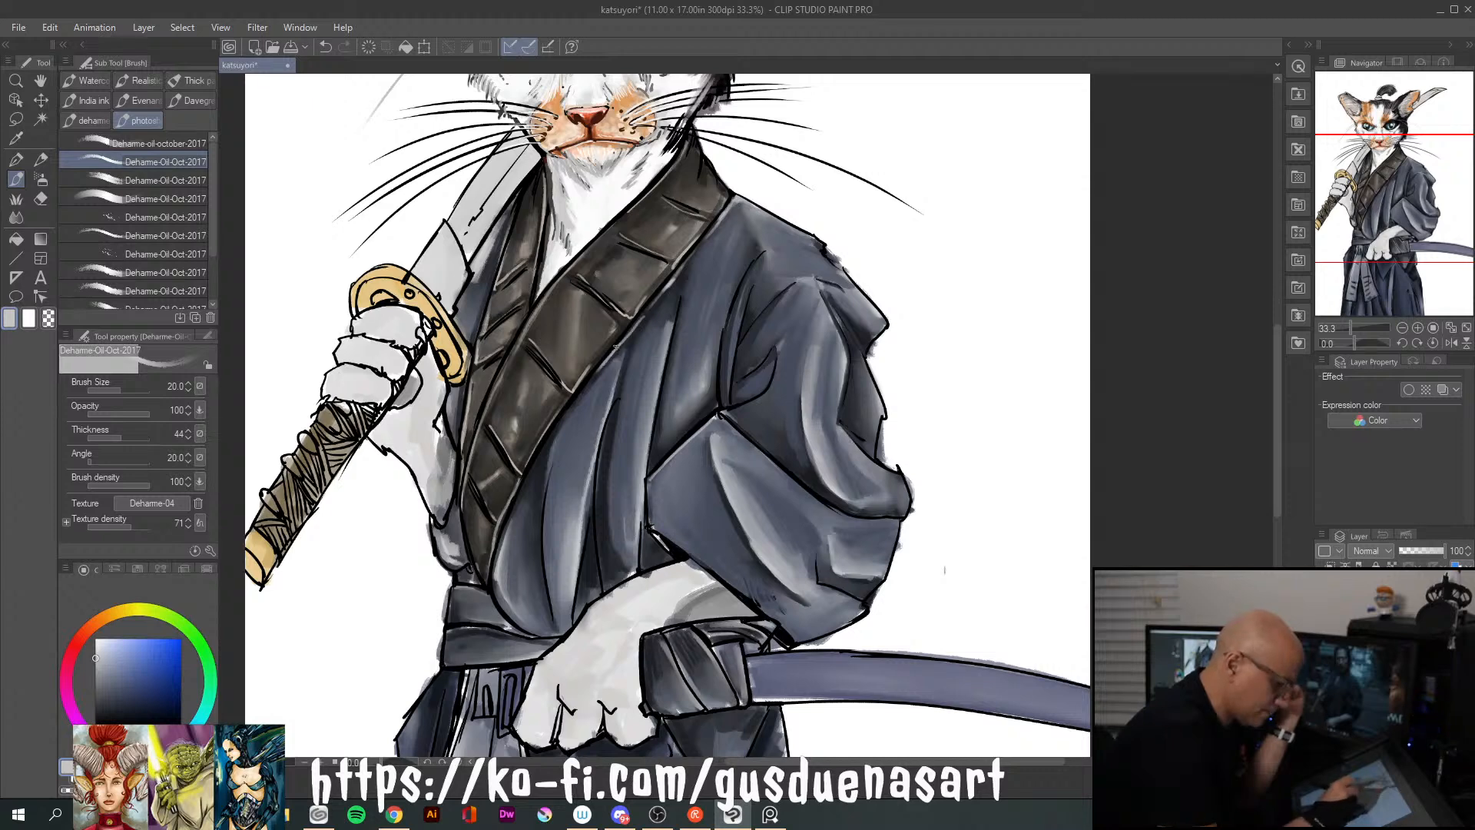
drag(566, 414, 516, 494)
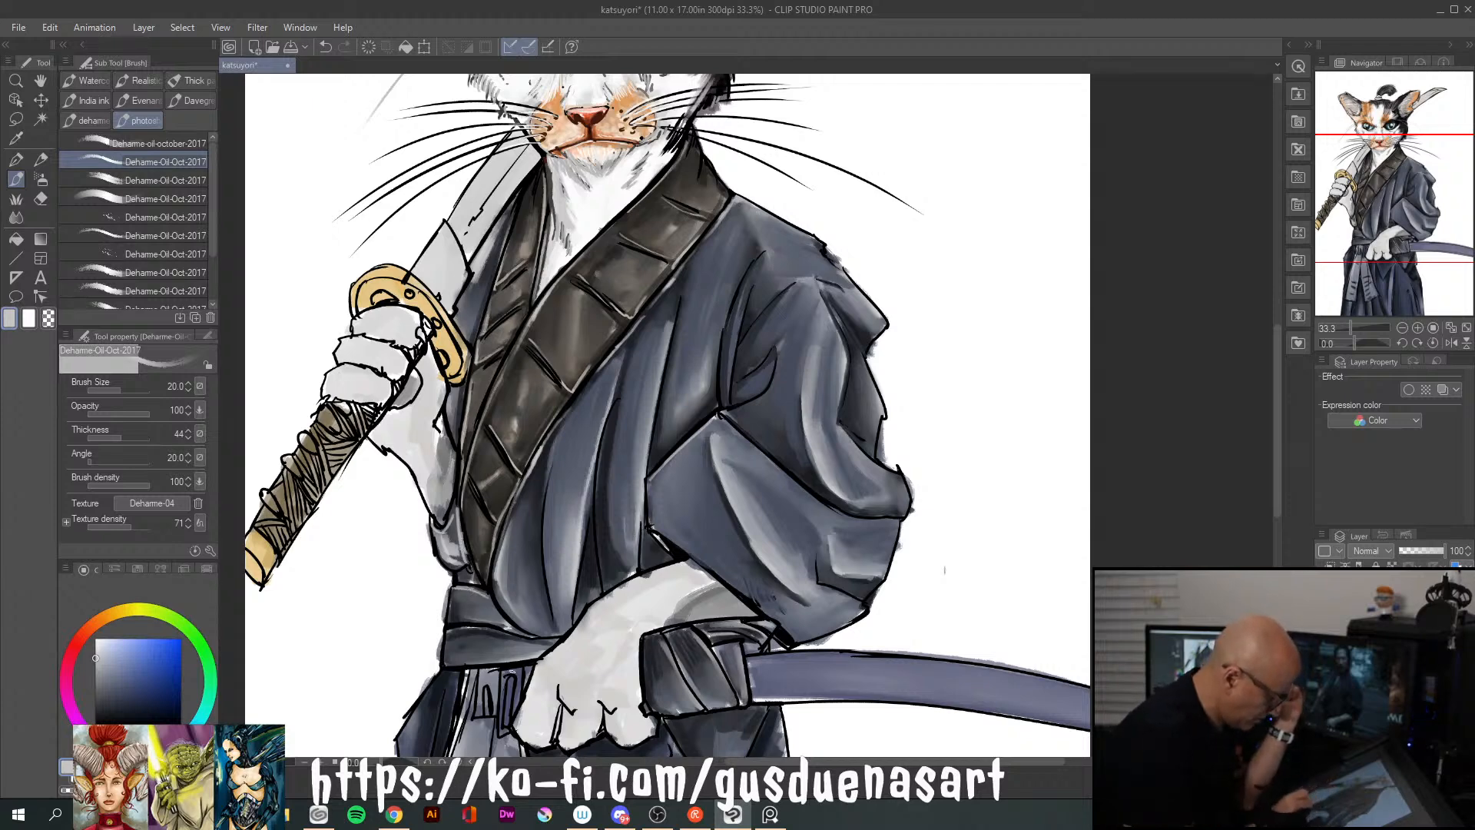
drag(460, 631, 520, 639)
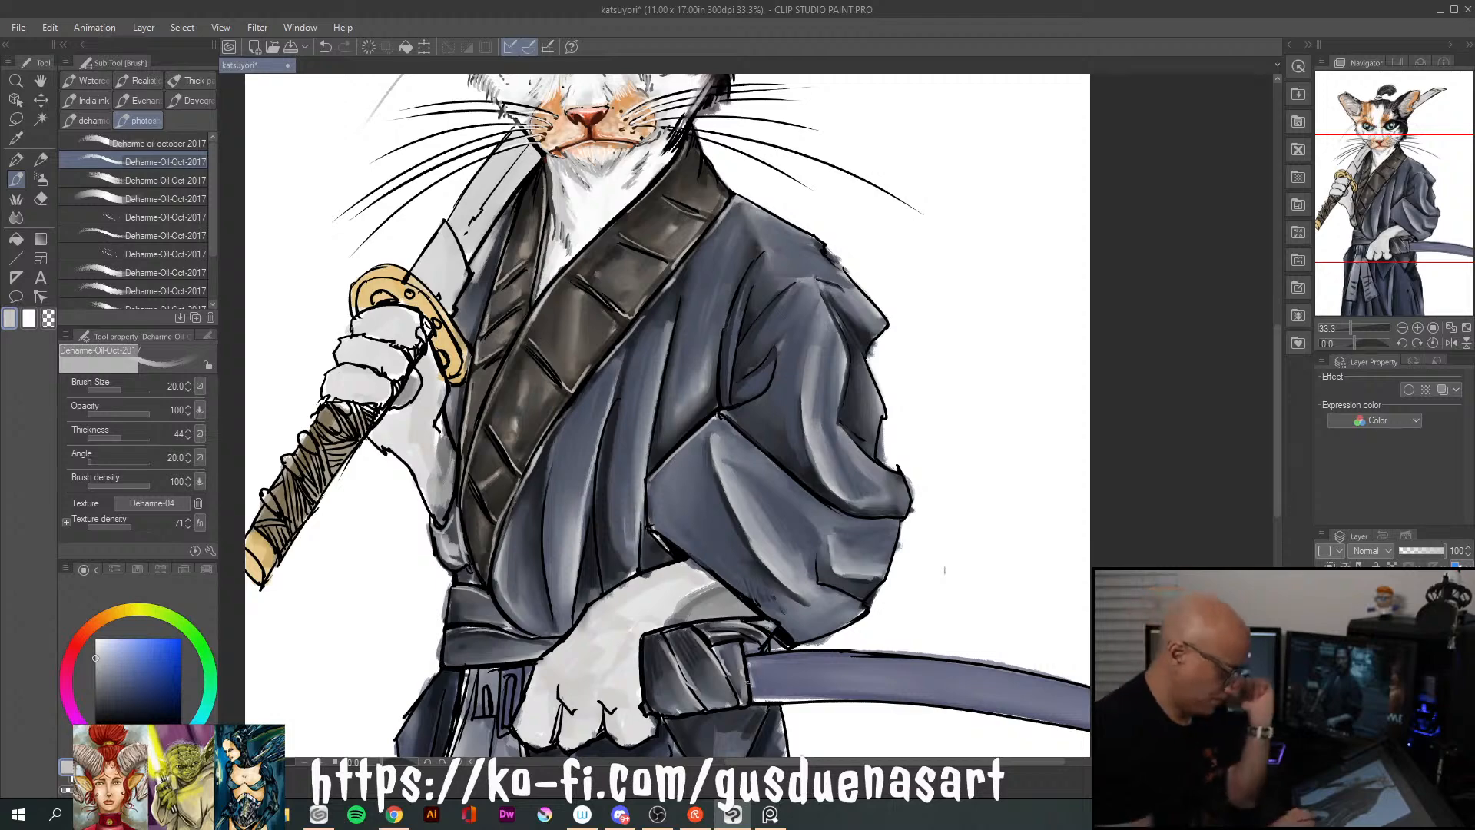
Set a dark navy oil brush to size 100 and deepen the shadows in the robe's folds above the belt
mouse_move(1278, 501)
mouse_down()
mouse_move(1271, 599)
mouse_move(1264, 500)
mouse_up()
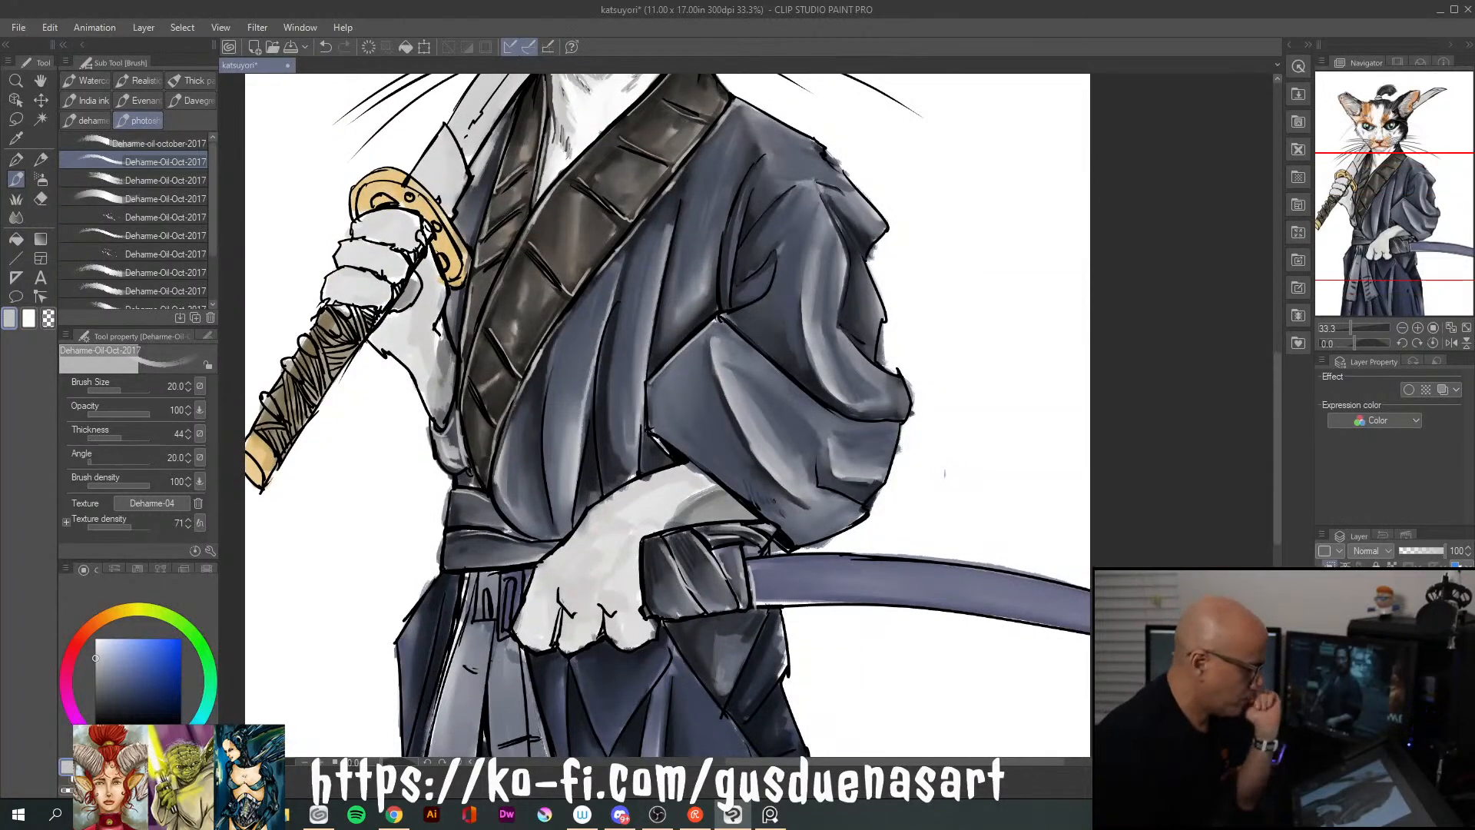
click(112, 686)
click(114, 707)
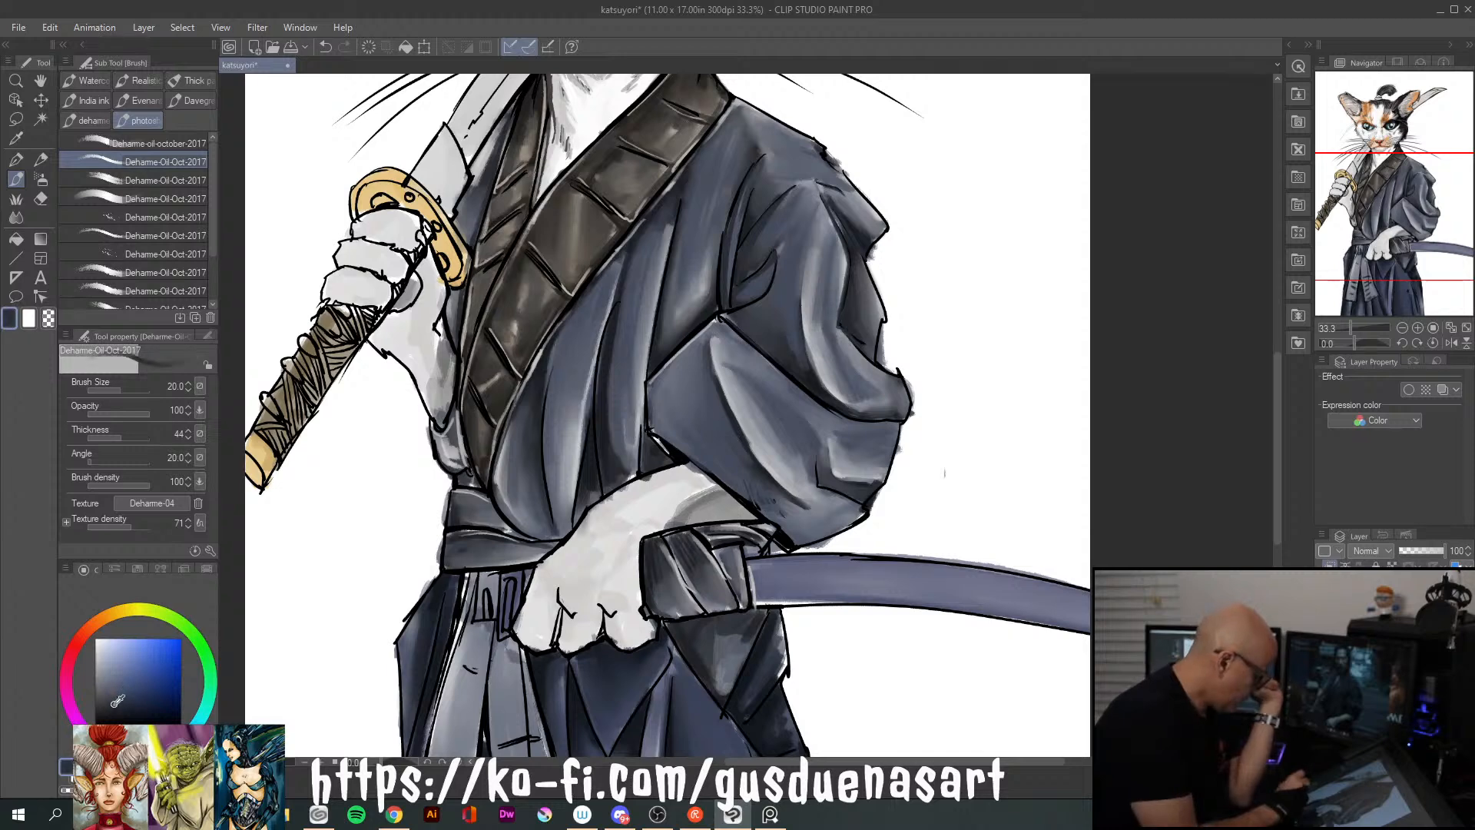
key(bracketright)
key(bracketright)
key(bracketright)
key(bracketright)
key(bracketright)
key(bracketright)
key(bracketright)
key(bracketright)
key(bracketright)
key(bracketright)
key(bracketleft)
key(bracketleft)
drag(646, 433, 642, 469)
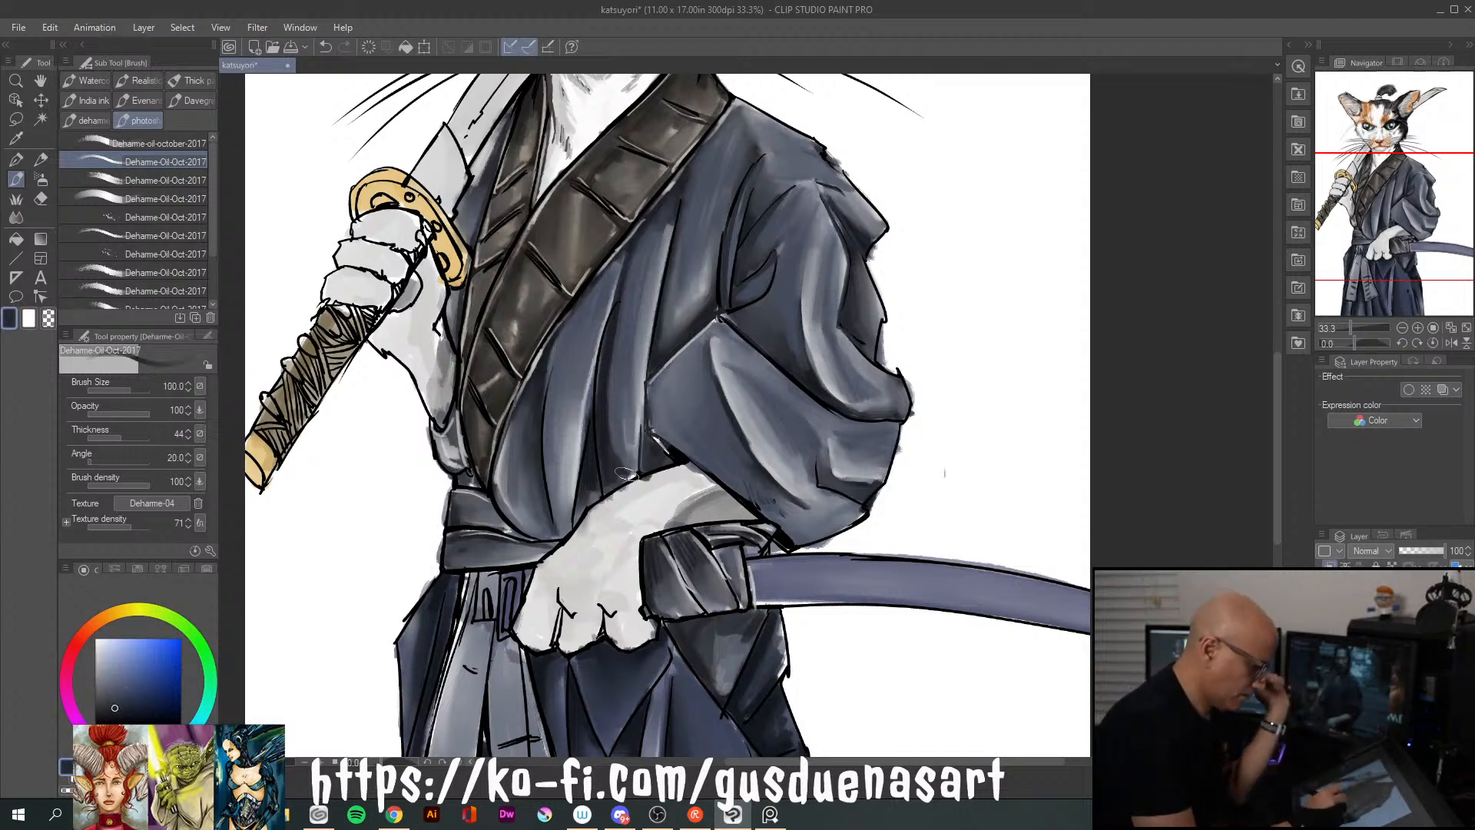
drag(665, 303, 650, 355)
drag(617, 302, 594, 424)
drag(549, 382, 548, 503)
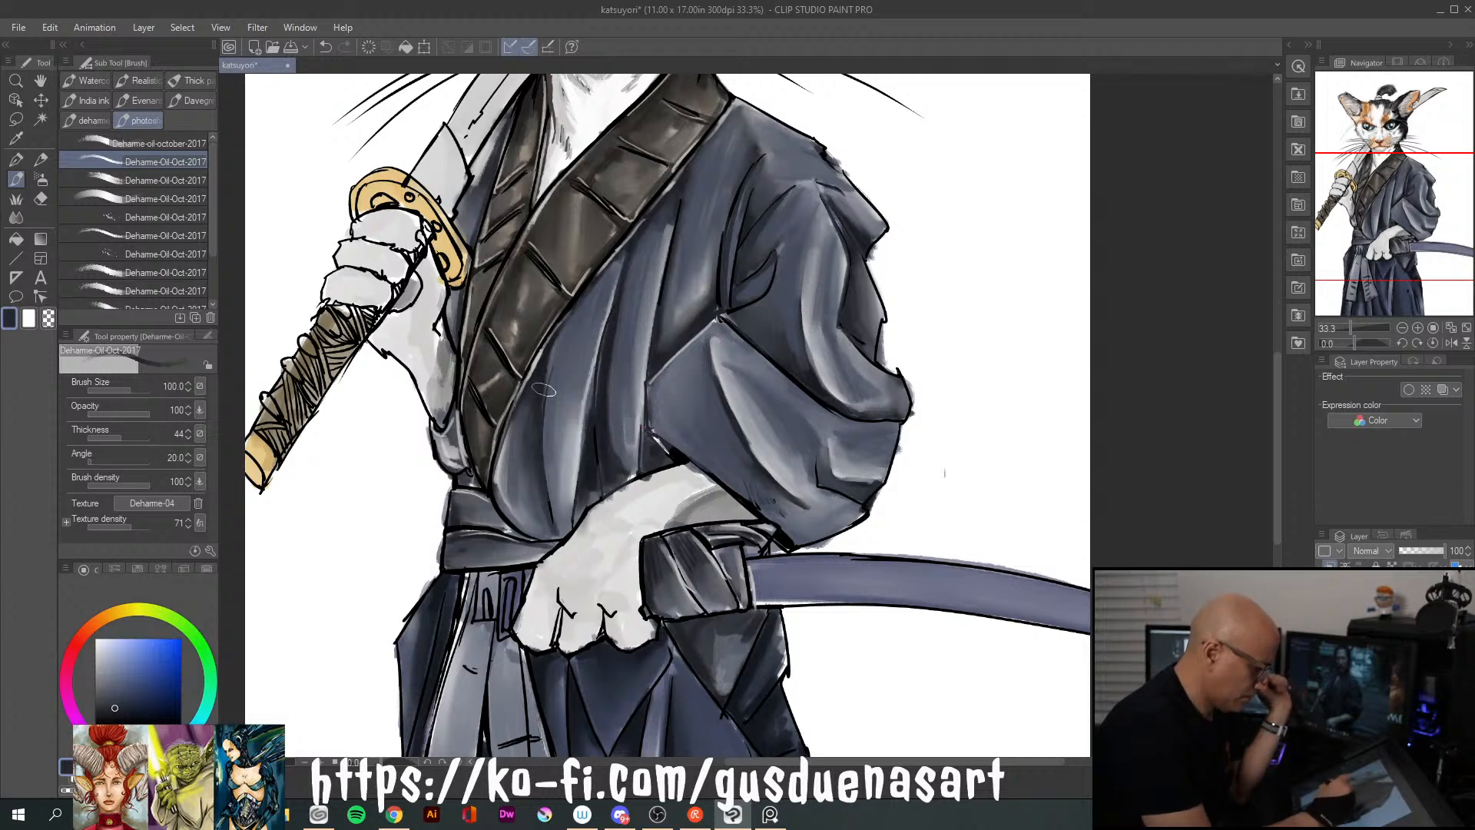
drag(503, 434, 517, 542)
Paint dark navy shadows along the collar's outer edge, the upper chest folds and the sleeve's inner seam
drag(529, 378, 587, 287)
drag(633, 242, 711, 133)
mouse_move(594, 278)
mouse_down()
mouse_move(697, 161)
mouse_move(671, 261)
mouse_up()
mouse_move(722, 119)
mouse_down()
mouse_move(761, 151)
mouse_move(718, 299)
mouse_up()
drag(761, 230, 730, 319)
mouse_move(791, 254)
mouse_down()
mouse_move(796, 234)
mouse_move(843, 278)
mouse_move(885, 361)
mouse_move(864, 223)
mouse_move(787, 126)
mouse_move(730, 100)
mouse_up()
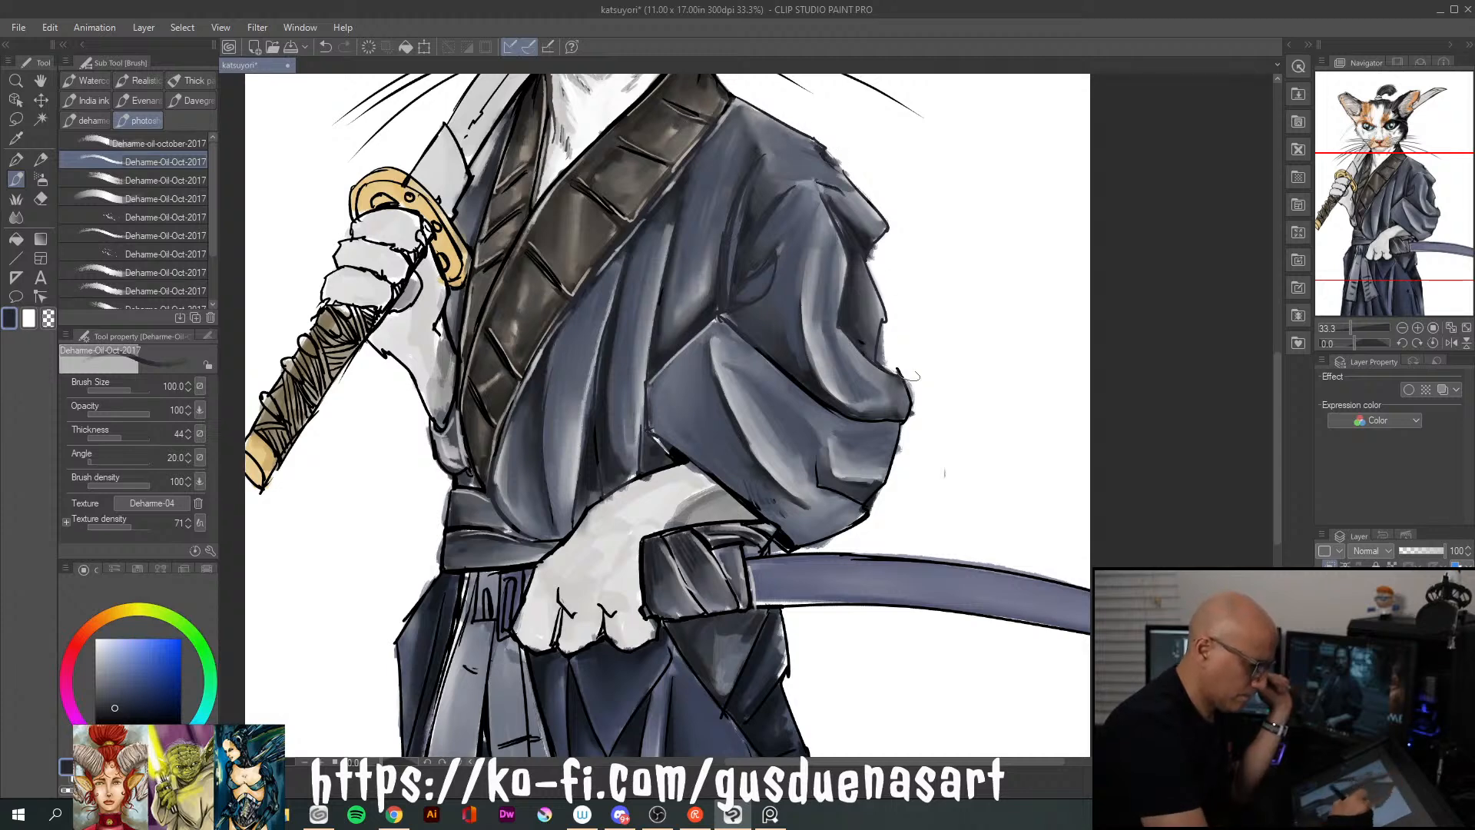
Darken the sleeve's outer and lower edges and the side of the waist belt with dark navy strokes
mouse_move(905, 396)
mouse_down()
mouse_move(897, 428)
mouse_move(829, 403)
mouse_up()
mouse_move(890, 449)
mouse_down()
mouse_move(813, 502)
mouse_move(889, 460)
mouse_move(883, 483)
mouse_move(801, 501)
mouse_move(800, 538)
mouse_move(815, 529)
mouse_move(649, 436)
mouse_up()
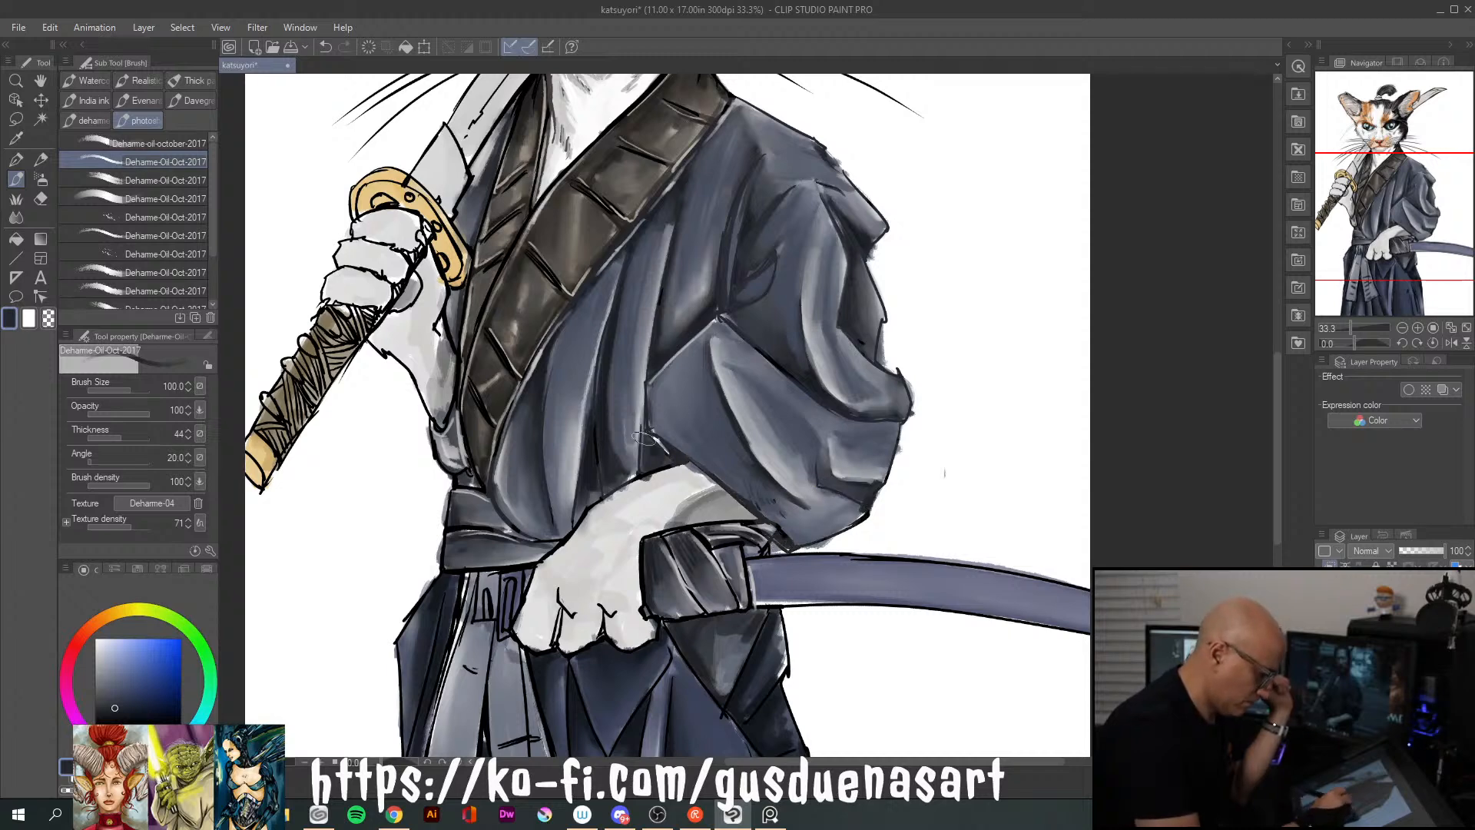
mouse_move(472, 527)
mouse_down()
mouse_move(466, 496)
mouse_move(444, 434)
mouse_move(439, 467)
mouse_up()
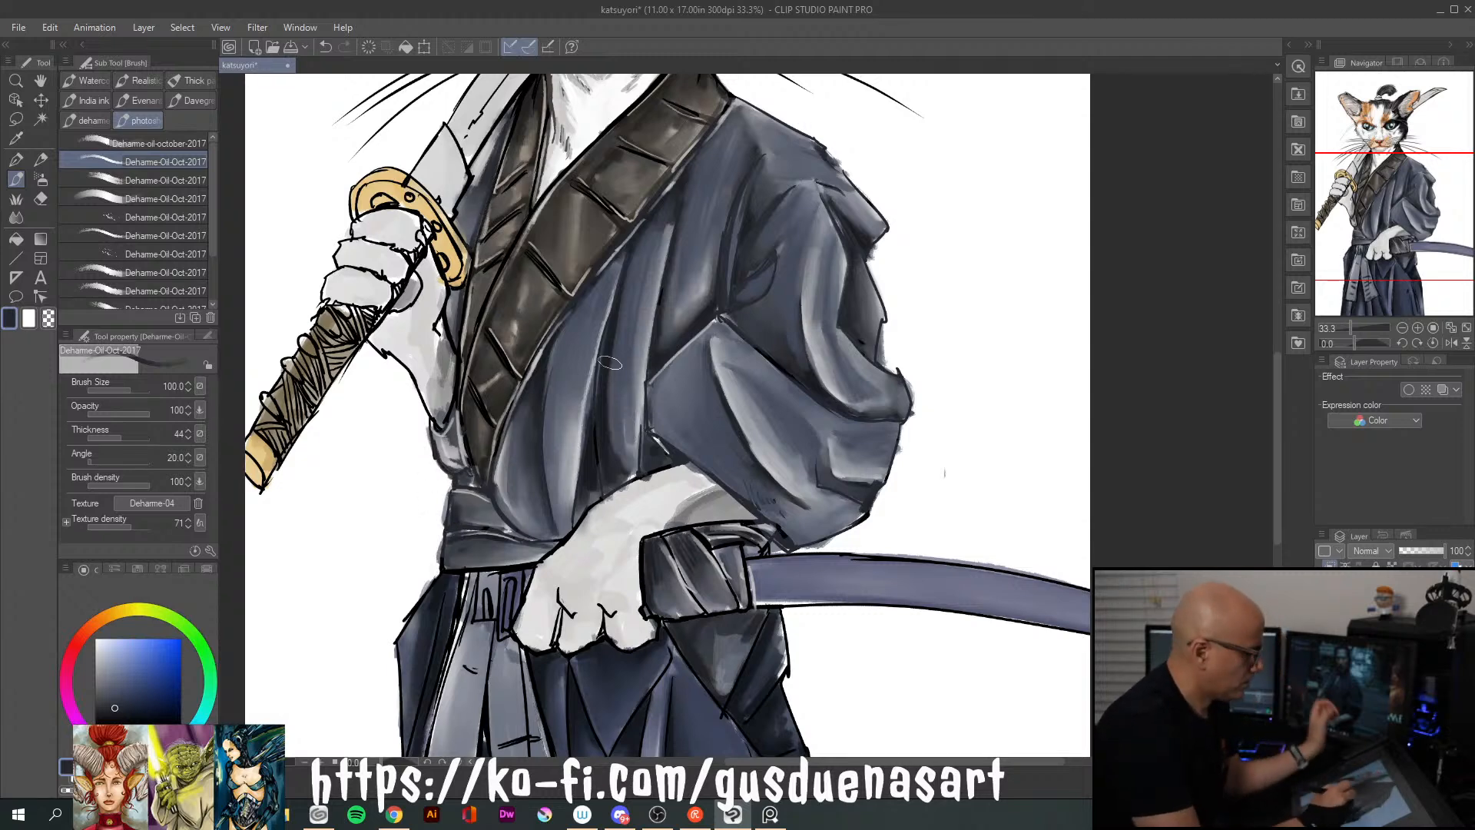
Pick a near-black brown from the collar and darken the collar's lower sections down to the waist
alt+click(557, 249)
click(114, 714)
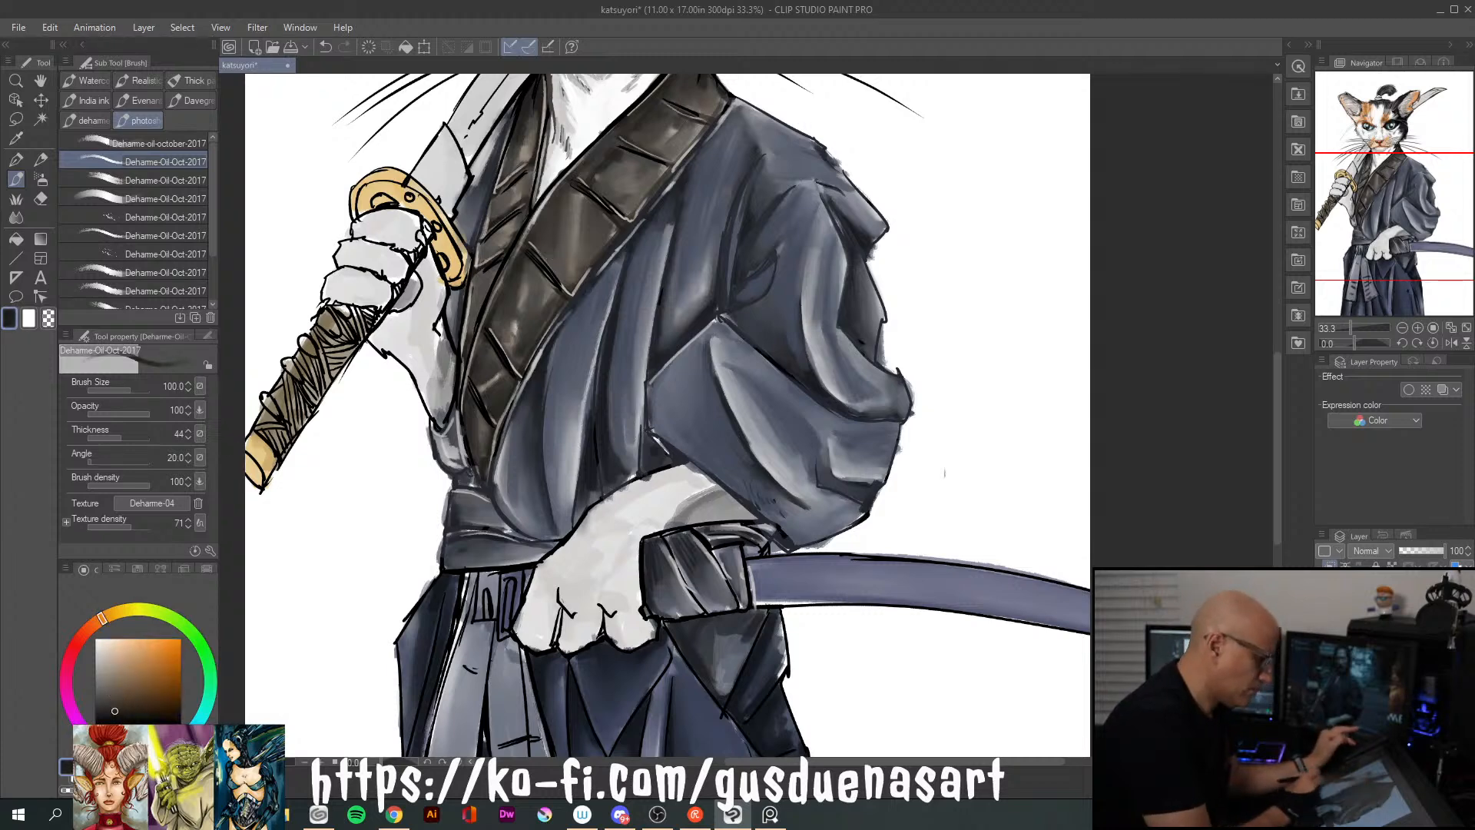
drag(495, 321, 473, 401)
drag(505, 346, 476, 481)
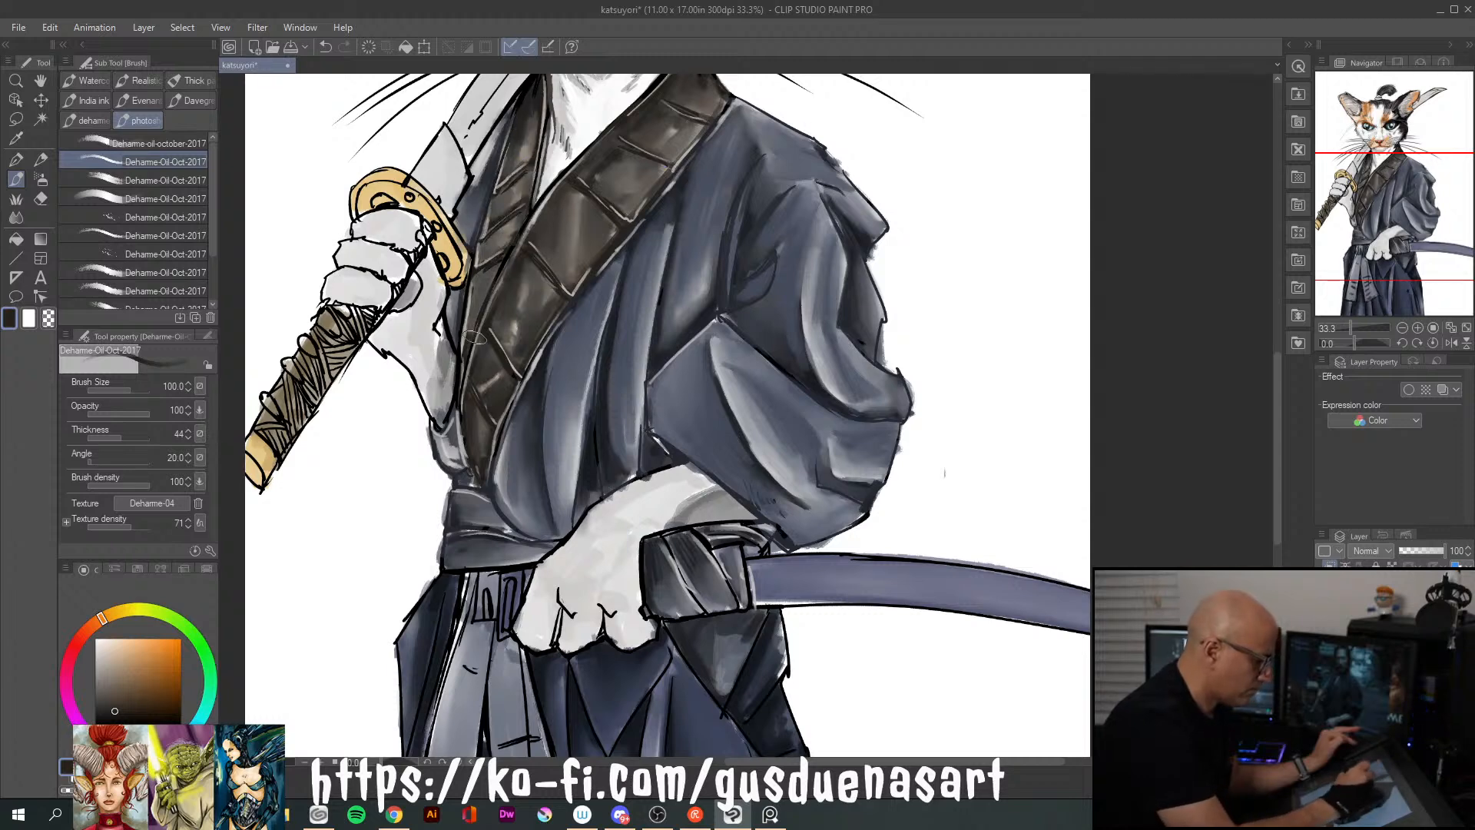
Sample the sash colour, choose a greyer blue and paint it over the two hanging sash tails
drag(1277, 519, 1281, 606)
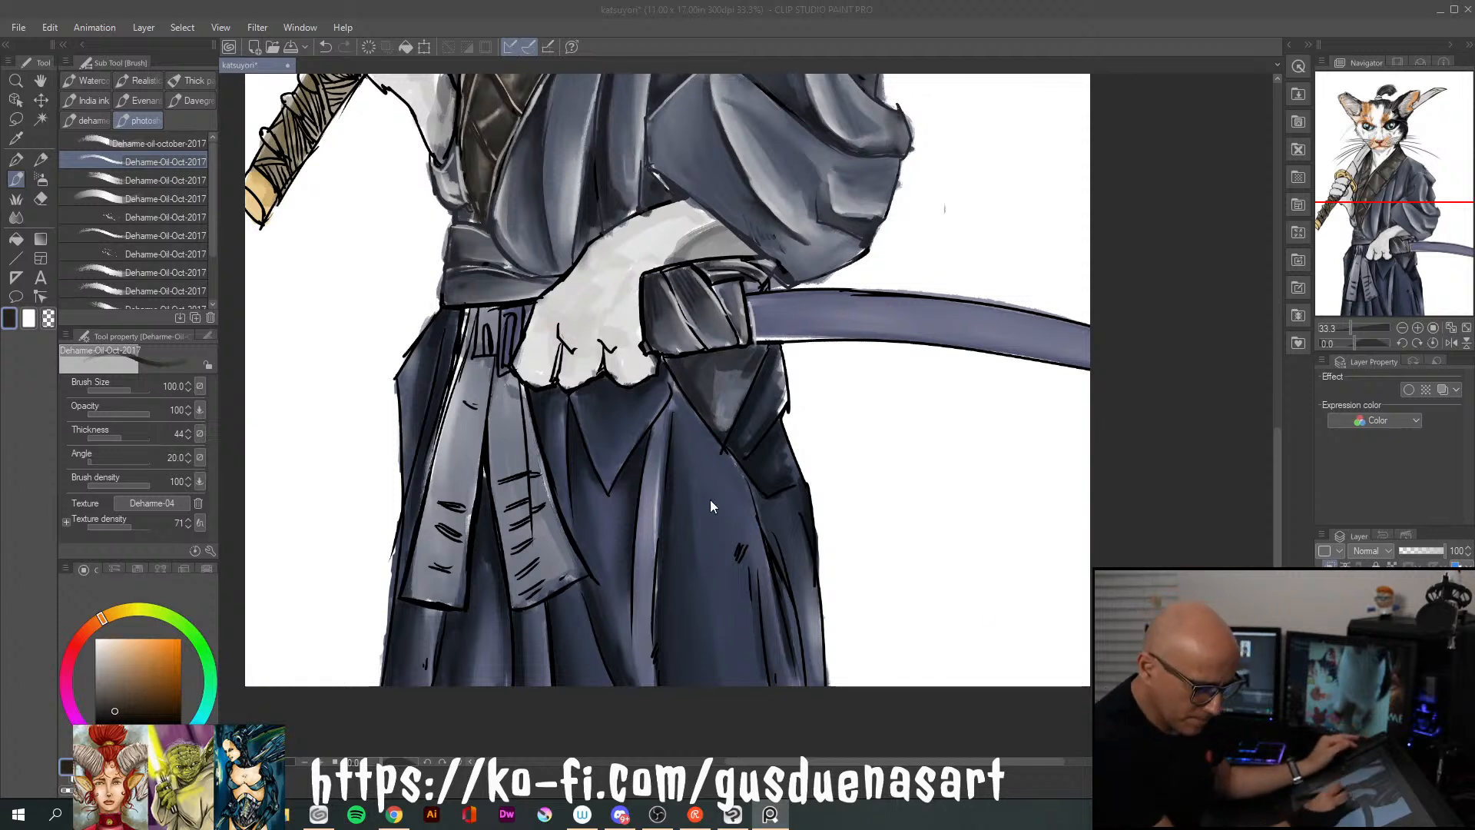
key(alt+Tab)
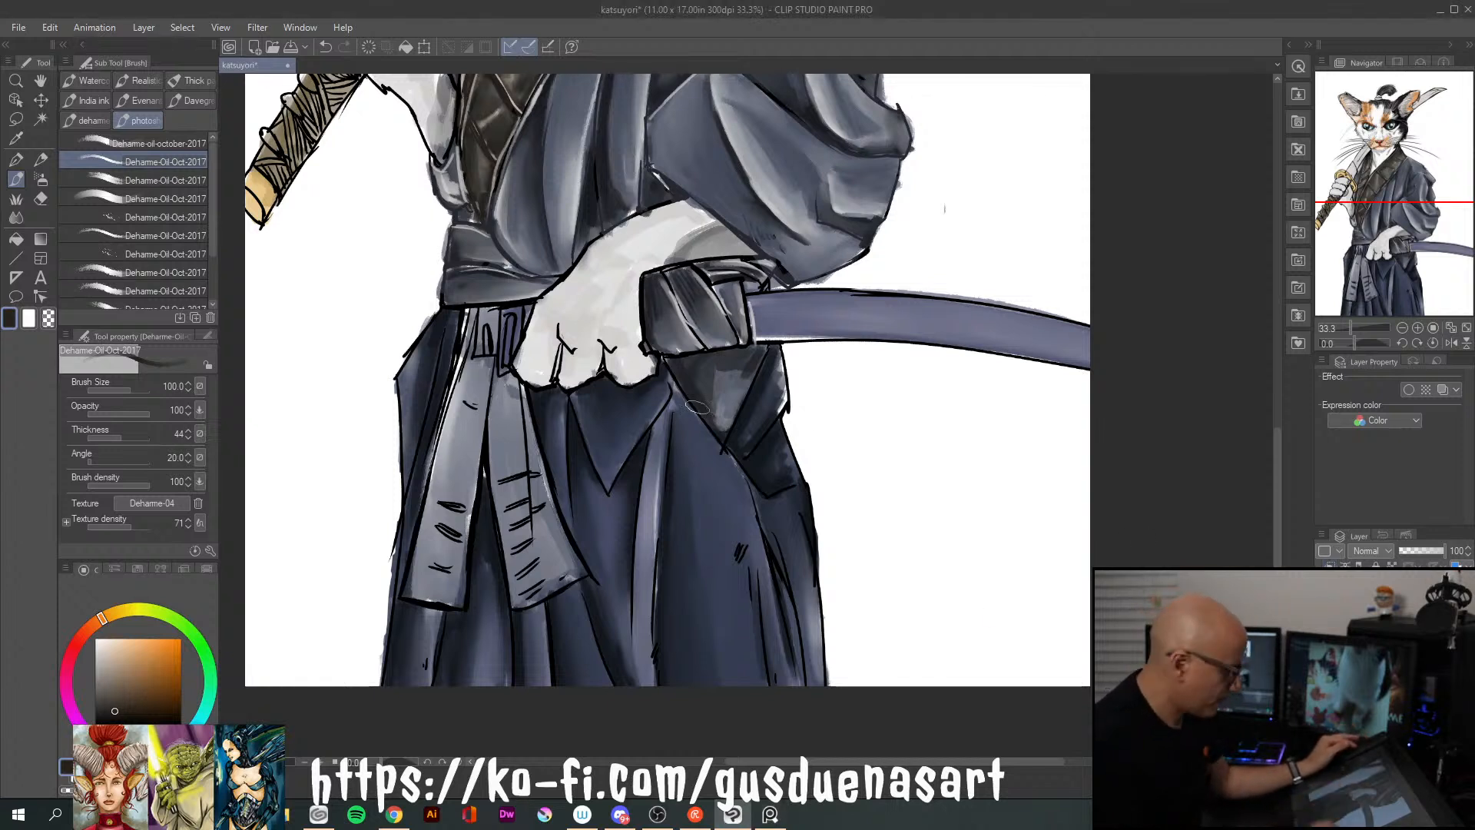
alt+click(507, 444)
click(107, 684)
click(104, 690)
mouse_move(500, 386)
mouse_down()
mouse_move(499, 454)
mouse_move(502, 392)
mouse_move(513, 466)
mouse_move(500, 483)
mouse_move(517, 495)
mouse_move(525, 555)
mouse_move(515, 542)
mouse_move(534, 519)
mouse_move(513, 554)
mouse_move(521, 576)
mouse_move(546, 544)
mouse_move(517, 578)
mouse_move(538, 588)
mouse_move(477, 364)
mouse_move(449, 509)
mouse_move(428, 538)
mouse_move(436, 502)
mouse_move(450, 517)
mouse_move(443, 547)
mouse_move(414, 591)
mouse_move(455, 599)
mouse_up()
drag(480, 311, 489, 369)
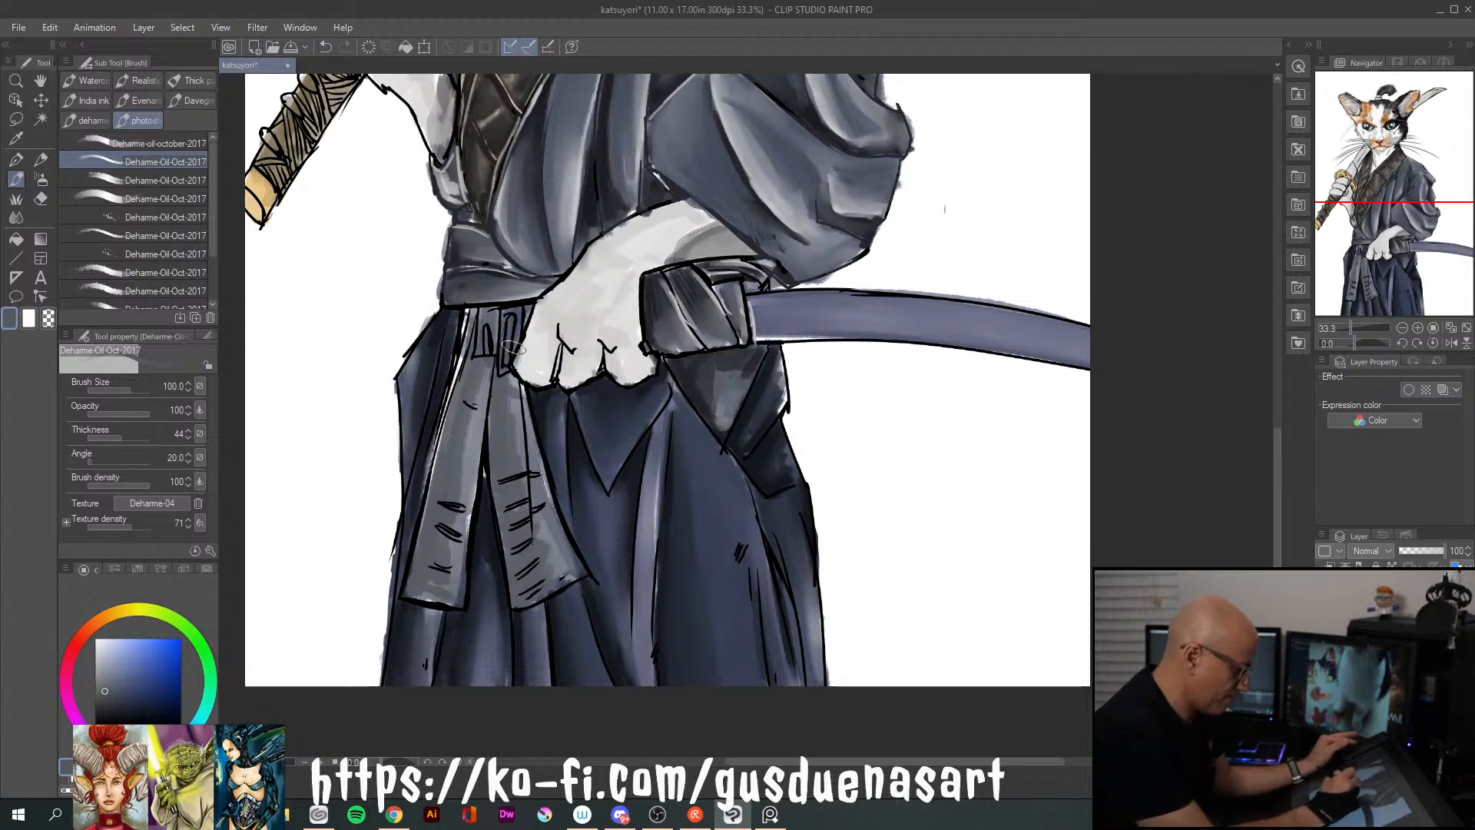
Pick a dark navy and, with the brush at size 25, shade the edges and folds of both hanging sash tails
click(121, 708)
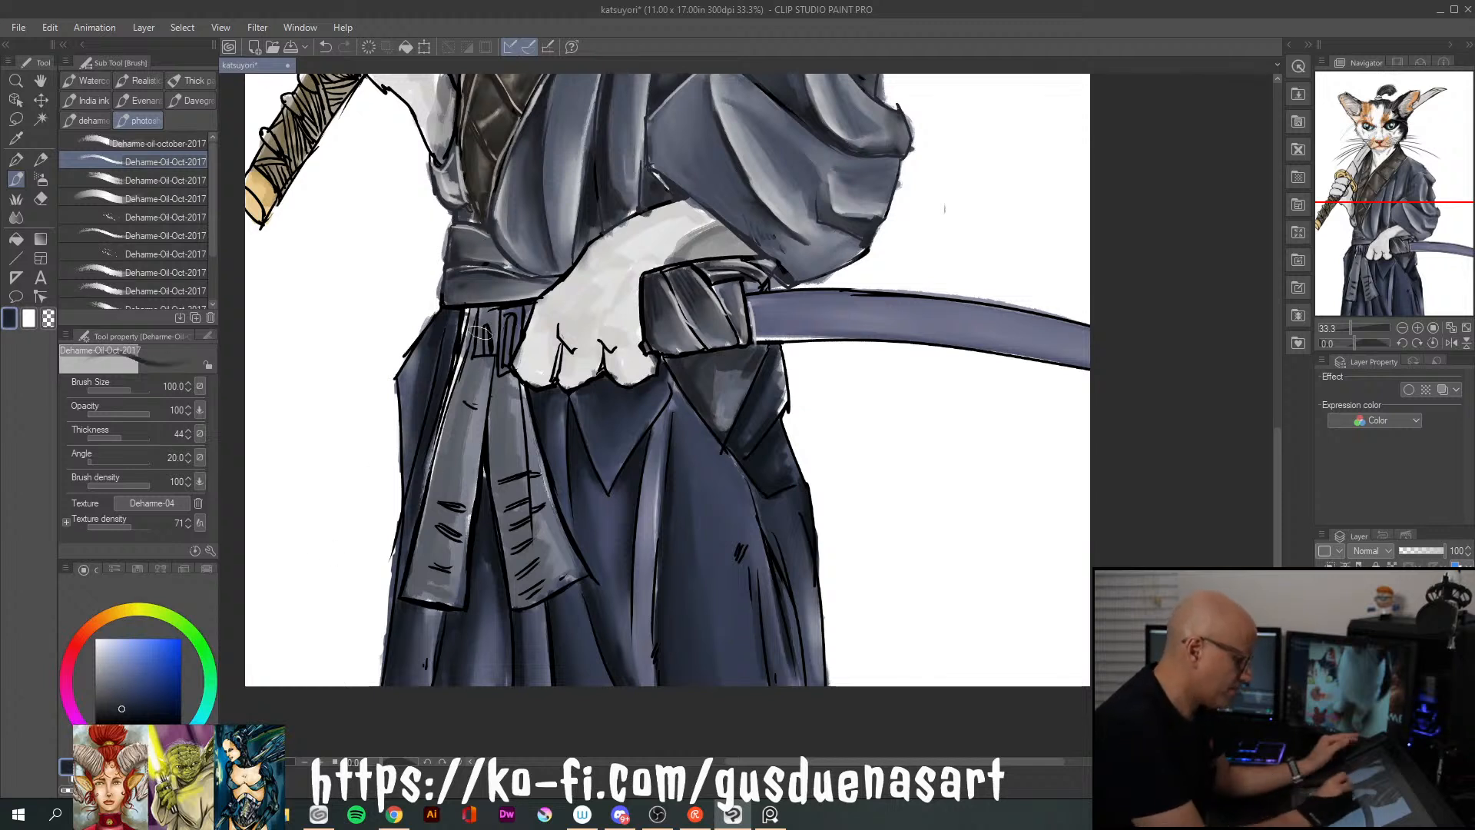
key(])
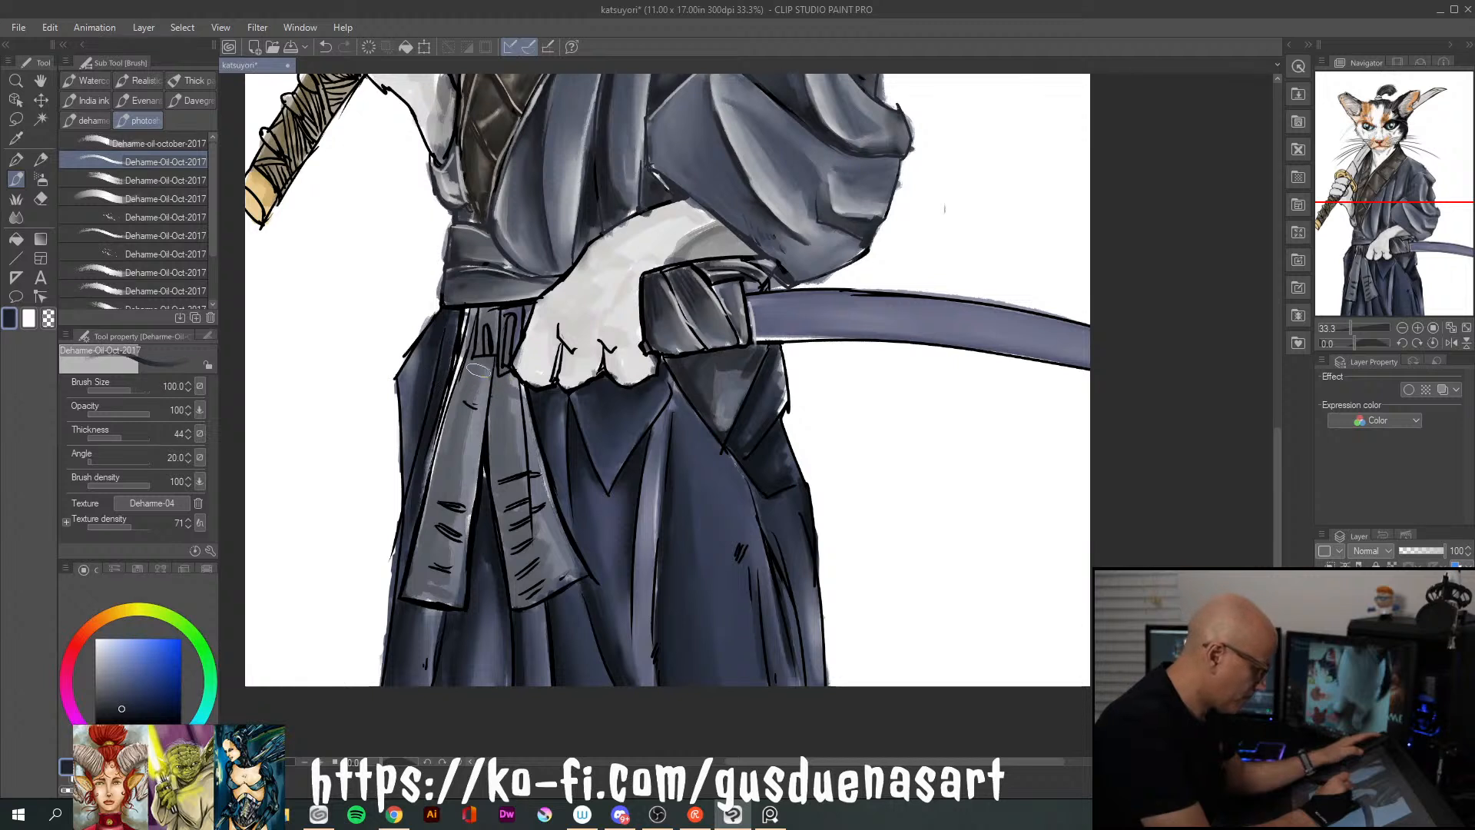
key([)
key([)
key([)
key([)
key([)
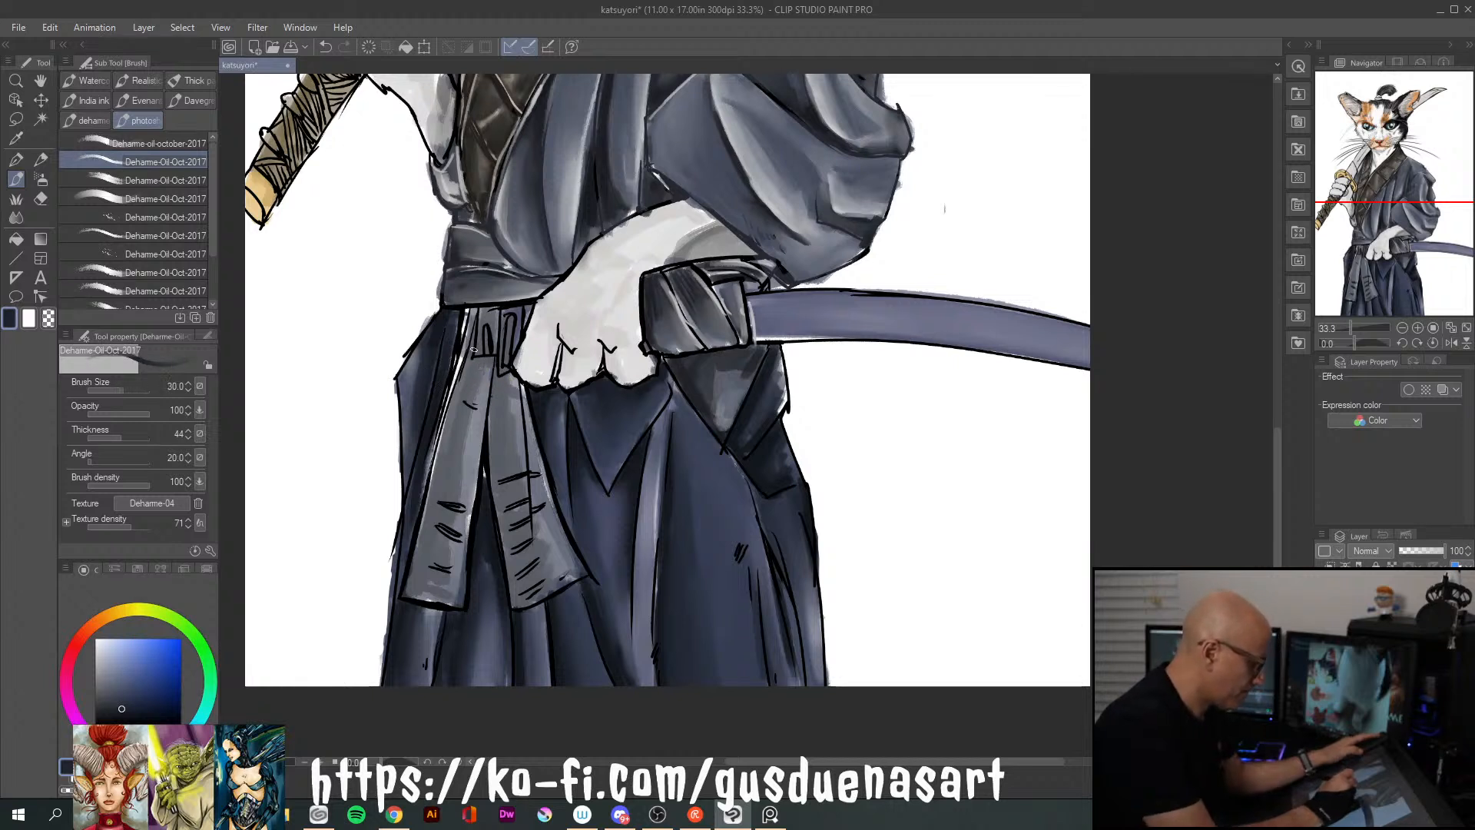
mouse_move(466, 364)
mouse_down()
mouse_move(473, 354)
mouse_move(429, 421)
mouse_up()
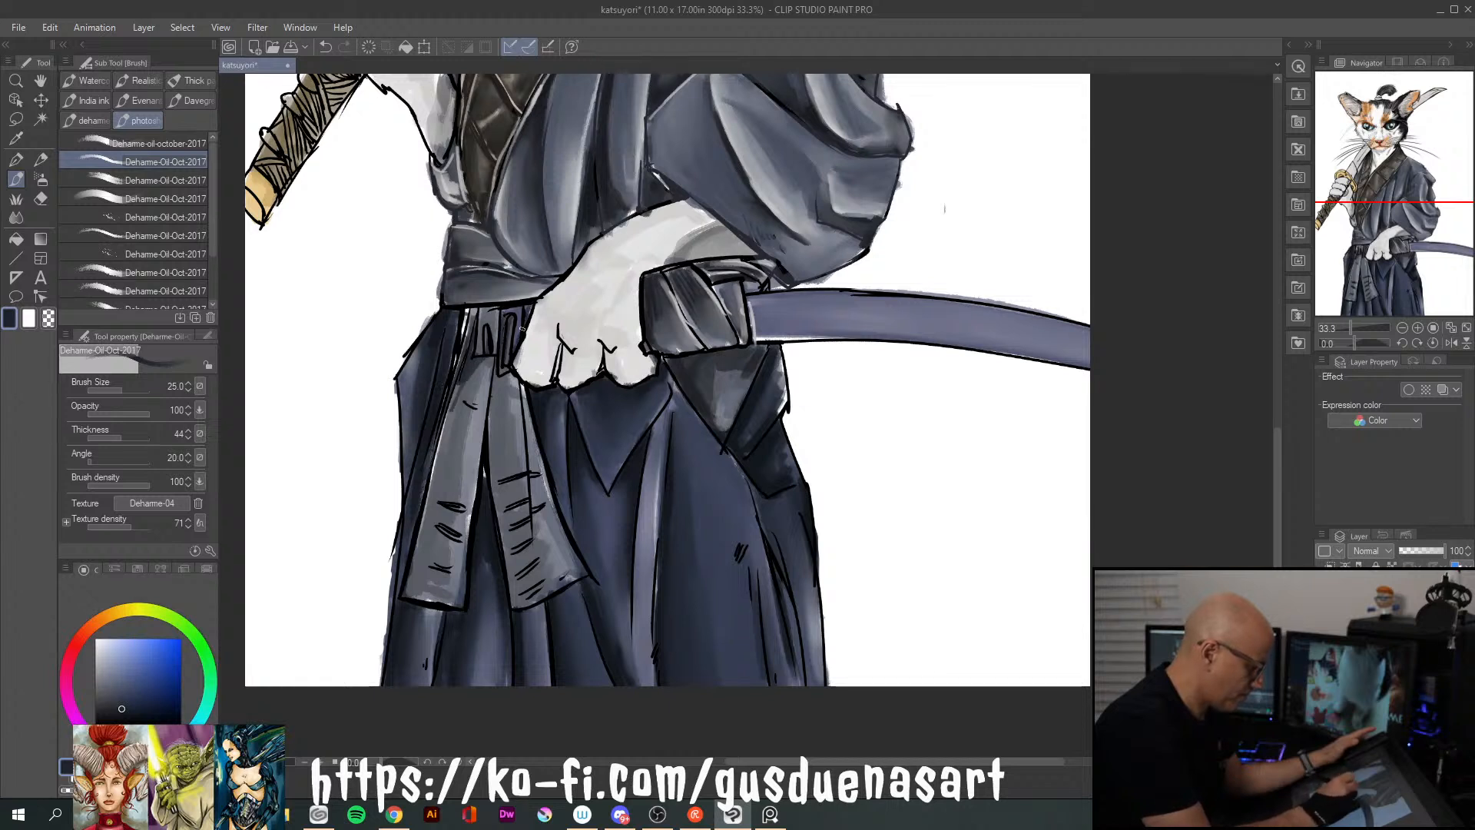
drag(490, 366, 500, 538)
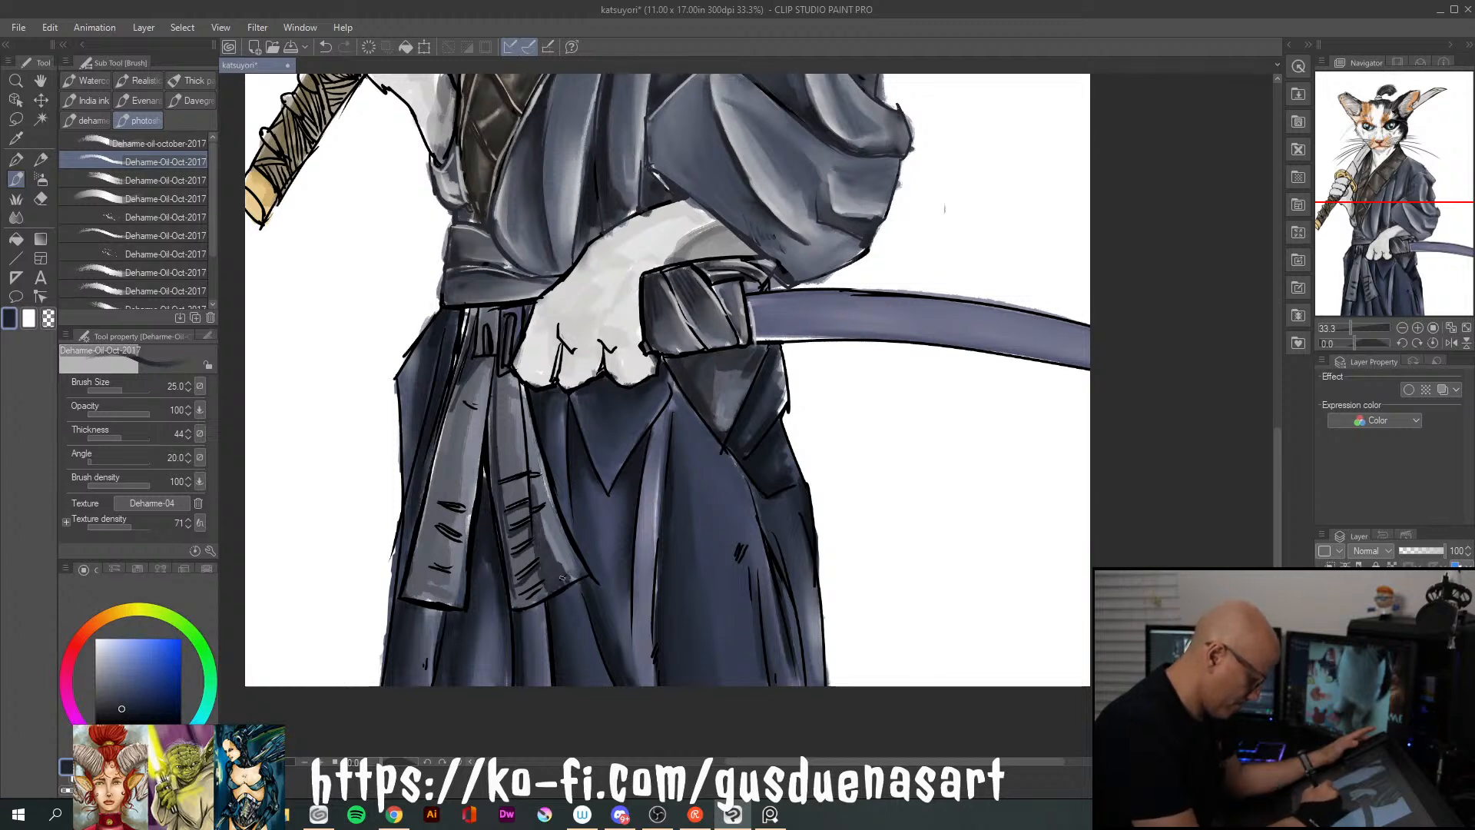
drag(528, 454, 546, 536)
drag(477, 378, 451, 566)
drag(463, 433, 442, 598)
mouse_move(467, 440)
mouse_down()
mouse_move(482, 366)
mouse_move(456, 415)
mouse_up()
drag(489, 361, 479, 421)
Smooth the dark strokes into the base colour on both sash tails with the Blend tool at size 50
key(j)
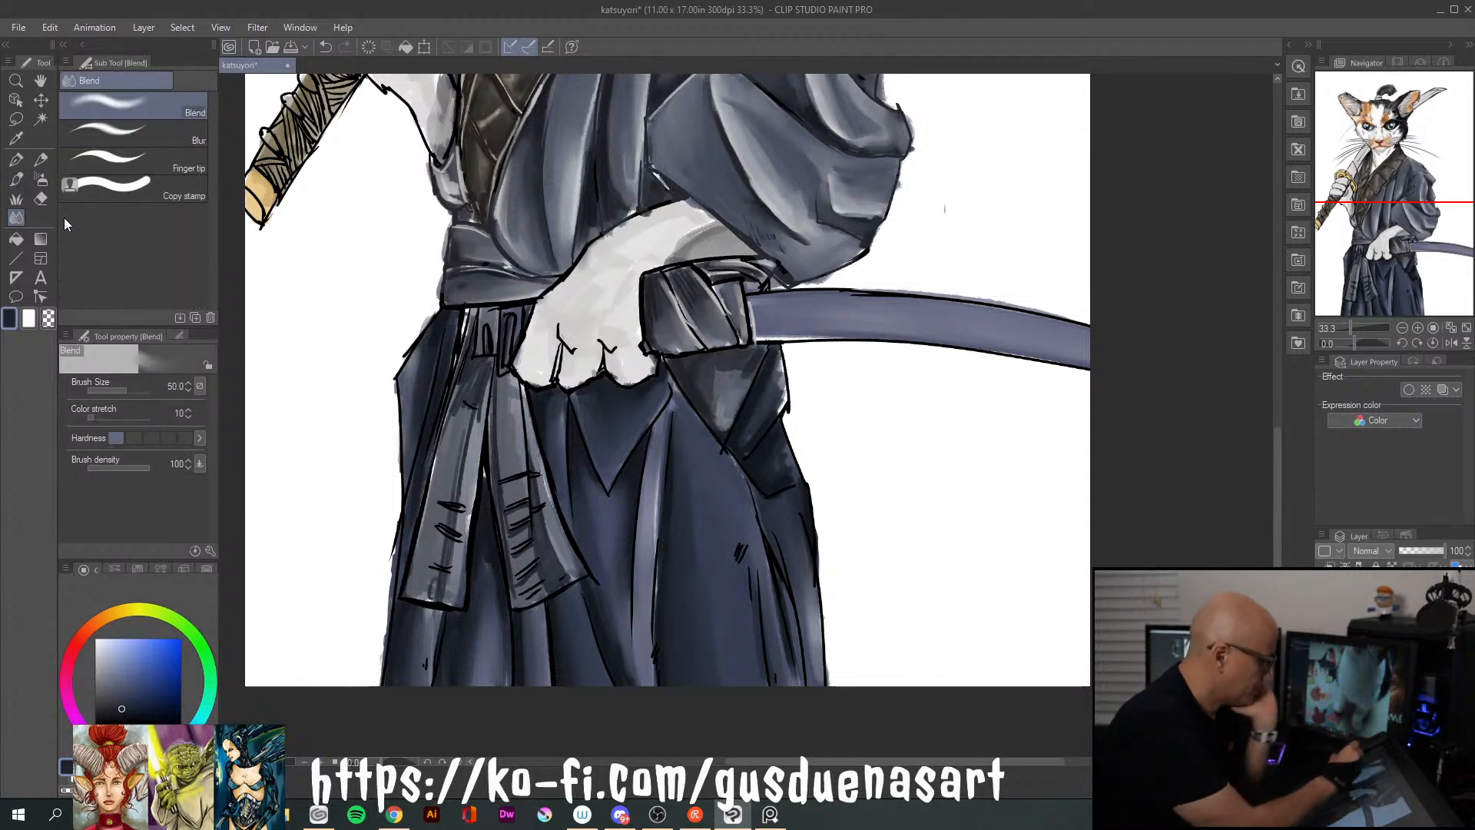
mouse_move(463, 402)
mouse_down()
mouse_move(450, 516)
mouse_move(473, 436)
mouse_move(444, 568)
mouse_up()
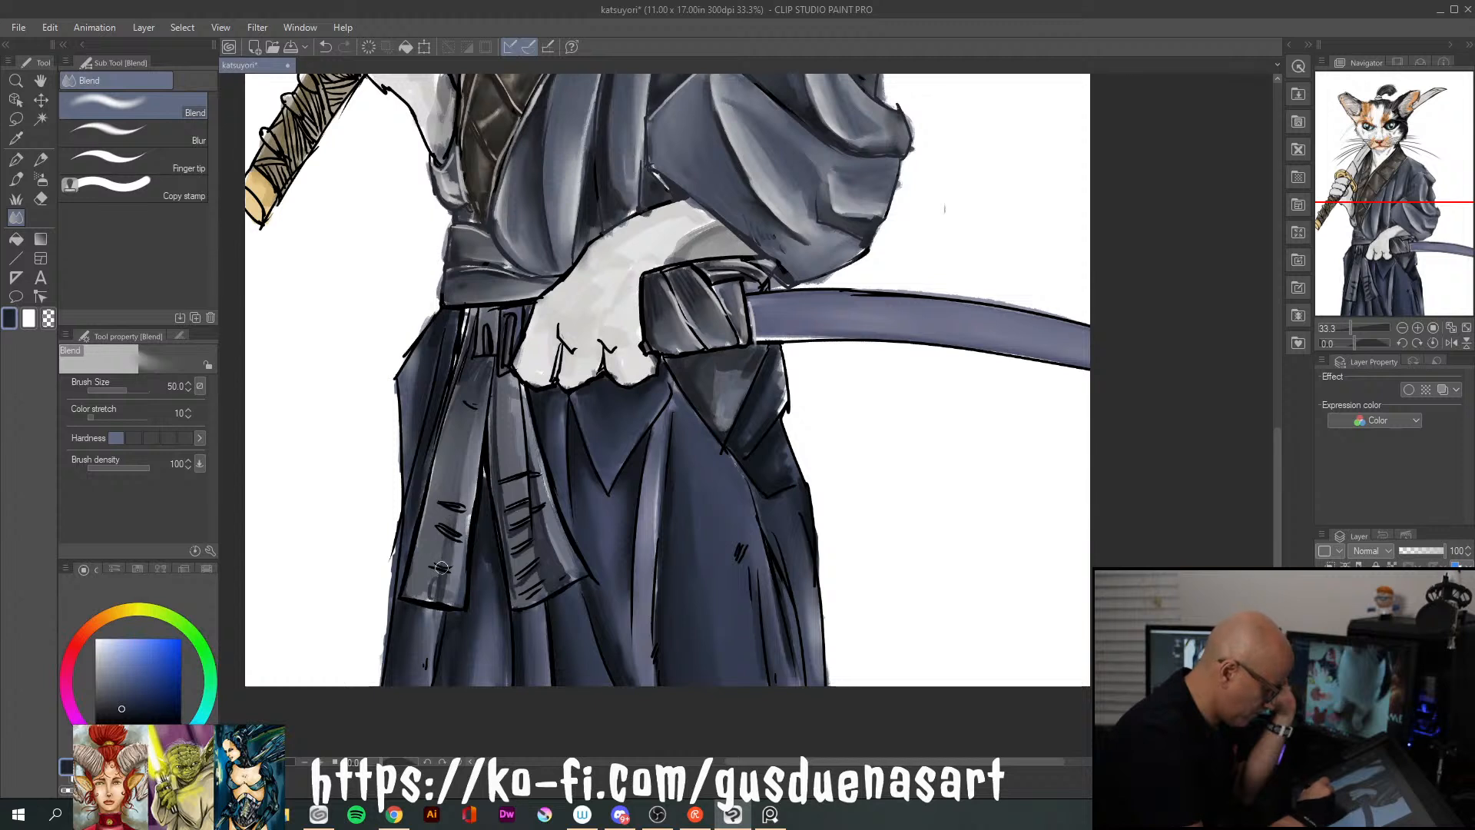
mouse_move(501, 485)
mouse_down()
mouse_move(514, 577)
mouse_move(528, 501)
mouse_up()
drag(557, 568, 527, 441)
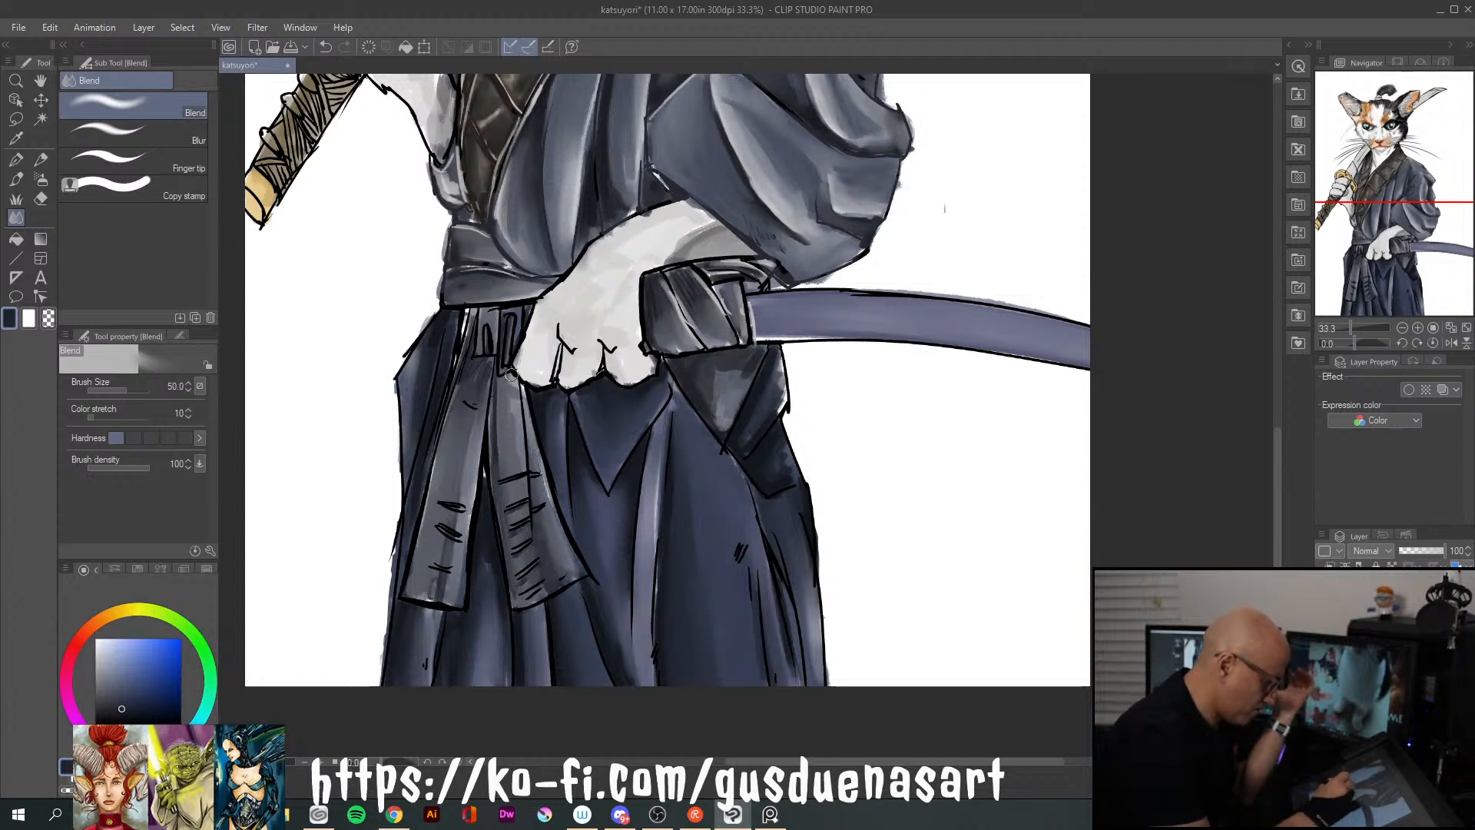
drag(455, 410, 467, 361)
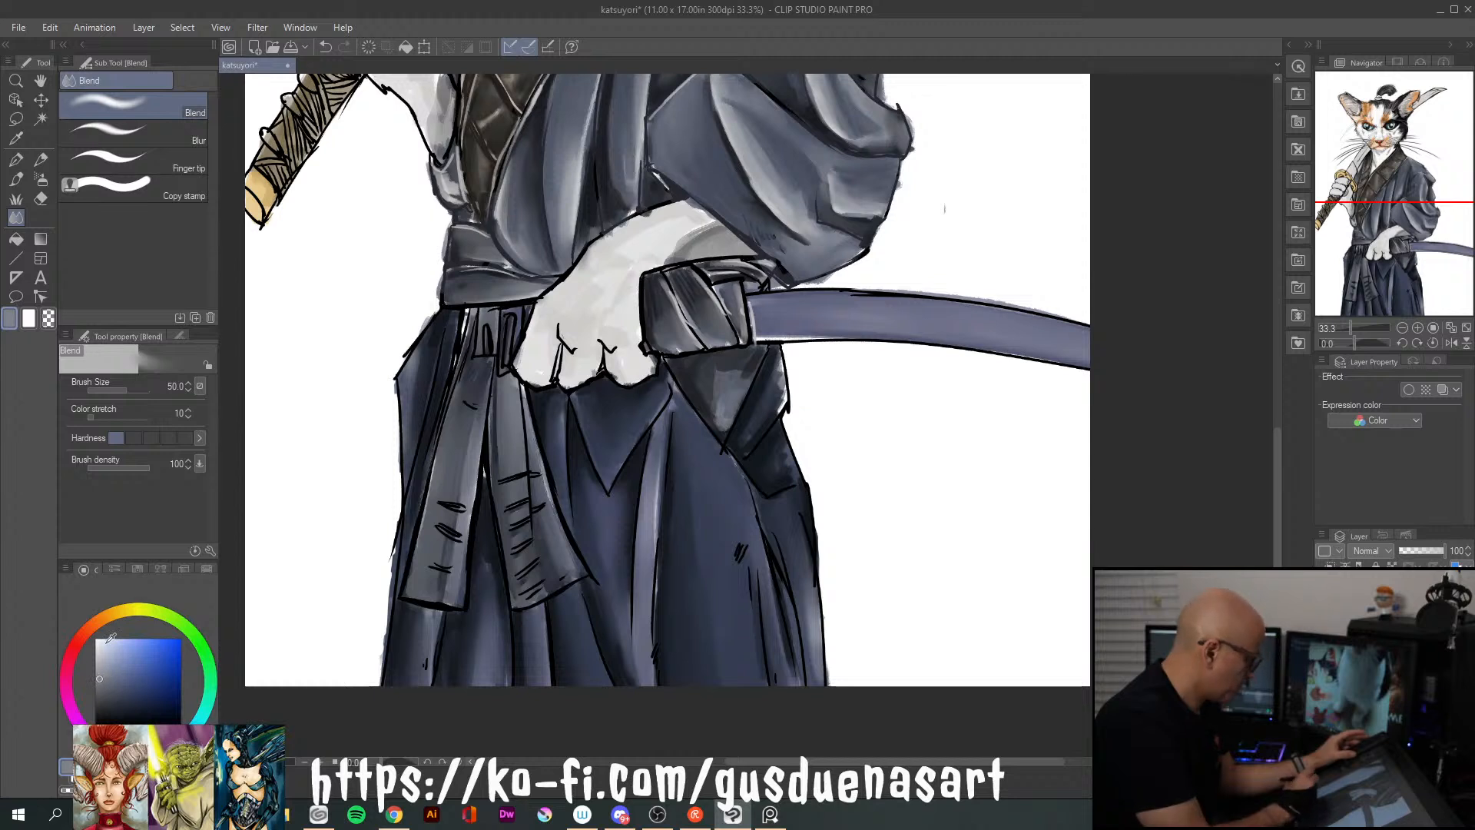
Paint mid grey-blue strokes over the lower and middle parts of both sash tails with the oil brush at size 70
key(])
click(16, 179)
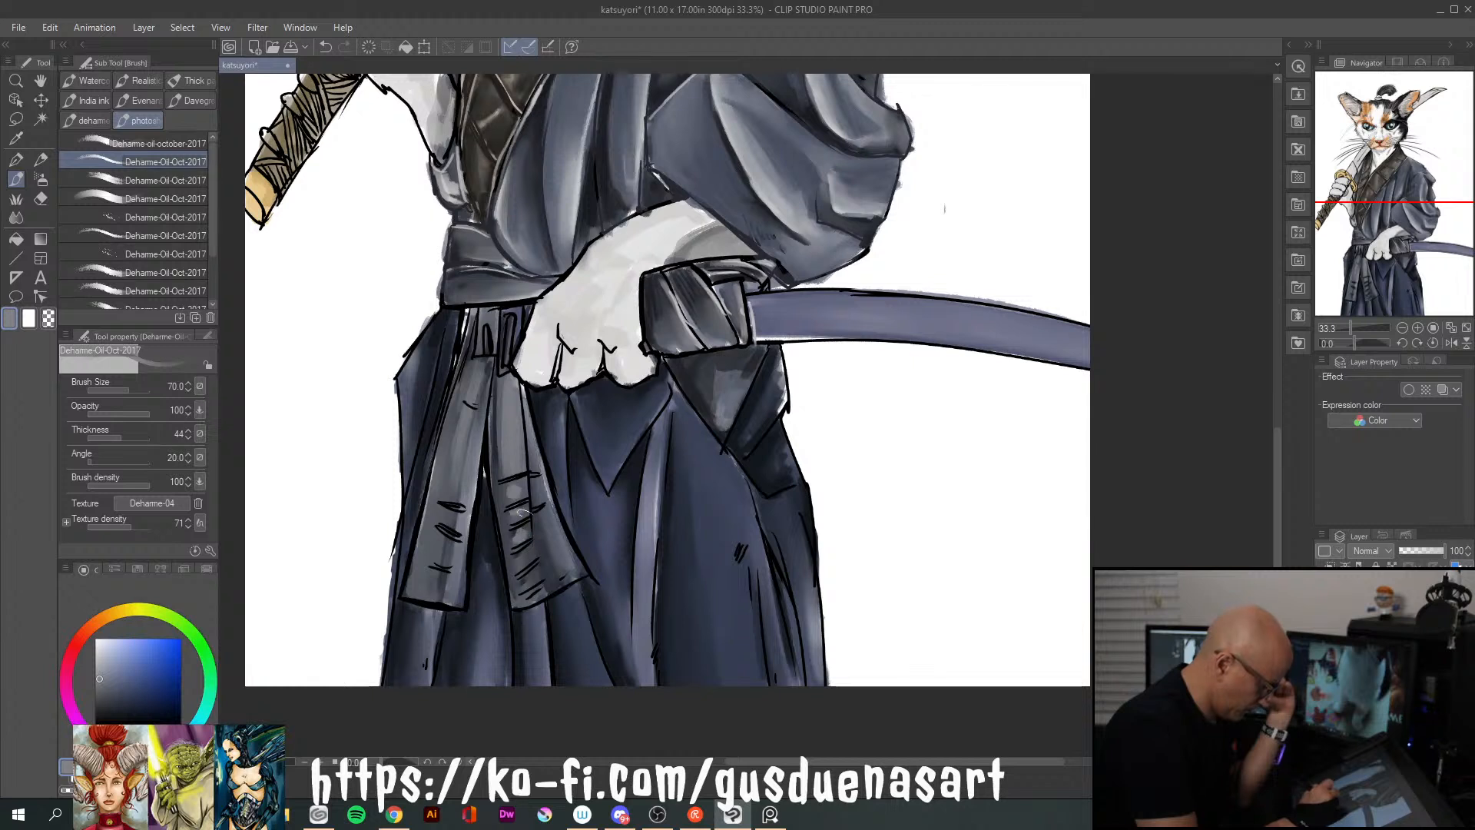
drag(539, 520, 553, 570)
drag(535, 487, 561, 568)
mouse_move(436, 525)
mouse_down()
mouse_move(431, 577)
mouse_move(456, 553)
mouse_move(450, 601)
mouse_up()
drag(467, 442, 459, 494)
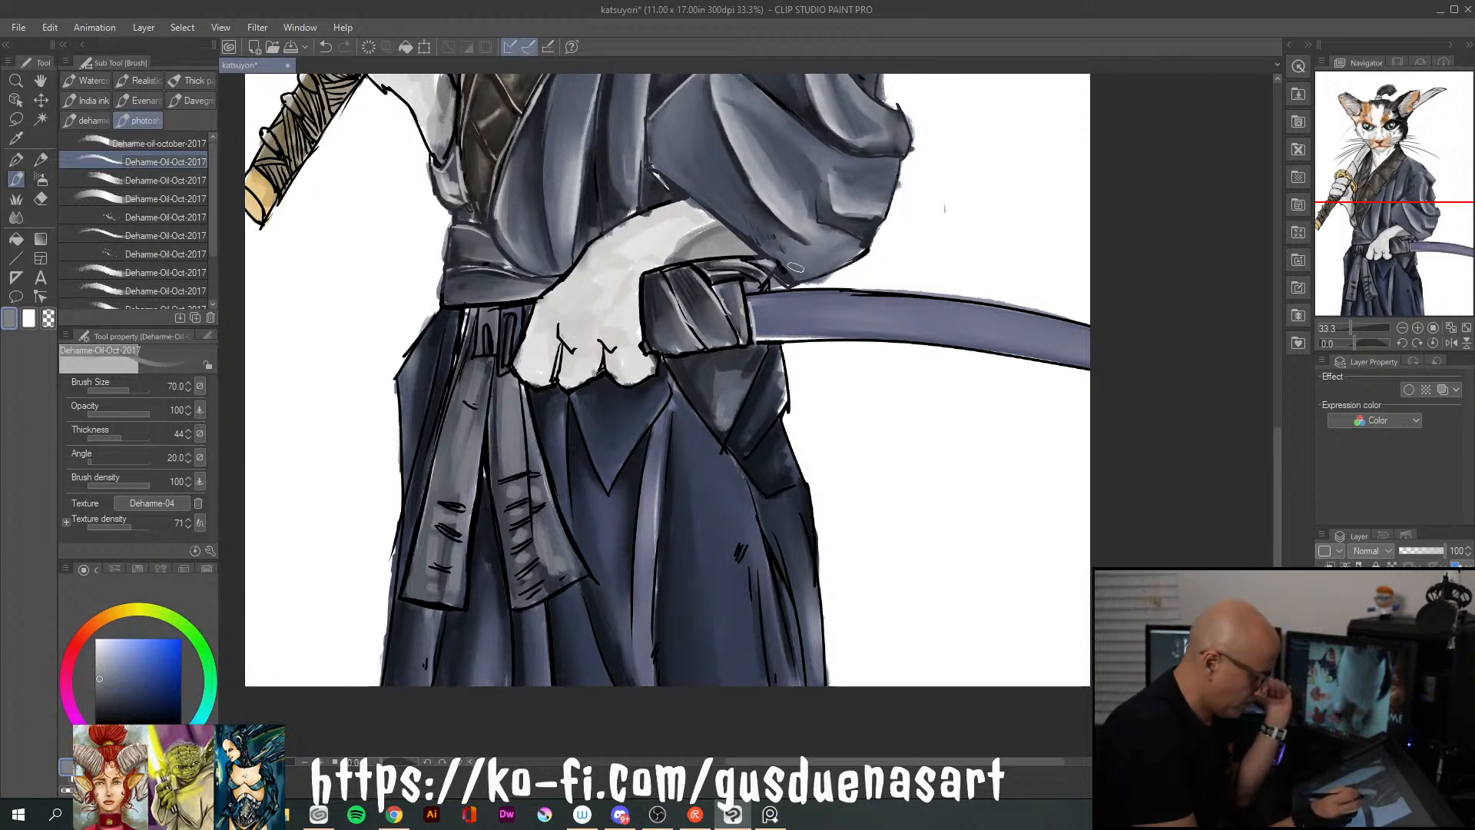
Darken the long edges of both sash tails and the sash knot with near-black grey strokes
alt+click(464, 369)
alt+click(468, 355)
drag(470, 356, 411, 595)
drag(442, 457, 421, 591)
drag(500, 405, 518, 603)
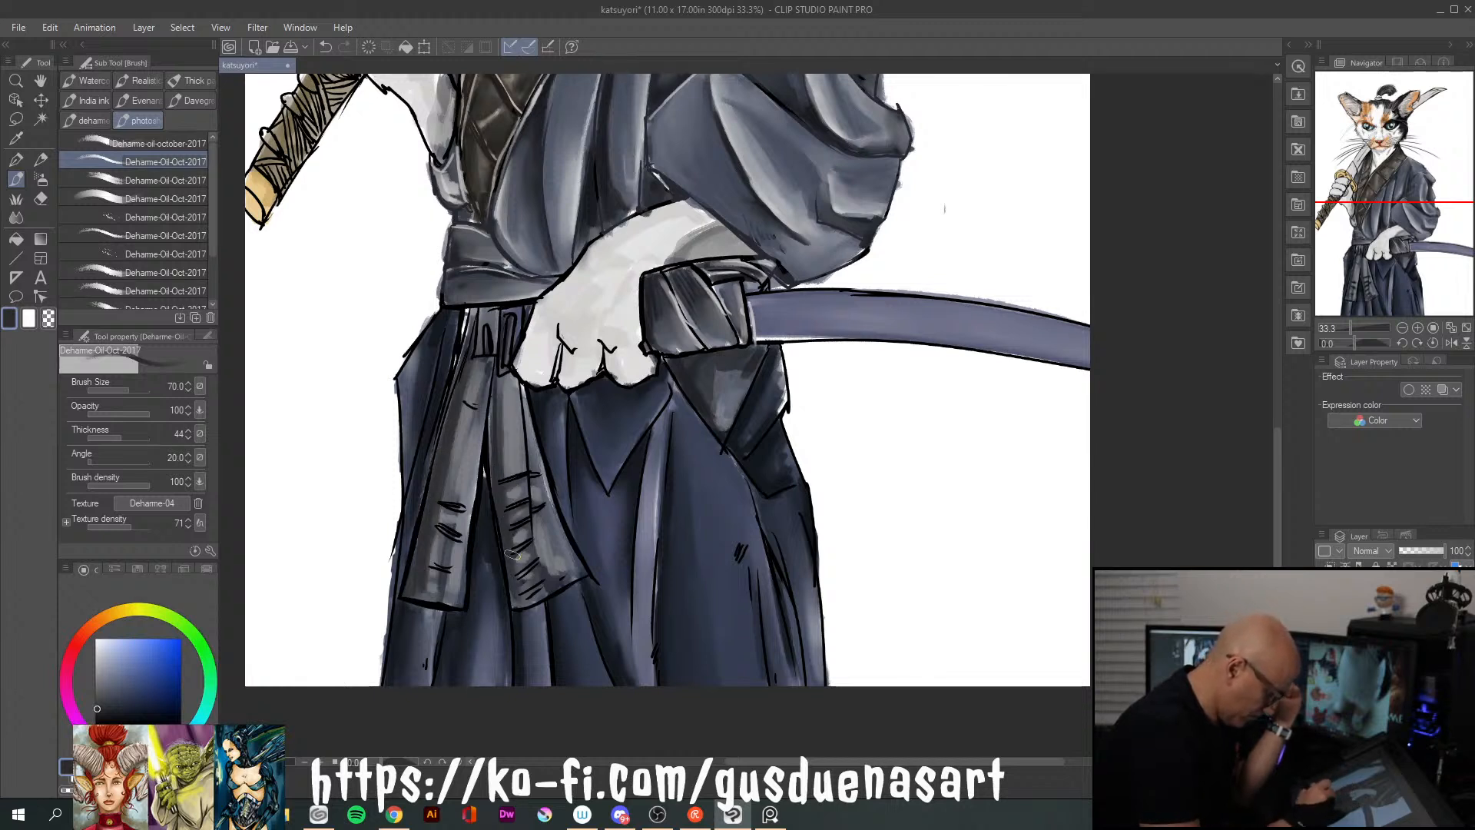
mouse_move(534, 419)
mouse_down()
mouse_move(522, 487)
mouse_move(553, 574)
mouse_up()
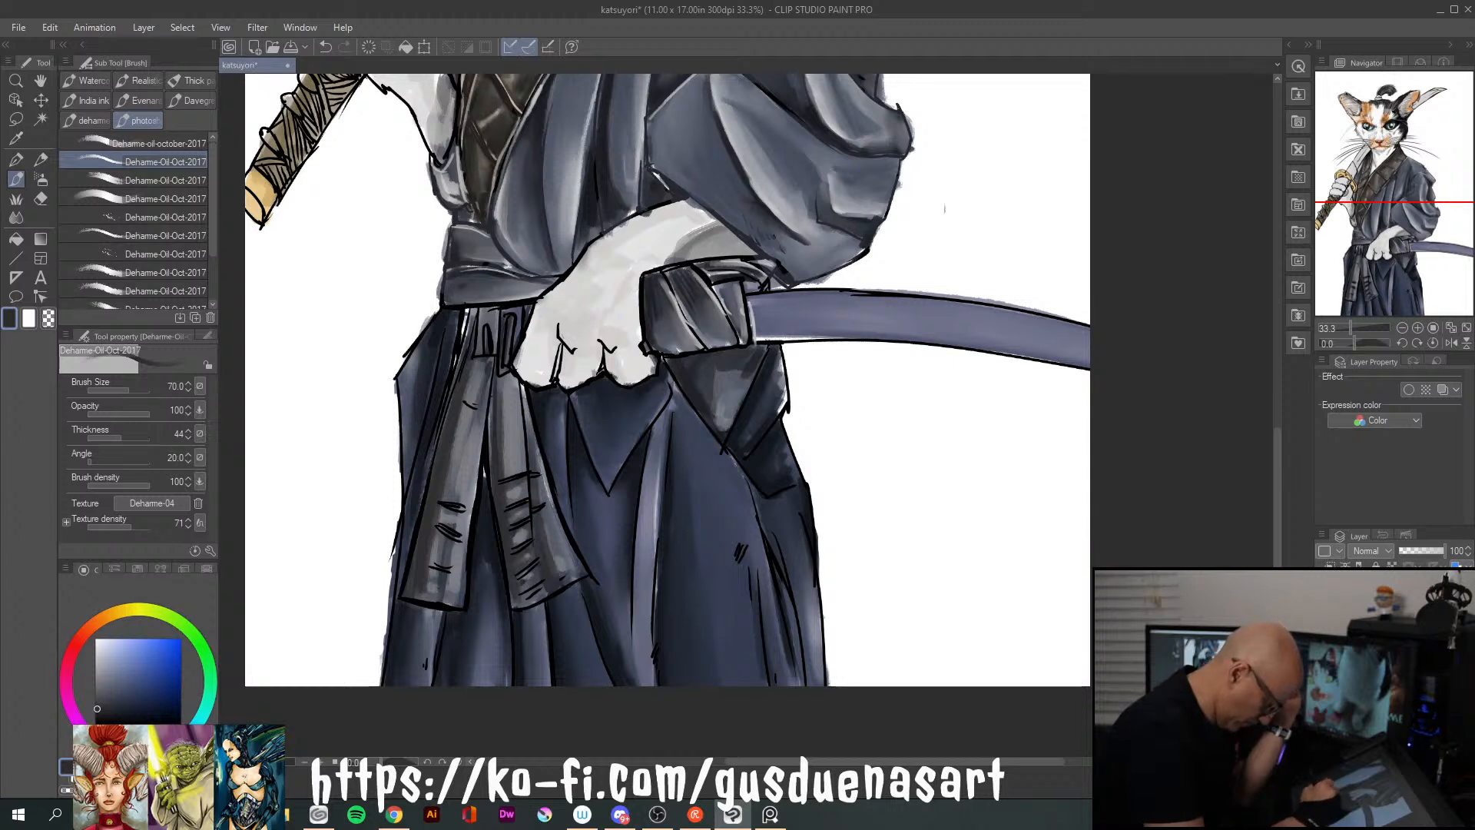
mouse_move(519, 381)
mouse_down()
mouse_move(533, 459)
mouse_move(517, 372)
mouse_move(500, 413)
mouse_up()
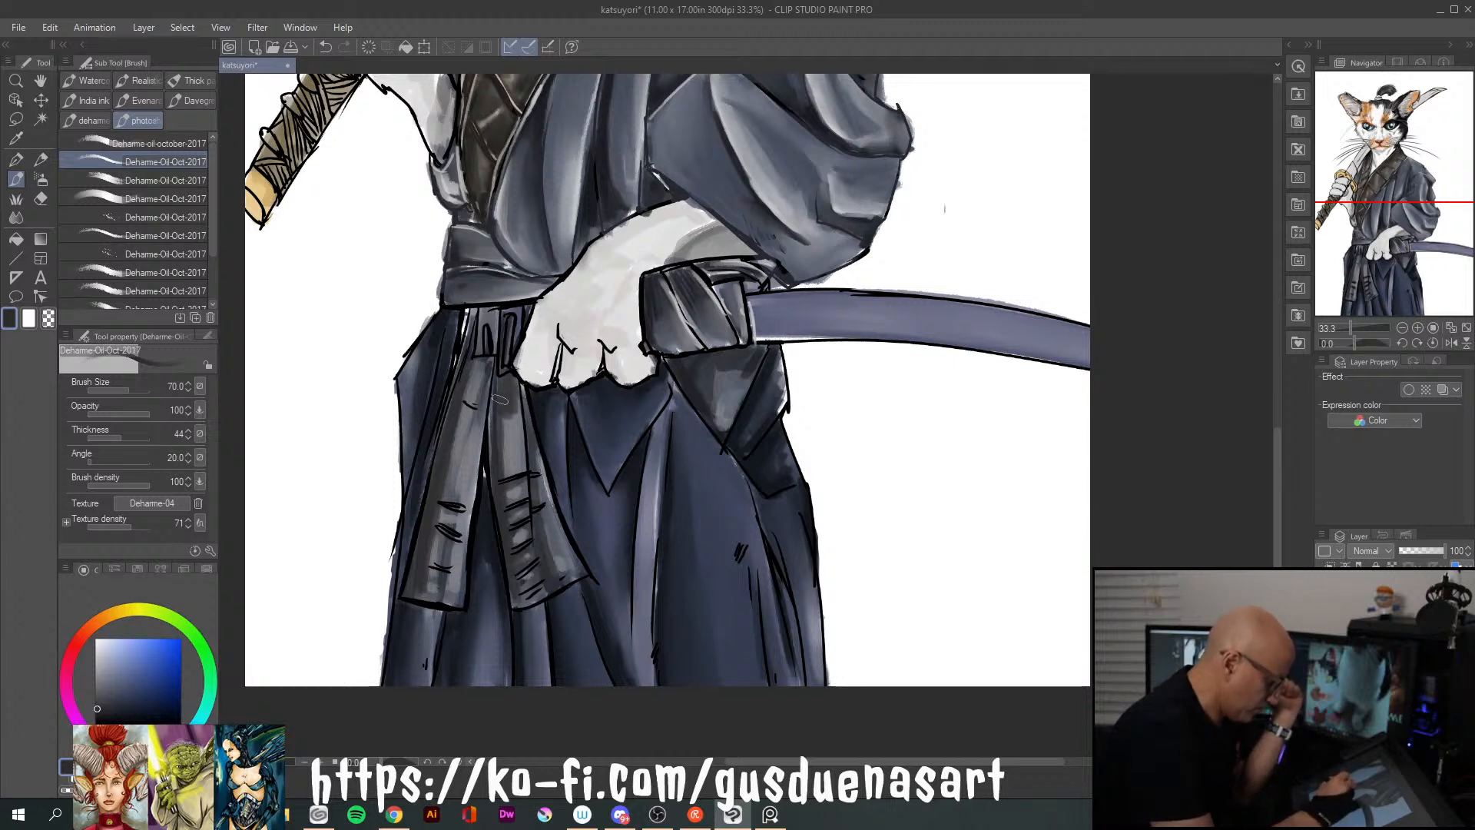
drag(496, 317, 485, 376)
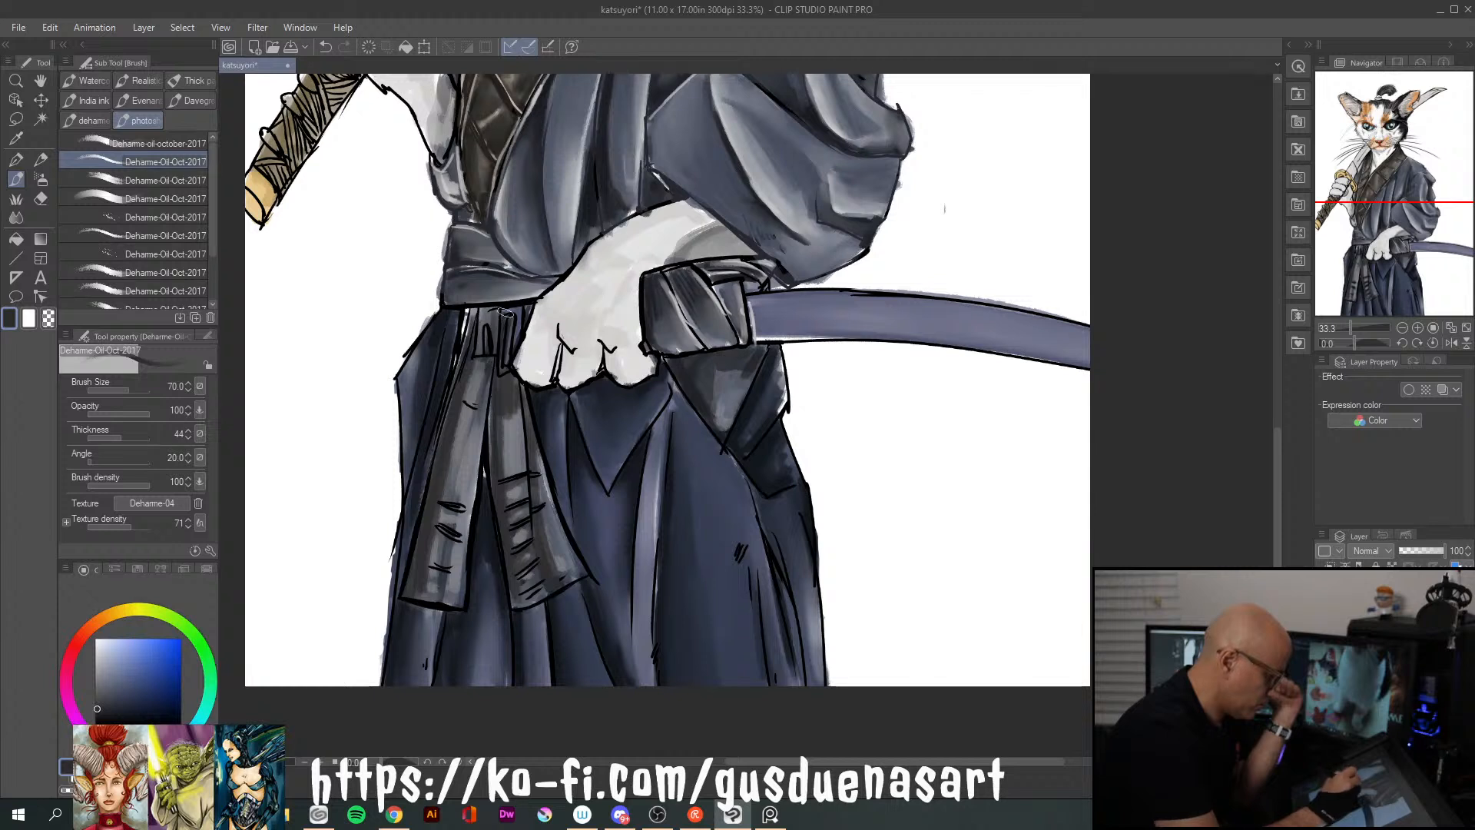
With a light grey-blue at brush size 30, paint rim highlights along the hip folds, pointed front panel and side flaps below the waist
click(96, 653)
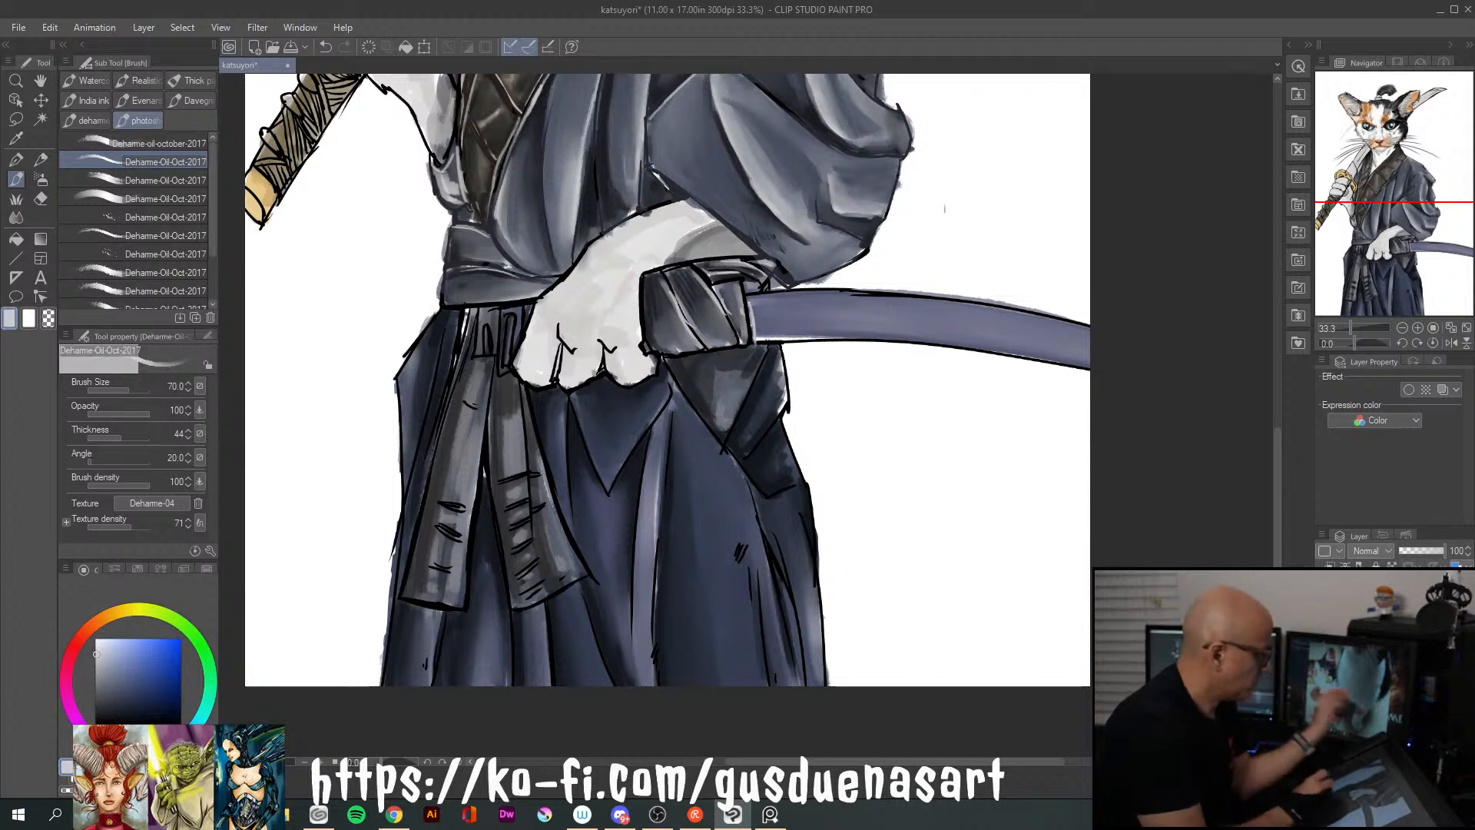
key(bracketleft)
key(bracketleft)
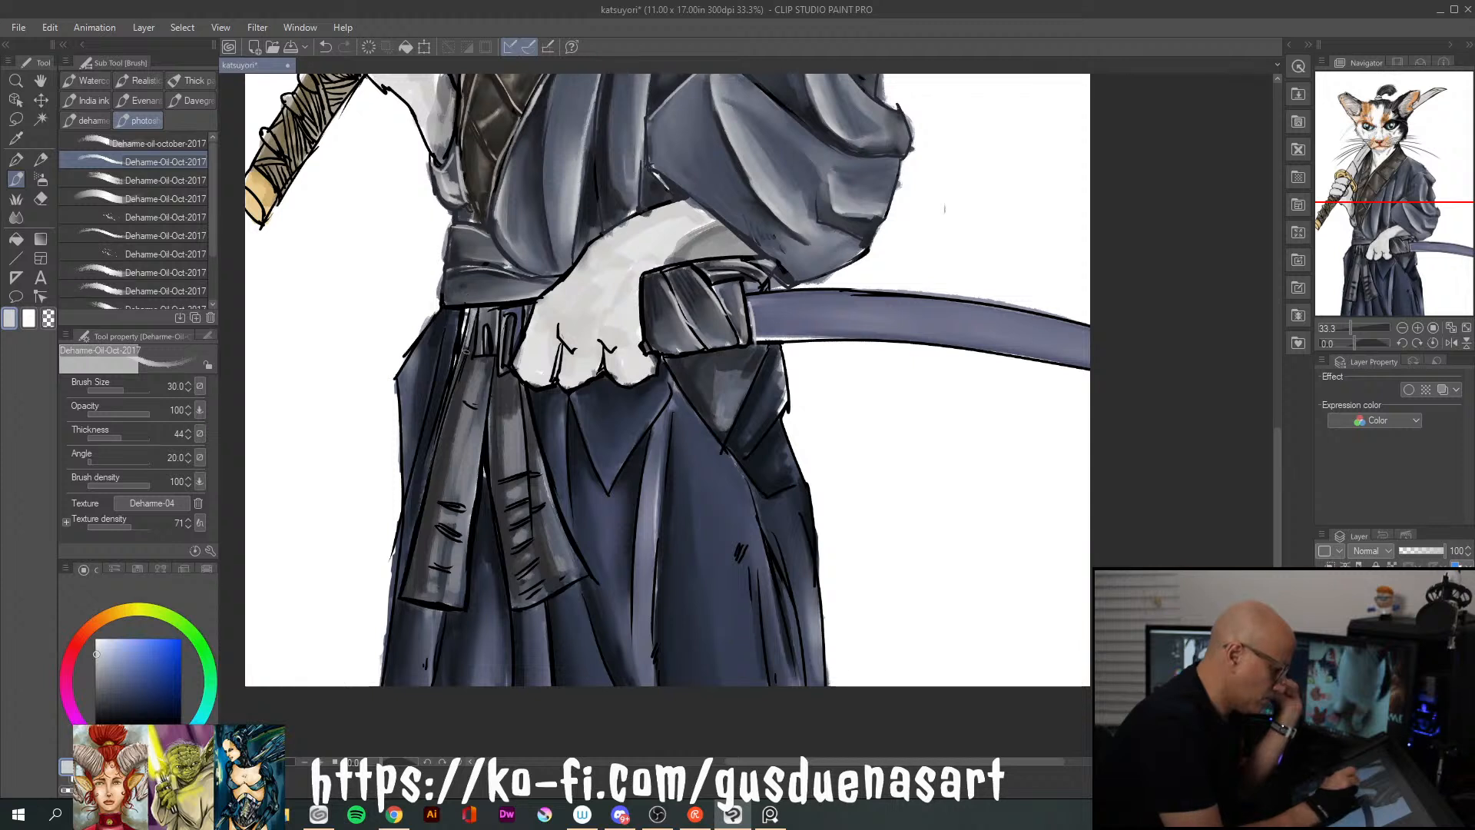
drag(444, 353, 416, 473)
drag(432, 326, 402, 376)
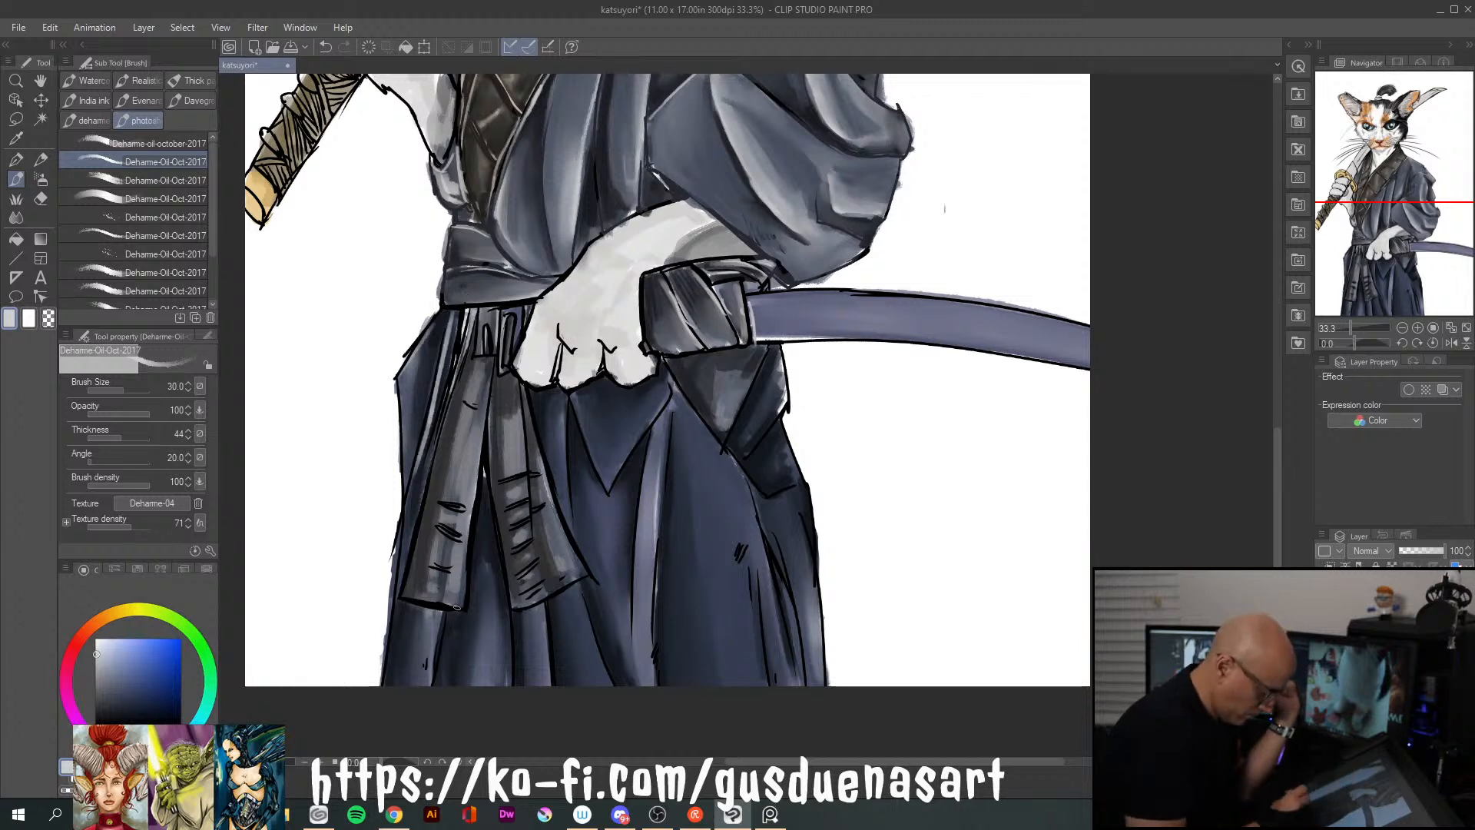
mouse_move(574, 397)
mouse_down()
mouse_move(595, 461)
mouse_move(609, 489)
mouse_up()
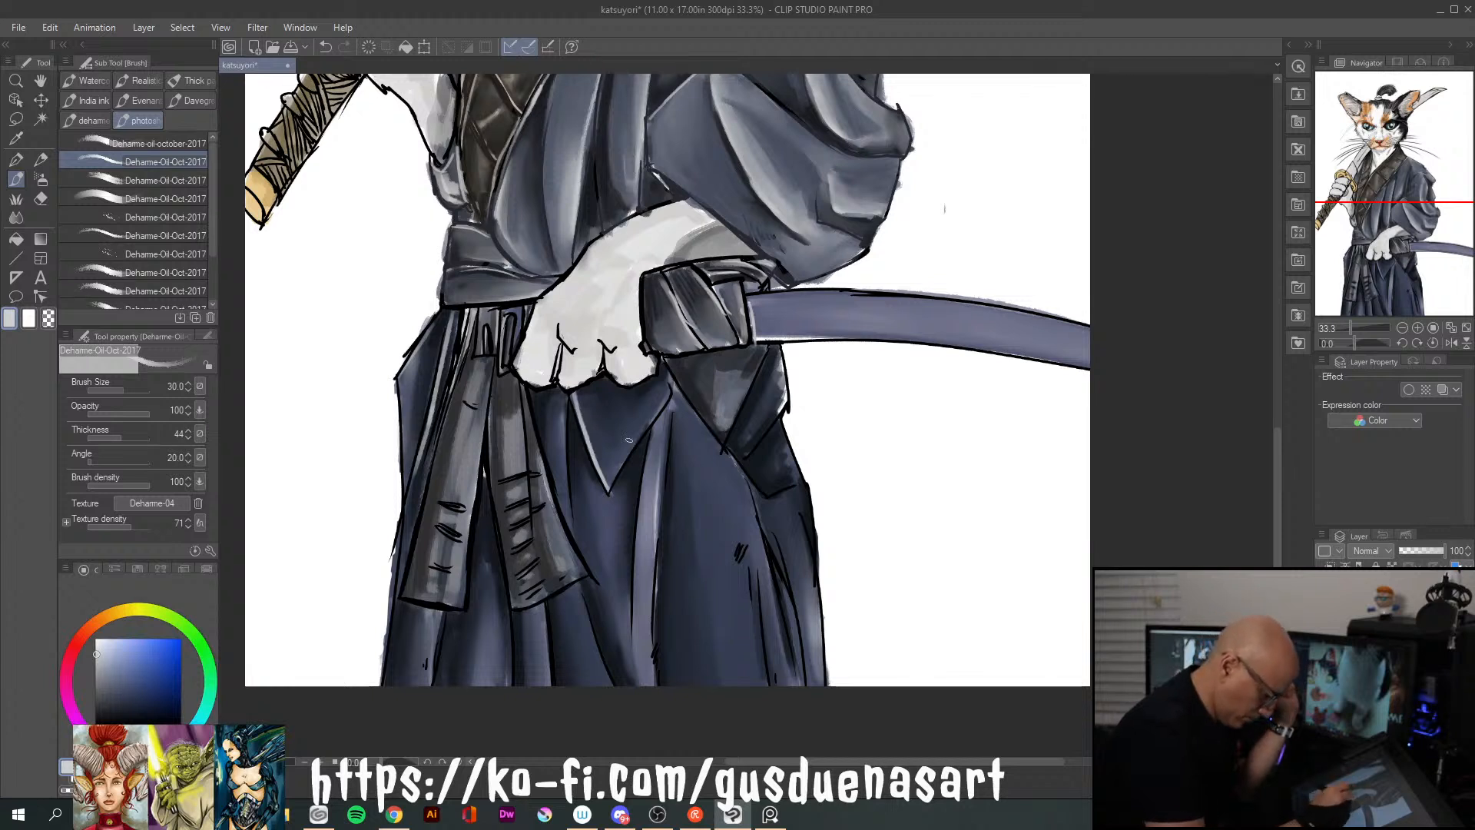
drag(675, 394, 755, 495)
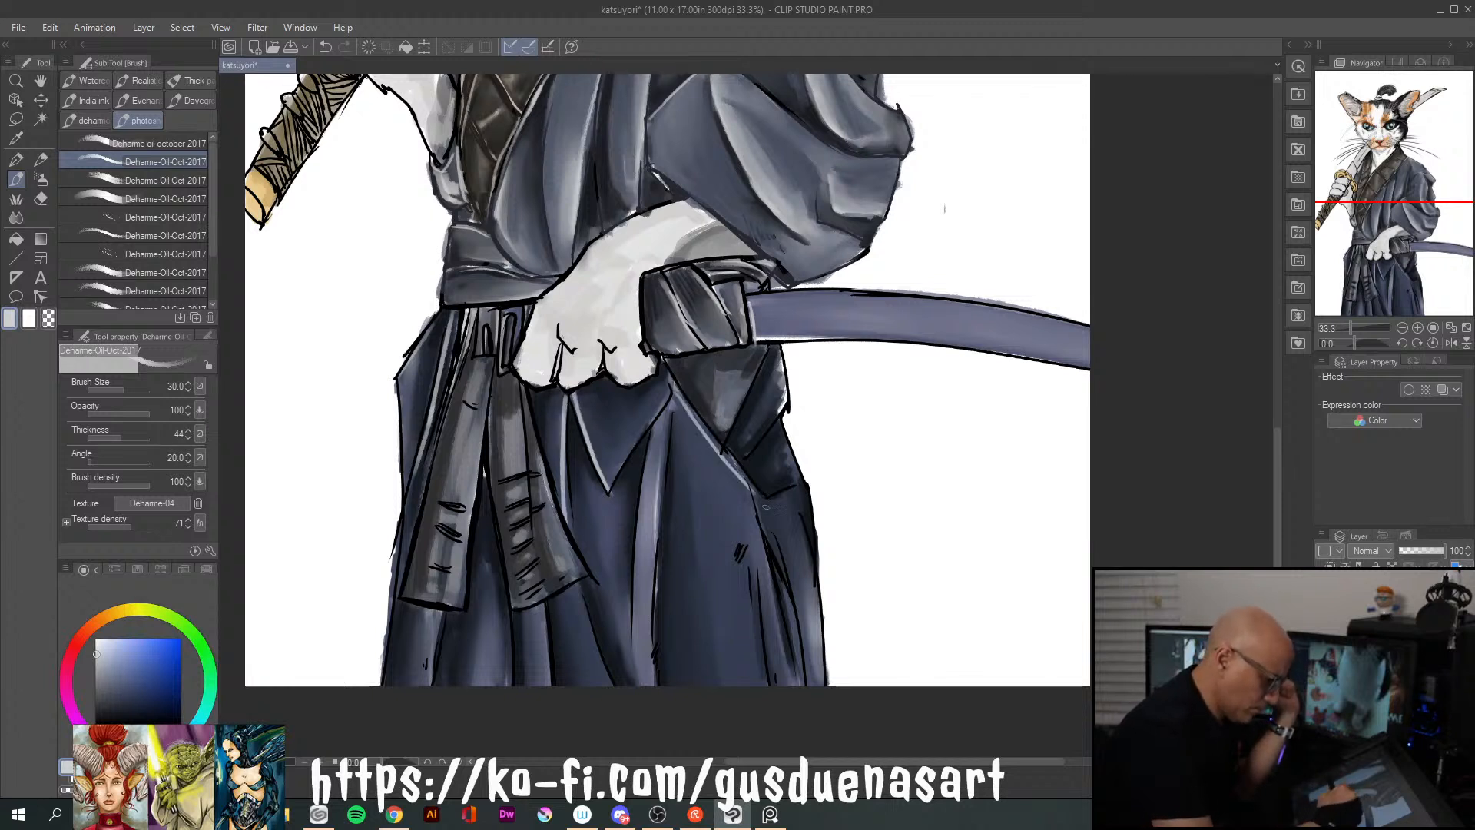
drag(764, 350, 722, 442)
drag(787, 393, 743, 458)
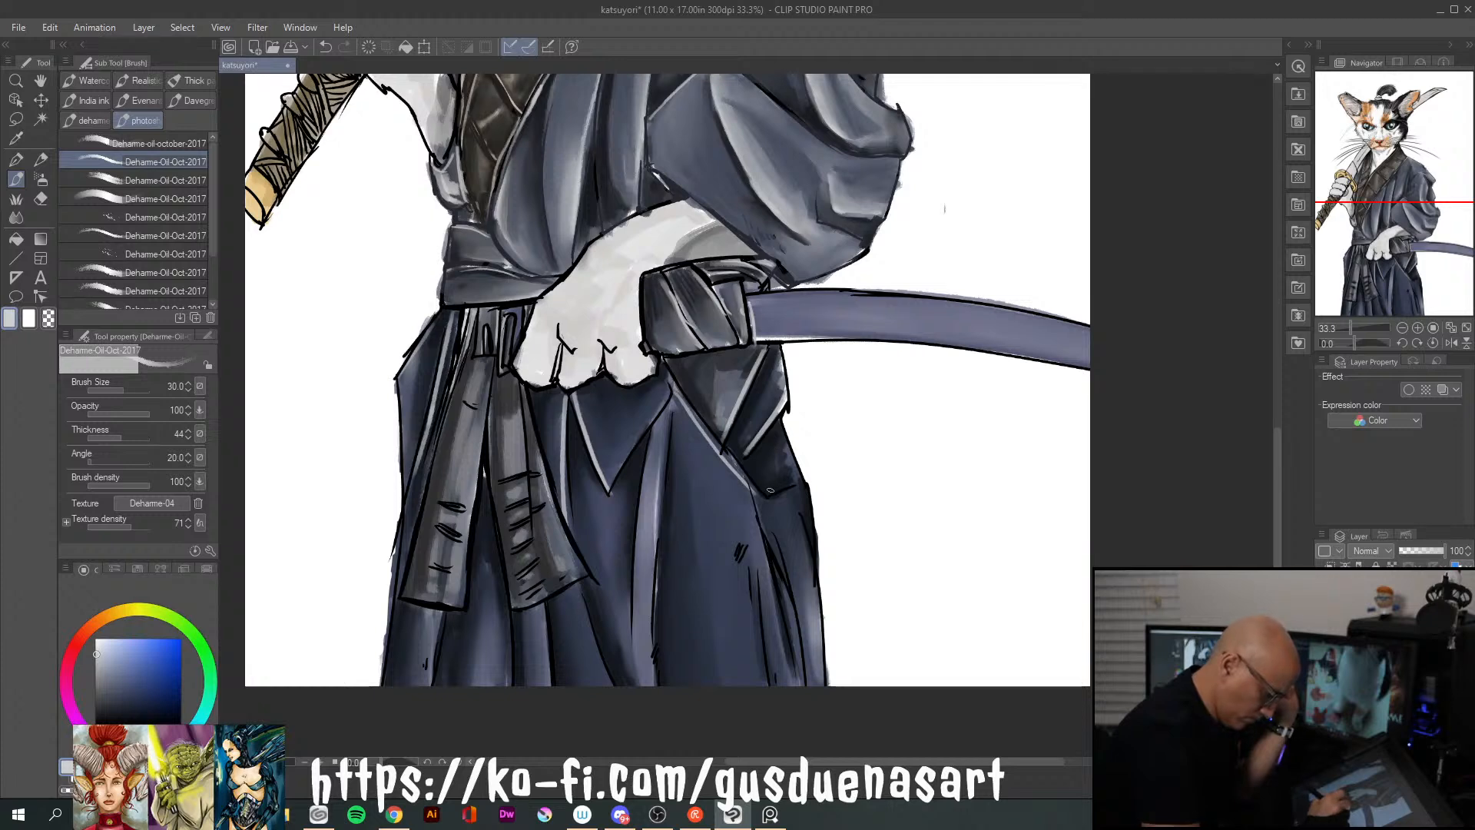
Add light grey-blue highlights along the skirt's pleat lines and both outer edges down to the canvas bottom
scroll(700, 344, down, 3)
drag(653, 343, 651, 483)
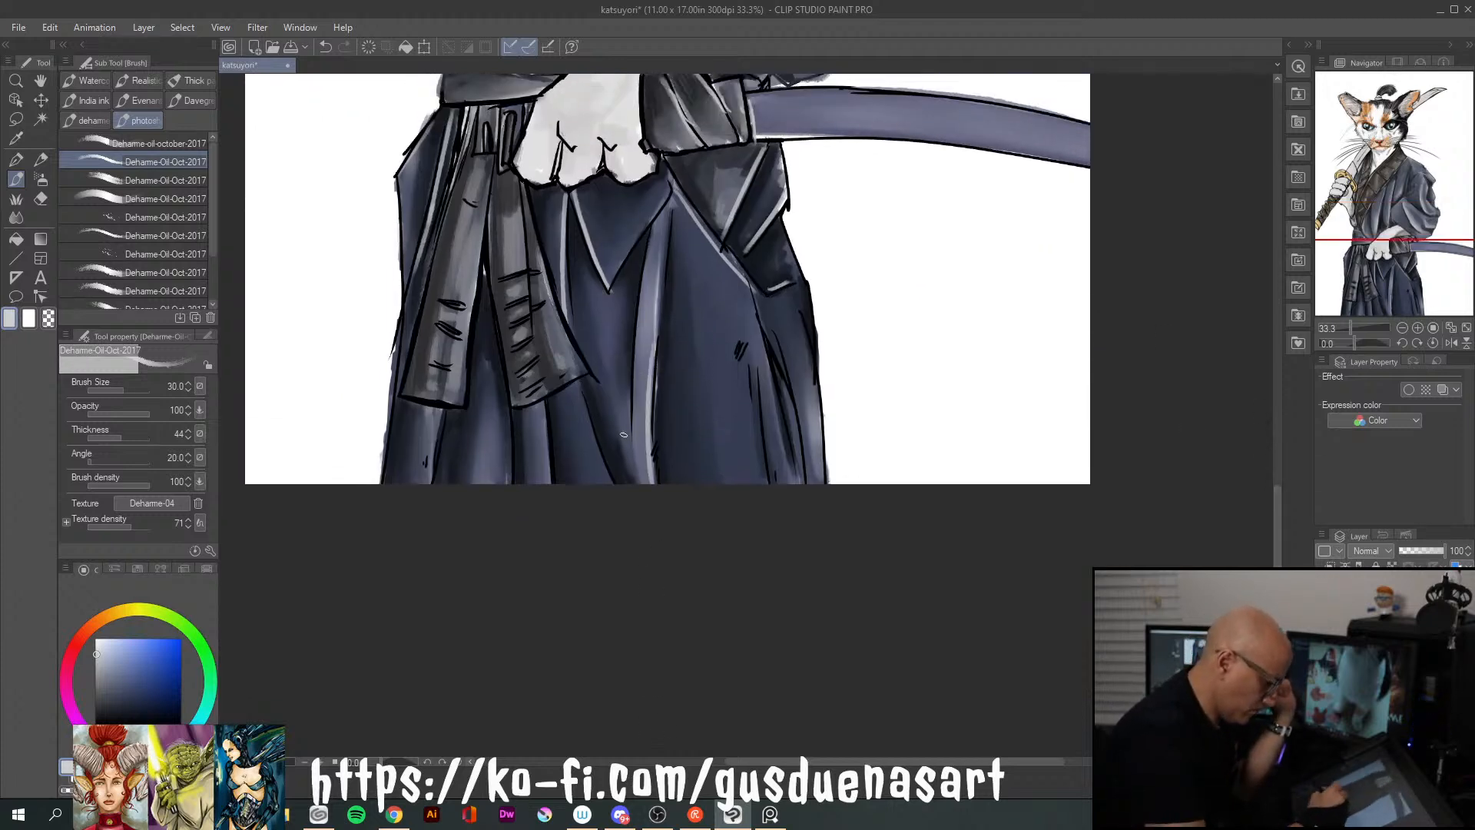
drag(580, 391, 612, 482)
drag(543, 423, 548, 482)
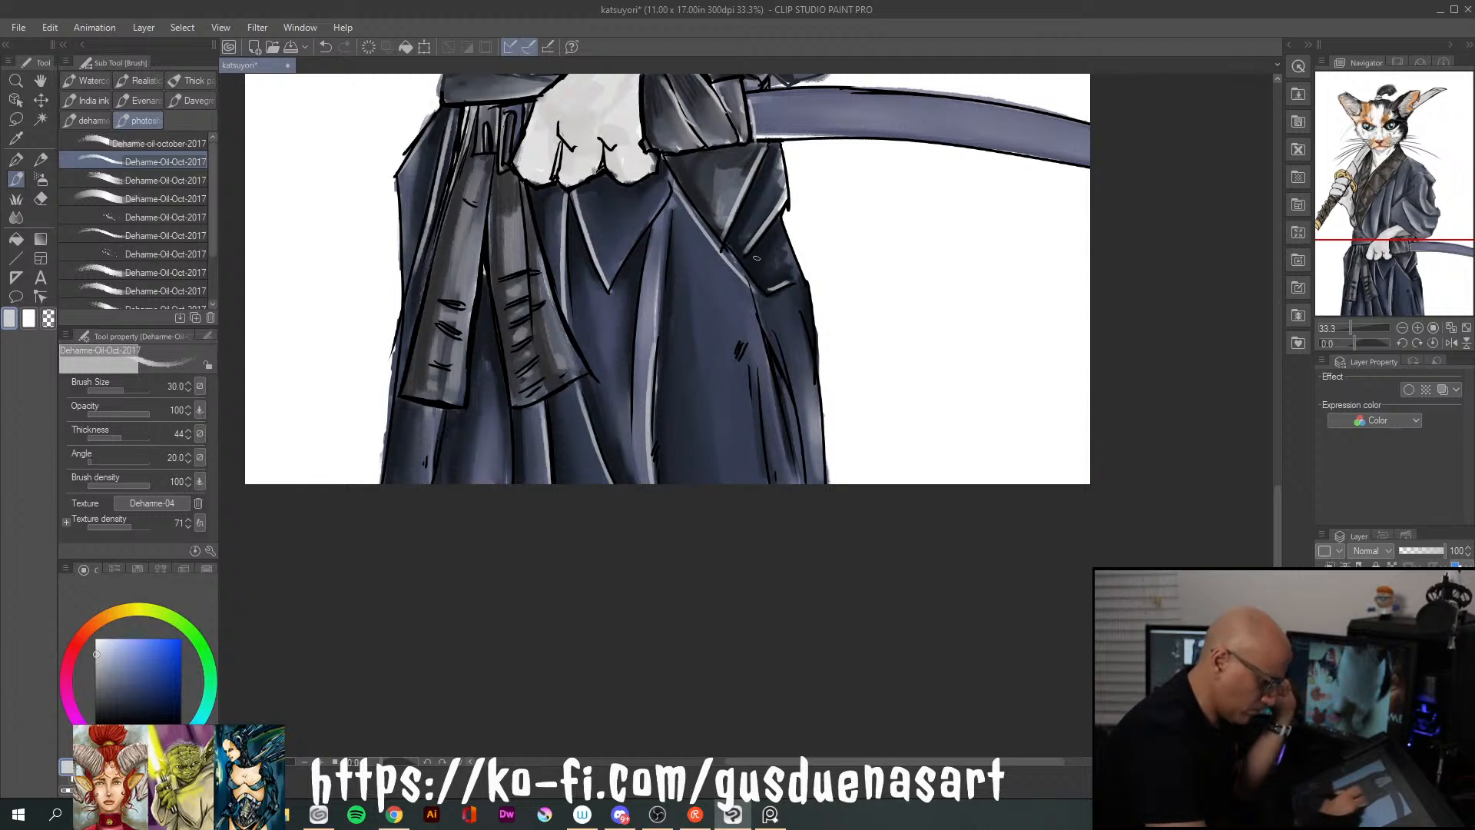
drag(748, 363, 767, 483)
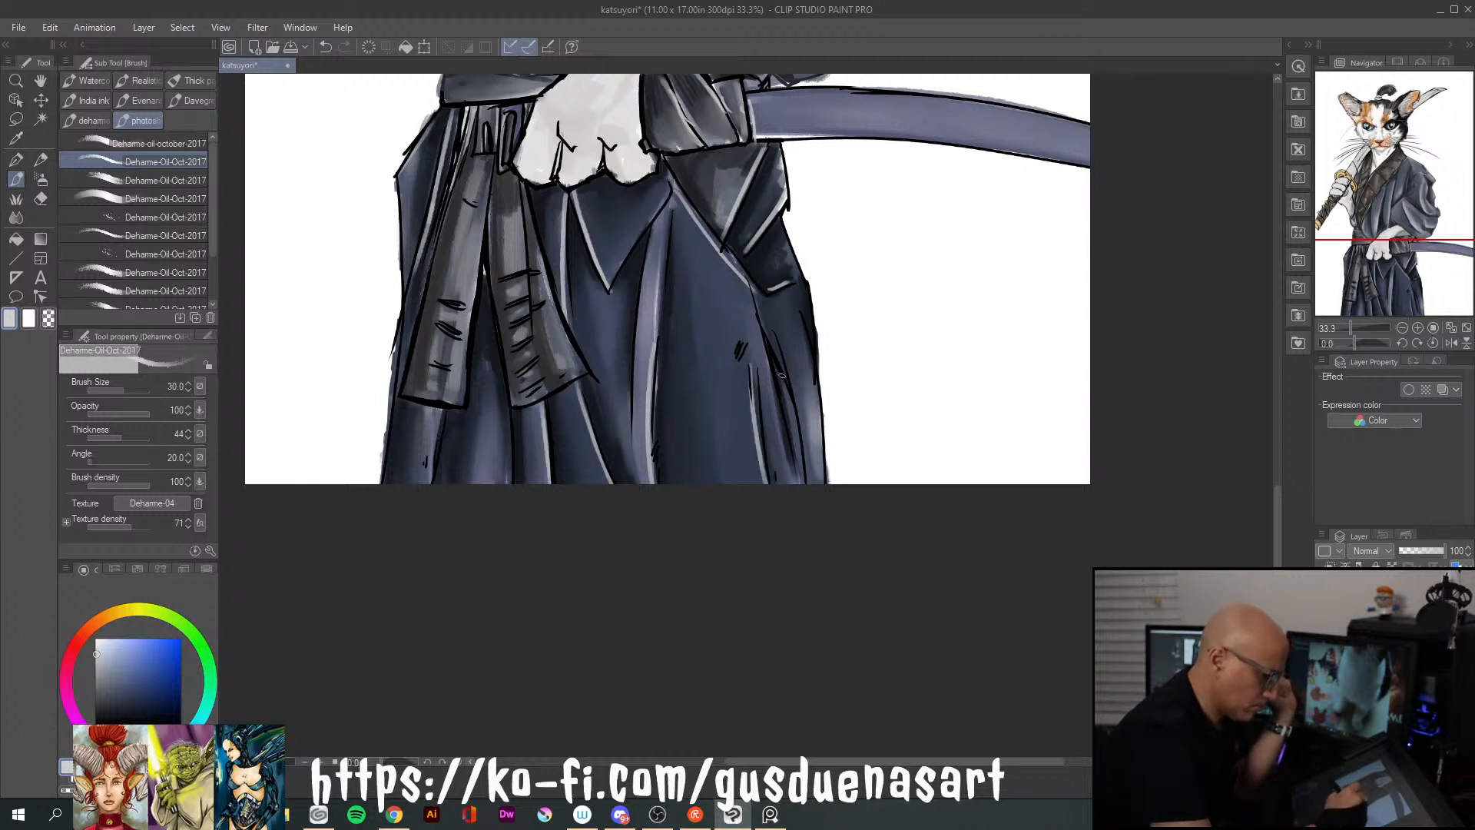
drag(806, 310, 824, 482)
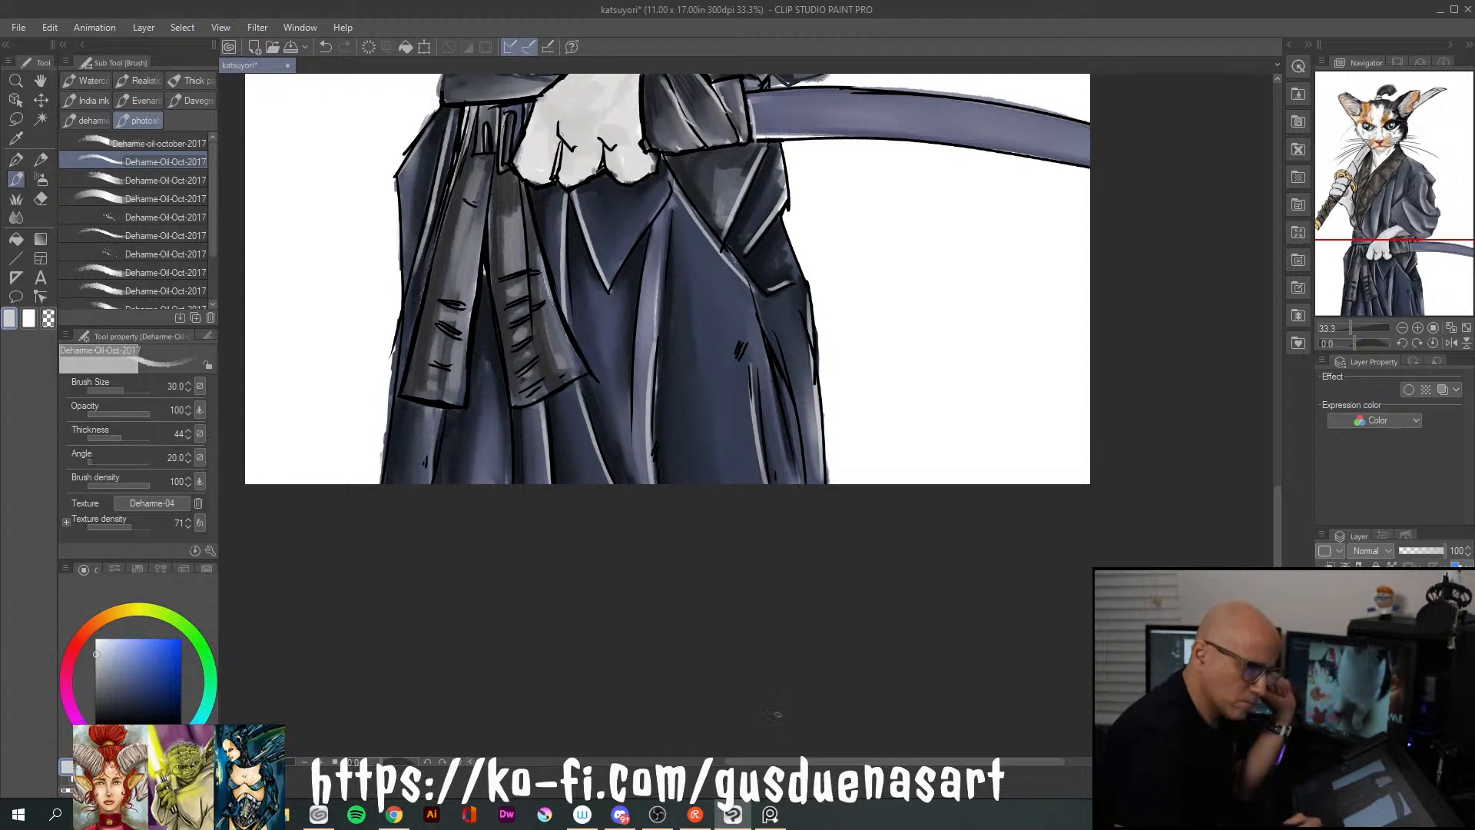
drag(403, 321, 384, 483)
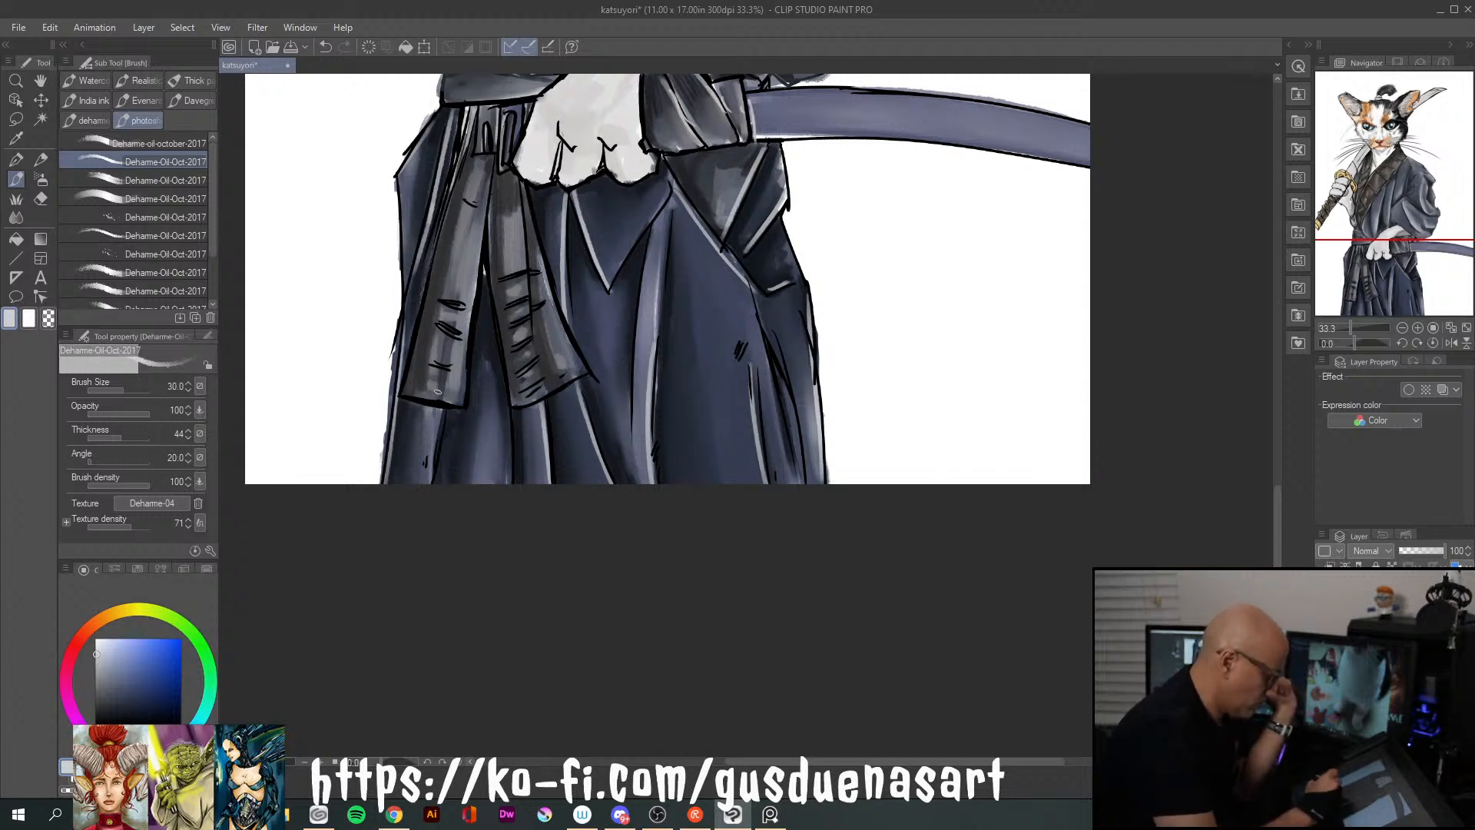
Paint light highlights along the hem and long edges of the two sash tails
drag(407, 392, 462, 401)
drag(467, 175, 423, 344)
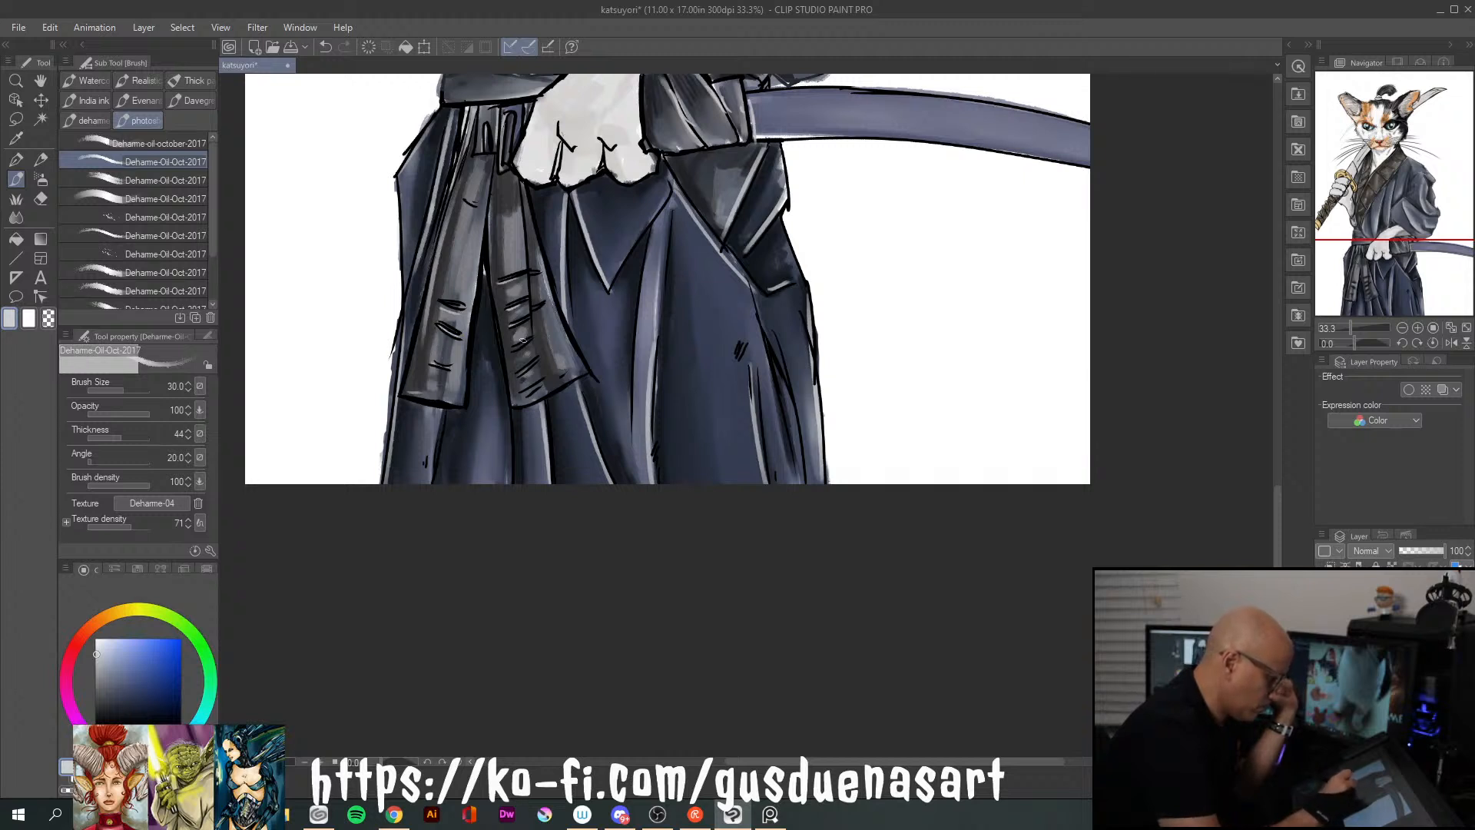
drag(496, 184, 509, 373)
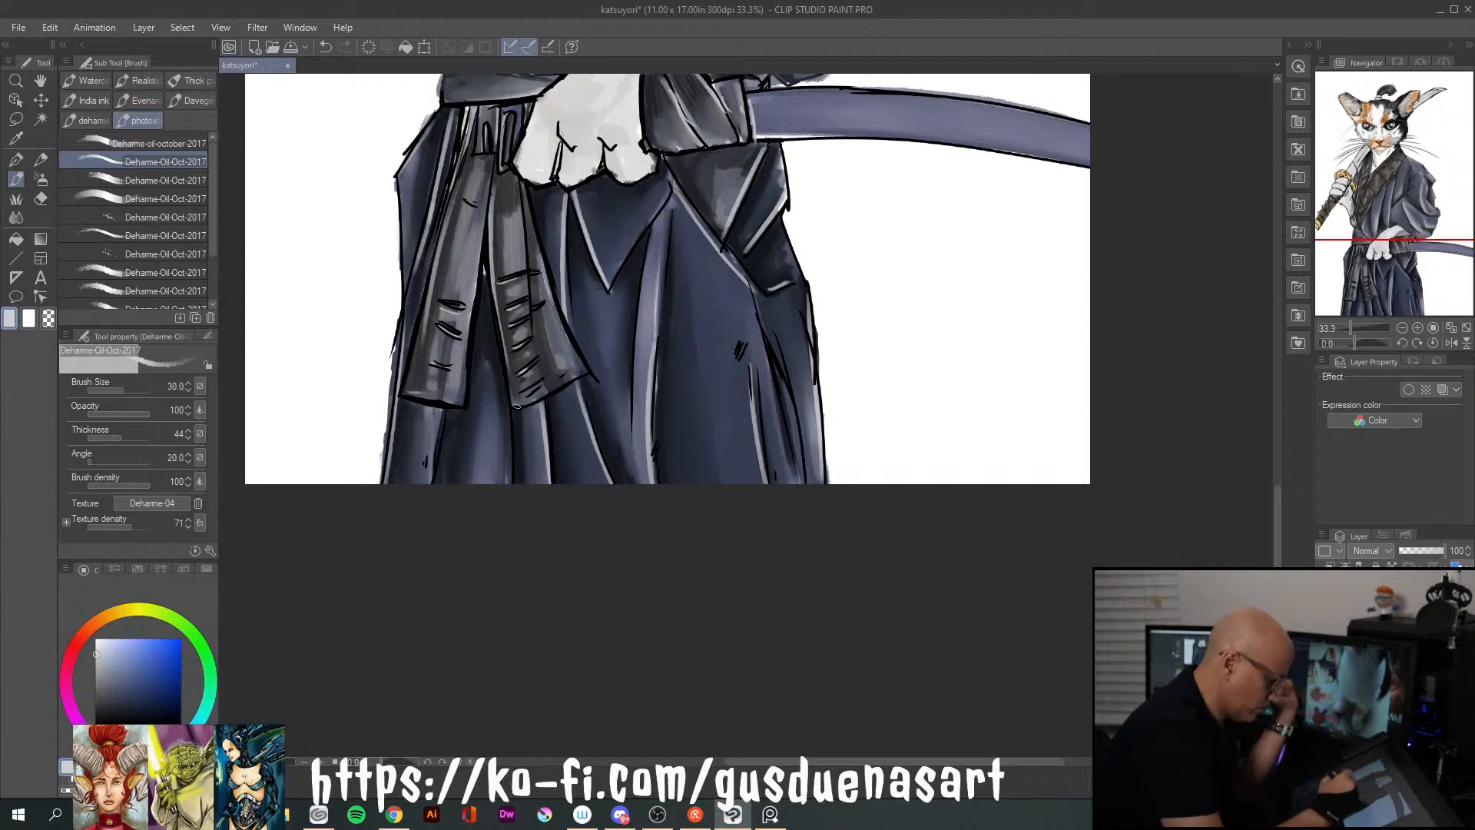
Pick a neutral mid grey with an orange hue and, at brush size 150, shade the wrist and back of the lower paw
drag(1277, 530, 1287, 409)
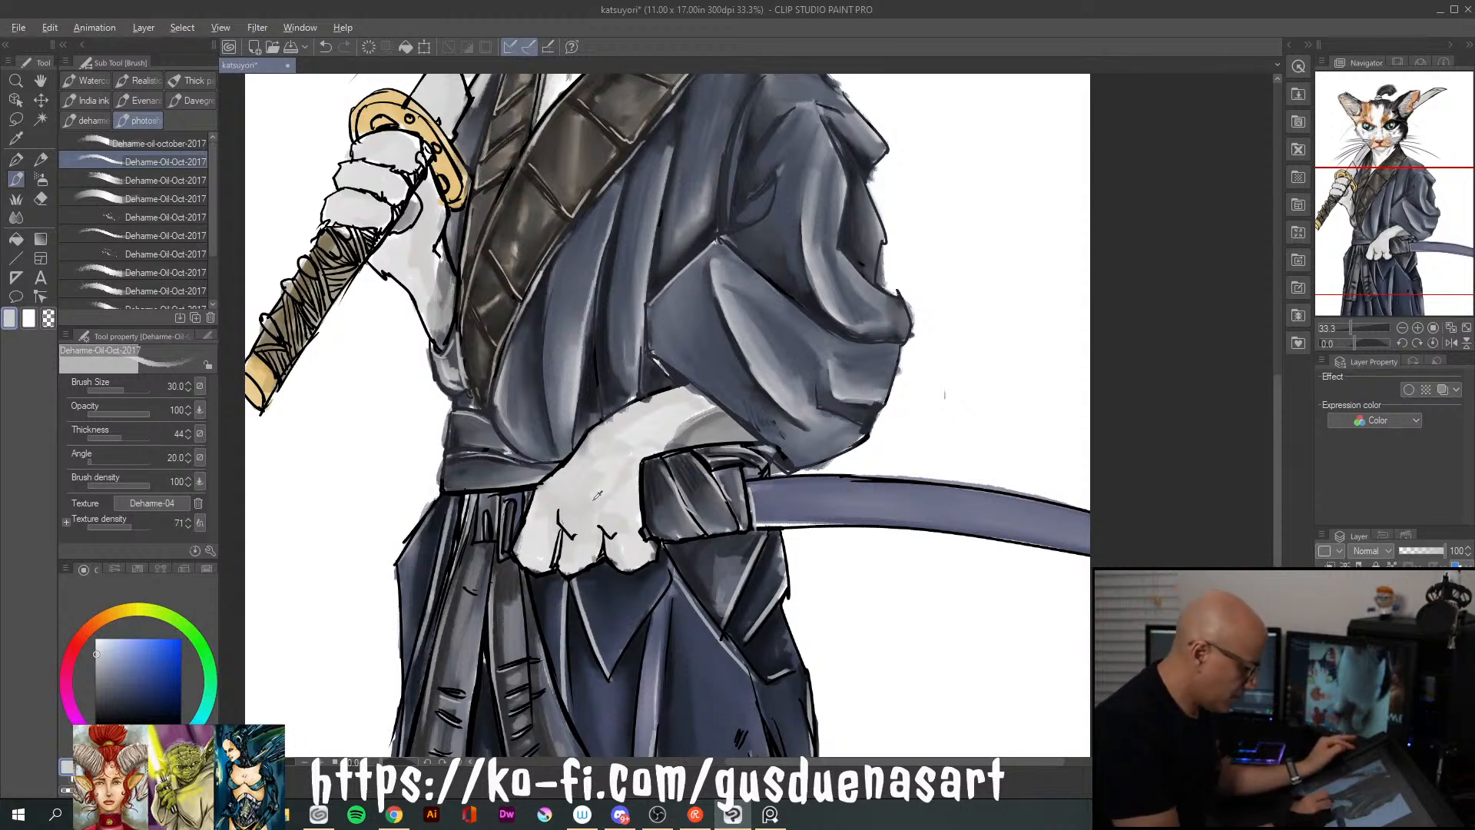
click(91, 626)
click(101, 682)
drag(97, 686, 97, 680)
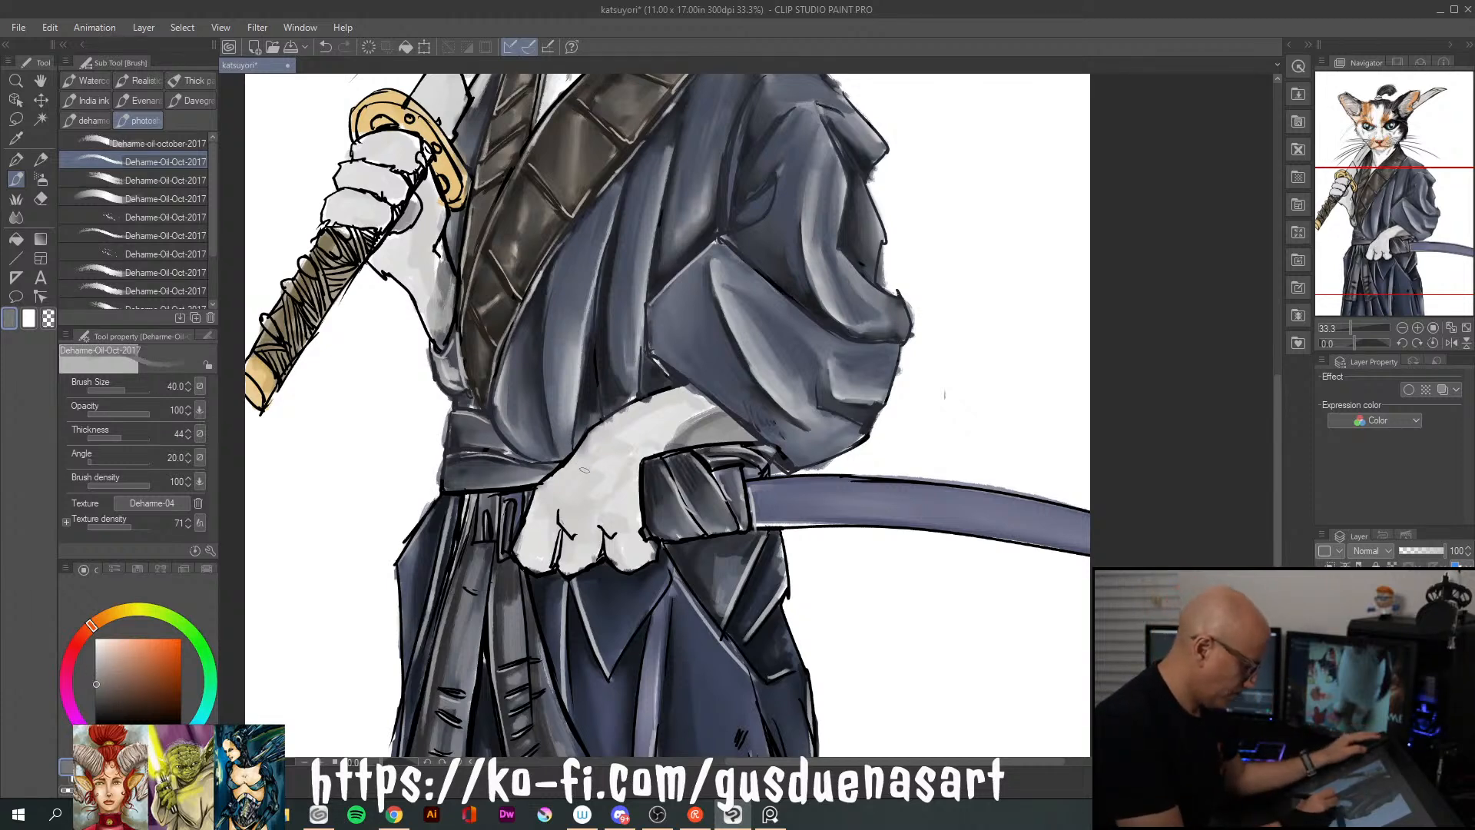
key(bracketright)
key(bracketright)
key(bracketright)
key(bracketright)
key(bracketright)
mouse_move(679, 408)
mouse_down()
mouse_move(614, 436)
mouse_move(675, 396)
mouse_move(625, 419)
mouse_move(552, 496)
mouse_up()
Reduce the brush to size 70 and paint grey shadows on the lower paw's fingers and beside the scabbard wrapping
key(bracketleft)
key(bracketleft)
key(bracketleft)
key(bracketleft)
key(bracketleft)
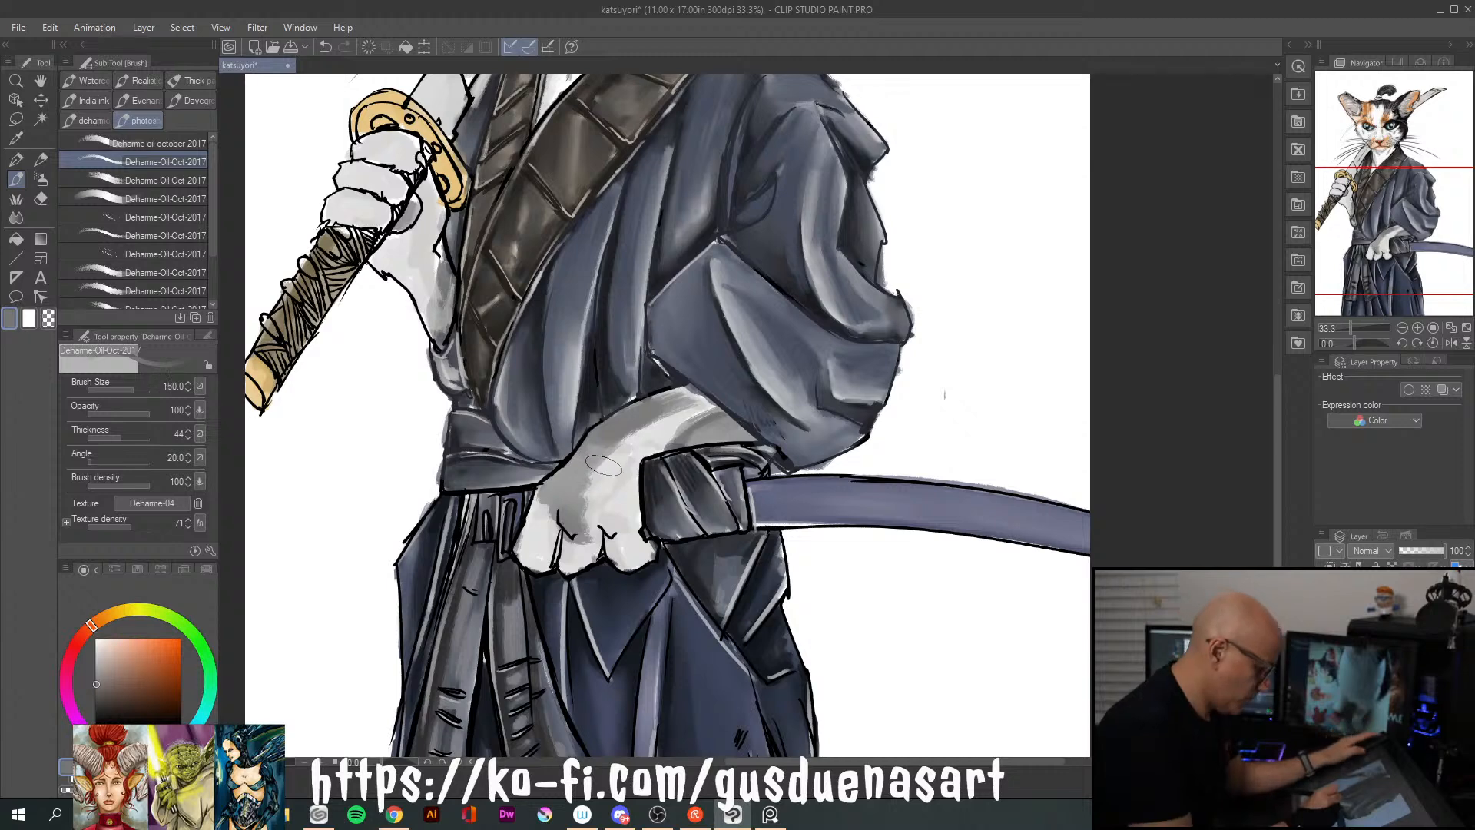
key(bracketleft)
key(bracketleft)
key(bracketleft)
key(bracketleft)
key(bracketleft)
key(bracketright)
key(bracketright)
key(bracketright)
key(bracketright)
key(bracketright)
key(bracketright)
key(bracketright)
key(bracketright)
key(bracketright)
key(bracketright)
key(bracketright)
key(bracketright)
key(bracketright)
key(bracketright)
key(bracketright)
key(bracketright)
key(bracketright)
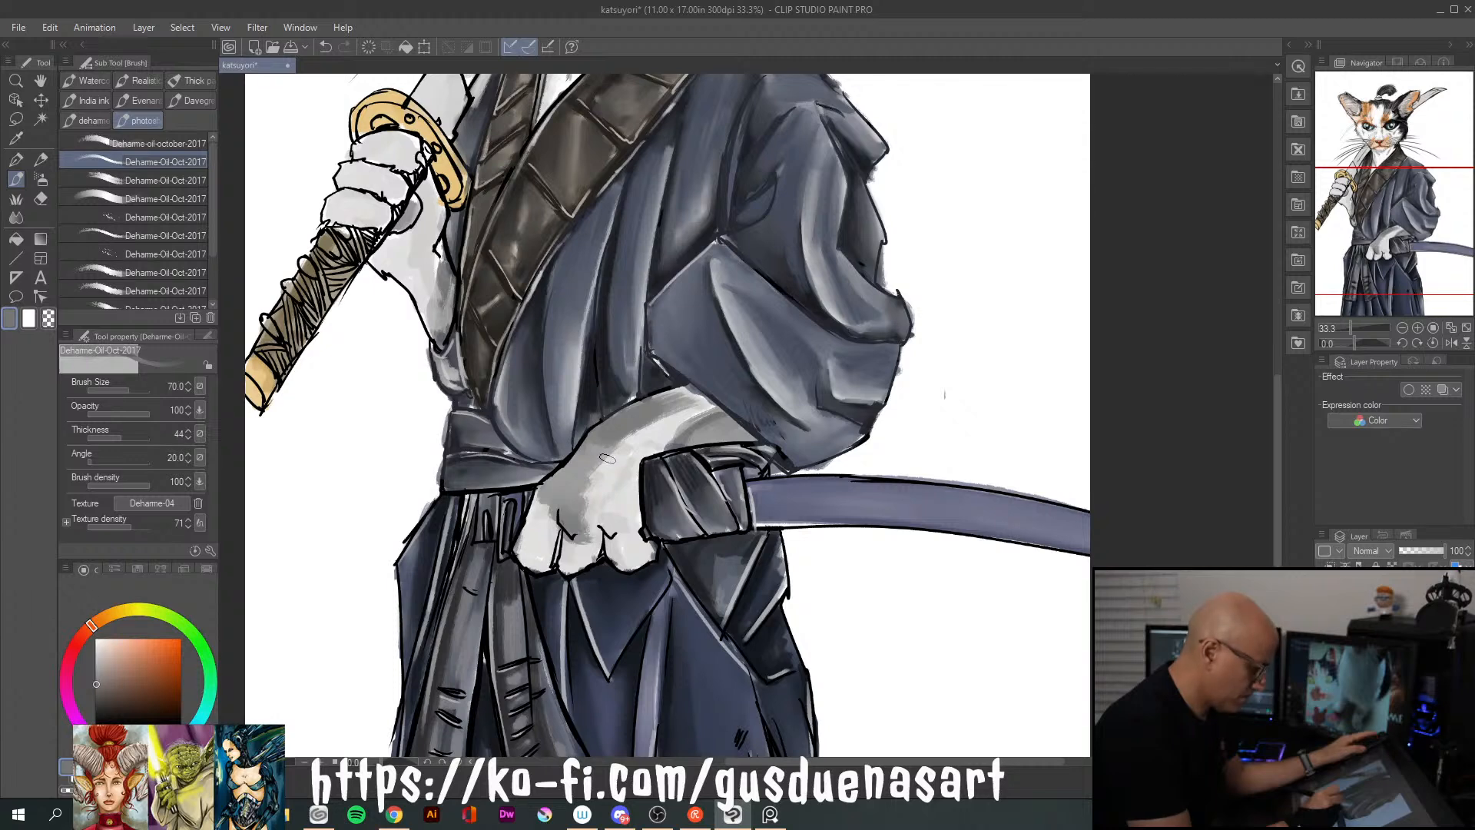
mouse_move(543, 507)
mouse_down()
mouse_move(523, 547)
mouse_move(556, 569)
mouse_up()
mouse_move(601, 524)
mouse_down()
mouse_move(619, 569)
mouse_move(650, 567)
mouse_up()
mouse_move(654, 453)
mouse_down()
mouse_move(745, 433)
mouse_move(695, 394)
mouse_move(658, 407)
mouse_up()
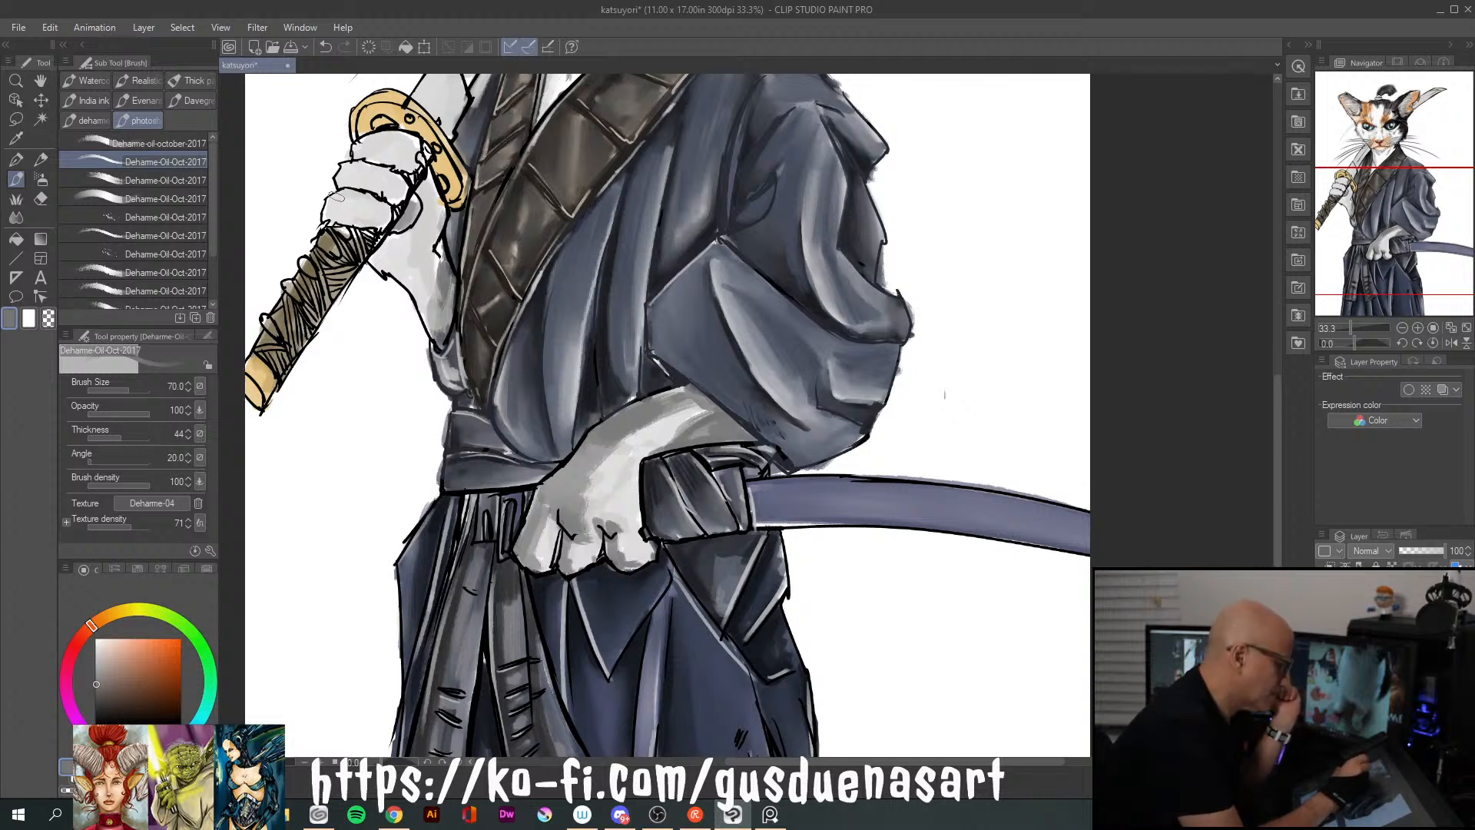
Shade the fingers and forearm of the paw gripping the sword handle with the same grey
mouse_move(338, 188)
mouse_down()
mouse_move(403, 191)
mouse_move(347, 177)
mouse_move(385, 158)
mouse_up()
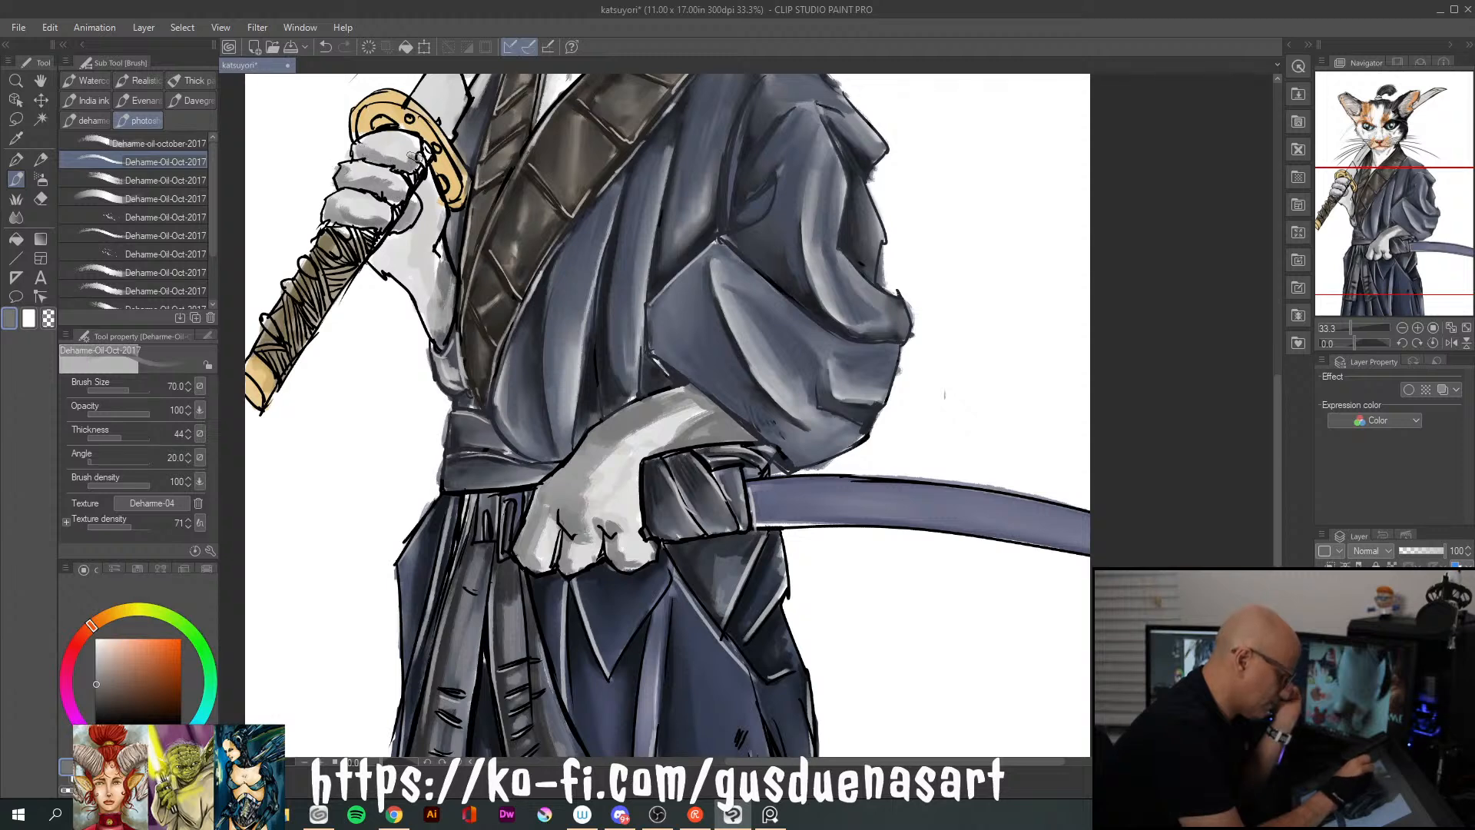
mouse_move(401, 235)
mouse_down()
mouse_move(426, 176)
mouse_move(455, 219)
mouse_move(442, 212)
mouse_move(439, 261)
mouse_move(436, 202)
mouse_move(372, 265)
mouse_move(396, 246)
mouse_move(383, 265)
mouse_move(400, 267)
mouse_move(450, 316)
mouse_up()
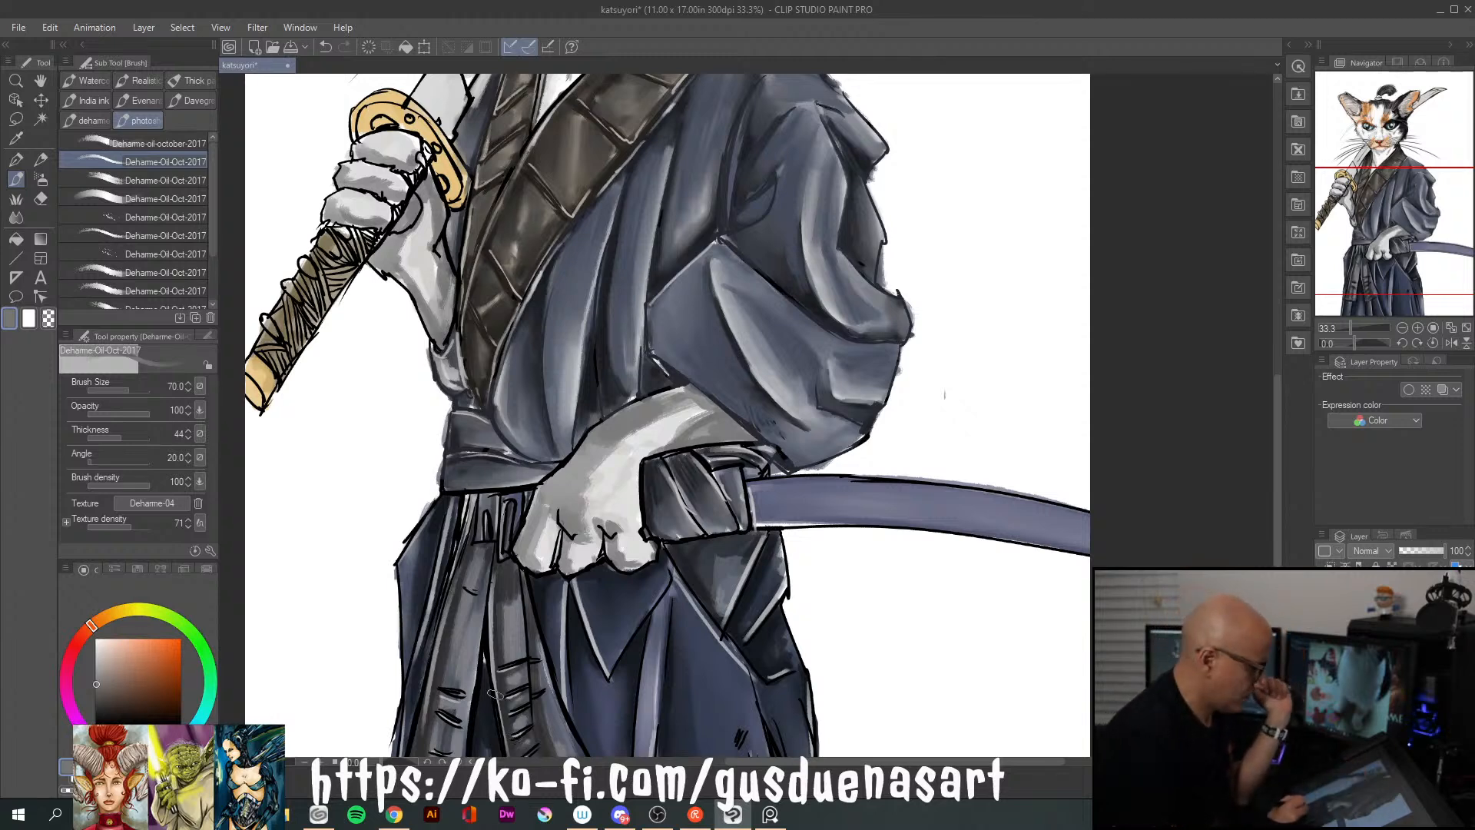
Pick a light grey and paint midtones over the back and wrist of the lower paw
click(99, 654)
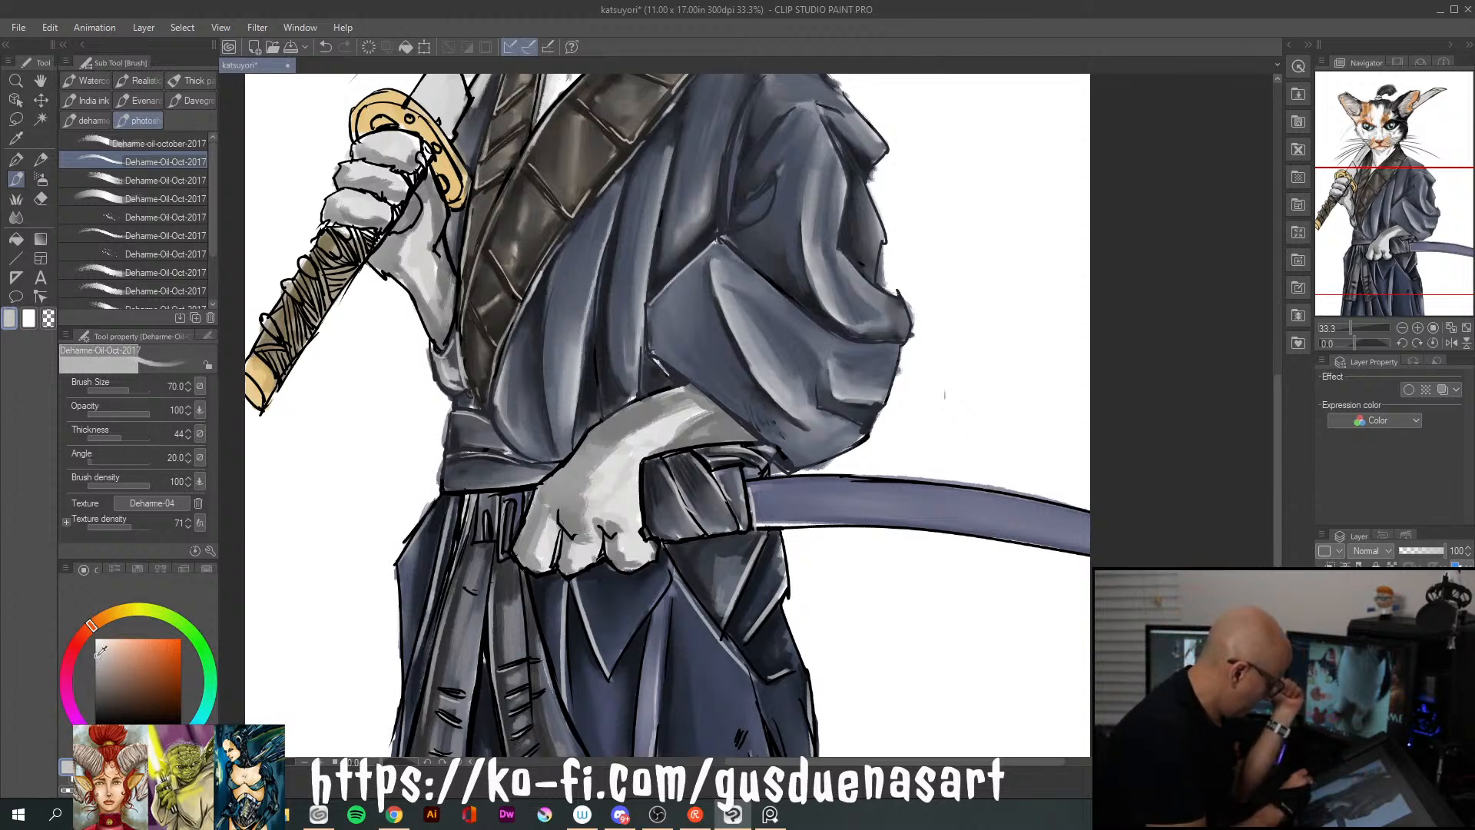
mouse_move(606, 442)
mouse_down()
mouse_move(640, 427)
mouse_move(587, 493)
mouse_move(695, 402)
mouse_move(662, 442)
mouse_move(678, 440)
mouse_move(639, 457)
mouse_up()
drag(695, 403, 601, 458)
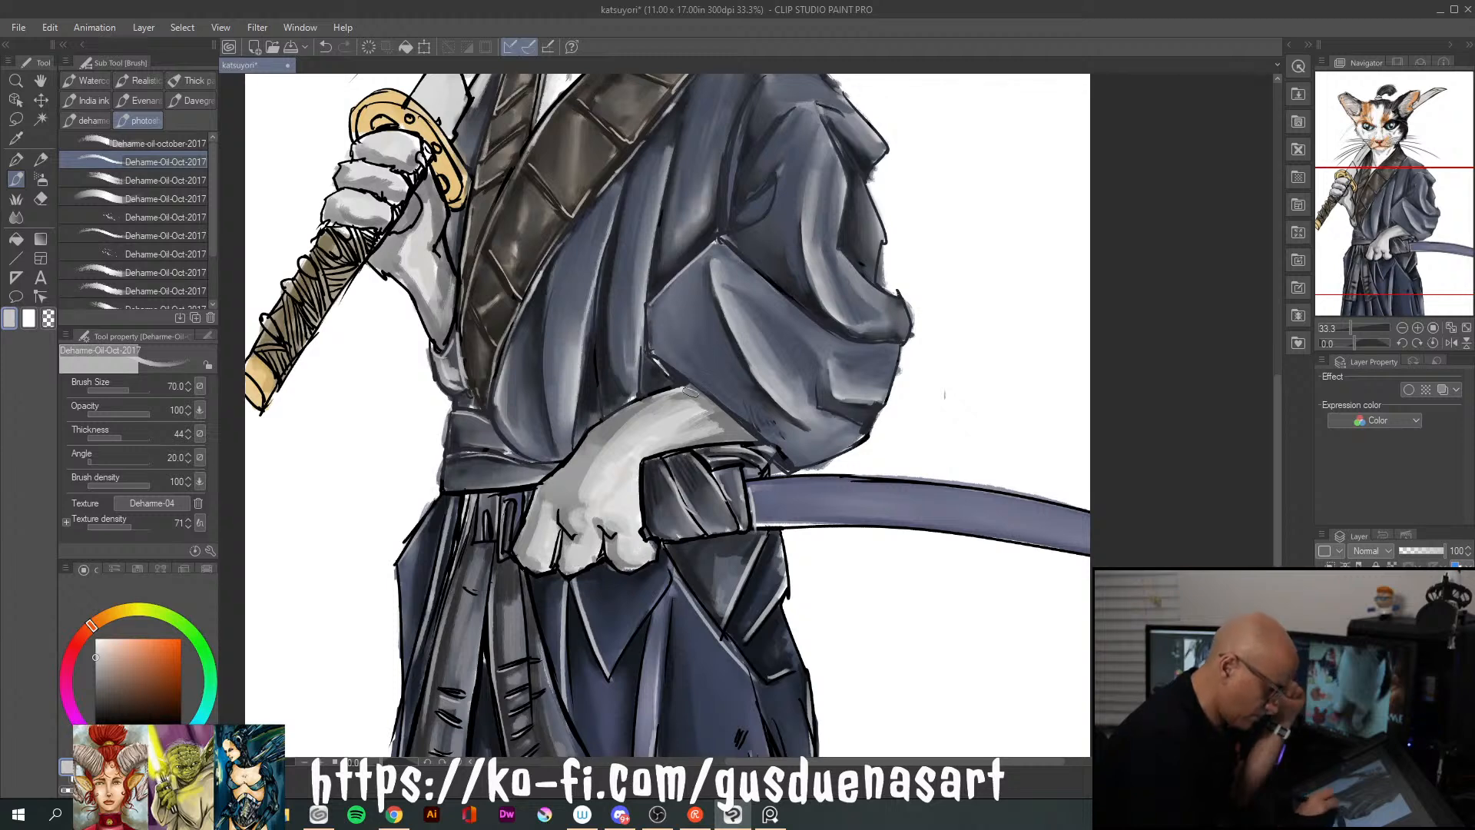
drag(664, 451, 756, 433)
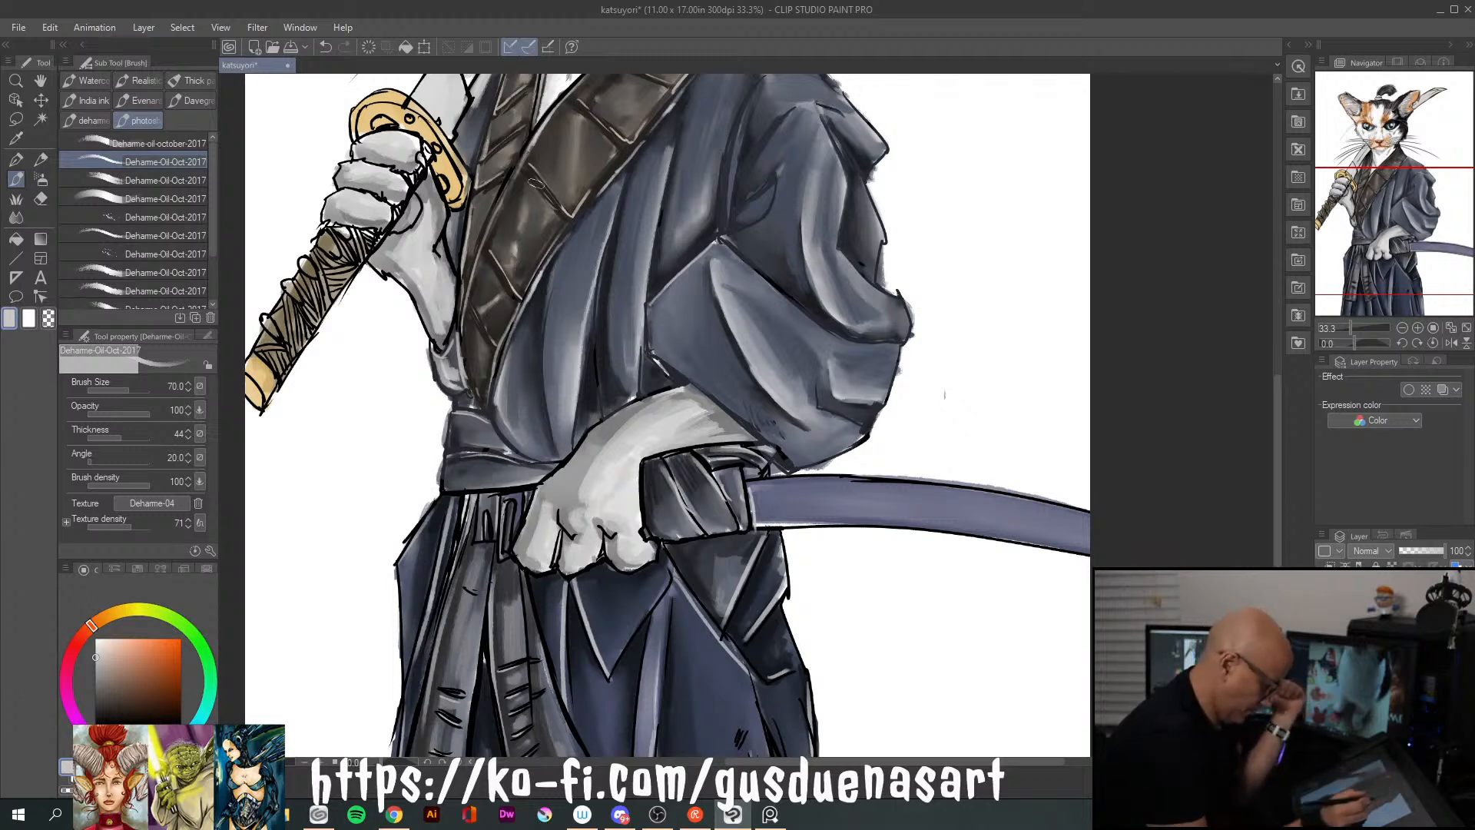
Pick a near-white and highlight the lower paw's wrist, back and knuckles, plus the forearm of the gripping paw
click(95, 641)
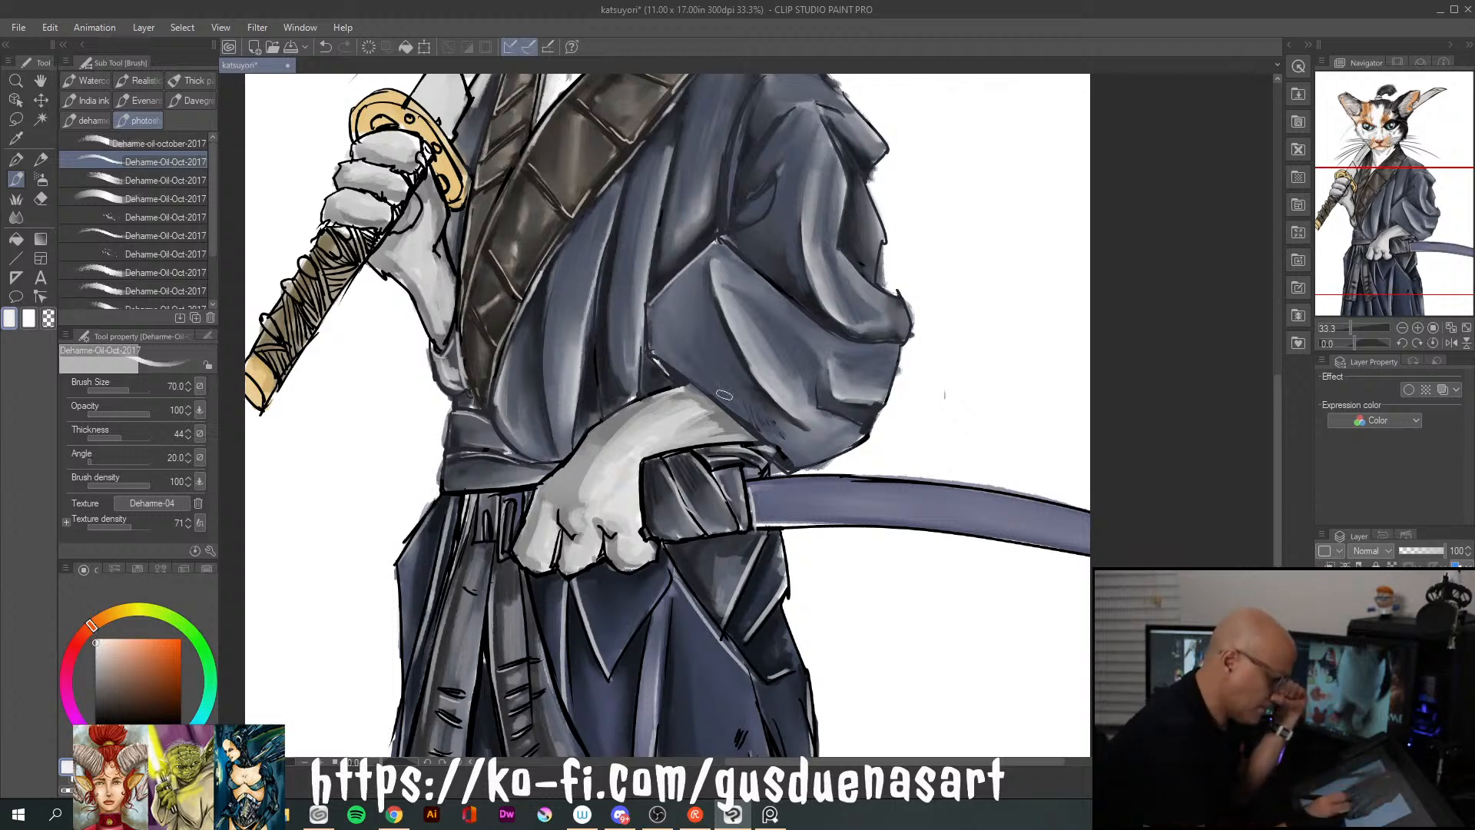
drag(646, 455, 752, 437)
drag(711, 424, 647, 443)
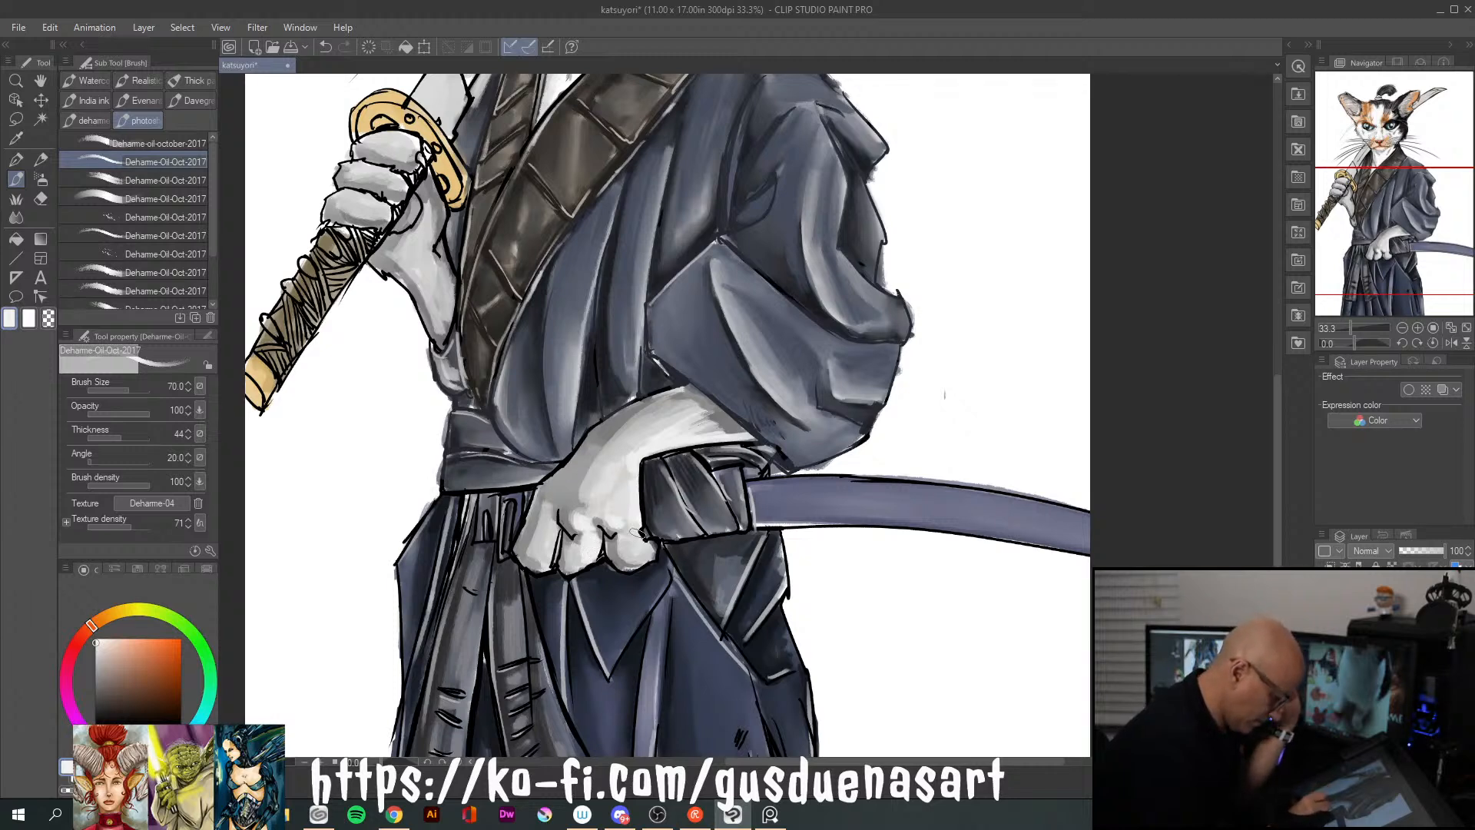
drag(568, 522, 545, 552)
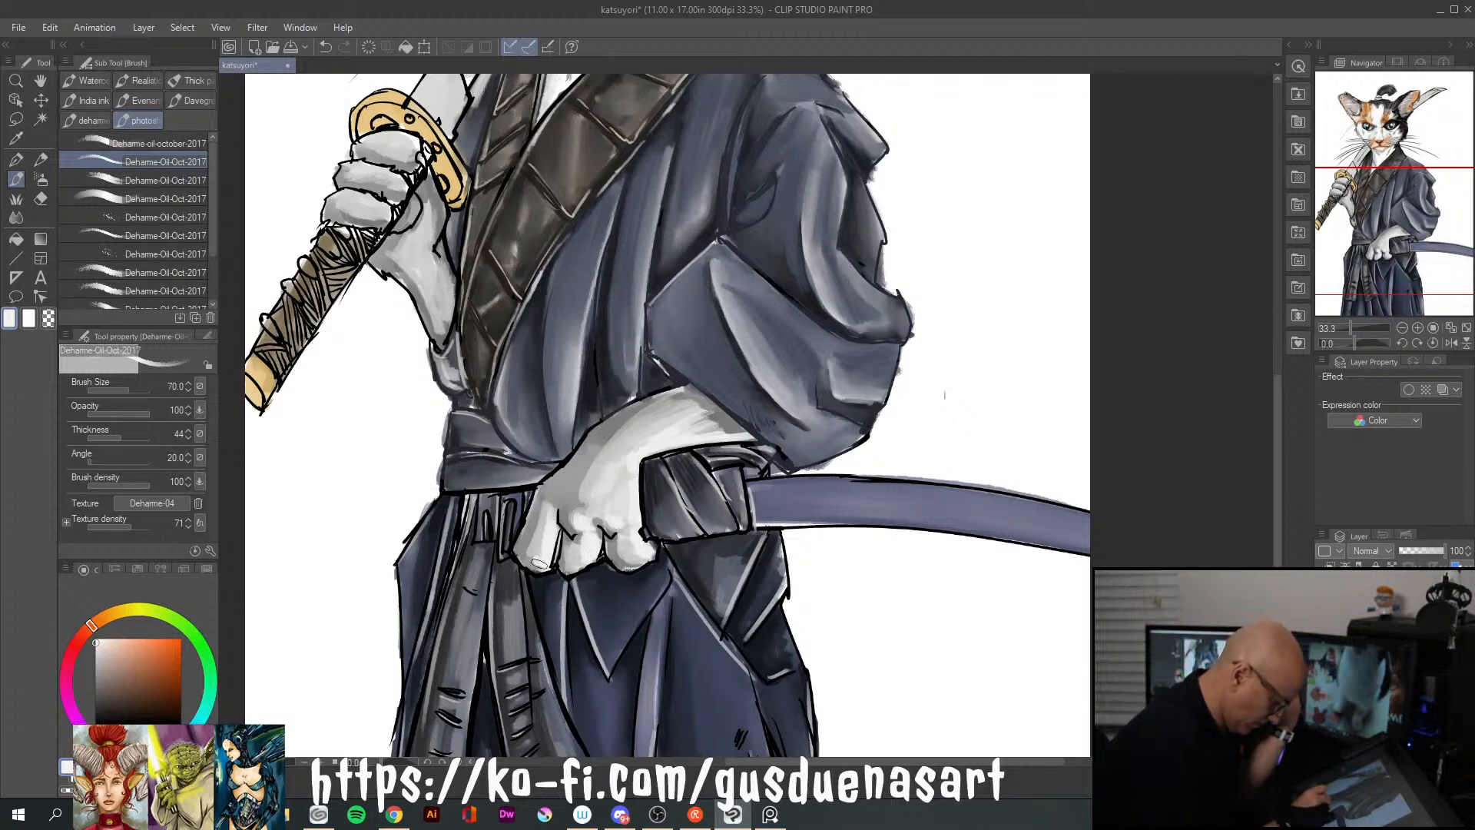
drag(600, 457, 582, 480)
drag(634, 433, 605, 454)
mouse_move(583, 502)
mouse_down()
mouse_move(619, 478)
mouse_move(618, 456)
mouse_move(598, 470)
mouse_move(616, 449)
mouse_move(654, 437)
mouse_move(639, 422)
mouse_move(592, 456)
mouse_move(596, 443)
mouse_move(697, 415)
mouse_up()
drag(580, 475, 648, 456)
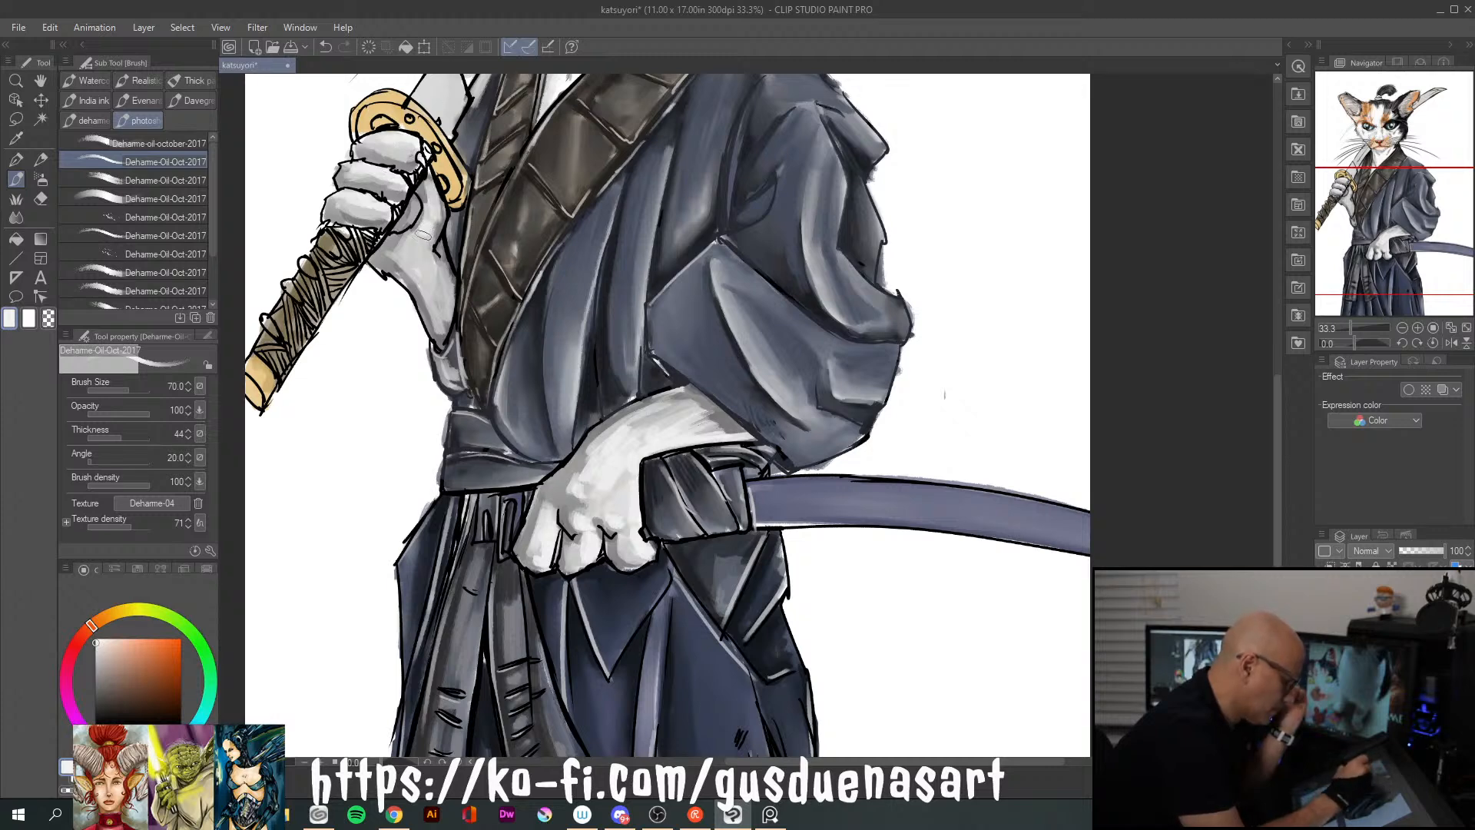
drag(434, 259, 441, 317)
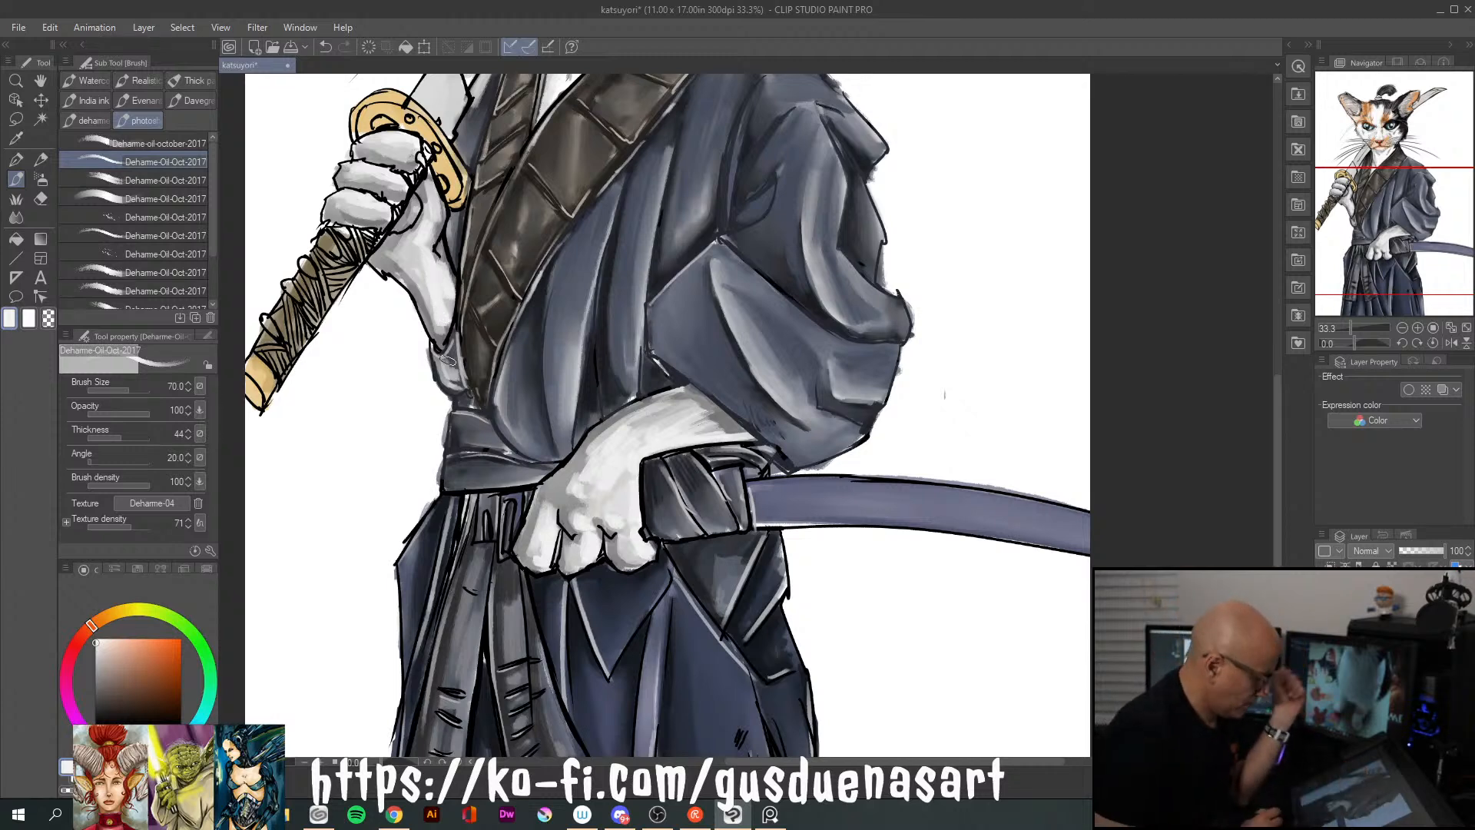
Smooth the painted tones across the lower paw's wrist and back with the Blend tool at size 60
click(16, 217)
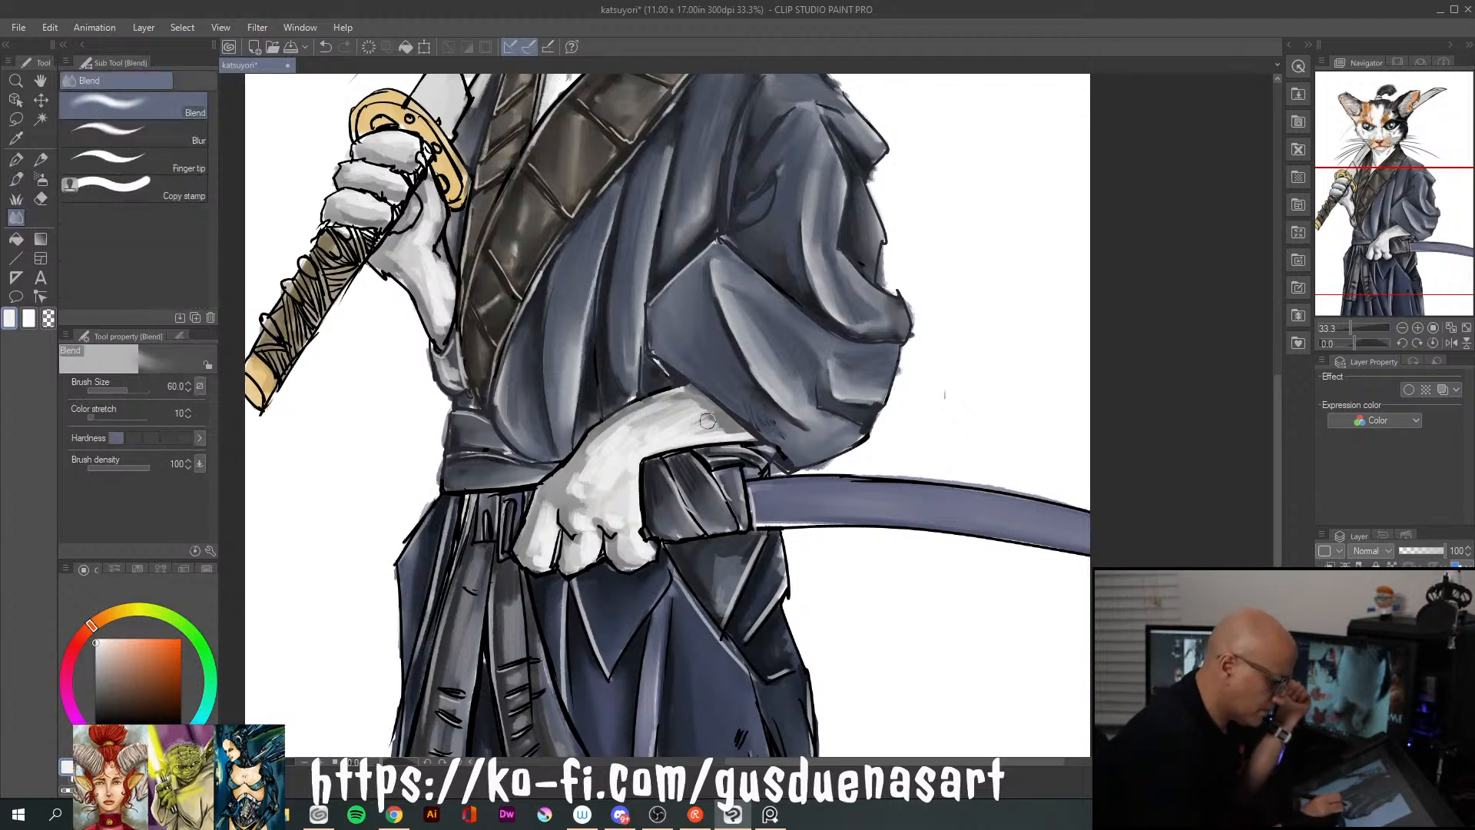
mouse_move(697, 427)
mouse_down()
mouse_move(733, 432)
mouse_move(666, 429)
mouse_move(686, 401)
mouse_move(565, 492)
mouse_move(598, 478)
mouse_up()
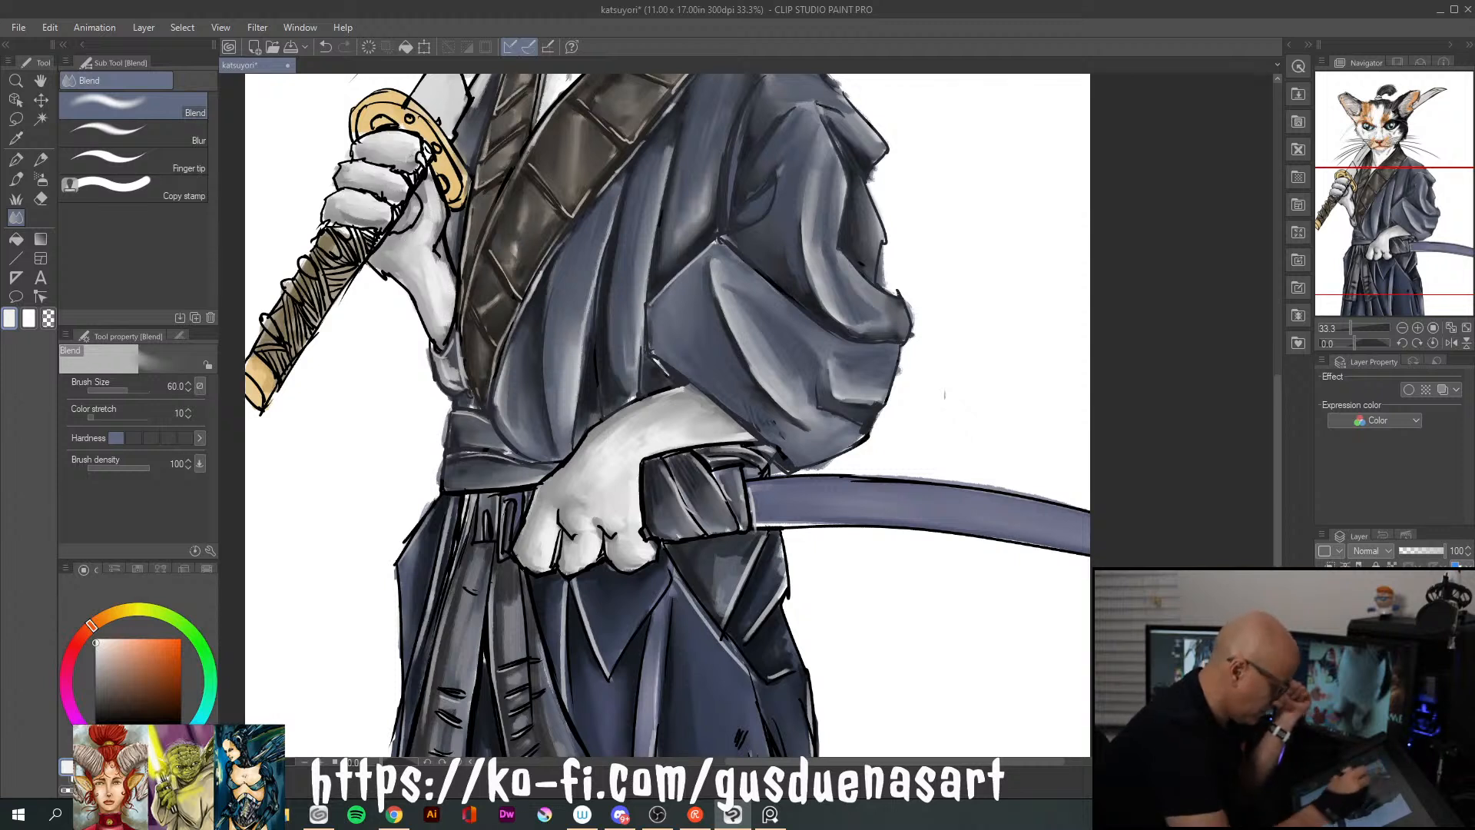
Pick a dark grey and, at brush size 30, deepen the lower paw's finger creases and its upper contour up to the sleeve
click(104, 684)
click(95, 701)
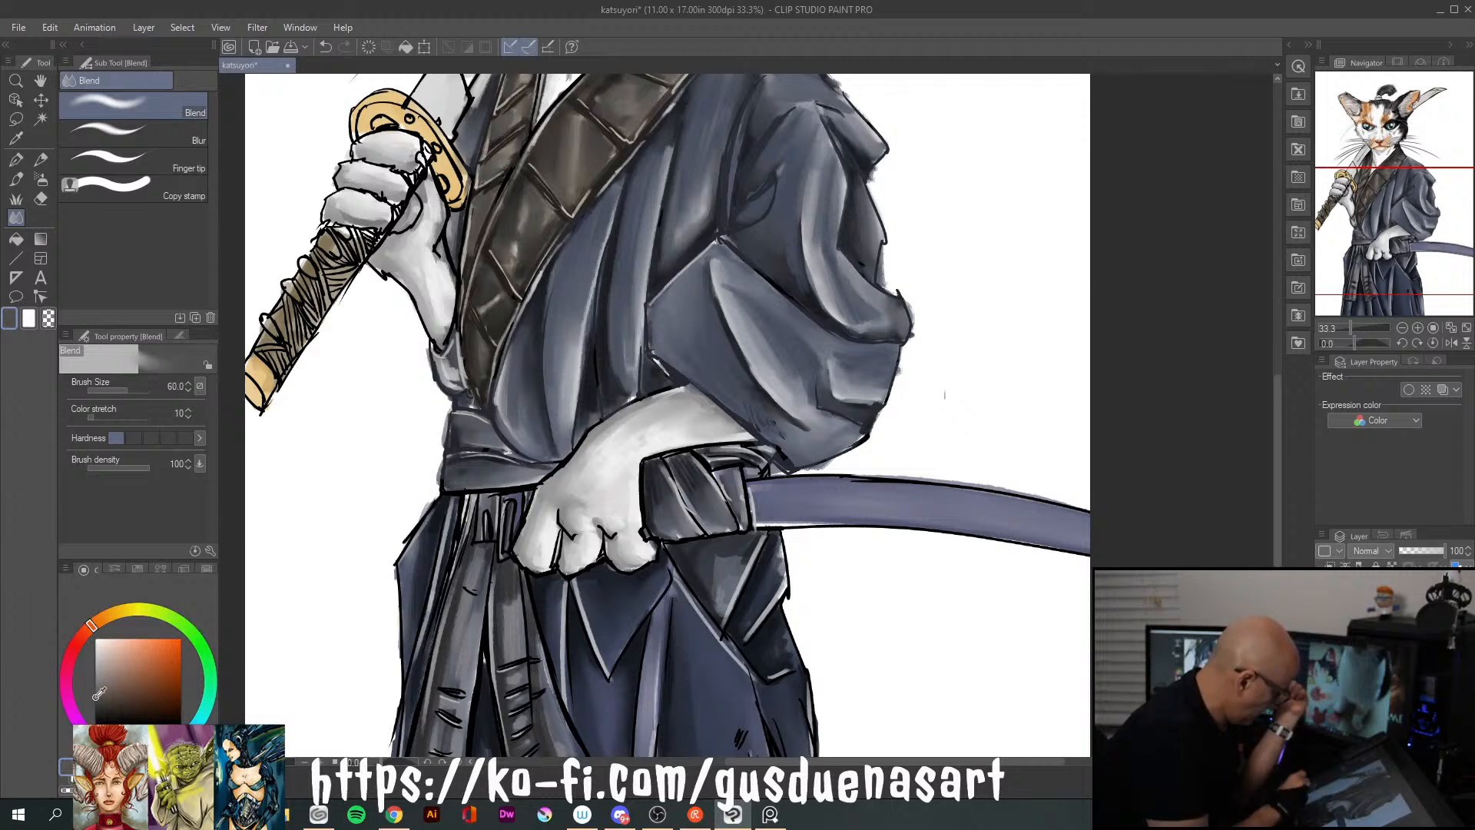
key(b)
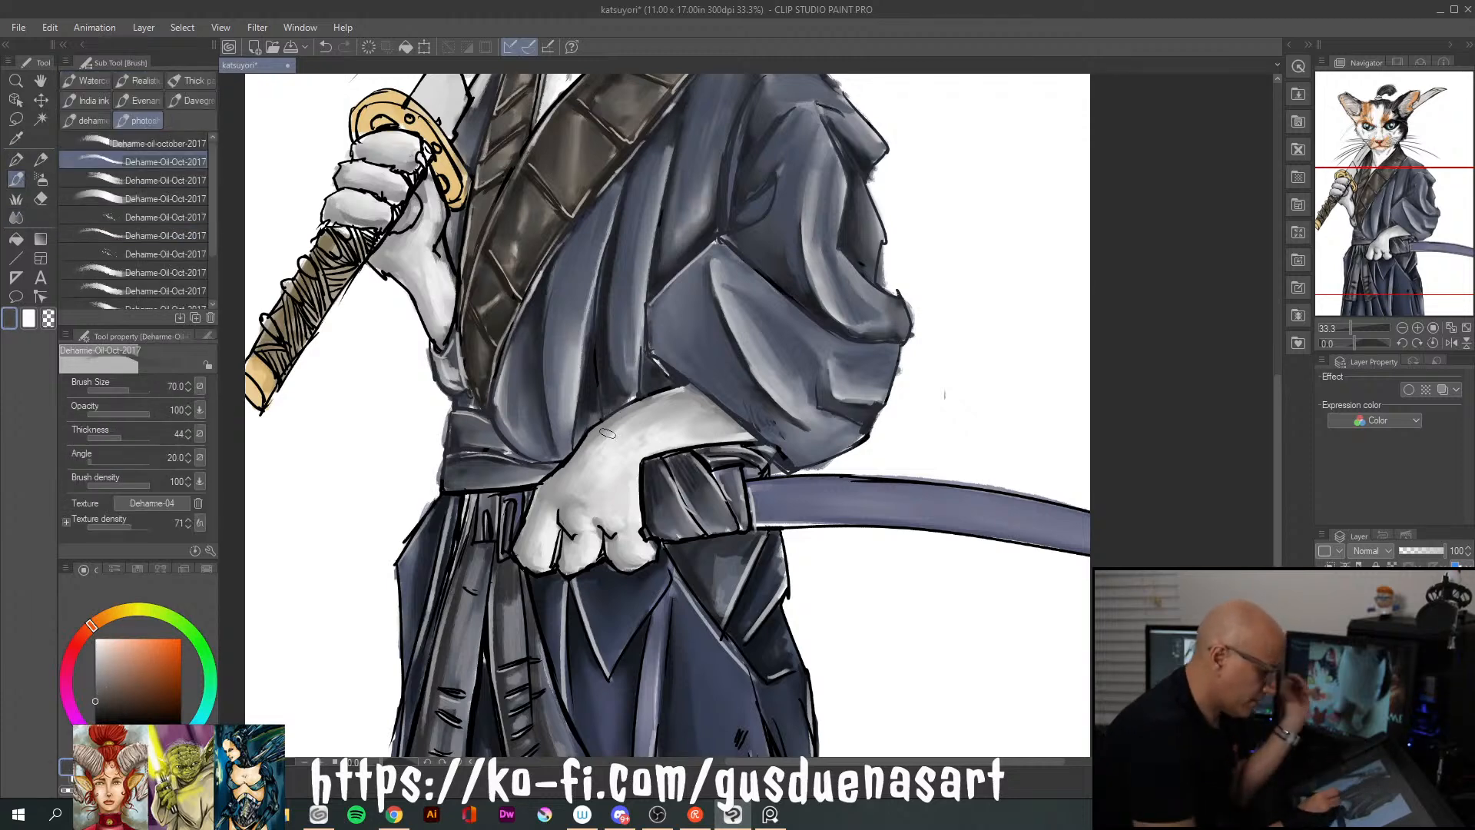
key(bracketleft)
key(bracketleft)
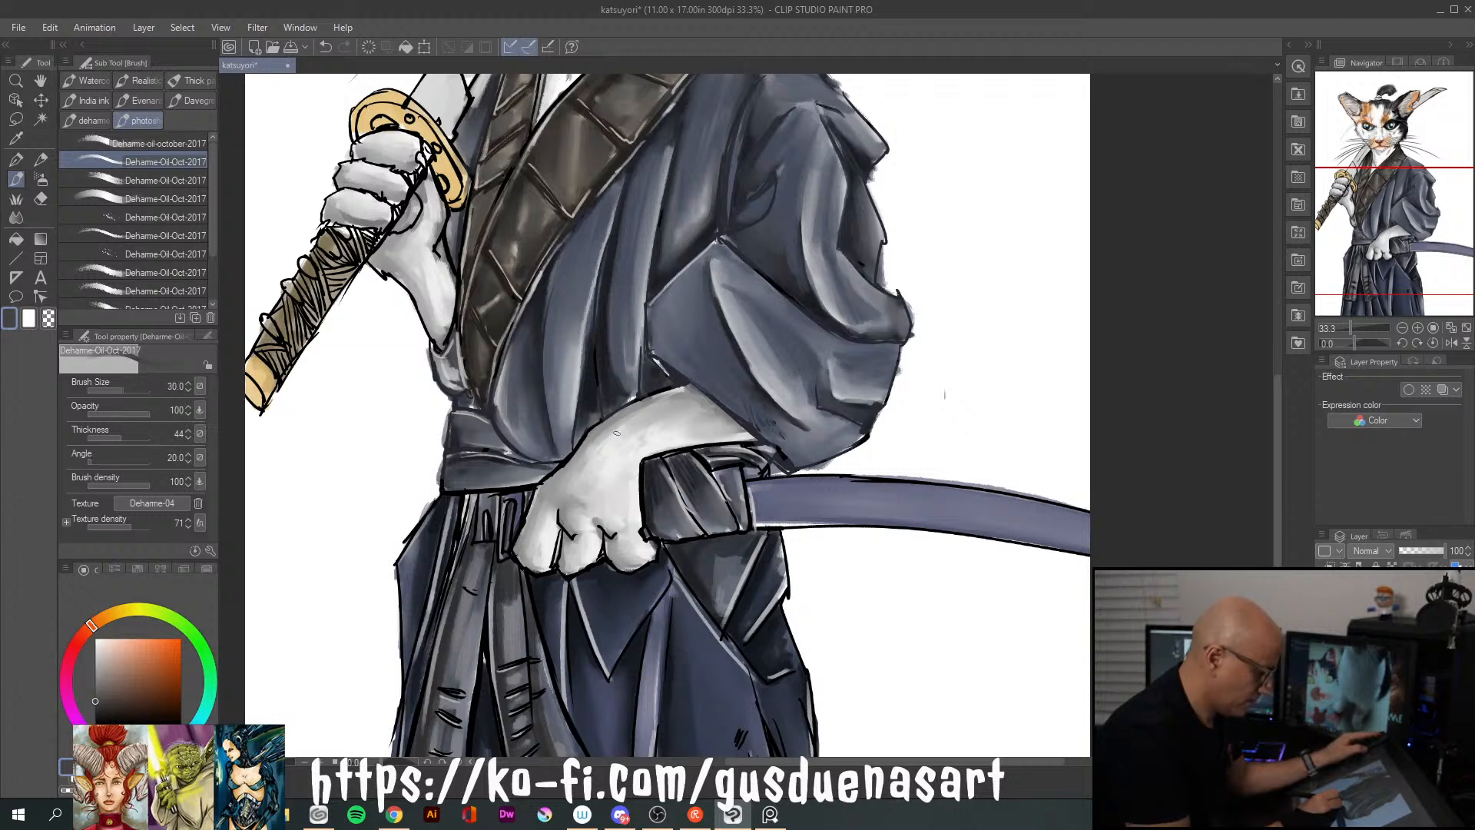
drag(561, 511, 565, 527)
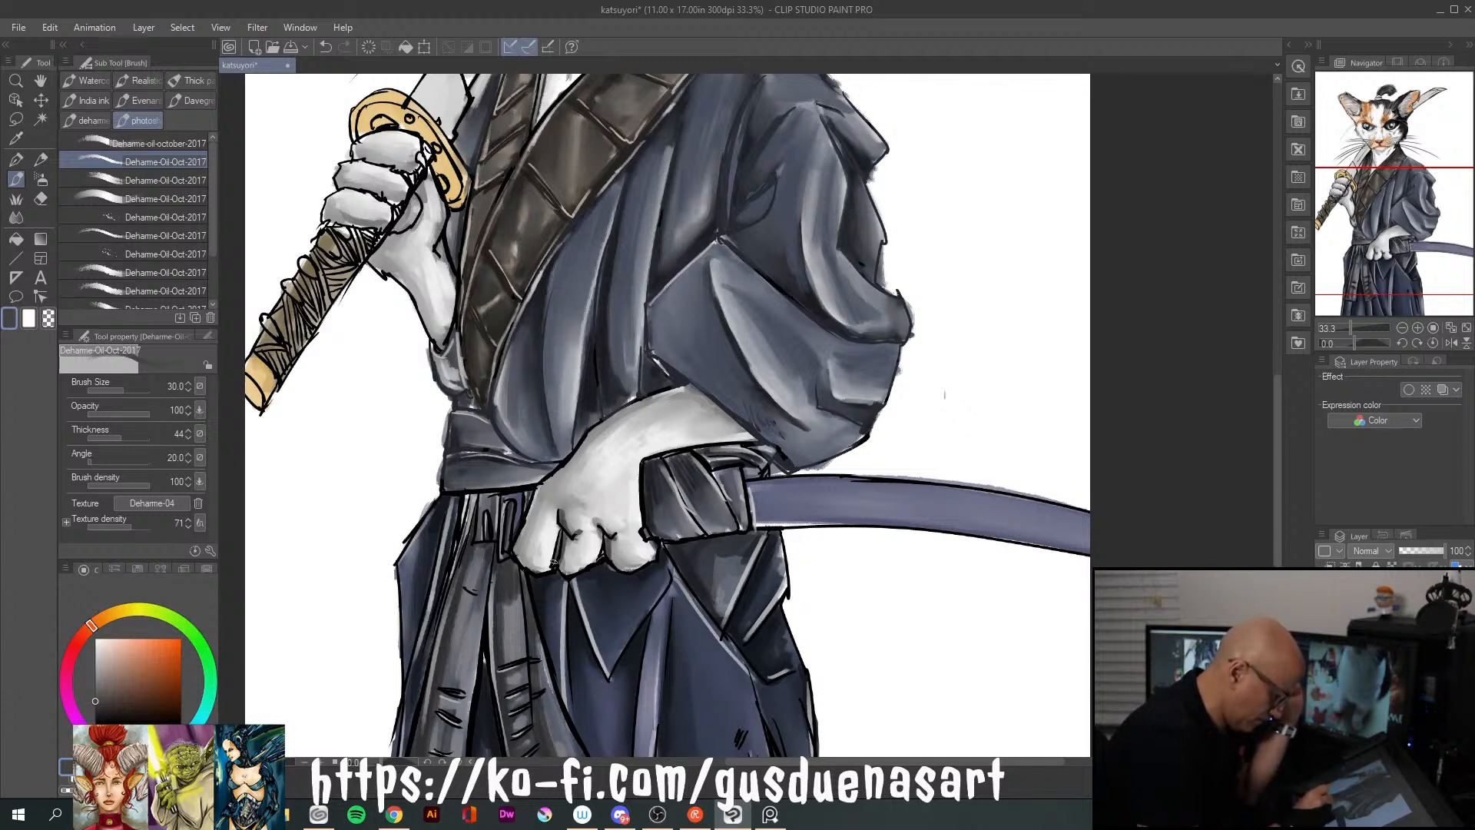
drag(571, 457, 525, 528)
mouse_move(572, 455)
mouse_down()
mouse_move(594, 426)
mouse_move(692, 386)
mouse_up()
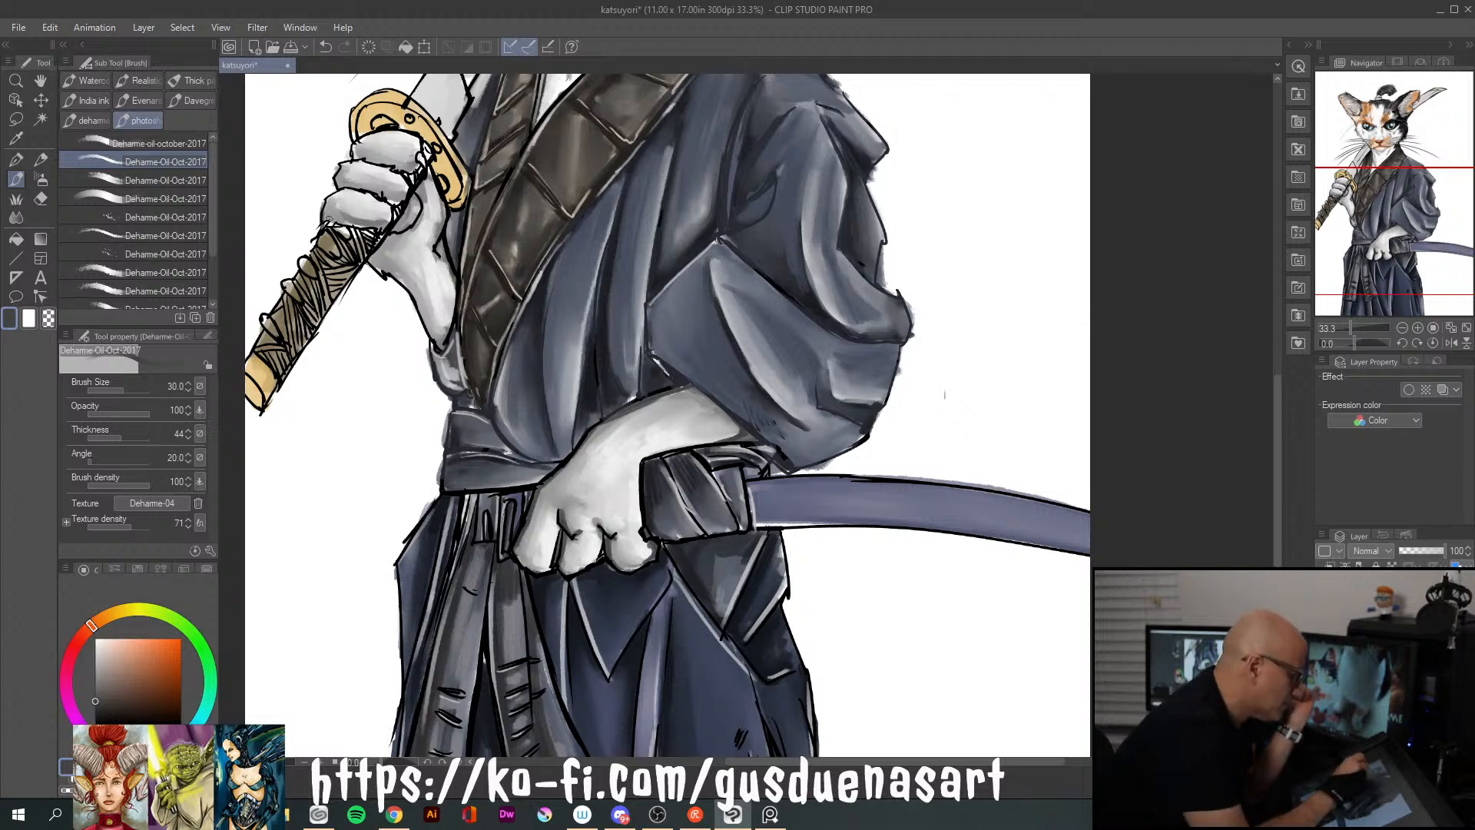
Paint dark grey accents between the gripping paw's fingers and along its forearm near the cuff
drag(335, 221, 363, 226)
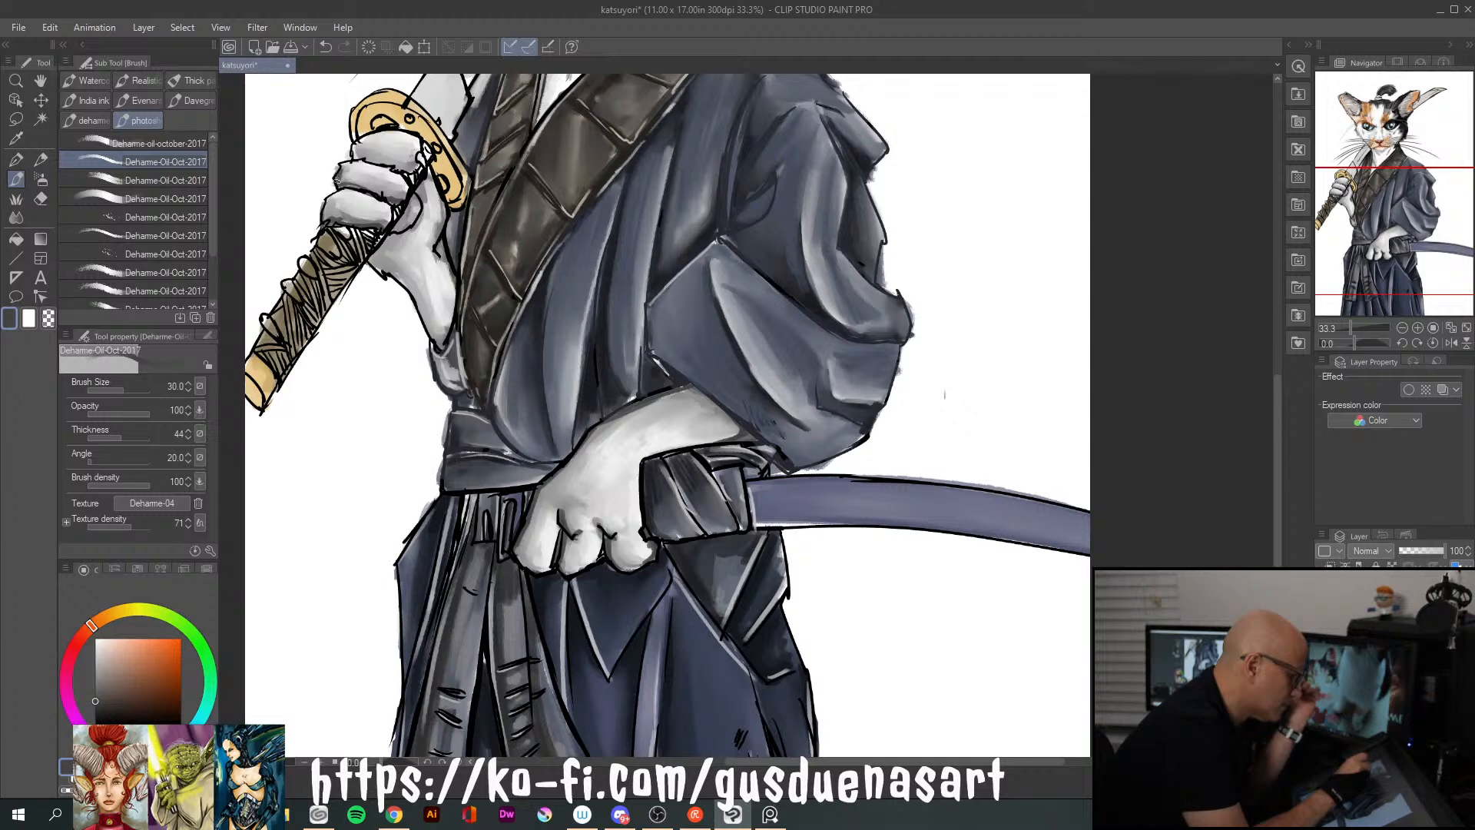
mouse_move(367, 160)
mouse_down()
mouse_move(440, 143)
mouse_move(397, 222)
mouse_move(422, 182)
mouse_up()
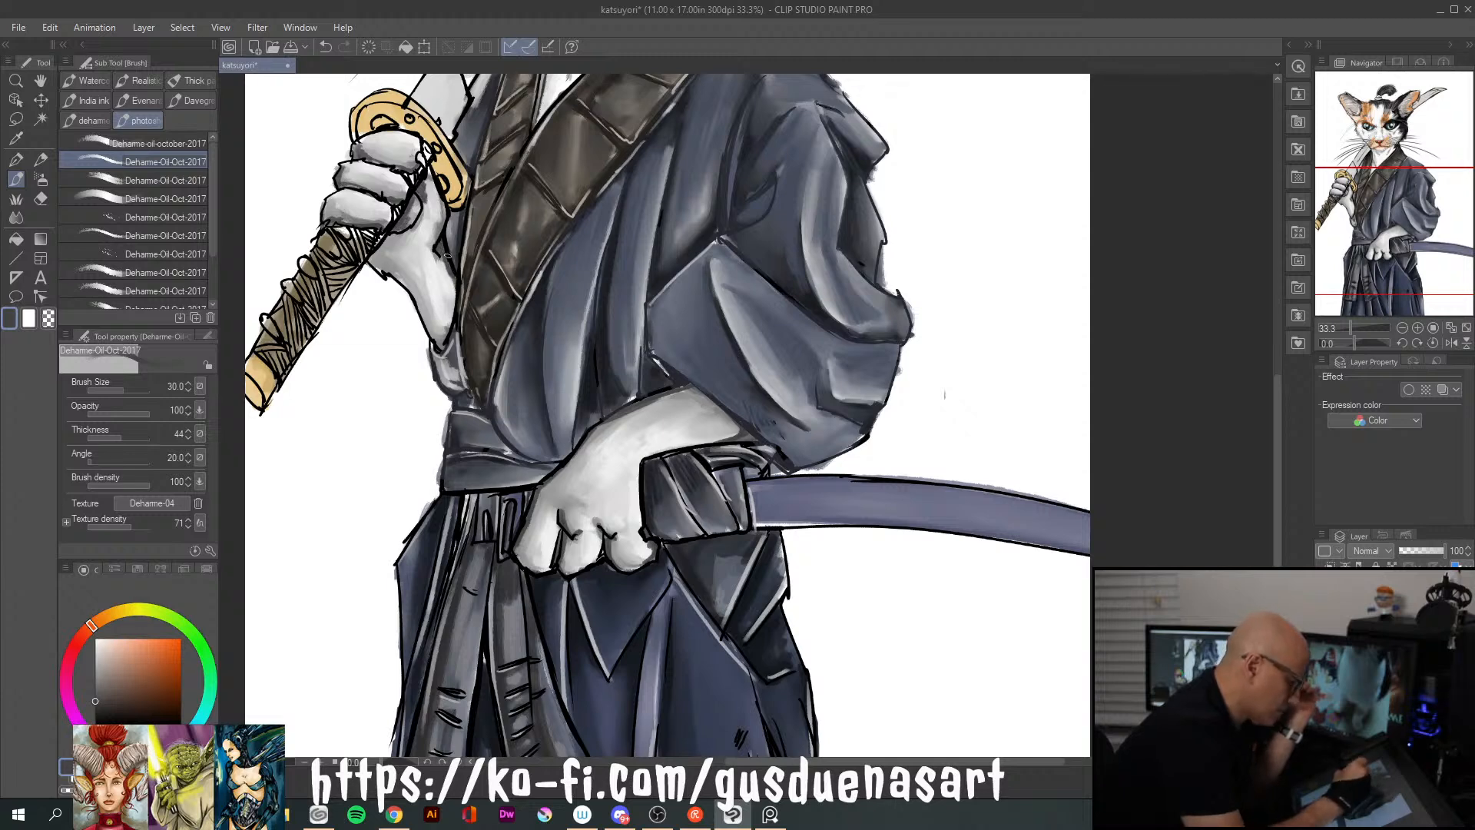
mouse_move(441, 288)
mouse_down()
mouse_move(421, 349)
mouse_move(448, 332)
mouse_up()
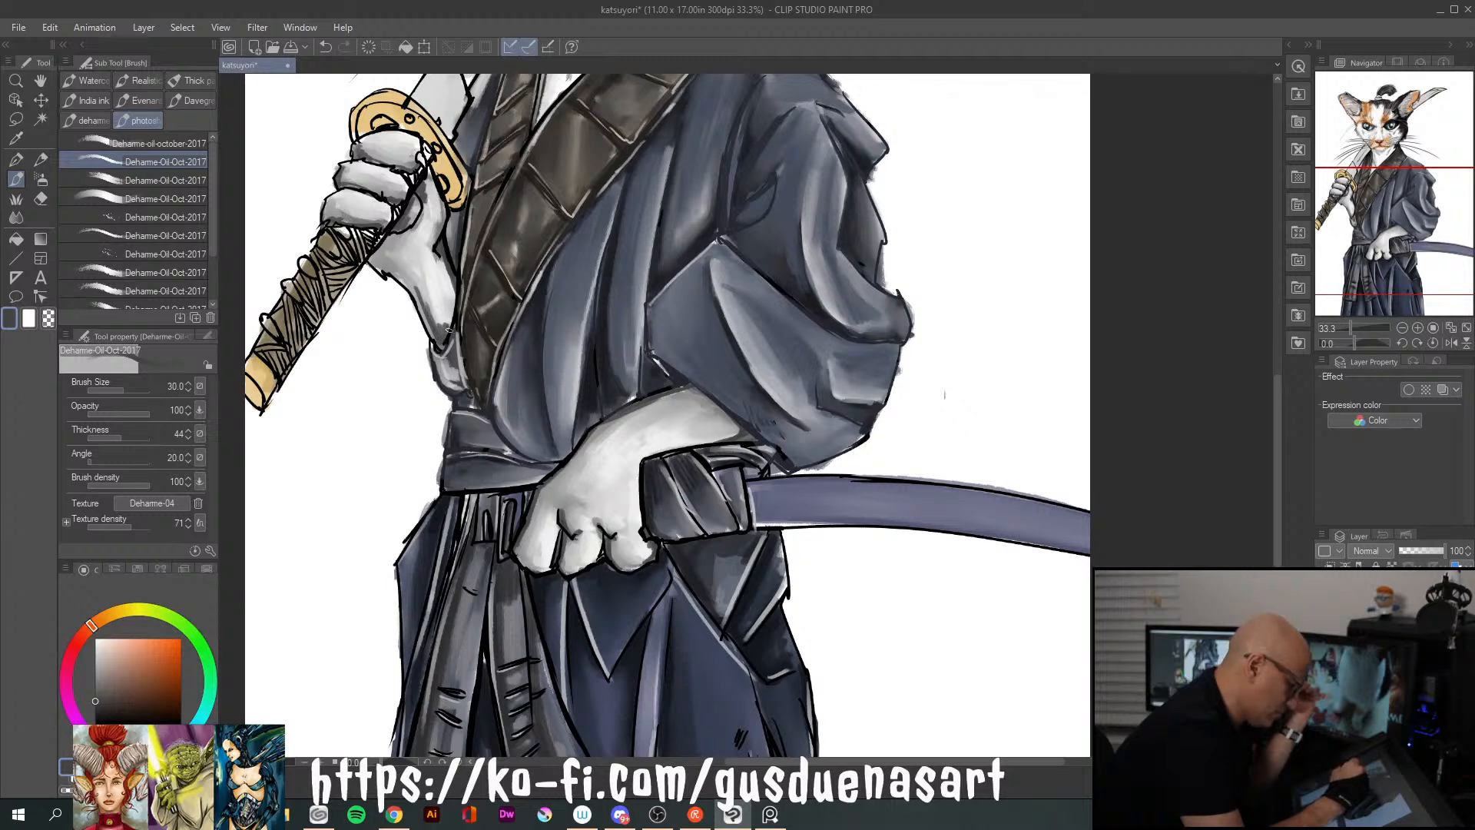
Pick a mid grey and smooth the shading on the gripping paw's palm and forearm with the Blend tool
click(16, 218)
drag(98, 695, 100, 682)
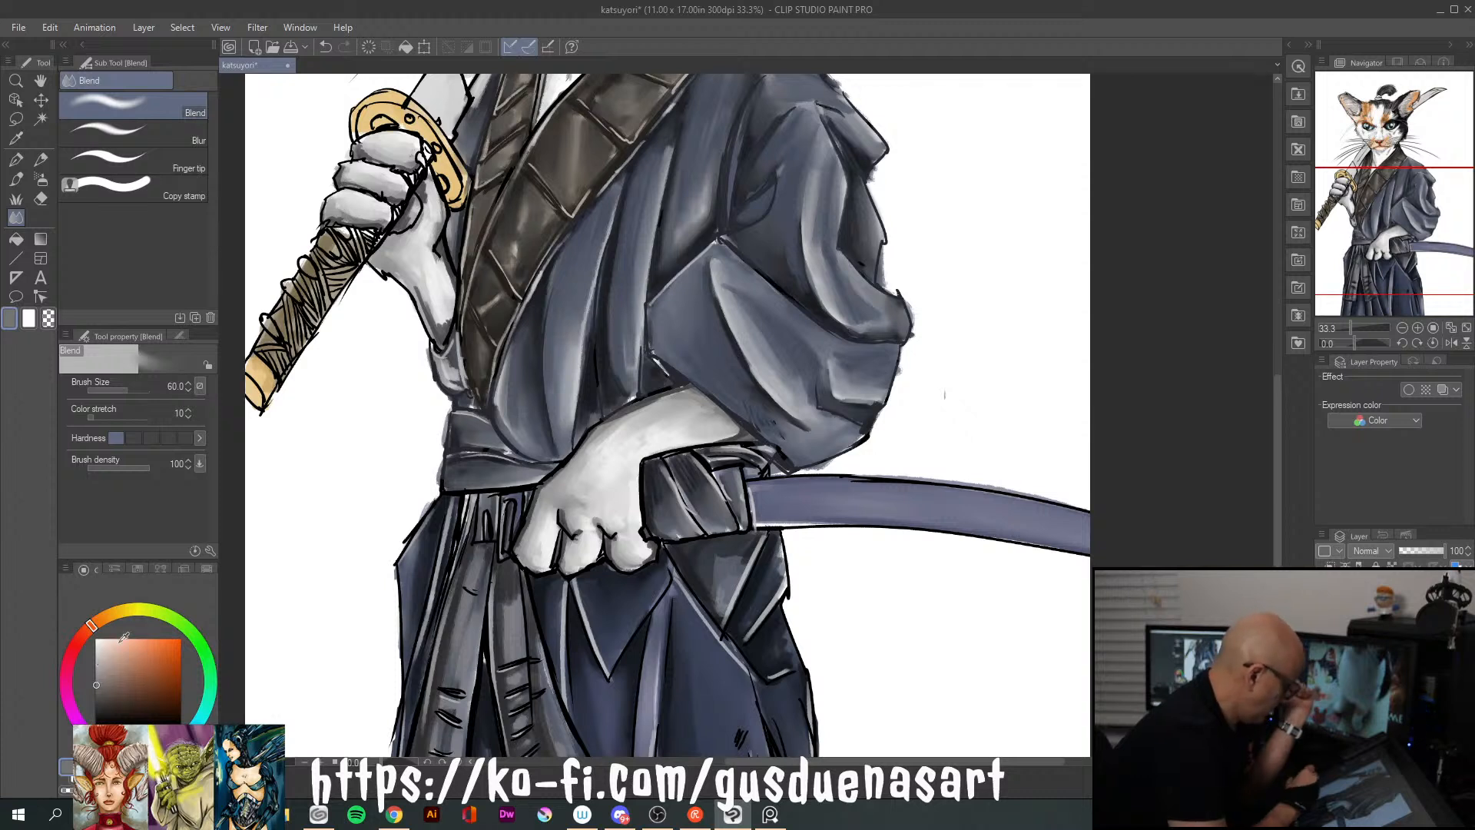
mouse_move(416, 273)
mouse_down()
mouse_move(433, 321)
mouse_move(406, 255)
mouse_move(446, 326)
mouse_move(431, 234)
mouse_up()
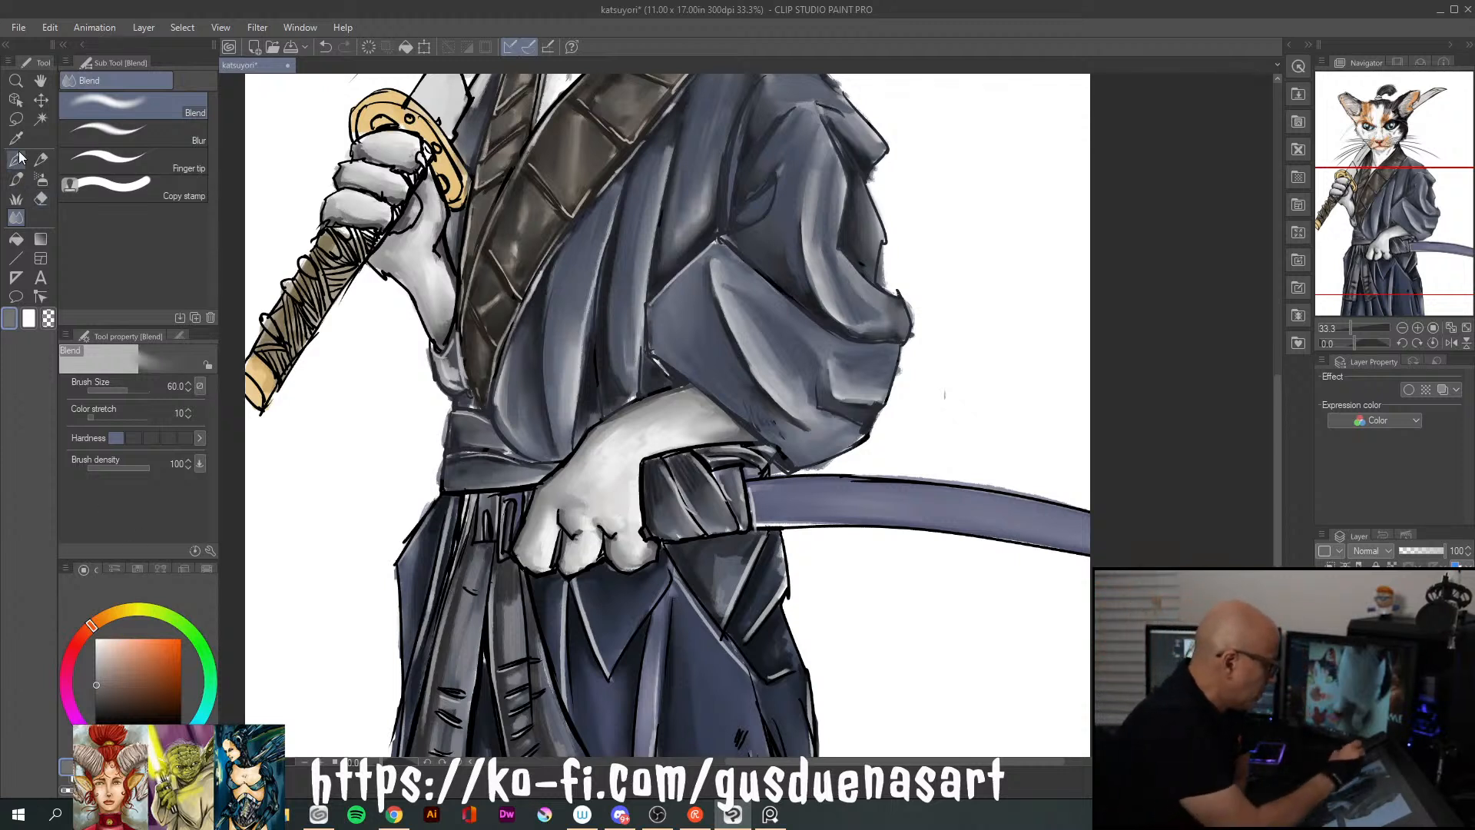
Enlarge the oil brush to size 170, pick a very light grey and brush over the lower paw's wrist and back
click(16, 179)
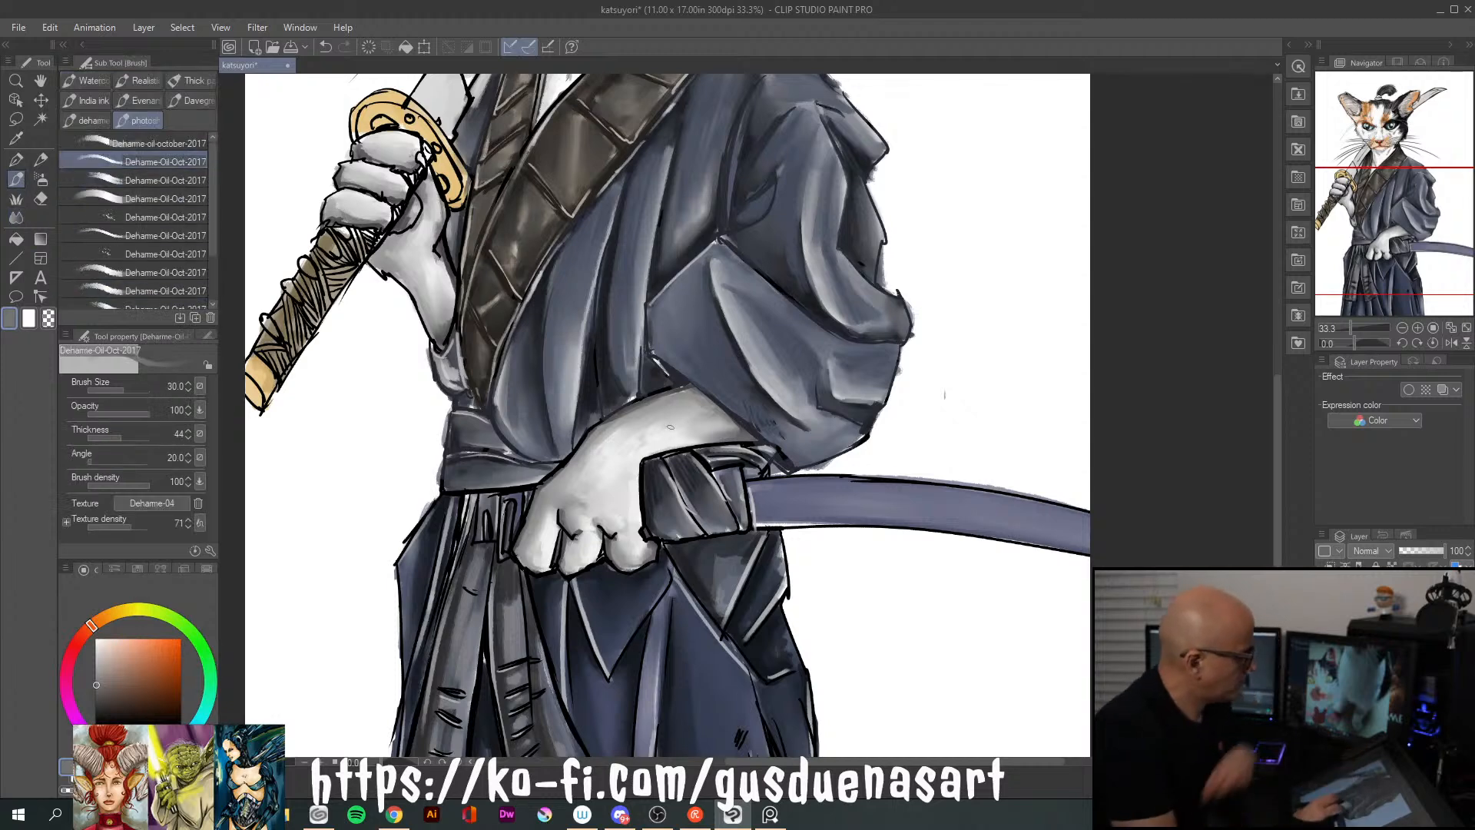
key(bracketright)
key(bracketright)
key(bracketright)
key(bracketright)
key(bracketright)
key(bracketright)
key(bracketright)
key(bracketright)
key(bracketright)
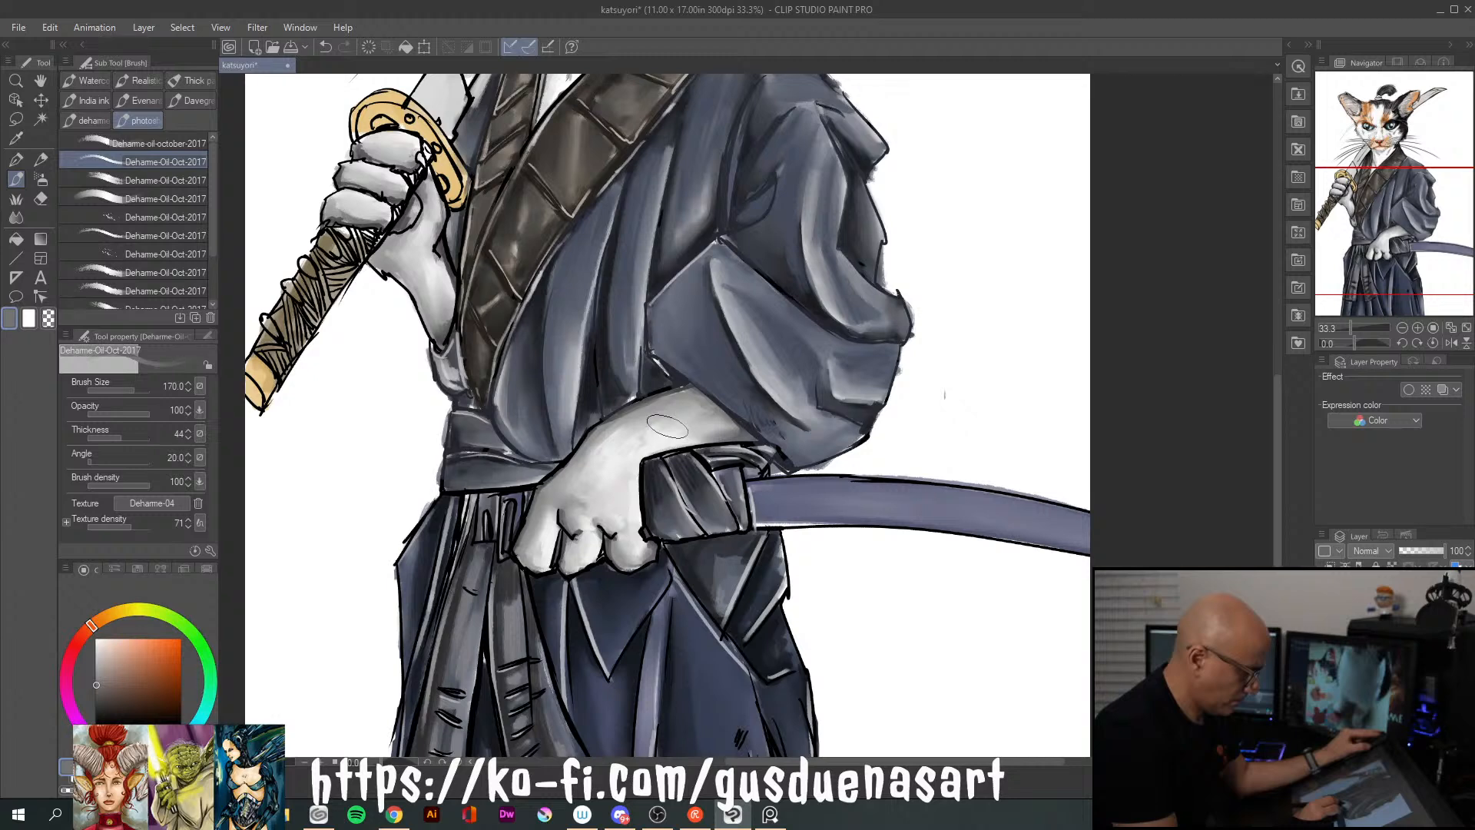
drag(98, 676, 96, 644)
mouse_move(683, 407)
mouse_down()
mouse_move(601, 444)
mouse_move(694, 424)
mouse_move(650, 415)
mouse_up()
mouse_move(594, 470)
mouse_down()
mouse_move(602, 496)
mouse_move(576, 507)
mouse_move(592, 500)
mouse_up()
Pick white and, with the brush reduced to about size 50, highlight the lower paw's wrist, back and fingertips
drag(95, 649, 95, 636)
key(bracketleft)
key(bracketleft)
key(bracketleft)
key(bracketleft)
key(bracketleft)
key(bracketleft)
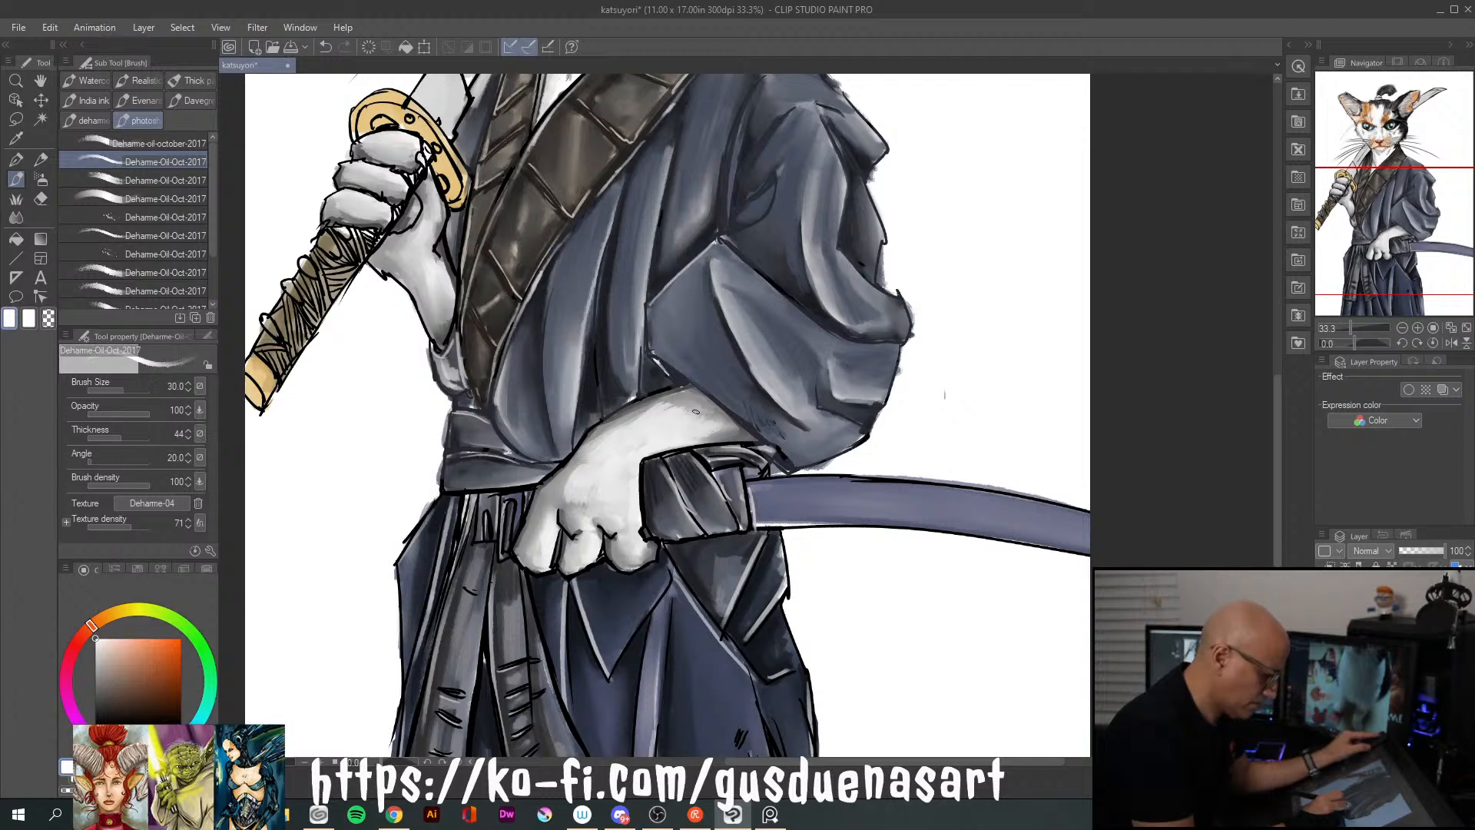
mouse_move(696, 408)
mouse_down()
mouse_move(657, 423)
mouse_move(608, 461)
mouse_move(609, 449)
mouse_move(577, 473)
mouse_move(615, 455)
mouse_move(576, 489)
mouse_up()
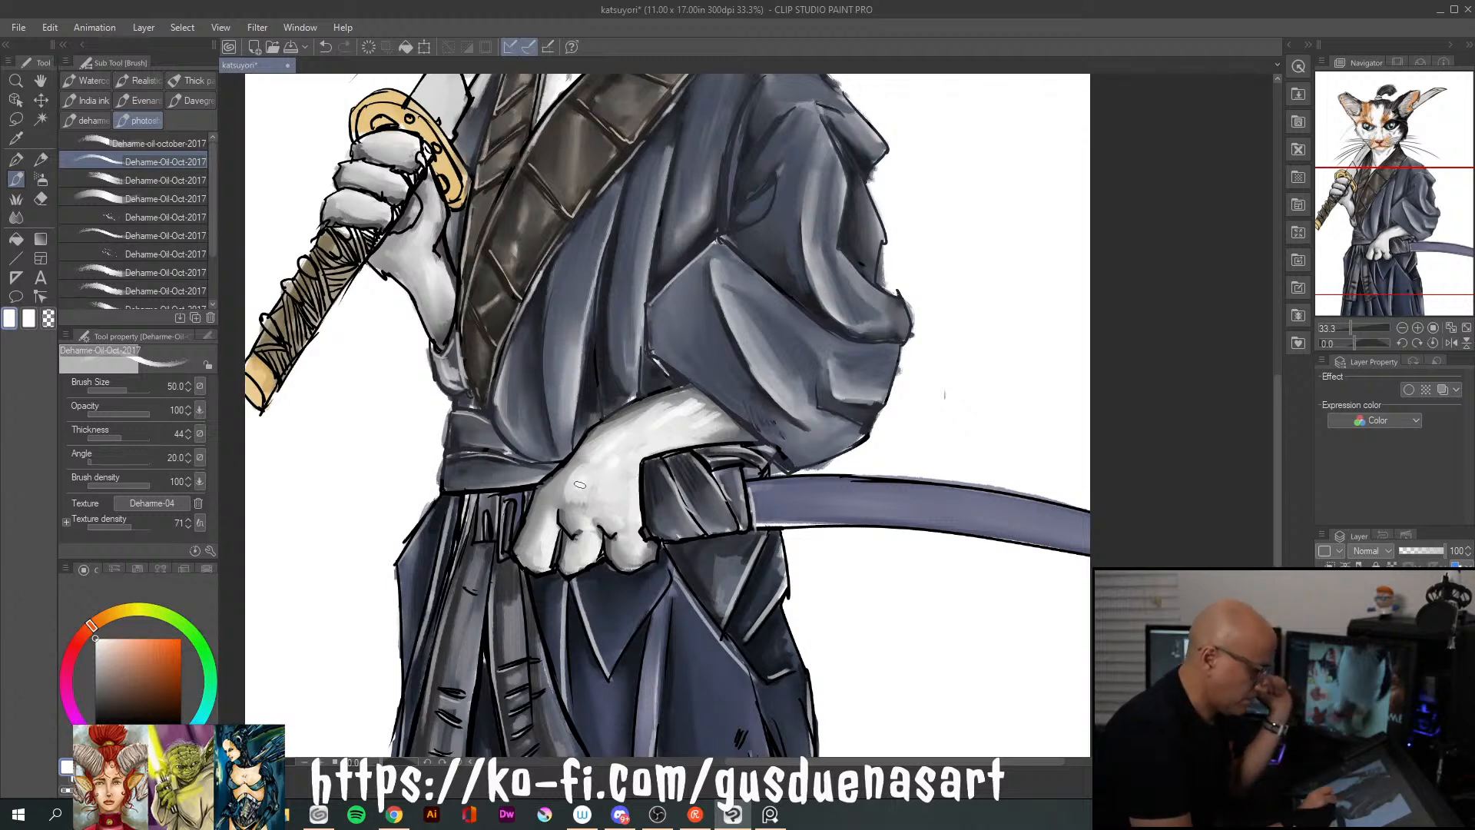
mouse_move(628, 541)
mouse_down()
mouse_move(642, 553)
mouse_move(545, 563)
mouse_up()
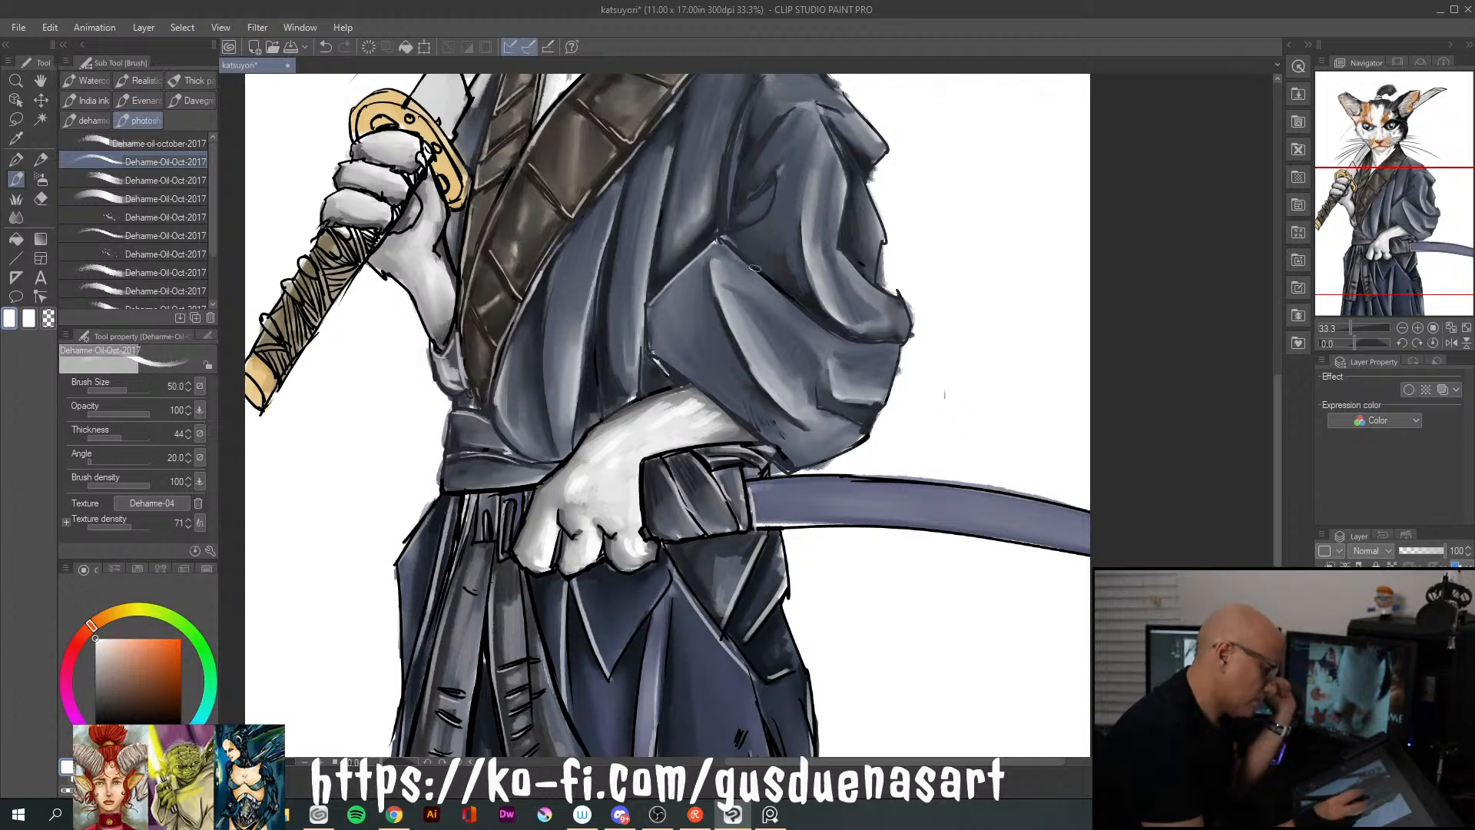
mouse_move(676, 445)
mouse_down()
mouse_move(730, 434)
mouse_move(730, 418)
mouse_up()
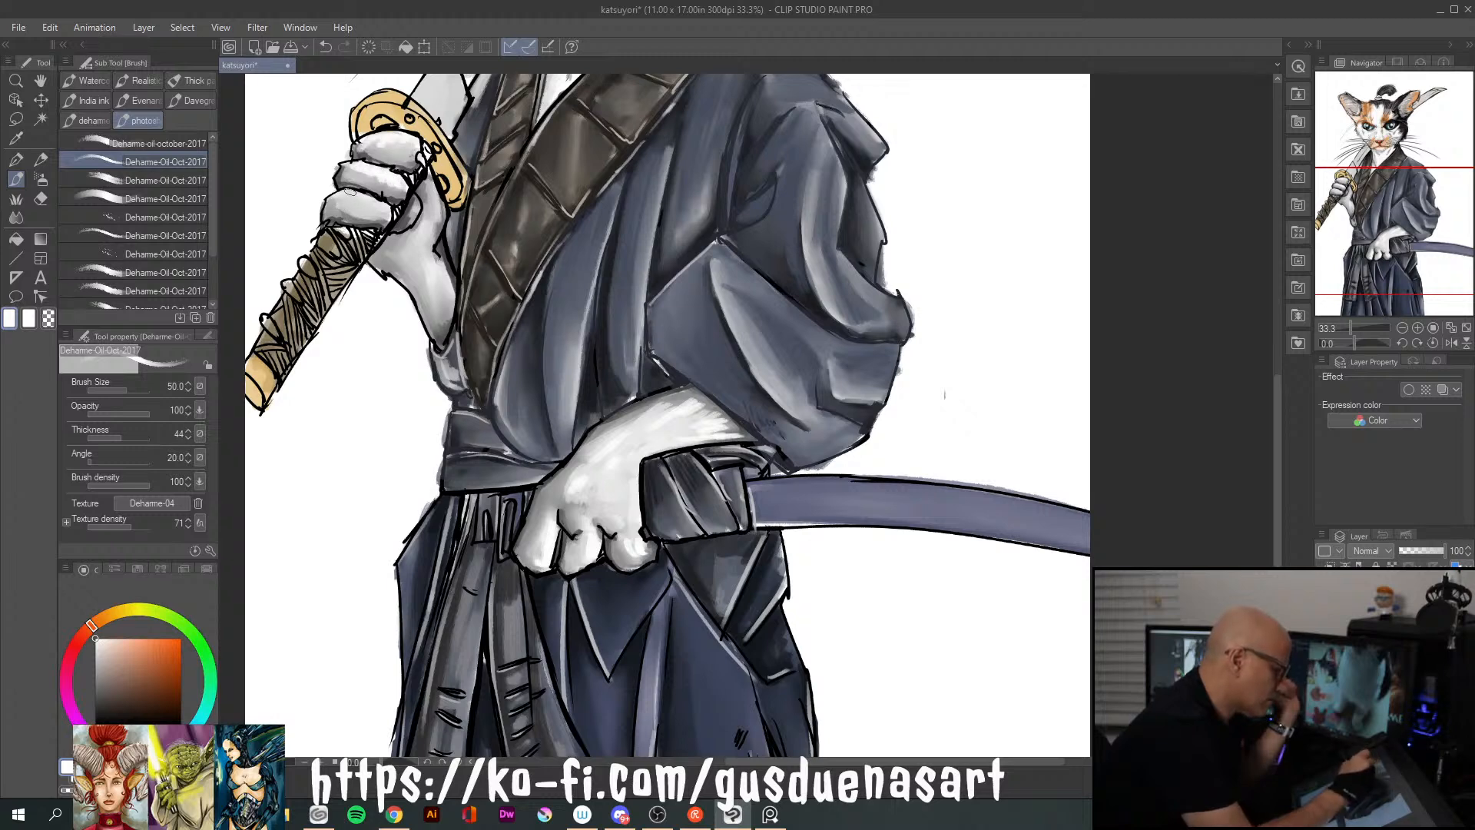
Add white highlights to the gripping paw's palm and forearm and to the upper edge of the lower paw's wrist
mouse_move(430, 185)
mouse_down()
mouse_move(440, 225)
mouse_move(408, 248)
mouse_move(429, 222)
mouse_move(415, 268)
mouse_move(431, 255)
mouse_move(444, 309)
mouse_up()
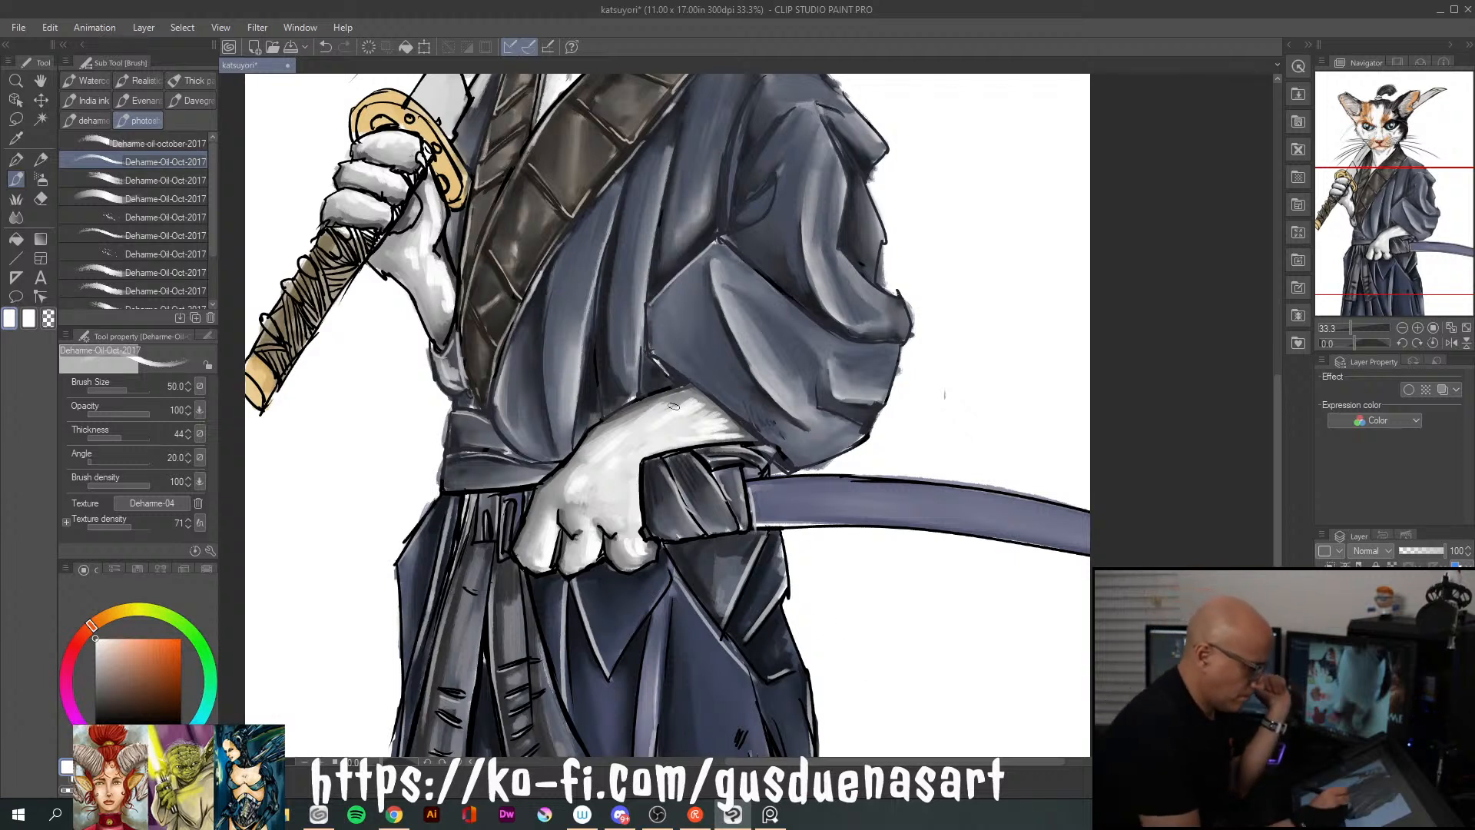
drag(685, 391, 624, 418)
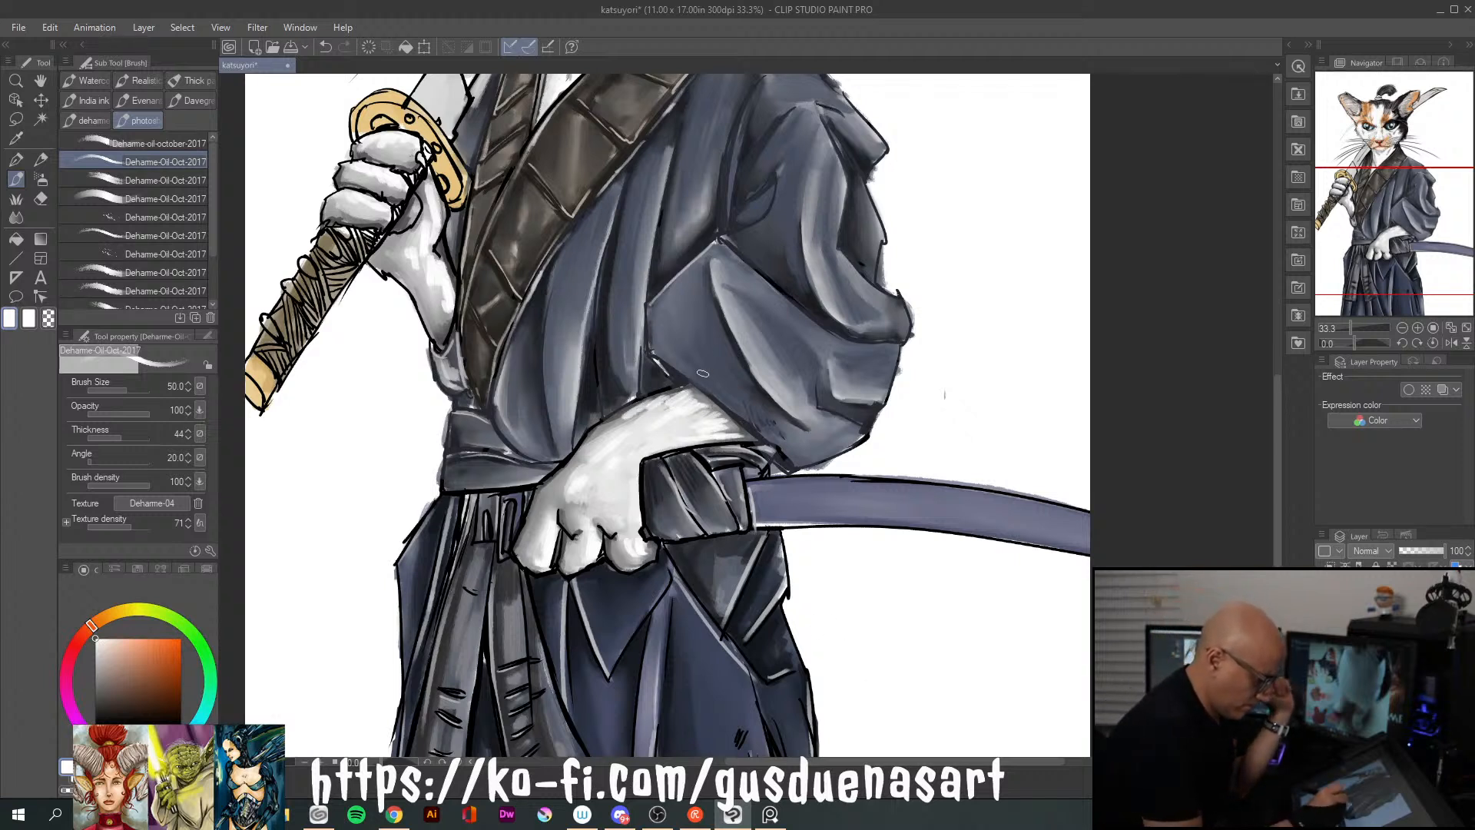
drag(710, 440, 720, 433)
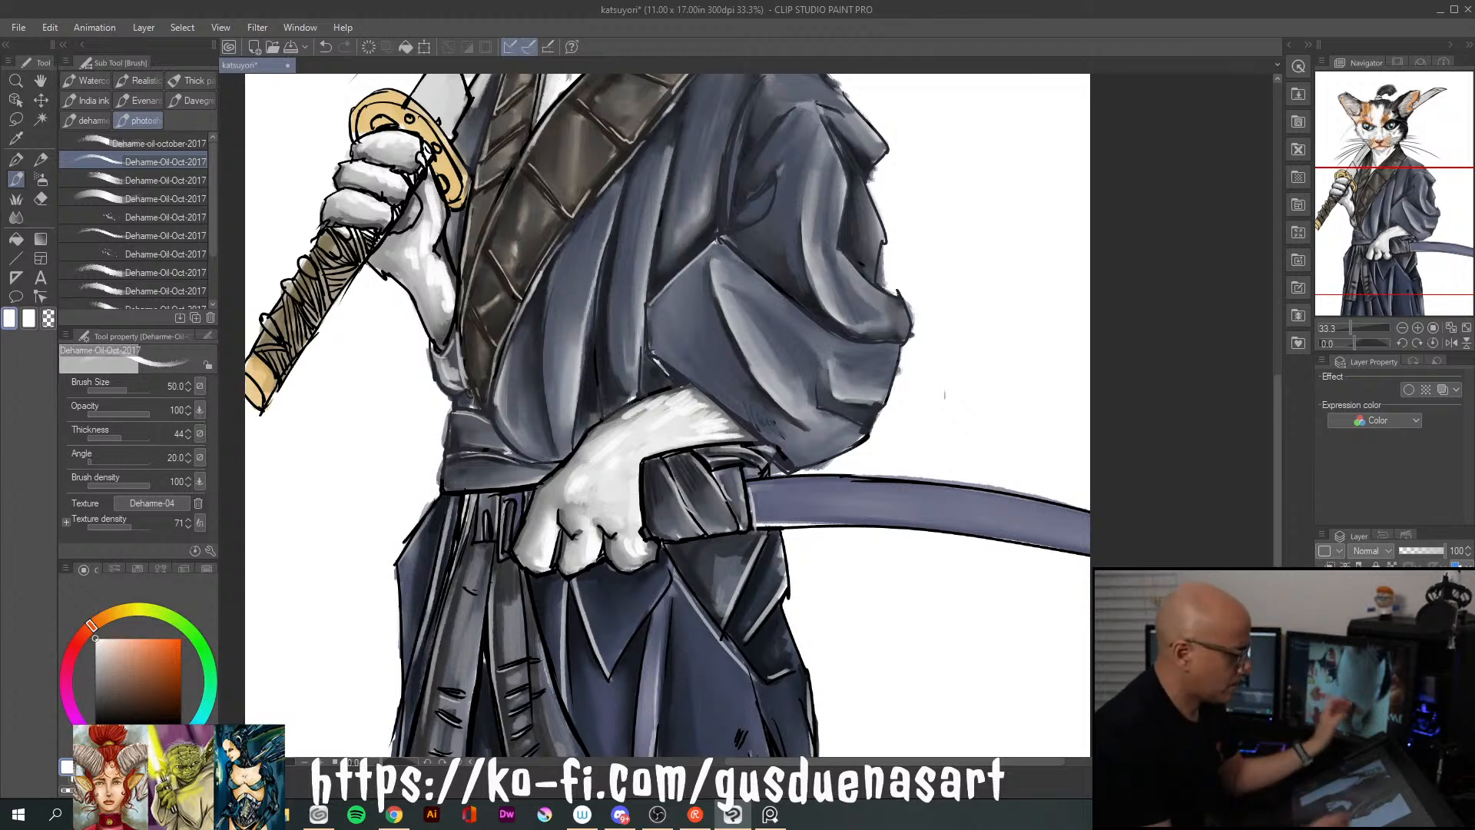
Reduce the brush to size 17 and paint fine white fur strokes over the lower paw's outline, from wrist to fingers
key(bracketleft)
key(bracketleft)
key(bracketleft)
key(bracketleft)
key(bracketleft)
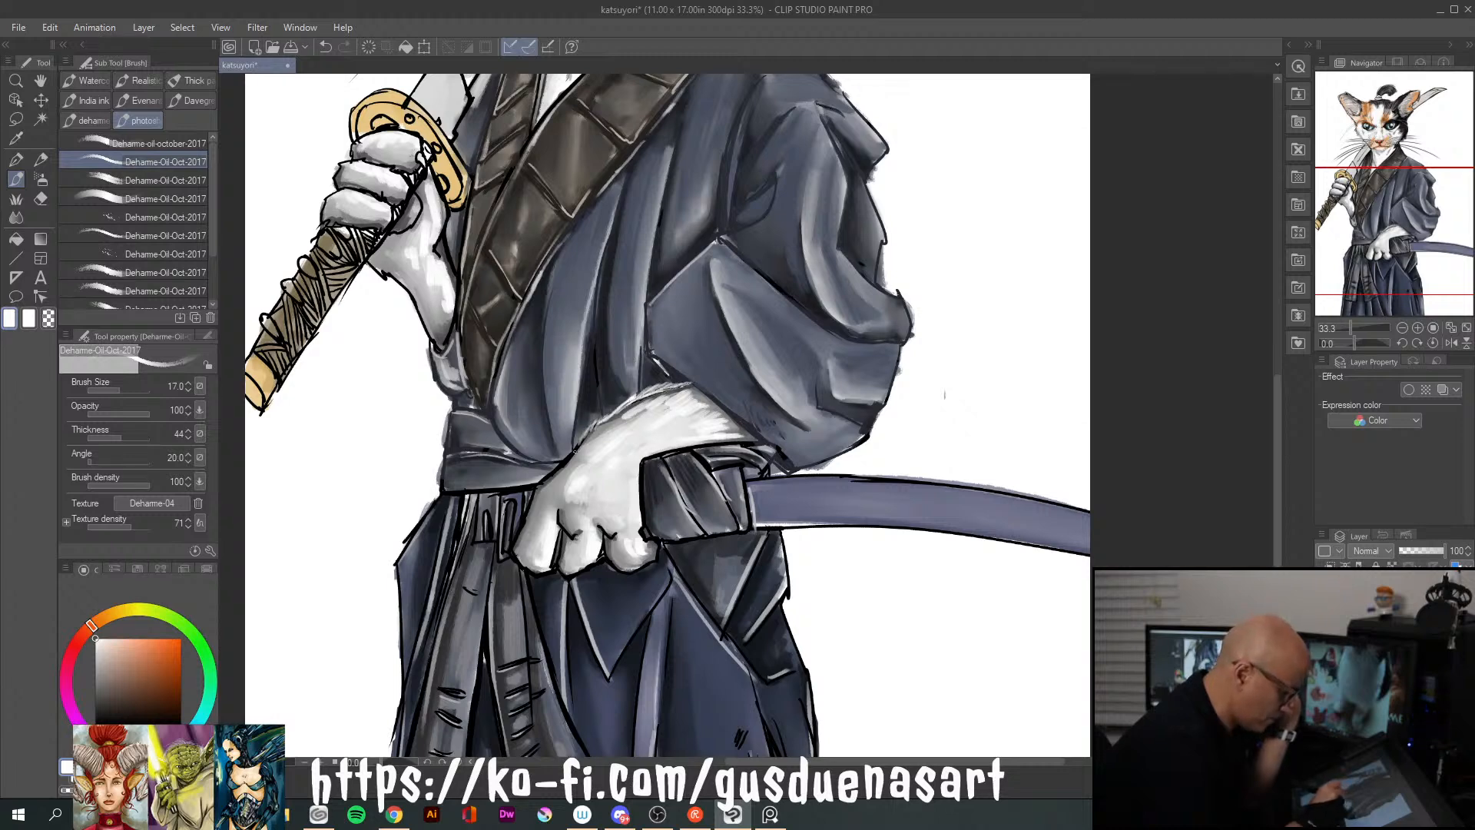
drag(561, 462, 554, 468)
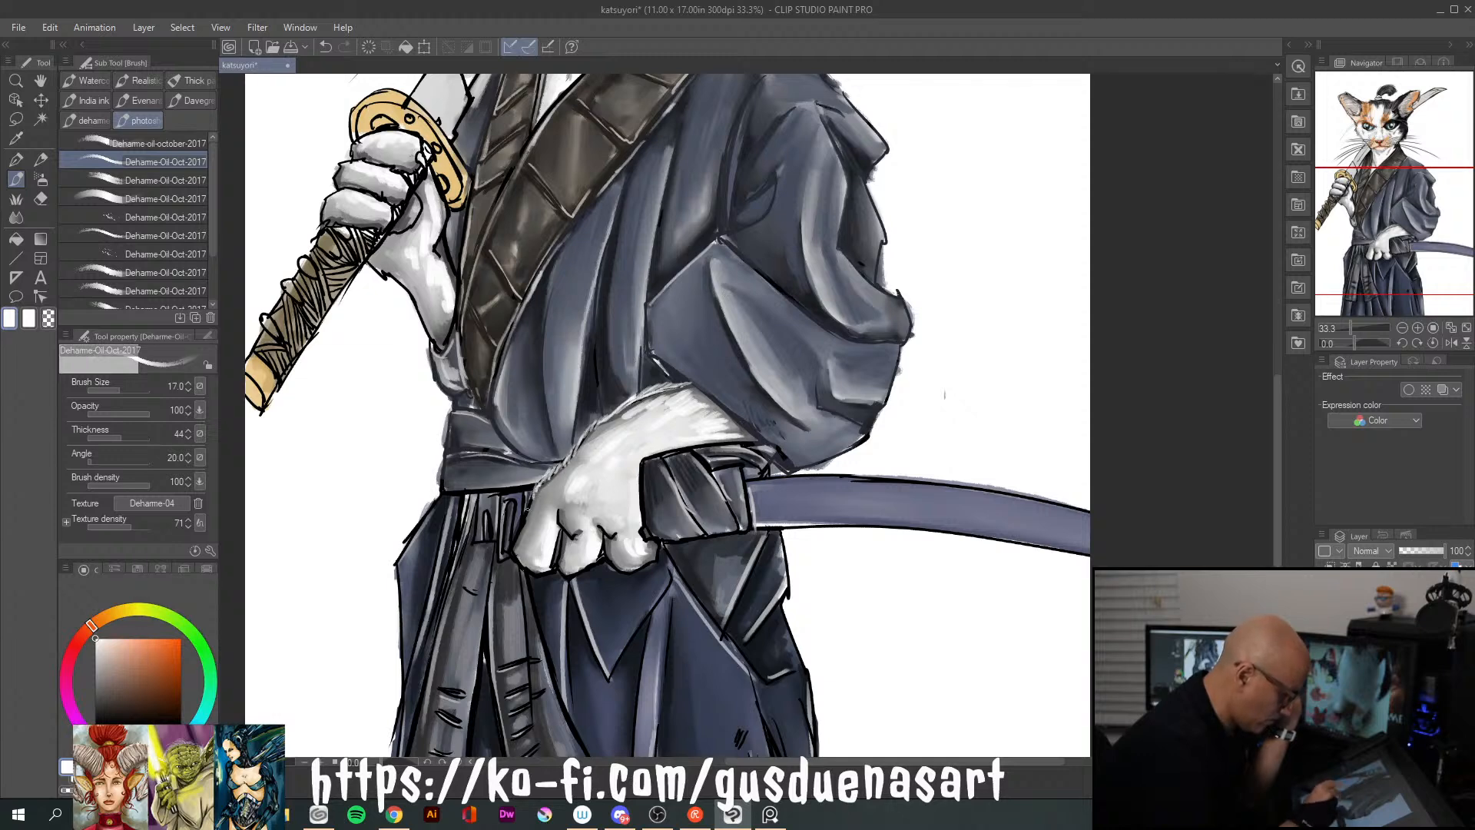
drag(528, 509, 519, 536)
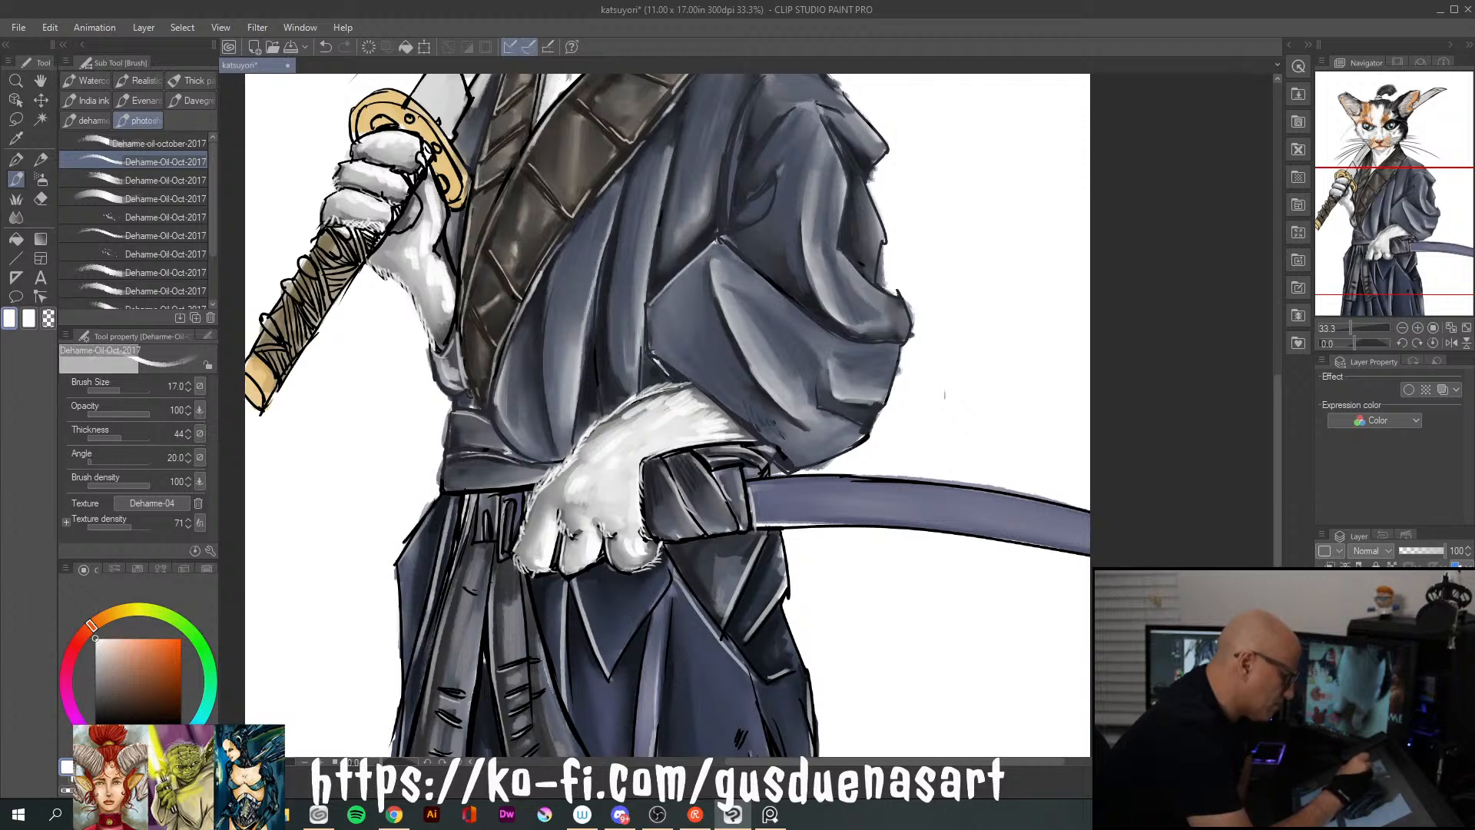
Paint fine white fur strokes along the edges of the gripping paw's palm and forearm
mouse_move(418, 192)
mouse_down()
mouse_move(414, 225)
mouse_move(437, 238)
mouse_move(443, 223)
mouse_up()
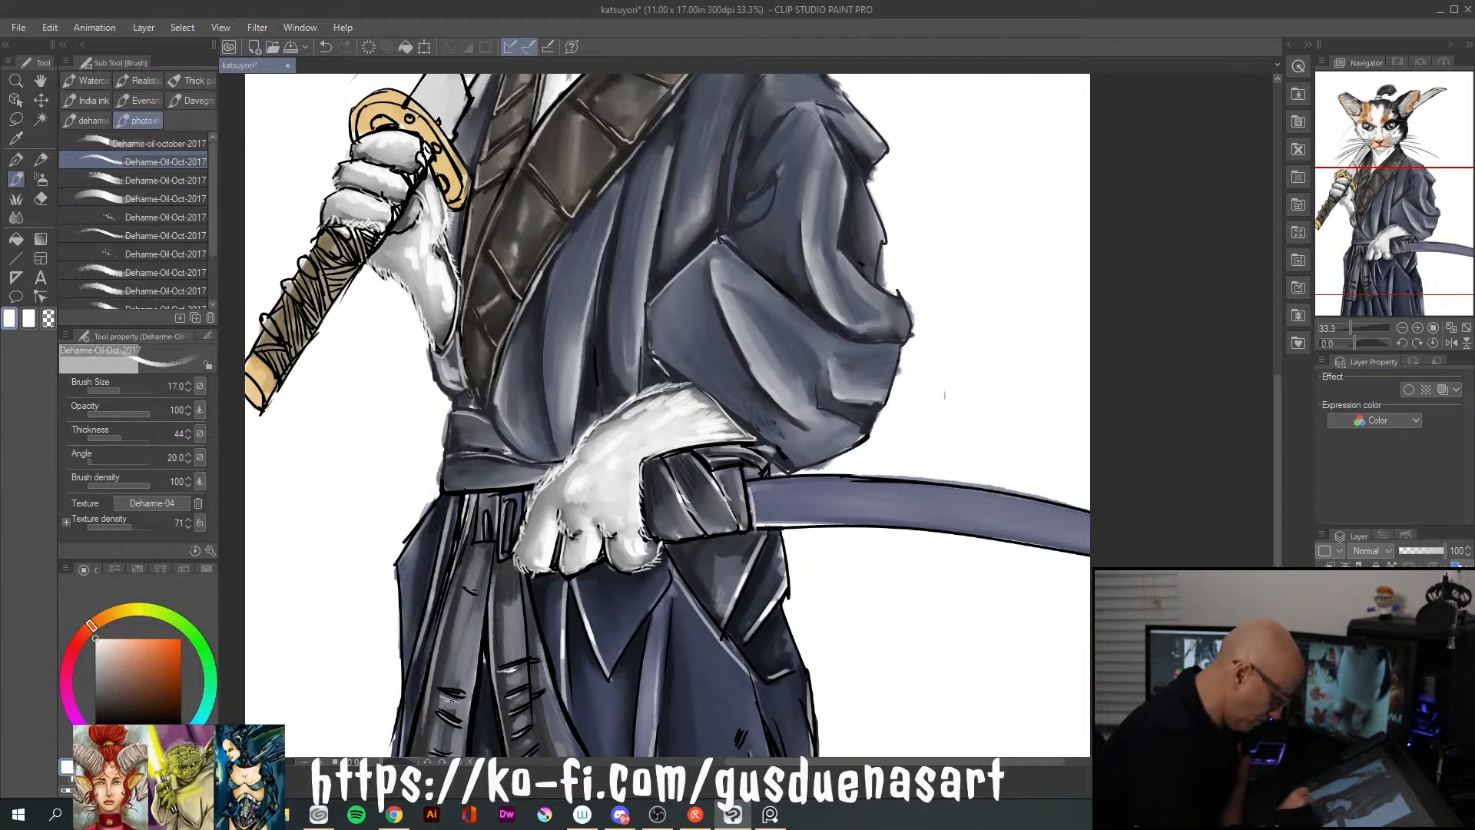
mouse_move(1278, 555)
mouse_down()
mouse_move(1278, 616)
mouse_move(1278, 579)
mouse_up()
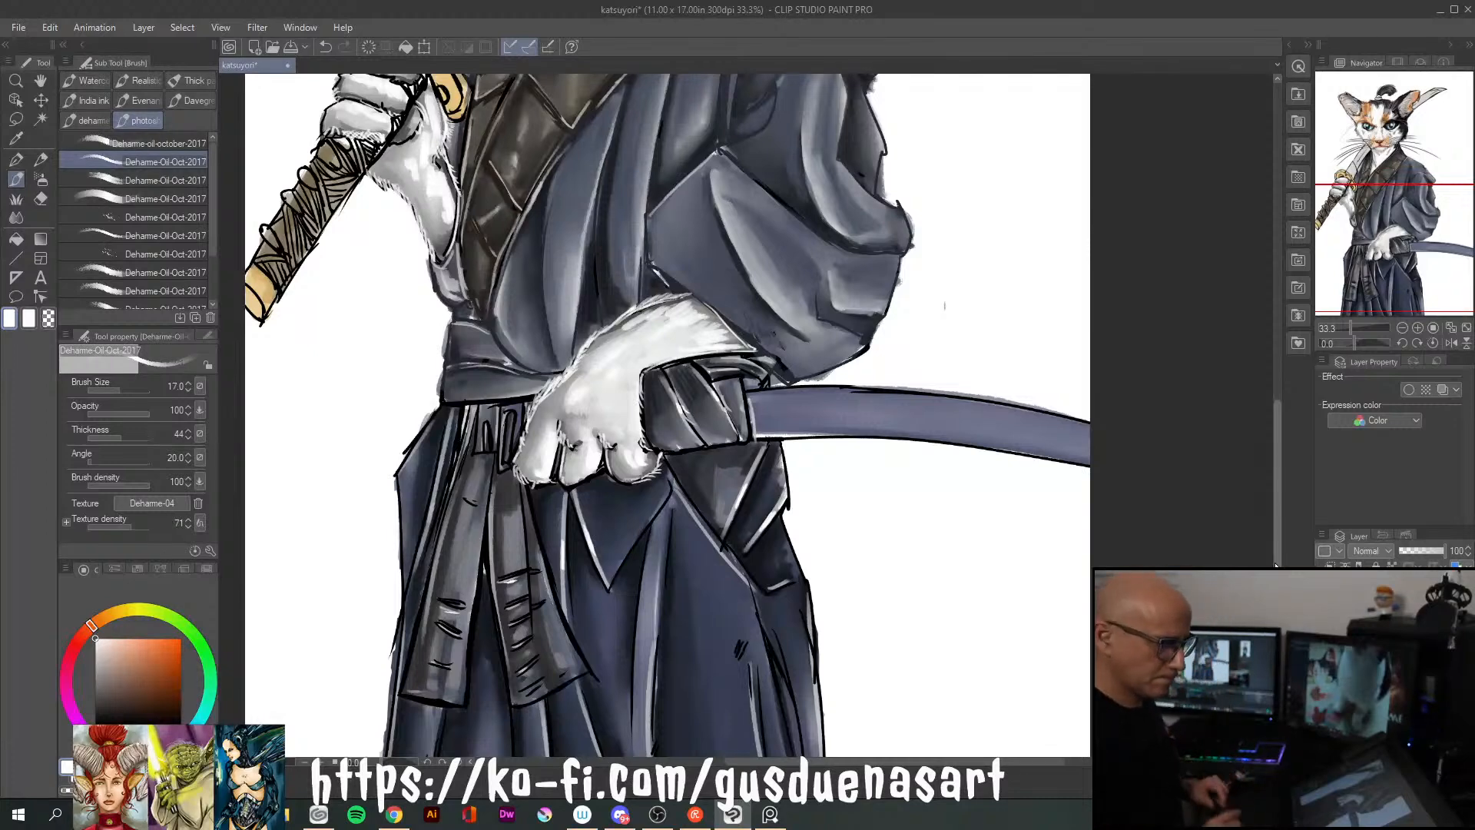
drag(1279, 533, 1282, 384)
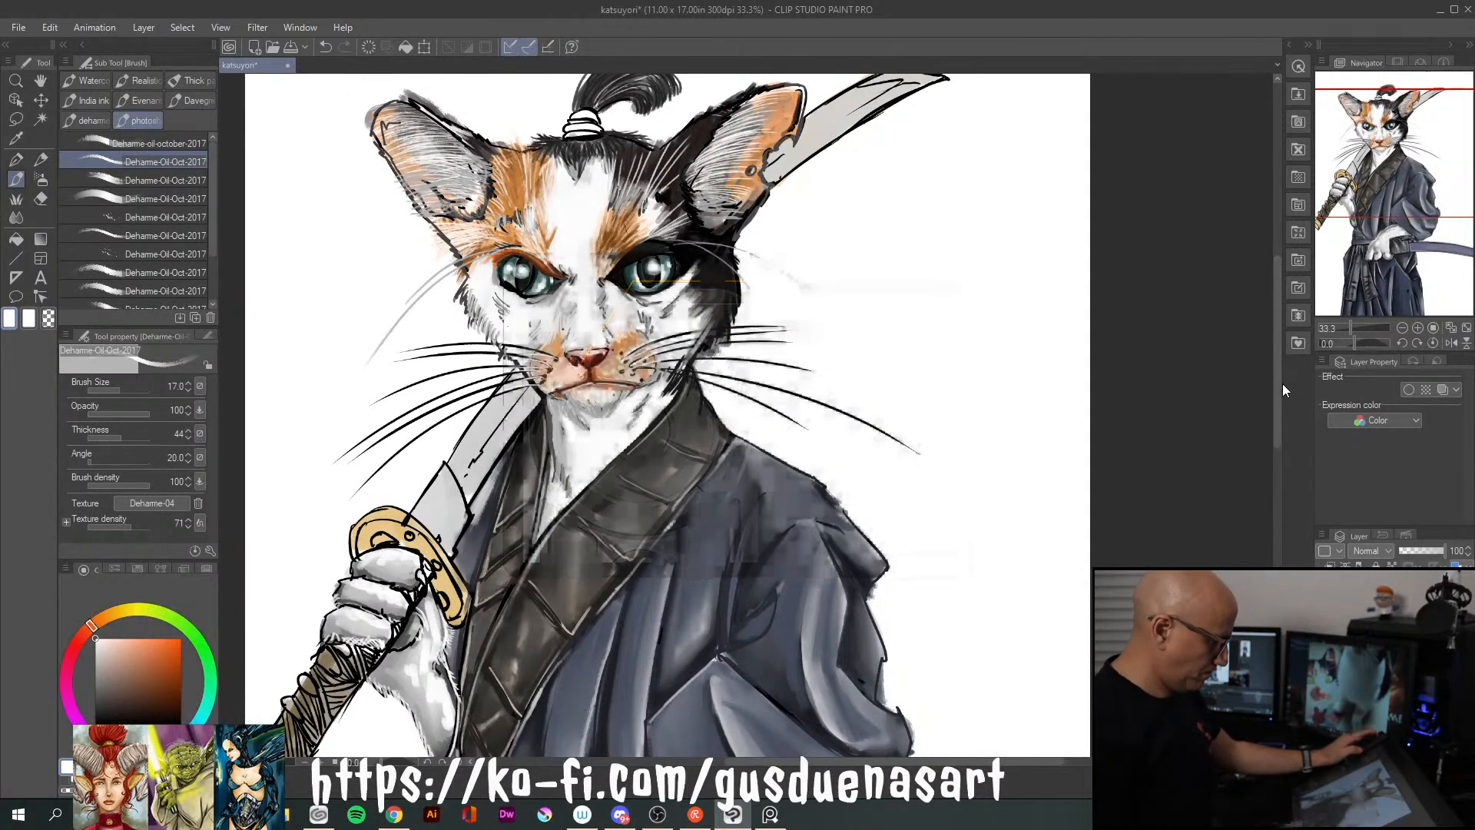
Examine the whole illustration at several magnifications, from the full figure to the head, sword and robe
scroll(1094, 523, down, 4)
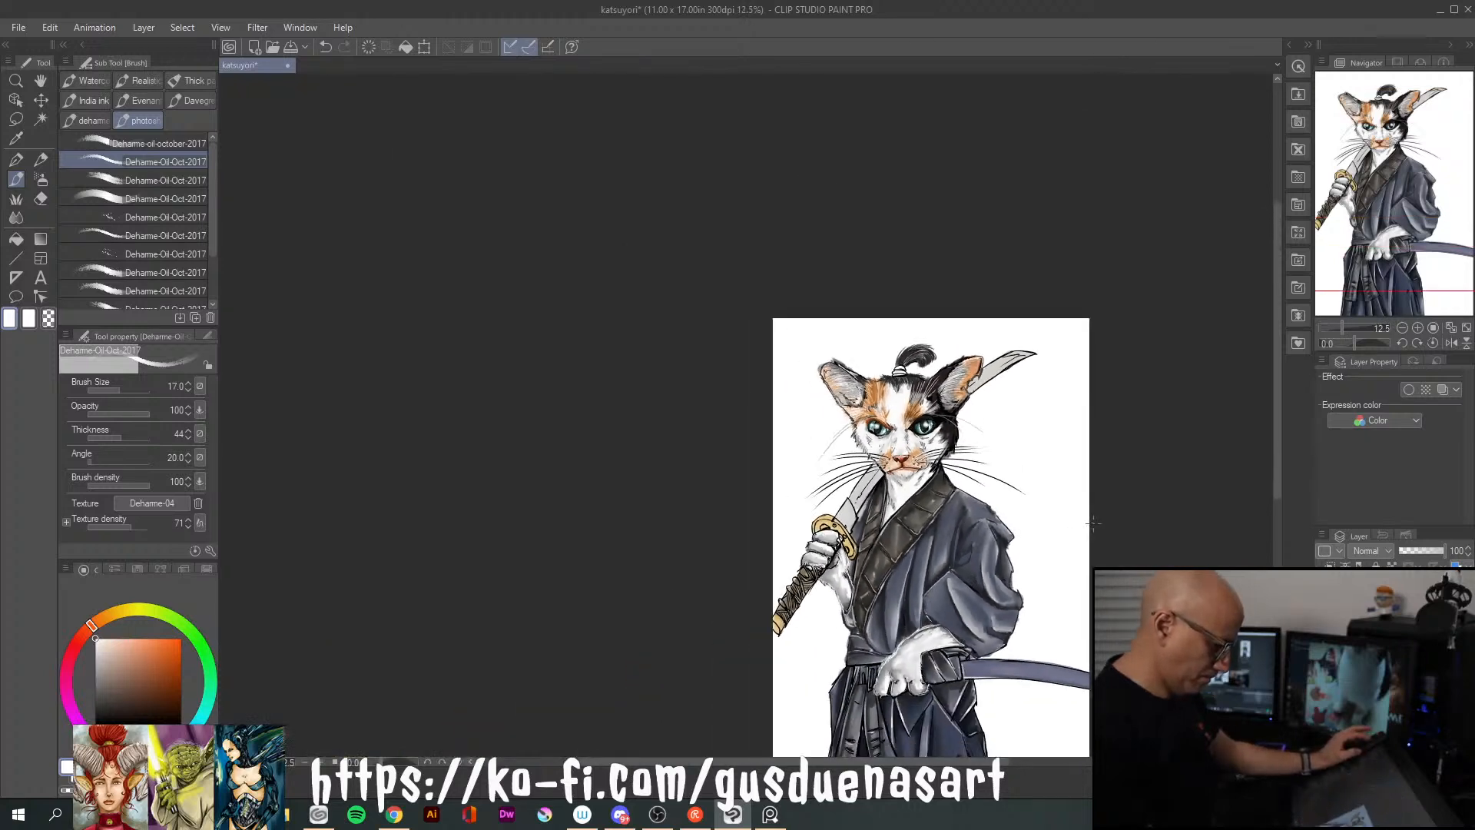
scroll(1093, 523, up, 2)
scroll(1091, 525, down, 2)
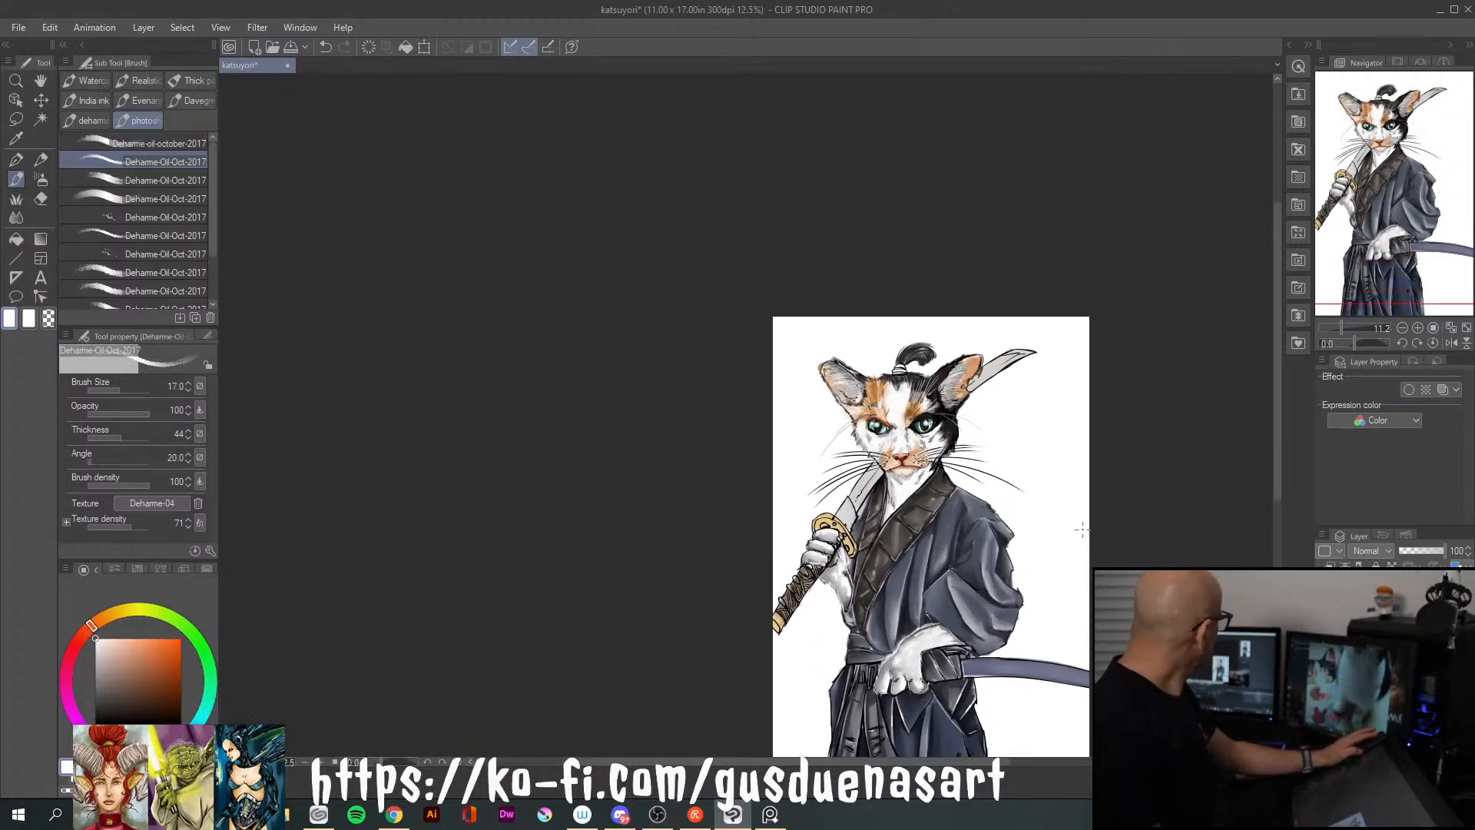
scroll(1081, 530, up, 2)
scroll(1080, 530, up, 2)
scroll(1081, 530, down, 2)
scroll(1081, 530, up, 2)
scroll(1080, 530, up, 2)
scroll(1080, 529, down, 4)
scroll(1082, 529, up, 2)
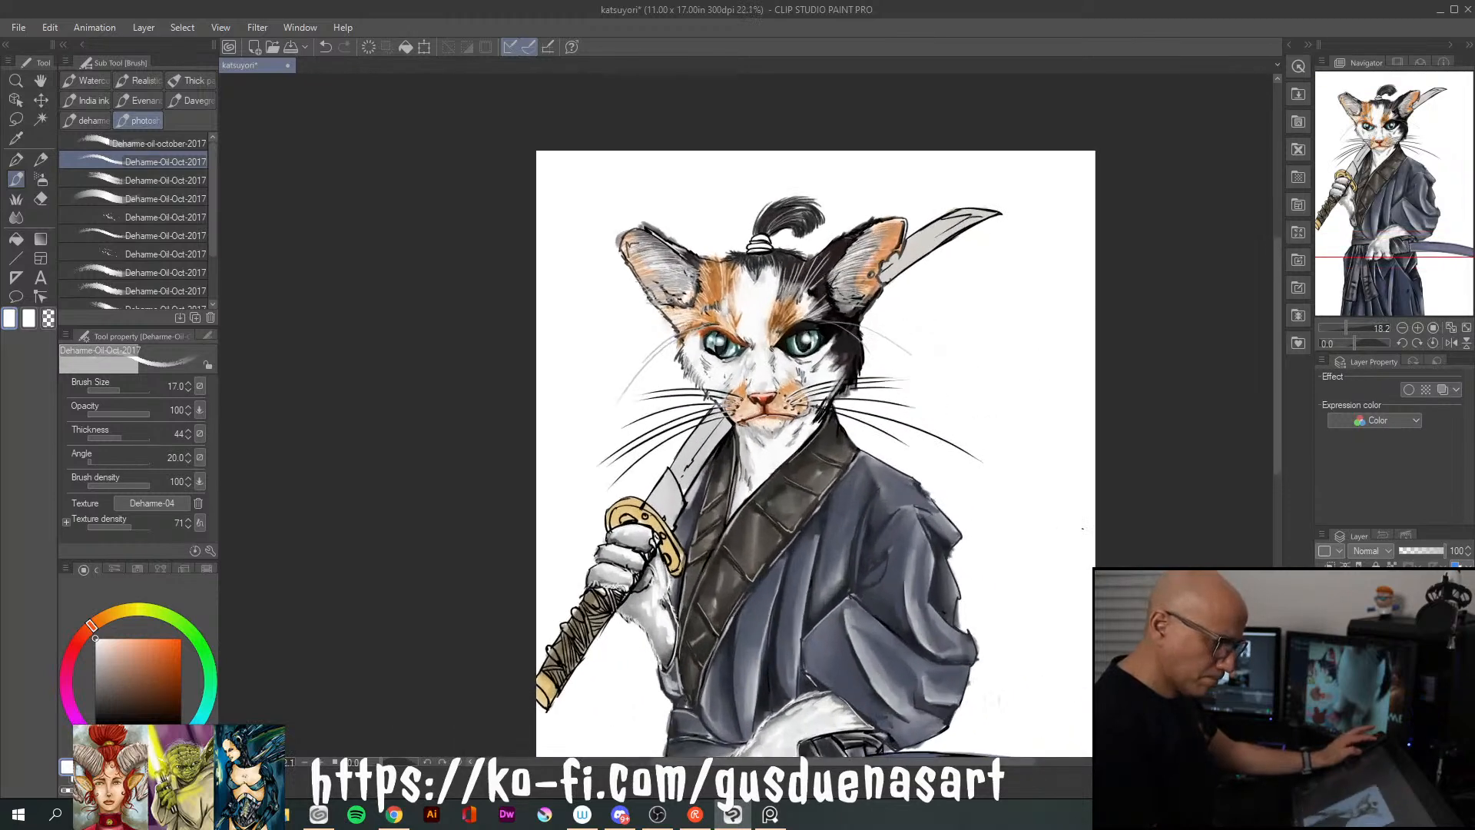
scroll(1082, 528, up, 3)
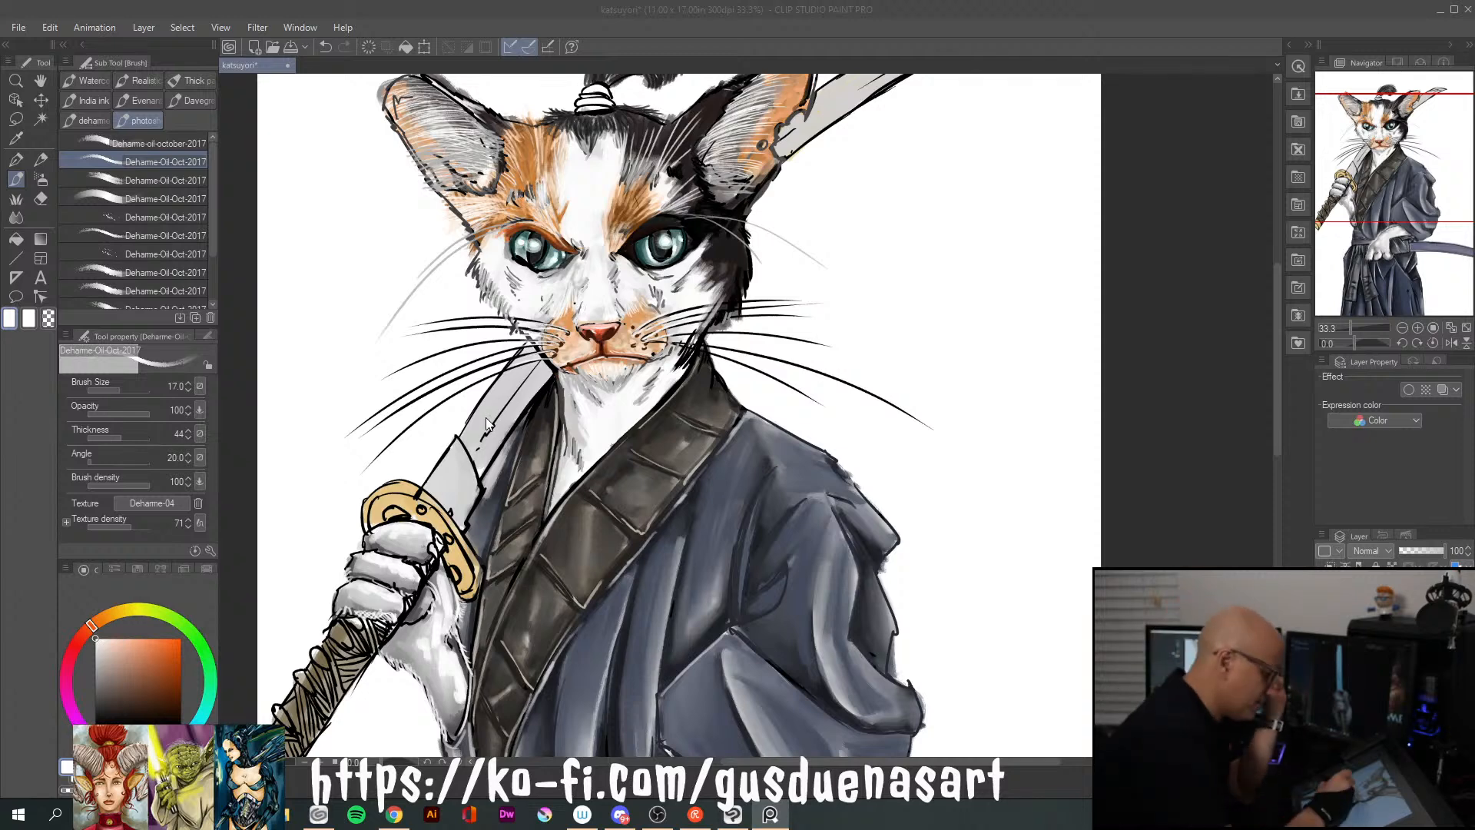
Choose a muted grey-violet, enlarge the brush to size 80 and paint over the sword blade below the whiskers and behind the ear
click(504, 315)
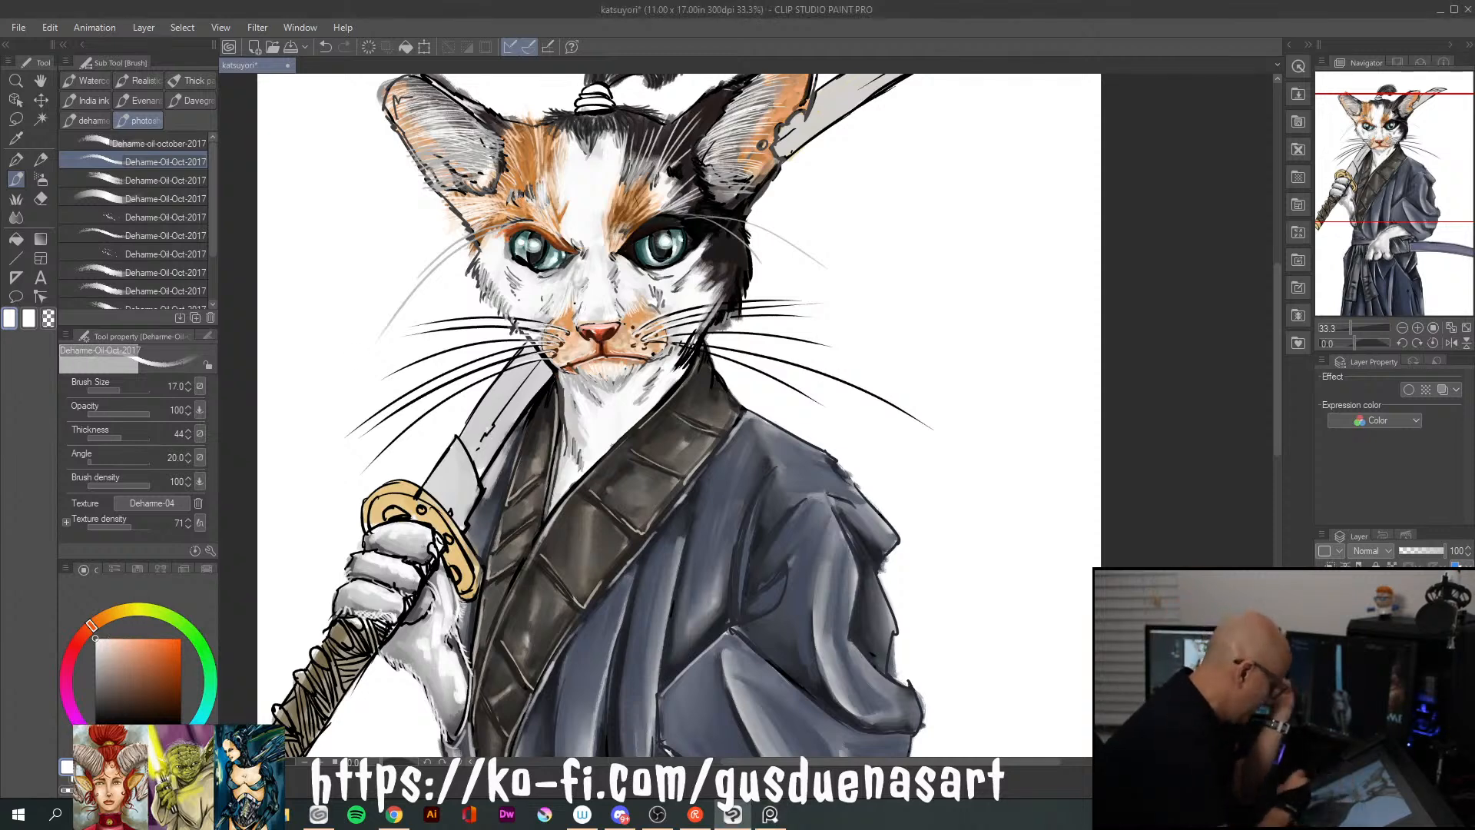
alt+click(504, 315)
drag(108, 639, 113, 683)
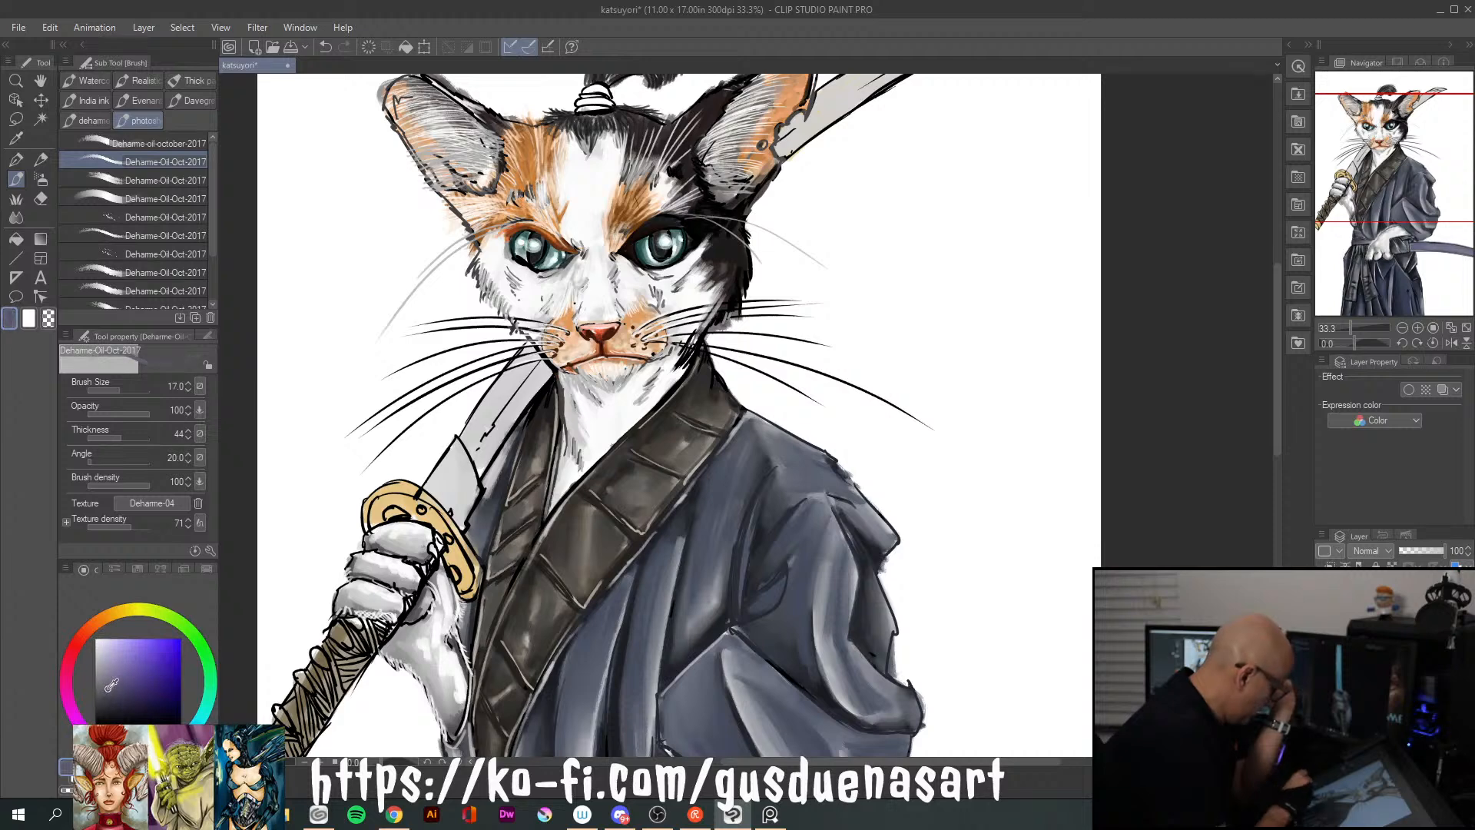
drag(111, 678, 112, 671)
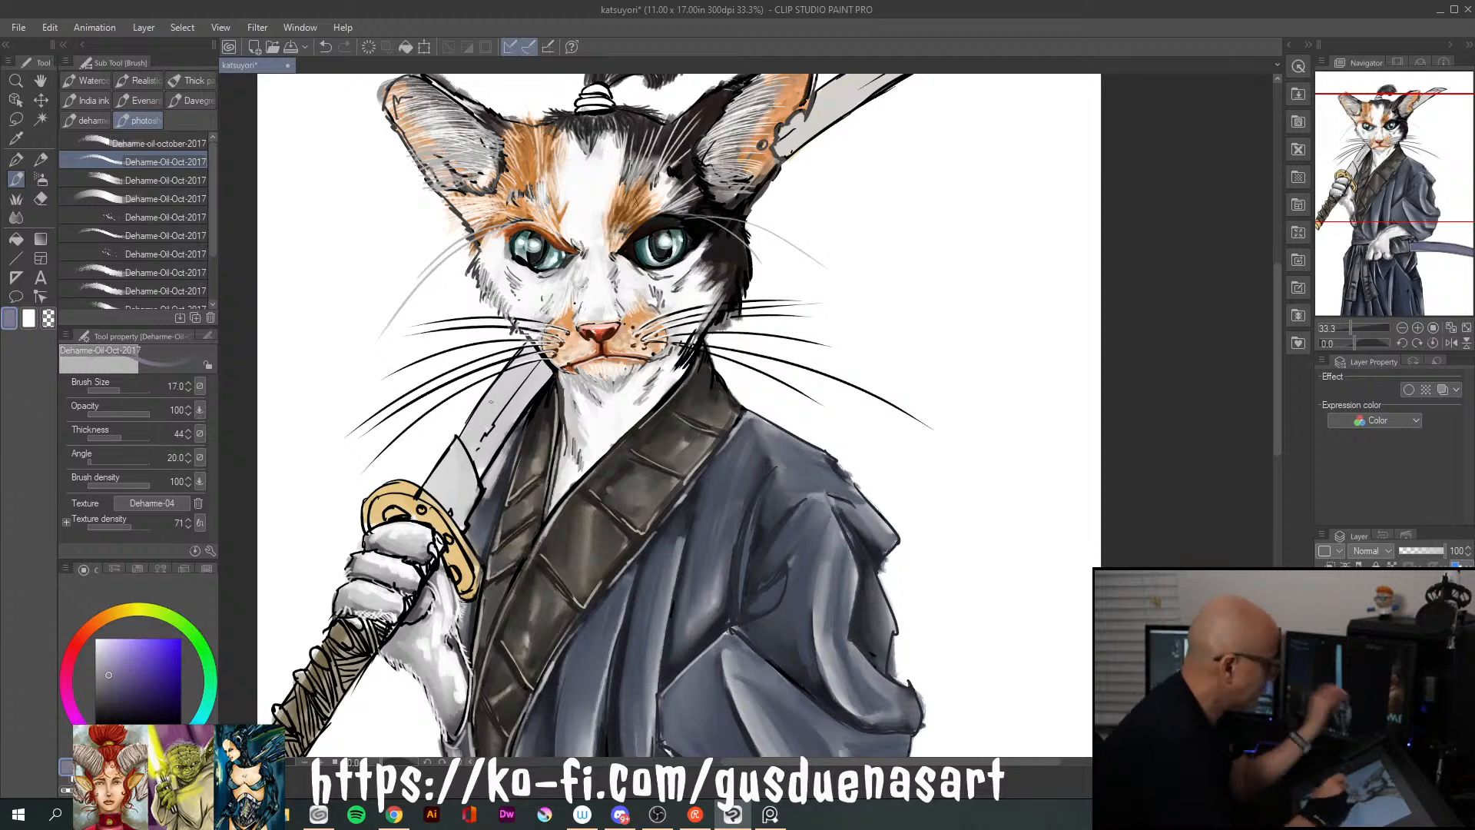
scroll(492, 403, up, 2)
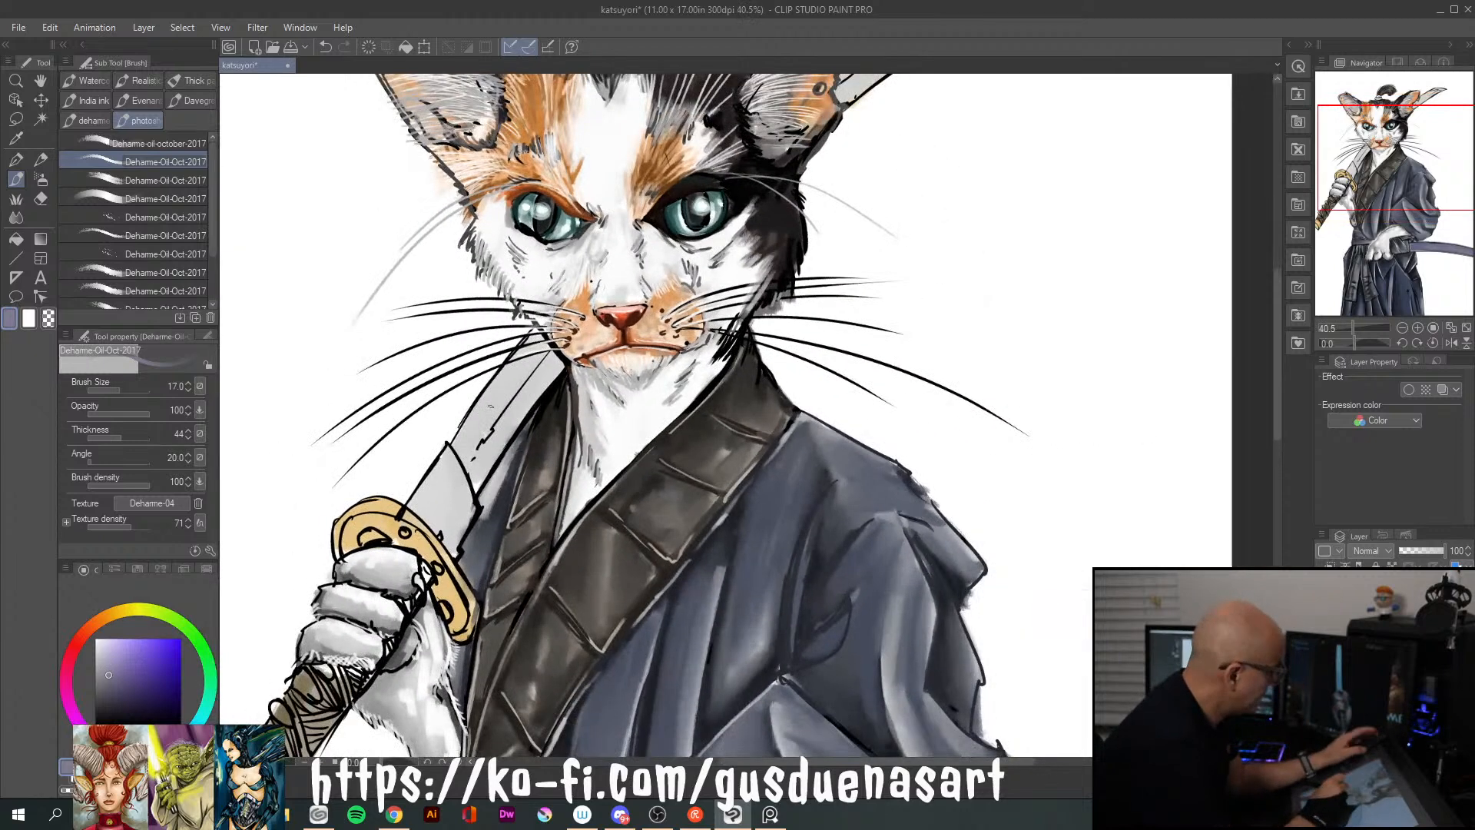
key(bracketright)
key(bracketright)
key(bracketright)
key(bracketright)
key(bracketright)
key(bracketright)
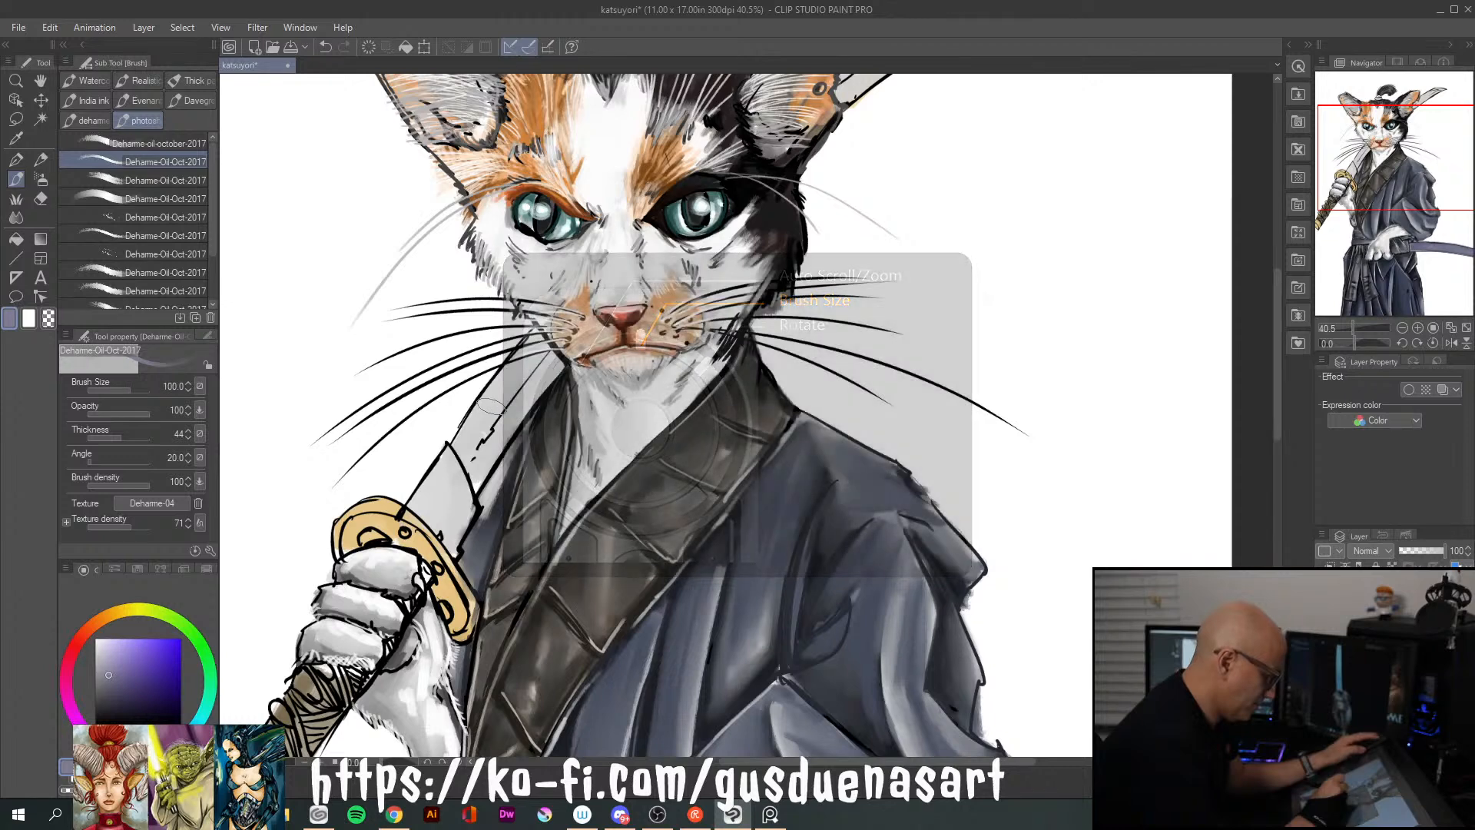
mouse_move(501, 389)
mouse_down()
mouse_move(467, 441)
mouse_move(527, 384)
mouse_move(481, 470)
mouse_move(507, 396)
mouse_move(491, 442)
mouse_move(465, 451)
mouse_move(529, 346)
mouse_up()
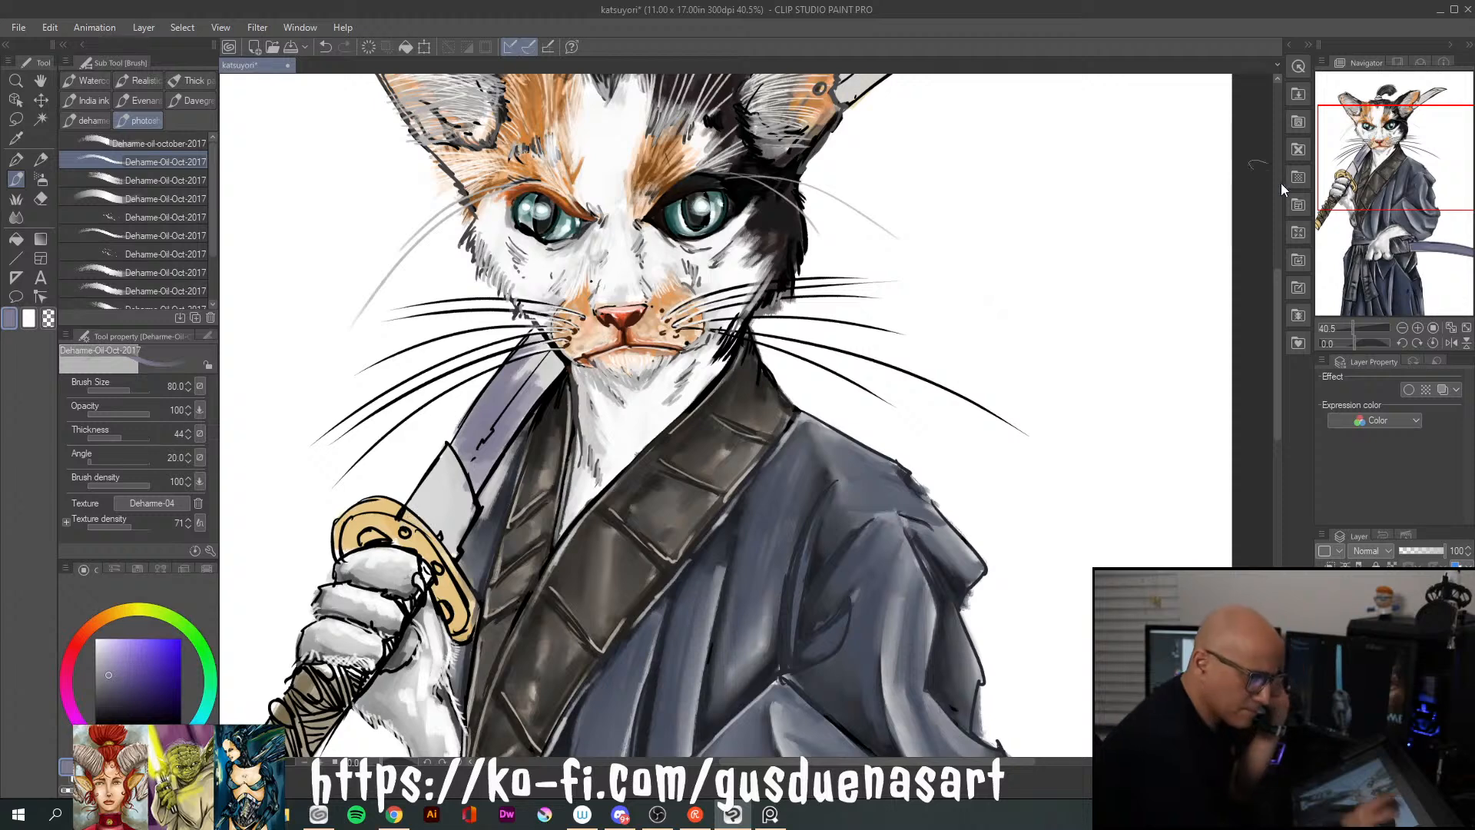
drag(1276, 301, 1280, 246)
mouse_move(837, 278)
mouse_down()
mouse_move(939, 187)
mouse_move(871, 223)
mouse_move(1003, 167)
mouse_move(895, 233)
mouse_move(974, 175)
mouse_move(926, 198)
mouse_move(947, 189)
mouse_move(908, 224)
mouse_move(982, 181)
mouse_move(849, 269)
mouse_up()
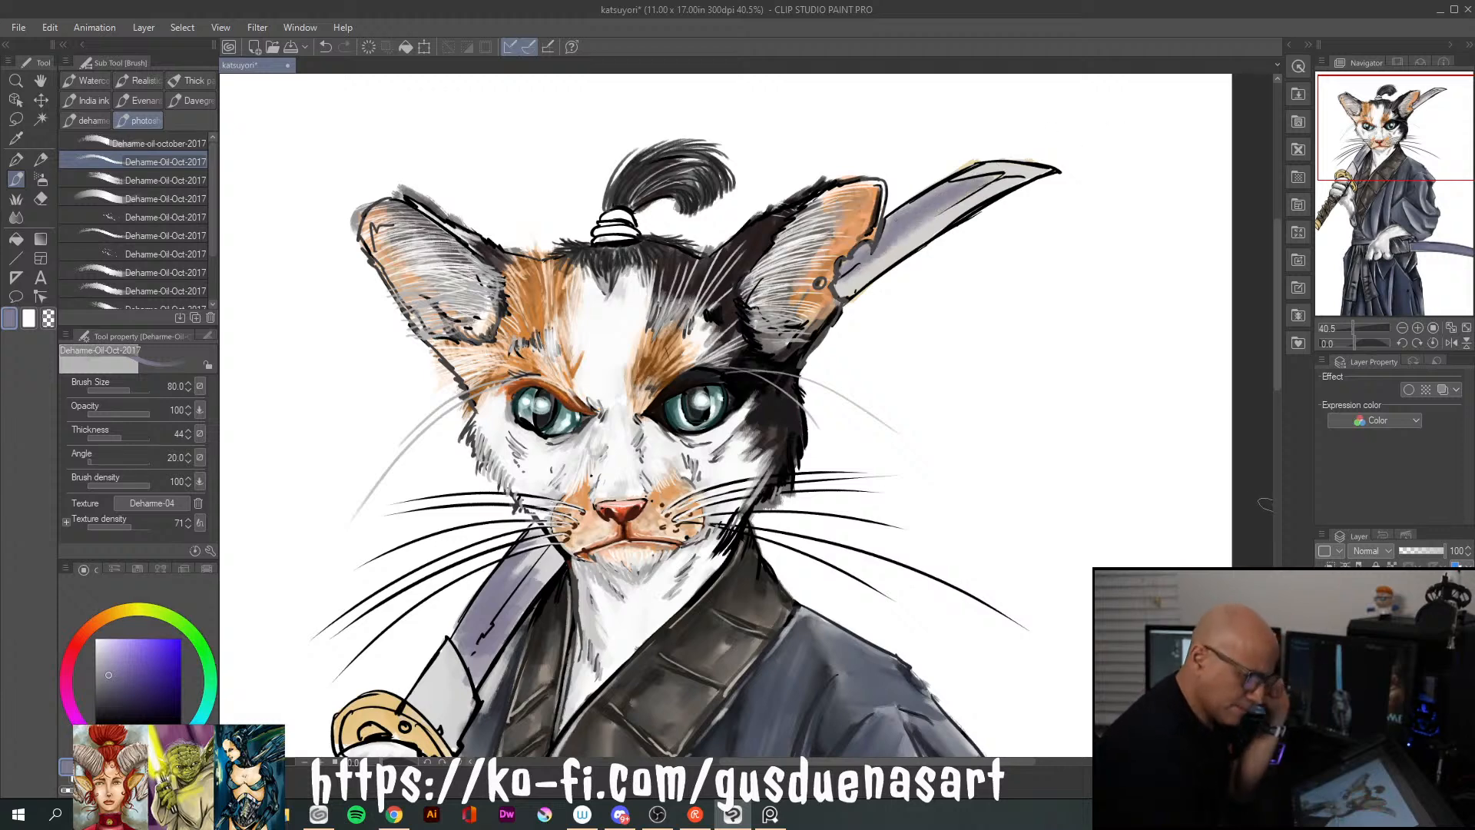
Highlight the blade section between the whiskers and the guard with pale lavender and white strokes
click(1275, 537)
drag(1278, 527, 1268, 411)
click(95, 648)
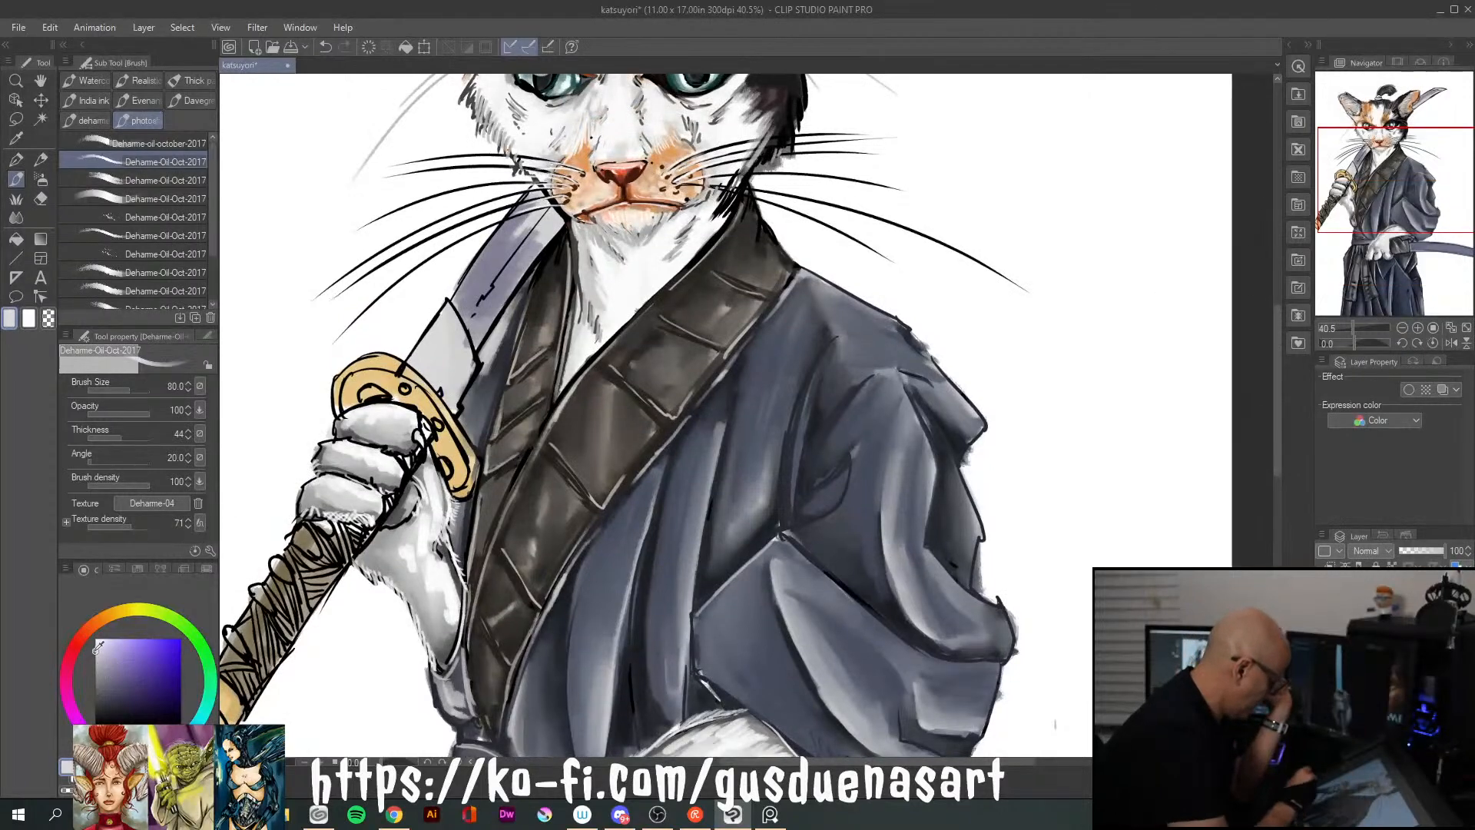
drag(526, 225, 507, 275)
mouse_move(538, 198)
mouse_down()
mouse_move(493, 265)
mouse_move(524, 262)
mouse_move(503, 234)
mouse_up()
drag(510, 287, 490, 318)
click(97, 639)
drag(541, 204, 489, 276)
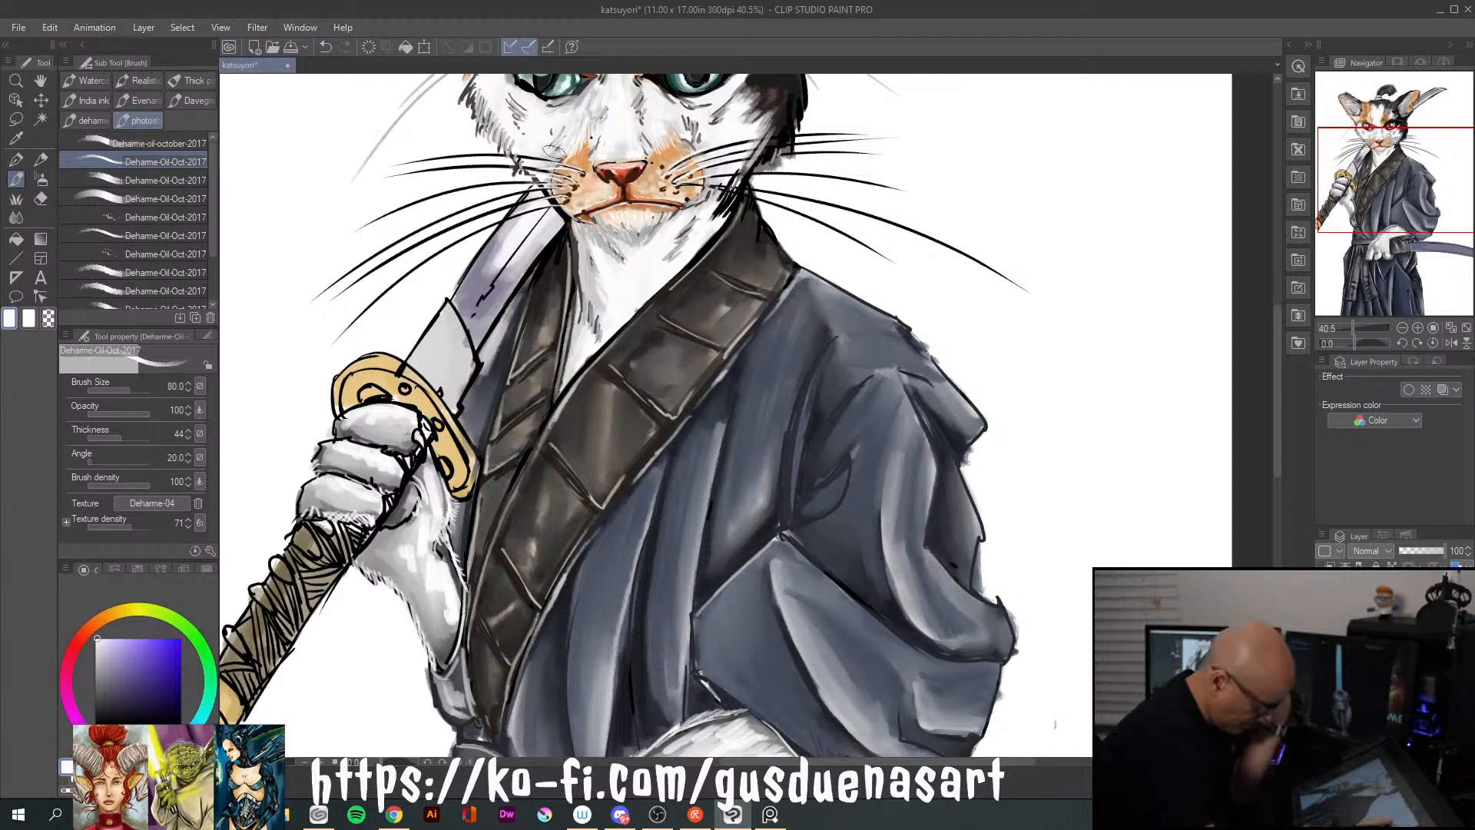
Add white highlights to the blade behind the ear and colour its tip in lavender, pale lavender and white with brush size 70
drag(1276, 449, 1278, 371)
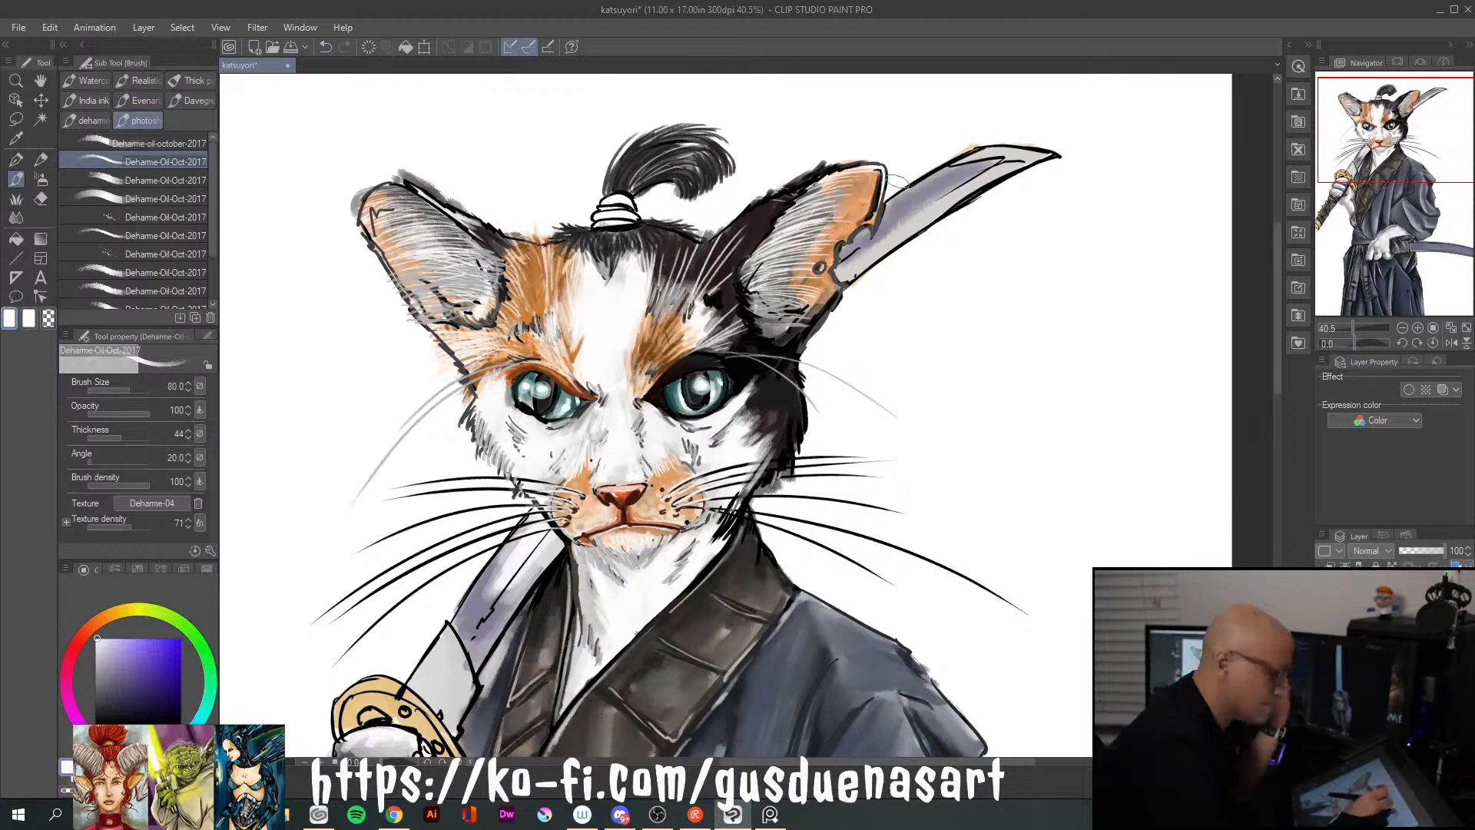
mouse_move(849, 262)
mouse_down()
mouse_move(1003, 161)
mouse_move(950, 177)
mouse_move(1003, 162)
mouse_move(931, 202)
mouse_move(962, 169)
mouse_move(882, 232)
mouse_move(967, 178)
mouse_up()
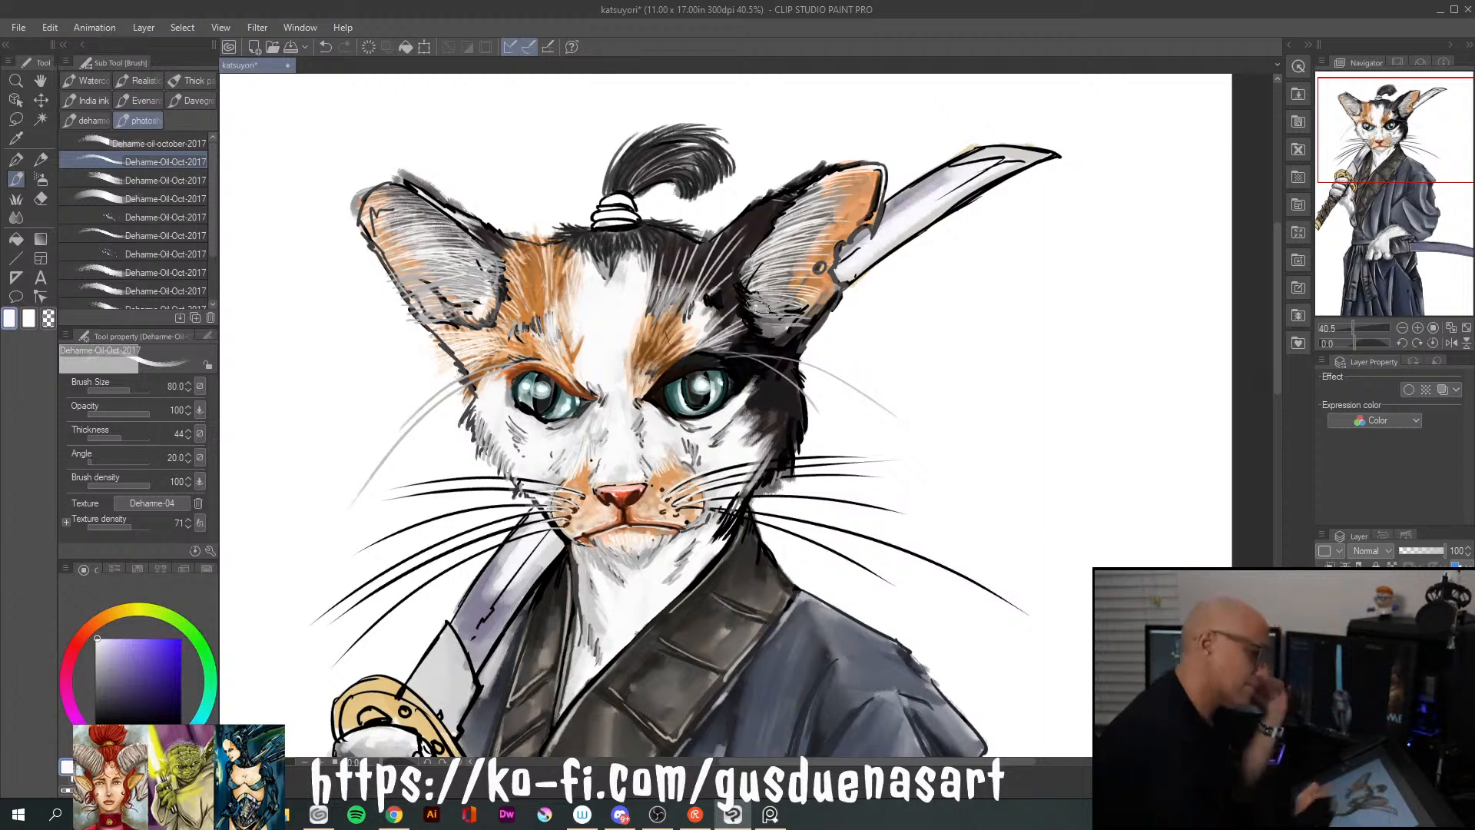
click(108, 648)
click(121, 639)
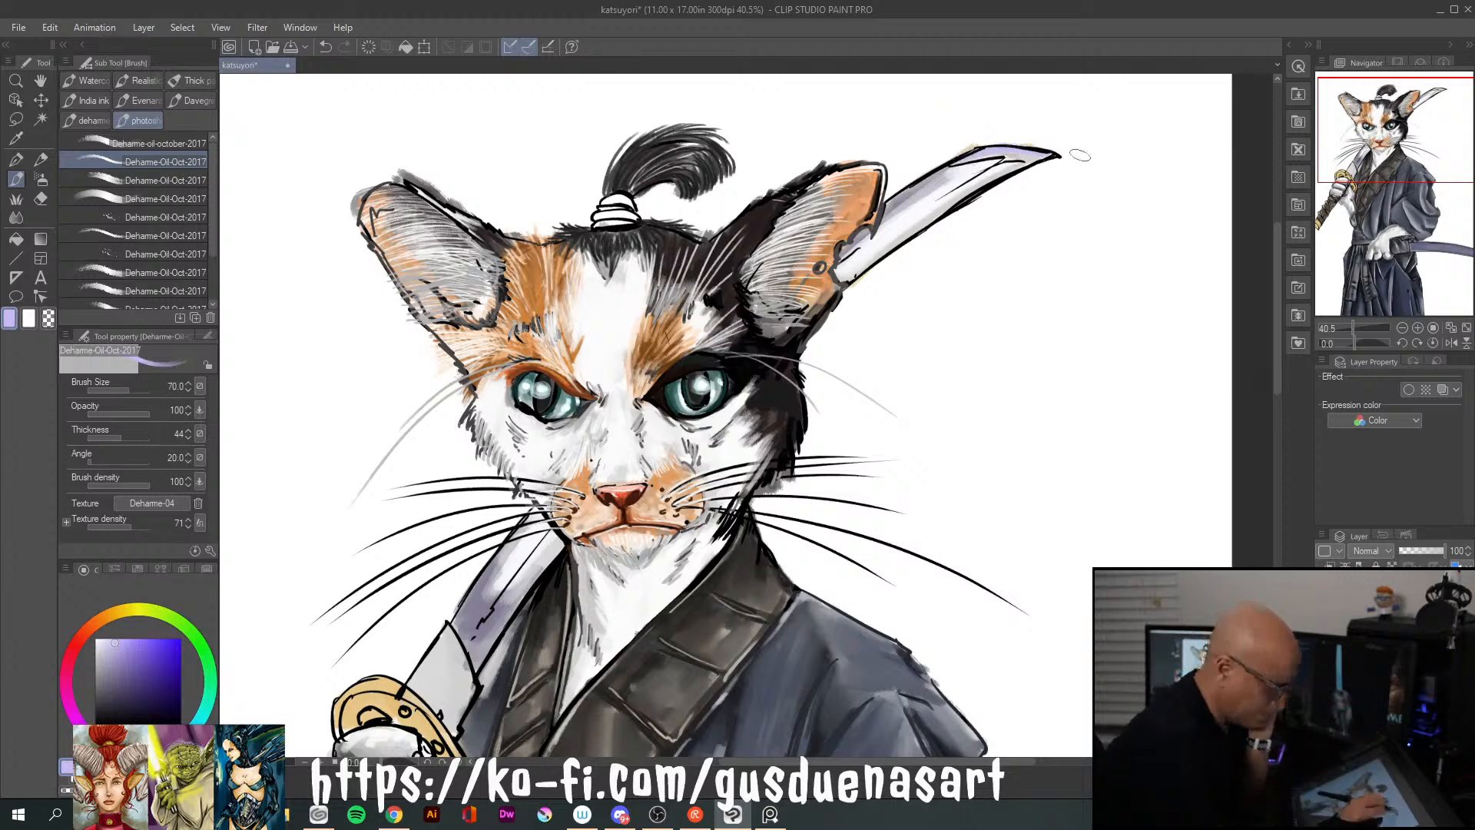
click(102, 634)
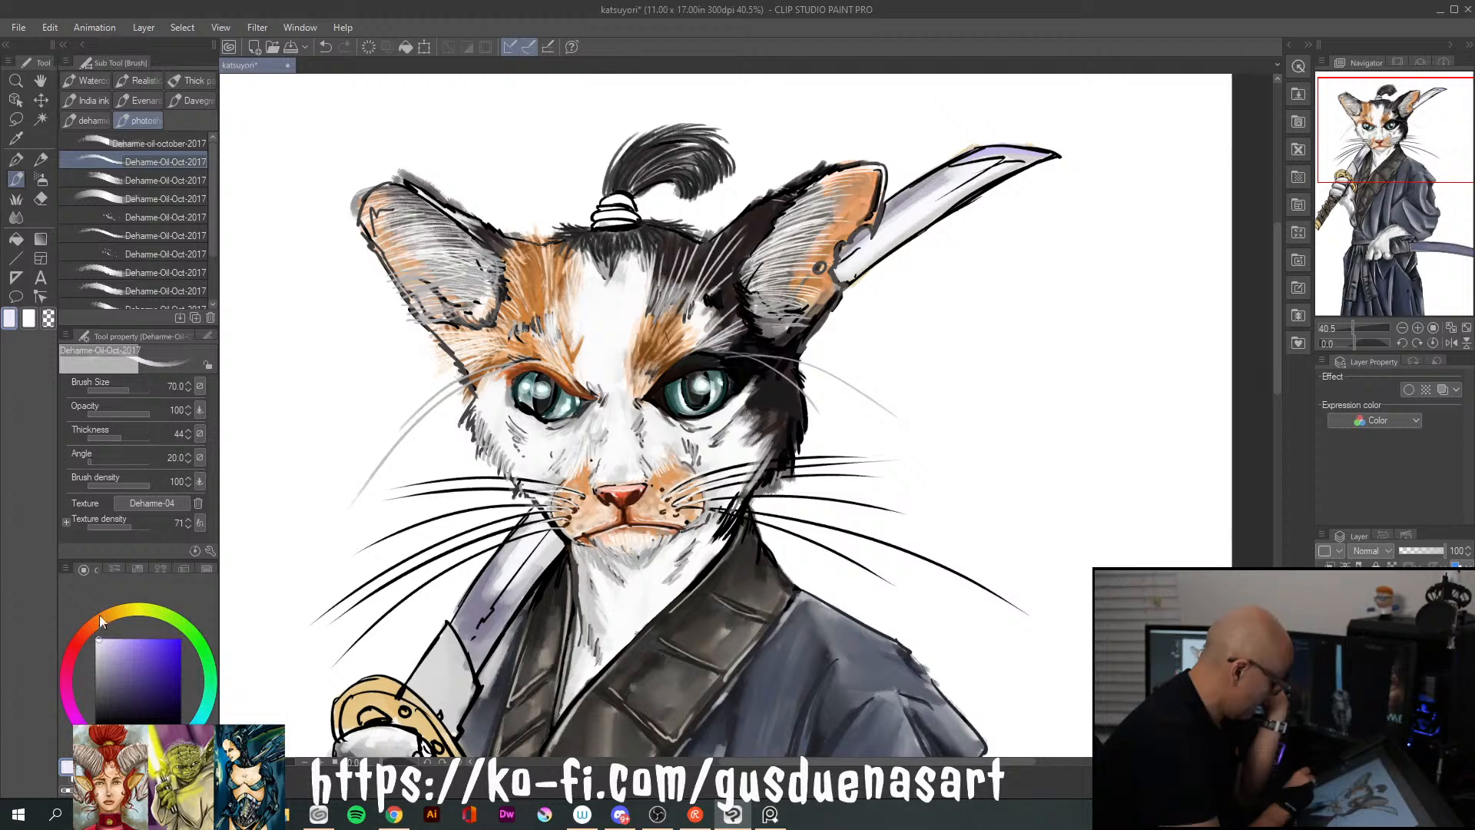
drag(964, 160, 1021, 156)
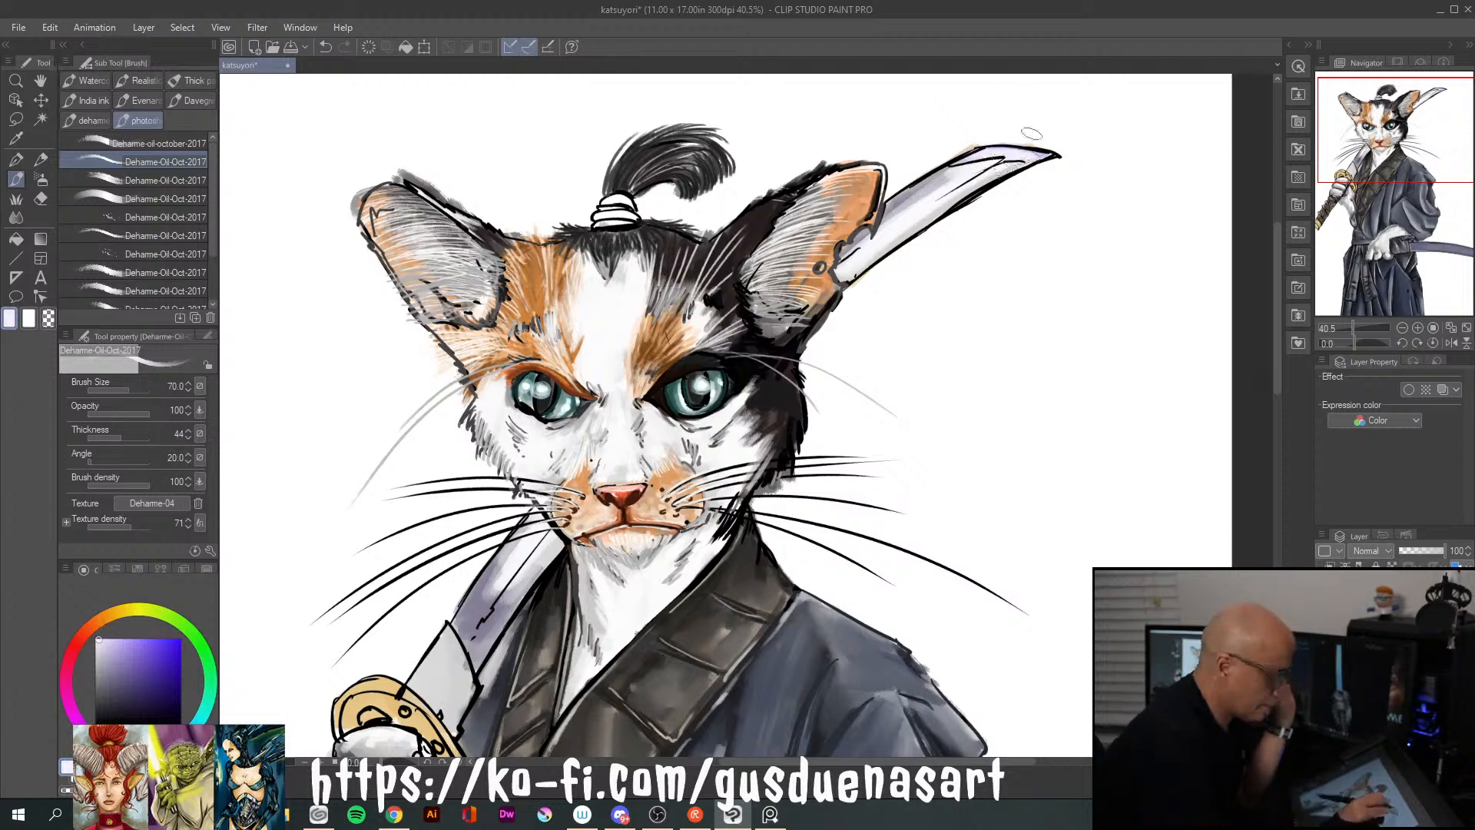
click(95, 638)
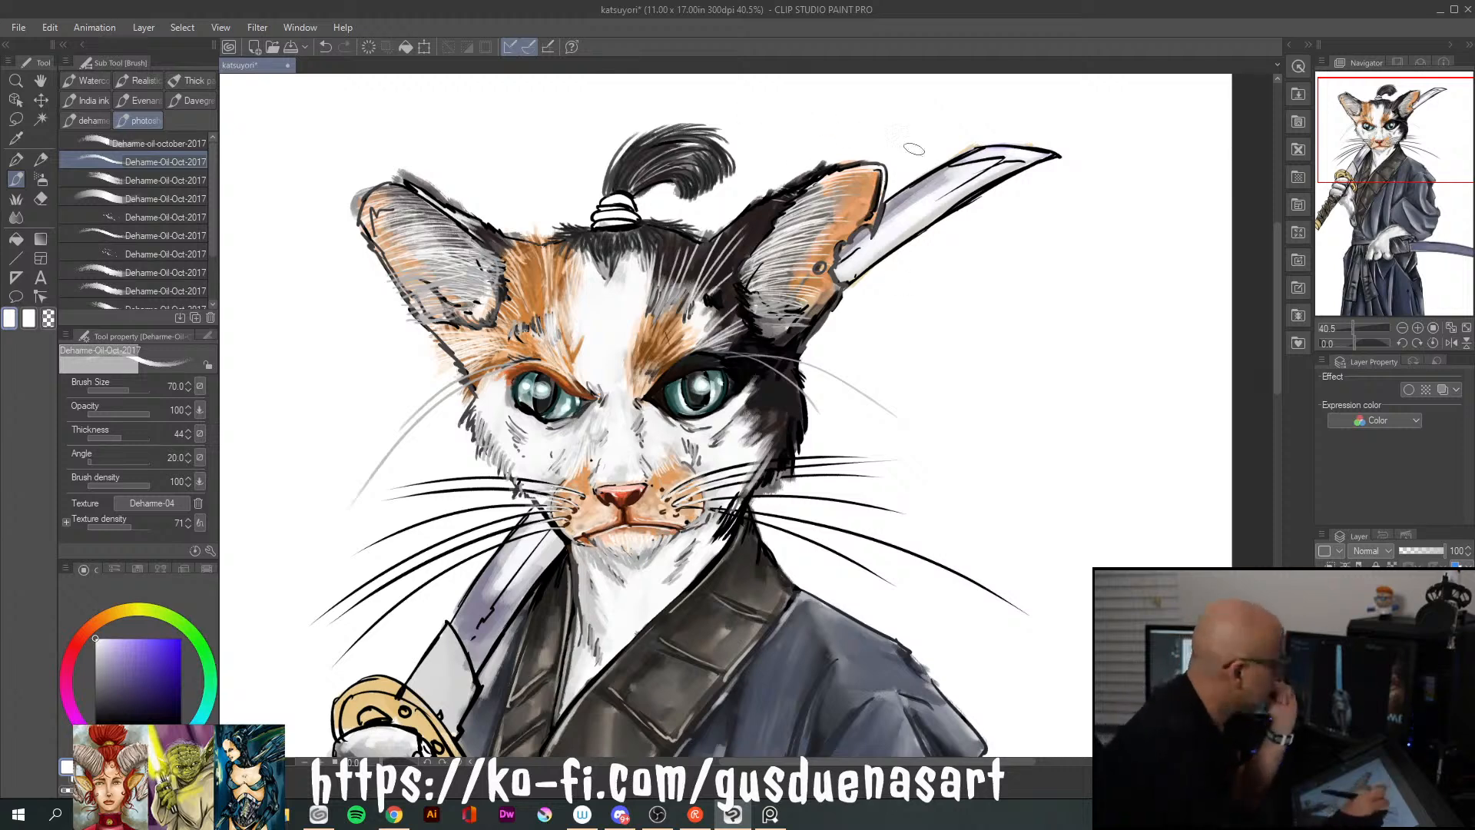
Reduce the brush to size 17 and paint fine white edge lines along both visible sections of the blade
key([)
key([)
key([)
key([)
key([)
key([)
key([)
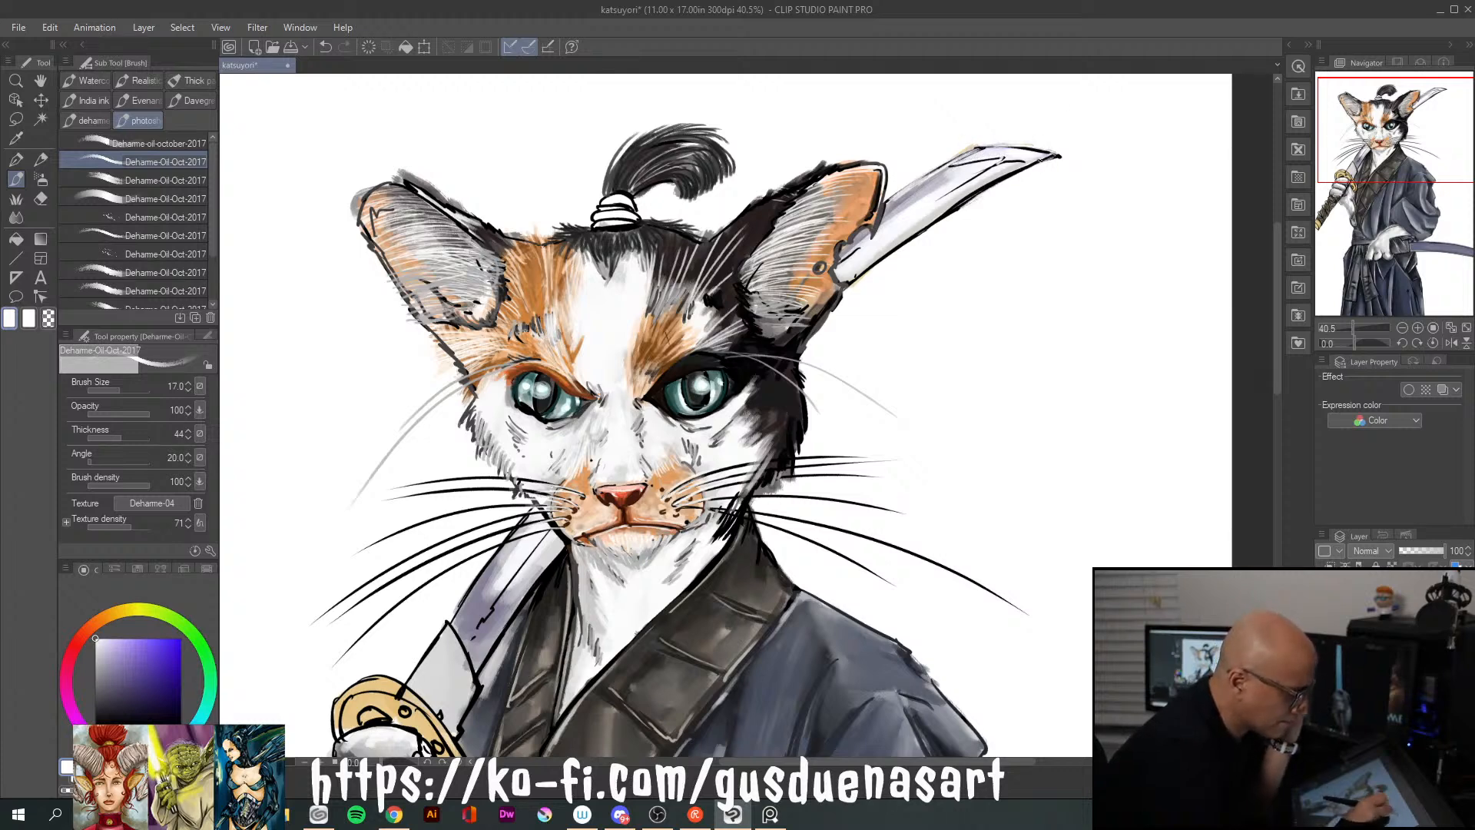
drag(975, 197, 871, 265)
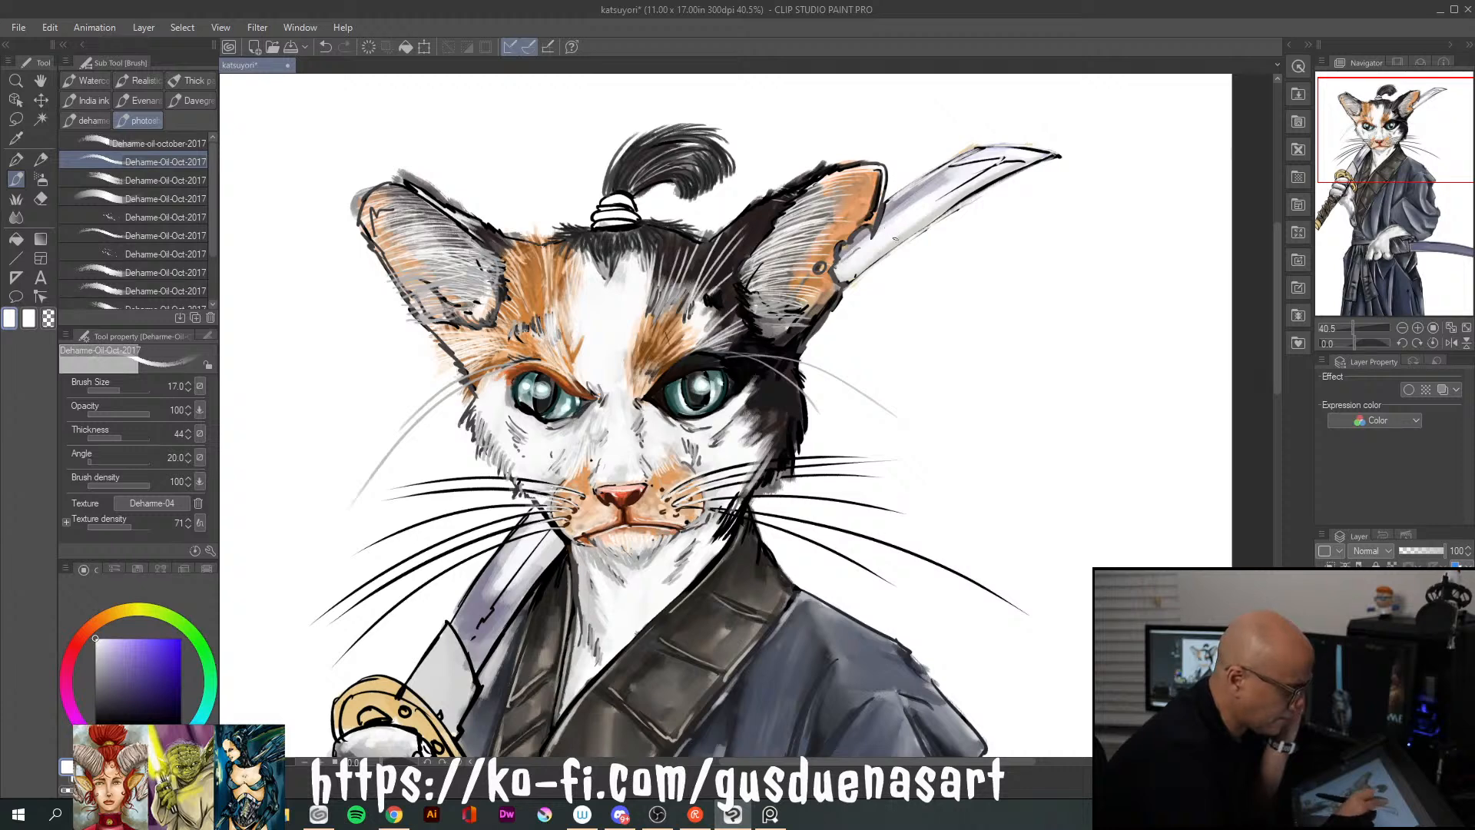
drag(1275, 381, 1274, 422)
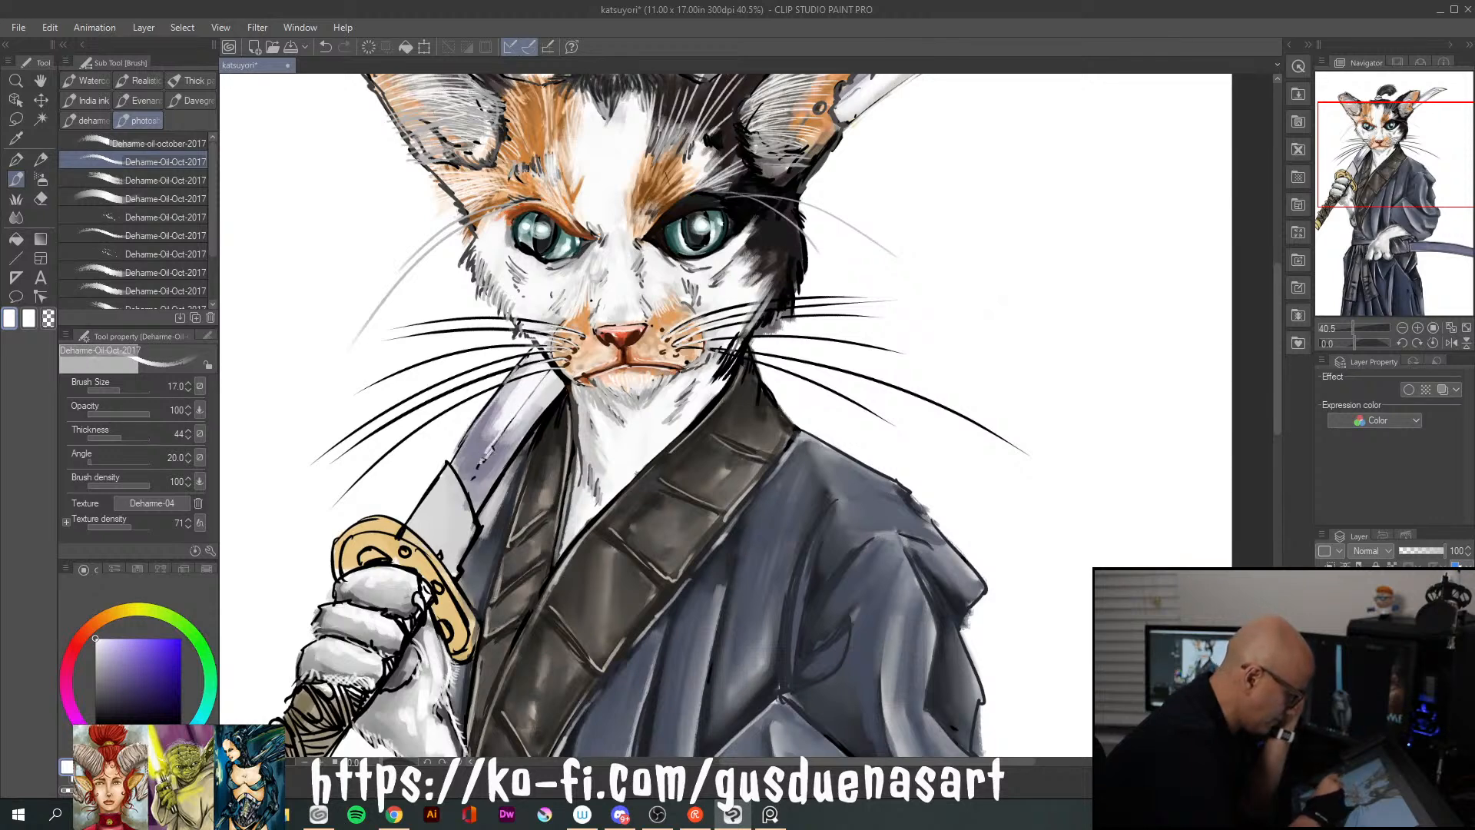
drag(543, 411, 497, 463)
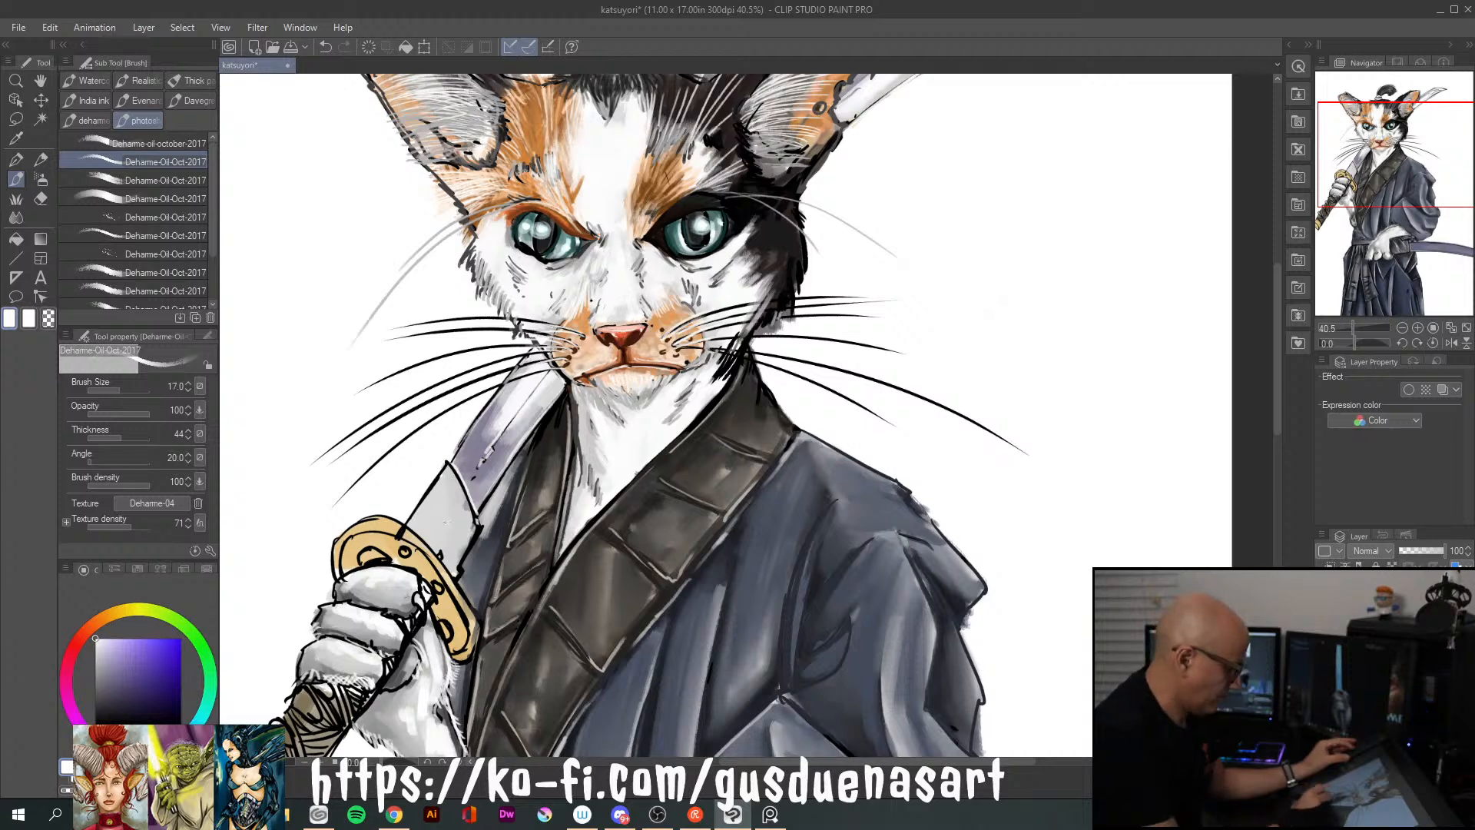
Paint the blade collar above the guard in ochre and light gold with brush size 80
alt+click(427, 550)
click(128, 671)
key(bracketleft)
key(bracketleft)
key(bracketleft)
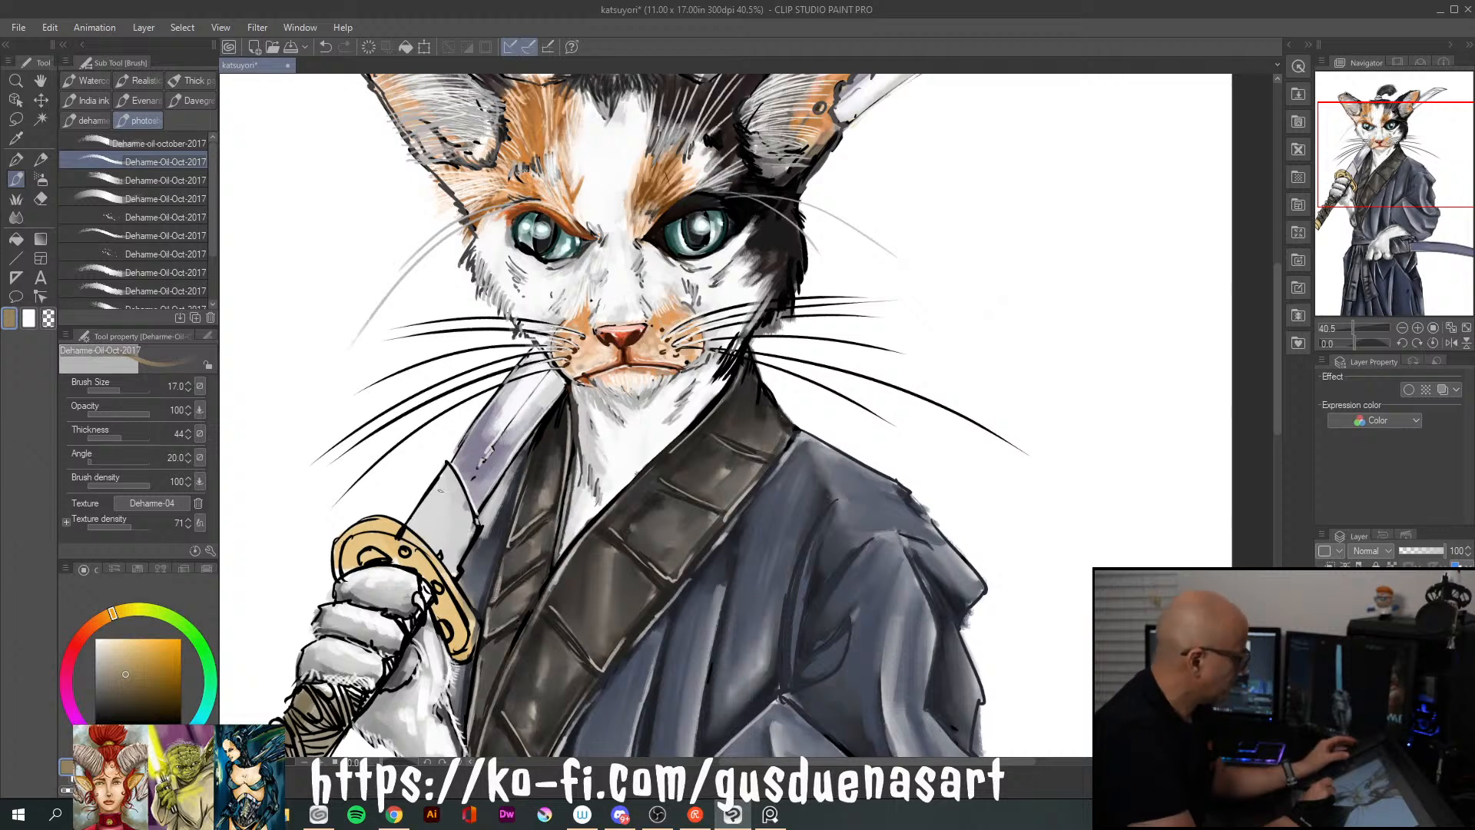
key(bracketleft)
key(bracketleft)
mouse_move(444, 488)
mouse_down()
mouse_move(420, 523)
mouse_move(458, 500)
mouse_move(435, 538)
mouse_move(458, 548)
mouse_move(443, 556)
mouse_move(462, 542)
mouse_move(437, 530)
mouse_move(430, 493)
mouse_move(449, 484)
mouse_move(431, 507)
mouse_move(452, 475)
mouse_move(454, 501)
mouse_move(449, 465)
mouse_move(467, 520)
mouse_up()
click(133, 650)
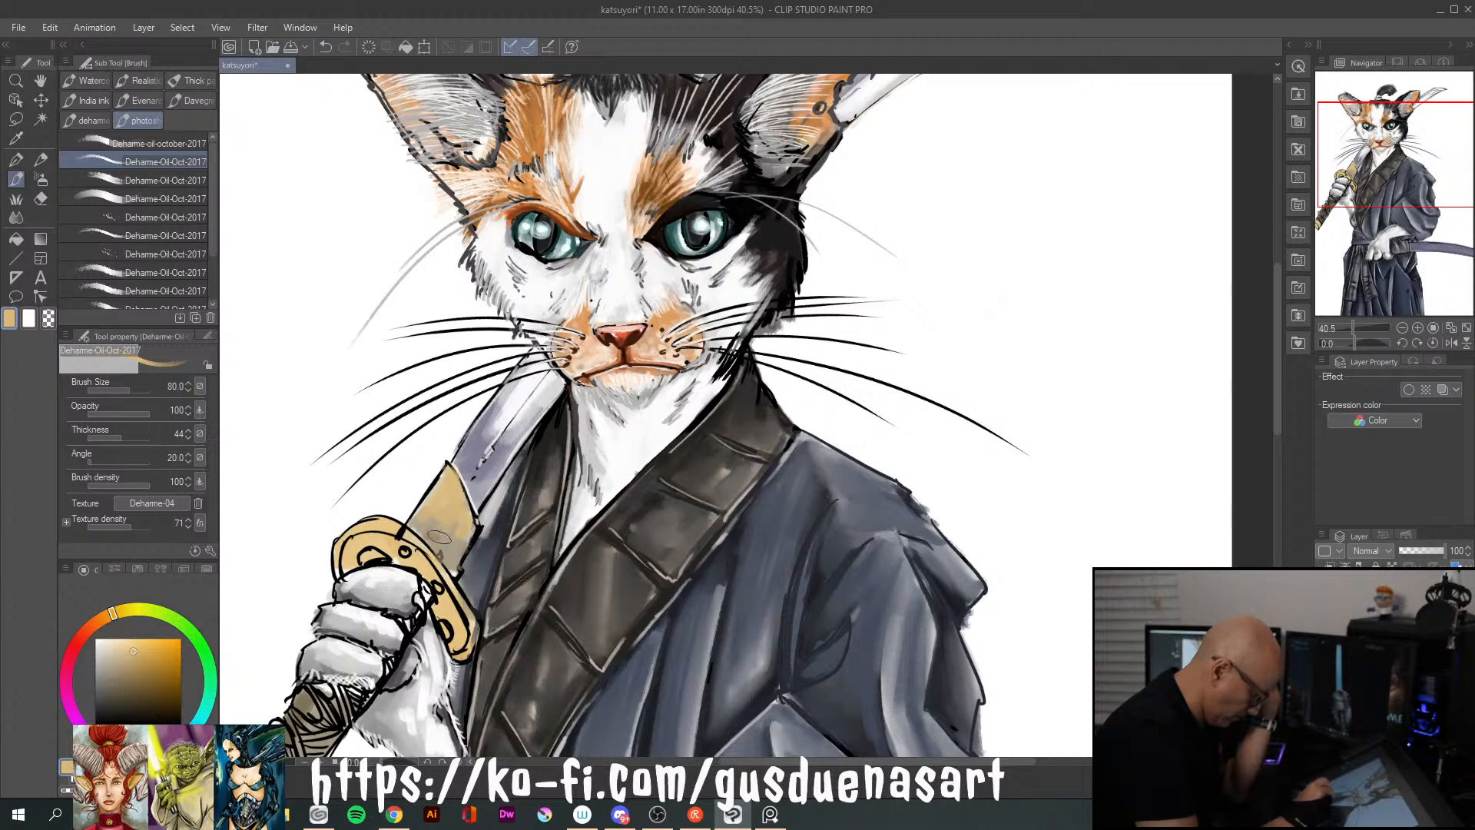
Shade the lower part of the blade collar in dark brown and add cream highlights near its upper edge
click(140, 687)
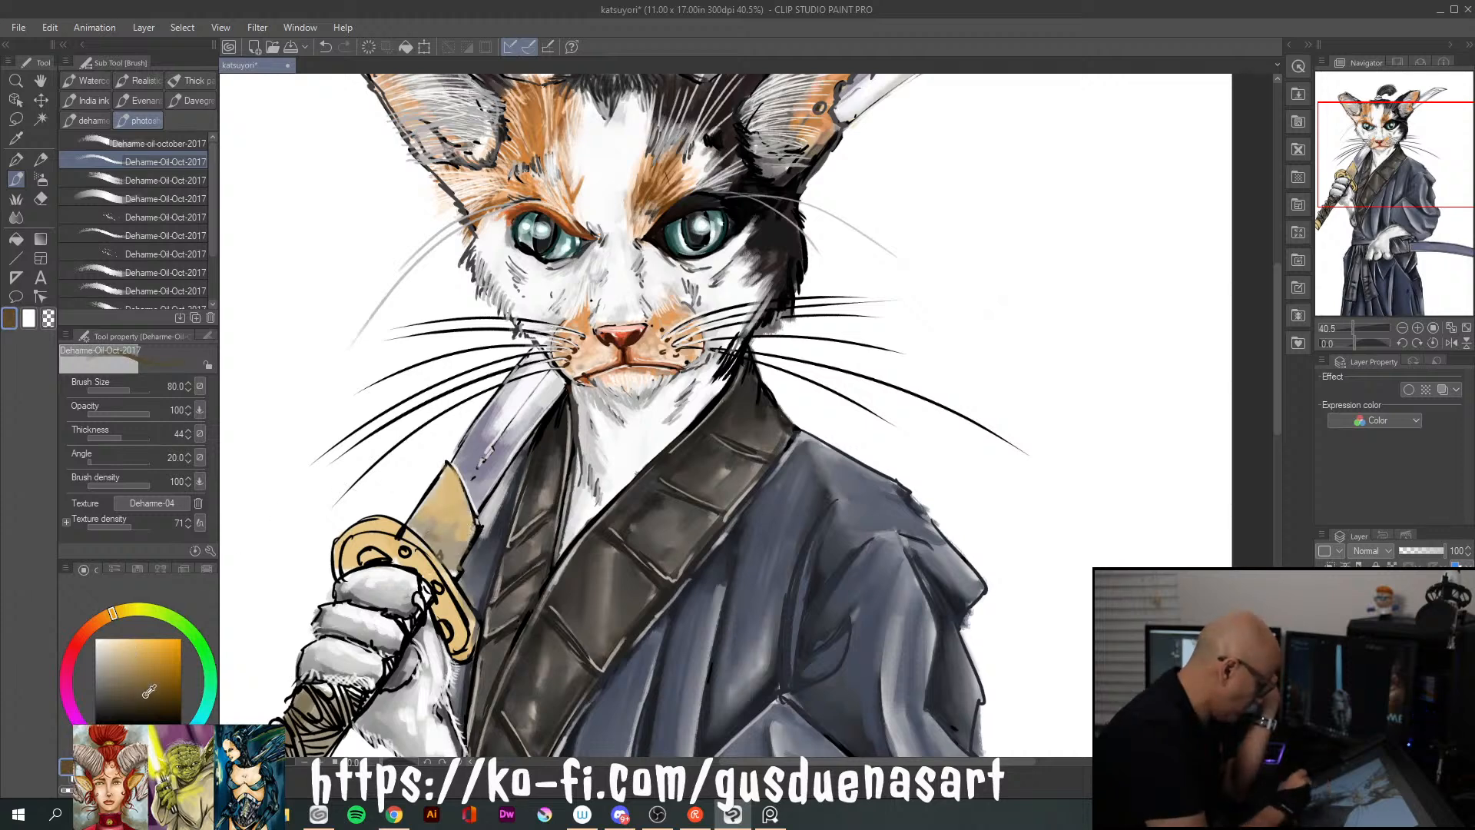
mouse_move(415, 527)
mouse_down()
mouse_move(440, 556)
mouse_move(429, 526)
mouse_move(441, 525)
mouse_move(467, 575)
mouse_up()
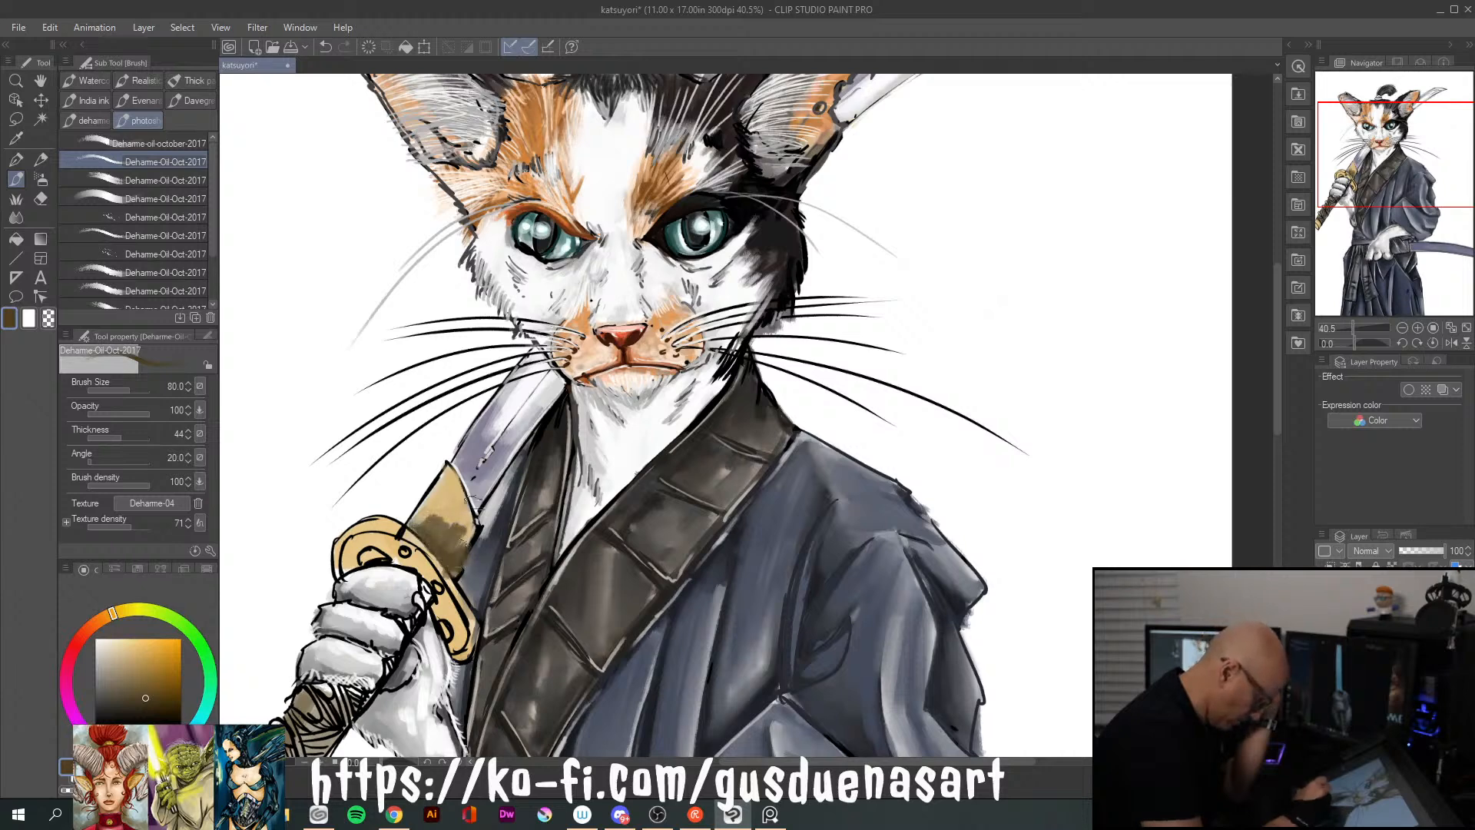
click(113, 638)
mouse_move(453, 469)
mouse_down()
mouse_move(465, 529)
mouse_move(461, 470)
mouse_up()
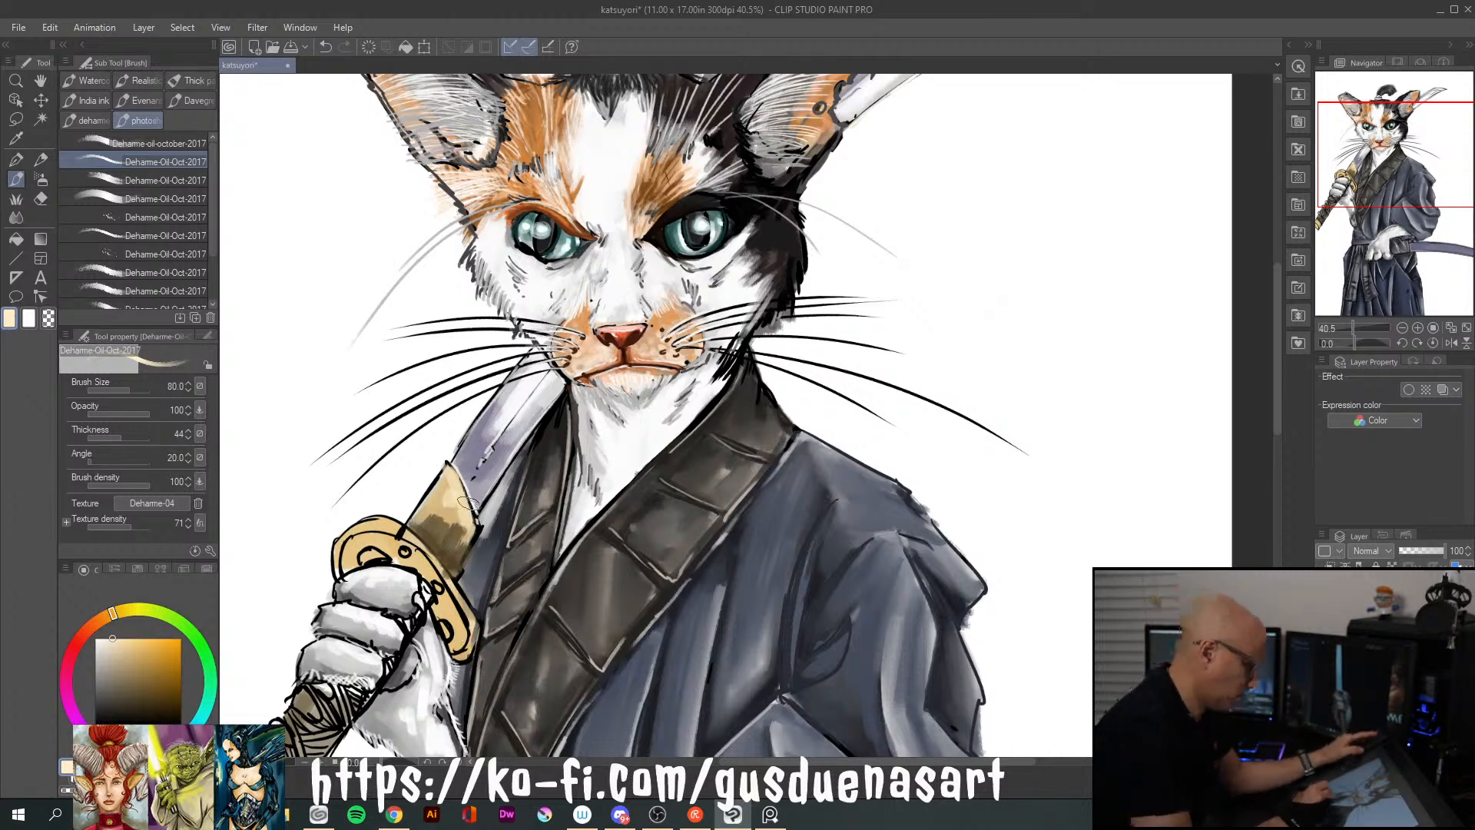
Reduce the brush to size 30 and paint near-white highlights along the edges of the blade collar
key(bracketleft)
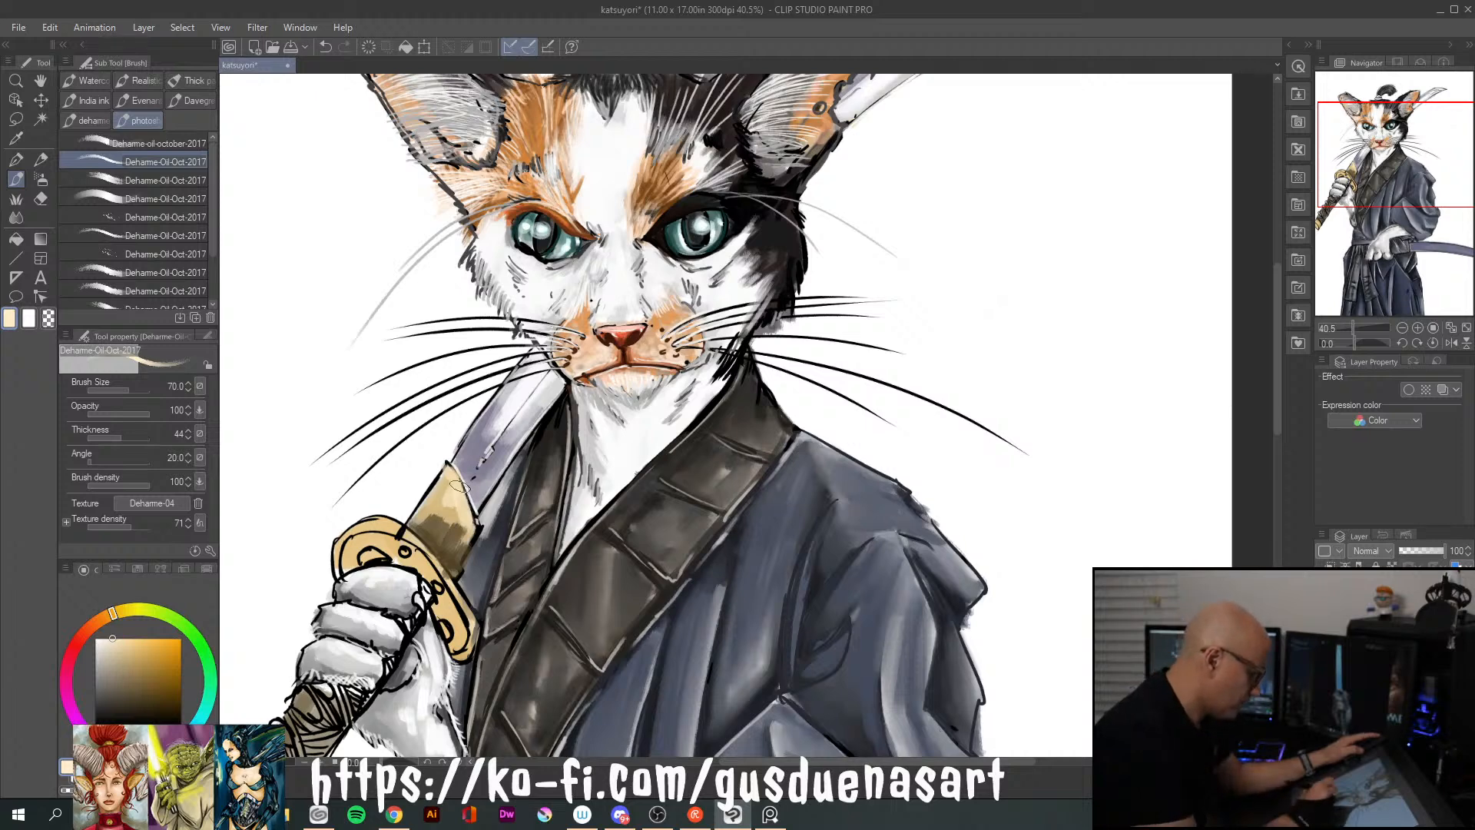
key(bracketright)
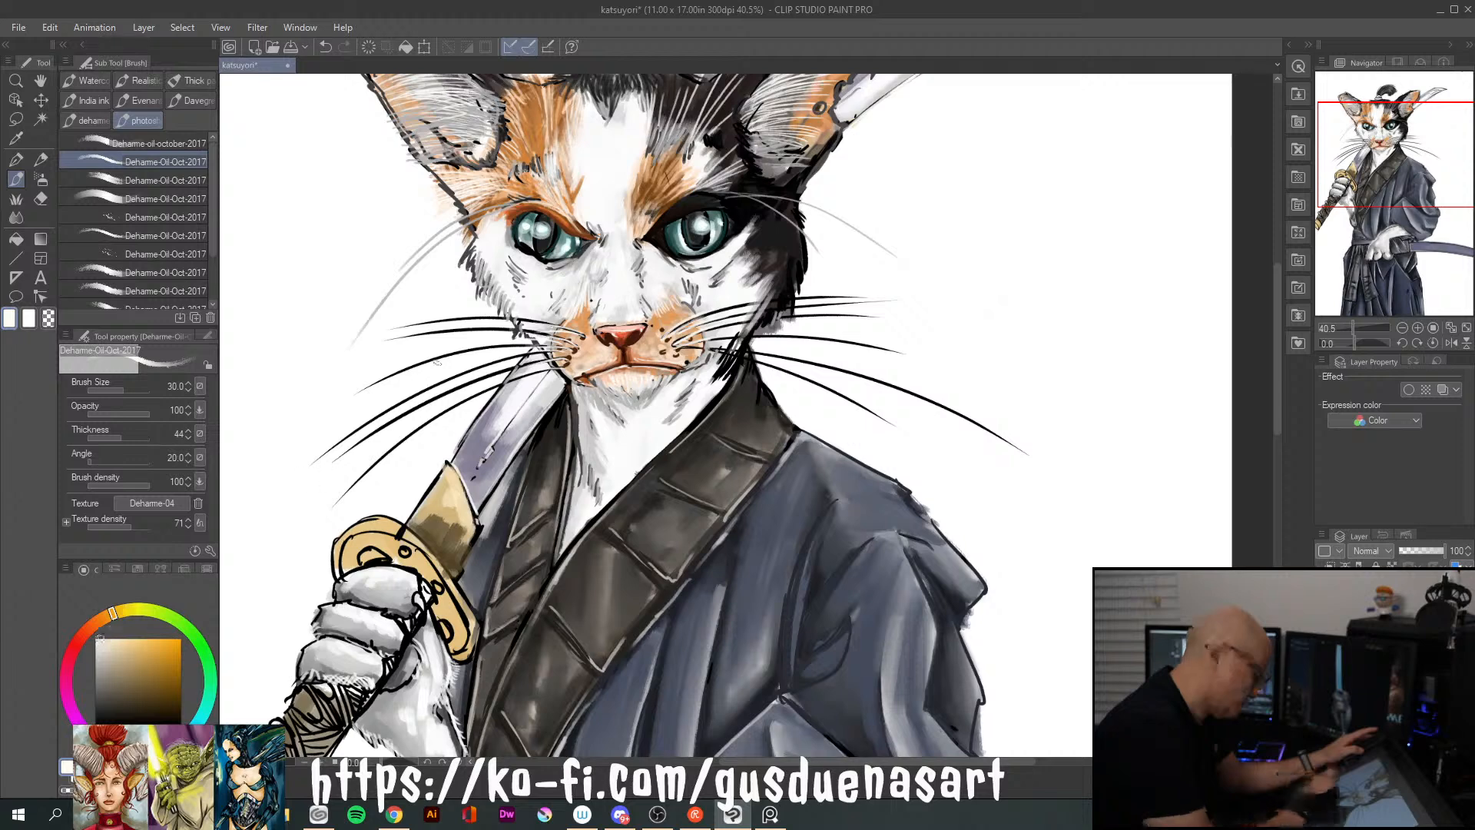
drag(480, 527, 457, 574)
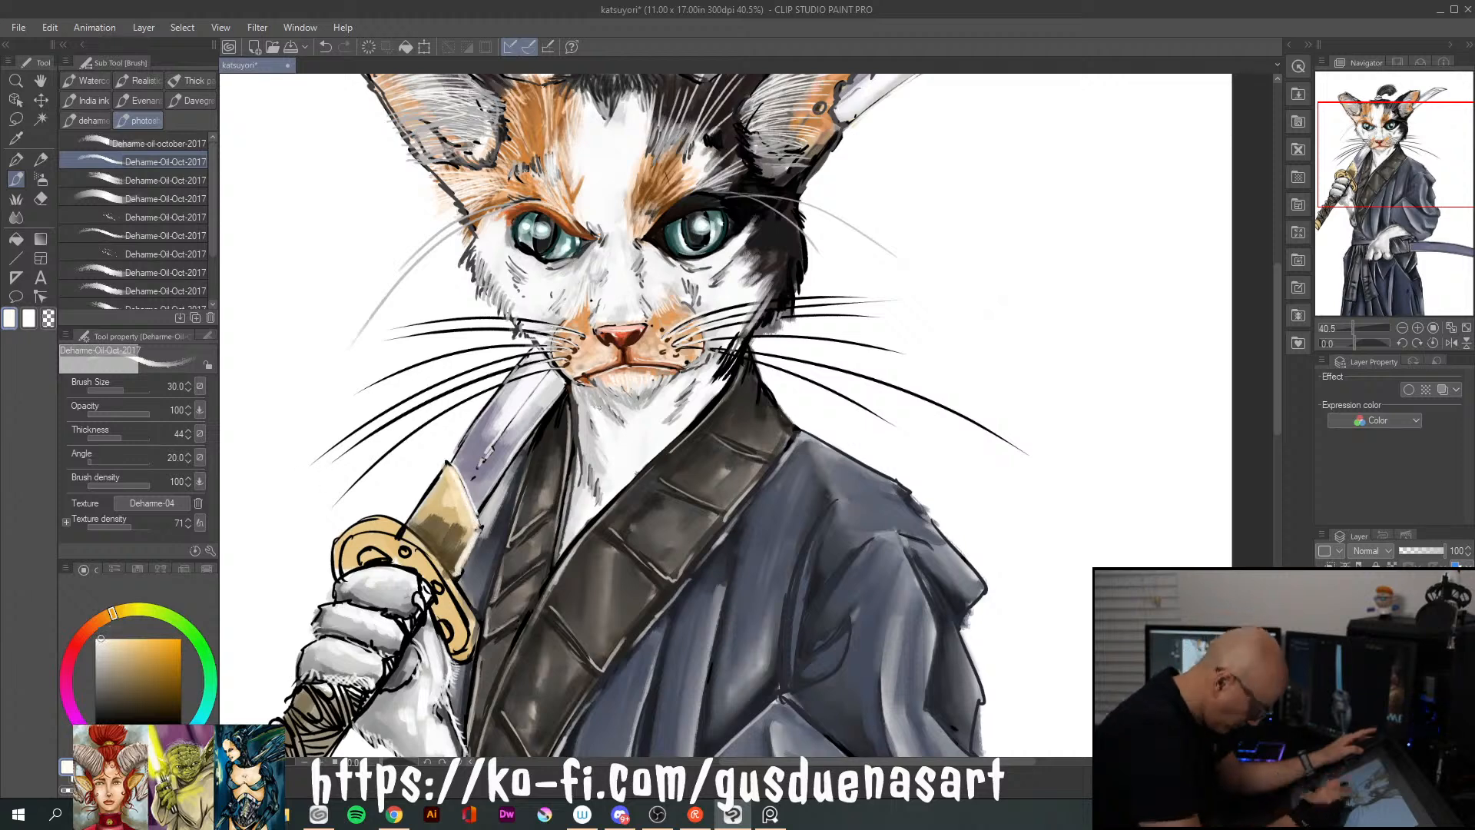
drag(410, 528, 455, 574)
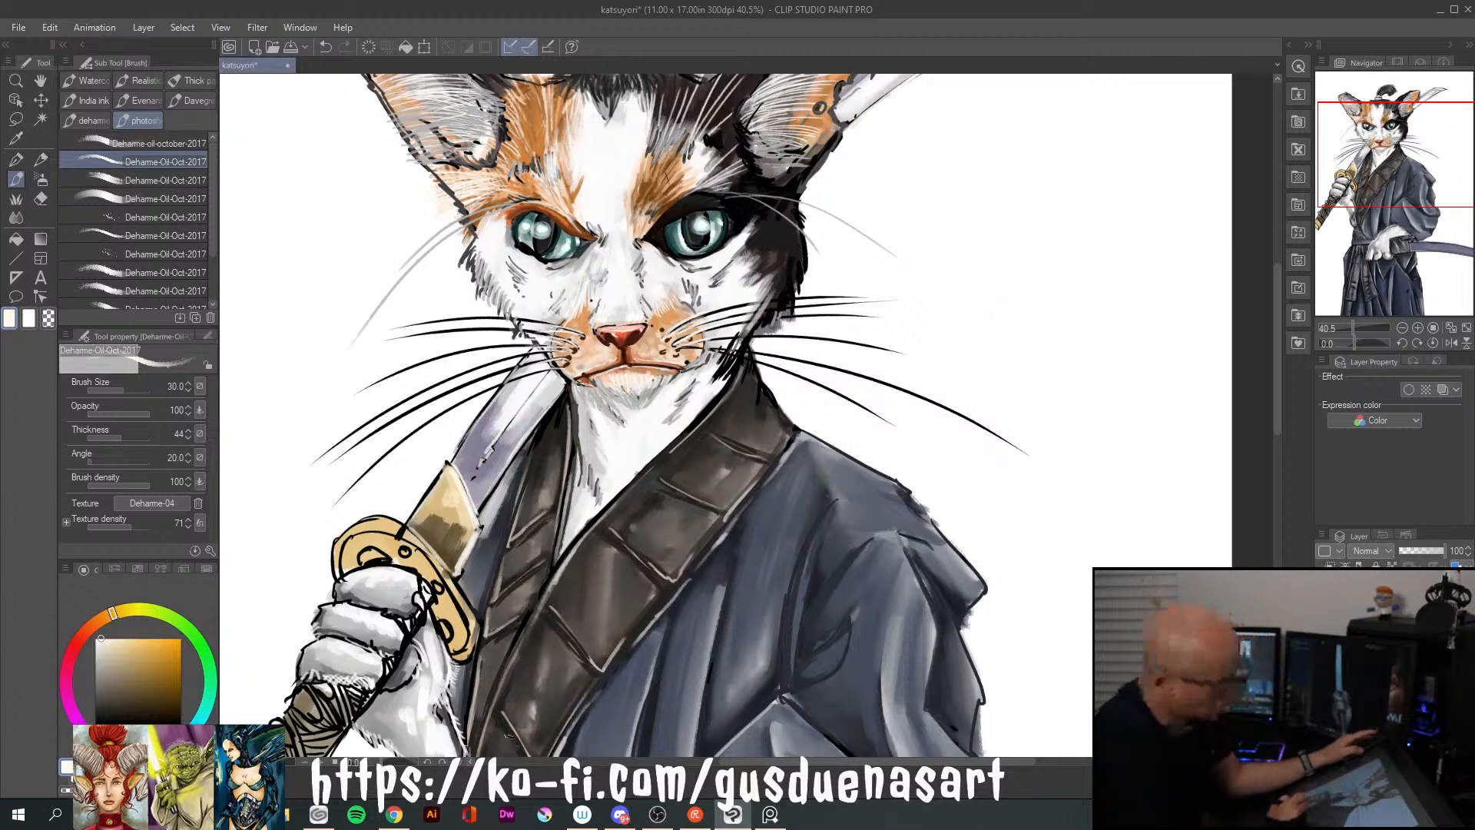
Smooth the gold and brown tones of the blade collar with the Blend tool at size 60
click(16, 216)
mouse_move(426, 507)
mouse_down()
mouse_move(445, 534)
mouse_move(461, 521)
mouse_move(447, 485)
mouse_move(429, 513)
mouse_move(453, 557)
mouse_up()
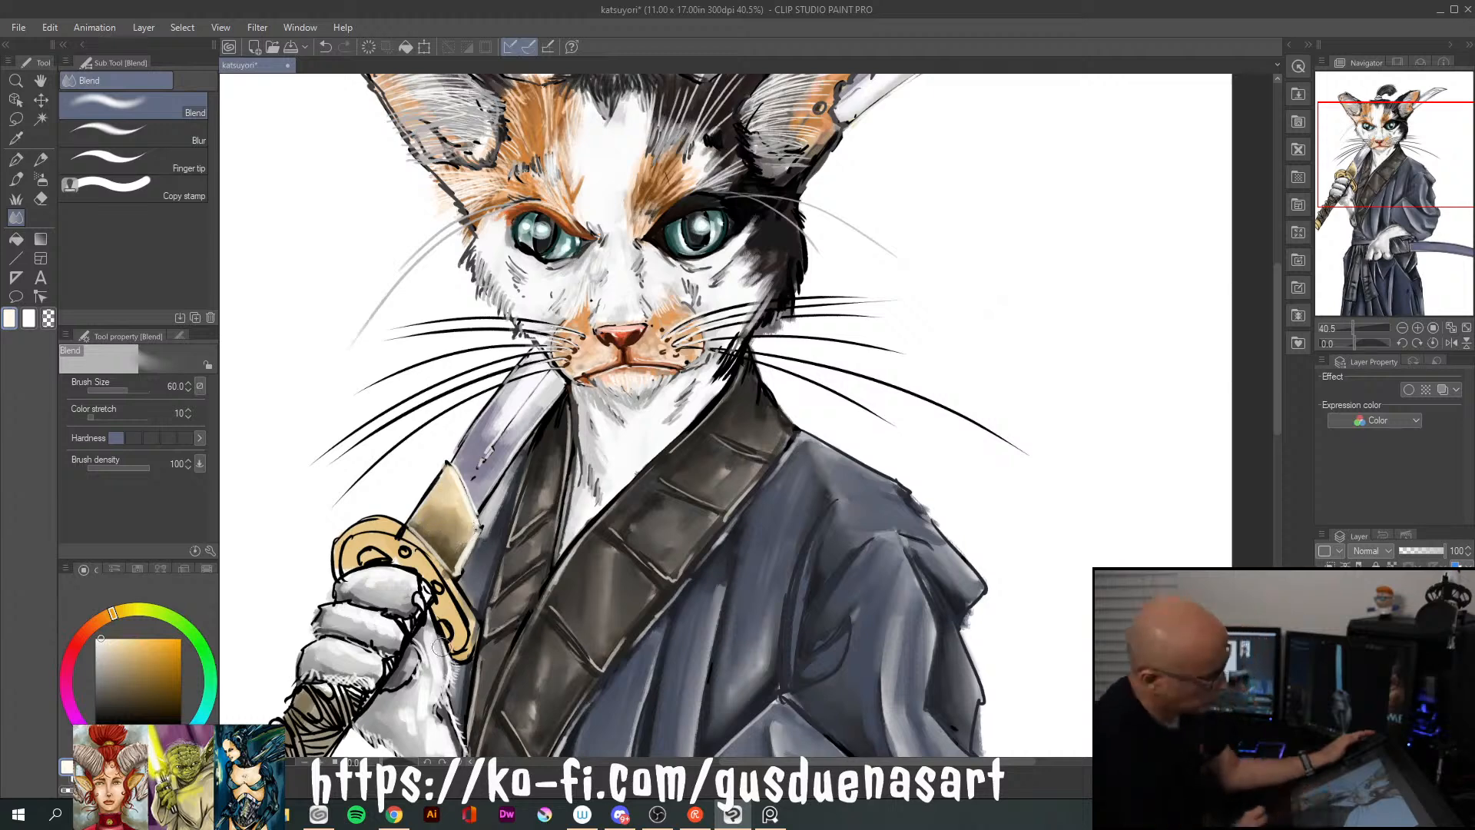
drag(446, 475, 429, 507)
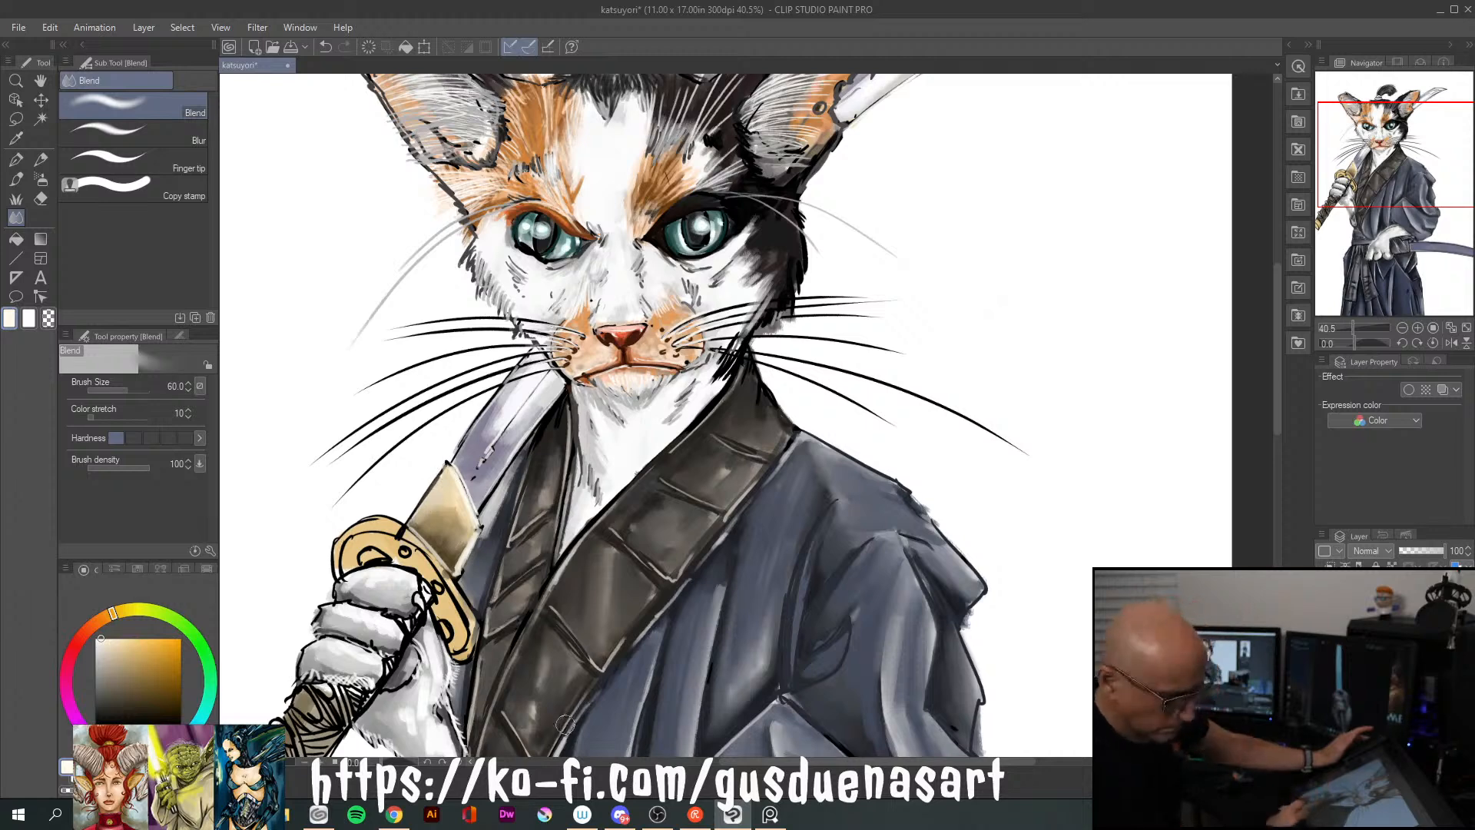
mouse_move(1277, 434)
mouse_down()
mouse_move(1268, 495)
mouse_move(1275, 423)
mouse_move(1272, 453)
mouse_up()
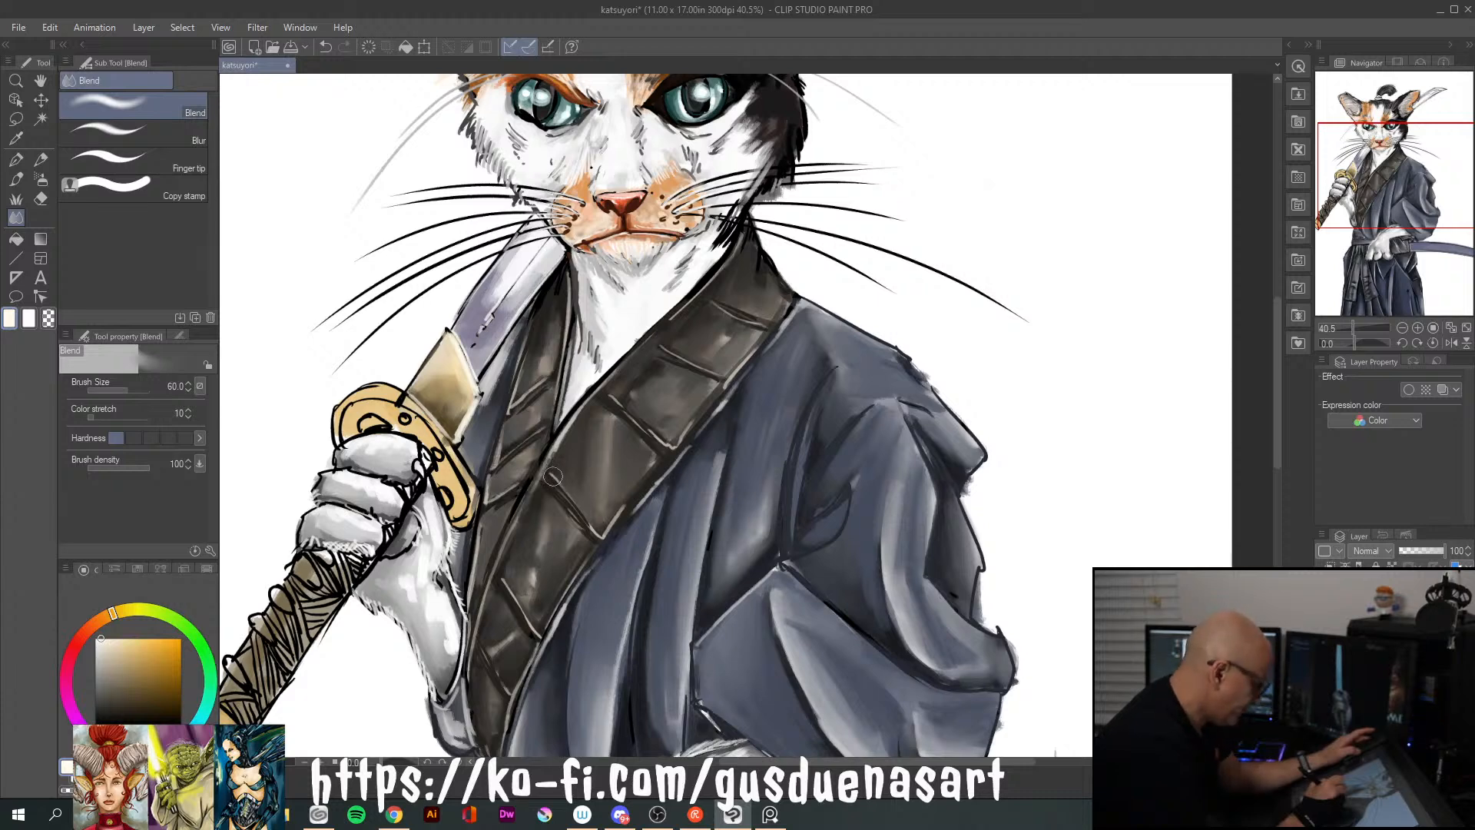
Paint the katana handle's wrapping below the paw and between the fingers in dark brown with the oil brush at size 30
click(142, 677)
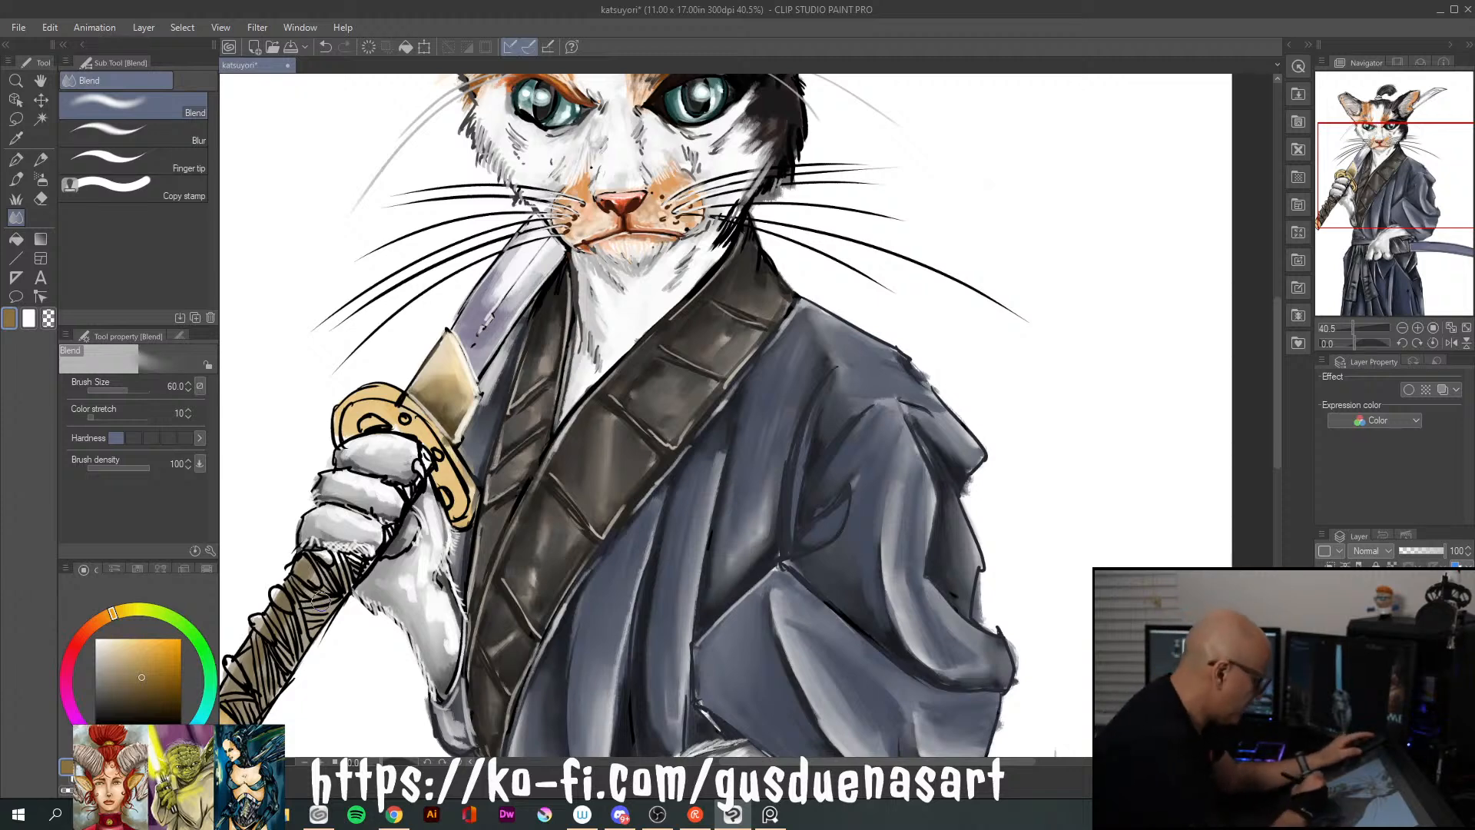
scroll(323, 599, up, 5)
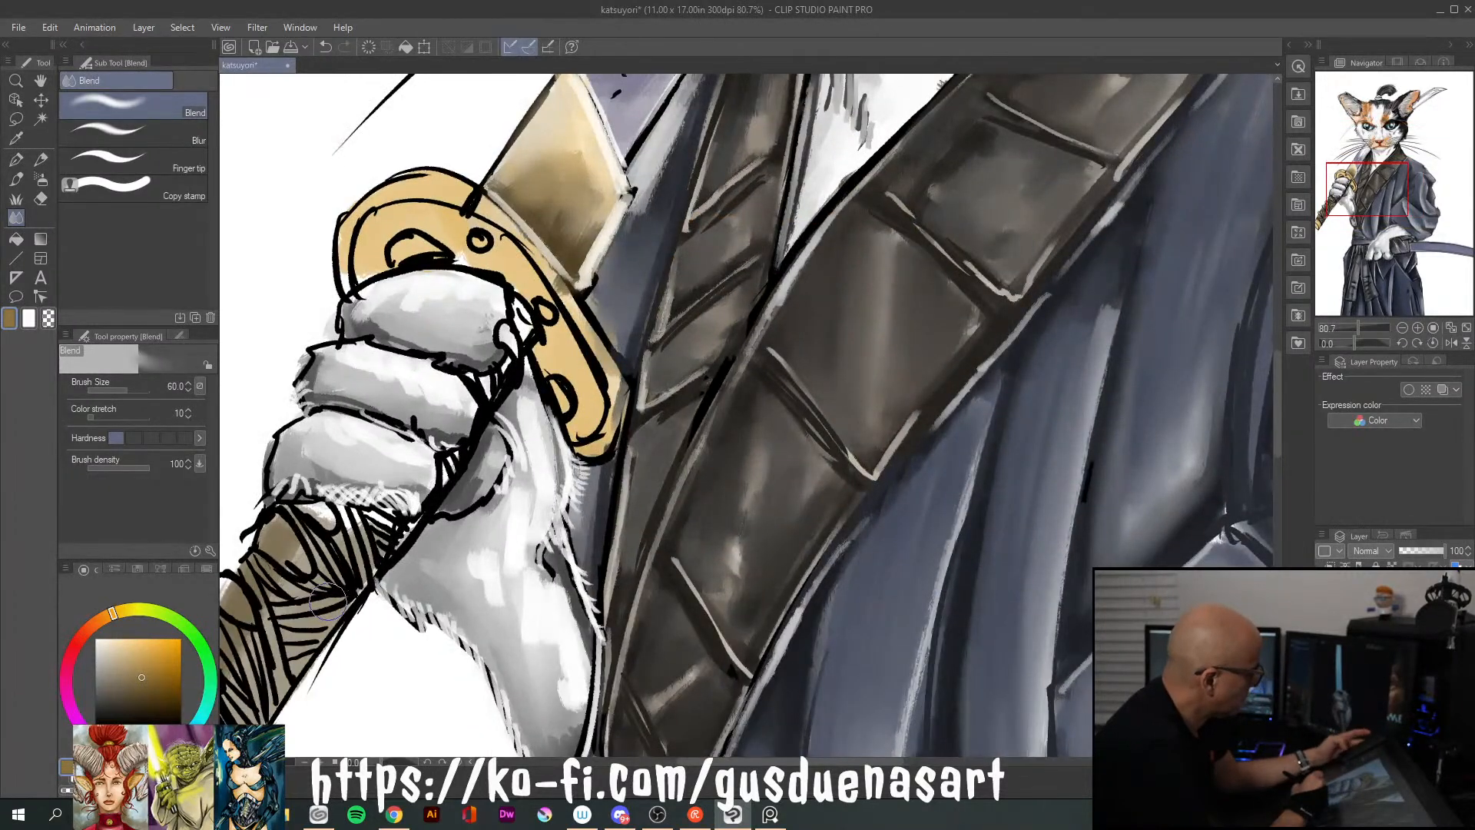
drag(331, 598, 649, 365)
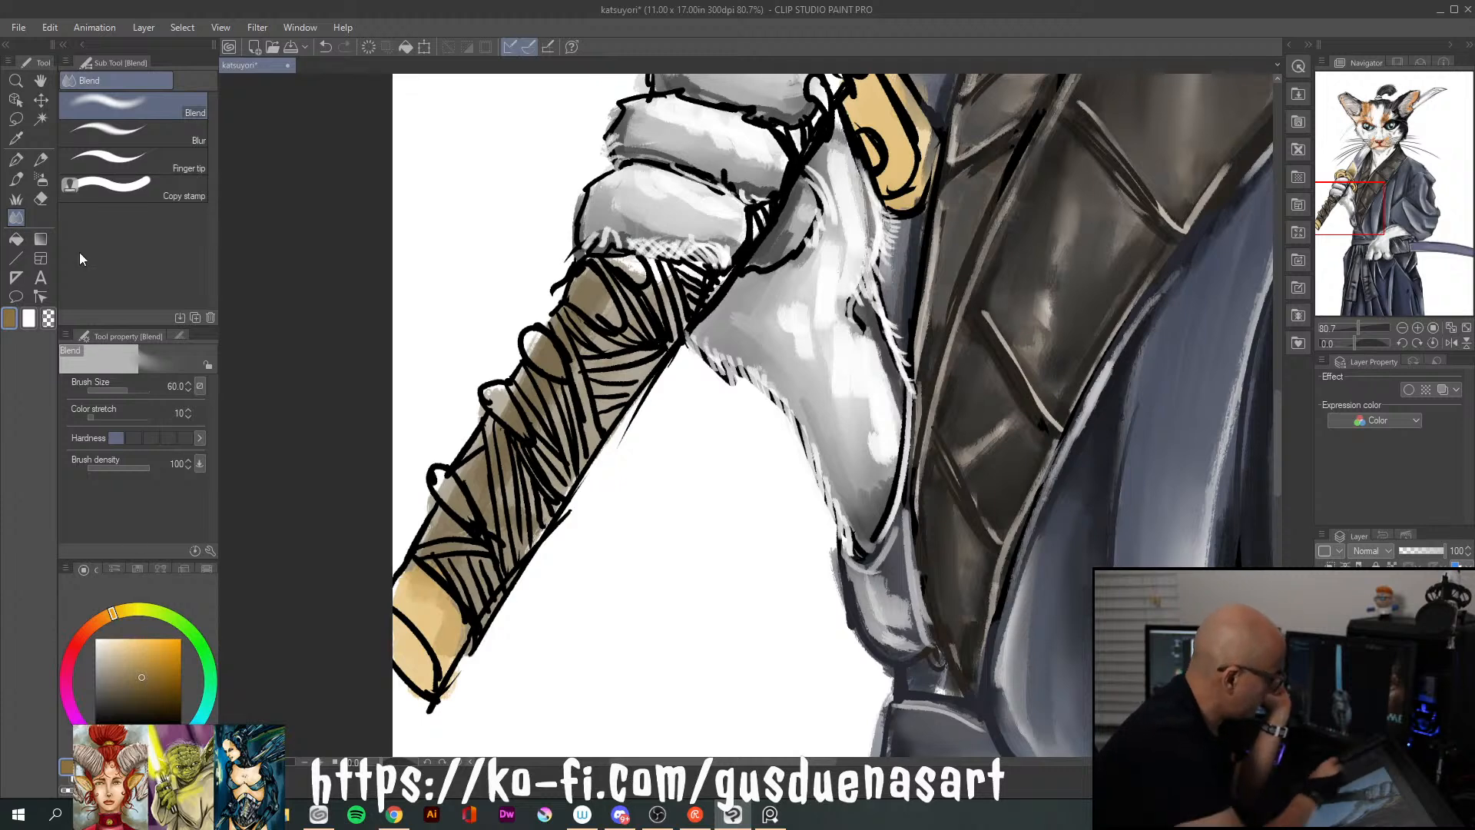
key(b)
click(162, 689)
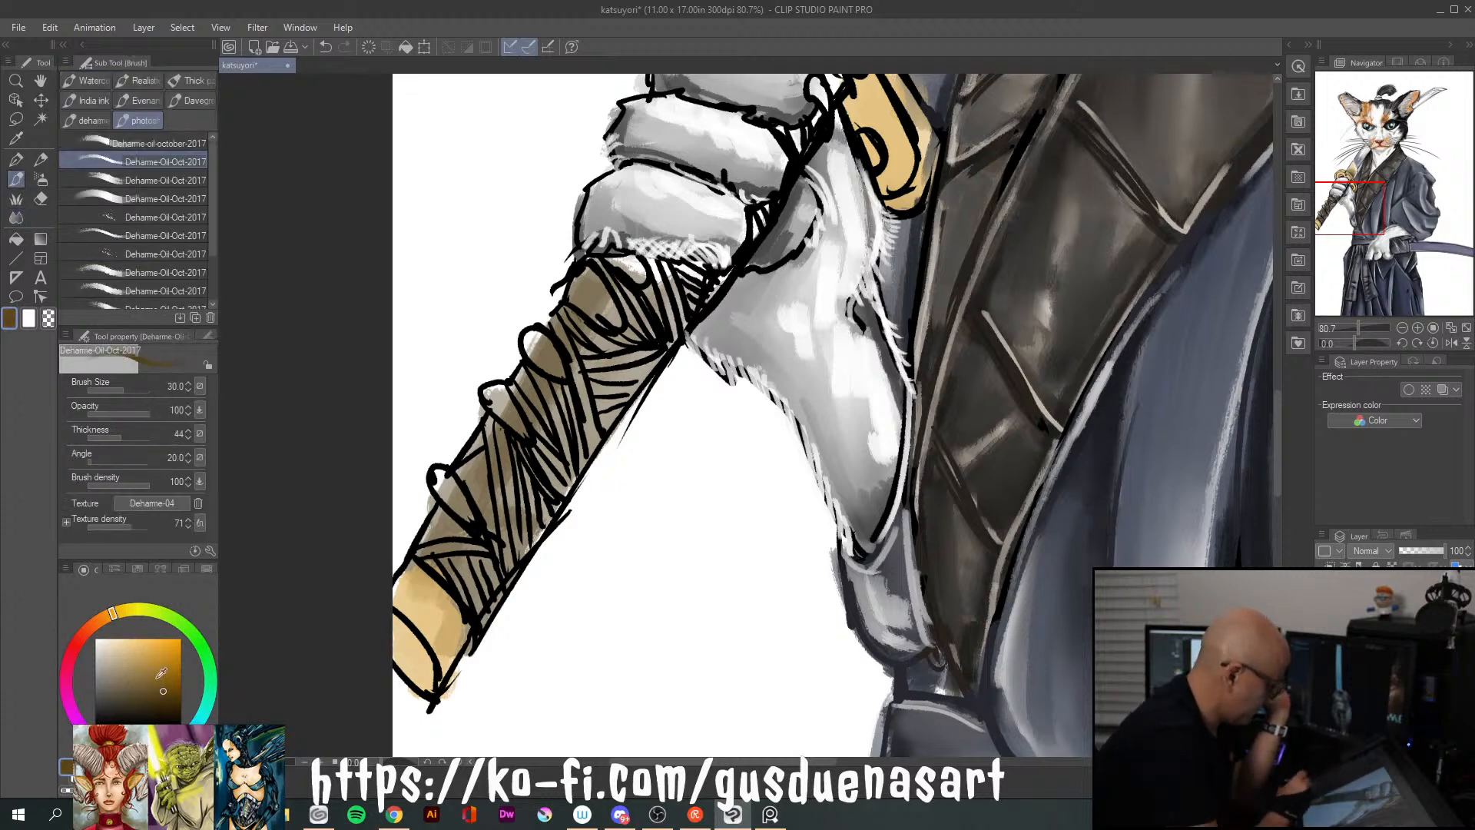
mouse_move(702, 285)
mouse_down()
mouse_move(640, 371)
mouse_move(677, 329)
mouse_up()
mouse_move(660, 277)
mouse_down()
mouse_move(659, 307)
mouse_move(680, 296)
mouse_up()
drag(641, 369, 607, 426)
drag(651, 311, 603, 423)
drag(599, 419, 588, 454)
drag(618, 370, 585, 426)
drag(603, 361, 553, 492)
mouse_move(572, 438)
mouse_down()
mouse_move(522, 503)
mouse_move(546, 493)
mouse_up()
drag(524, 522, 492, 583)
drag(516, 491, 496, 538)
mouse_move(505, 561)
mouse_down()
mouse_move(510, 506)
mouse_move(504, 557)
mouse_move(461, 608)
mouse_up()
drag(455, 562, 473, 594)
mouse_move(444, 508)
mouse_down()
mouse_move(419, 553)
mouse_move(426, 538)
mouse_up()
mouse_move(485, 434)
mouse_down()
mouse_move(464, 470)
mouse_move(481, 449)
mouse_move(506, 462)
mouse_up()
mouse_move(516, 389)
mouse_down()
mouse_move(532, 428)
mouse_move(529, 373)
mouse_move(547, 398)
mouse_move(568, 318)
mouse_up()
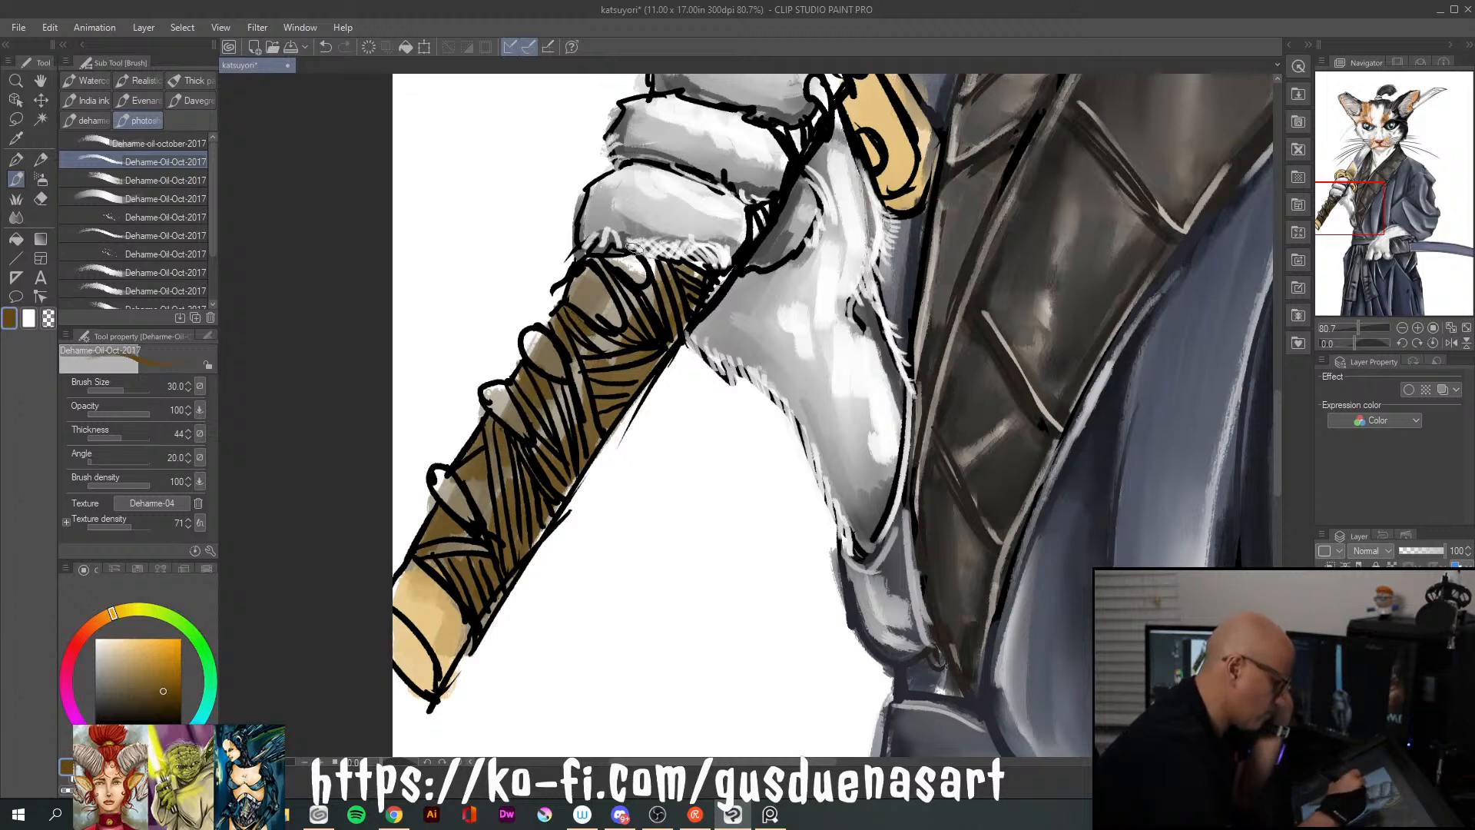
mouse_move(601, 264)
mouse_down()
mouse_move(699, 251)
mouse_move(639, 271)
mouse_up()
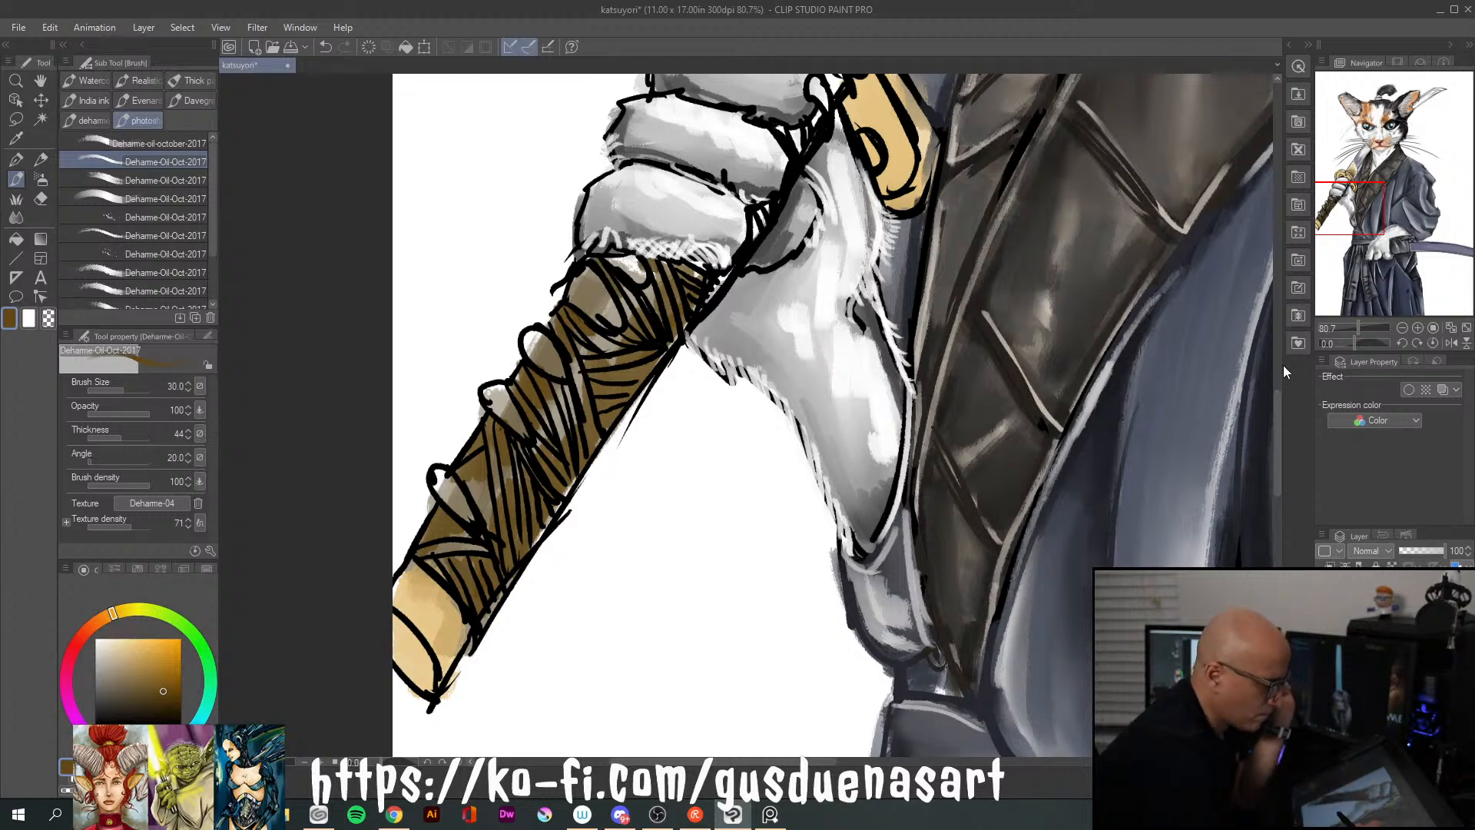
drag(1279, 399, 1279, 352)
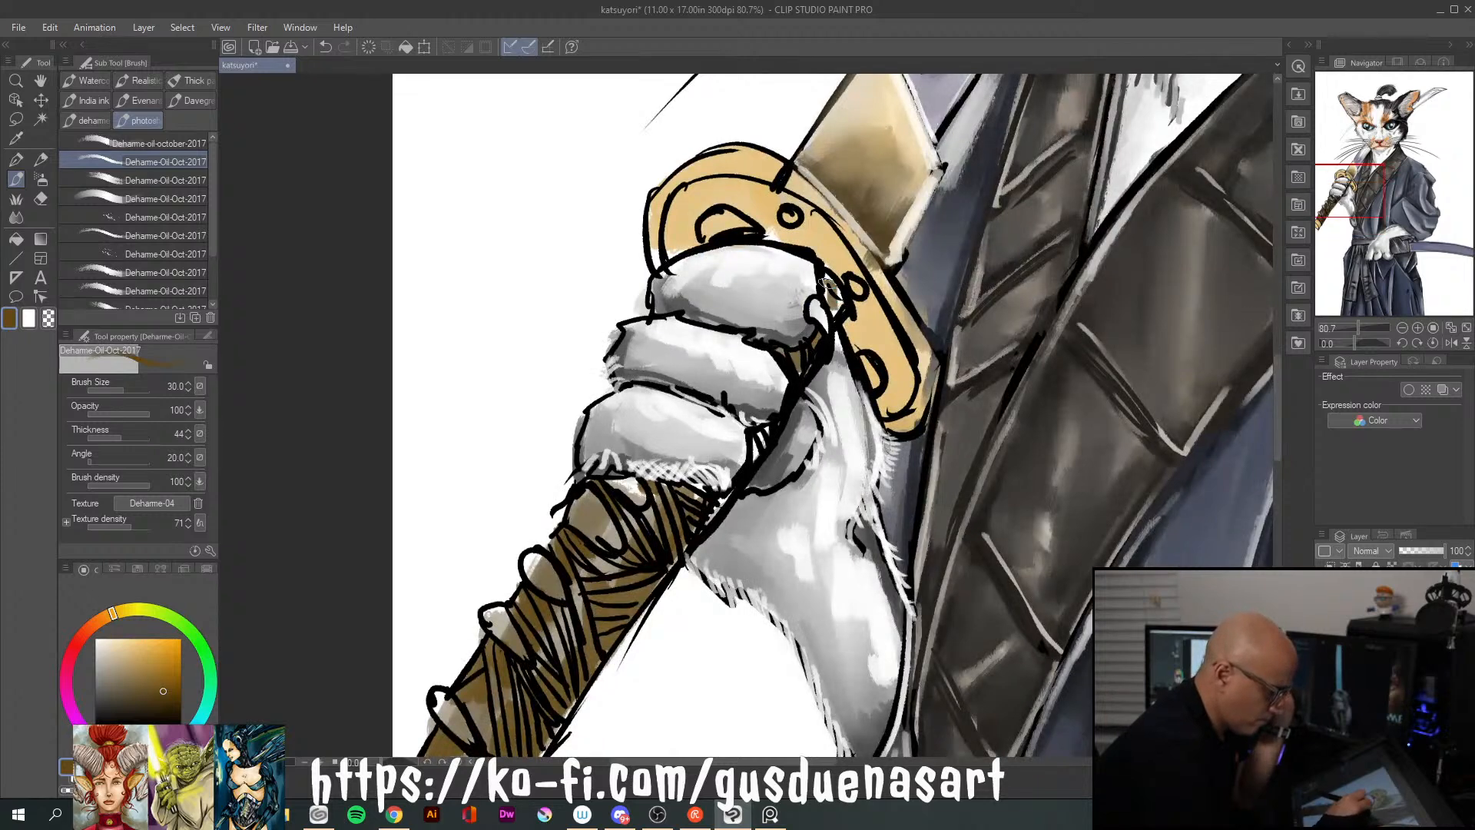
drag(1275, 430, 1272, 473)
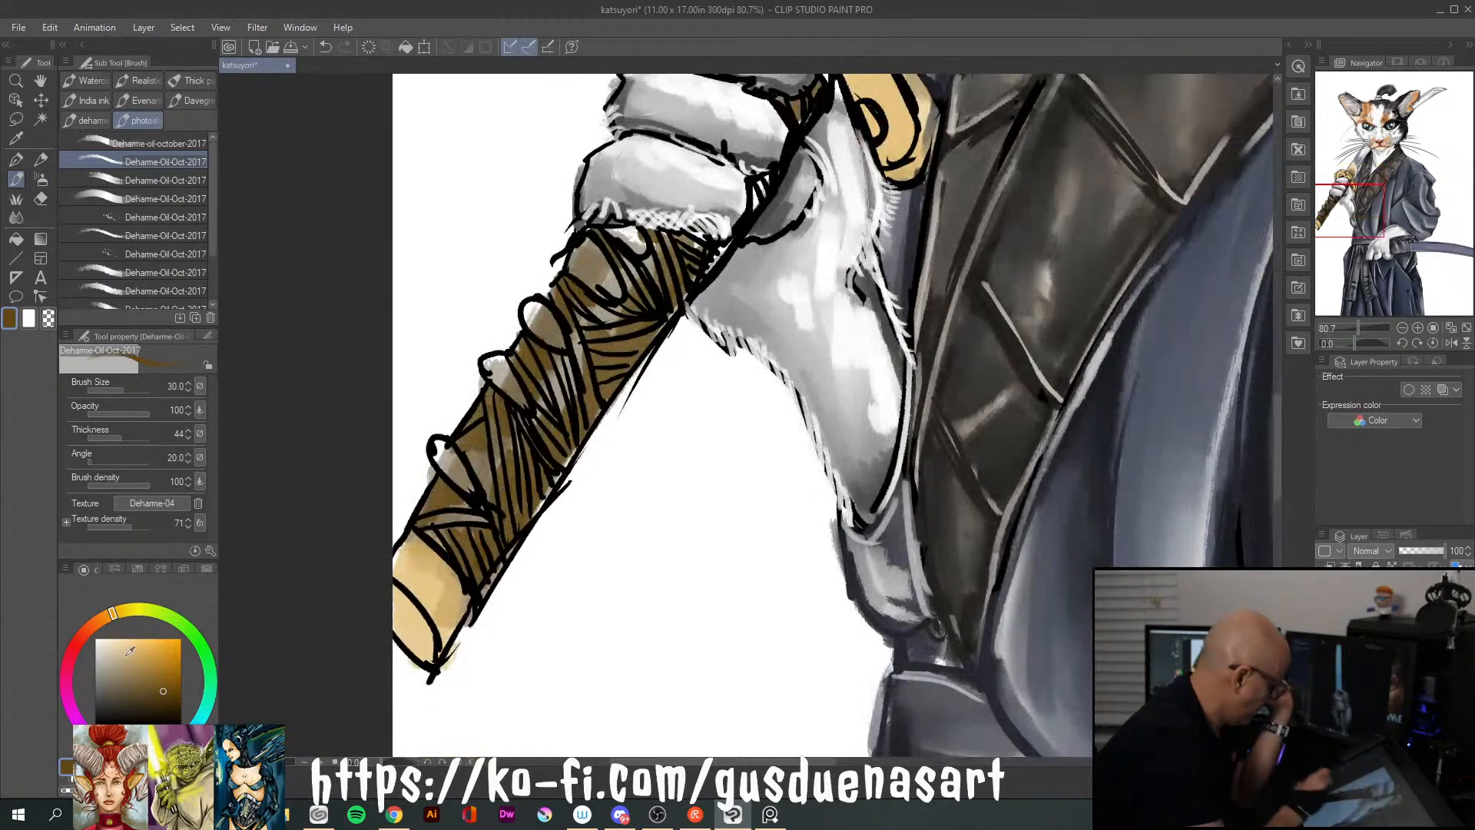
Paint golden ochre over the handle wrapping and add light cream-gold highlights along its strands
drag(164, 688, 171, 669)
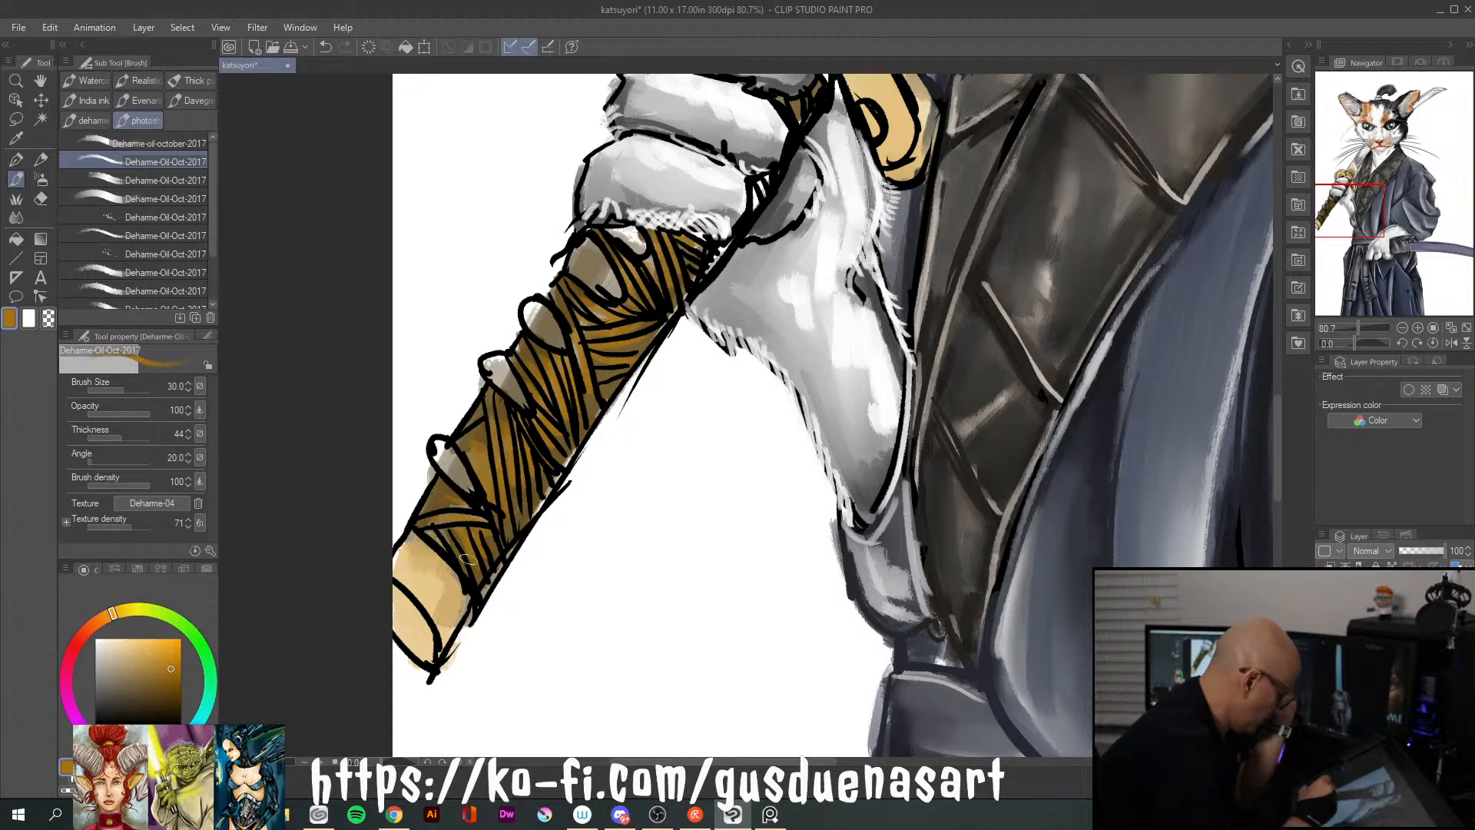
drag(147, 637, 127, 638)
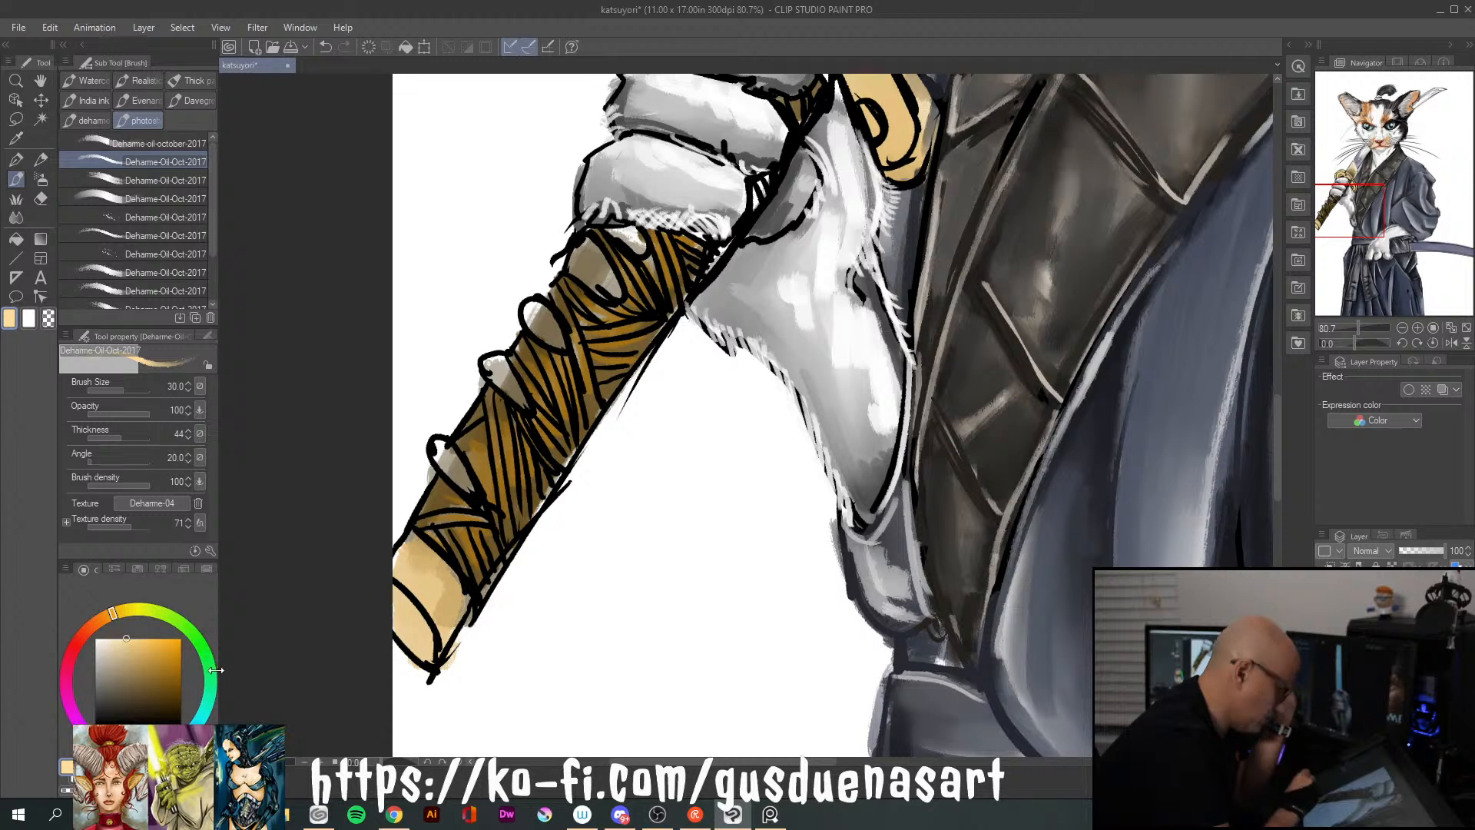
drag(440, 519, 495, 524)
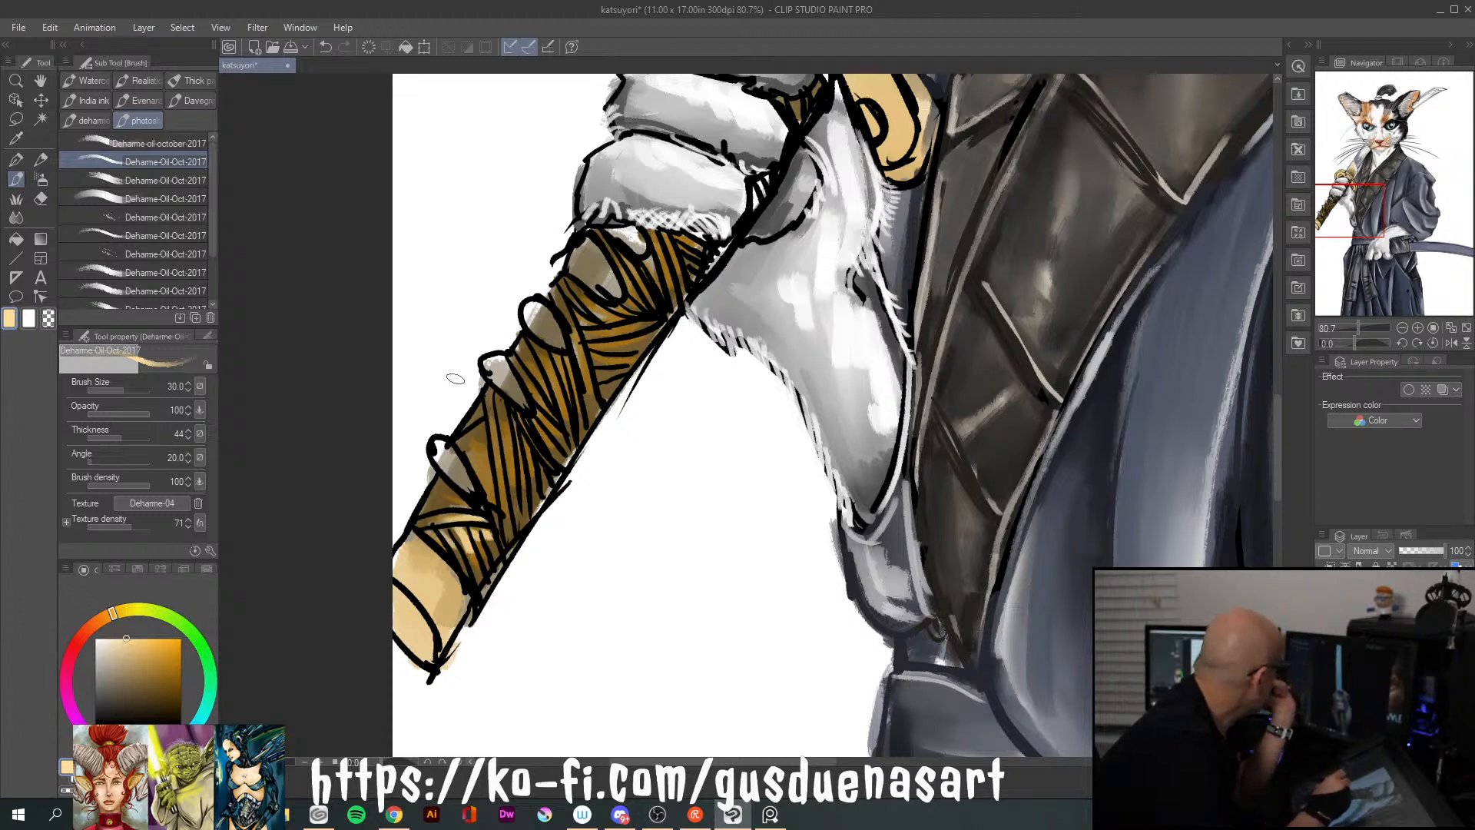
mouse_move(487, 466)
mouse_down()
mouse_move(490, 497)
mouse_move(493, 427)
mouse_move(506, 522)
mouse_up()
drag(503, 429, 517, 449)
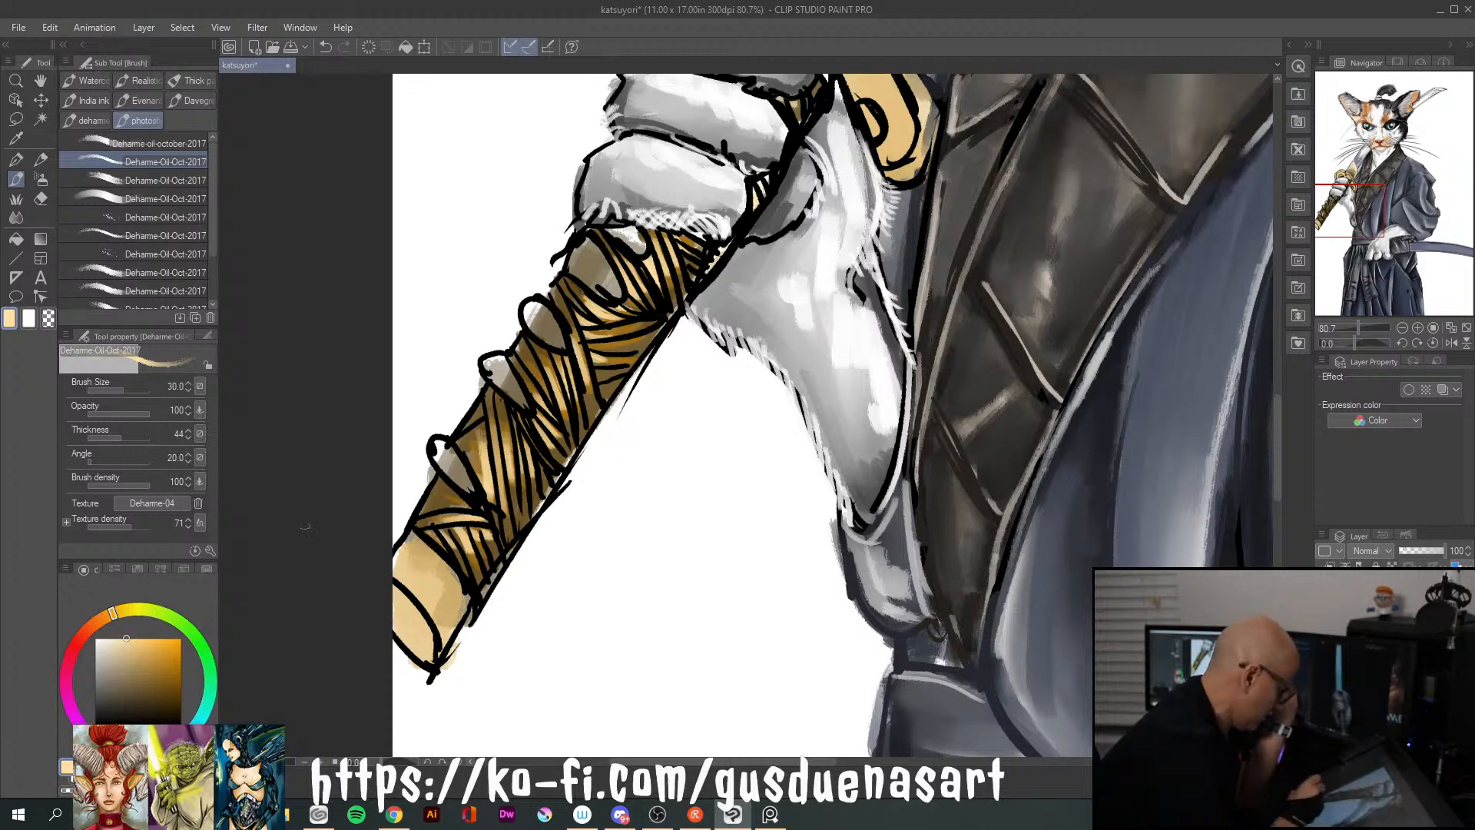
Shade the edges and strand gaps of the handle wrapping in very dark brown
click(178, 704)
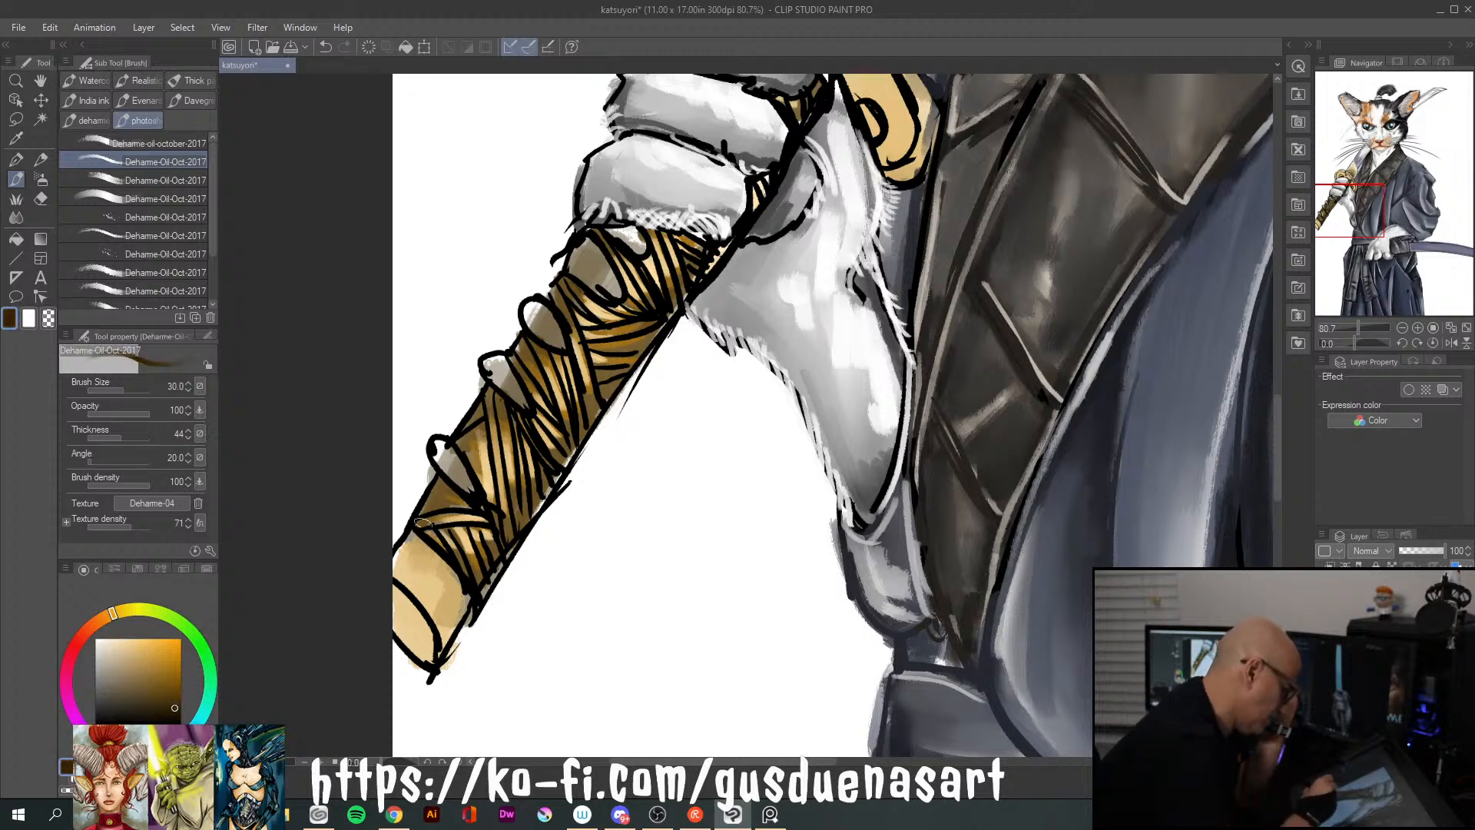
mouse_move(420, 515)
mouse_down()
mouse_move(446, 486)
mouse_move(469, 497)
mouse_up()
mouse_move(480, 594)
mouse_down()
mouse_move(467, 566)
mouse_move(540, 483)
mouse_up()
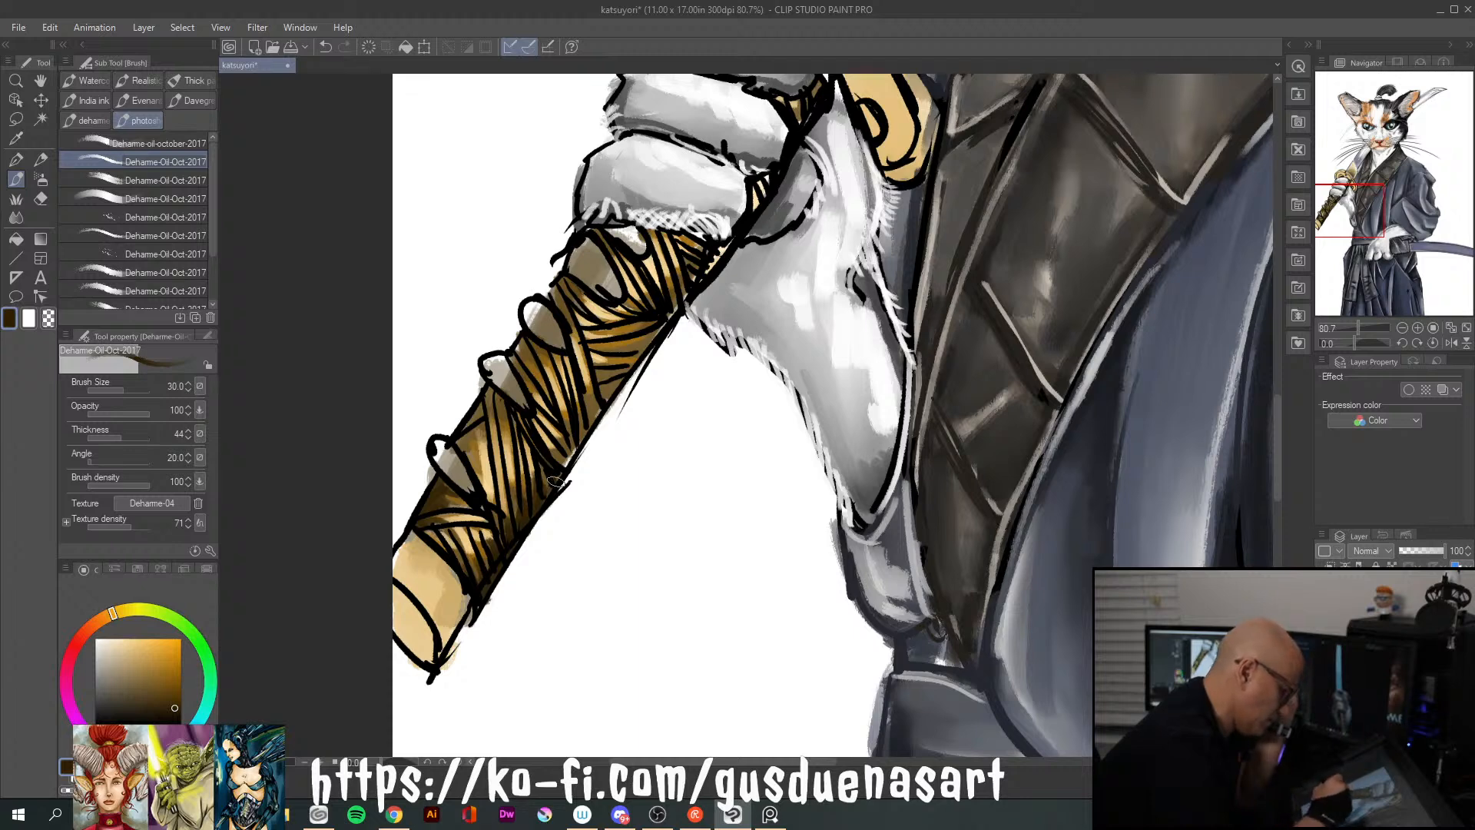
drag(573, 451, 559, 403)
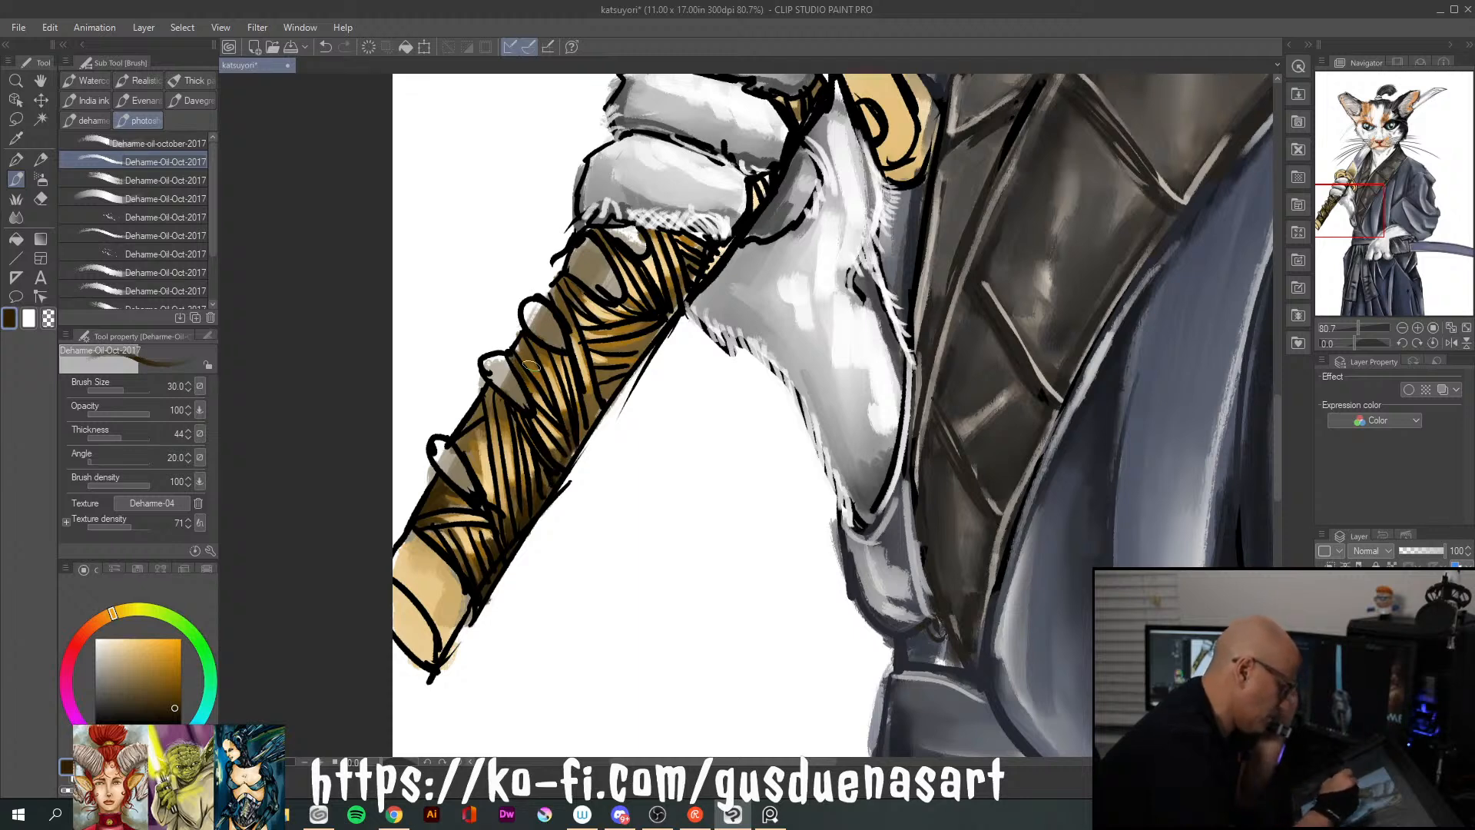
mouse_move(527, 350)
mouse_down()
mouse_move(539, 379)
mouse_move(526, 334)
mouse_move(550, 373)
mouse_move(499, 363)
mouse_move(500, 452)
mouse_up()
drag(490, 389, 491, 432)
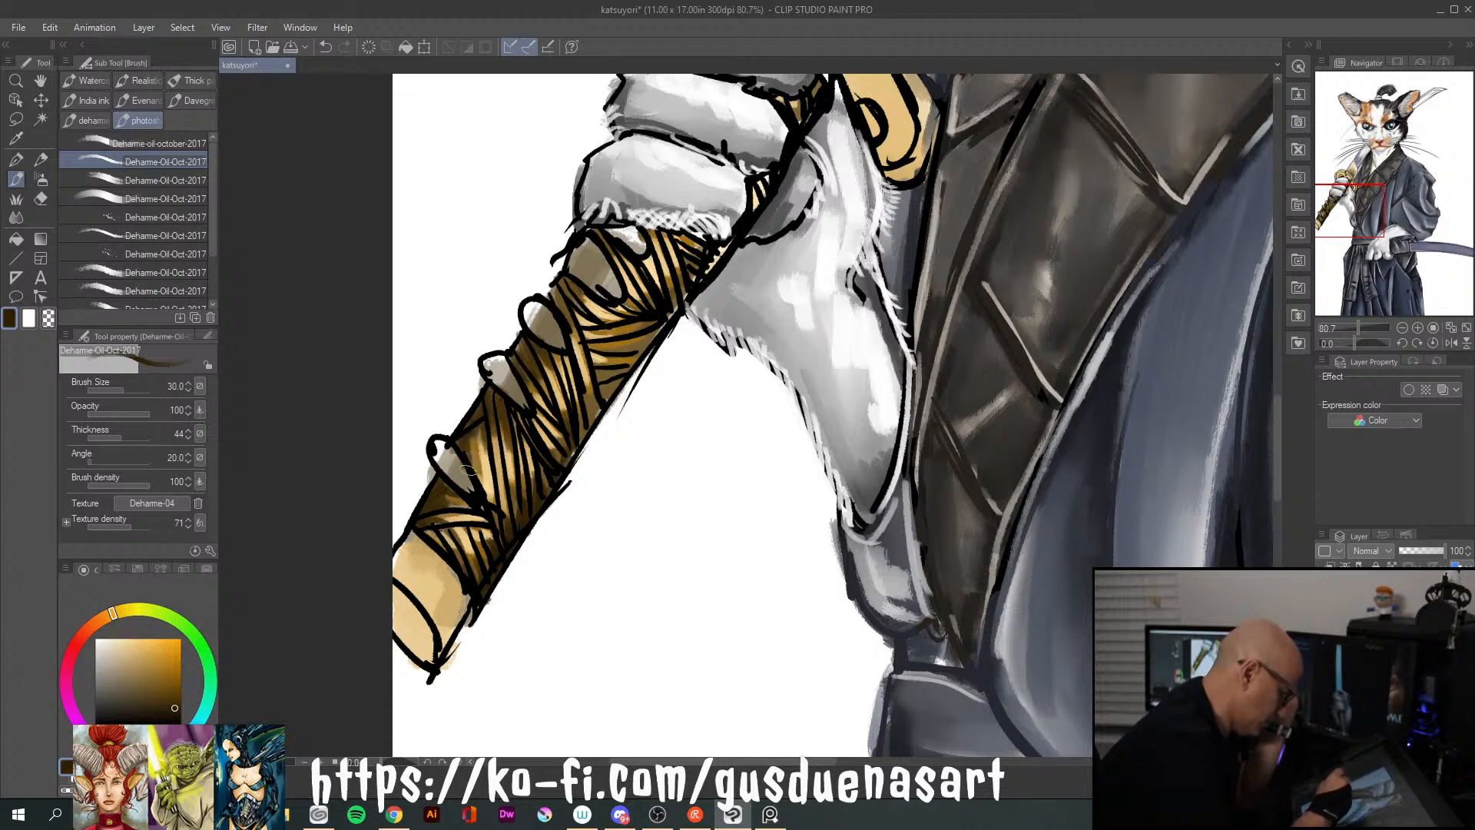
drag(557, 292, 574, 333)
mouse_move(566, 276)
mouse_down()
mouse_move(597, 294)
mouse_move(570, 307)
mouse_move(642, 248)
mouse_move(601, 343)
mouse_move(692, 299)
mouse_move(597, 342)
mouse_move(658, 315)
mouse_move(629, 365)
mouse_up()
drag(616, 390, 586, 428)
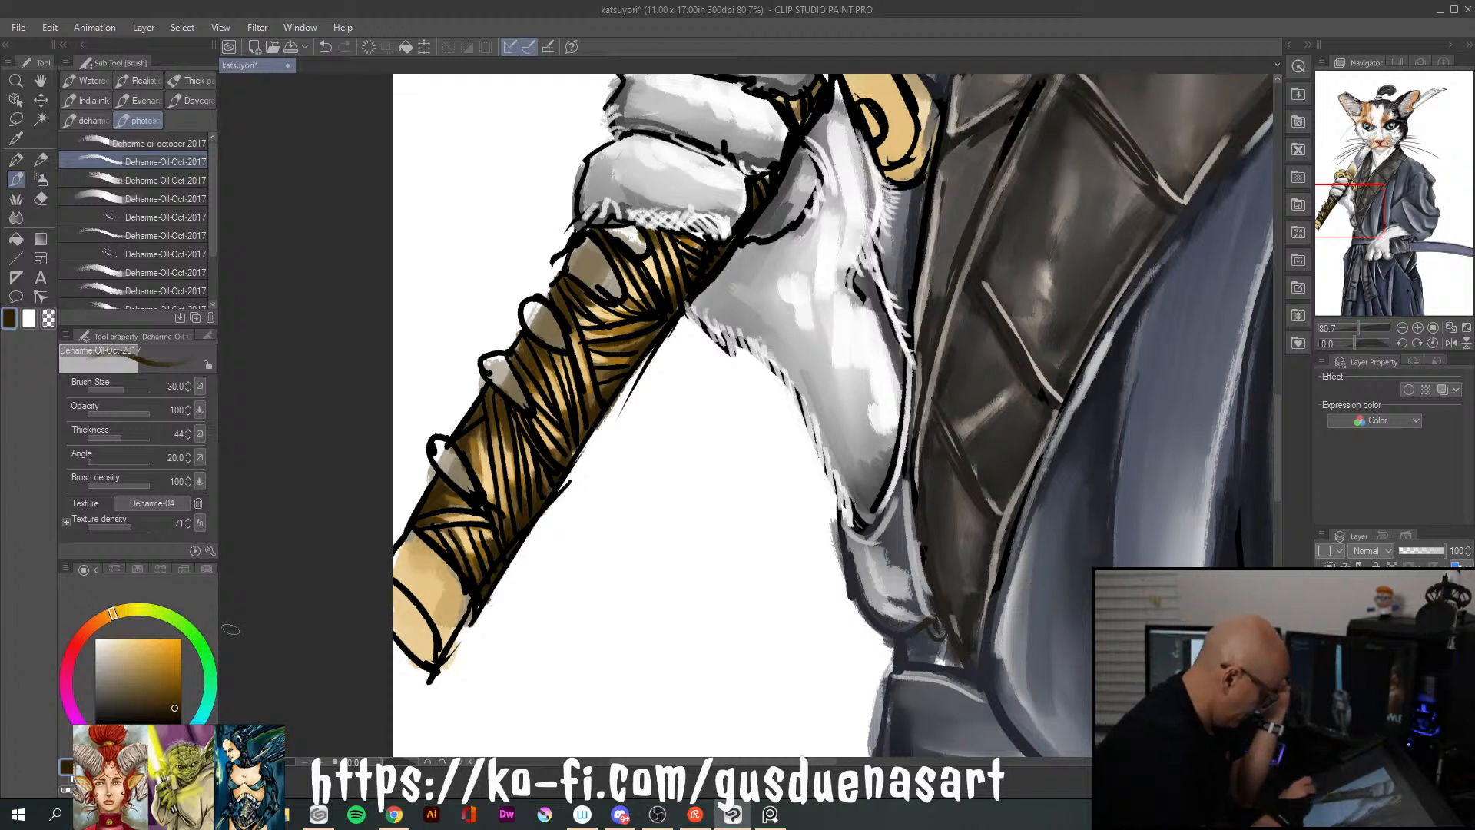
Deepen the shadows along both edges of the handle wrapping with a near-black brown
click(180, 716)
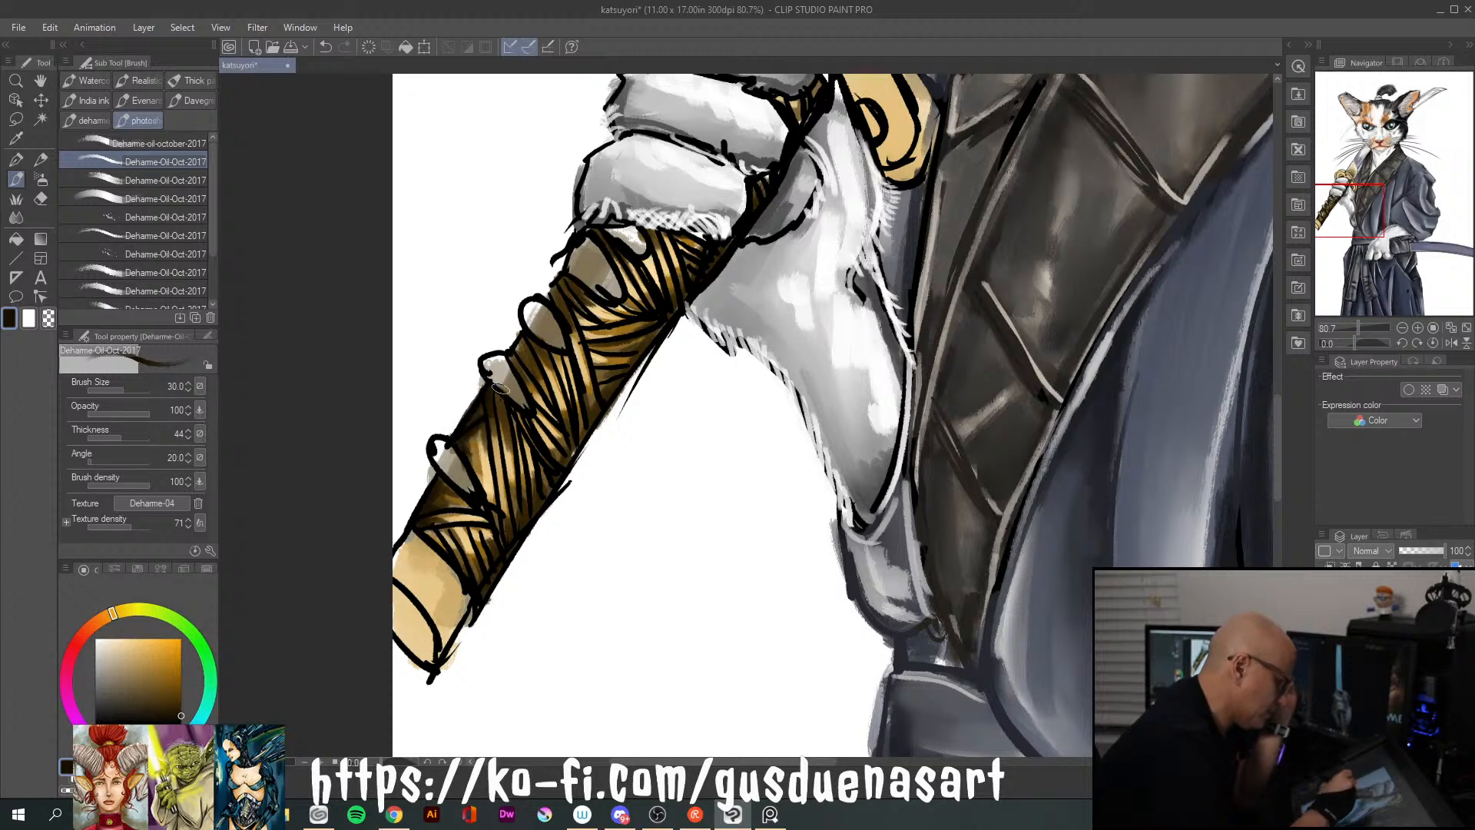
drag(526, 332, 530, 343)
drag(556, 289, 564, 306)
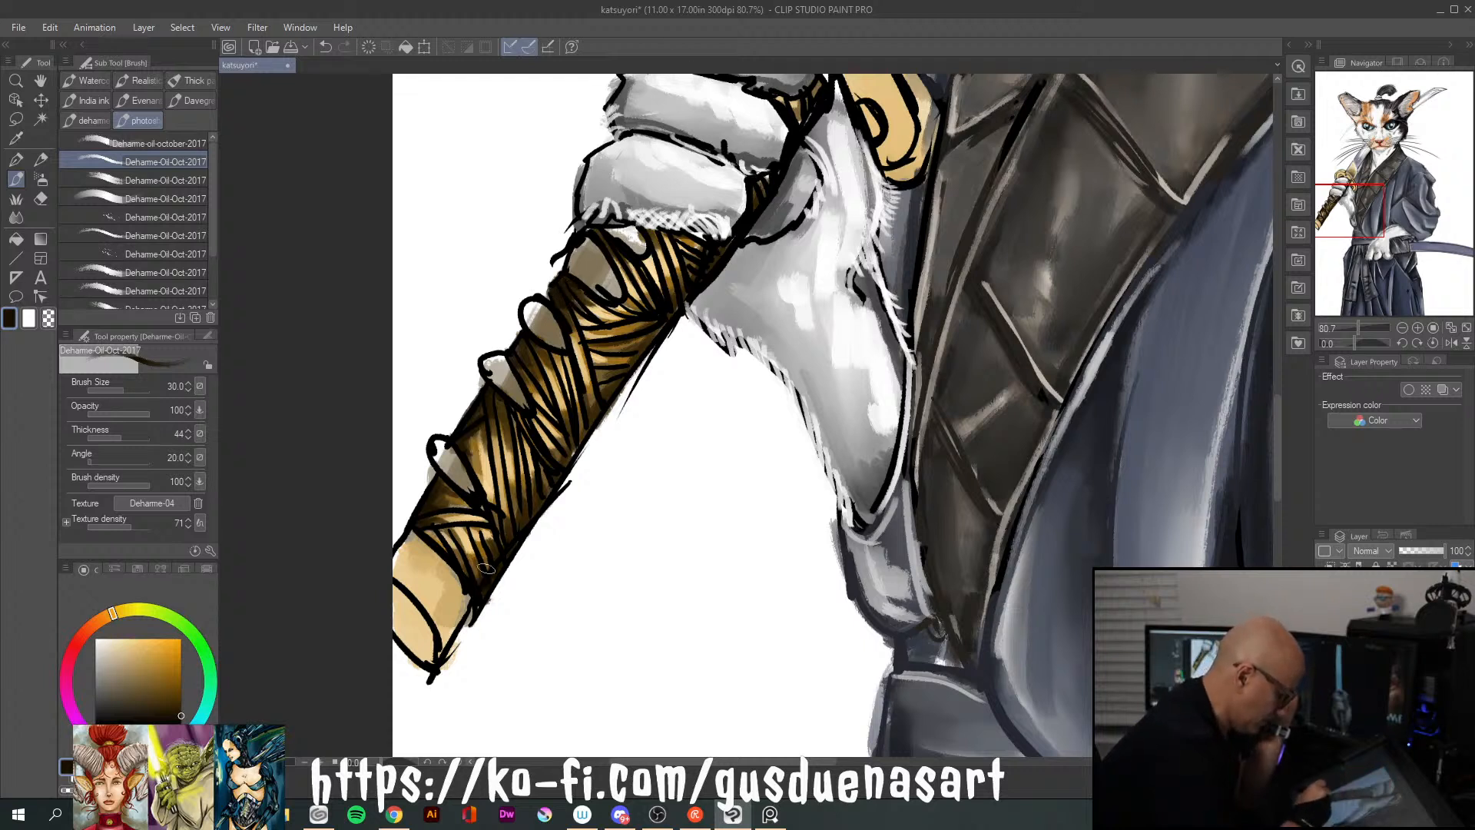
drag(525, 515, 554, 464)
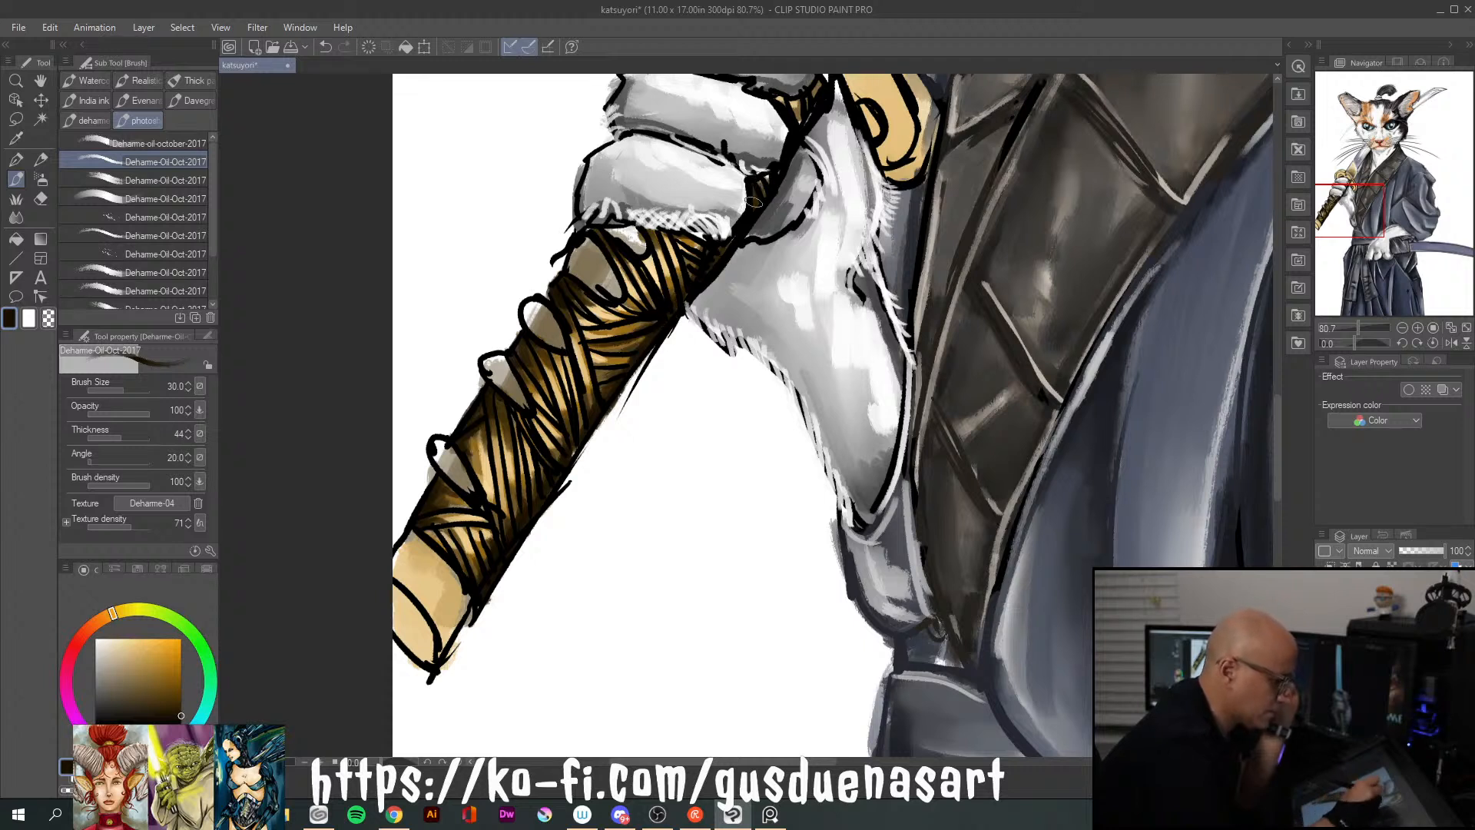
drag(541, 455, 560, 469)
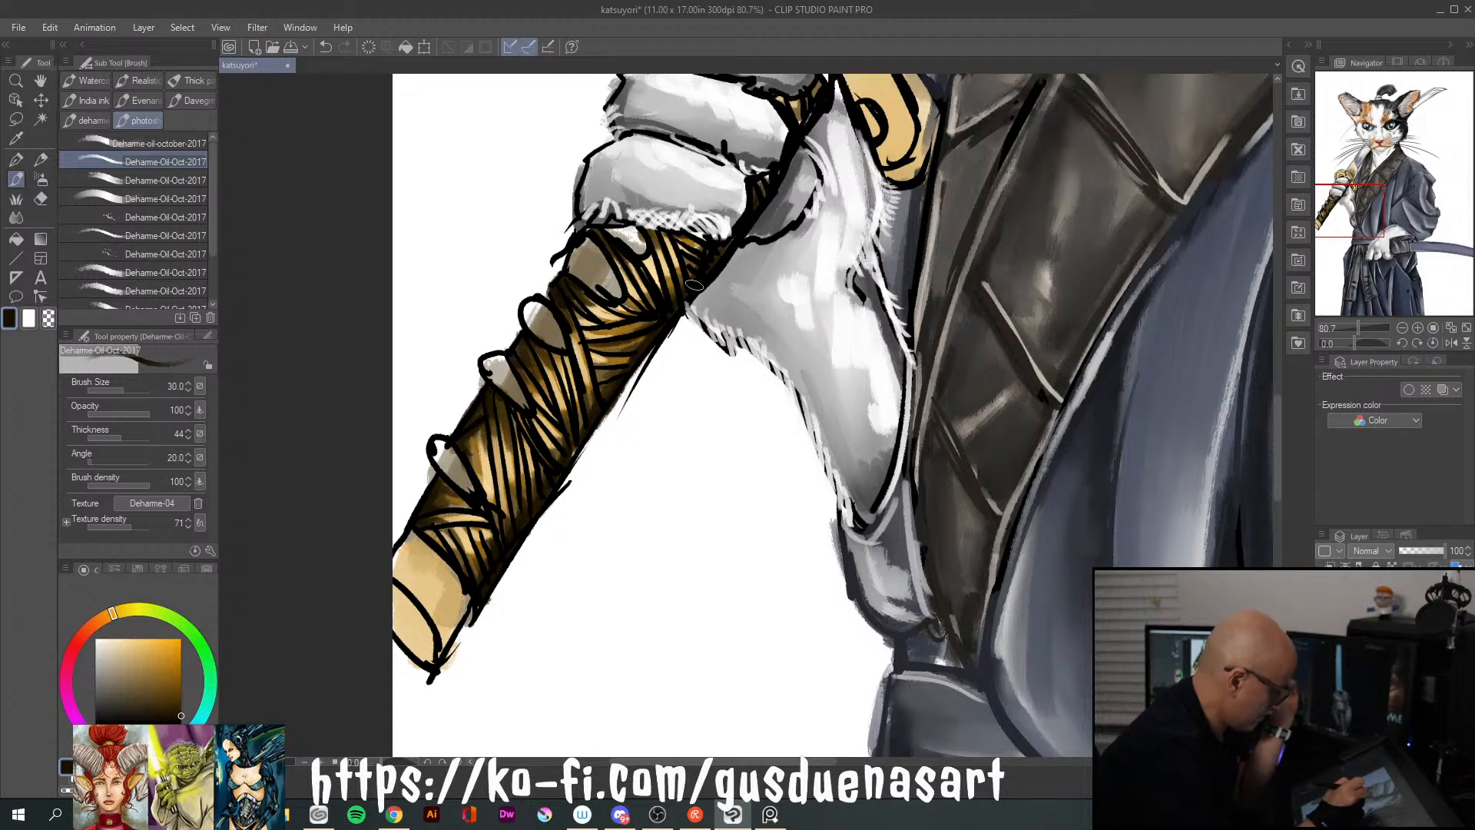
Paint the raised knots along the handle's upper edge in medium brown
mouse_move(178, 702)
mouse_down()
mouse_move(153, 667)
mouse_move(146, 682)
mouse_up()
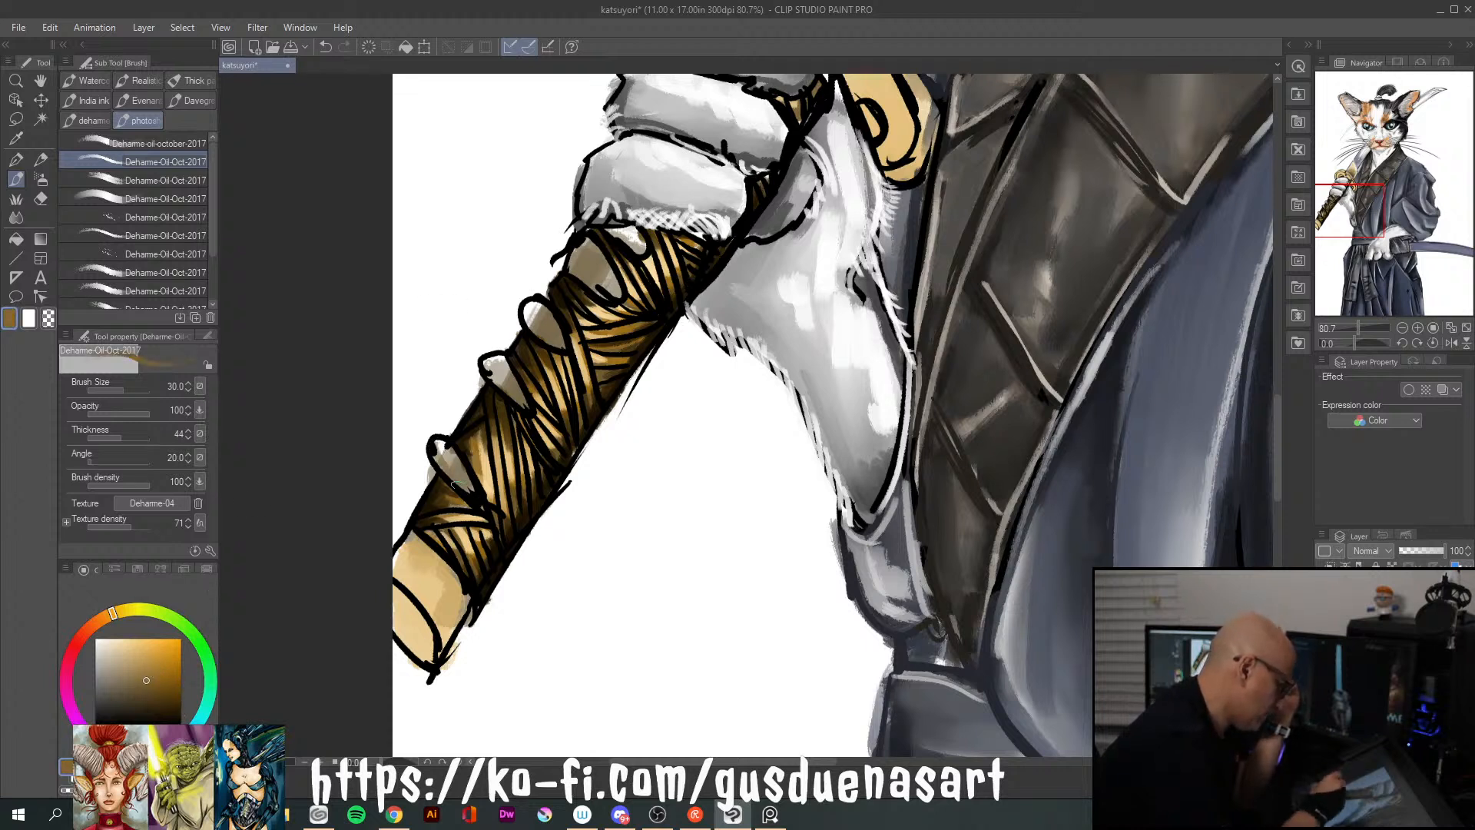
drag(437, 435, 470, 490)
mouse_move(500, 404)
mouse_down()
mouse_move(524, 404)
mouse_move(503, 382)
mouse_up()
drag(530, 309, 543, 331)
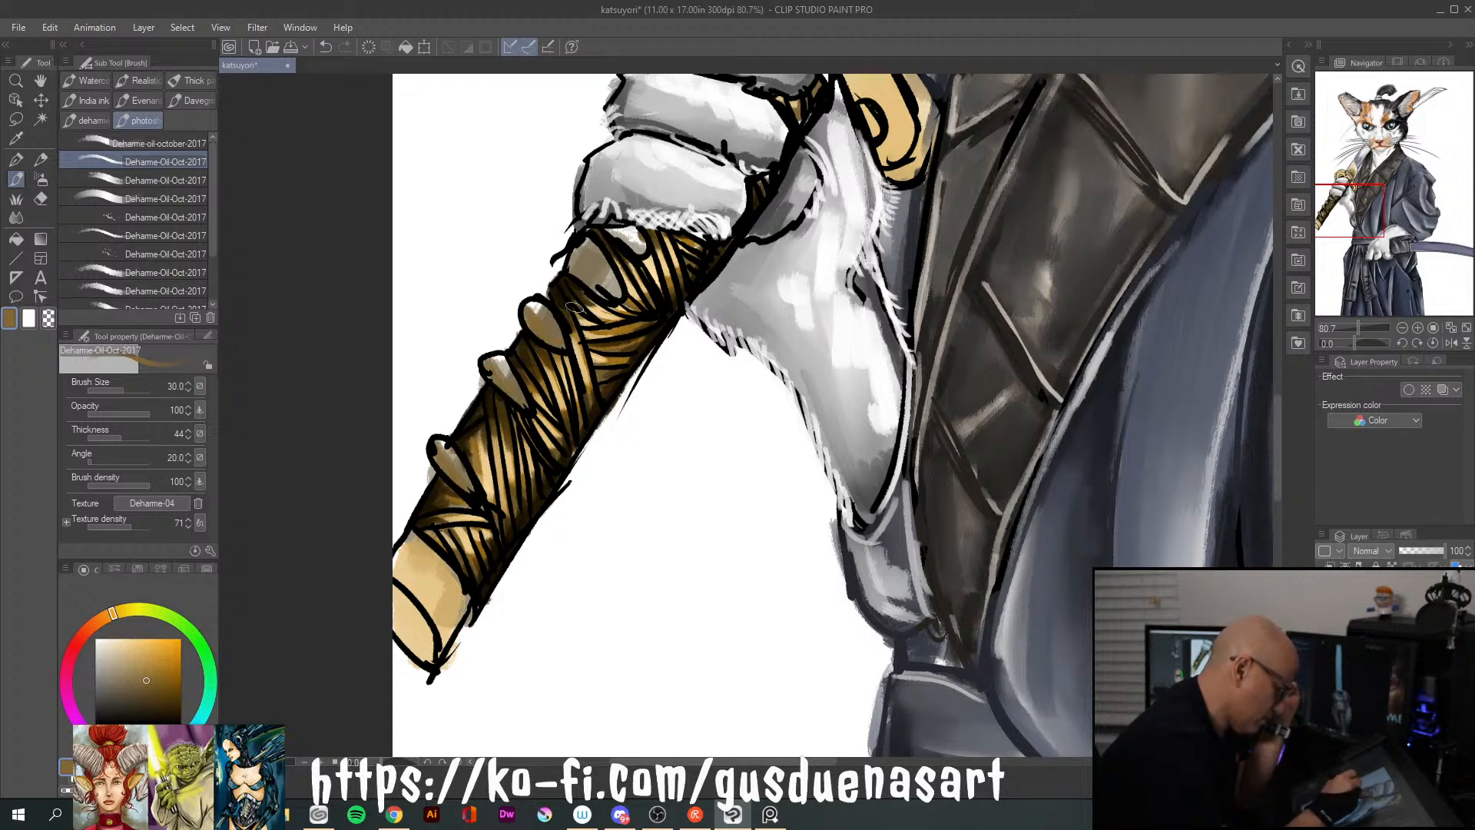
drag(611, 293, 607, 280)
drag(613, 229, 642, 250)
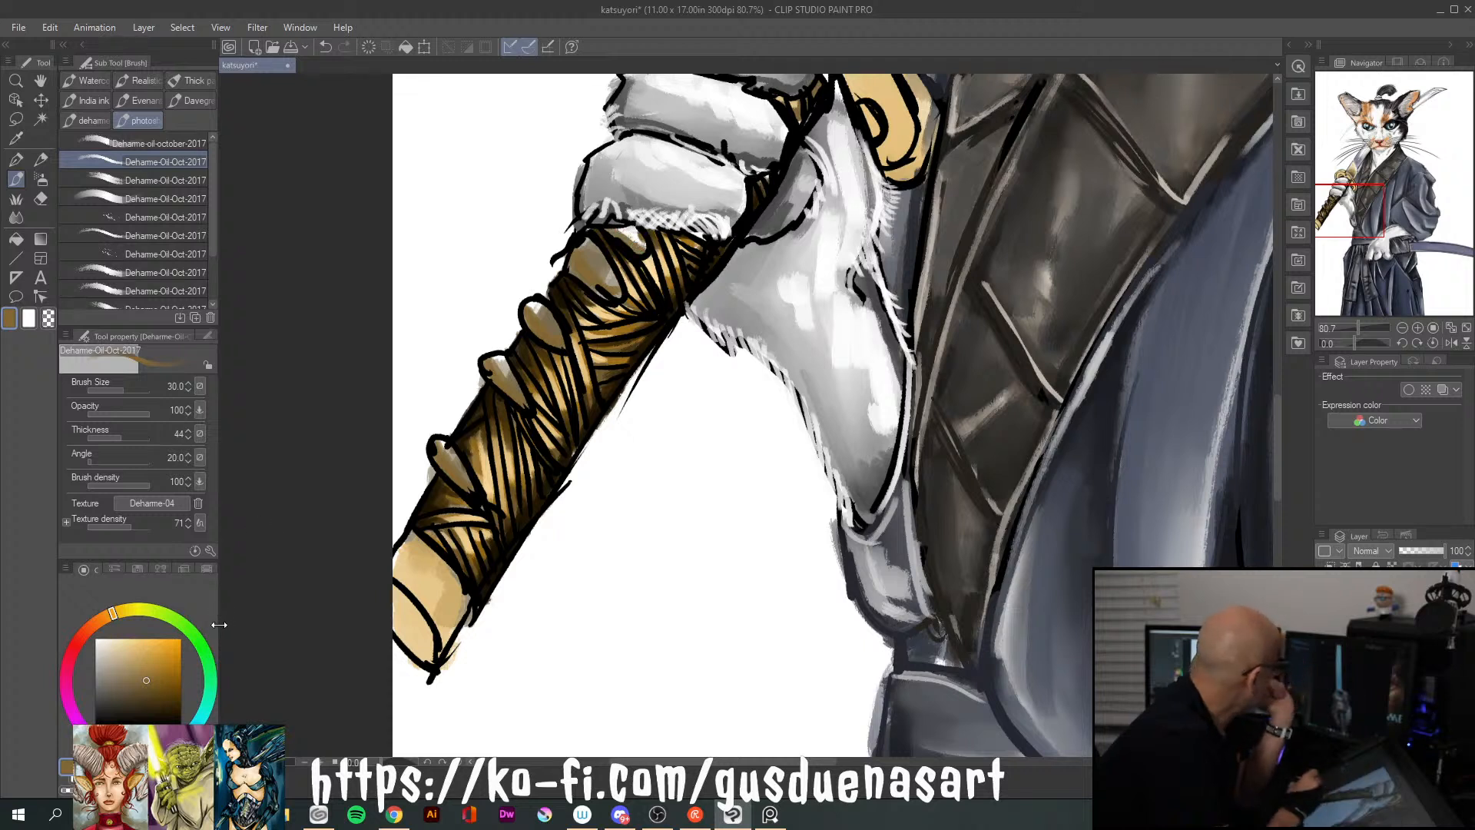
Paint light gold over the middle of each raised knot on the handle
drag(149, 674, 150, 640)
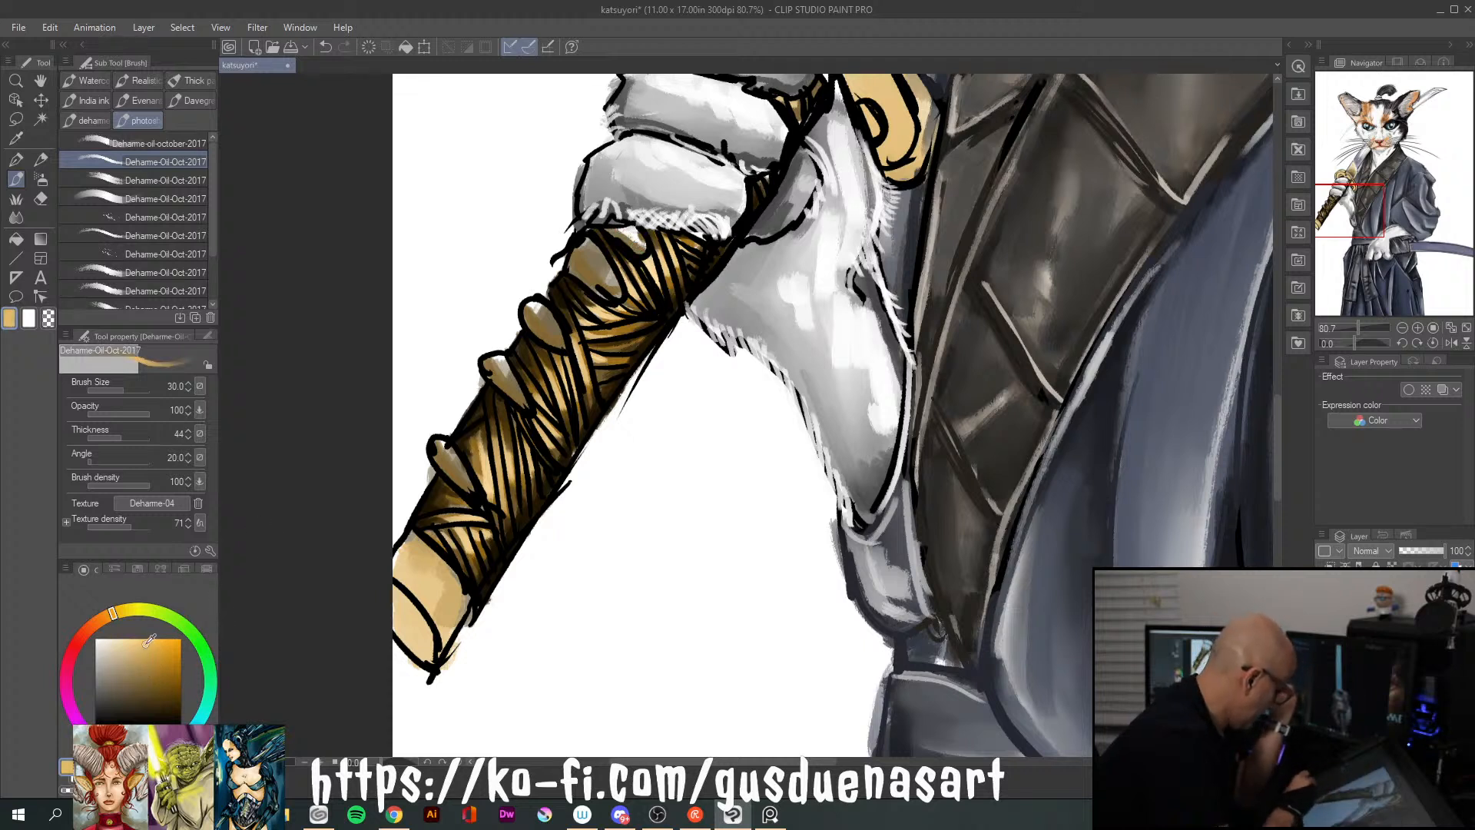
drag(439, 448, 471, 488)
drag(496, 361, 526, 403)
drag(531, 309, 559, 334)
drag(581, 246, 610, 284)
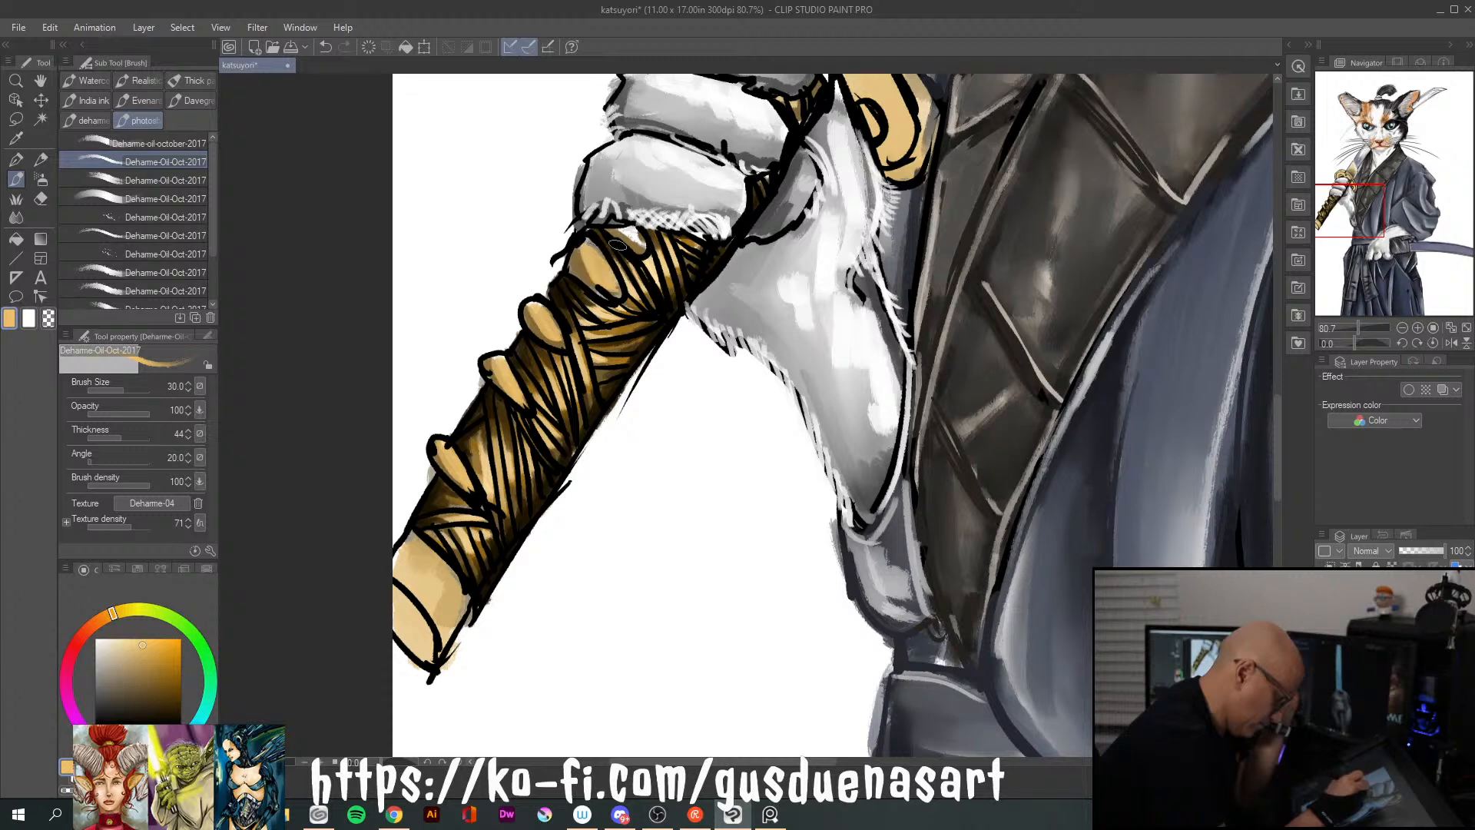
Add pale cream highlights to the raised knots on the handle
drag(159, 670, 121, 639)
click(107, 638)
drag(449, 453, 463, 474)
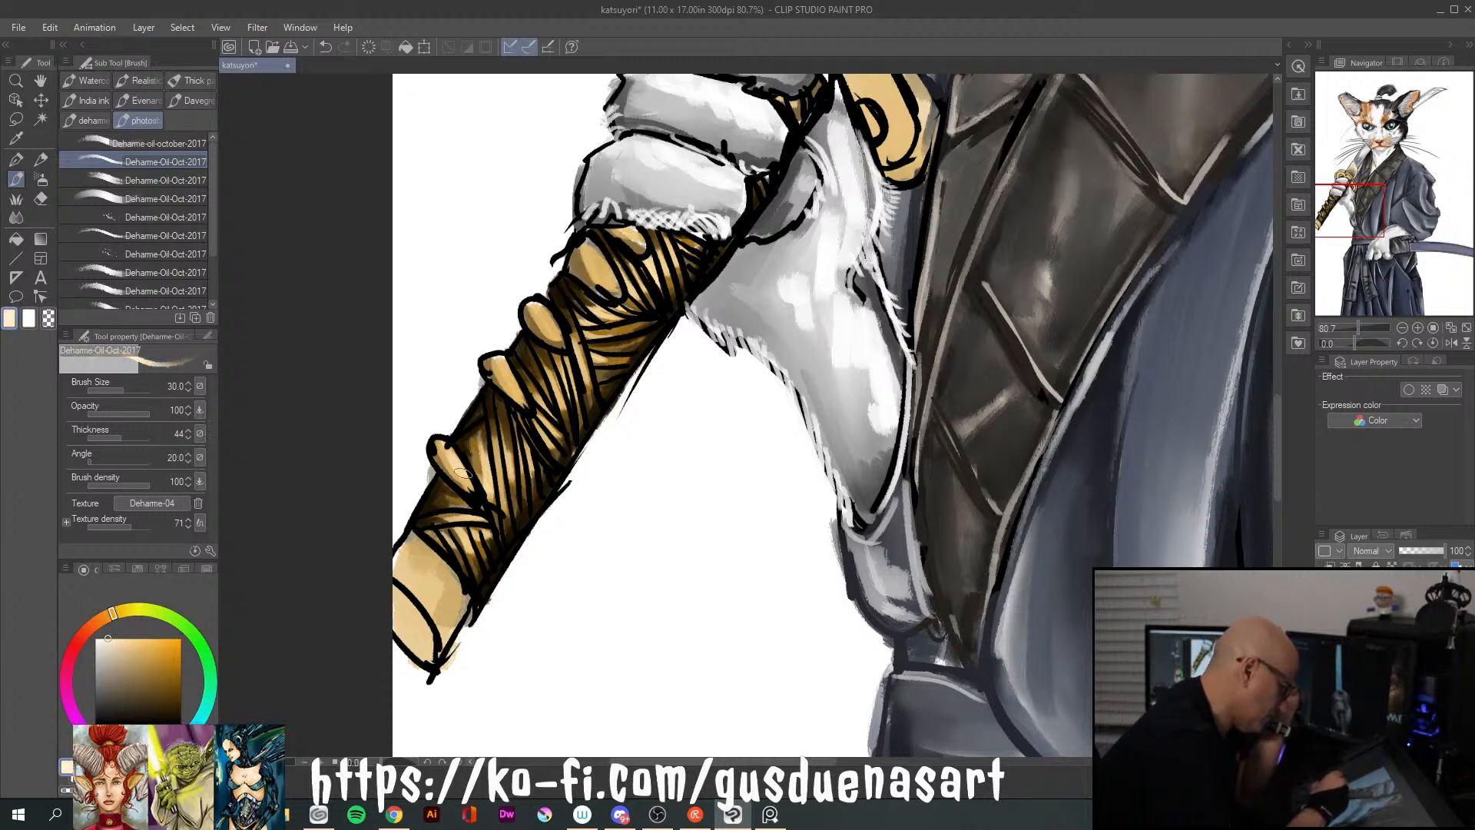
drag(493, 362, 505, 372)
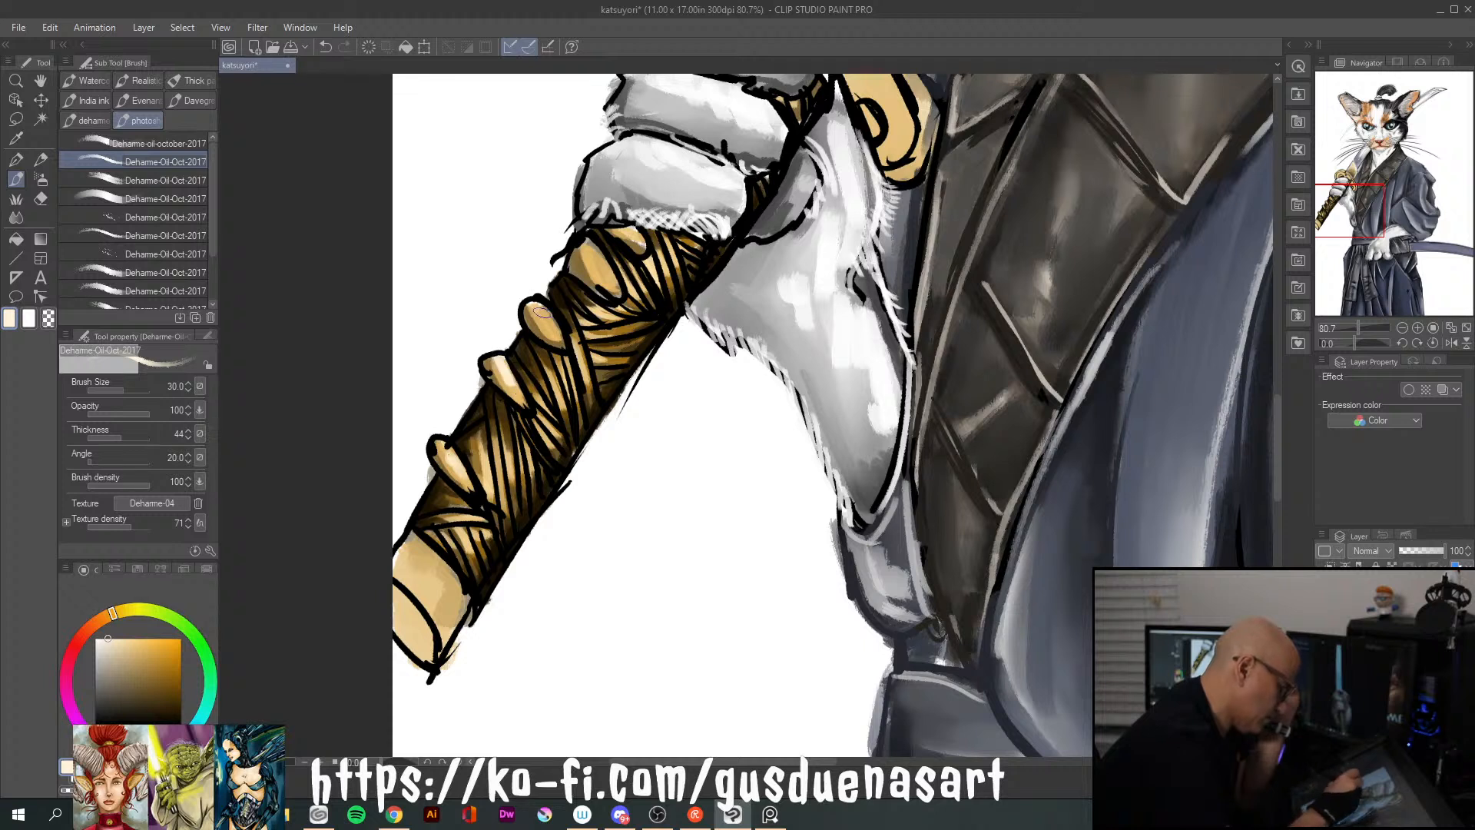
mouse_move(589, 251)
mouse_down()
mouse_move(601, 277)
mouse_move(640, 238)
mouse_up()
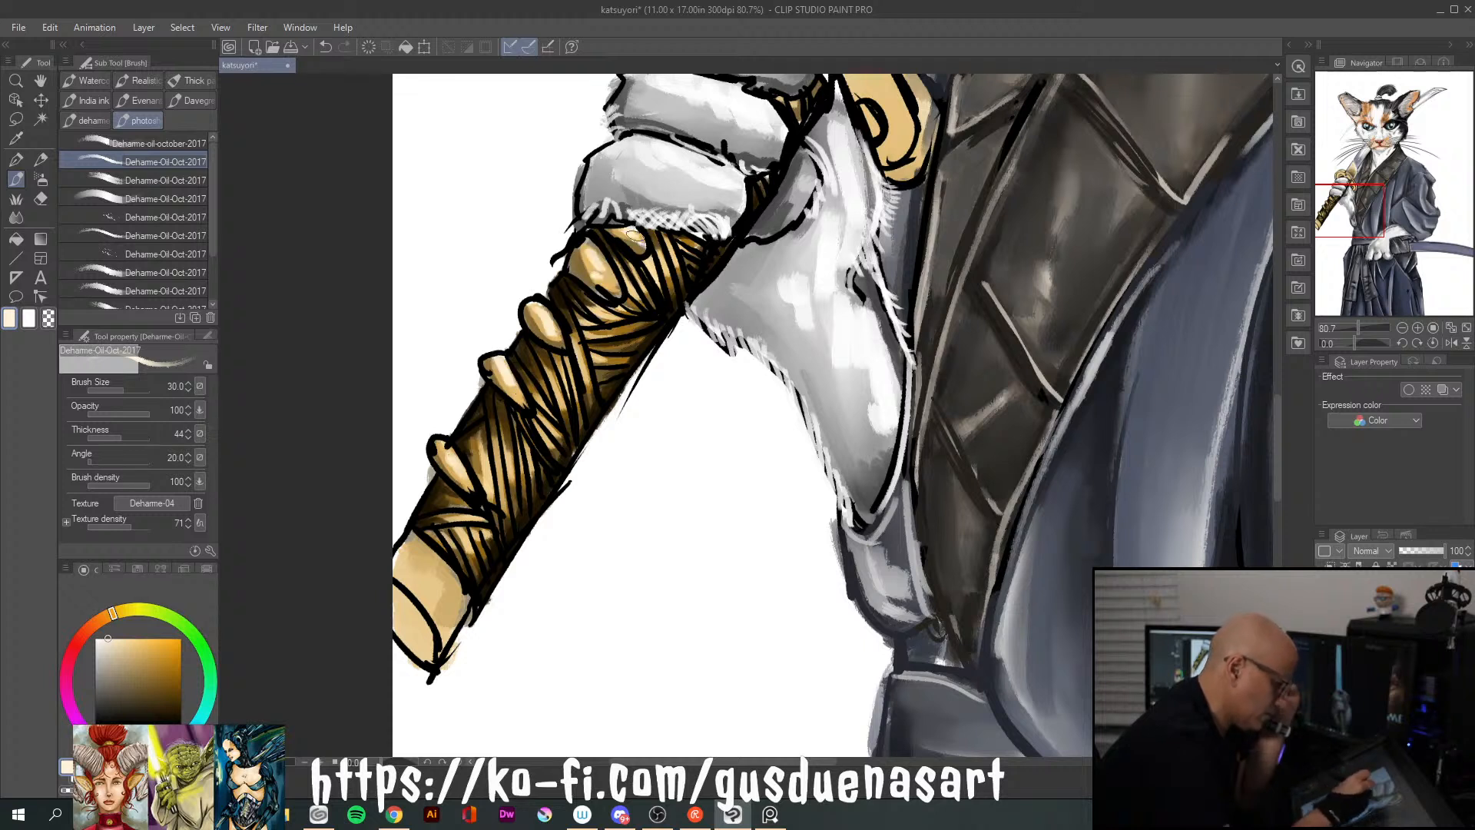
Reduce the brush to size 10 and add fine very dark brown shading to the raised knots on the handle
click(180, 709)
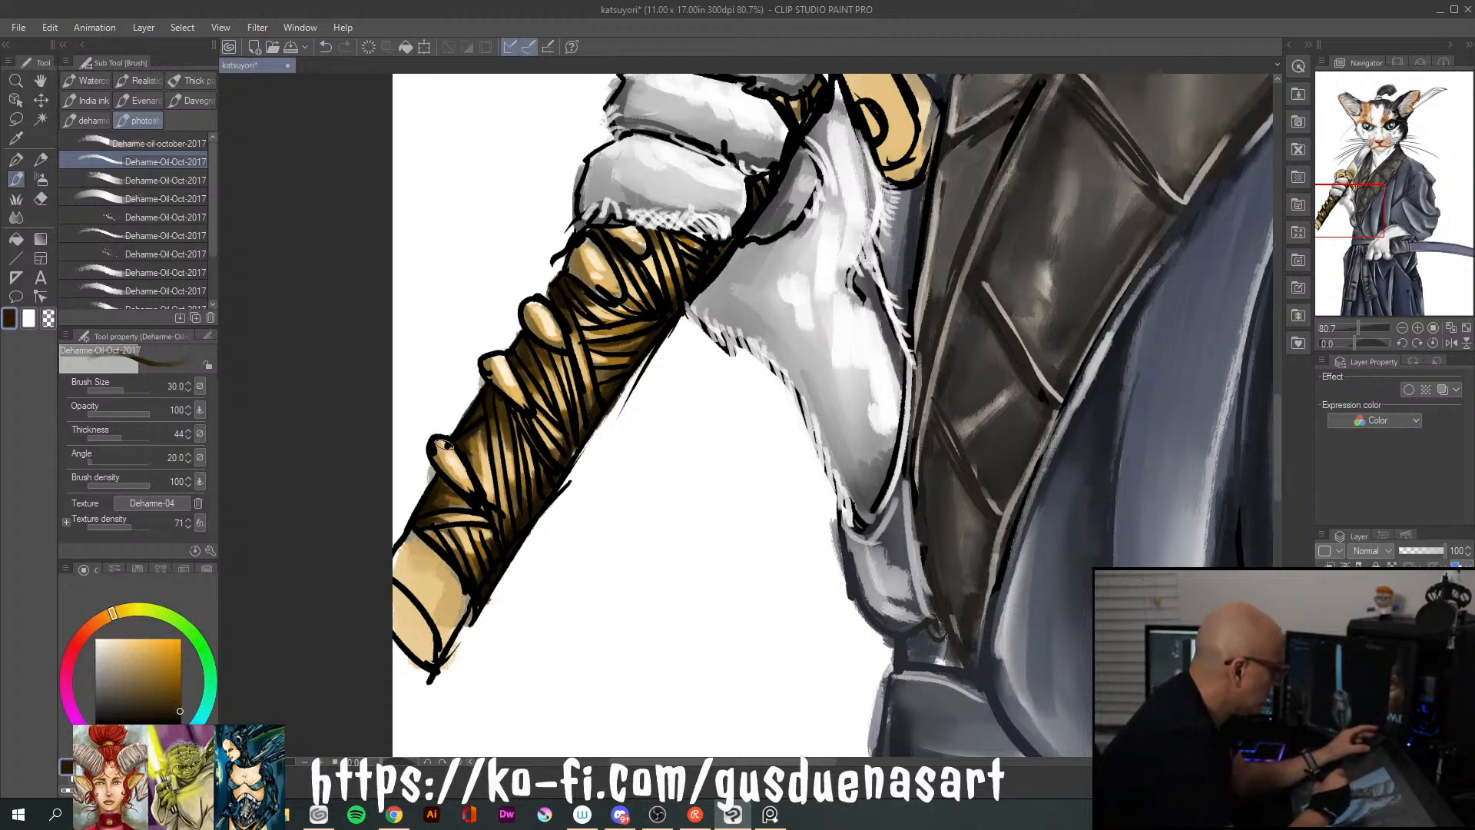
scroll(444, 444, up, 3)
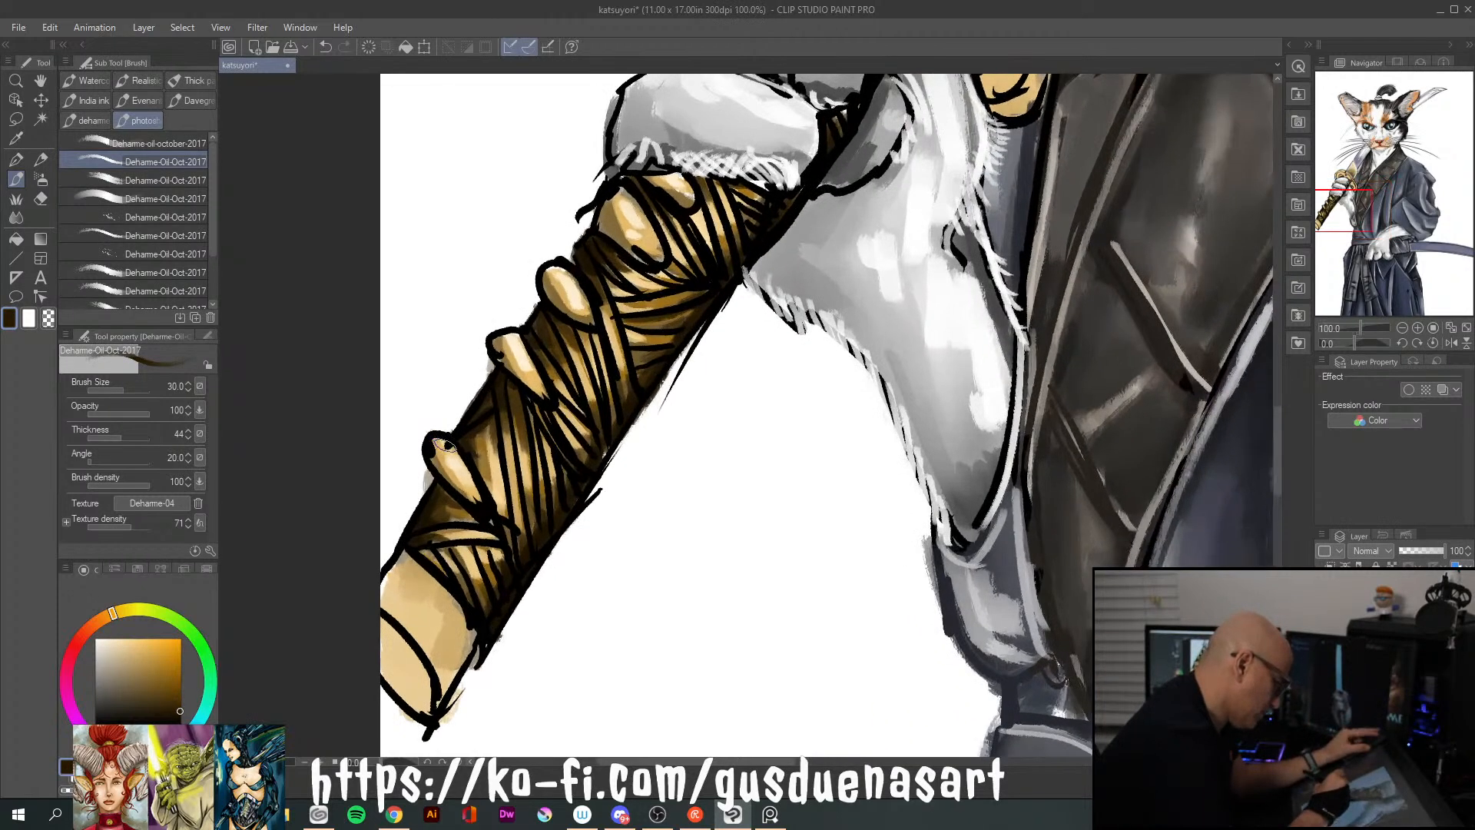
scroll(444, 444, up, 2)
key(bracketleft)
key(bracketleft)
key(bracketleft)
key(bracketleft)
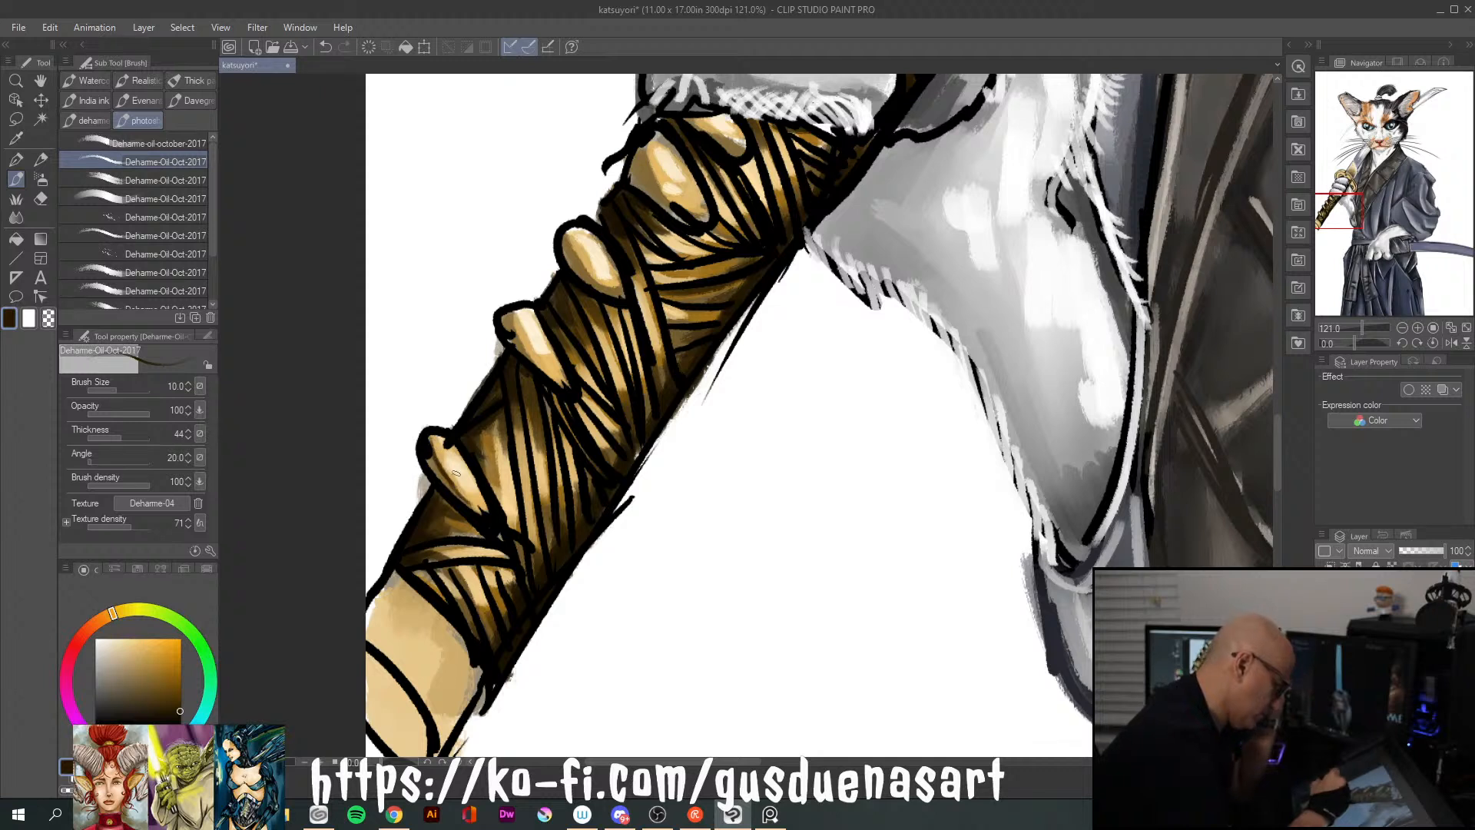
drag(454, 443, 485, 505)
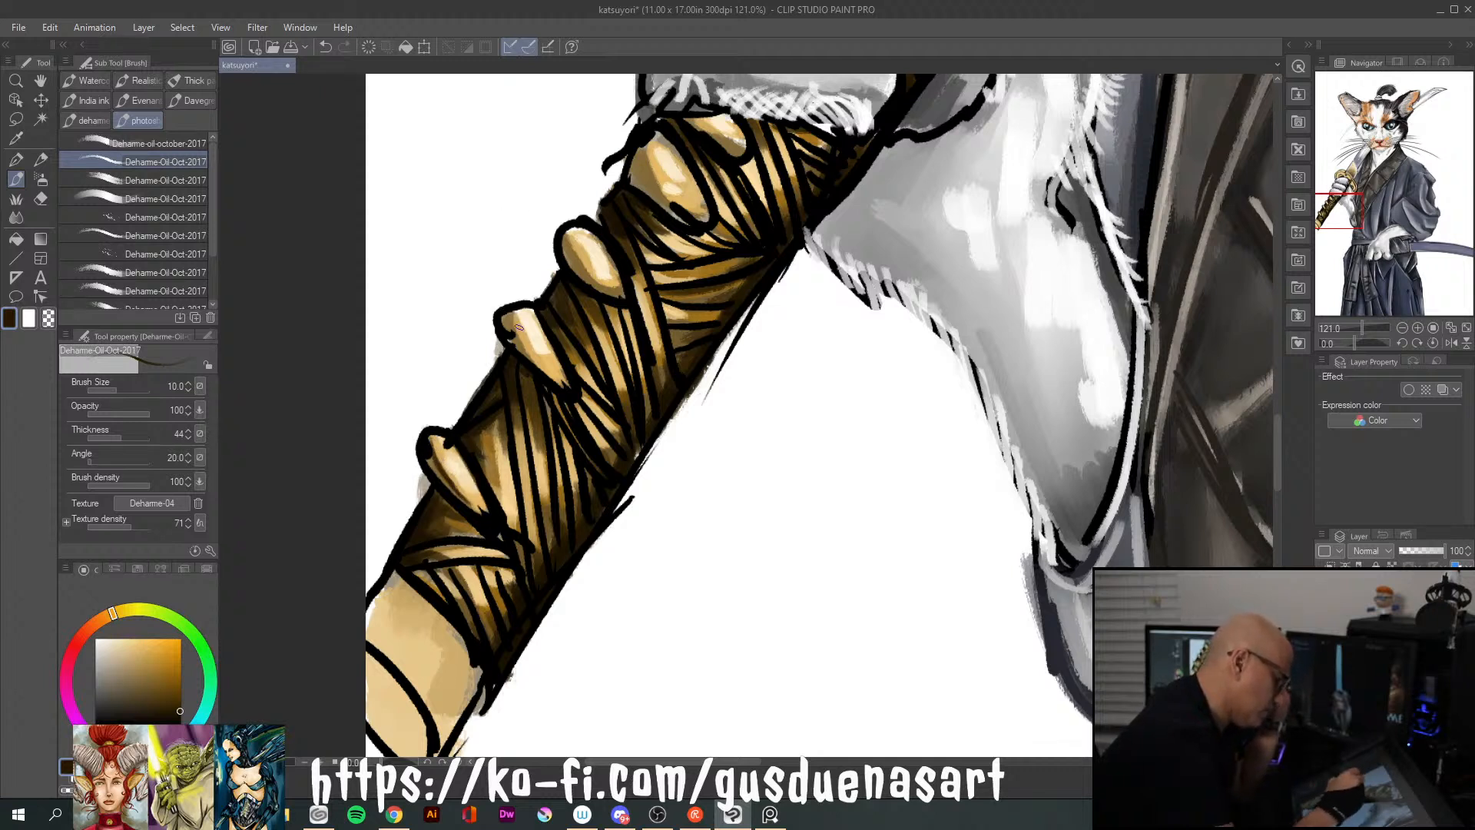
drag(516, 324, 527, 356)
drag(566, 236, 592, 279)
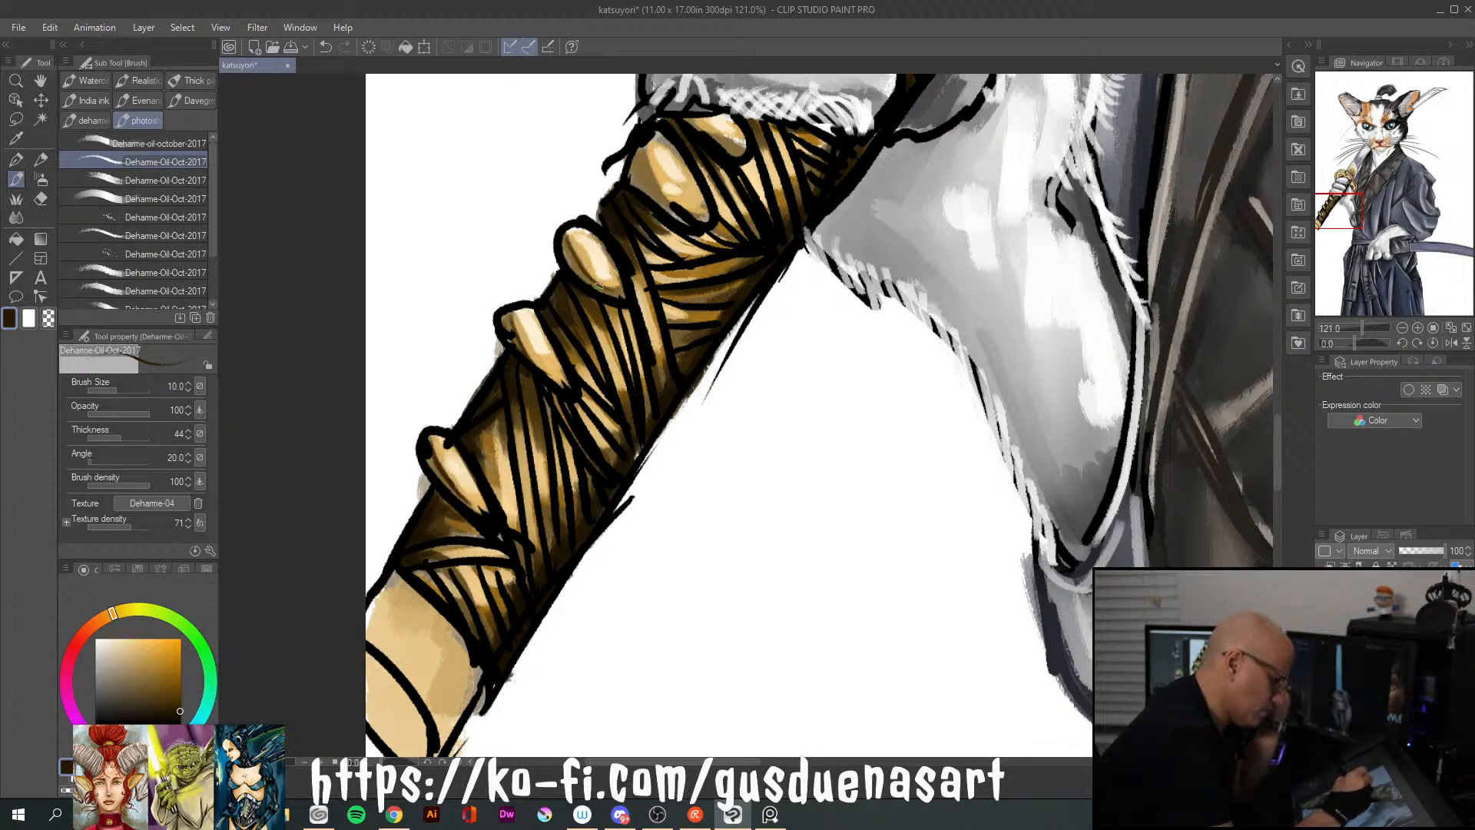
drag(647, 147, 665, 200)
drag(674, 144, 705, 215)
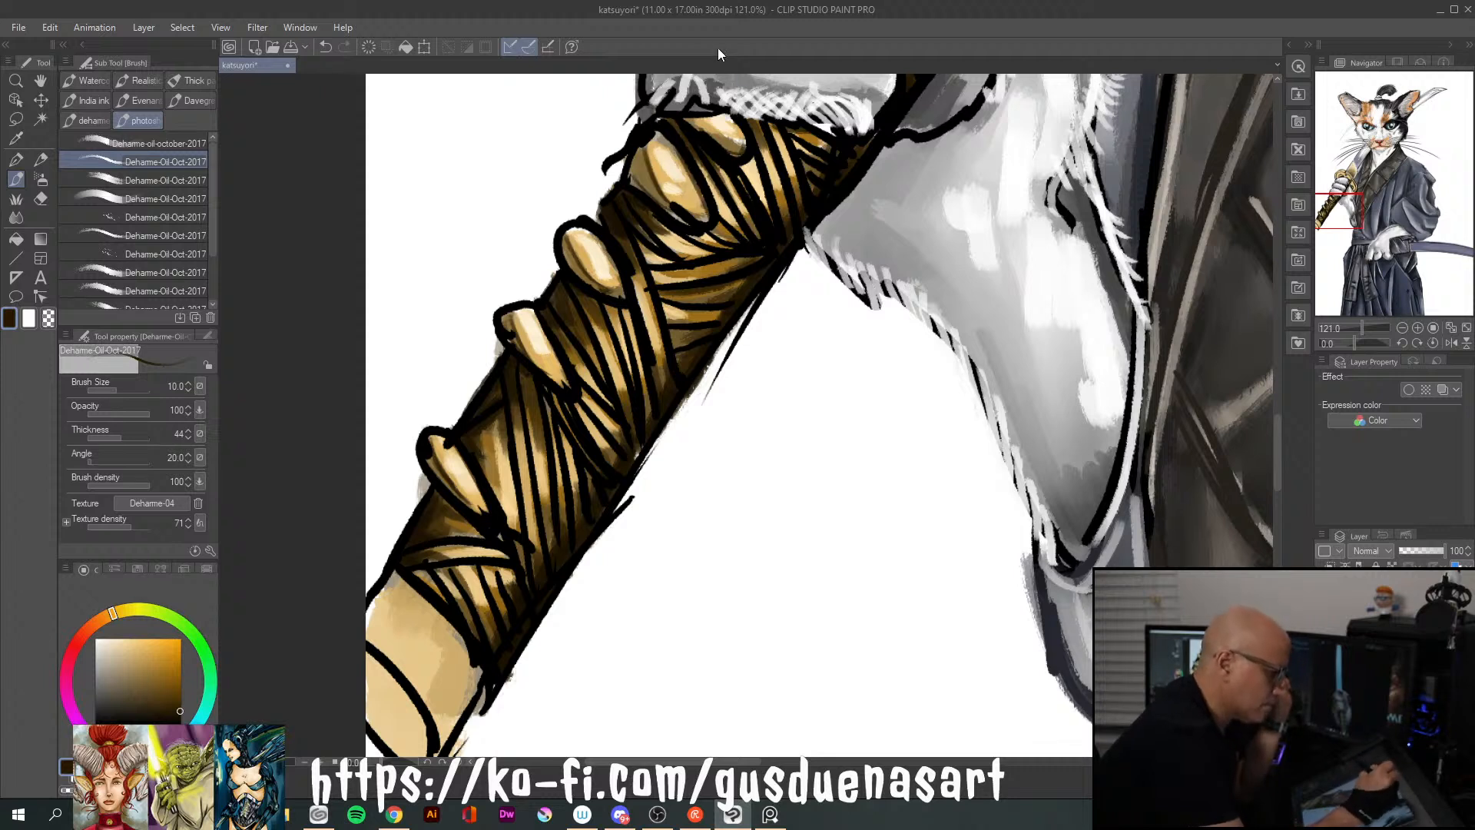
Add fine very dark brown shading lines between the wraps along the katana handle
drag(649, 273, 755, 249)
mouse_move(656, 289)
mouse_down()
mouse_move(767, 249)
mouse_move(675, 294)
mouse_move(747, 275)
mouse_up()
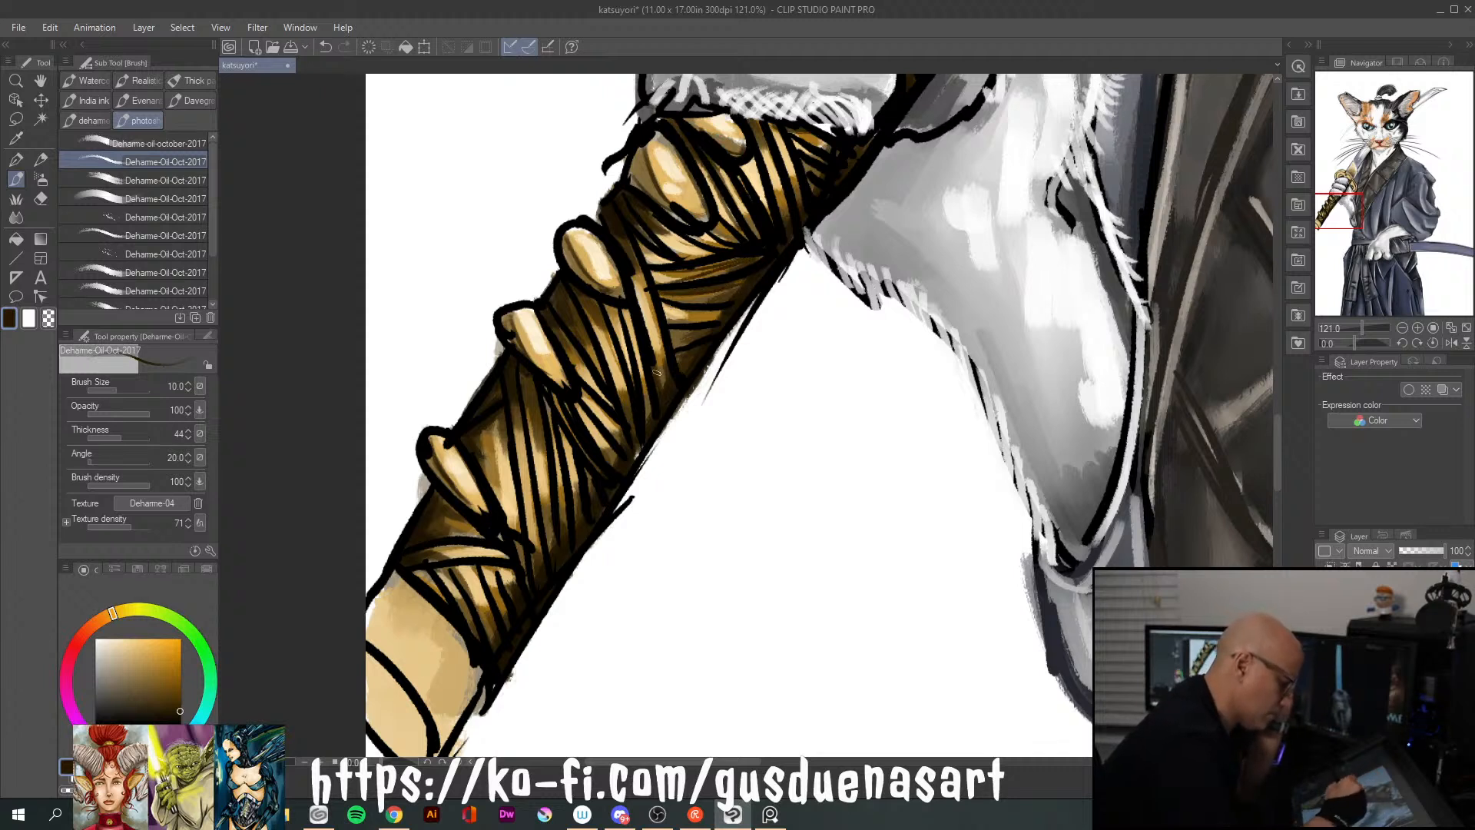
mouse_move(606, 352)
mouse_down()
mouse_move(584, 297)
mouse_move(589, 351)
mouse_move(623, 407)
mouse_up()
drag(566, 329, 588, 378)
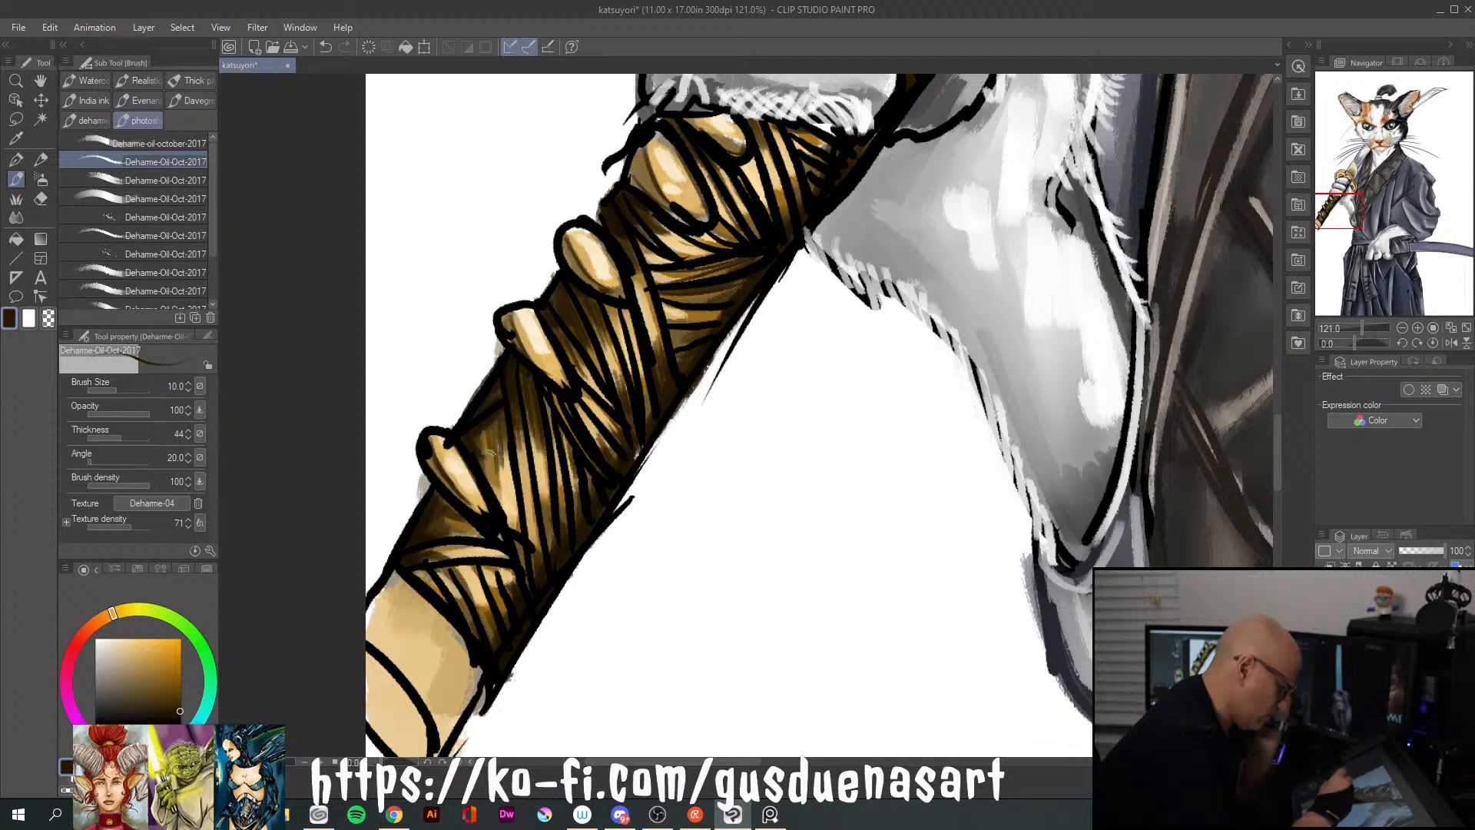
drag(499, 411, 509, 484)
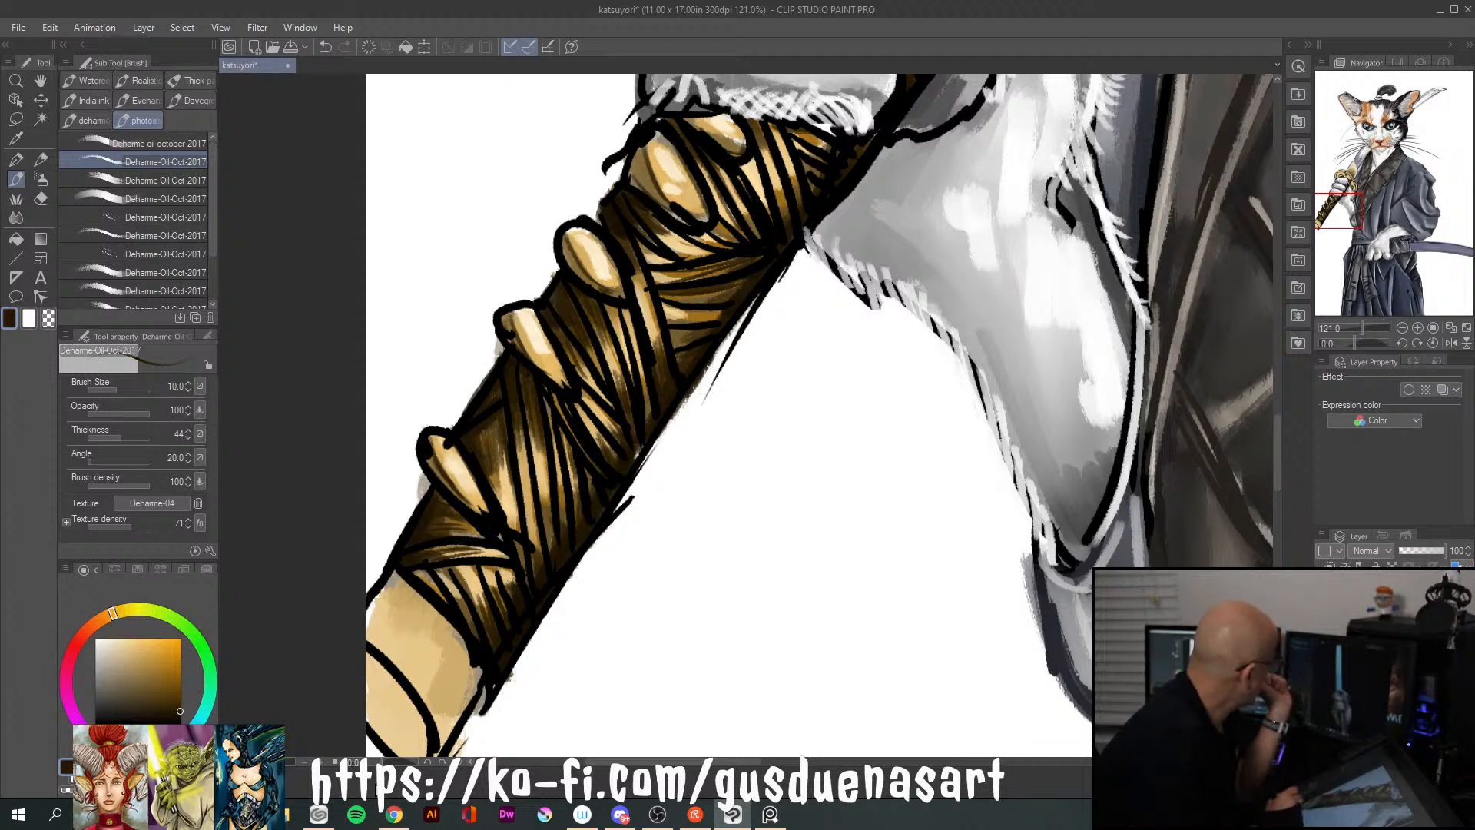
Paint thin white rim highlights along the outer edges of the raised knots on the handle
click(102, 638)
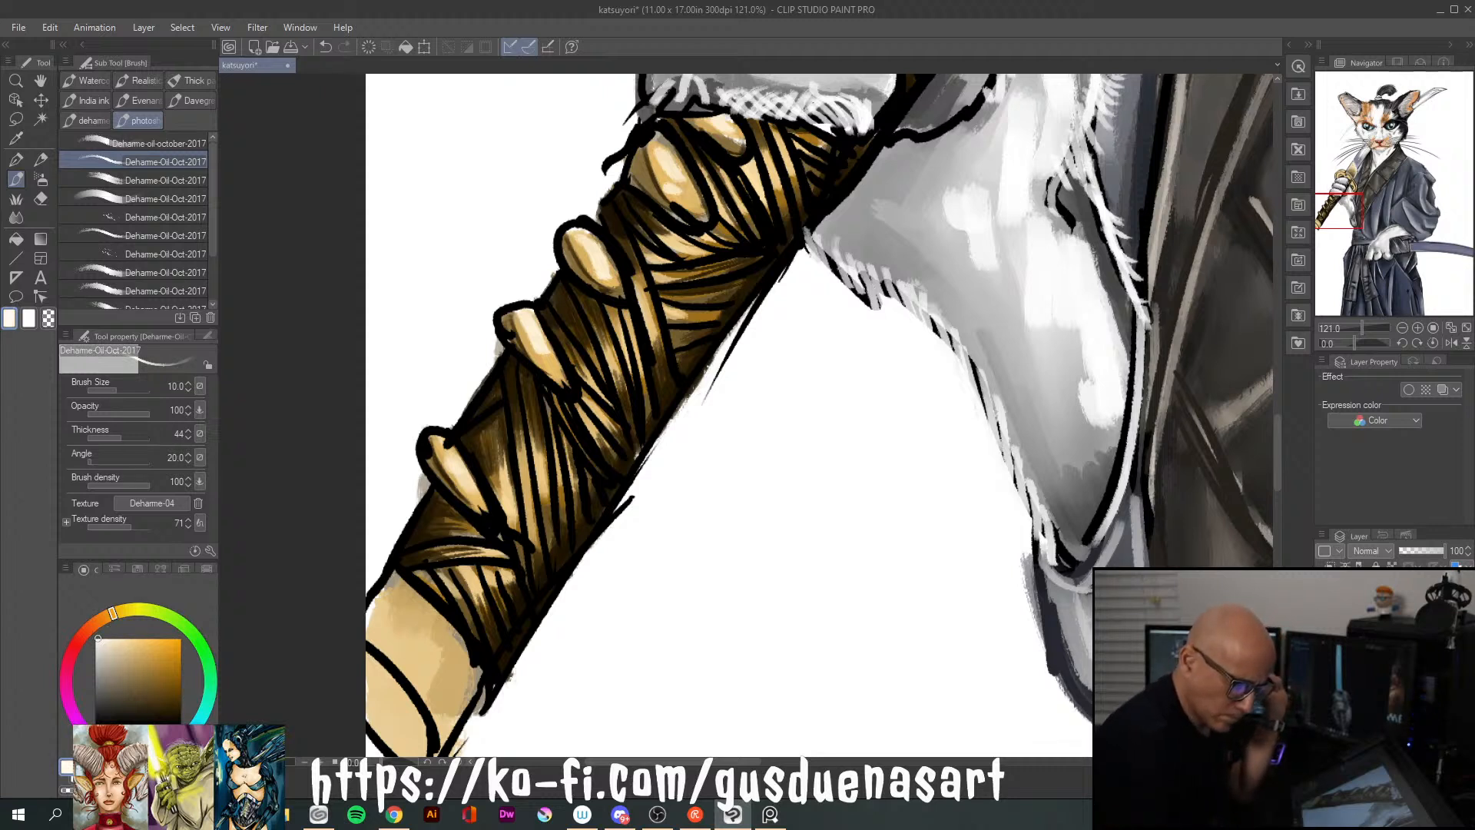
drag(496, 312, 531, 367)
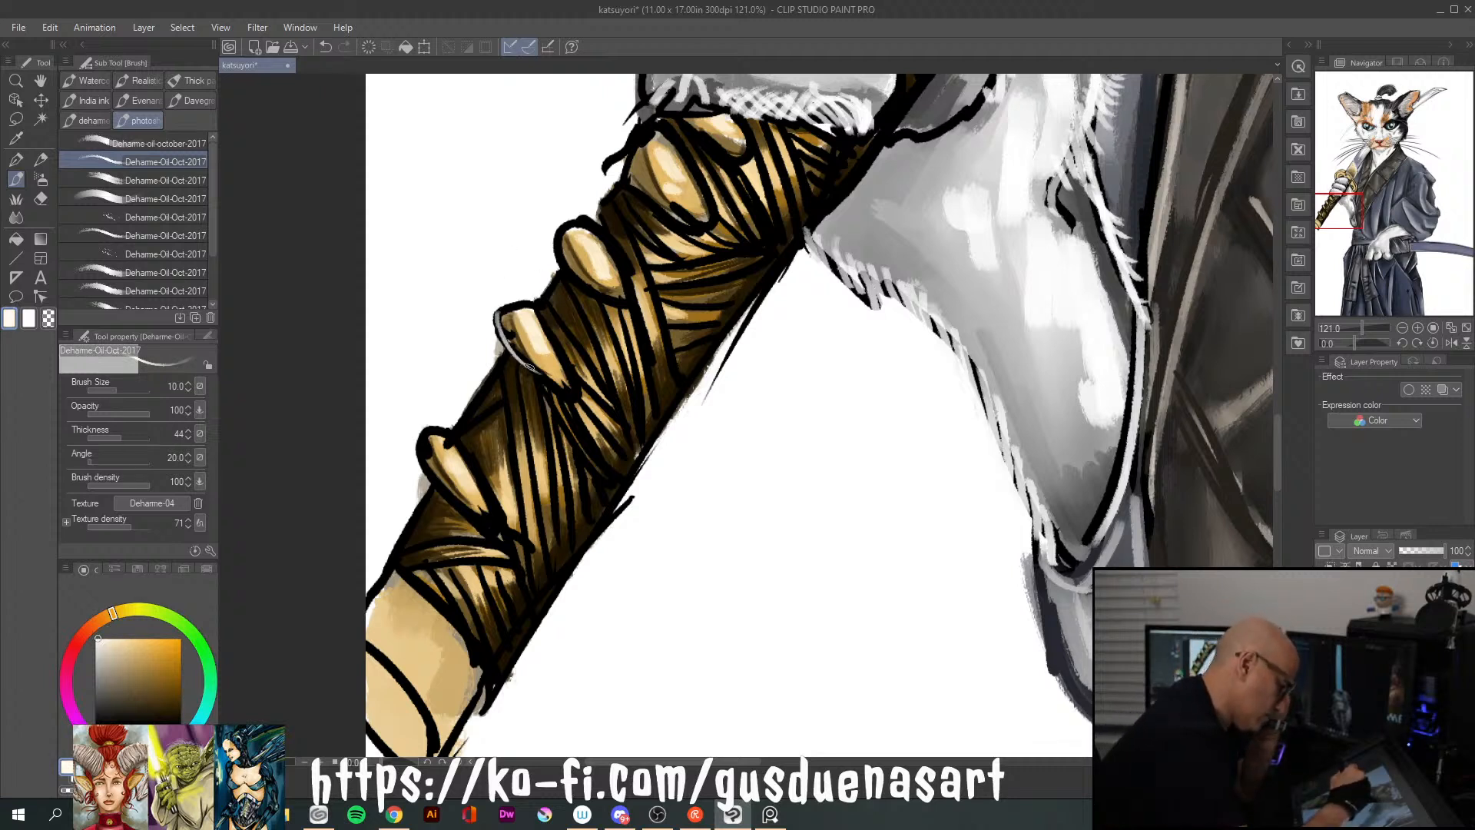
drag(504, 315, 550, 382)
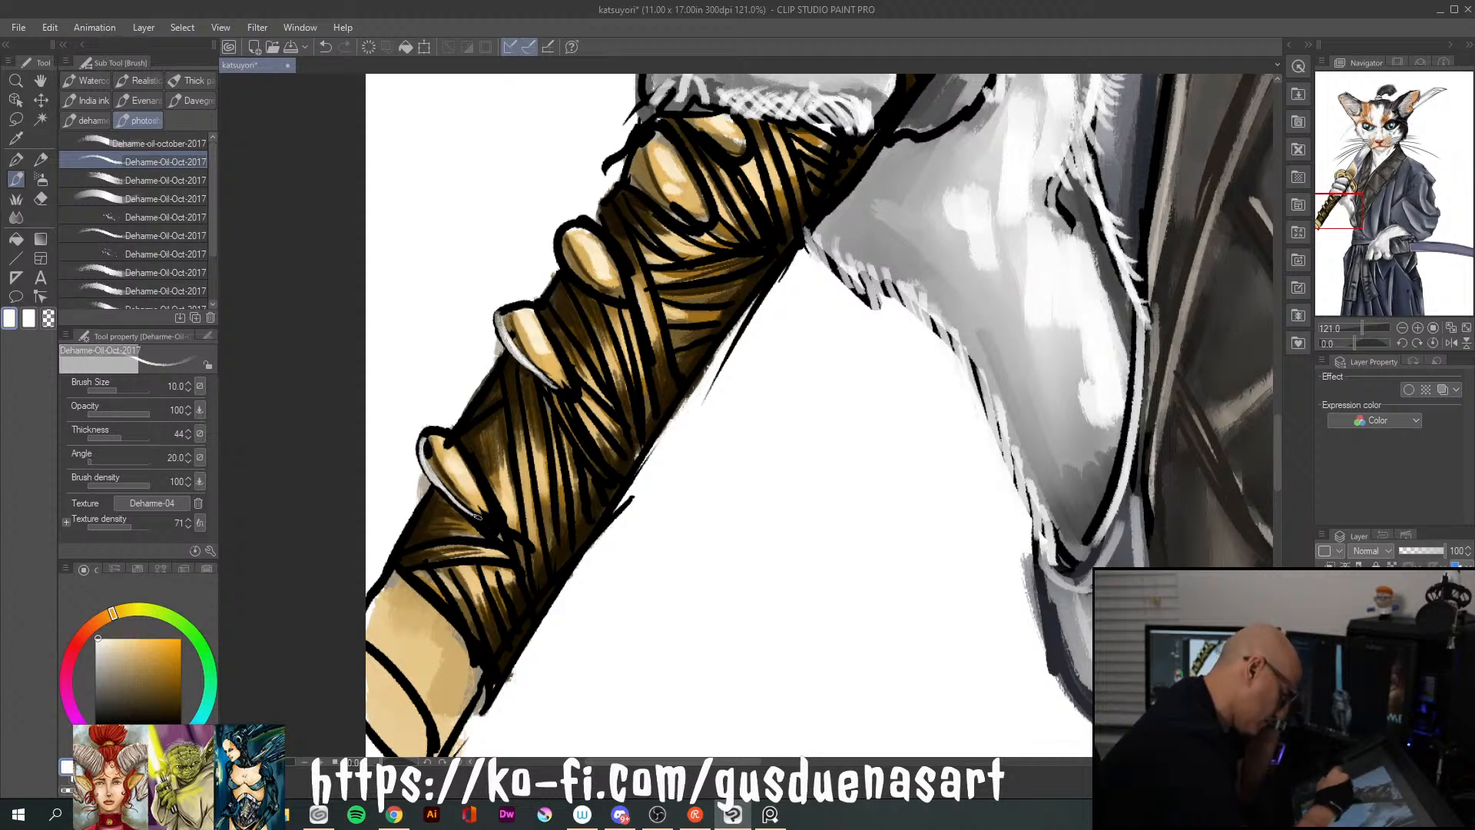
drag(424, 444, 451, 431)
mouse_move(575, 229)
mouse_down()
mouse_move(560, 265)
mouse_move(614, 298)
mouse_up()
mouse_move(630, 157)
mouse_down()
mouse_move(661, 211)
mouse_move(703, 232)
mouse_up()
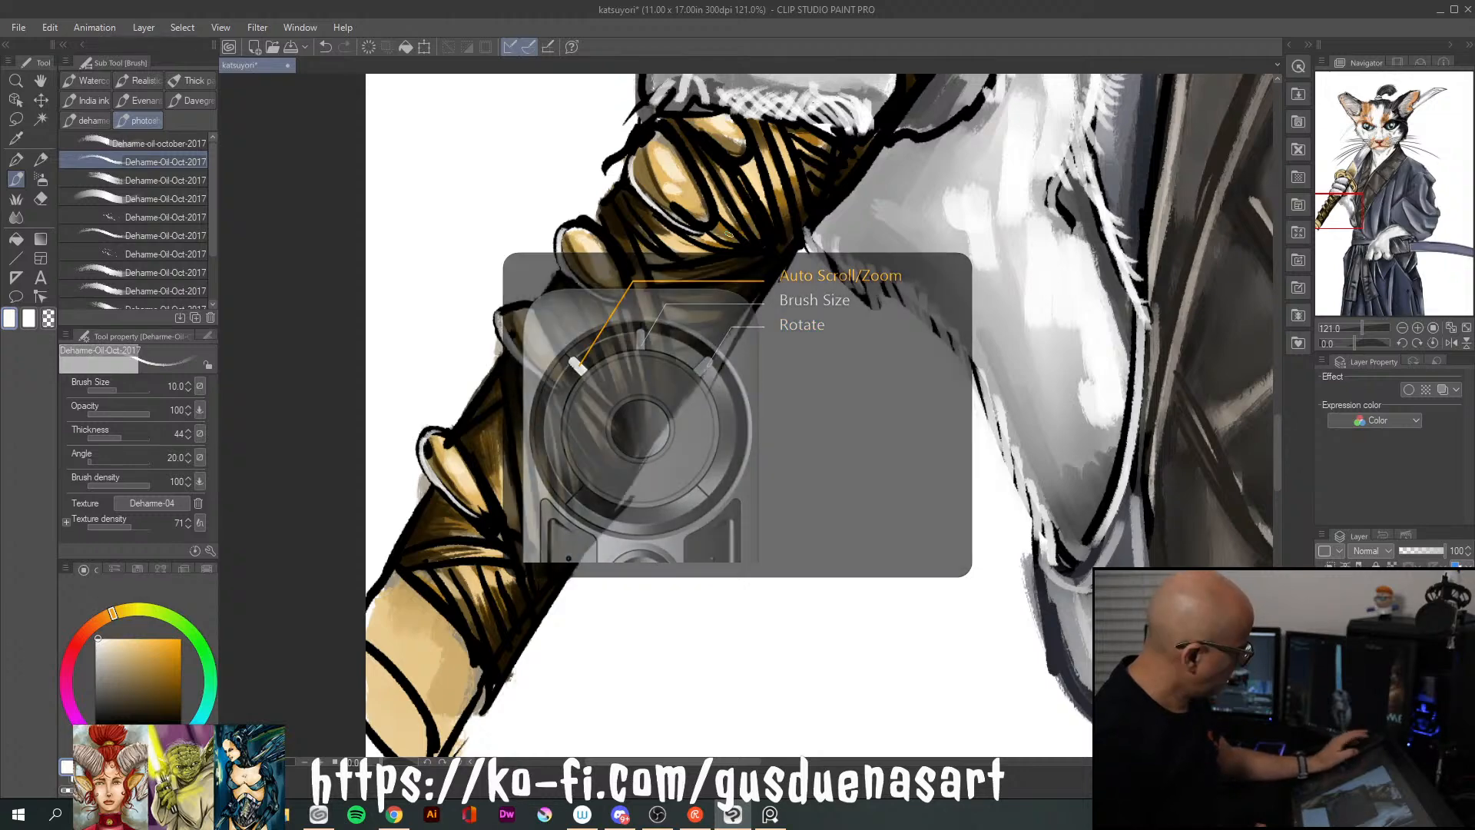
Examine the shaded handle against the whole illustration and again close up
scroll(728, 234, up, 3)
scroll(728, 234, down, 20)
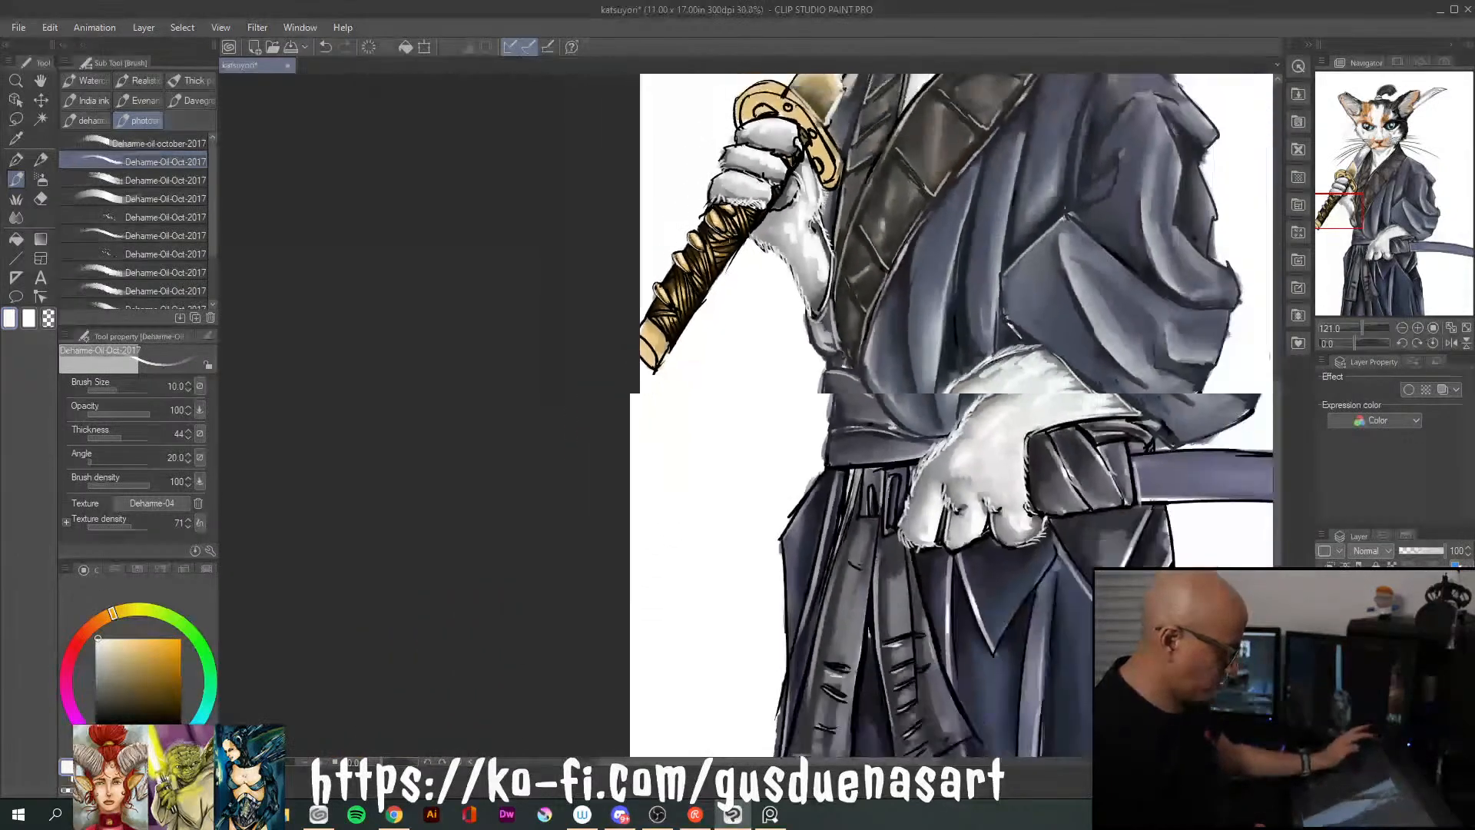
scroll(728, 234, down, 5)
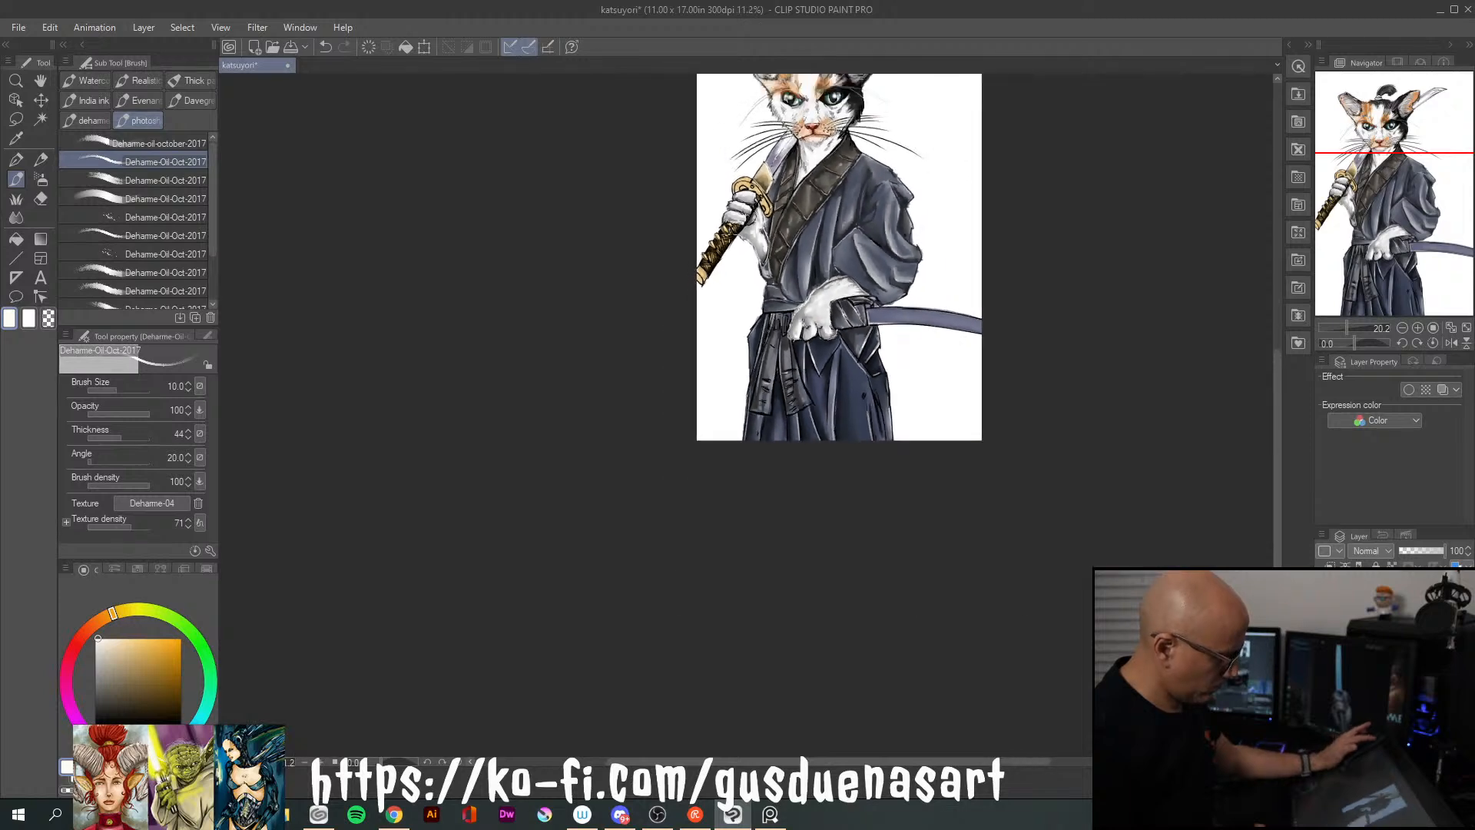
scroll(728, 234, down, 1)
scroll(728, 234, up, 6)
scroll(728, 235, up, 5)
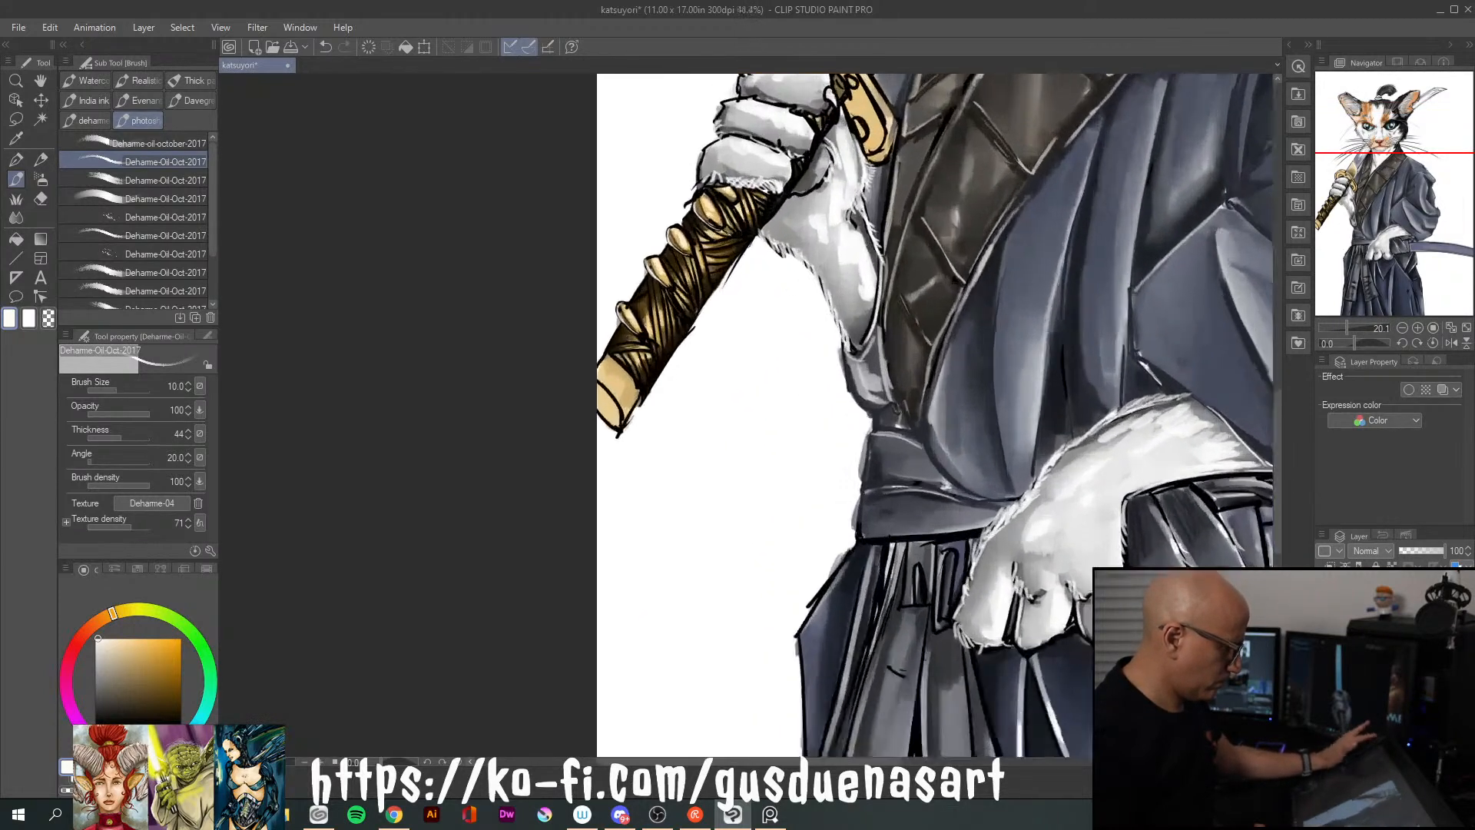
scroll(728, 235, up, 3)
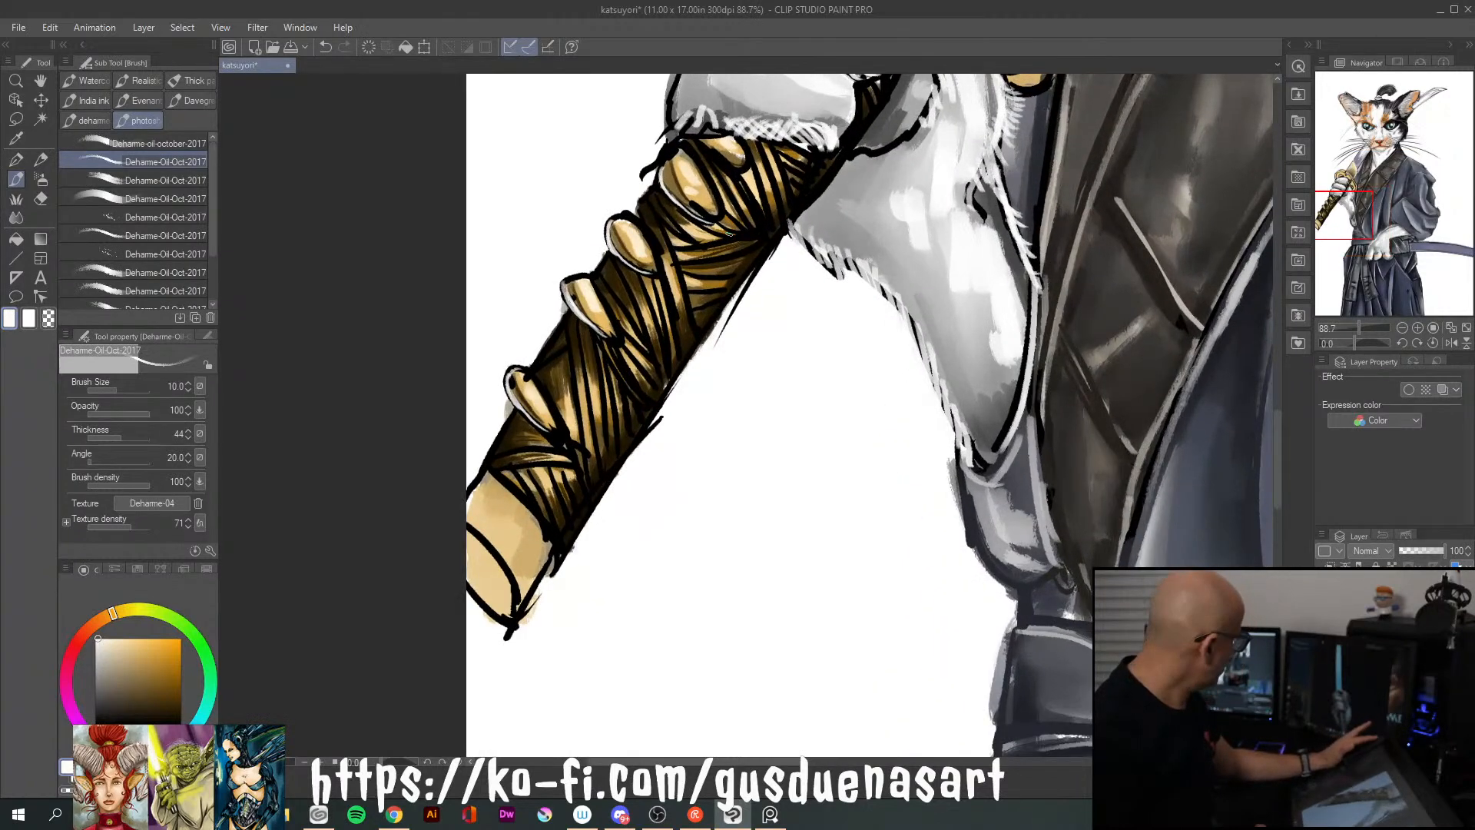
scroll(641, 371, up, 2)
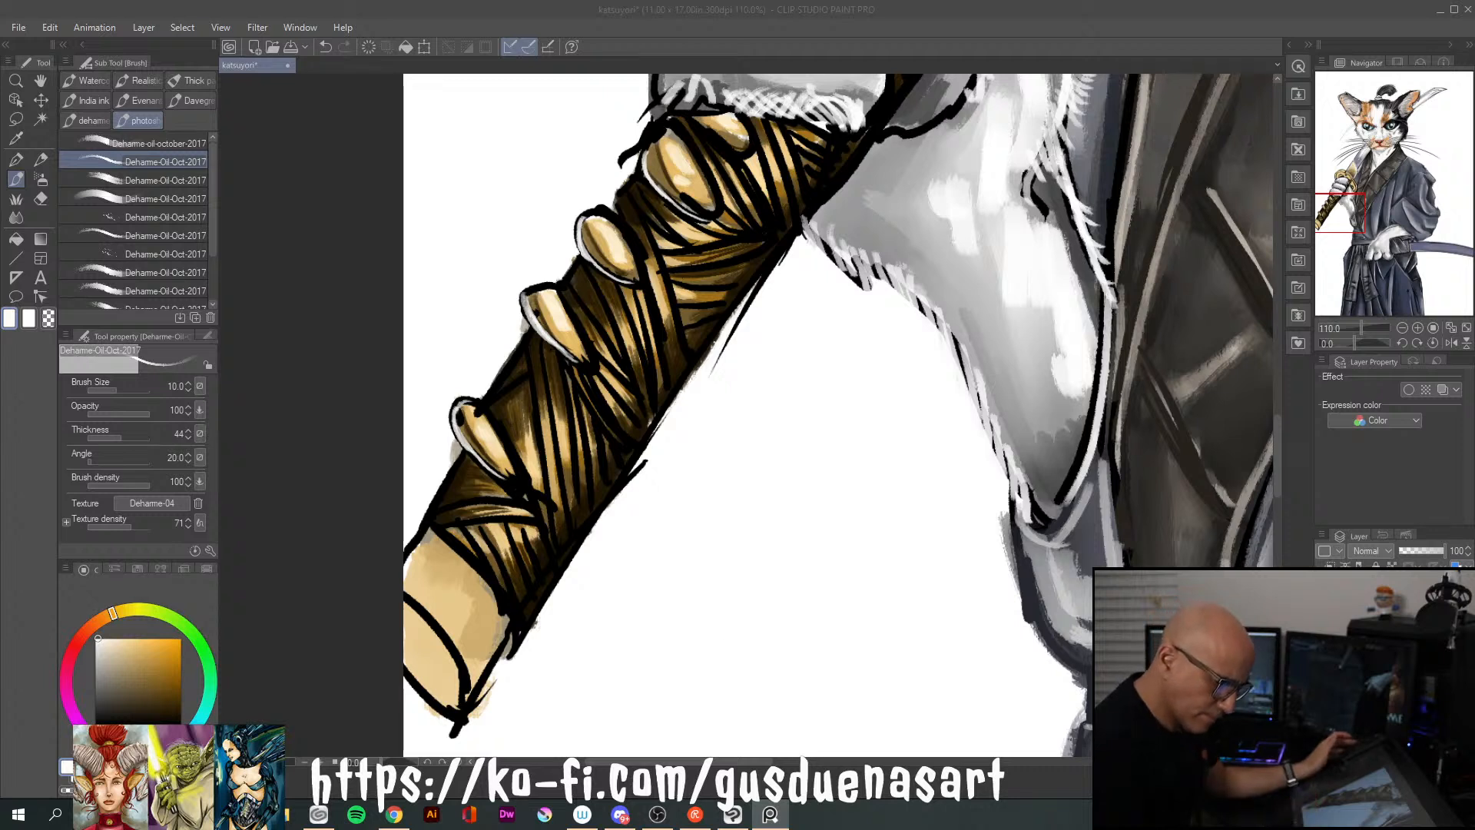
key(alt+Tab)
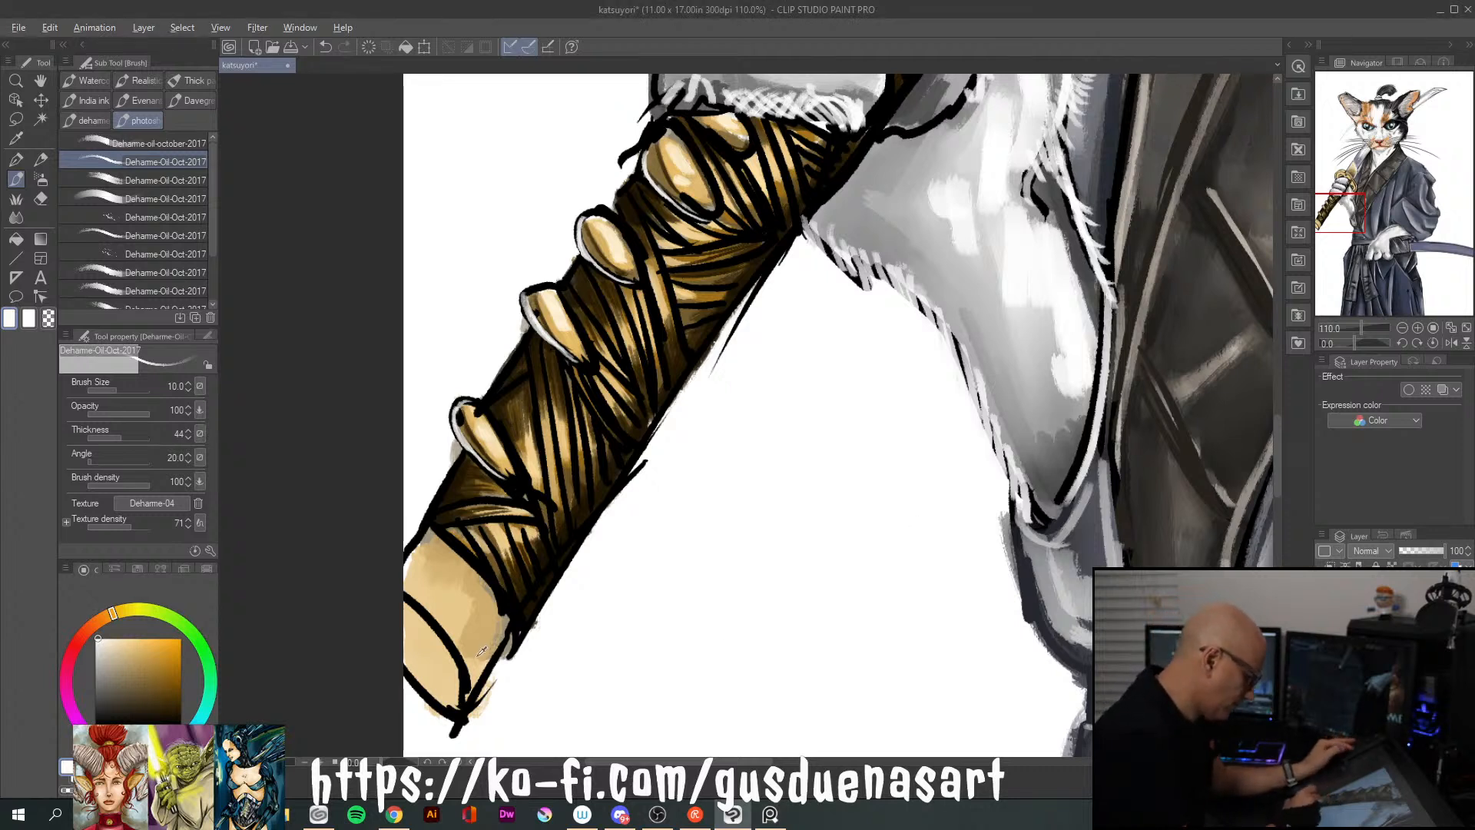
Shade the handle's plain end cap and its end face in dark brown with the brush at size 40
click(164, 697)
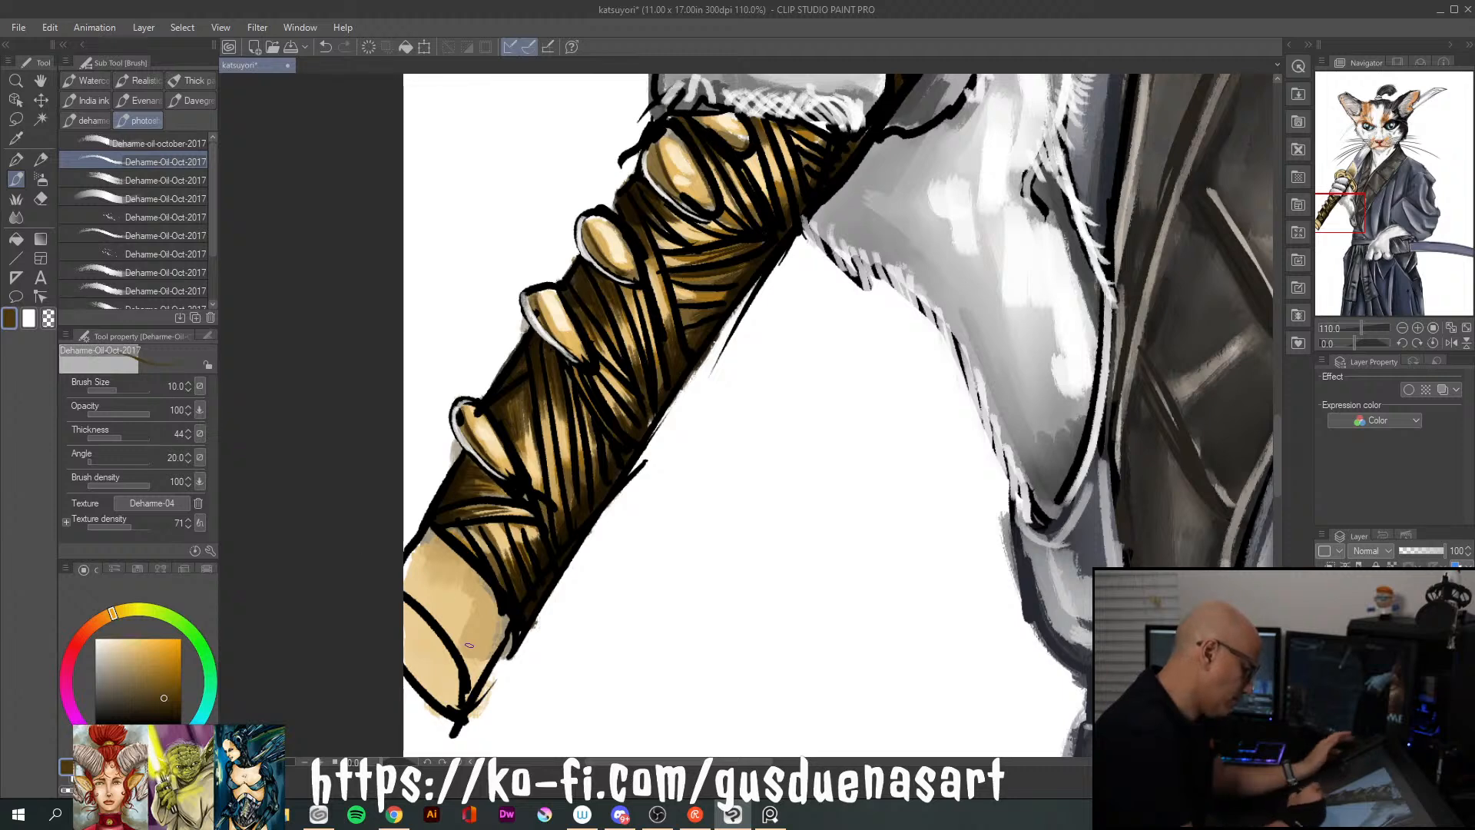
scroll(473, 632, up, 3)
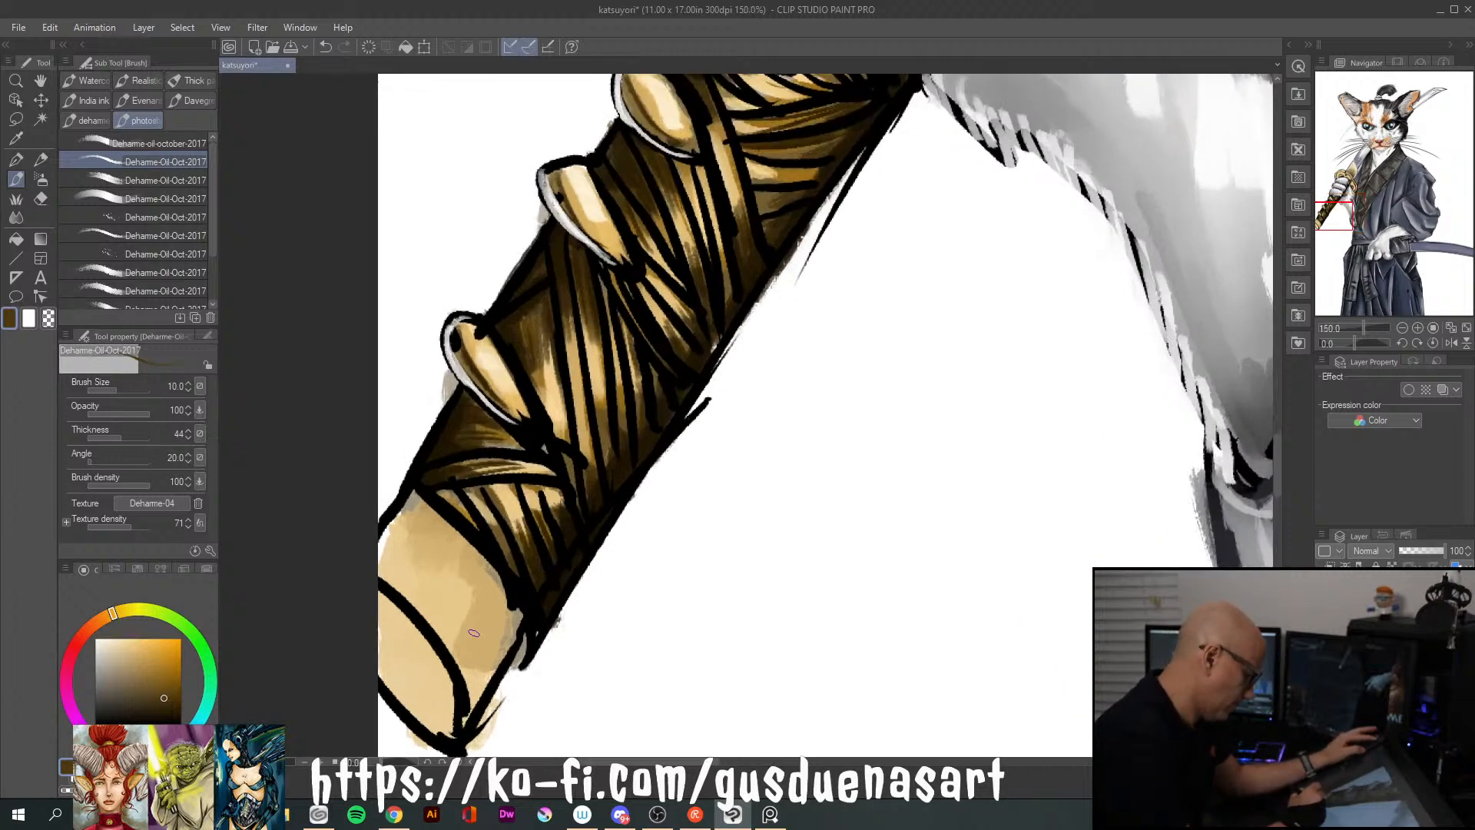
scroll(473, 632, down, 2)
key(bracketright)
key(bracketright)
key(bracketright)
key(bracketright)
key(bracketright)
key(bracketright)
key(bracketright)
key(bracketright)
key(bracketright)
key(bracketright)
key(bracketright)
key(bracketright)
key(bracketright)
key(bracketright)
key(bracketright)
key(bracketright)
key(bracketright)
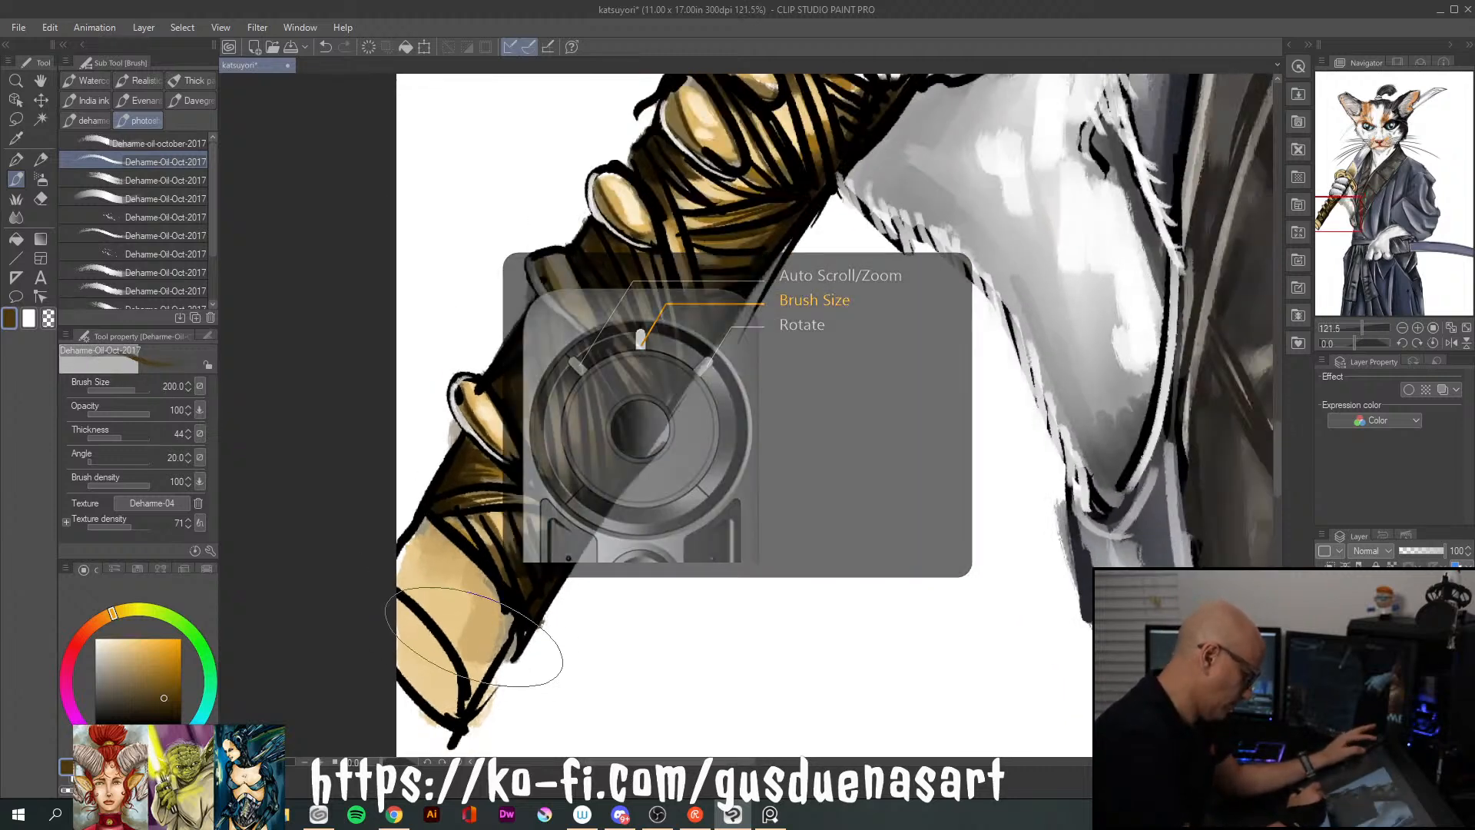
key(bracketleft)
key(bracketleft)
key(bracketleft)
key(bracketleft)
key(bracketleft)
key(bracketleft)
key(bracketleft)
key(bracketleft)
key(bracketleft)
key(bracketleft)
key(bracketleft)
key(bracketleft)
key(bracketleft)
key(bracketright)
key(bracketright)
key(bracketright)
key(bracketright)
key(bracketleft)
key(bracketleft)
key(bracketright)
mouse_move(490, 659)
mouse_down()
mouse_move(460, 618)
mouse_move(430, 611)
mouse_move(495, 653)
mouse_up()
mouse_move(482, 501)
mouse_down()
mouse_move(461, 559)
mouse_move(503, 635)
mouse_move(467, 647)
mouse_move(417, 620)
mouse_move(360, 520)
mouse_move(414, 605)
mouse_move(419, 582)
mouse_move(414, 611)
mouse_move(449, 703)
mouse_move(402, 606)
mouse_move(445, 708)
mouse_move(417, 666)
mouse_move(446, 696)
mouse_move(412, 618)
mouse_move(452, 707)
mouse_move(413, 631)
mouse_up()
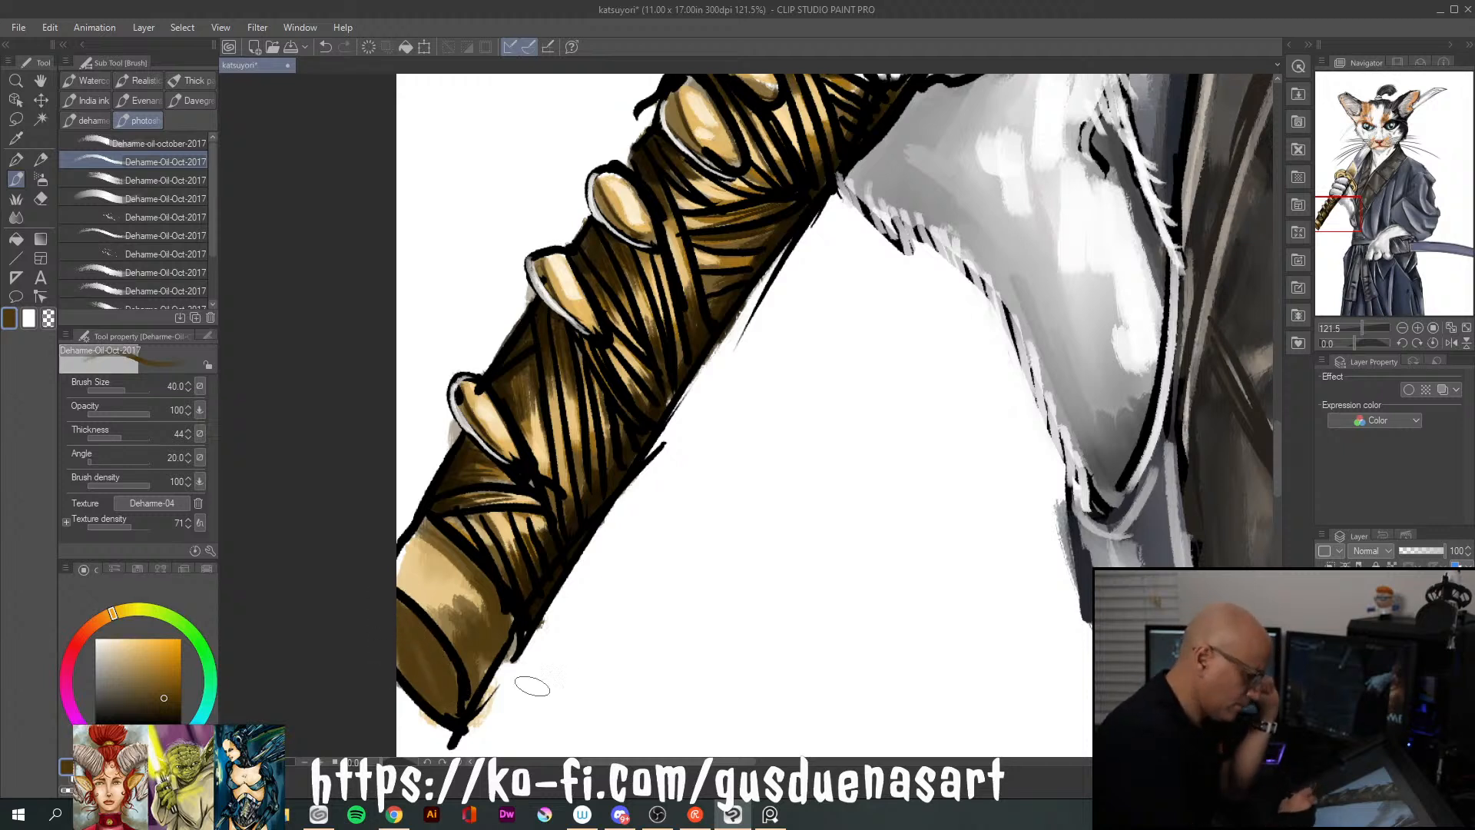
drag(588, 639, 737, 578)
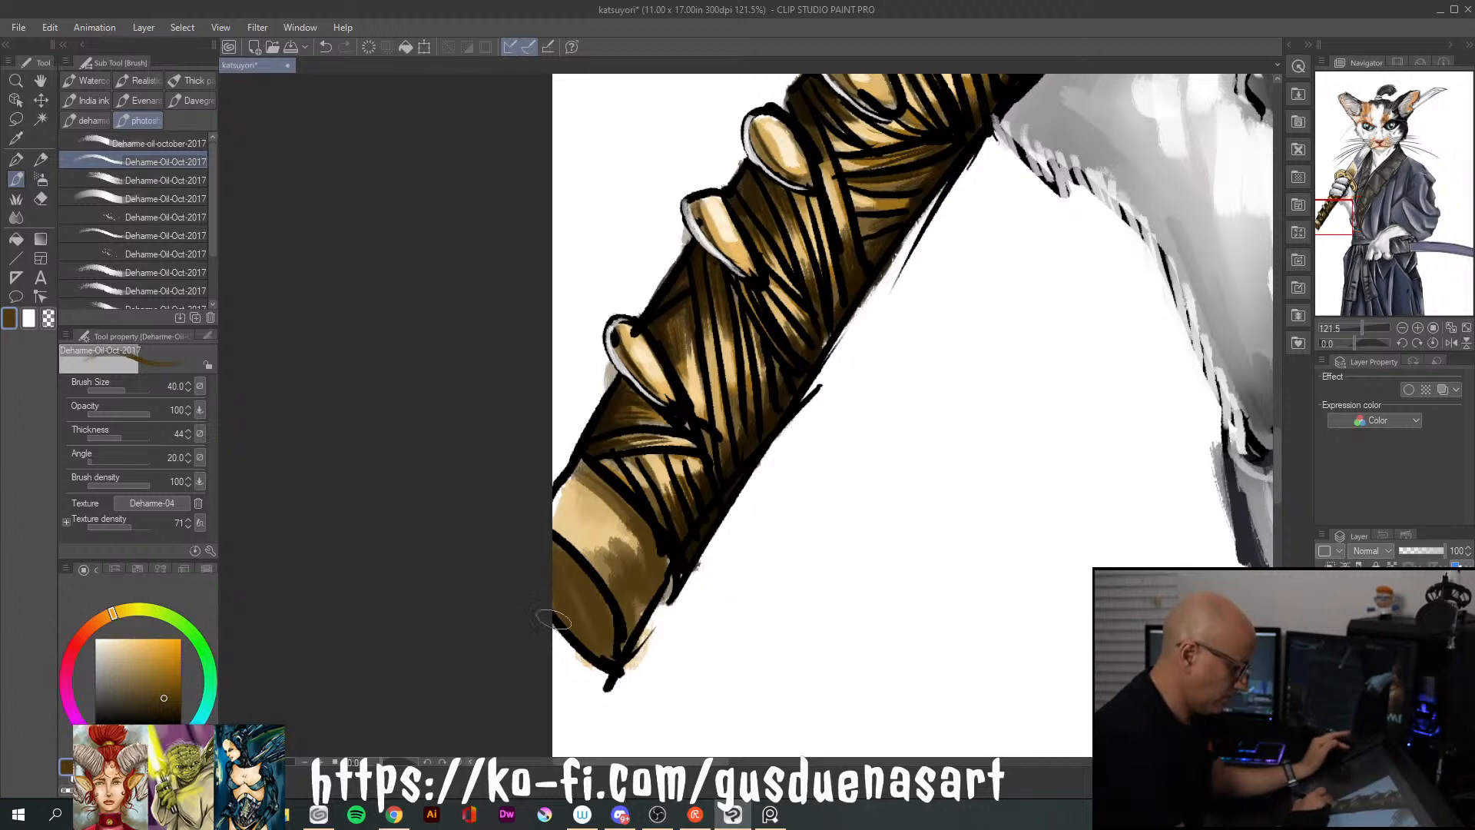
mouse_move(632, 561)
mouse_down()
mouse_move(608, 521)
mouse_move(650, 570)
mouse_move(632, 610)
mouse_move(579, 552)
mouse_move(603, 496)
mouse_move(576, 539)
mouse_move(590, 521)
mouse_move(624, 558)
mouse_move(631, 544)
mouse_move(596, 494)
mouse_move(633, 539)
mouse_move(622, 508)
mouse_move(633, 590)
mouse_up()
Paint light cream highlights on the upper part and outer edge of the handle's end cap
click(157, 670)
click(126, 631)
mouse_move(561, 511)
mouse_down()
mouse_move(598, 532)
mouse_move(571, 479)
mouse_move(612, 519)
mouse_move(604, 490)
mouse_move(572, 506)
mouse_move(571, 487)
mouse_move(571, 505)
mouse_move(565, 463)
mouse_move(580, 465)
mouse_move(556, 495)
mouse_move(603, 578)
mouse_up()
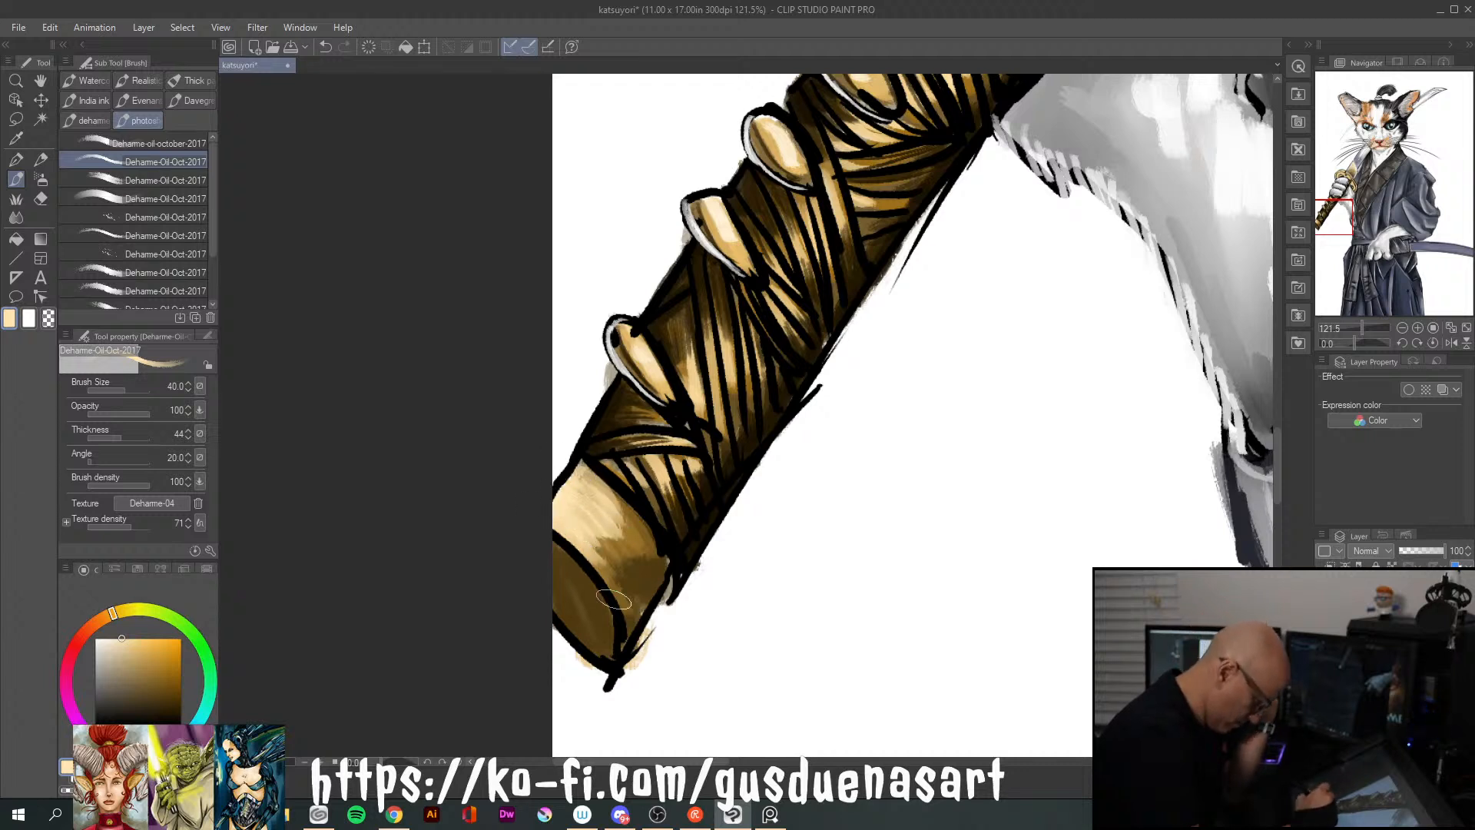
drag(613, 476, 644, 530)
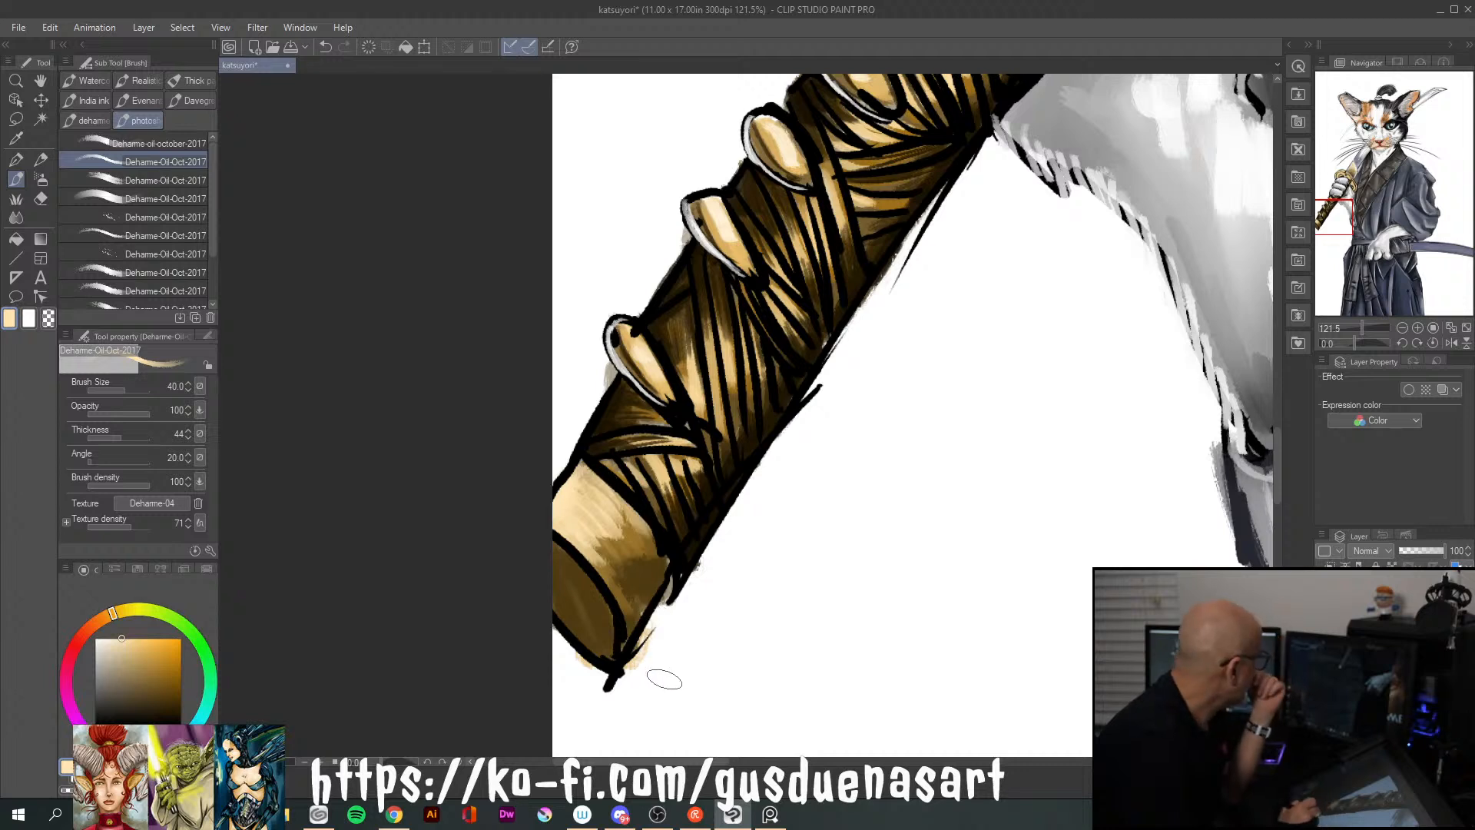
mouse_move(651, 553)
mouse_down()
mouse_move(662, 572)
mouse_move(647, 603)
mouse_up()
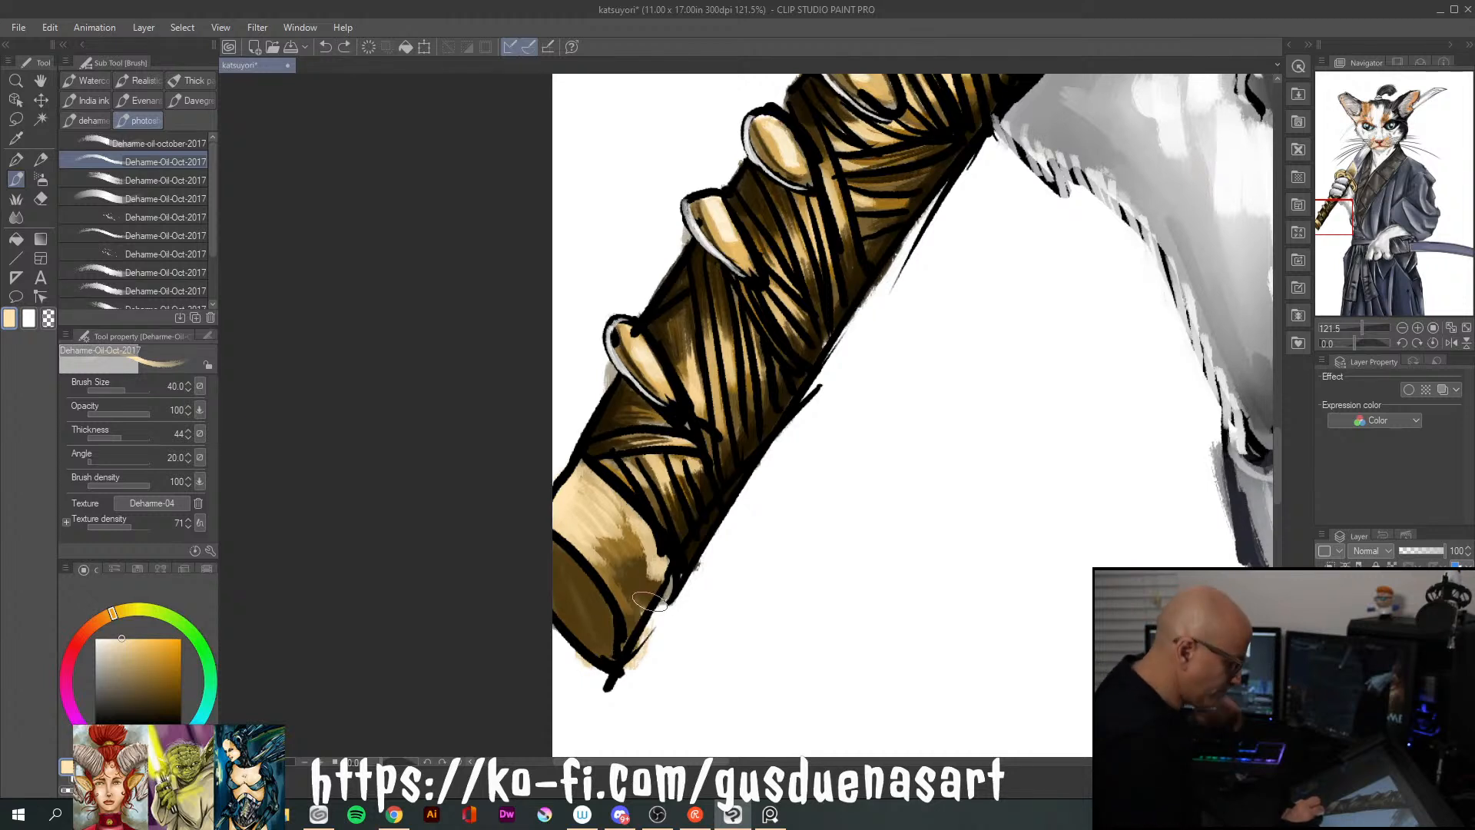
Blend dark brown back over the end cap's lower side and deepen its end face with very dark brown
alt+click(652, 585)
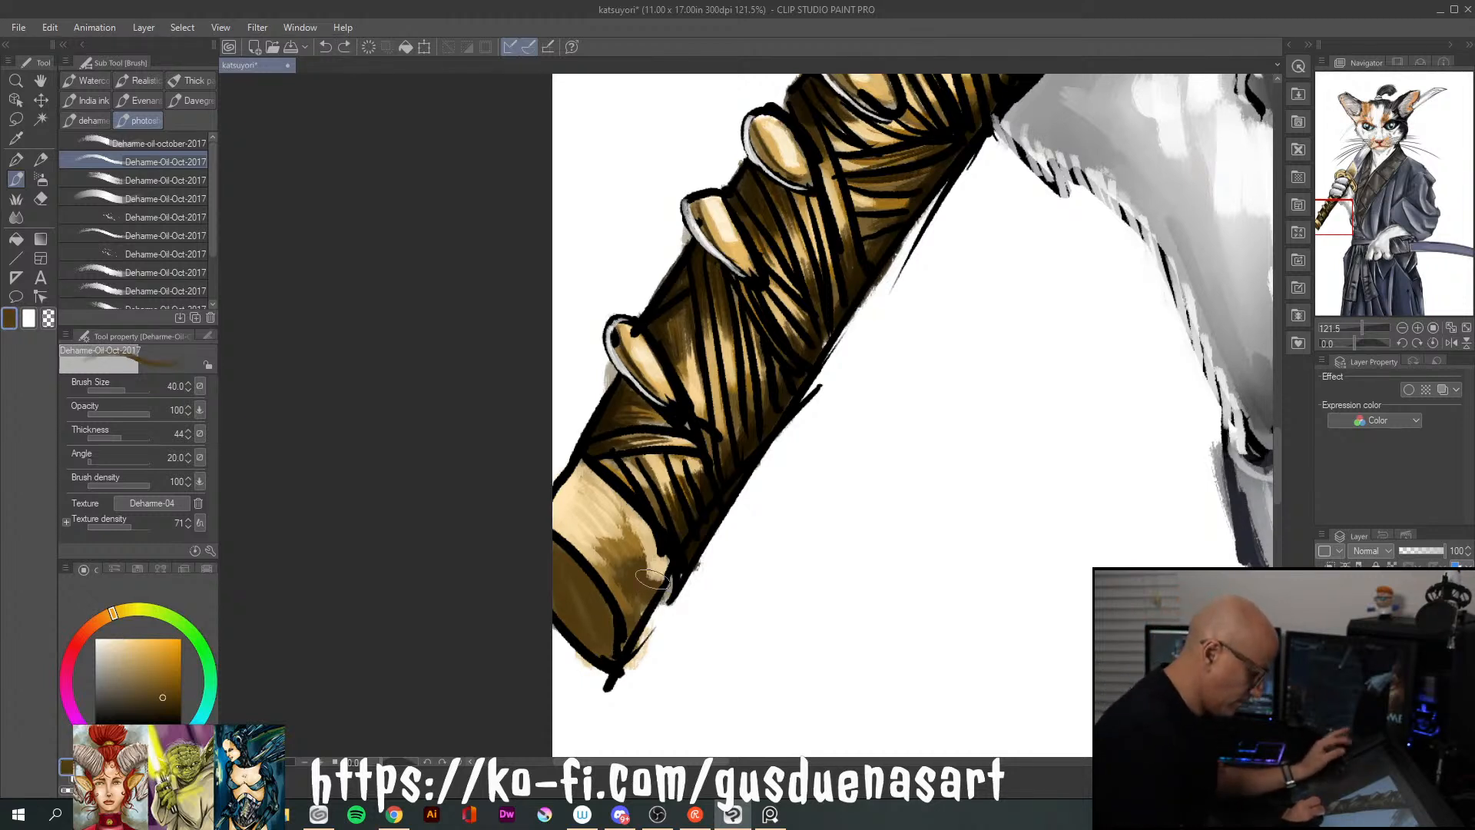
mouse_move(646, 559)
mouse_down()
mouse_move(650, 590)
mouse_move(647, 570)
mouse_move(648, 584)
mouse_move(662, 572)
mouse_move(638, 636)
mouse_up()
click(178, 711)
mouse_move(576, 553)
mouse_down()
mouse_move(598, 654)
mouse_move(559, 545)
mouse_move(586, 598)
mouse_up()
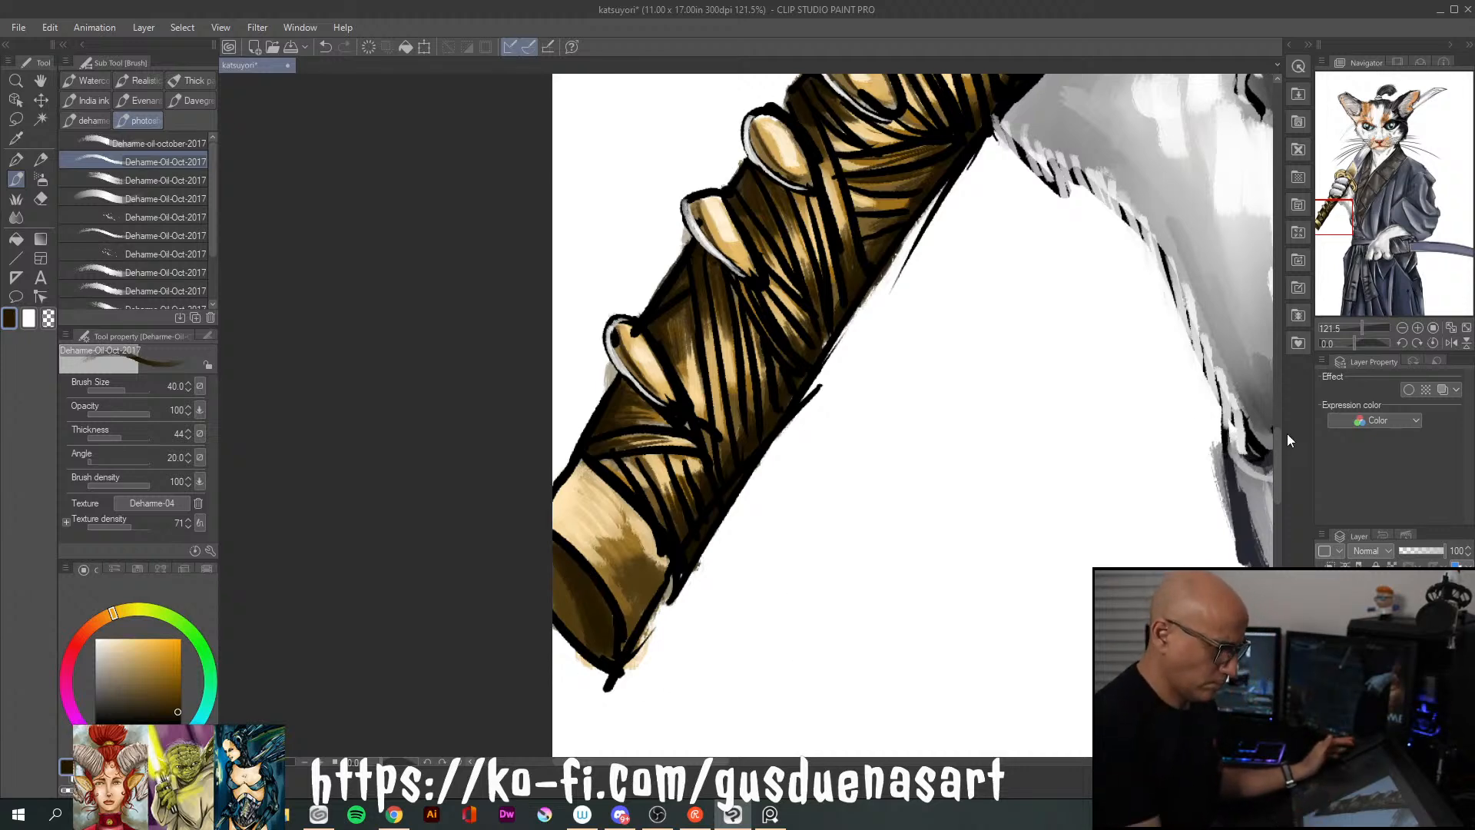
Shade the katana's round hand guard above the paw in dark brown, including around its cutouts
drag(1278, 467, 1275, 343)
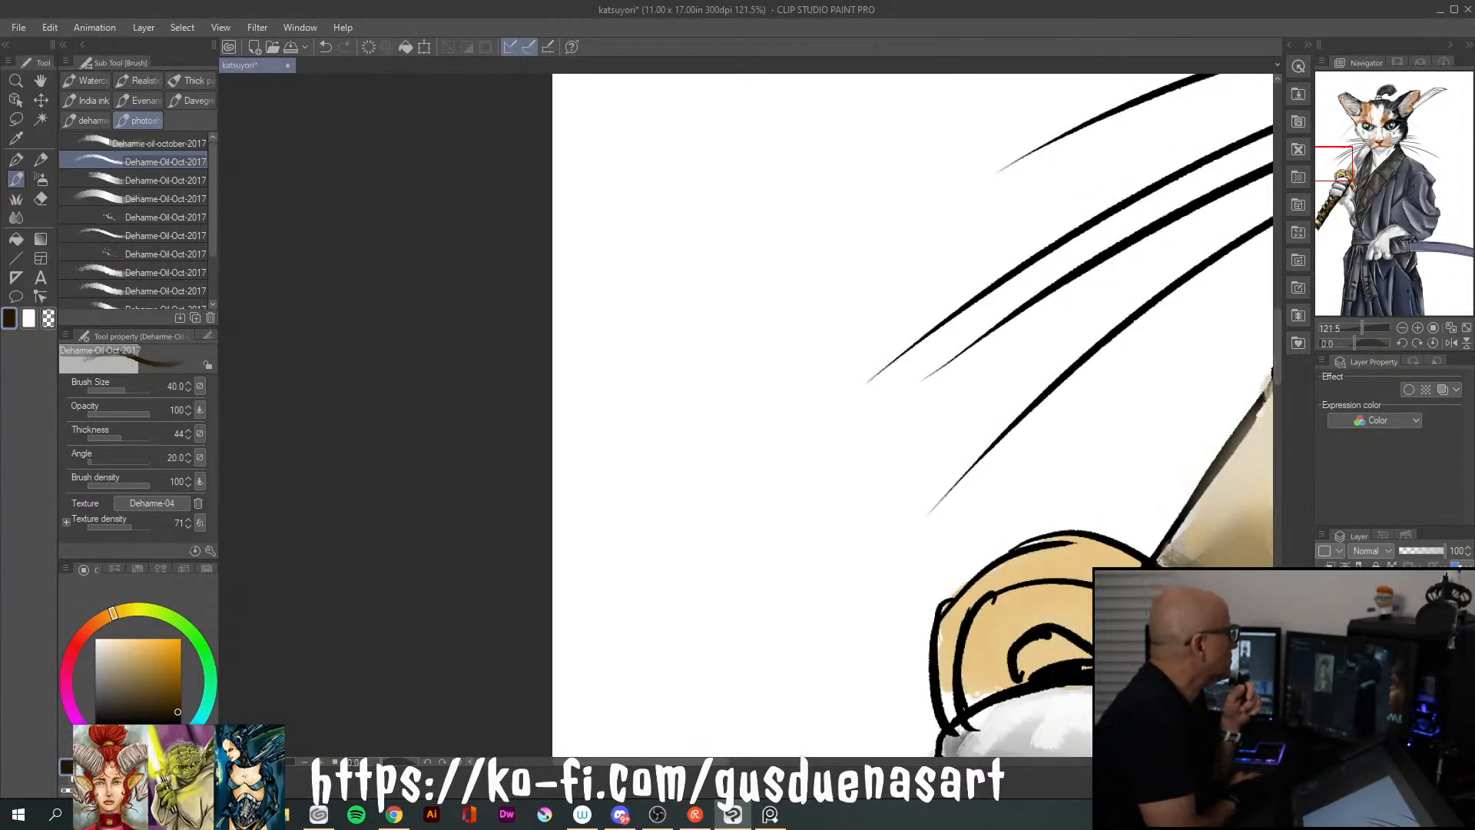
key(alt+Tab)
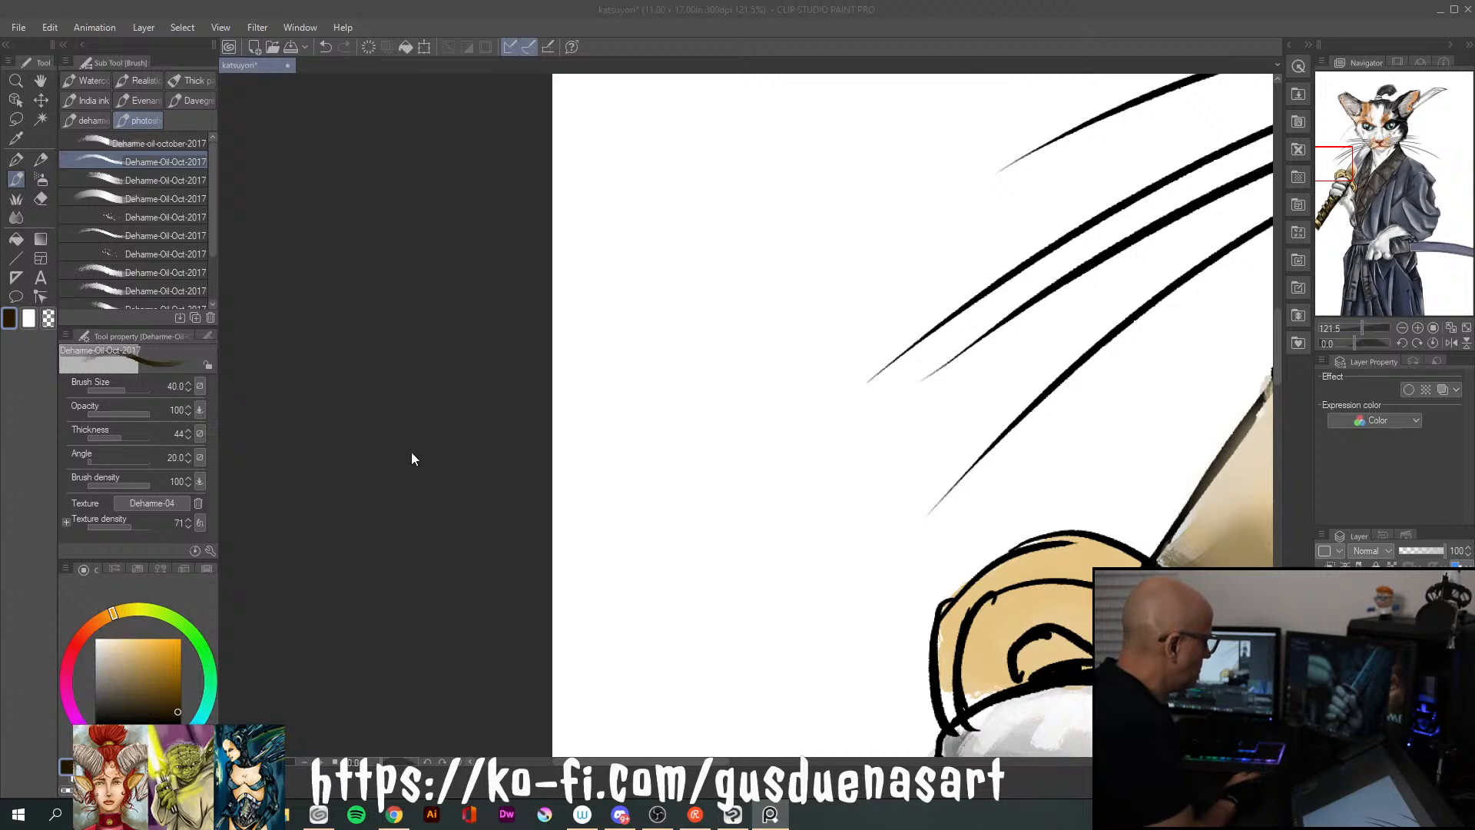
scroll(431, 449, down, 2)
scroll(948, 354, down, 3)
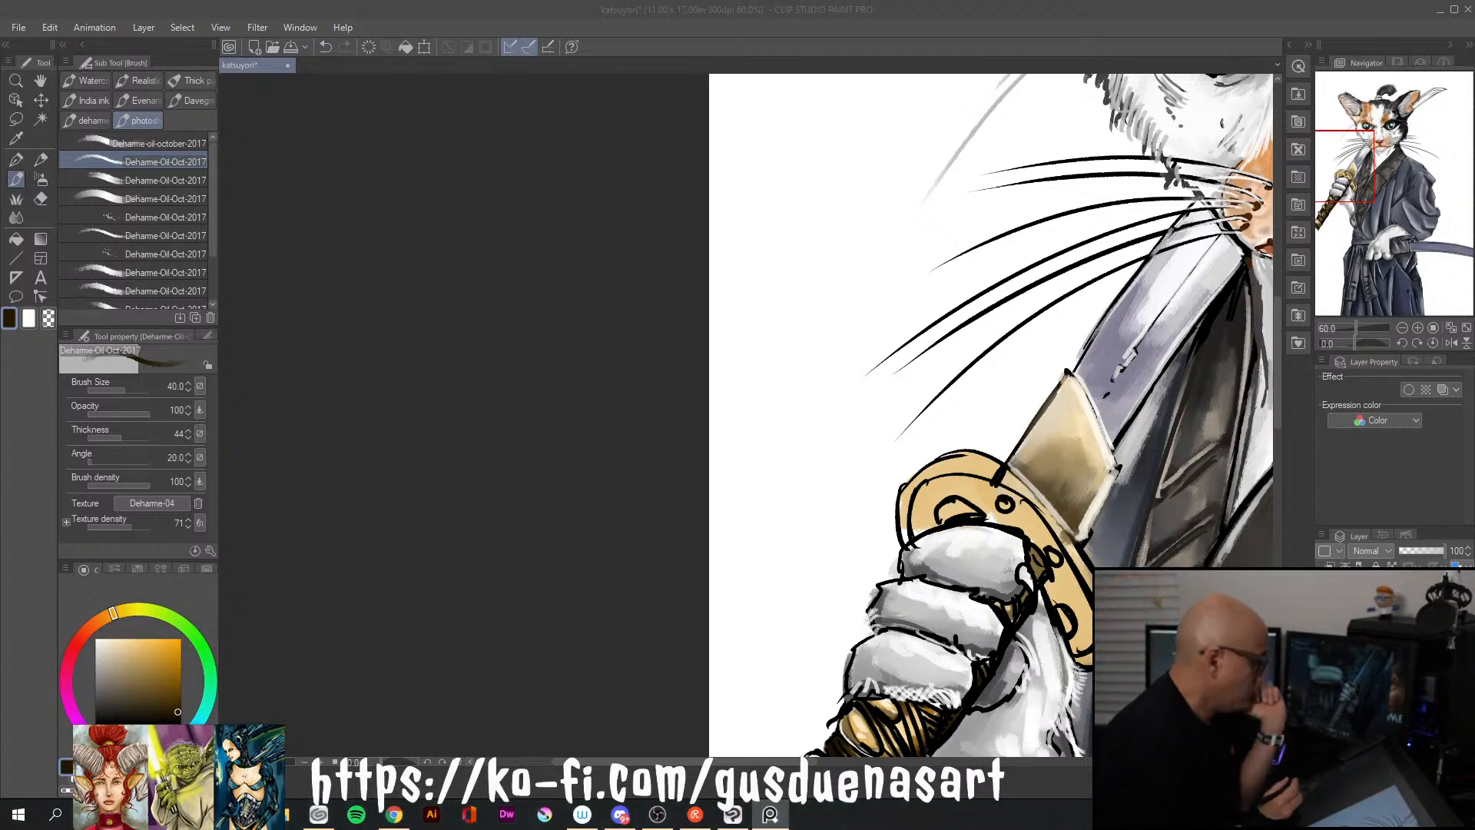
click(179, 705)
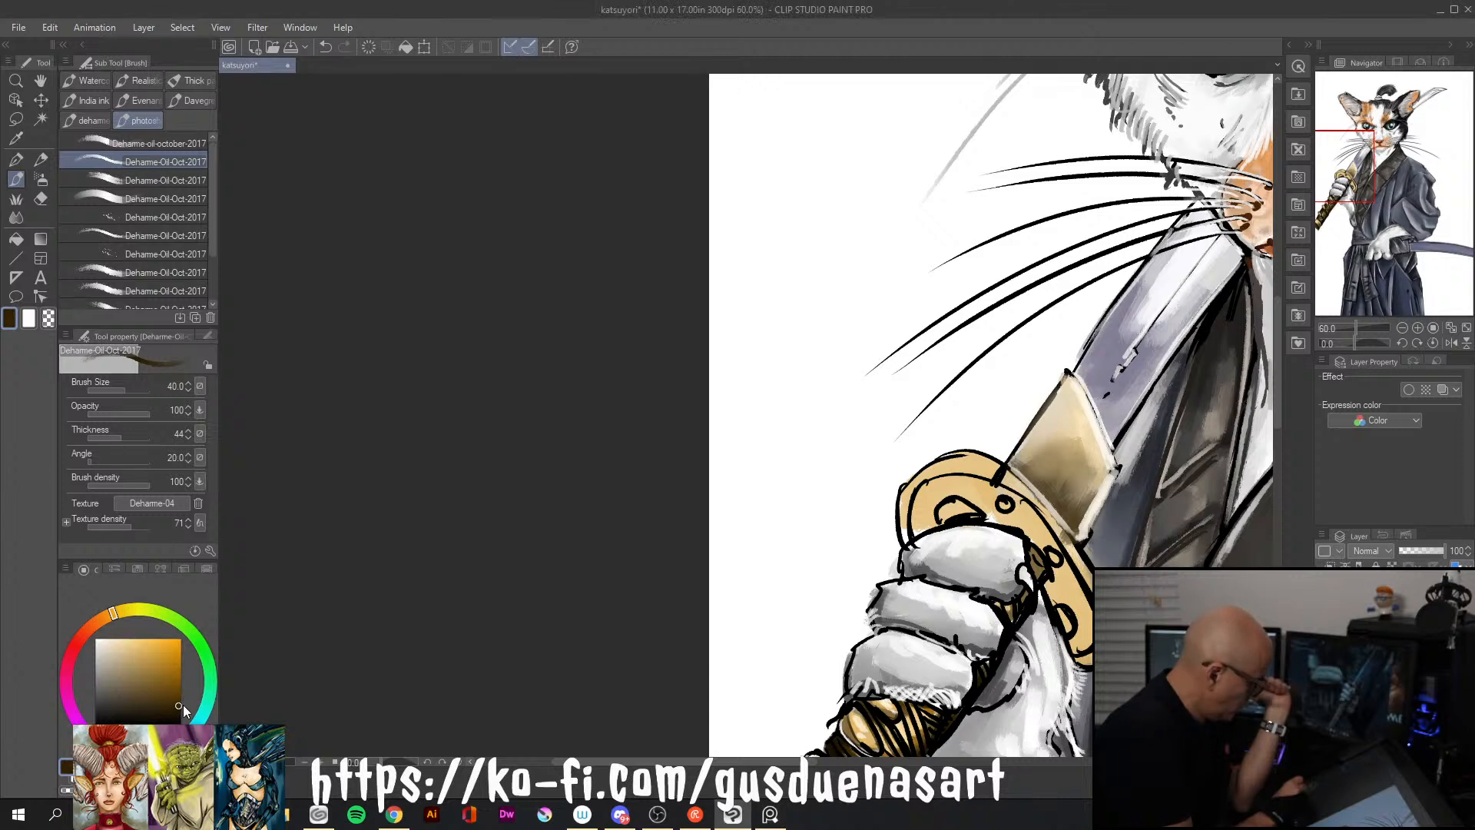
mouse_move(945, 480)
mouse_down()
mouse_move(943, 486)
mouse_move(930, 524)
mouse_move(959, 503)
mouse_move(1023, 511)
mouse_move(965, 491)
mouse_up()
mouse_move(1058, 490)
mouse_down()
mouse_move(1006, 480)
mouse_move(1073, 526)
mouse_move(1079, 569)
mouse_move(1049, 580)
mouse_move(1070, 632)
mouse_up()
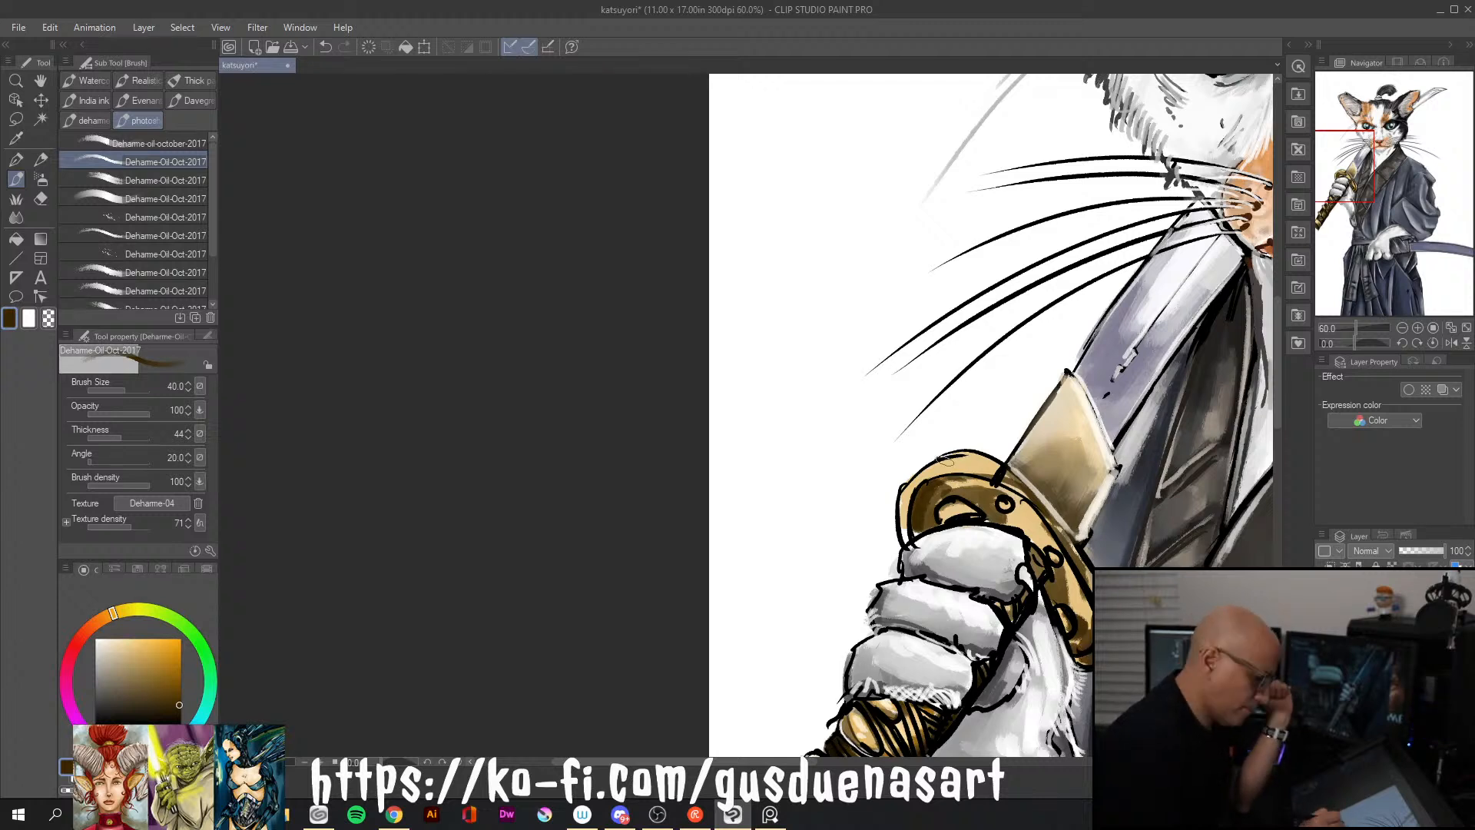
Paint golden orange over the hand guard's rim and face
click(167, 654)
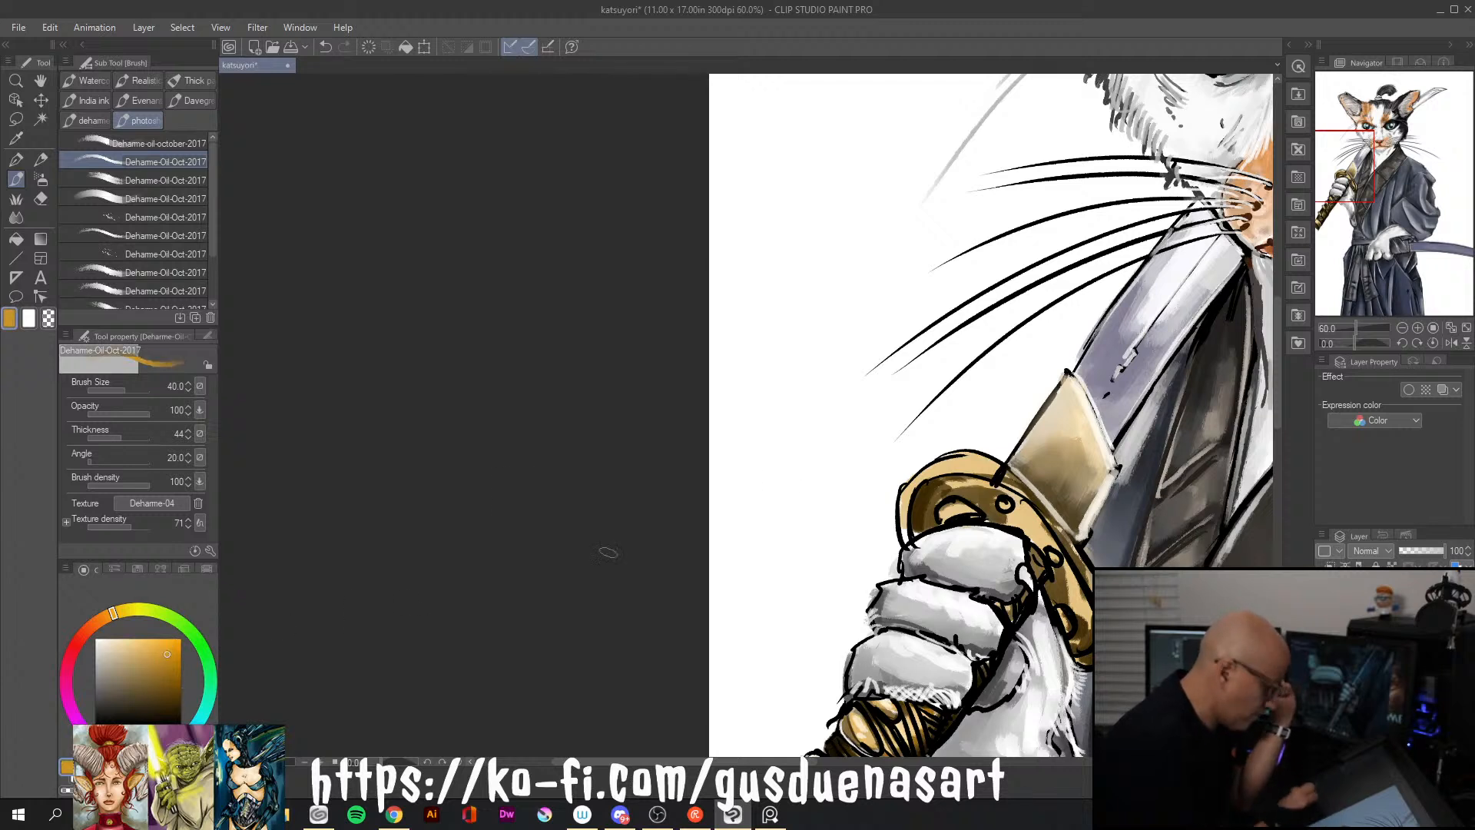
drag(907, 517, 976, 468)
mouse_move(929, 466)
mouse_down()
mouse_move(991, 465)
mouse_move(943, 510)
mouse_up()
mouse_move(957, 481)
mouse_down()
mouse_move(1008, 488)
mouse_move(1062, 538)
mouse_up()
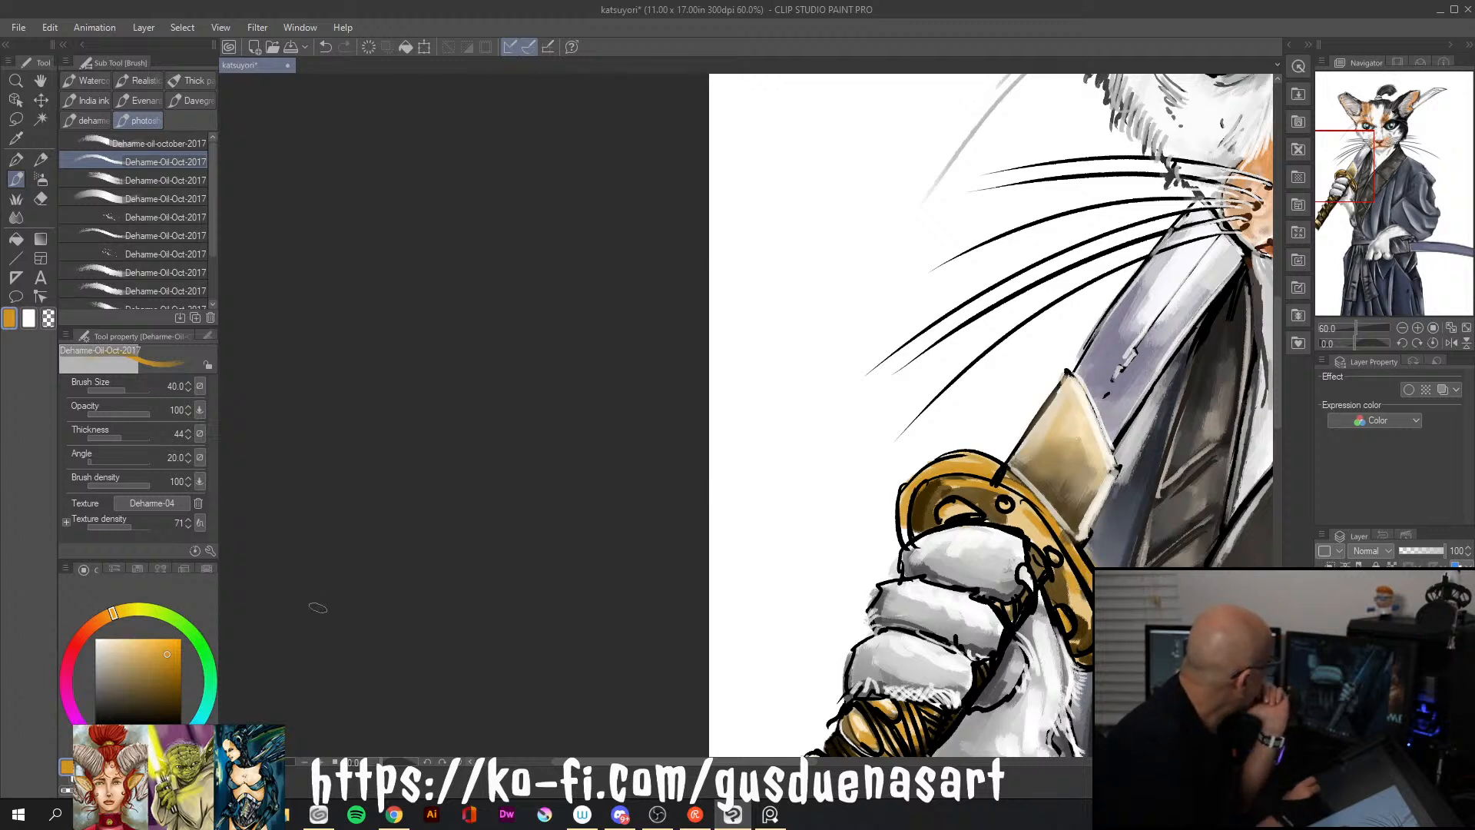
Add medium brown shading around the hand guard's upper cutout and along its inner rim
click(181, 687)
drag(933, 486, 986, 496)
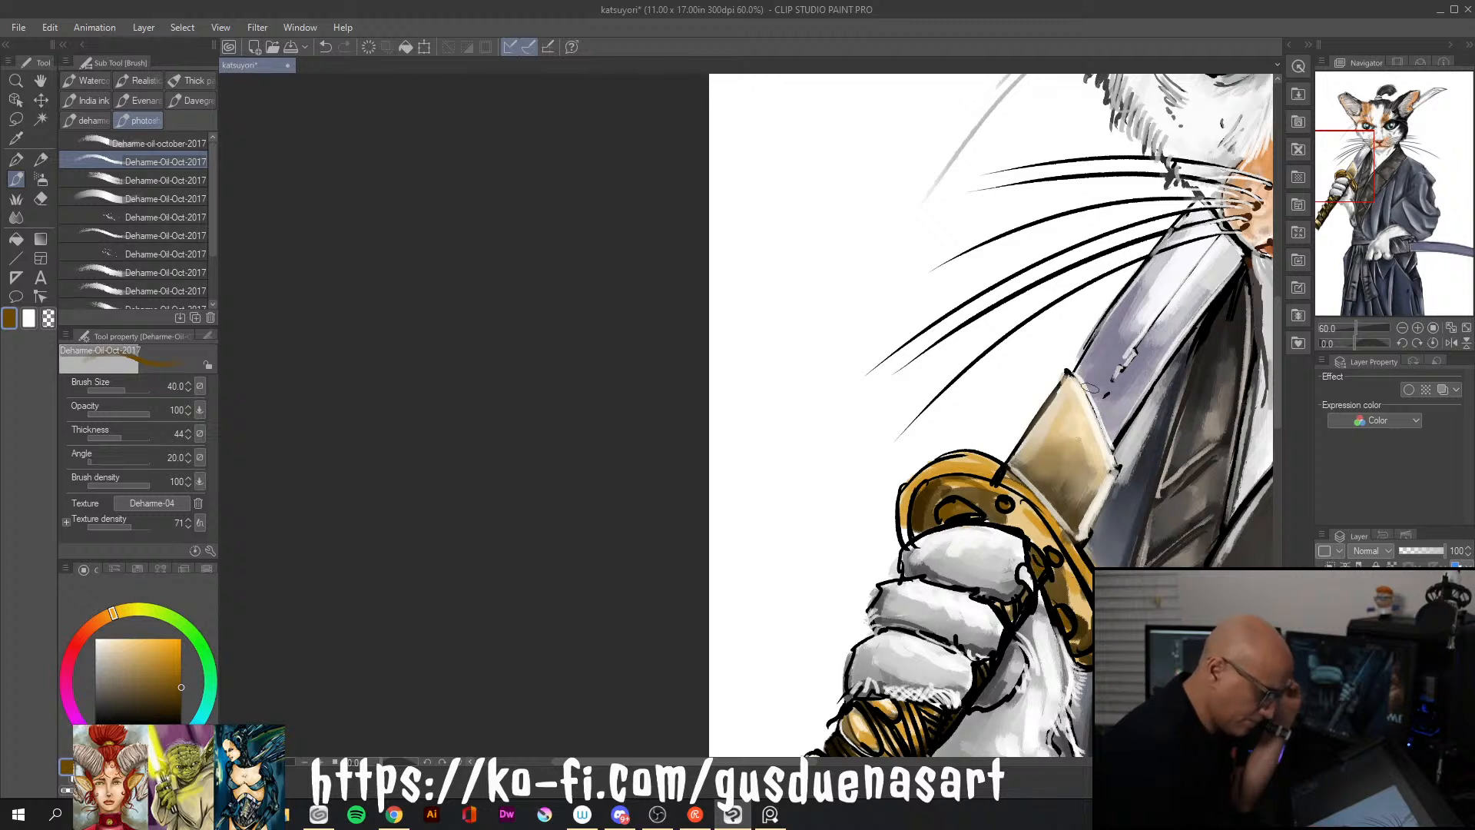
mouse_move(922, 478)
mouse_down()
mouse_move(991, 474)
mouse_move(917, 479)
mouse_move(976, 470)
mouse_move(906, 526)
mouse_up()
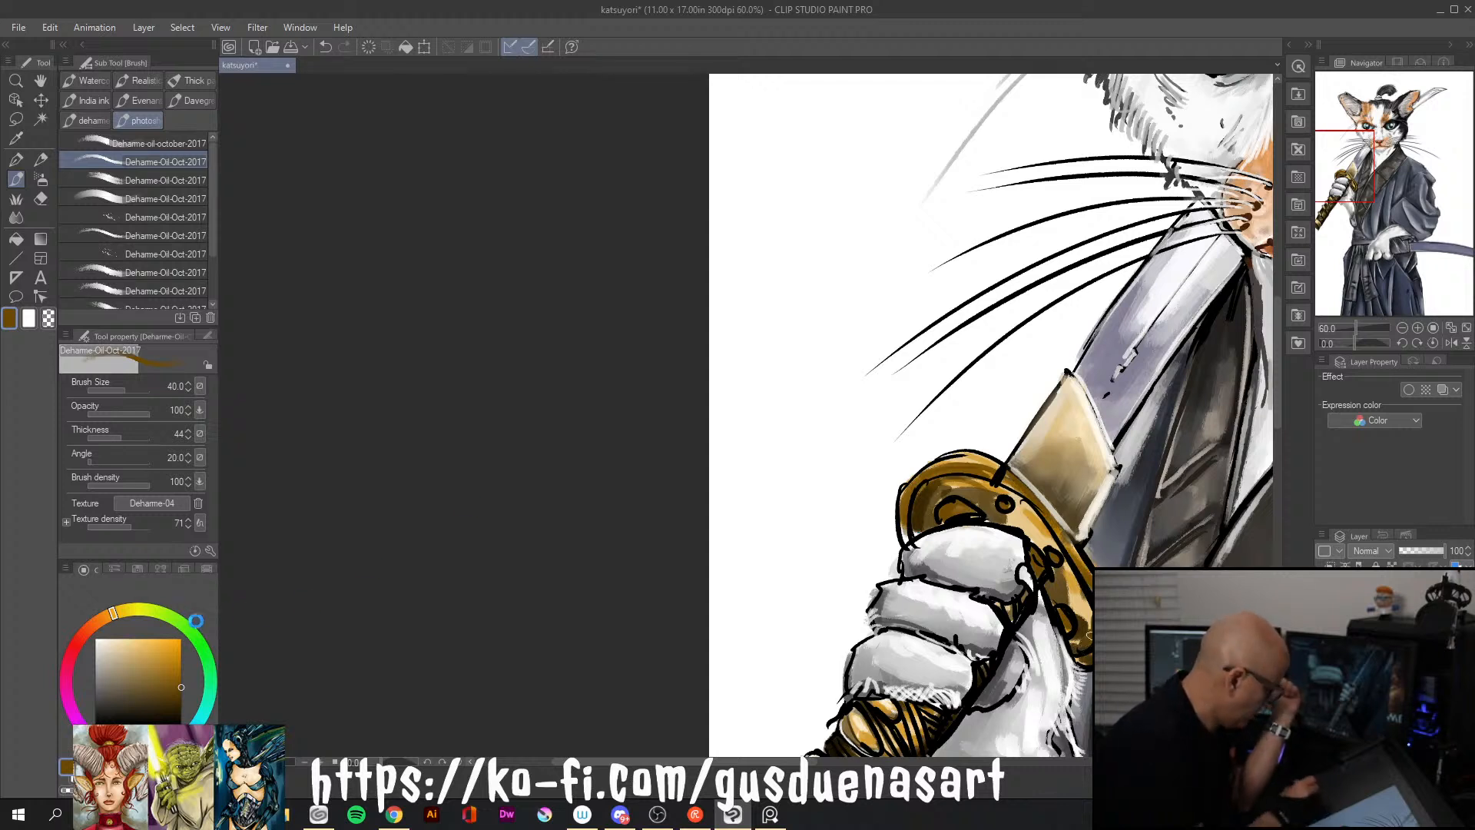
Paint pale cream highlights along the katana hand guard's upper and outer rim with a size 30 brush
drag(176, 654, 160, 662)
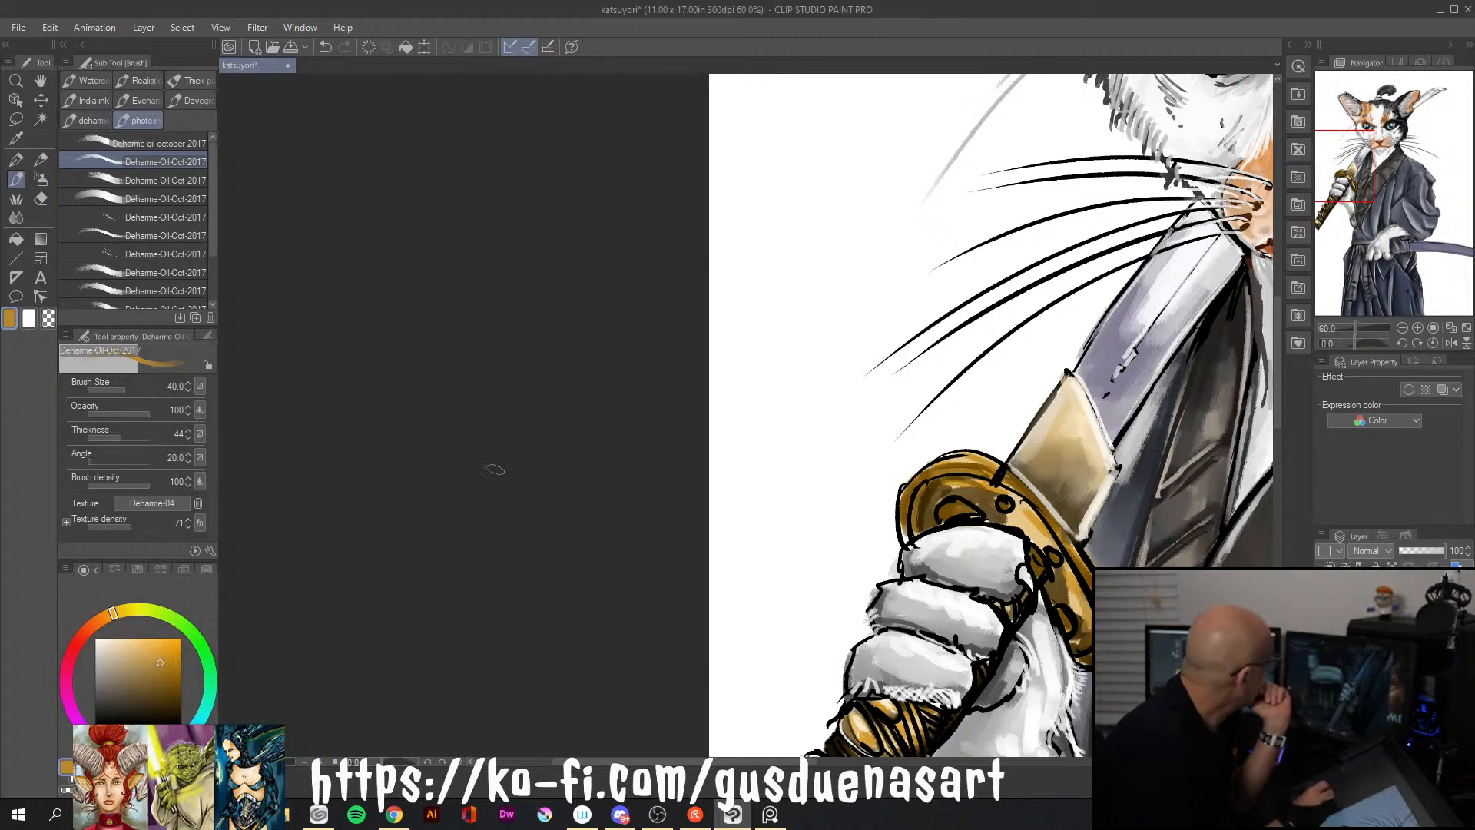
click(109, 638)
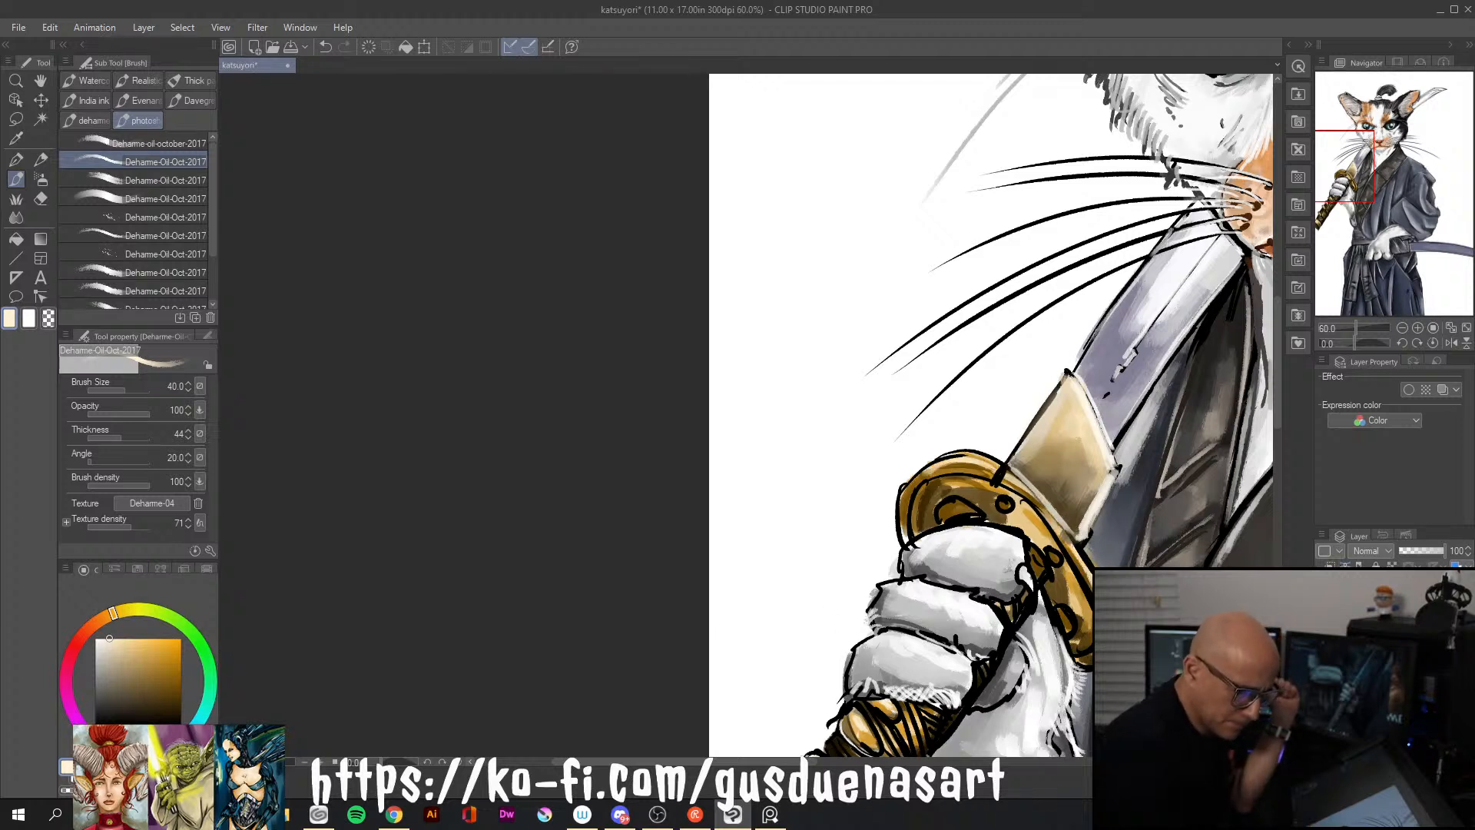
key(bracketleft)
key(bracketleft)
key(bracketleft)
key(bracketleft)
key(bracketleft)
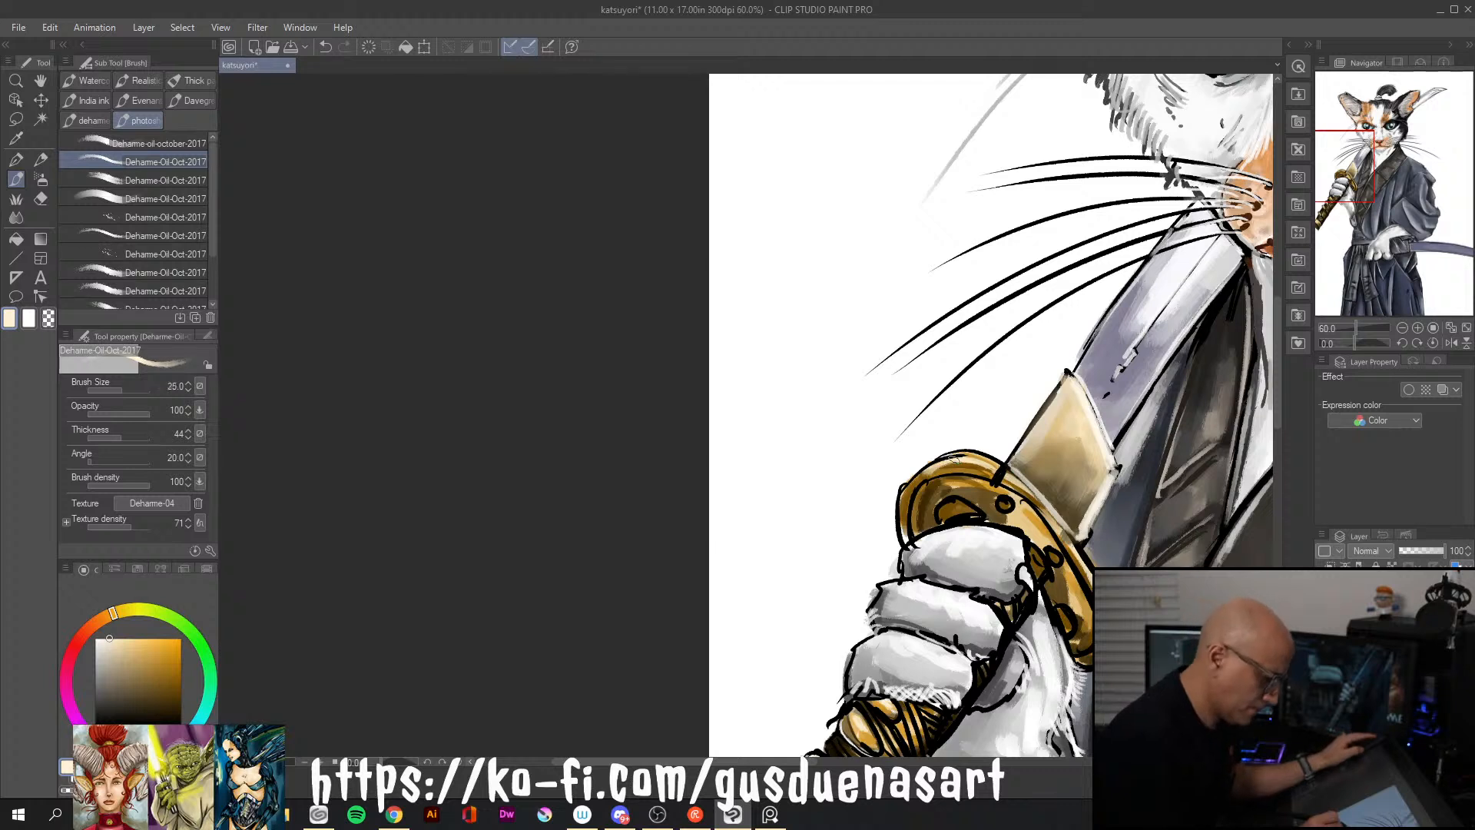
key(bracketright)
key(bracketright)
key(bracketright)
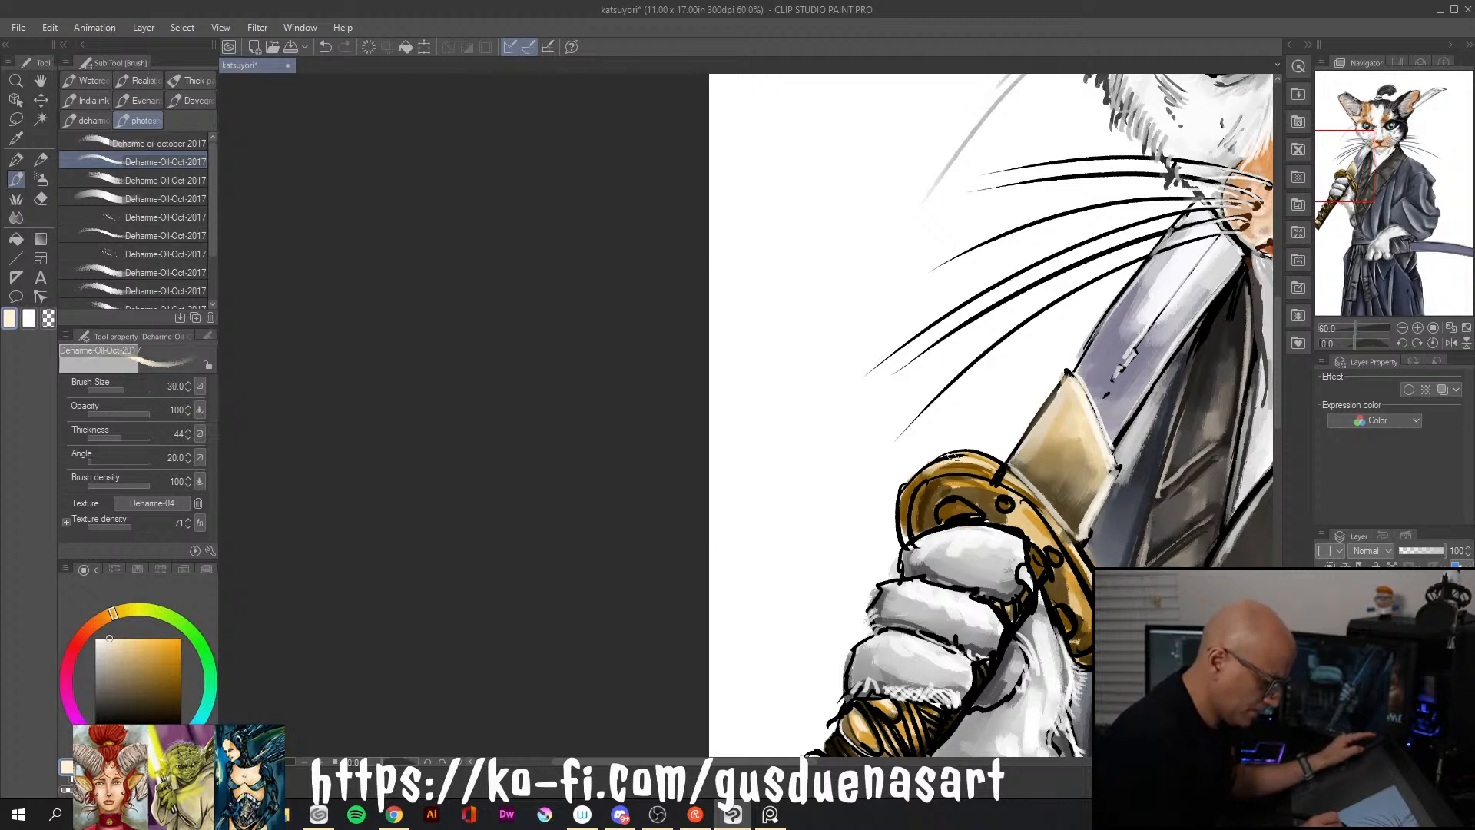
drag(921, 470, 961, 455)
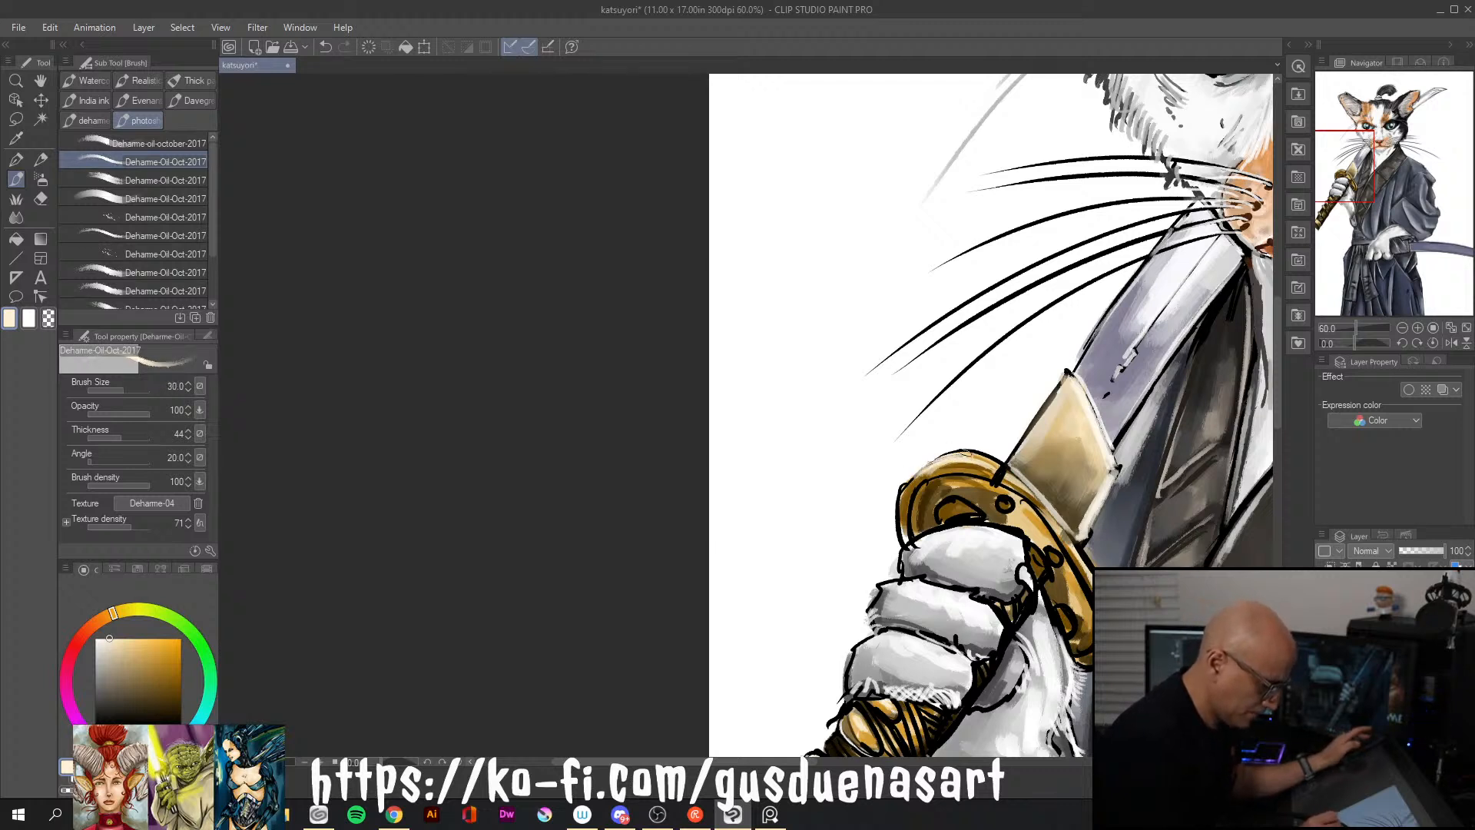
drag(1011, 471, 1063, 521)
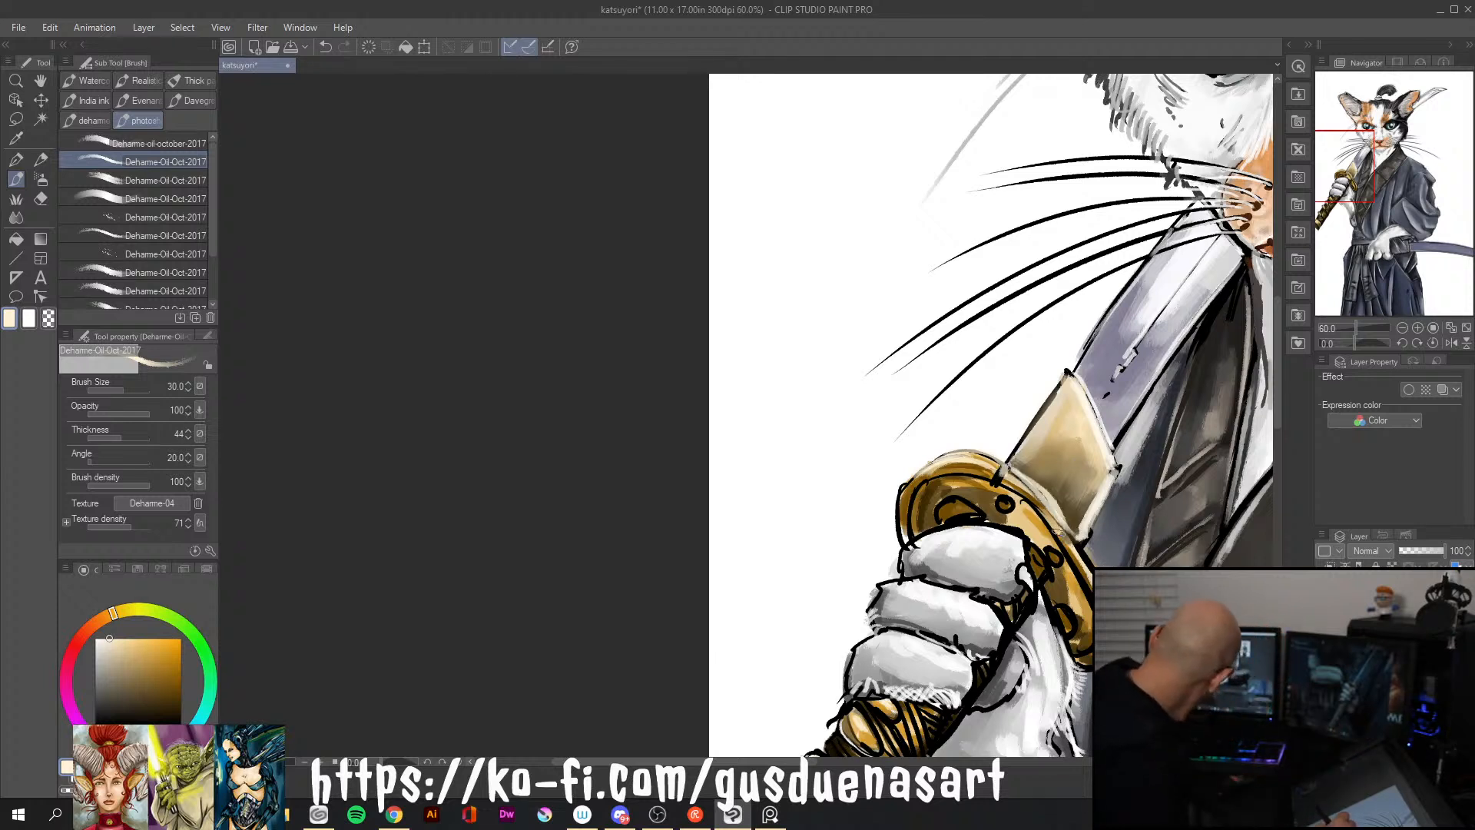
drag(1034, 490, 1092, 569)
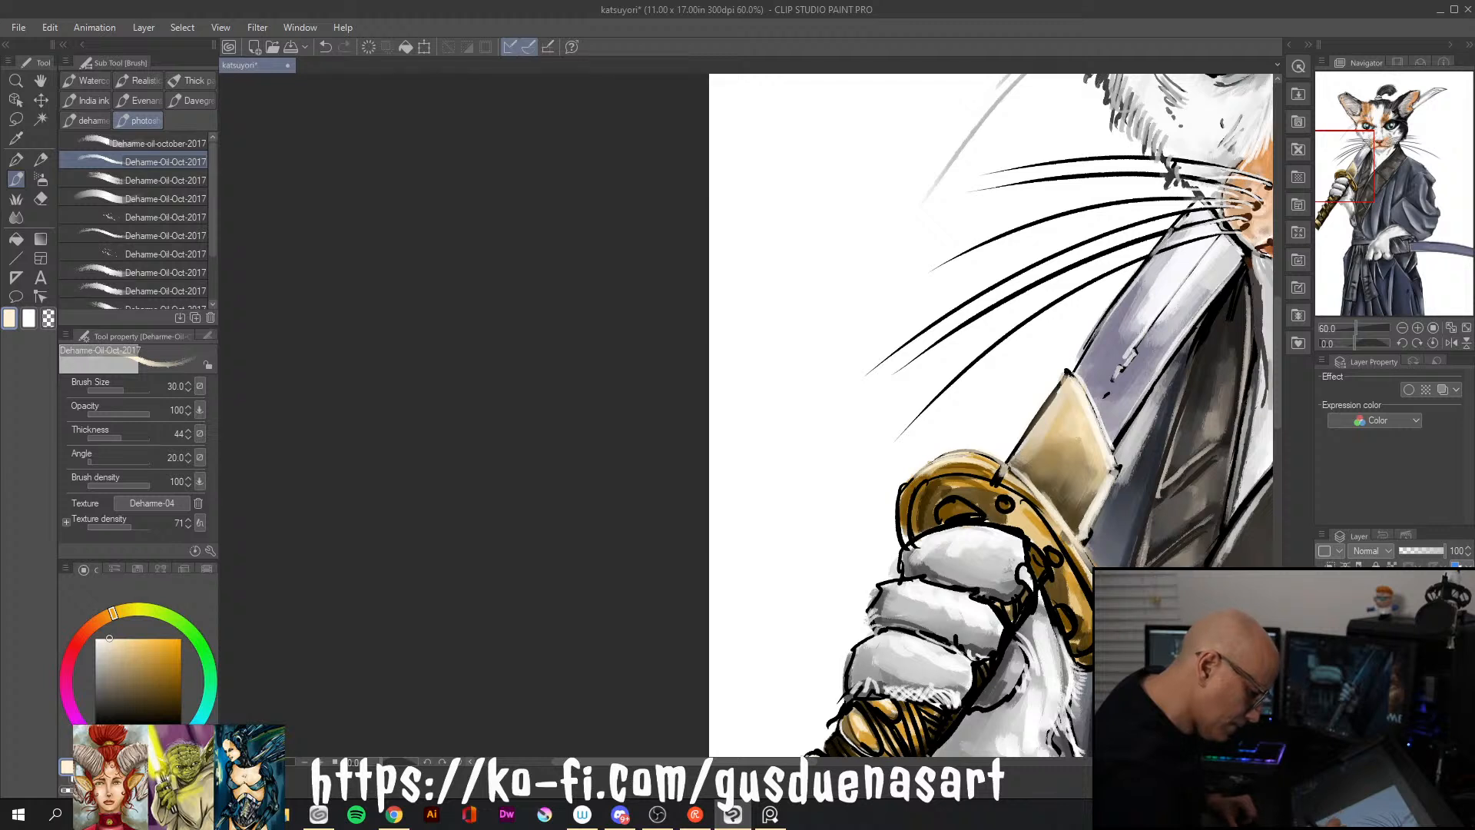
drag(1047, 518, 1090, 594)
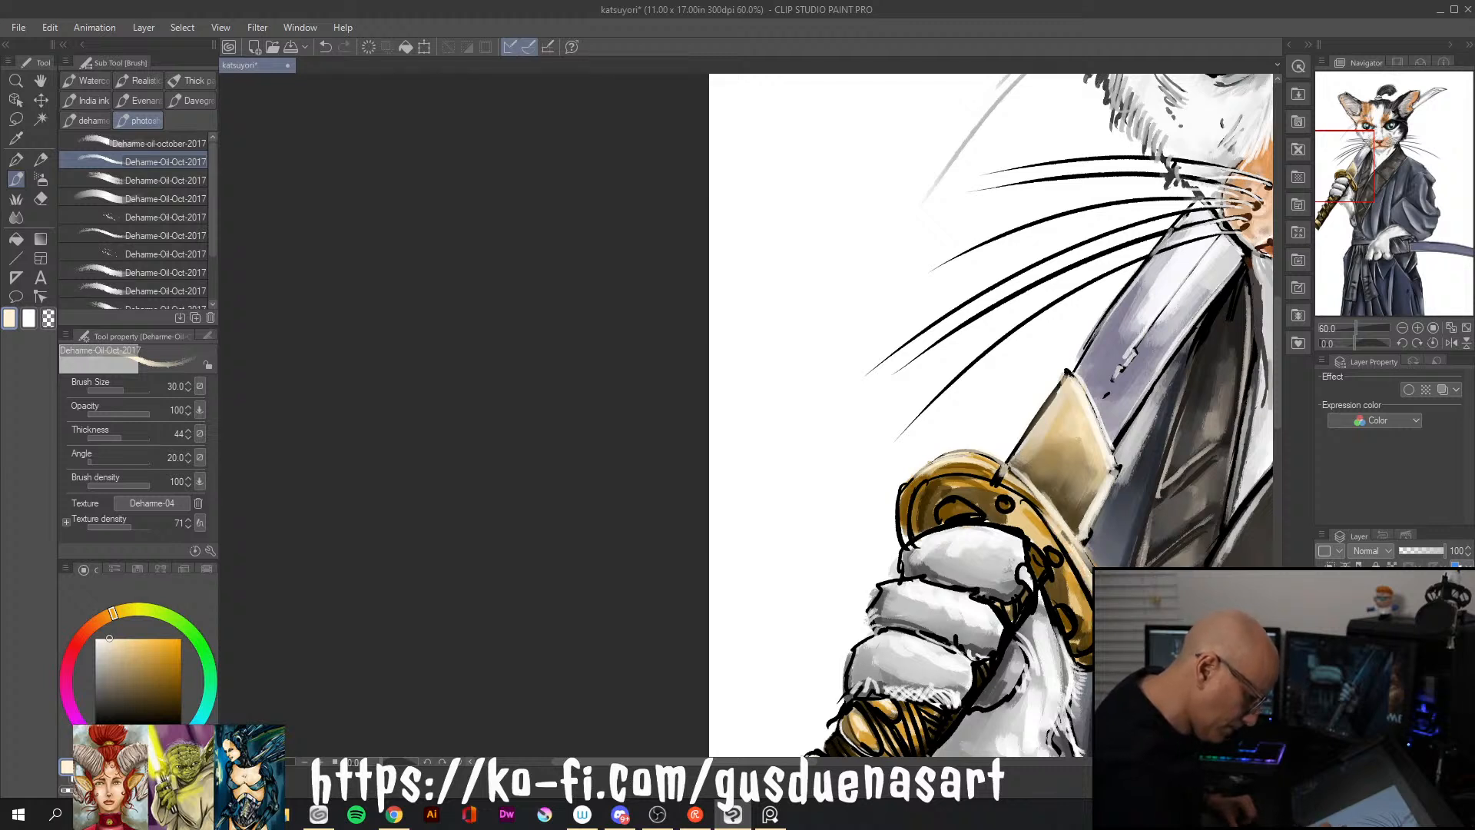
Shade the hand guard's face and cutouts with golden brown and very dark brown, and add muted brown to the blade collar above it
click(178, 671)
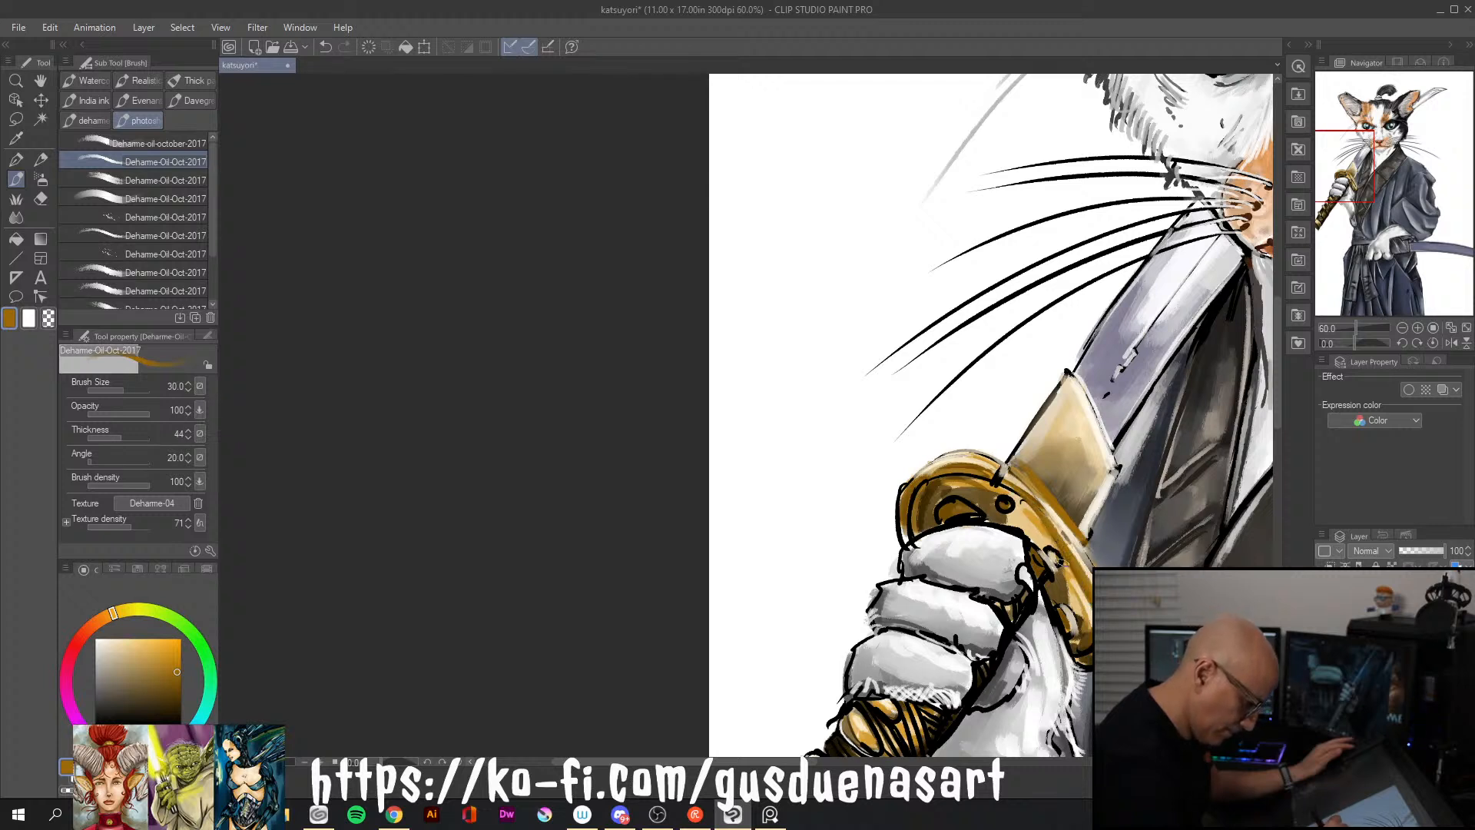
mouse_move(1014, 492)
mouse_down()
mouse_move(1050, 552)
mouse_move(1032, 530)
mouse_up()
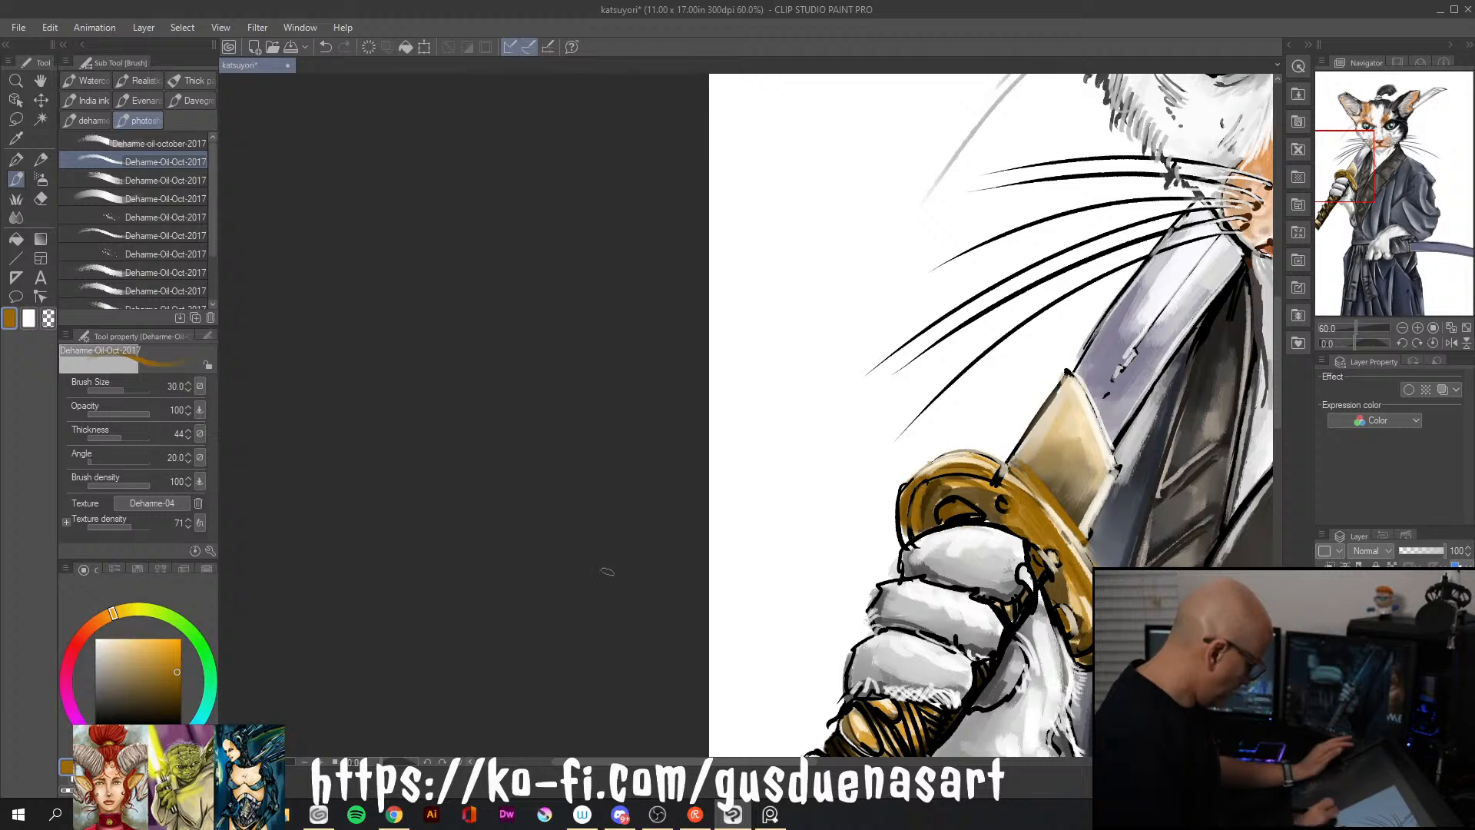
click(181, 705)
mouse_move(906, 489)
mouse_down()
mouse_move(908, 545)
mouse_move(915, 530)
mouse_up()
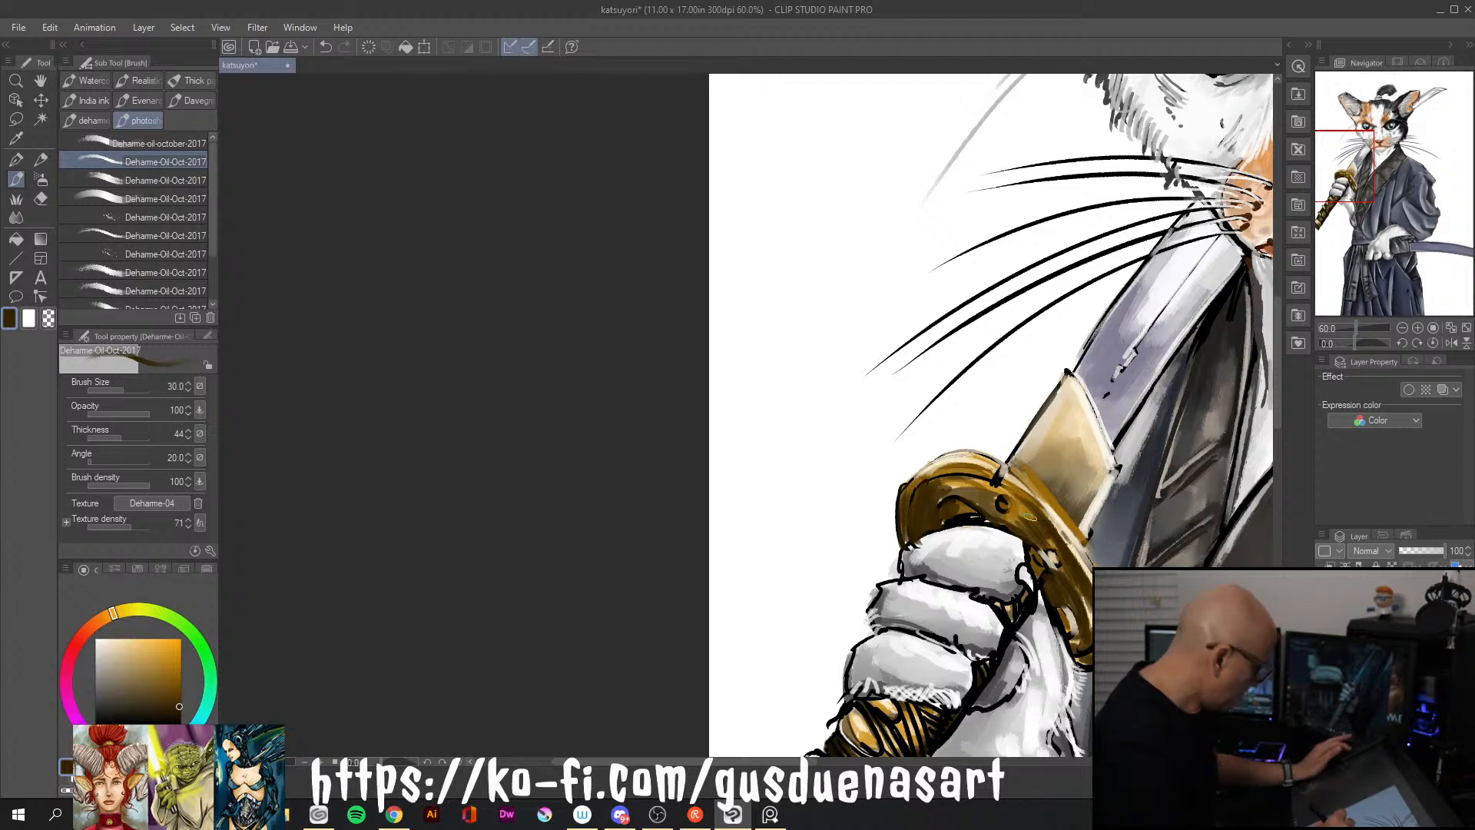
alt+click(1033, 508)
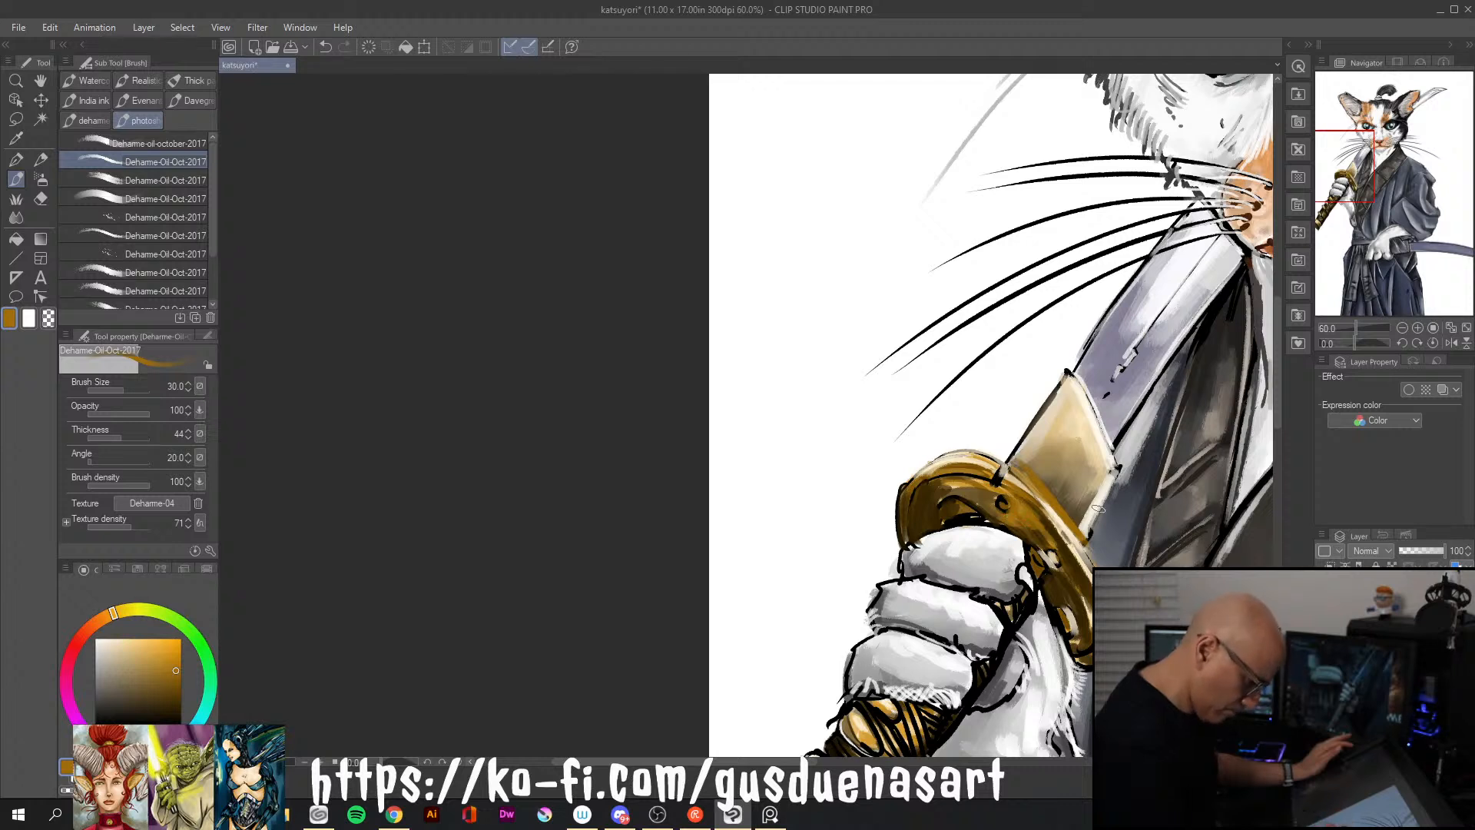
alt+click(1076, 497)
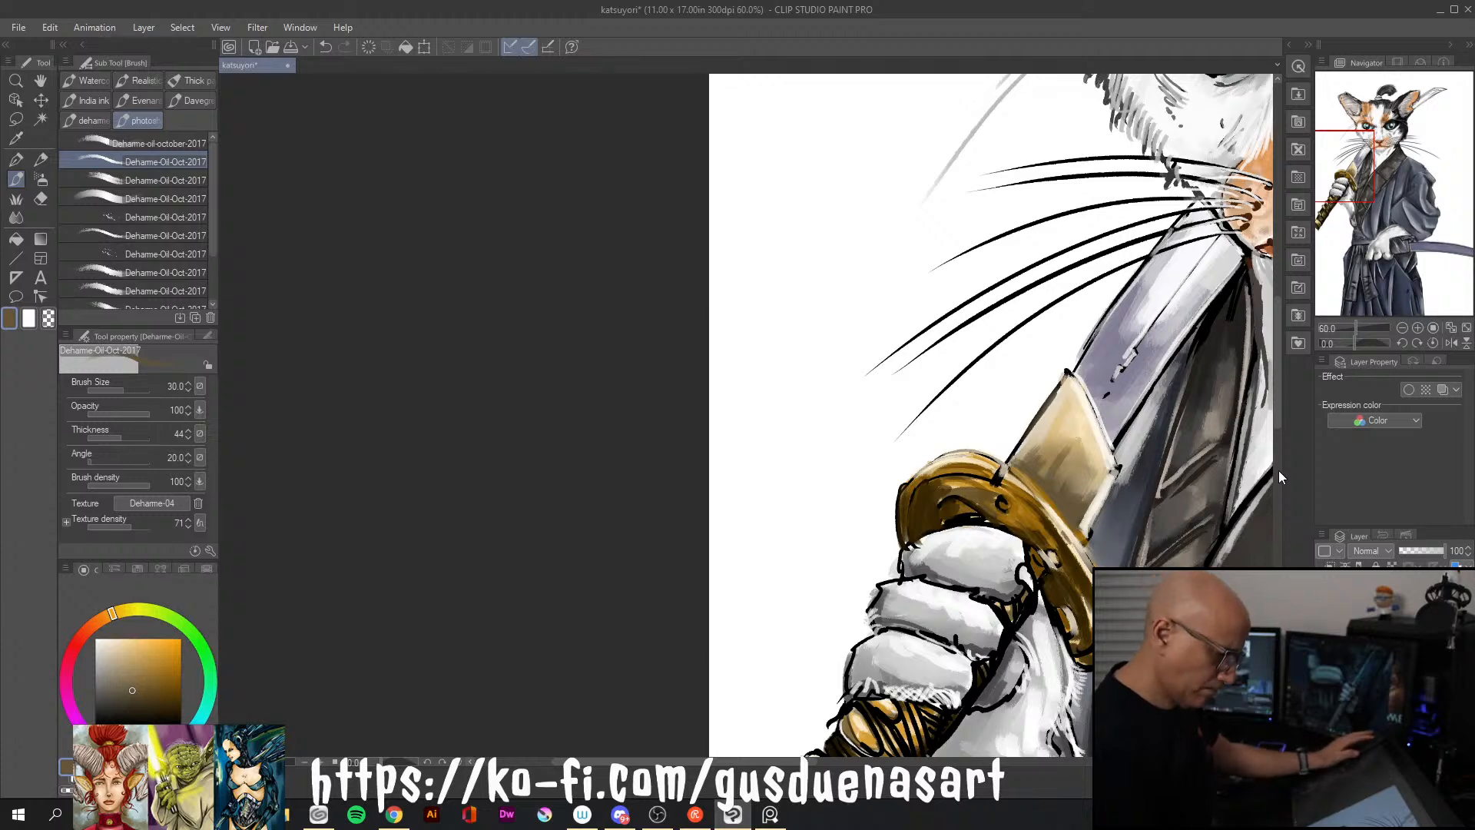
Examine the whole figure from the sword handle down to the scabbard at the waist for areas still needing shading
drag(1279, 408, 1278, 480)
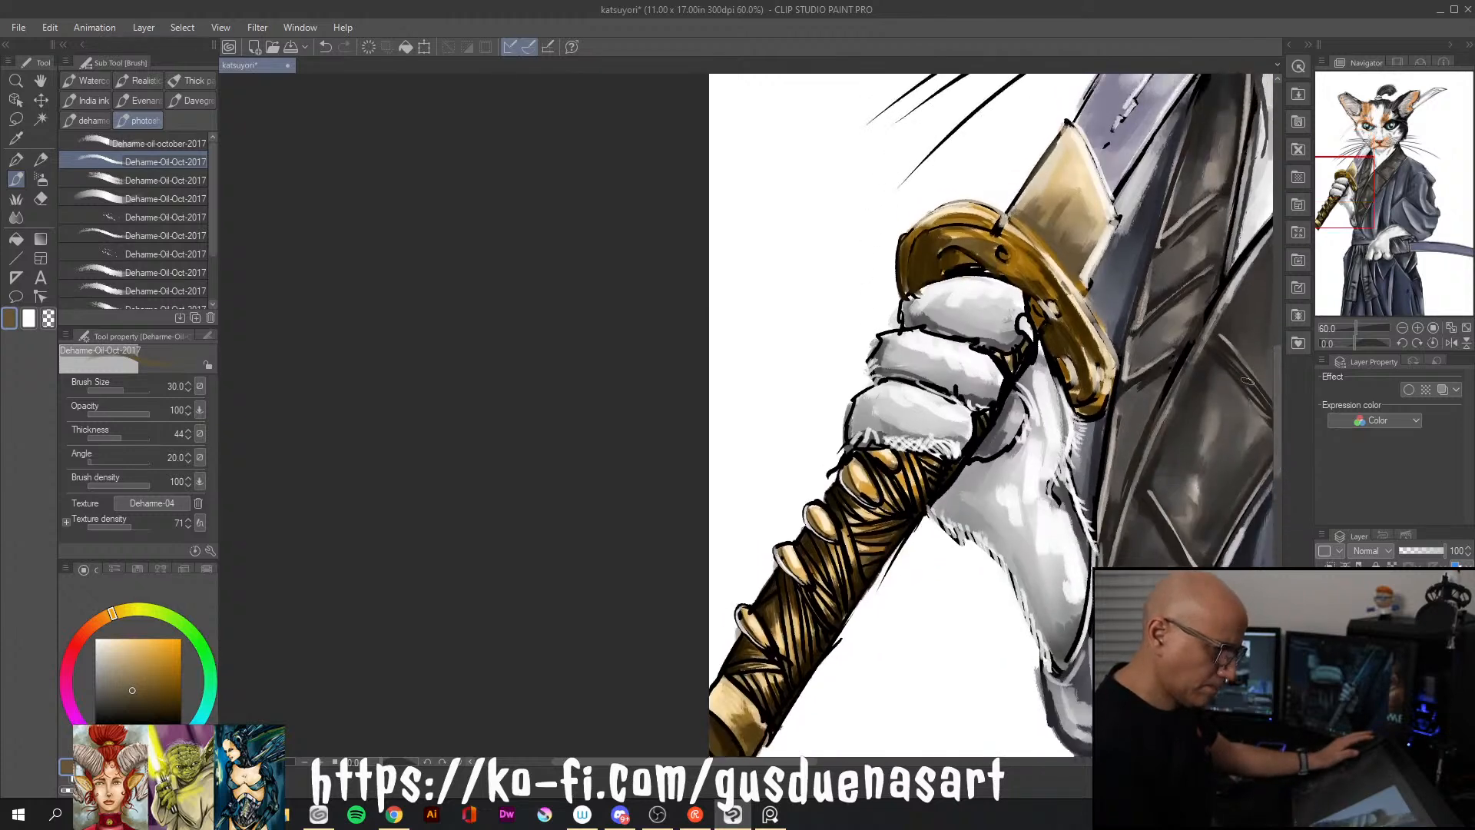
key([)
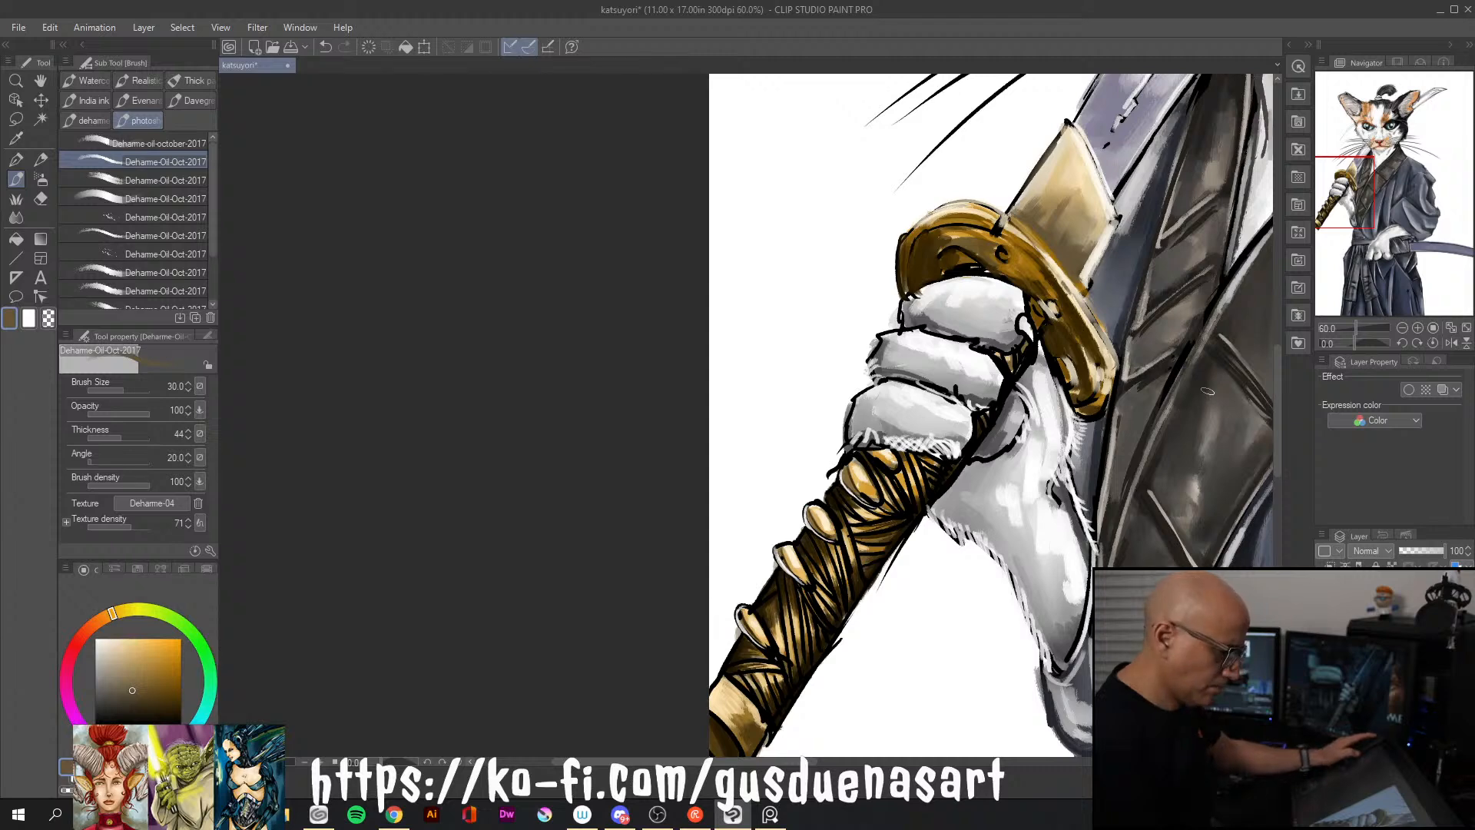
scroll(1205, 395, down, 5)
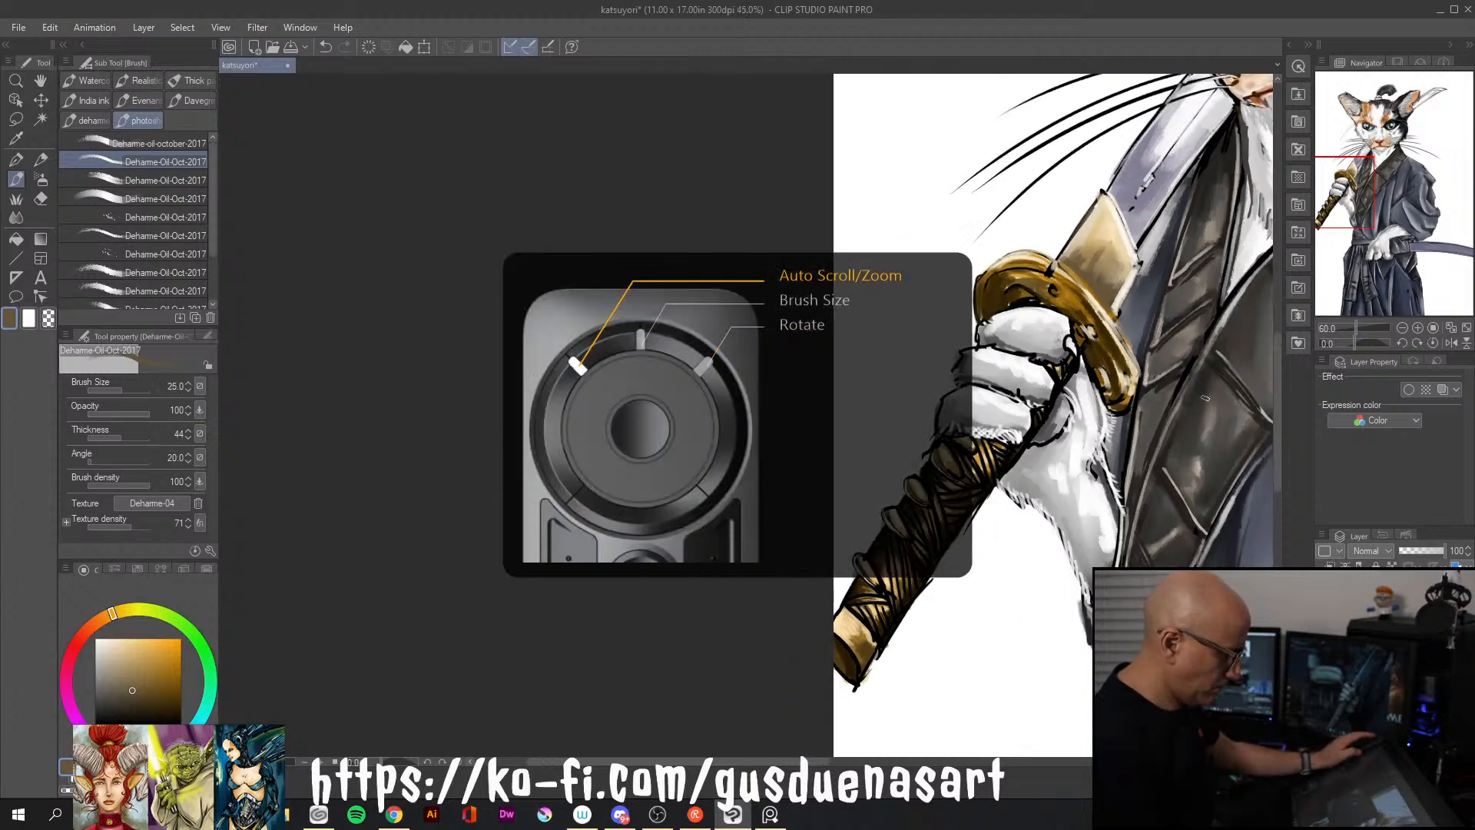
scroll(1205, 398, up, 2)
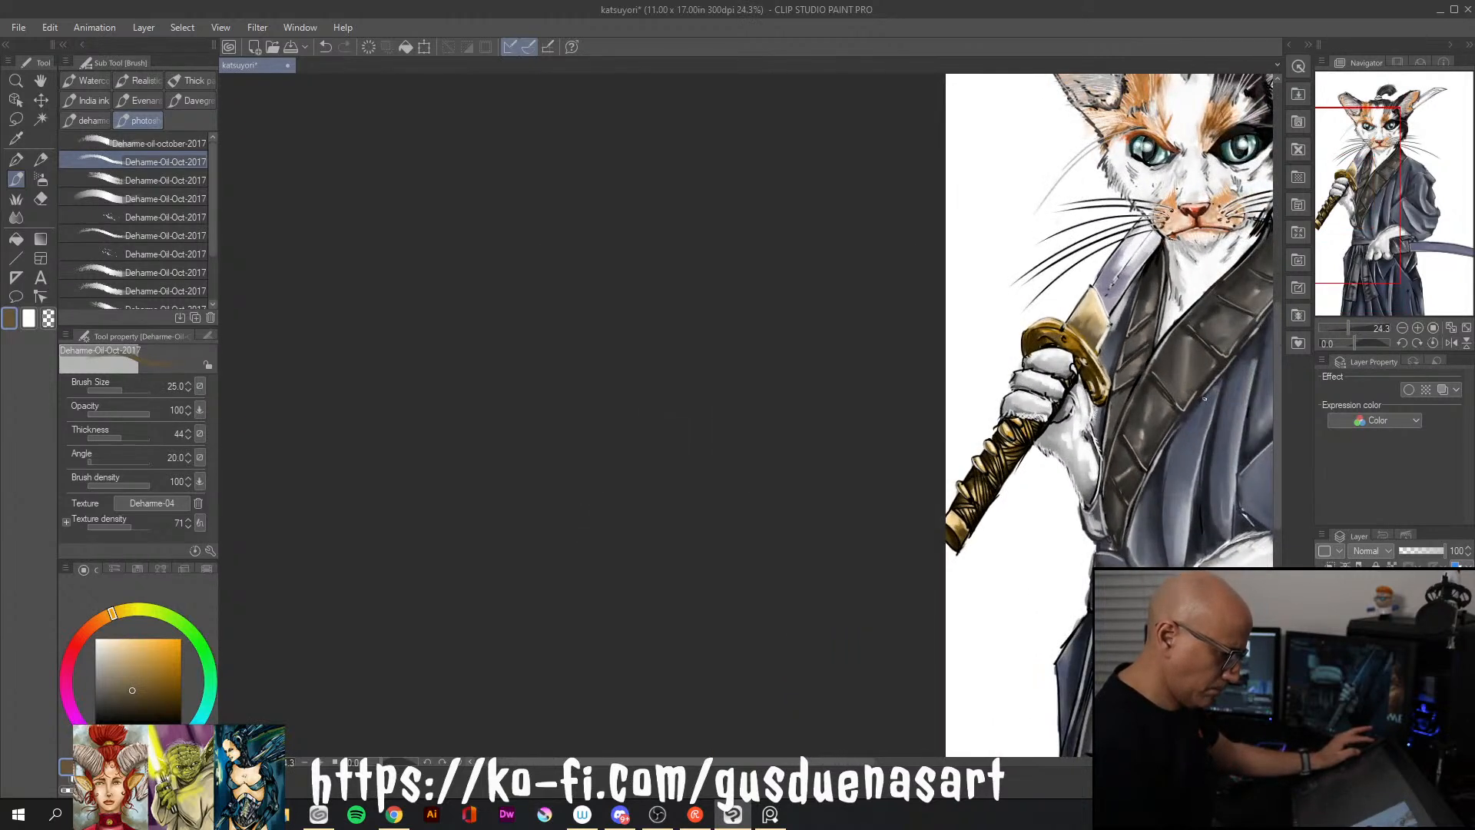
scroll(1204, 398, down, 2)
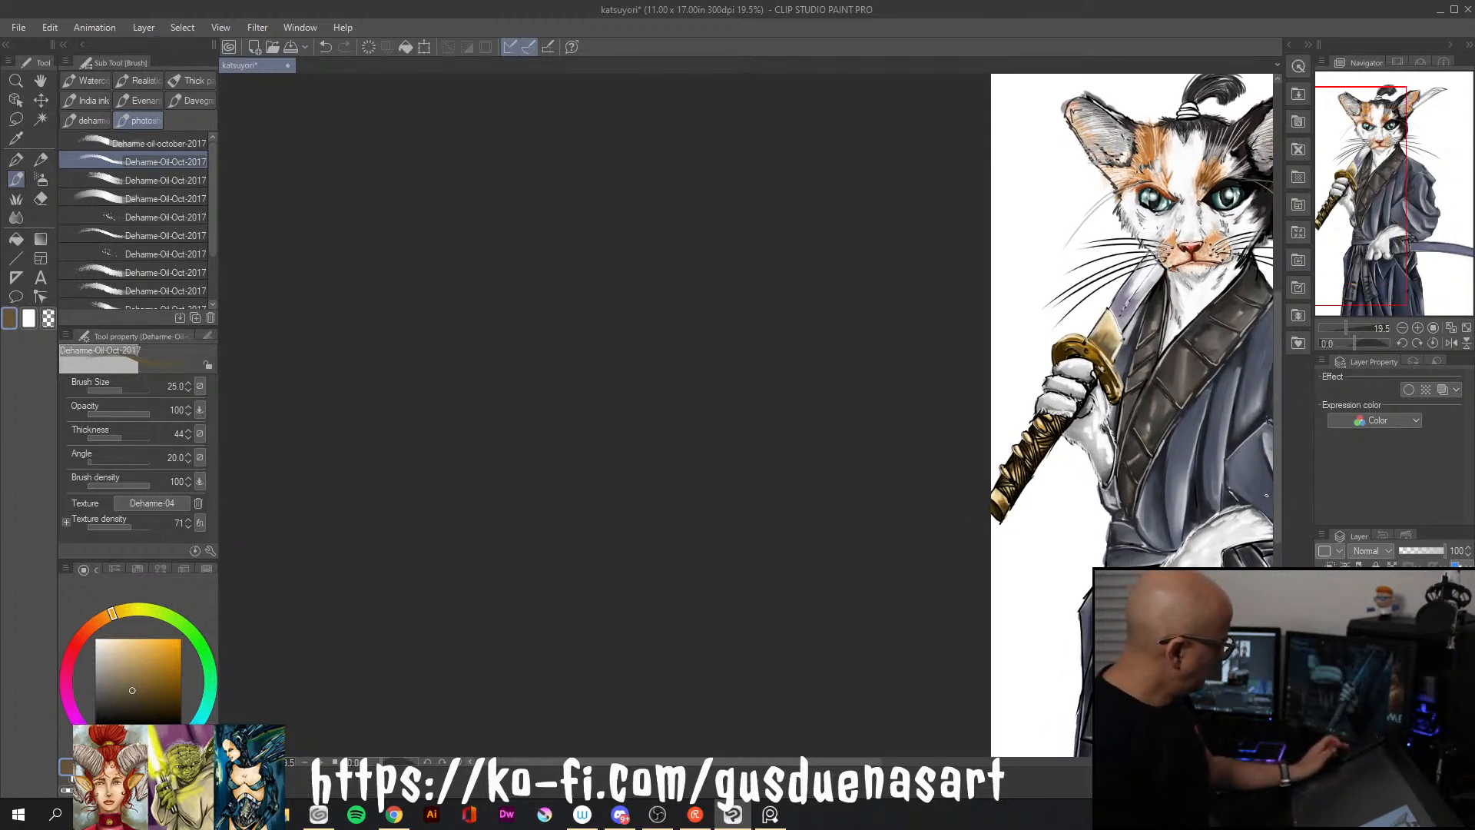
drag(1019, 466, 794, 343)
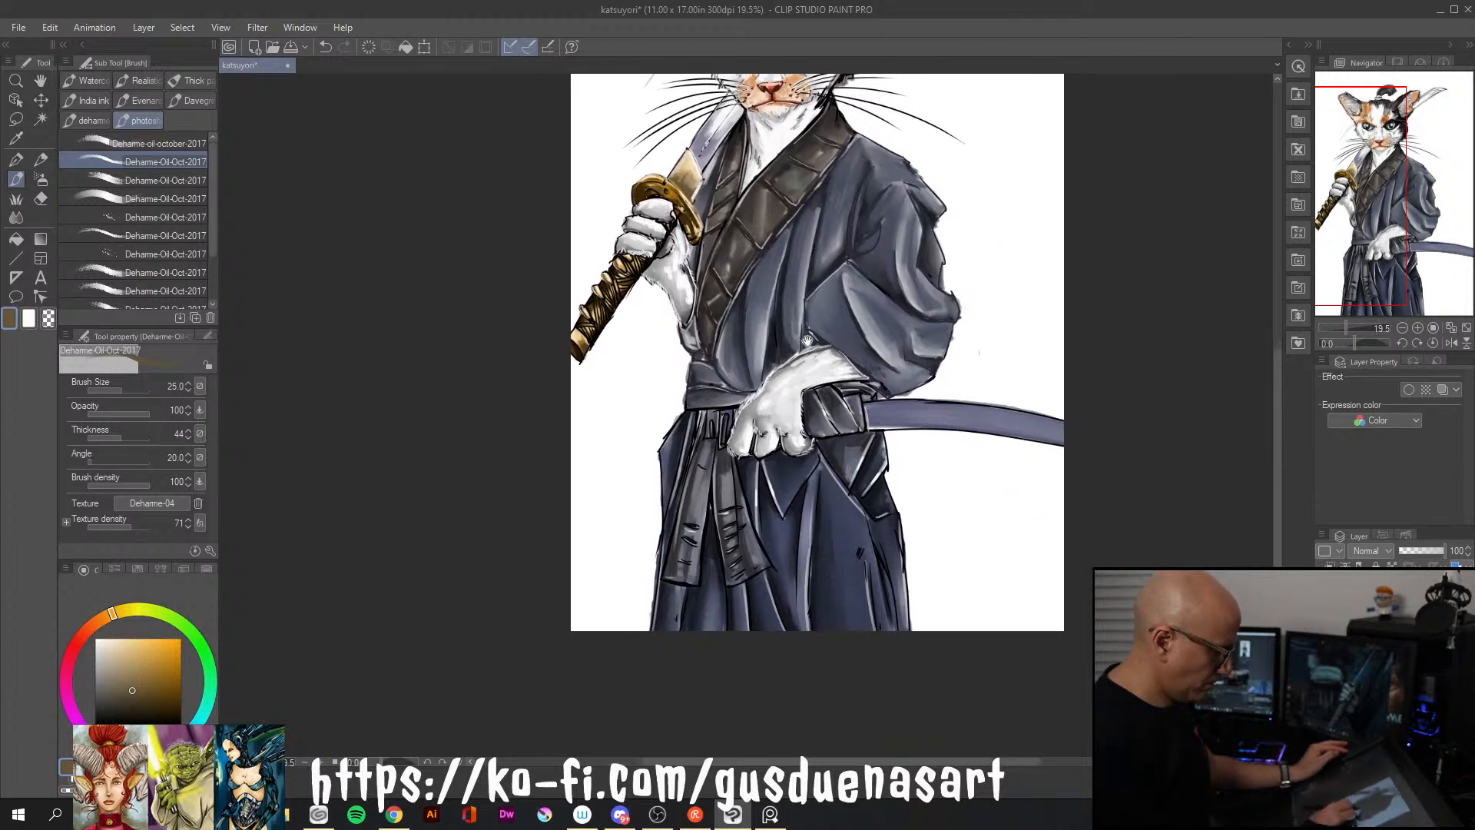
drag(1020, 534, 1026, 519)
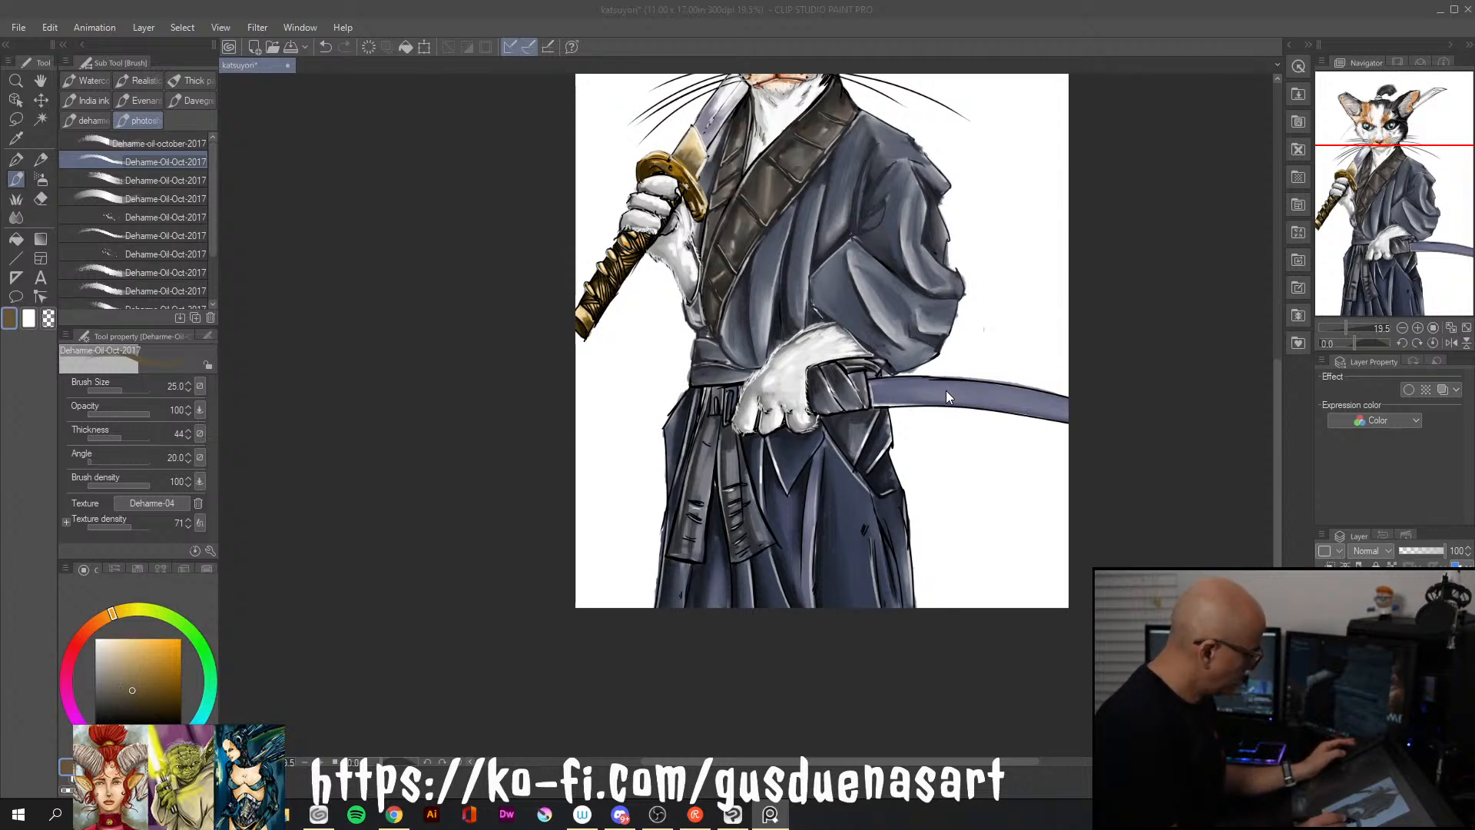
click(22, 215)
click(22, 218)
click(15, 179)
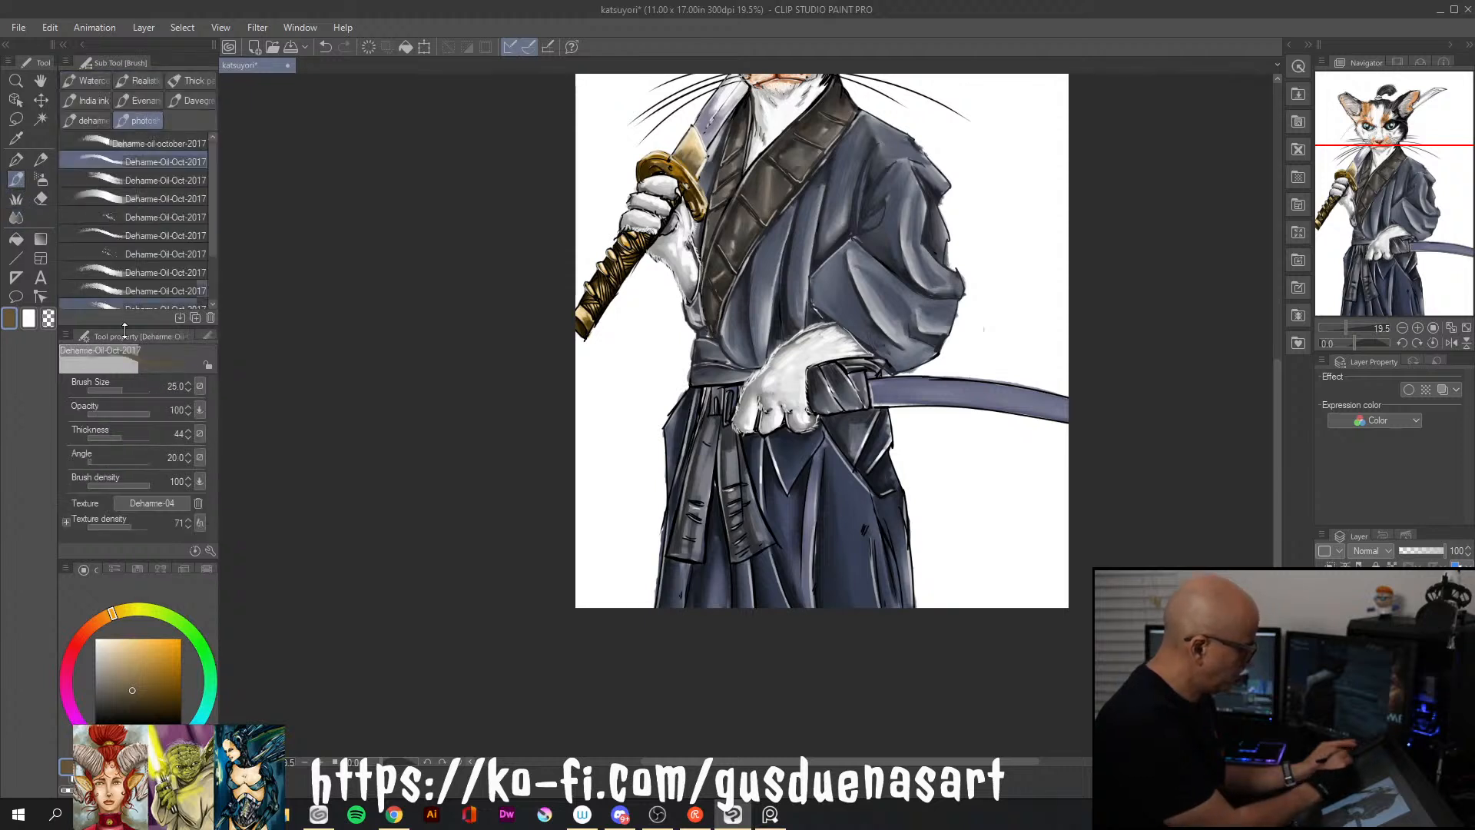
Shade along the scabbard at the waist in dark slate blue with a size 170 brush
alt+click(994, 391)
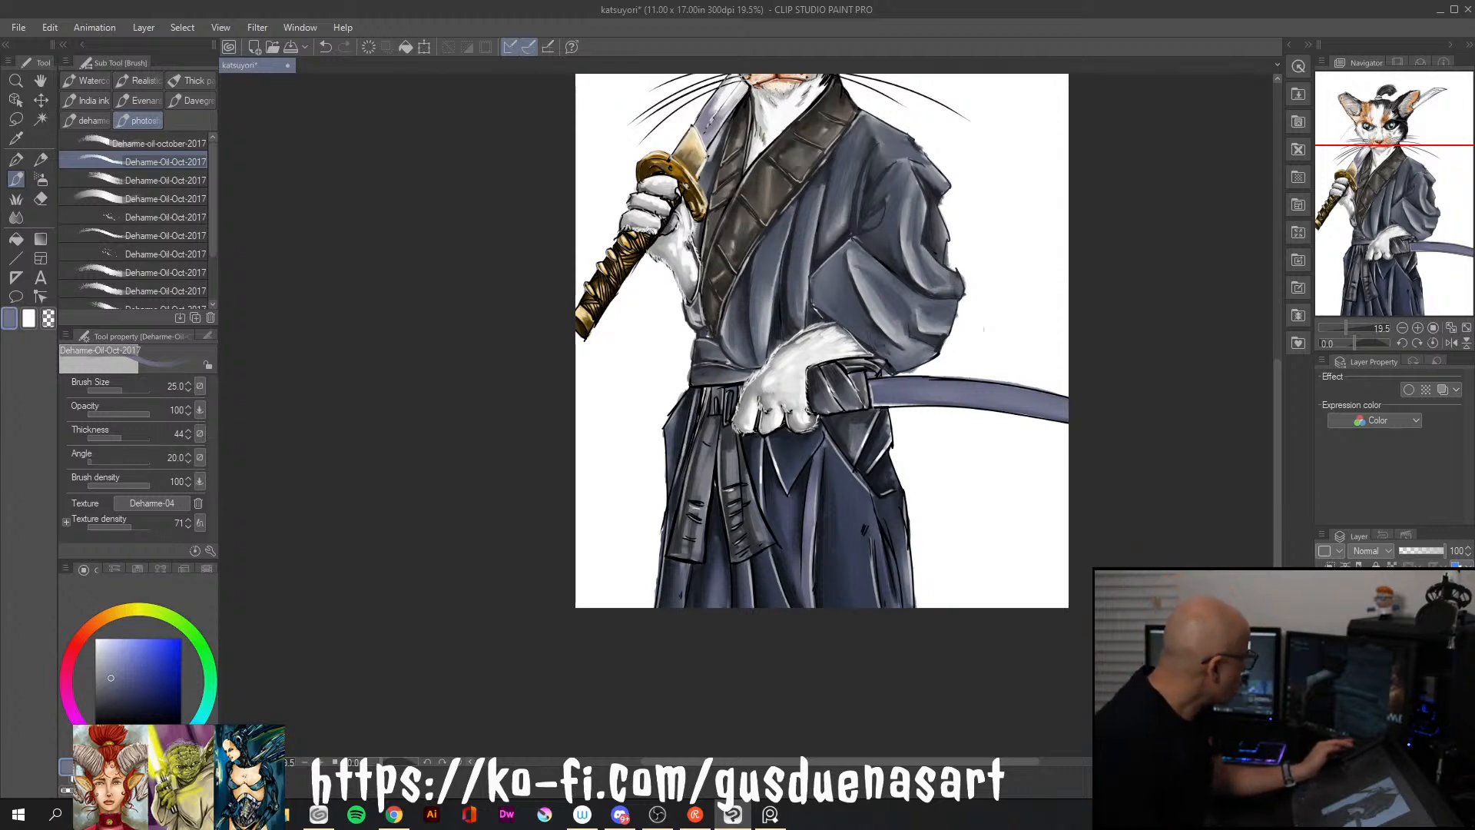
click(114, 689)
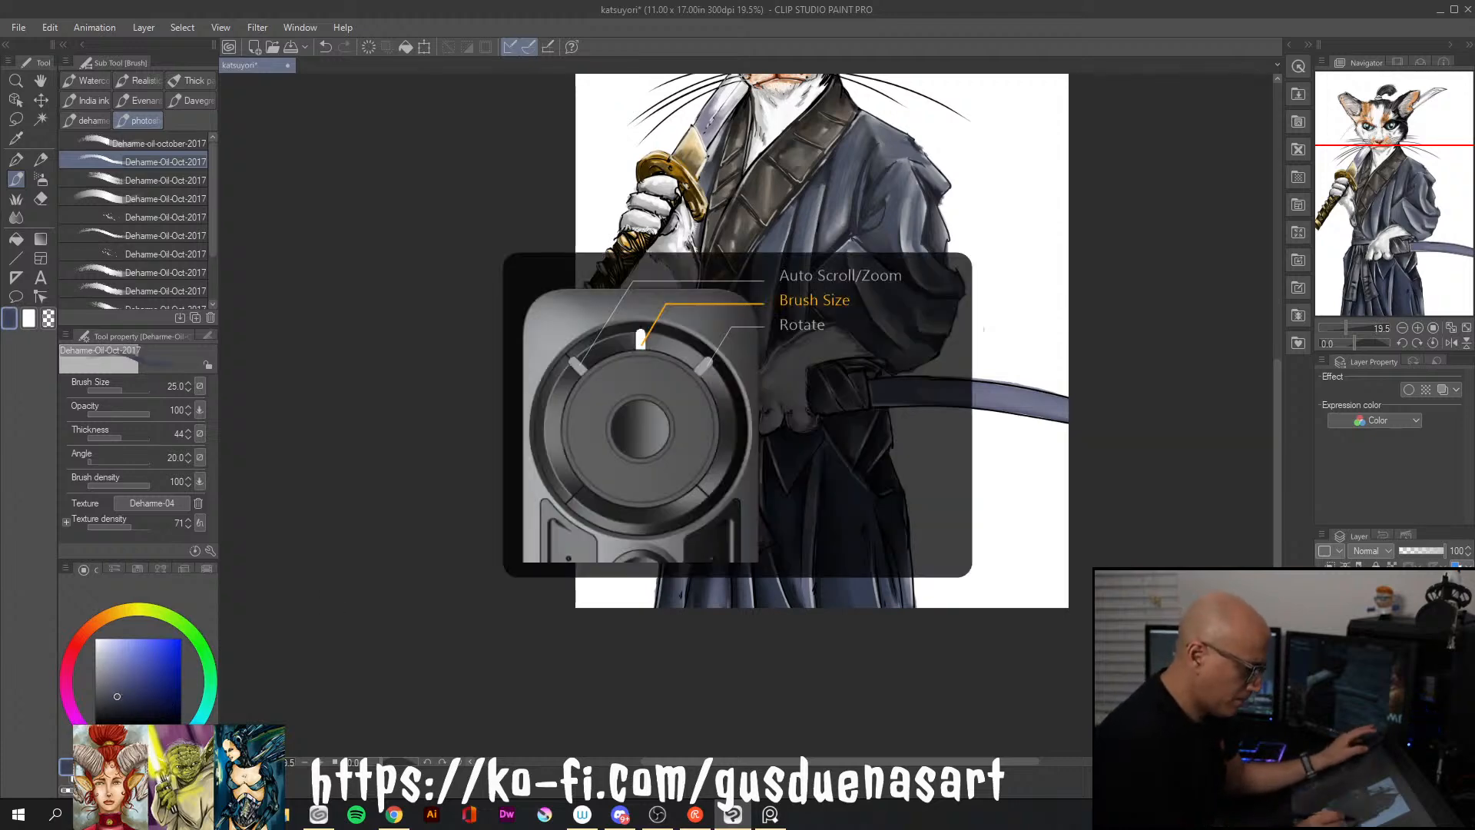
key(])
key(])
key(])
key(])
key(])
key(])
key(])
key(])
key(])
key(])
key(])
key(])
key(bracketleft)
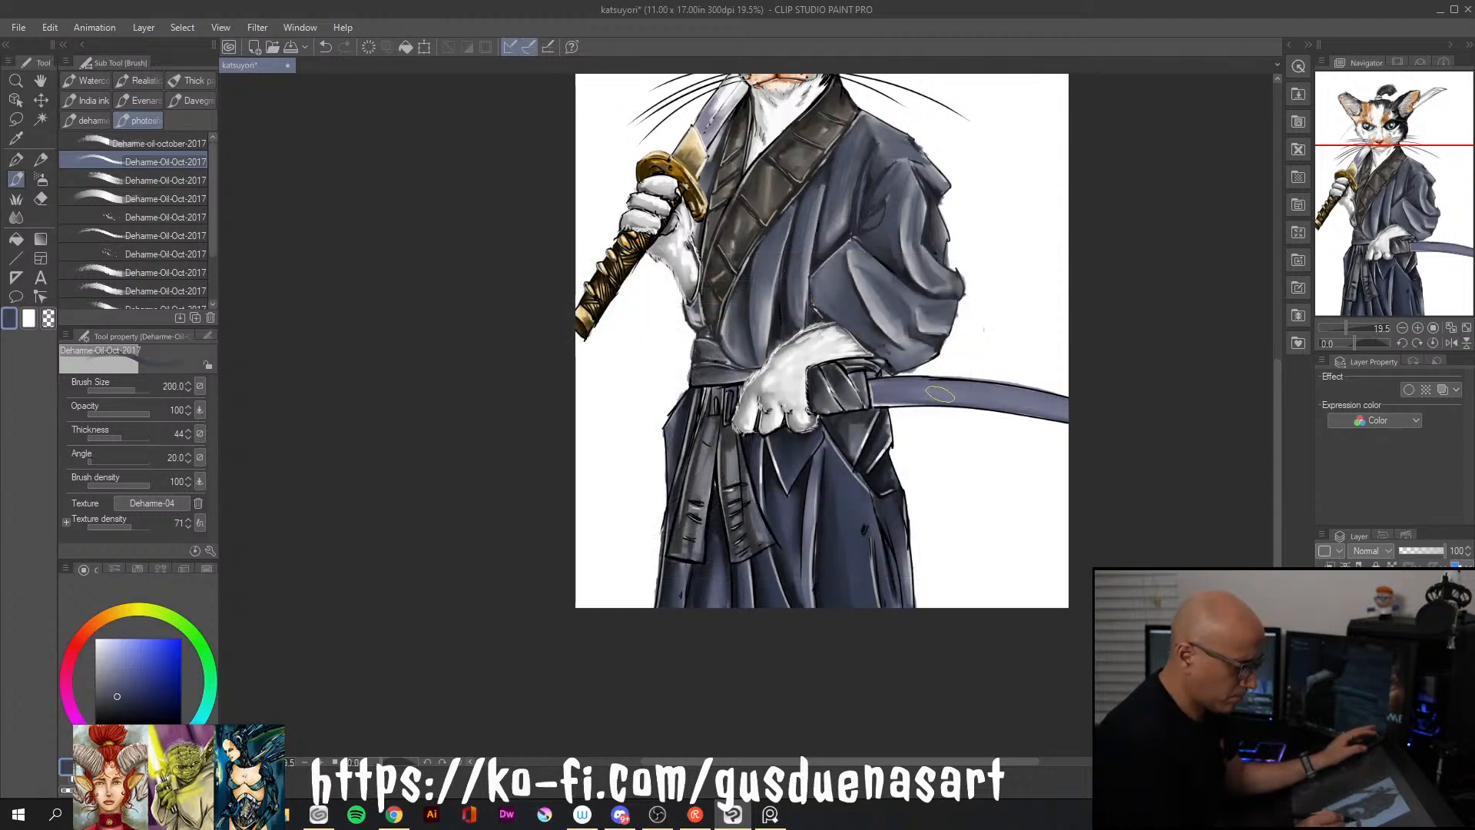
key(bracketright)
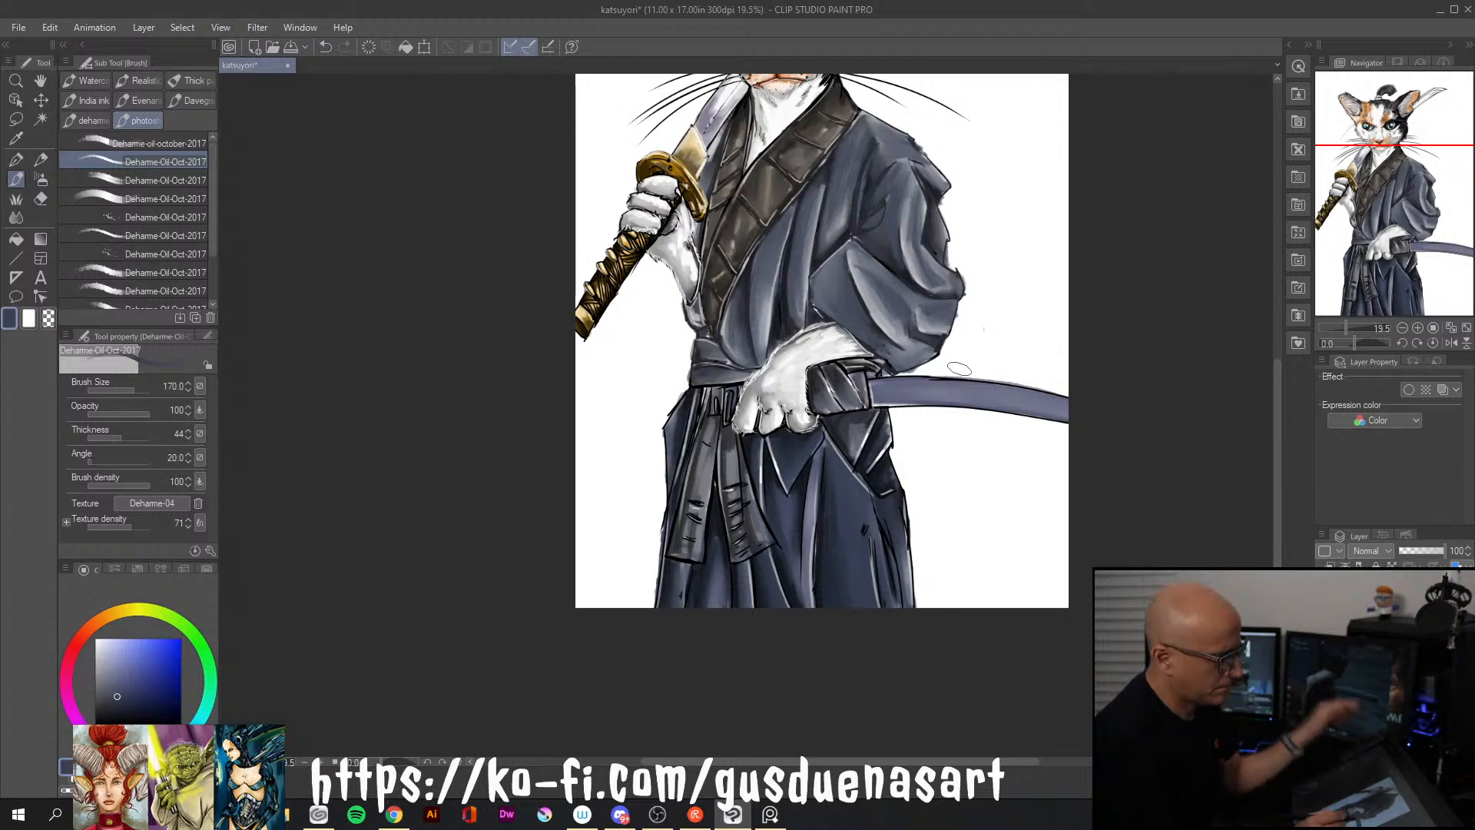
mouse_move(901, 390)
mouse_down()
mouse_move(1087, 413)
mouse_move(886, 392)
mouse_move(1066, 407)
mouse_up()
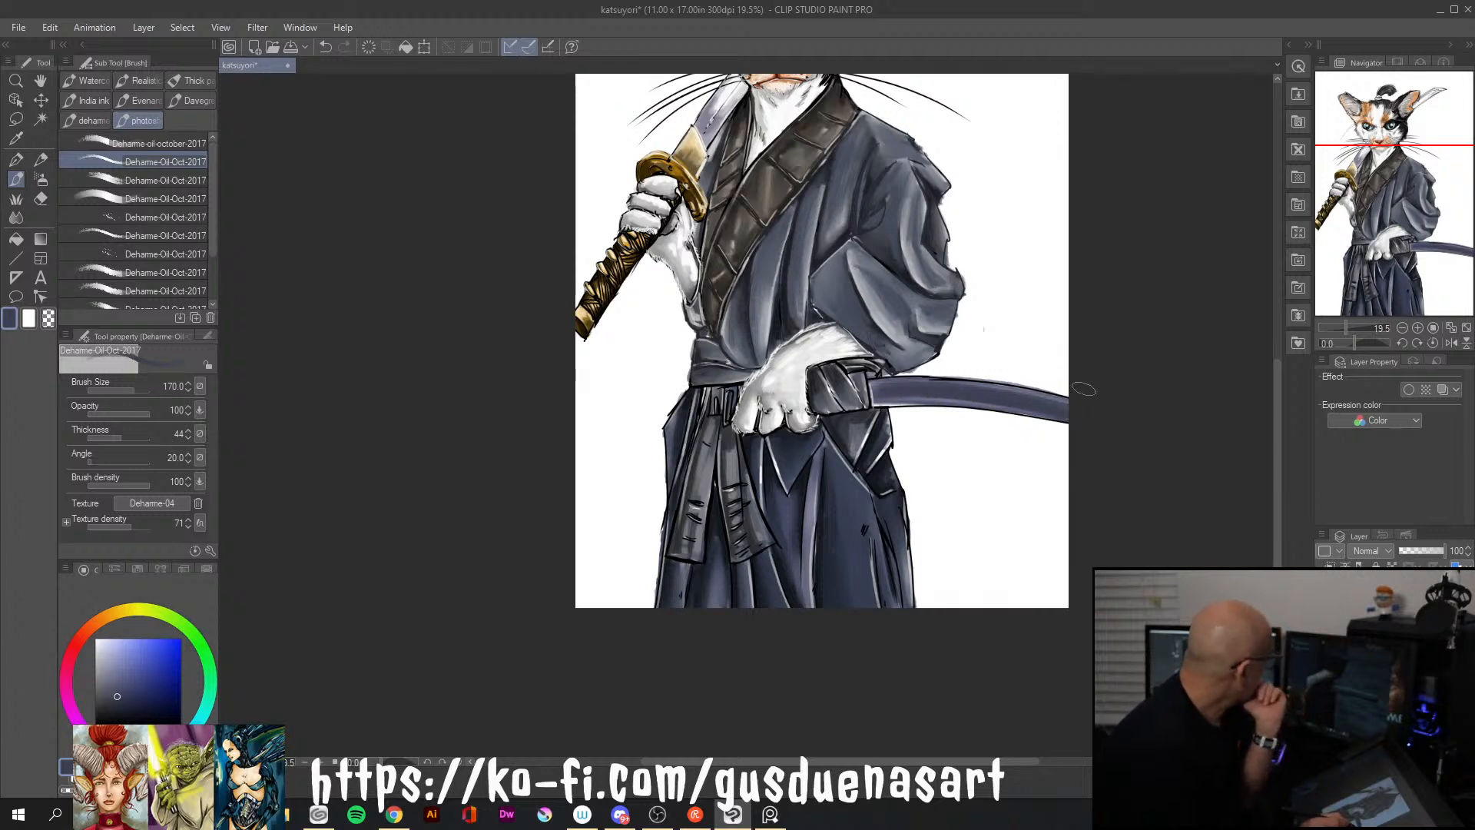
Paint light grey-blue along the scabbard and blend medium slate blue back over it
click(107, 665)
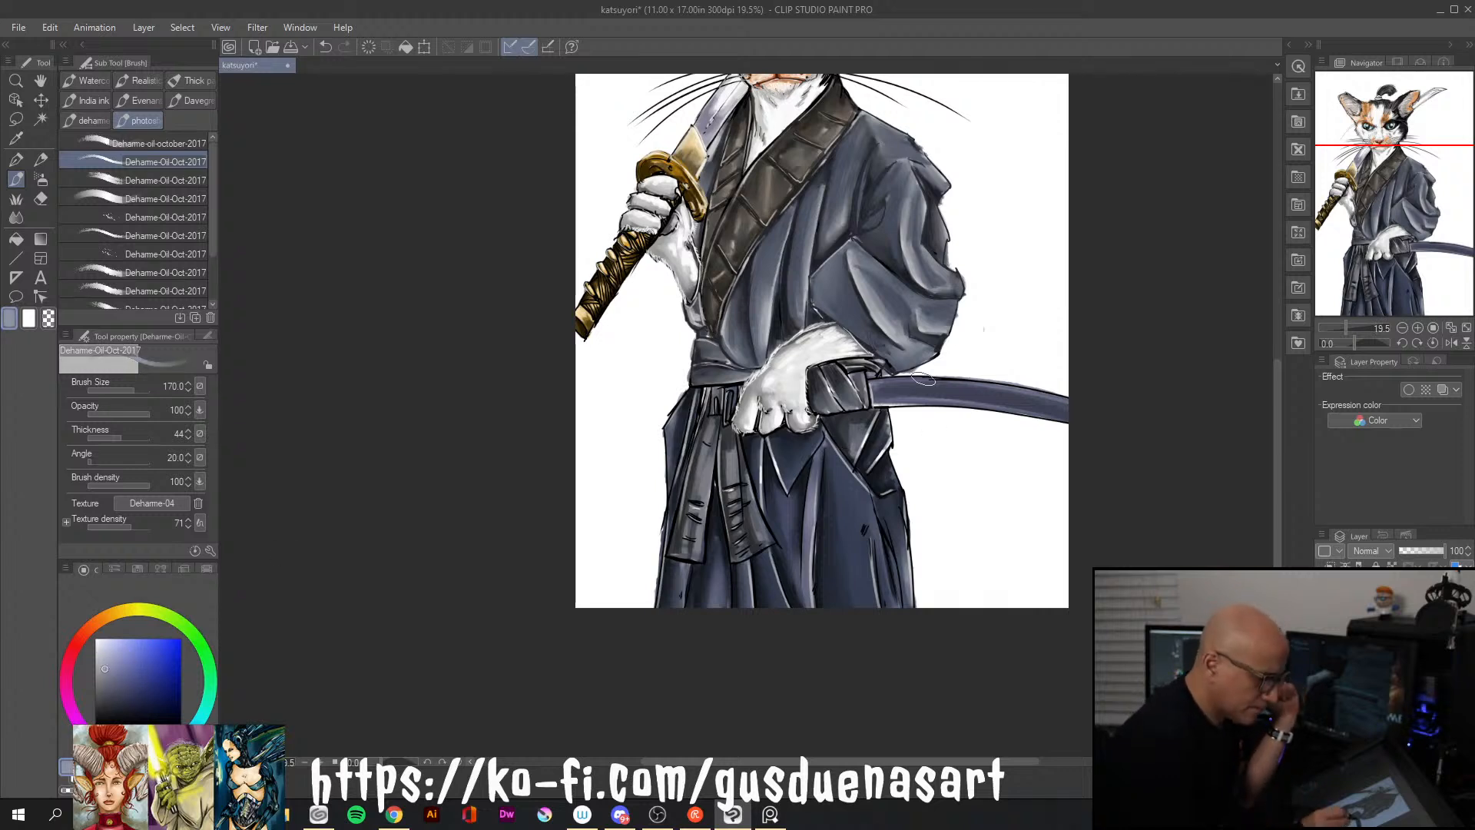
mouse_move(883, 384)
mouse_down()
mouse_move(998, 386)
mouse_move(1083, 409)
mouse_move(895, 384)
mouse_move(1098, 413)
mouse_up()
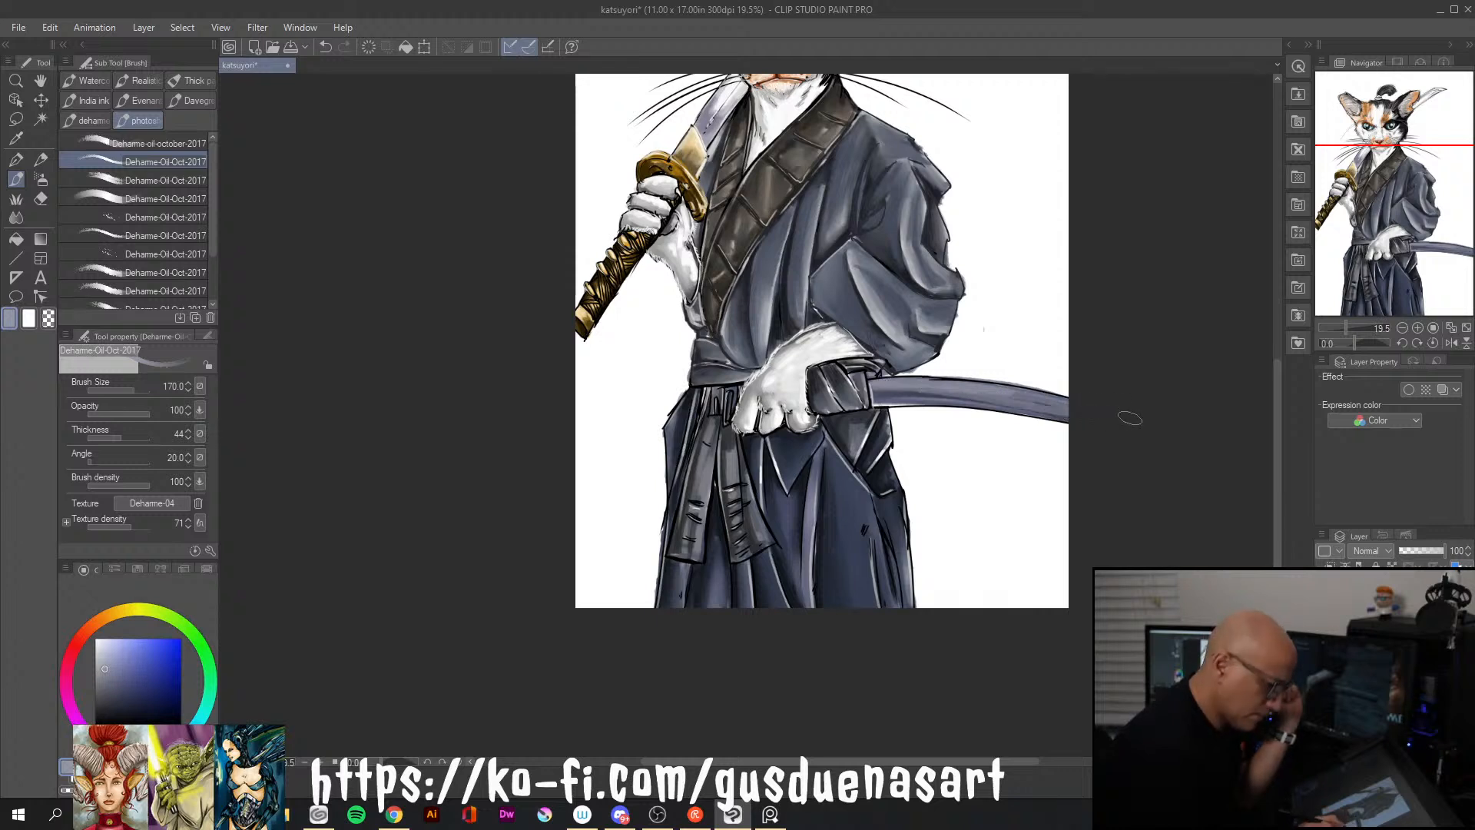
click(116, 690)
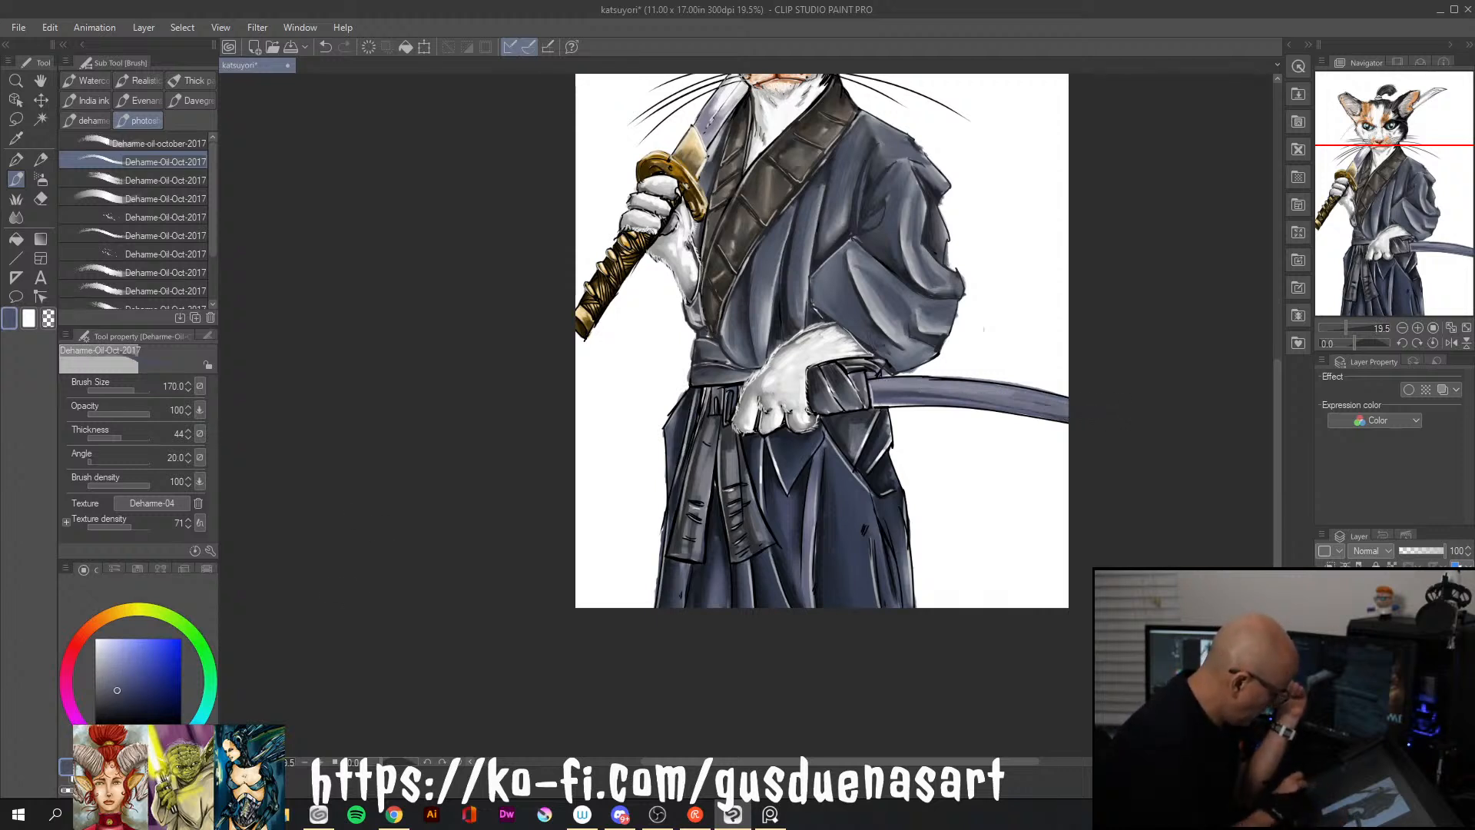
drag(887, 394, 1082, 413)
drag(951, 392, 1089, 418)
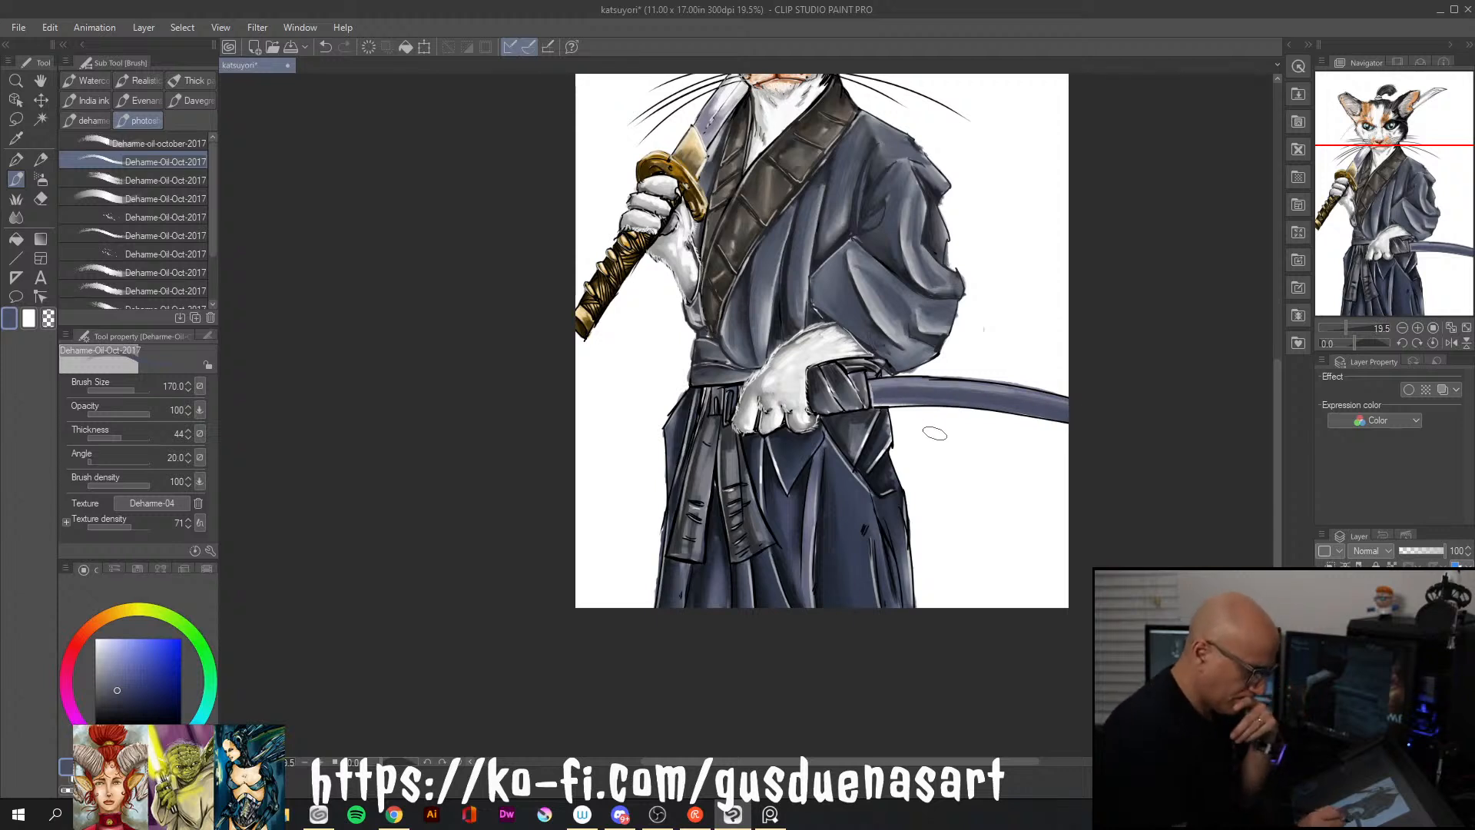
Deepen the scabbard's lower side along its length with very dark navy
alt+click(884, 390)
alt+click(890, 378)
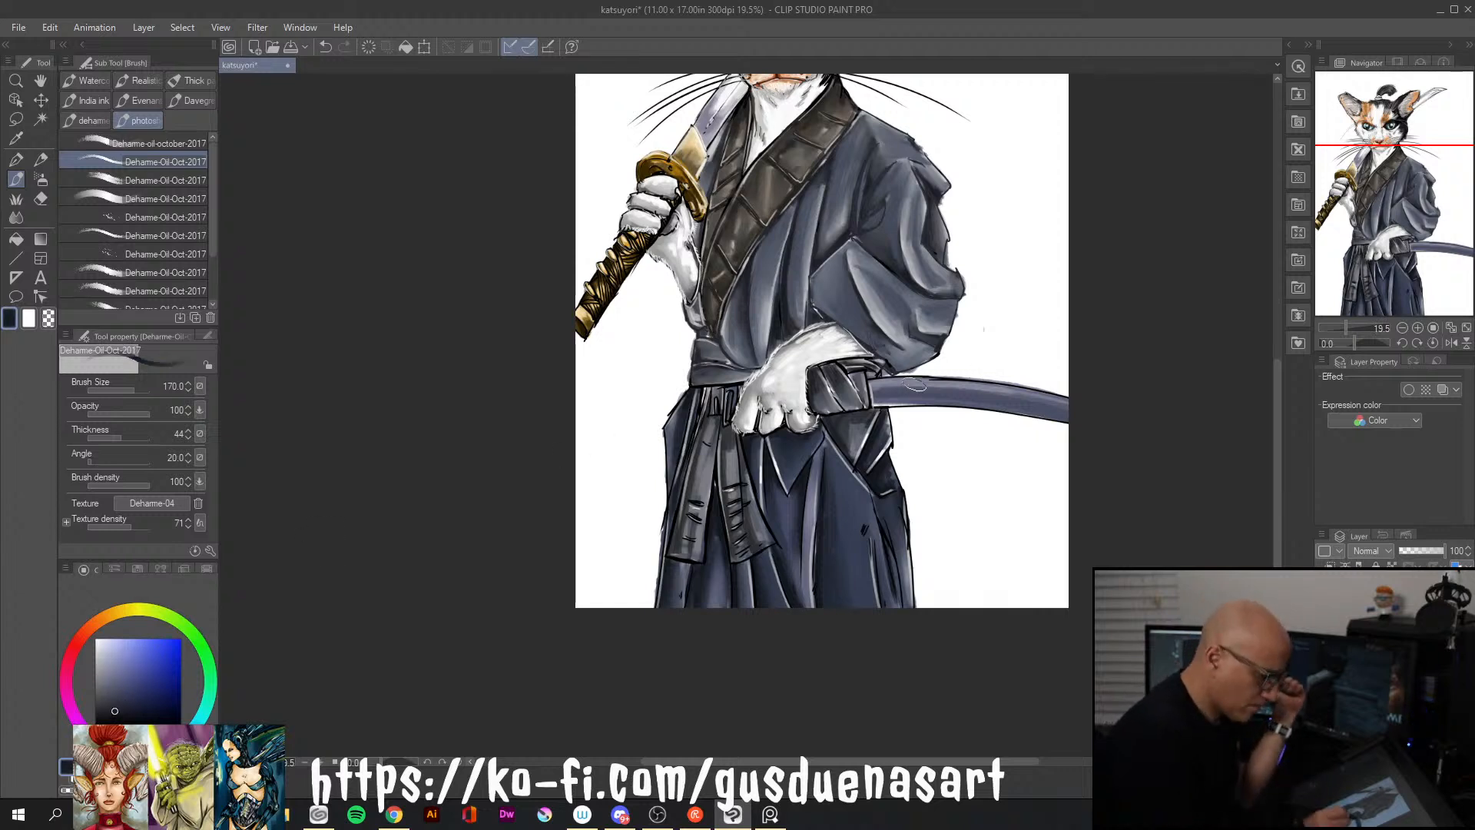
mouse_move(876, 400)
mouse_down()
mouse_move(981, 400)
mouse_move(960, 401)
mouse_move(1111, 430)
mouse_up()
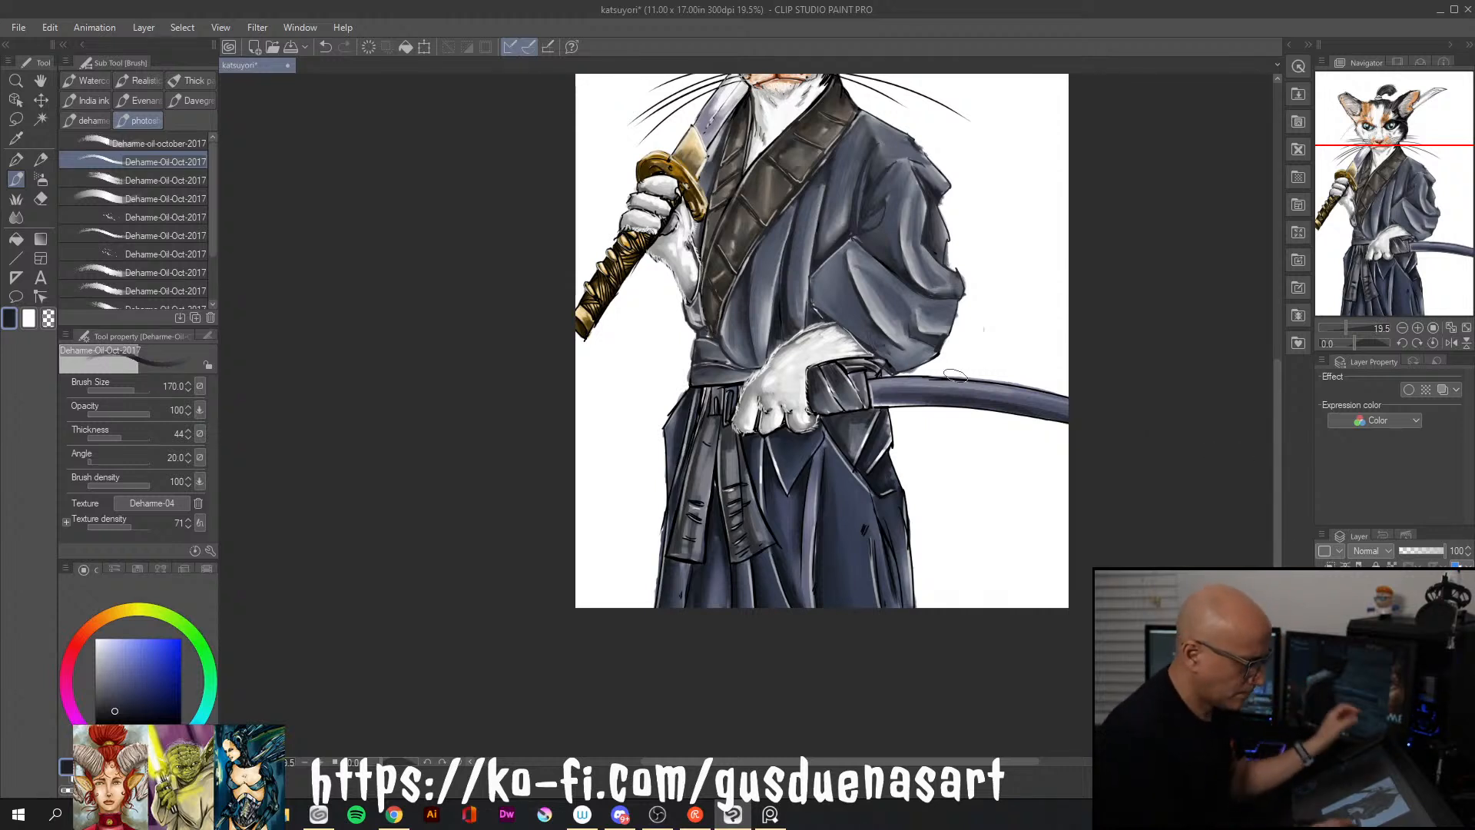
Paint a thin pale blue-white highlight along the scabbard's upper edge with a size 30 brush
key([)
key([)
key([)
key([)
key([)
key([)
key([)
key([)
key([)
key([)
key([)
key([)
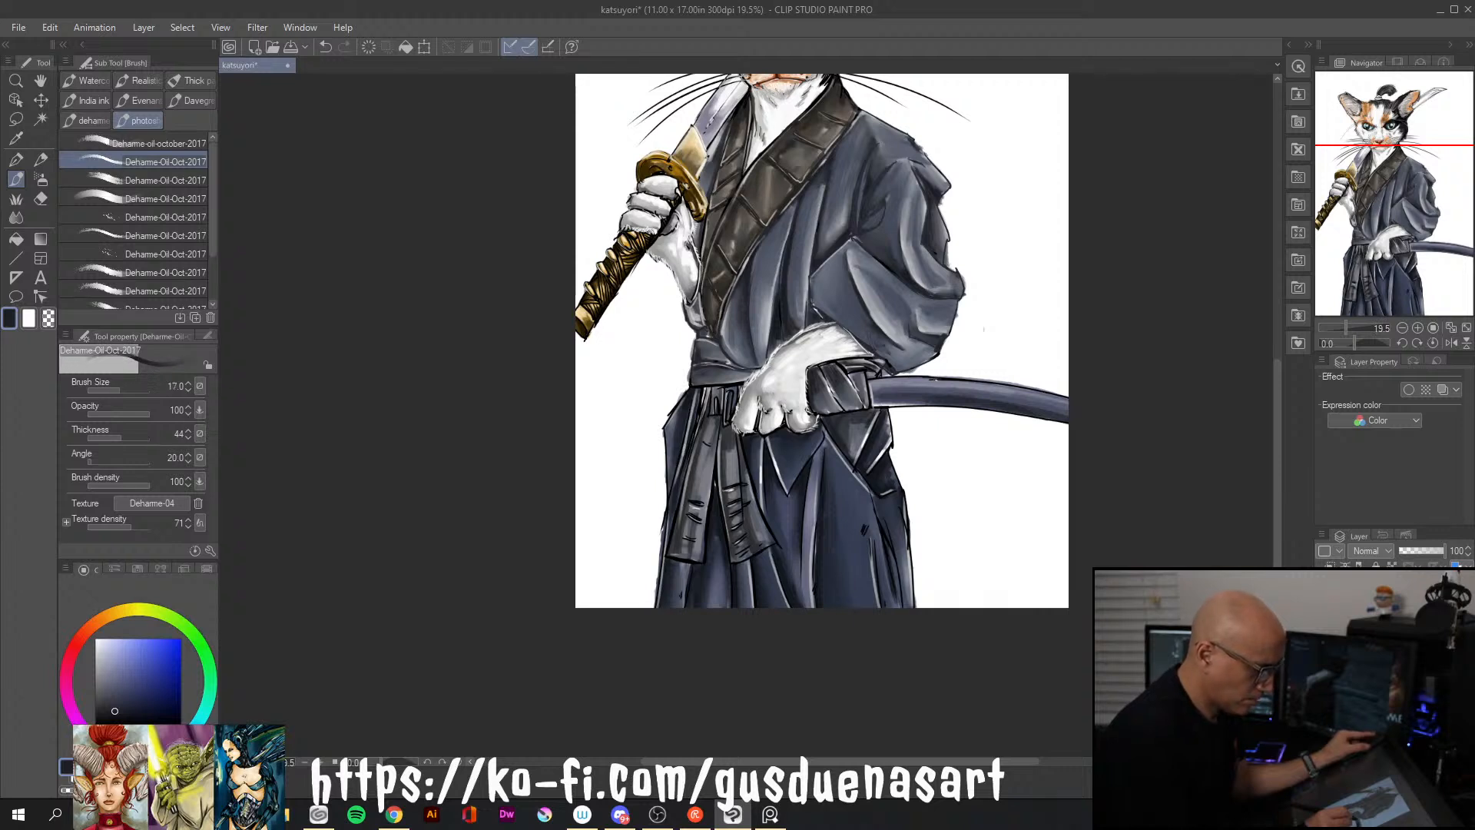
key(])
key(])
key(])
key(])
key(])
key(])
key(])
key(bracketleft)
key(bracketleft)
key(bracketleft)
key(bracketleft)
key(bracketleft)
key(bracketleft)
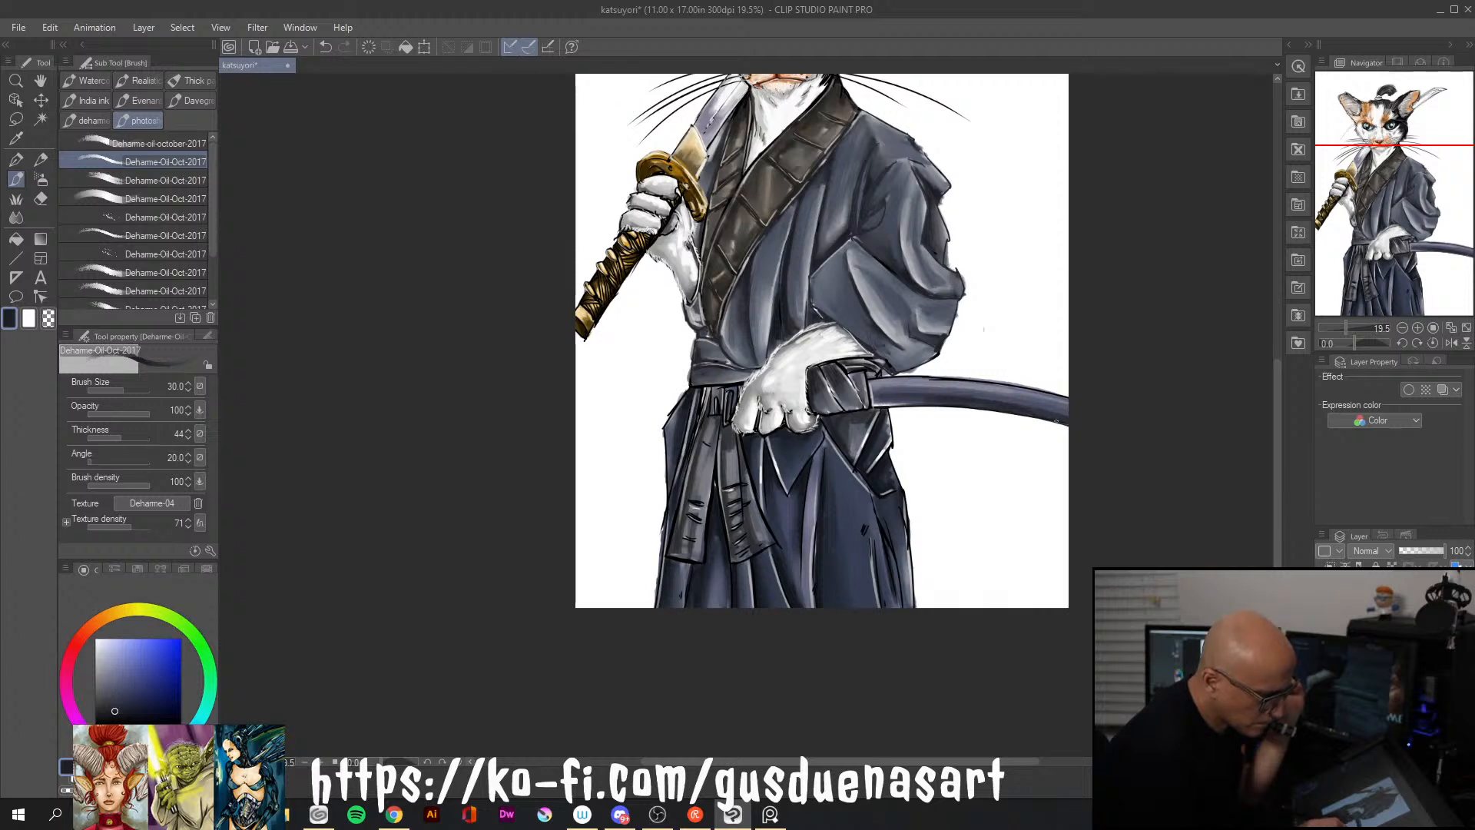
click(103, 638)
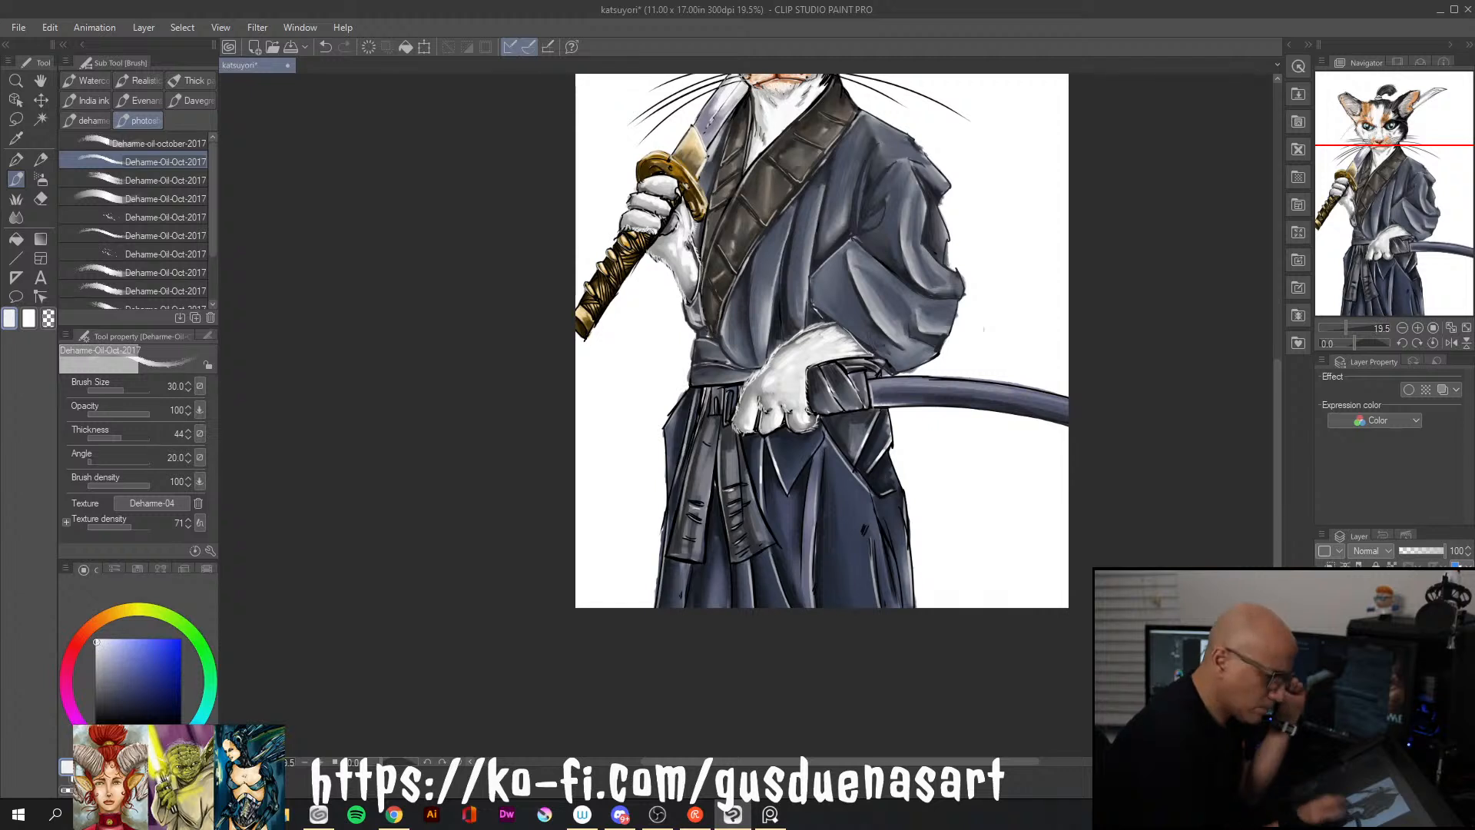
drag(873, 374, 937, 377)
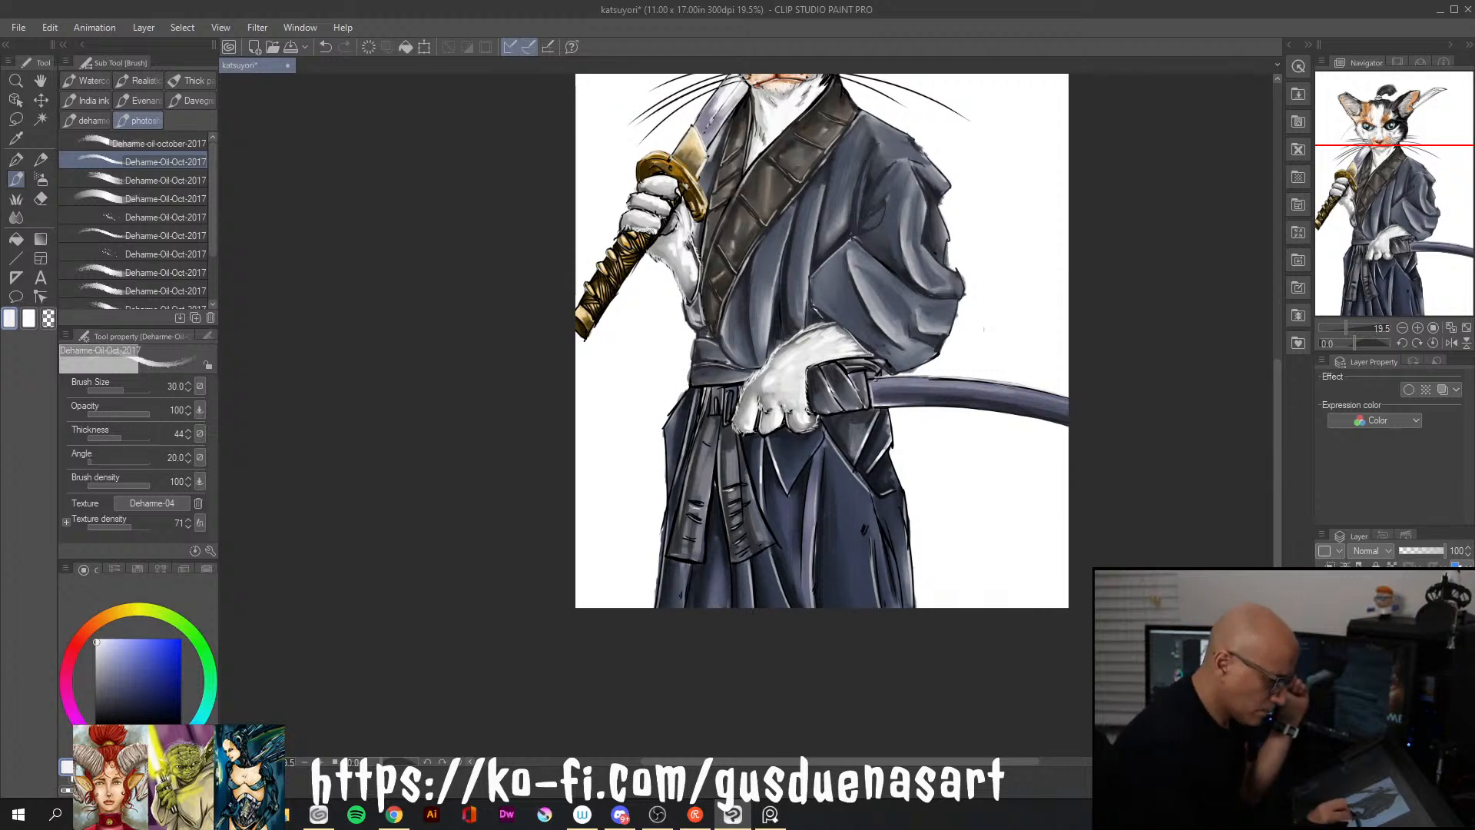
drag(876, 376, 1060, 399)
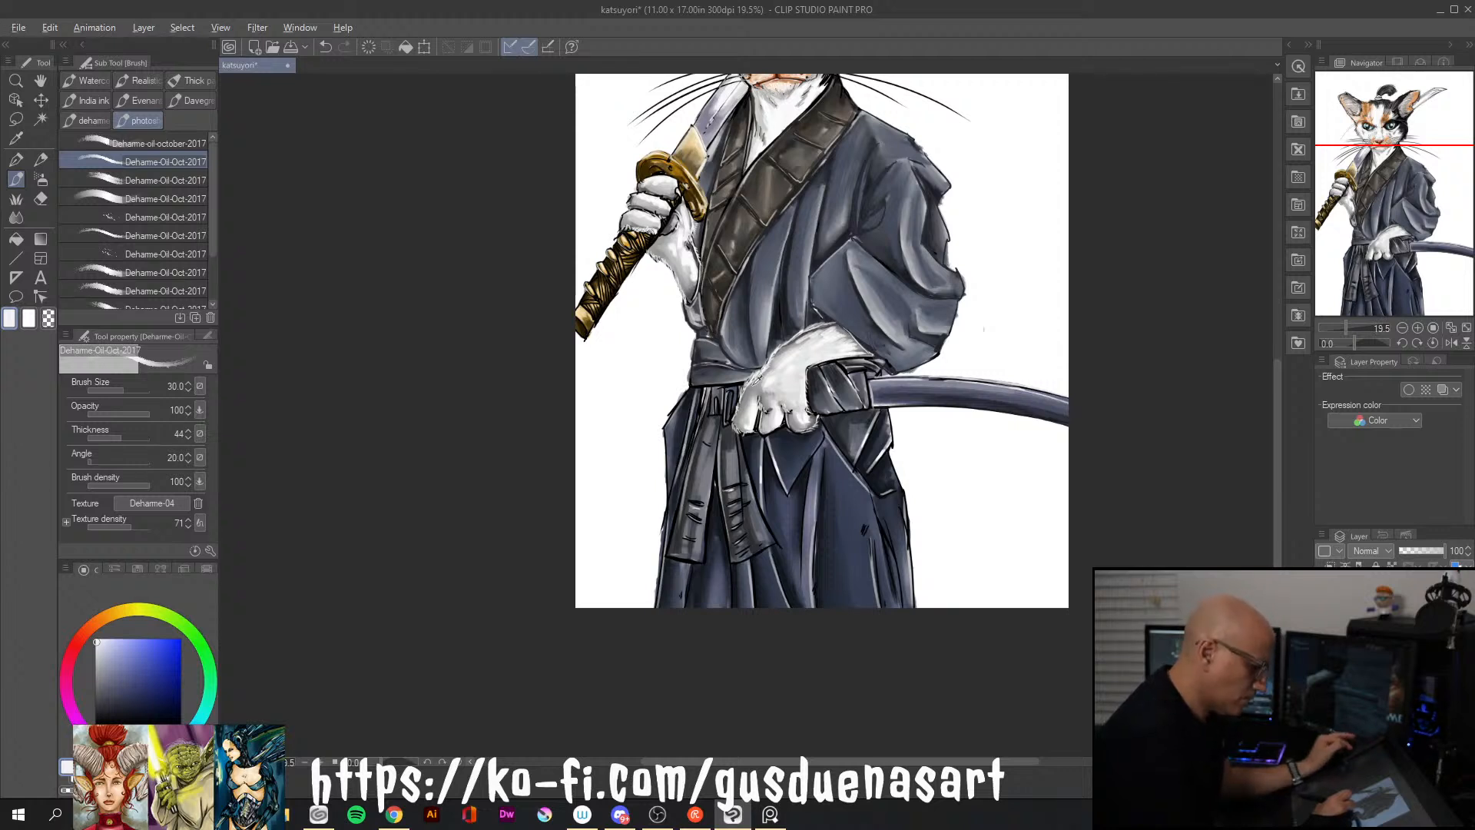
click(75, 716)
click(97, 671)
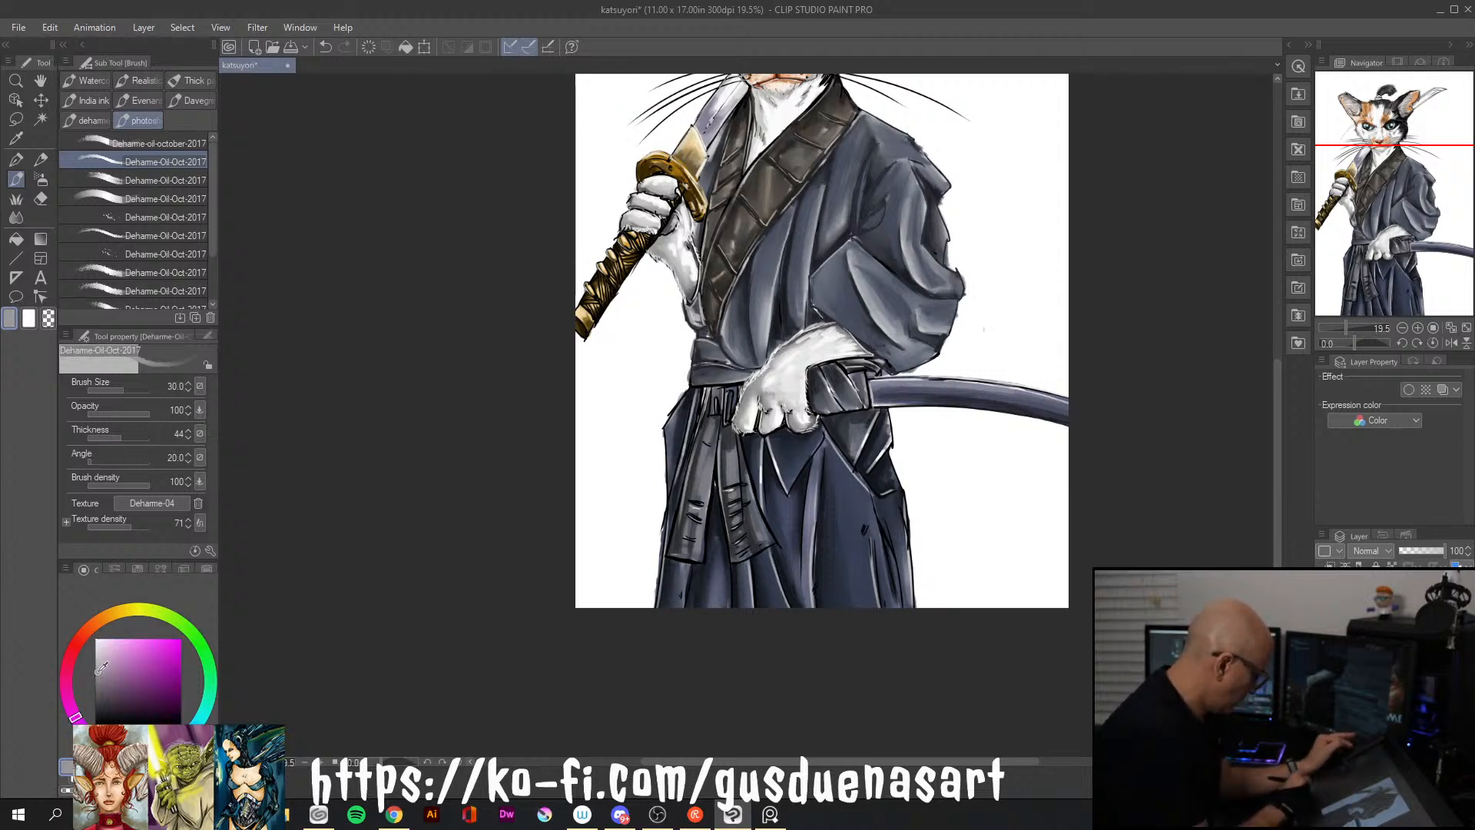
drag(100, 671, 94, 682)
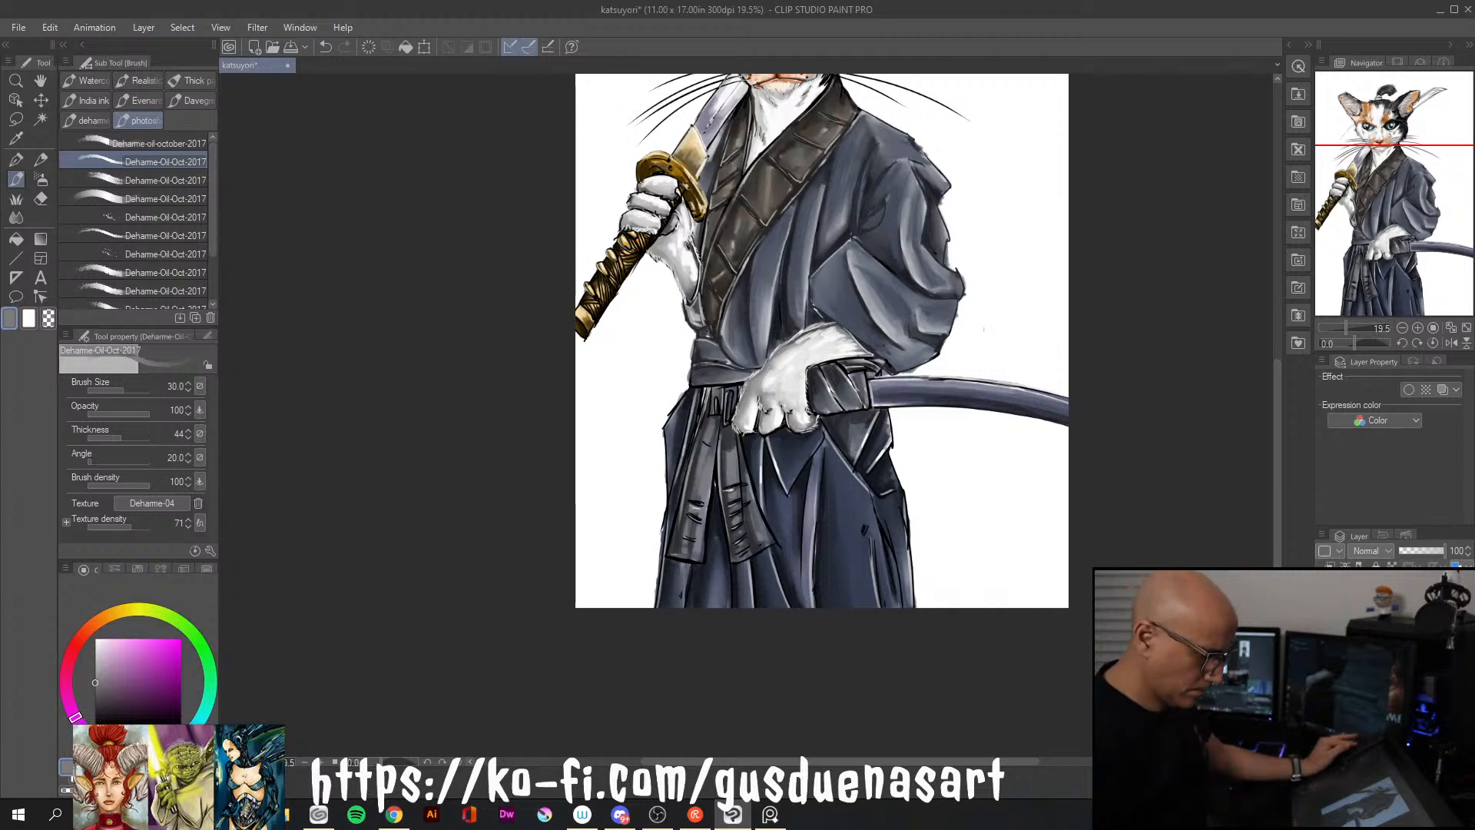
Darken the hakama folds below the waist with very dark navy using a size 40 brush
drag(1278, 559, 1262, 502)
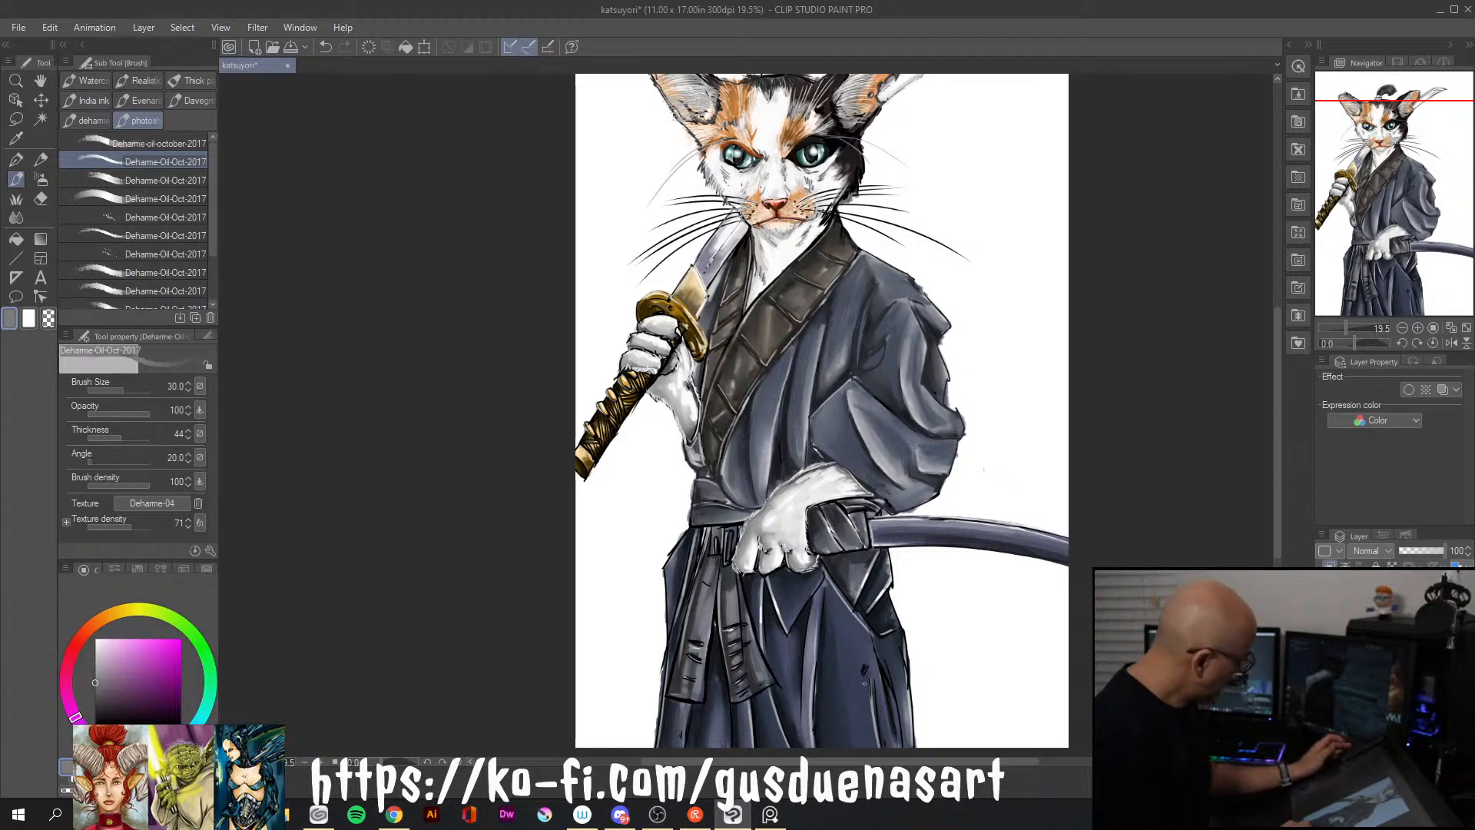
alt+click(849, 665)
click(144, 707)
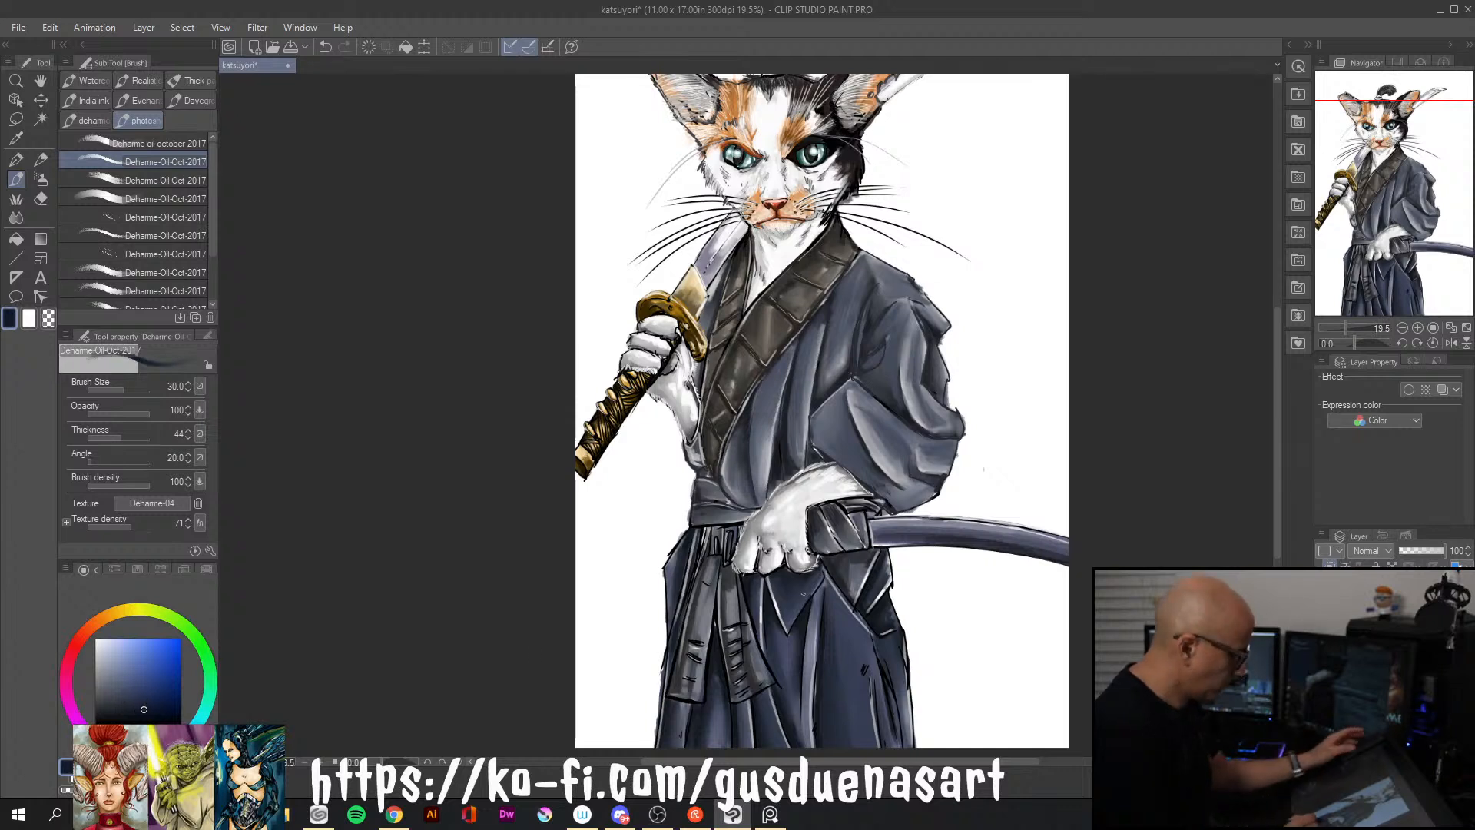
key([)
key([)
key([)
key([)
key([)
key([)
key([)
key([)
key([)
key([)
key(])
key(])
key(])
key(])
key(])
key(])
key(])
key(])
key(])
key(])
key(])
key(])
key(])
key(])
key(])
key(])
key(])
key(])
key(])
key(])
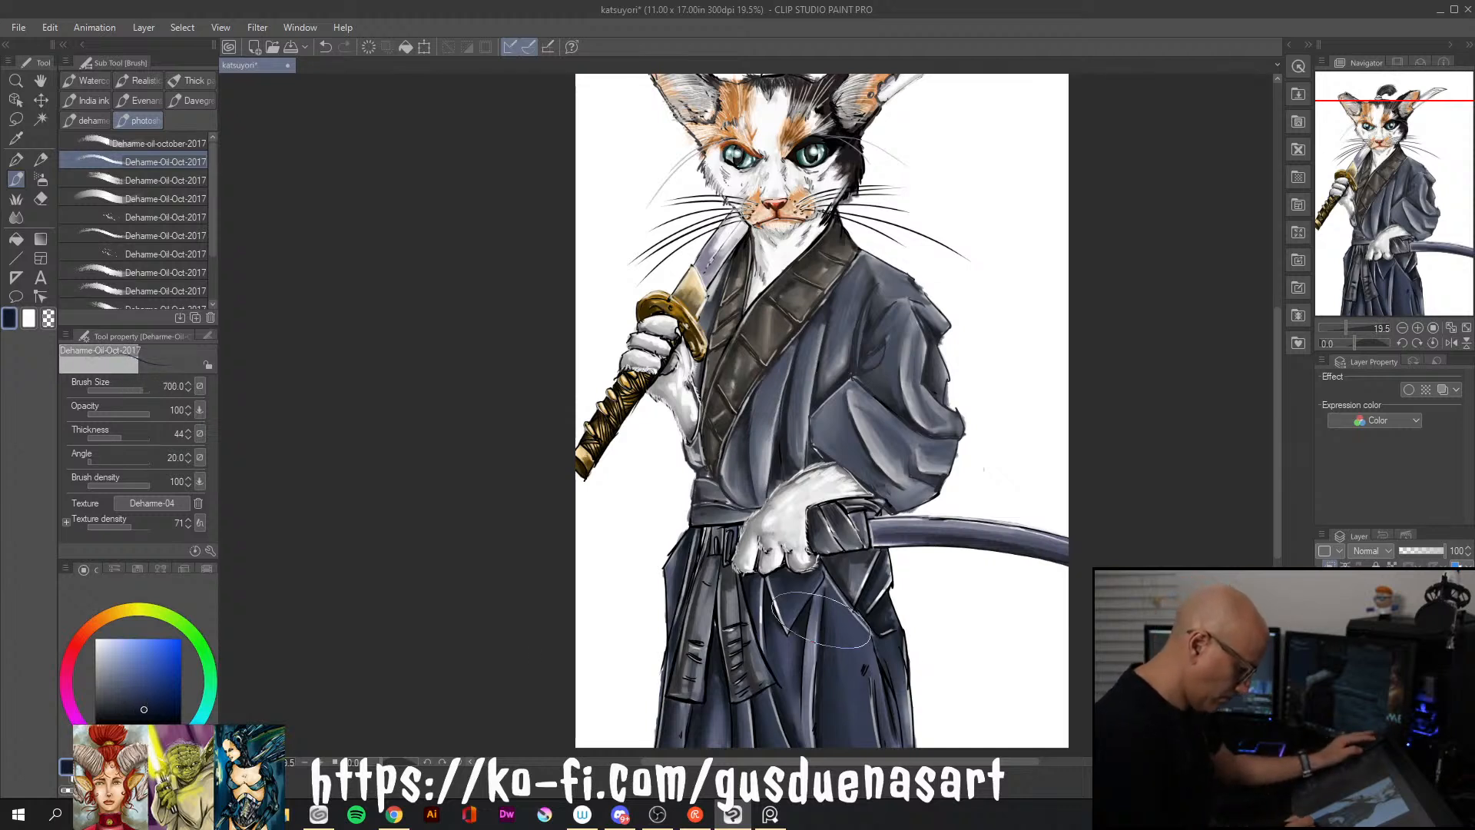
key(])
key(])
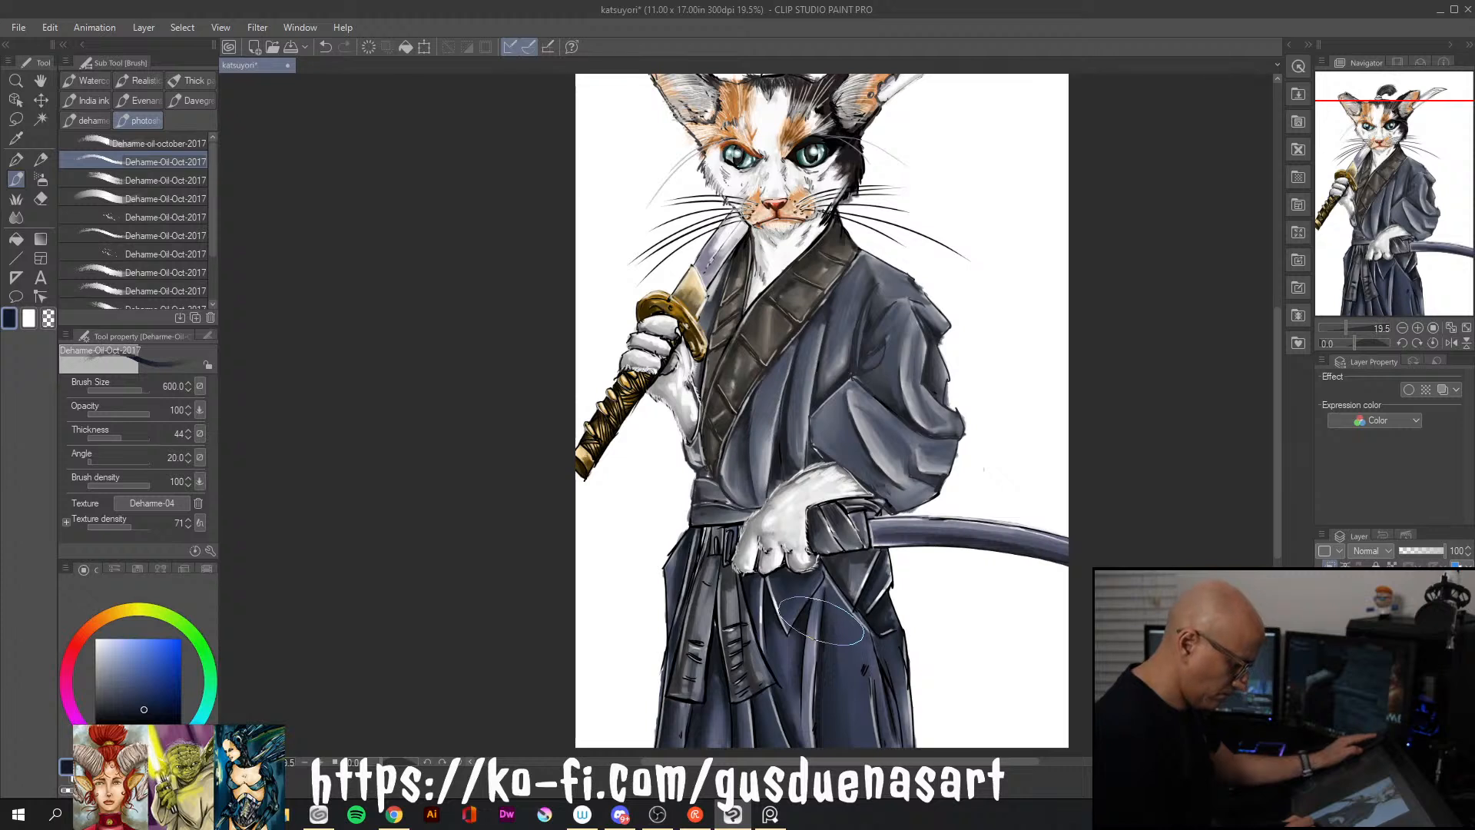
key(bracketleft)
key(bracketleft)
key(bracketleft)
key(bracketleft)
key(bracketleft)
key(bracketleft)
key(bracketleft)
key(bracketleft)
key(bracketleft)
key(bracketleft)
key(bracketleft)
key(bracketleft)
key(bracketleft)
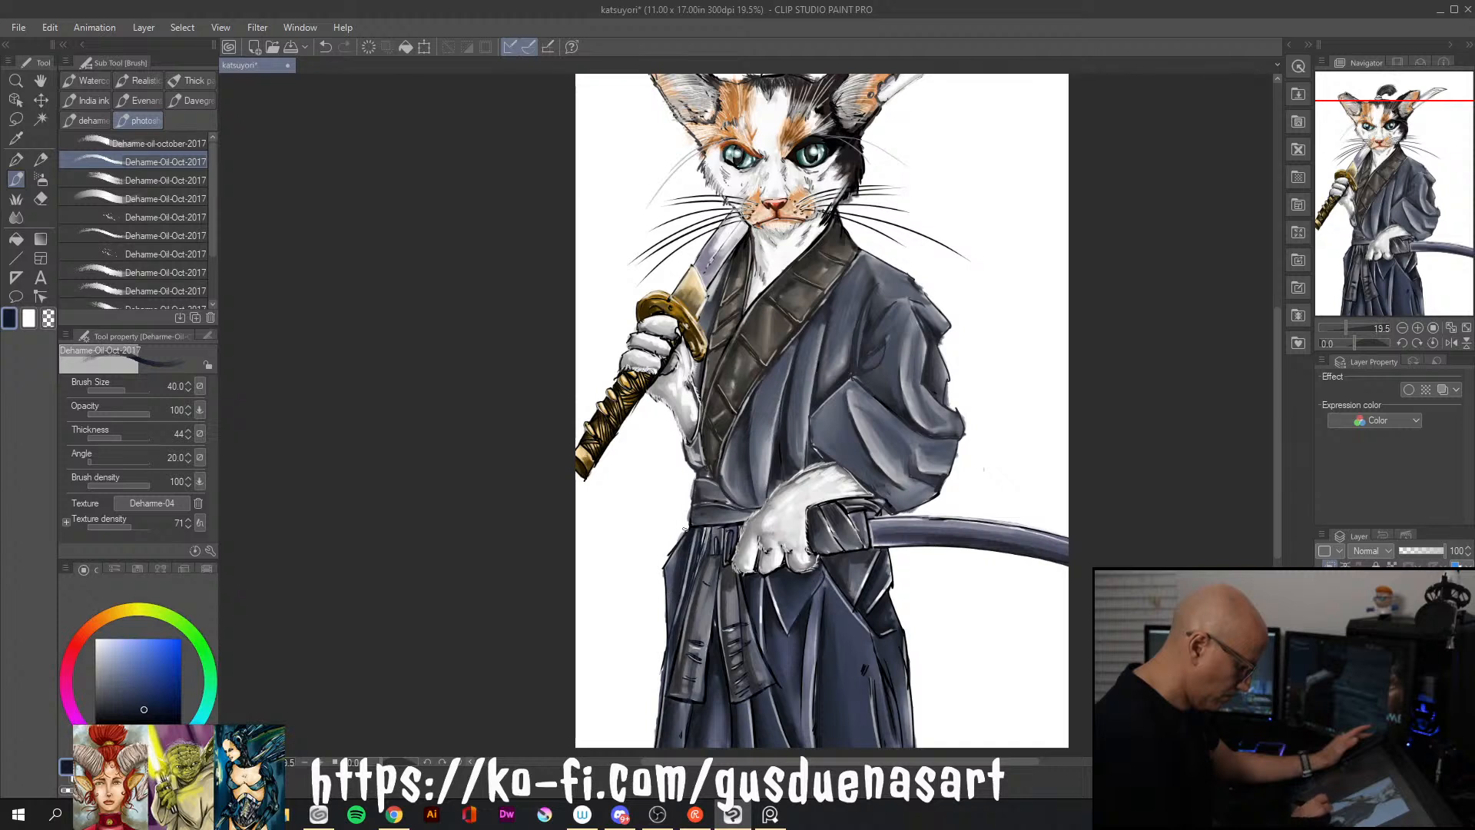
Paint medium navy blue over the hakama, covering the dark spot and blending the folds along its outer left side
click(129, 697)
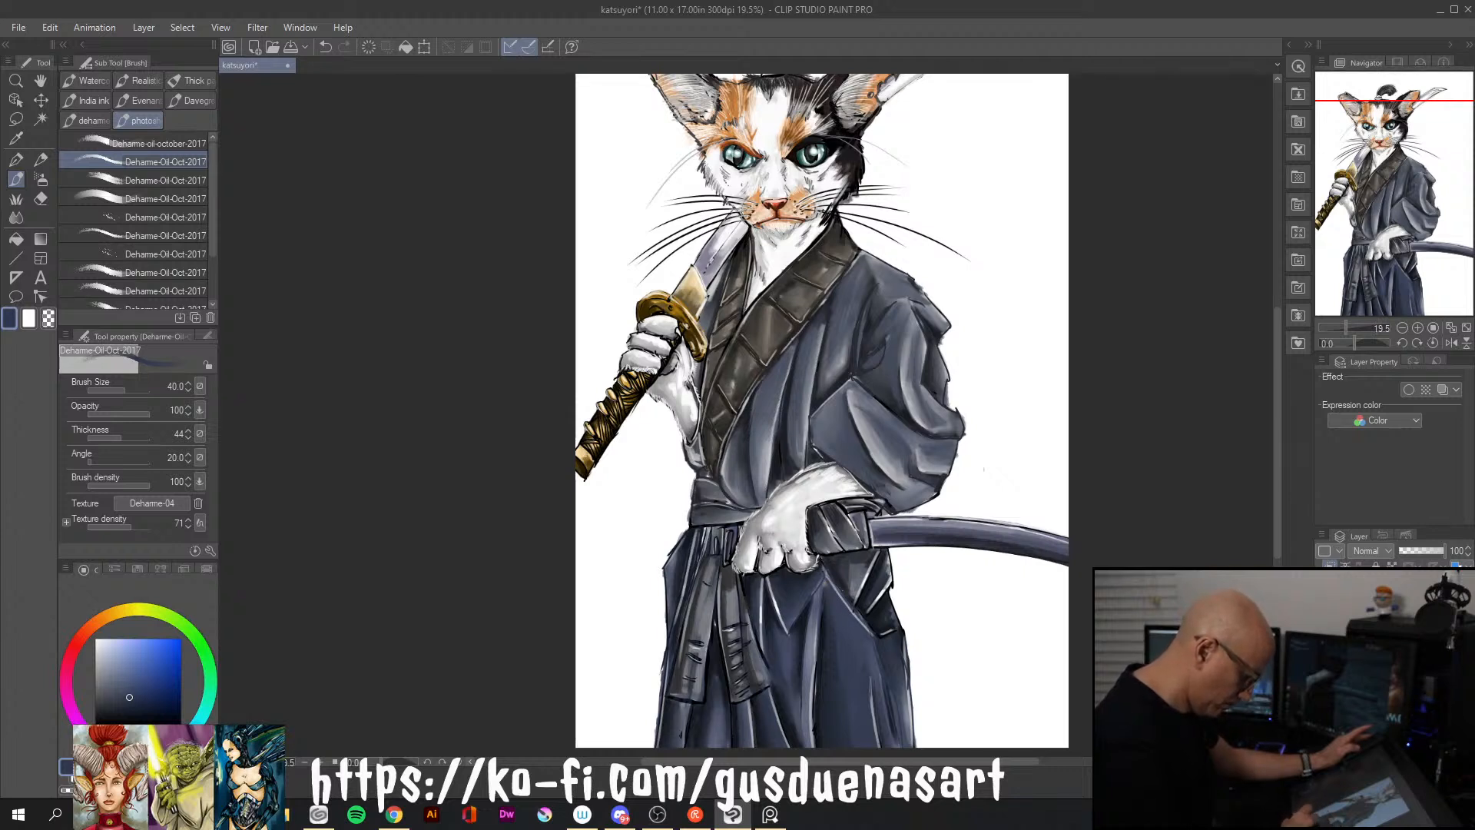
mouse_move(690, 715)
mouse_down()
mouse_move(682, 745)
mouse_move(686, 732)
mouse_up()
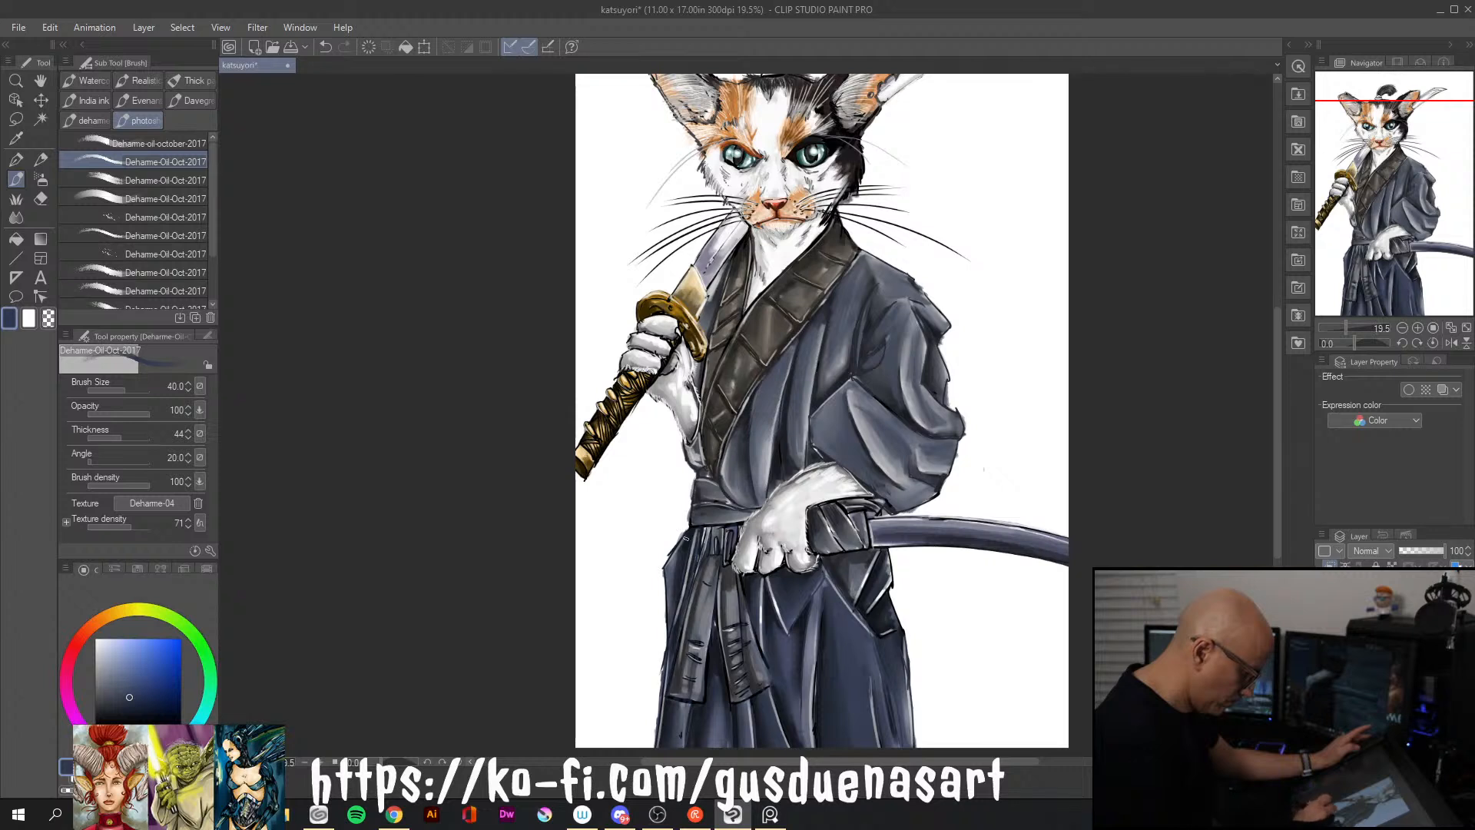
drag(666, 570, 669, 626)
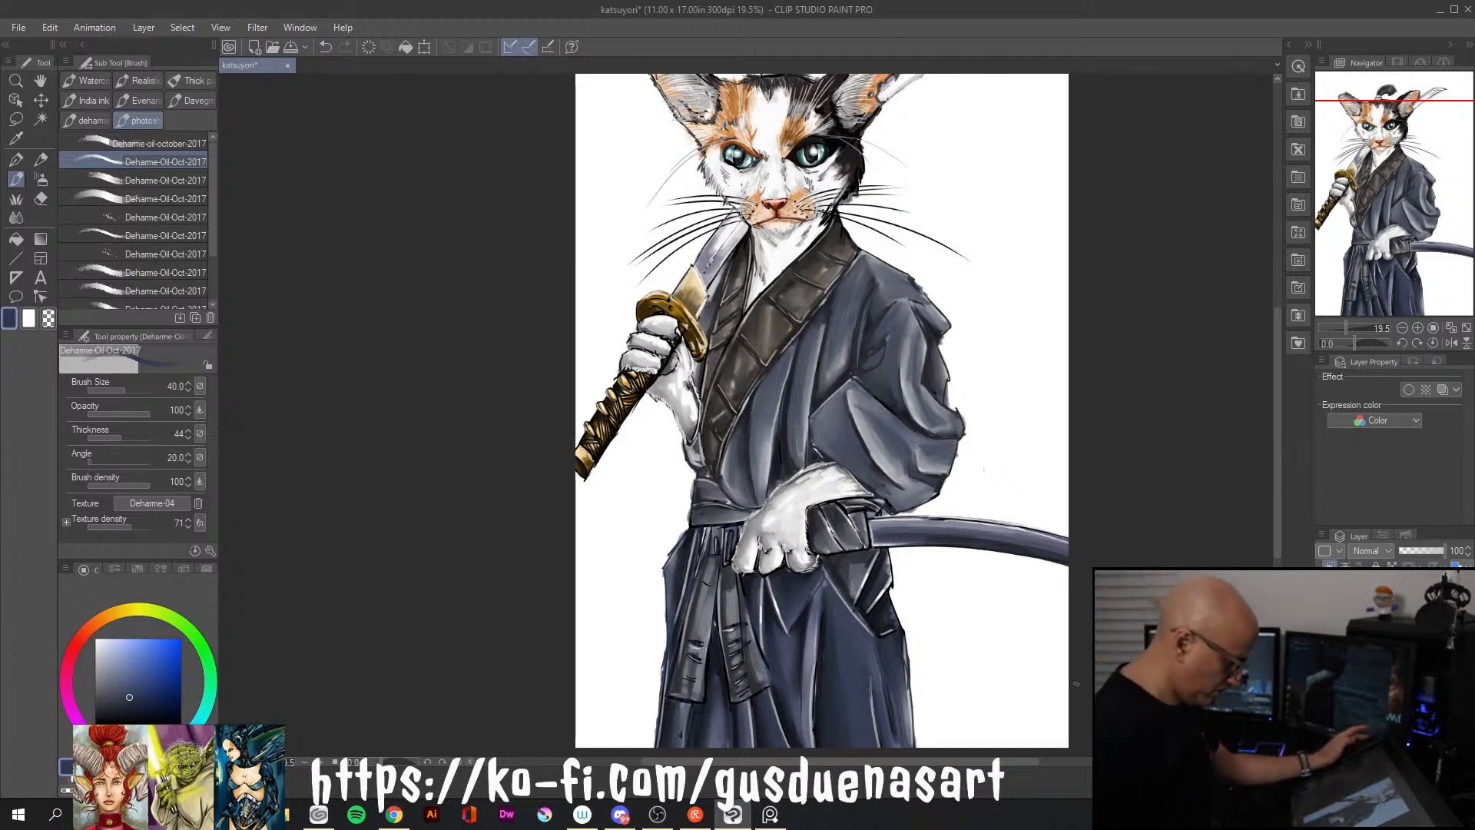
Deepen the folds on the right side of the hakama with very dark navy and save the illustration
click(149, 708)
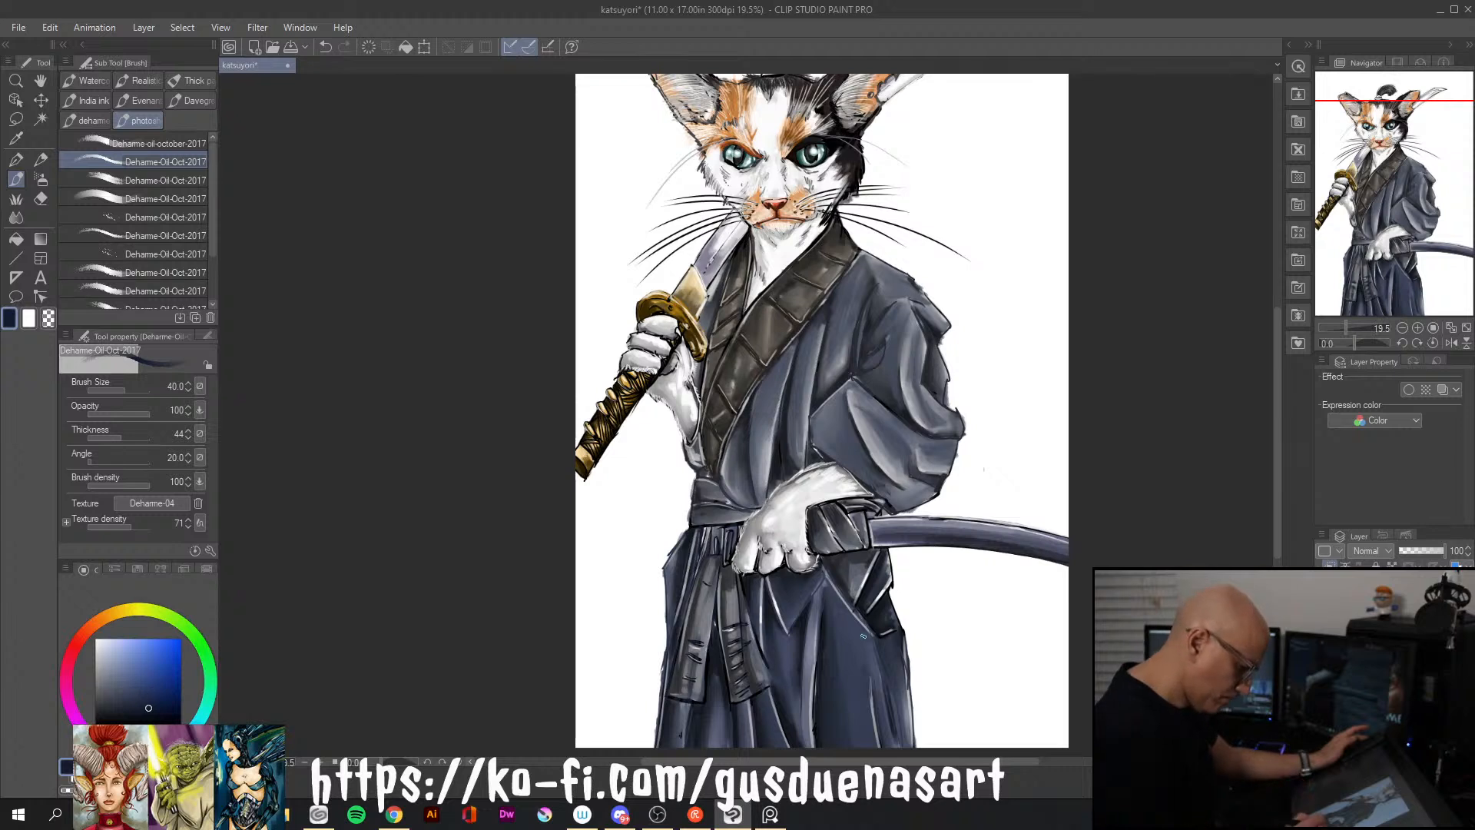
drag(892, 711, 888, 686)
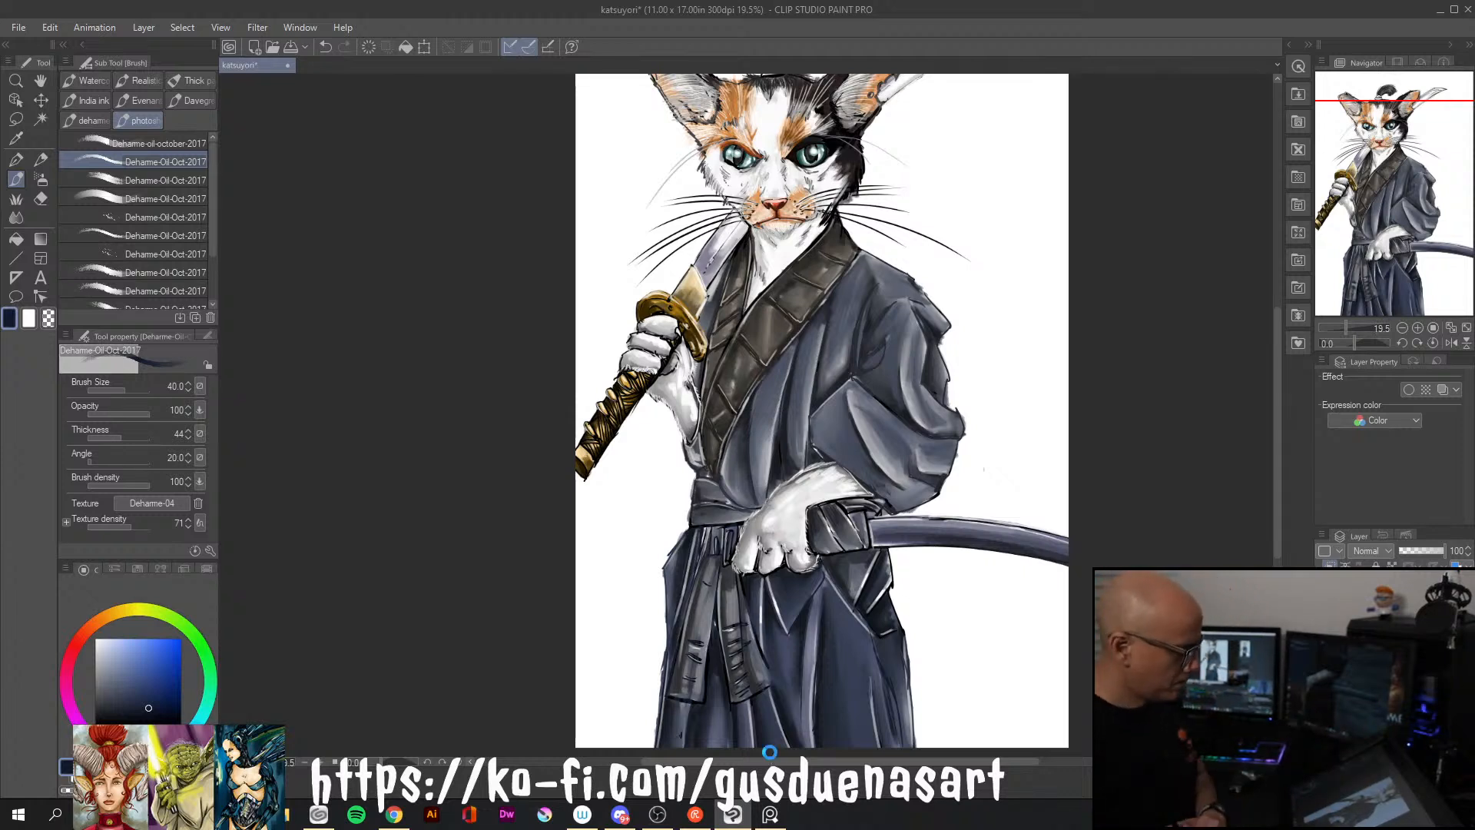
key(ctrl+s)
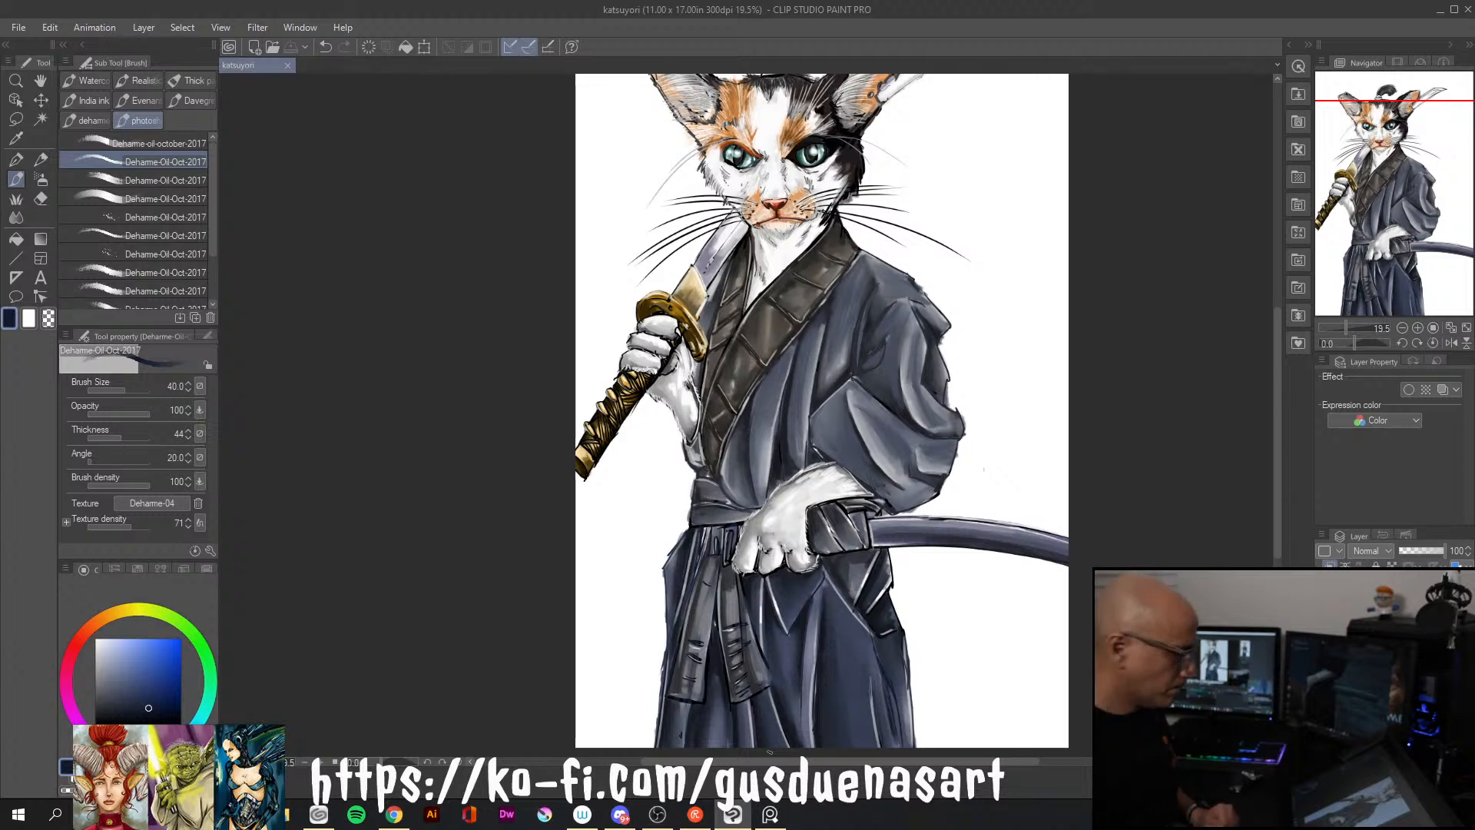
Touch up the kimono sleeve's folds with very dark navy and medium slate blue, and save the illustration
drag(1280, 526, 1279, 506)
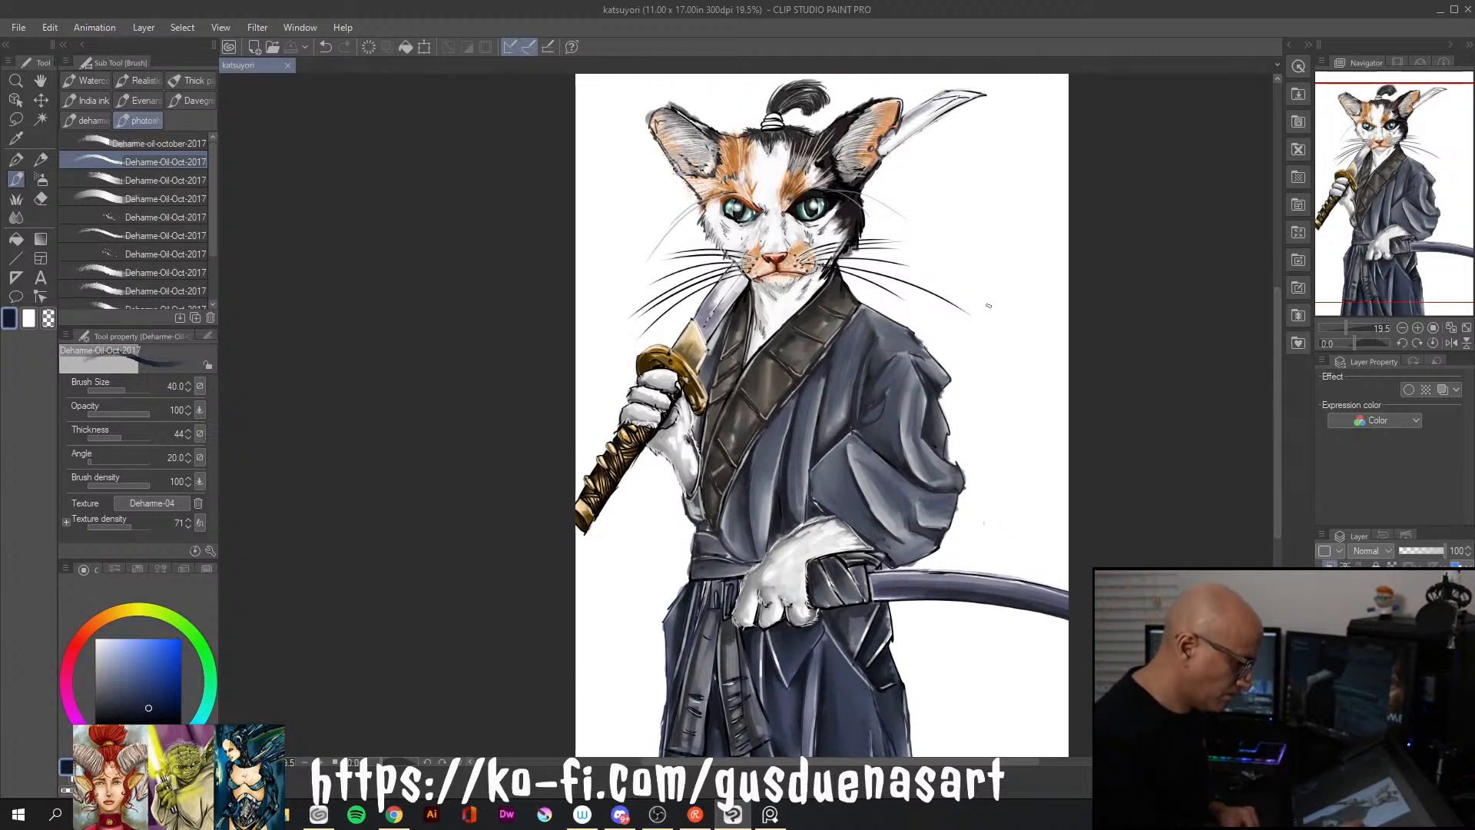
drag(886, 395, 881, 408)
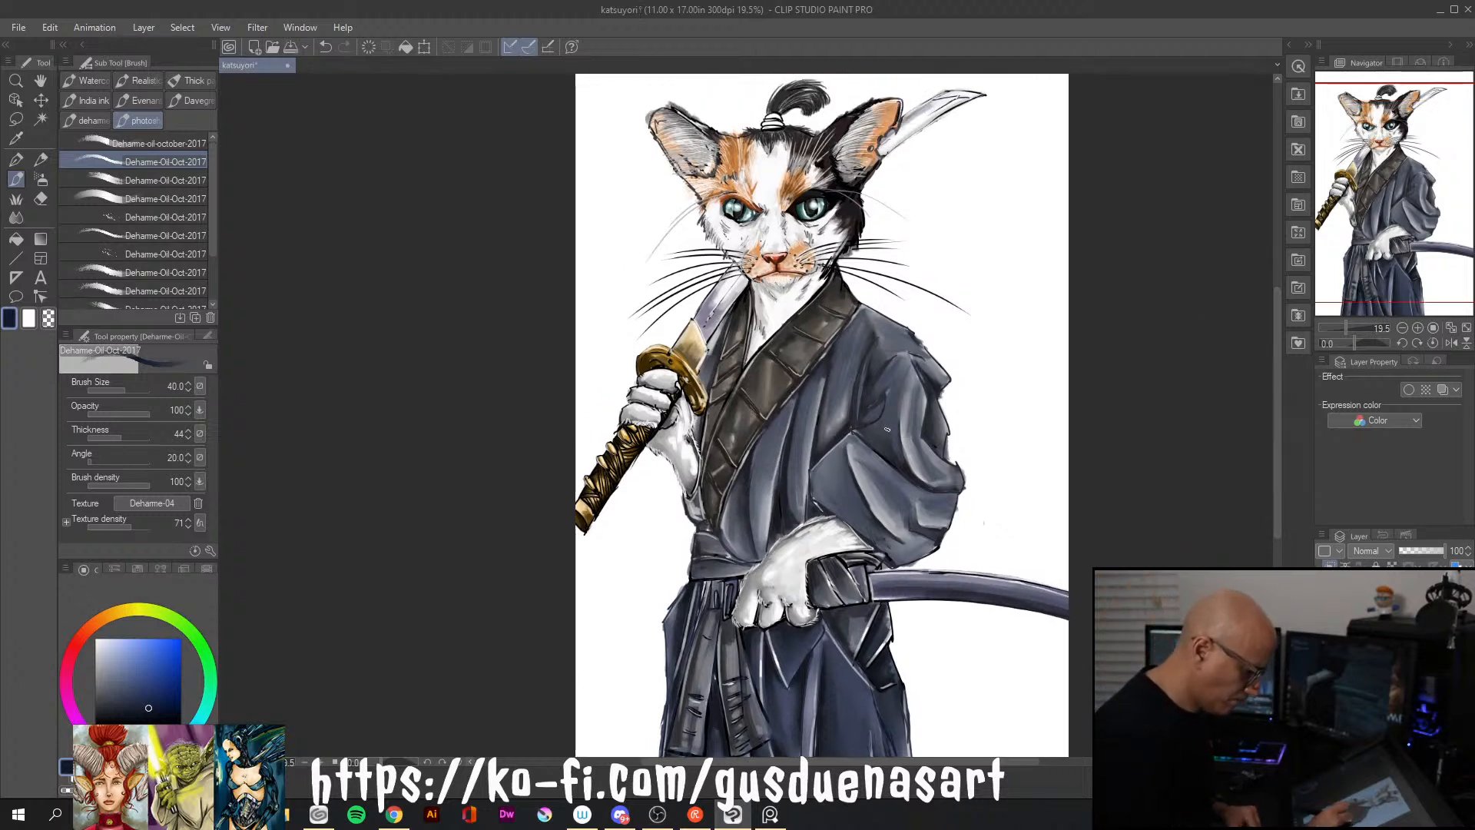
click(123, 688)
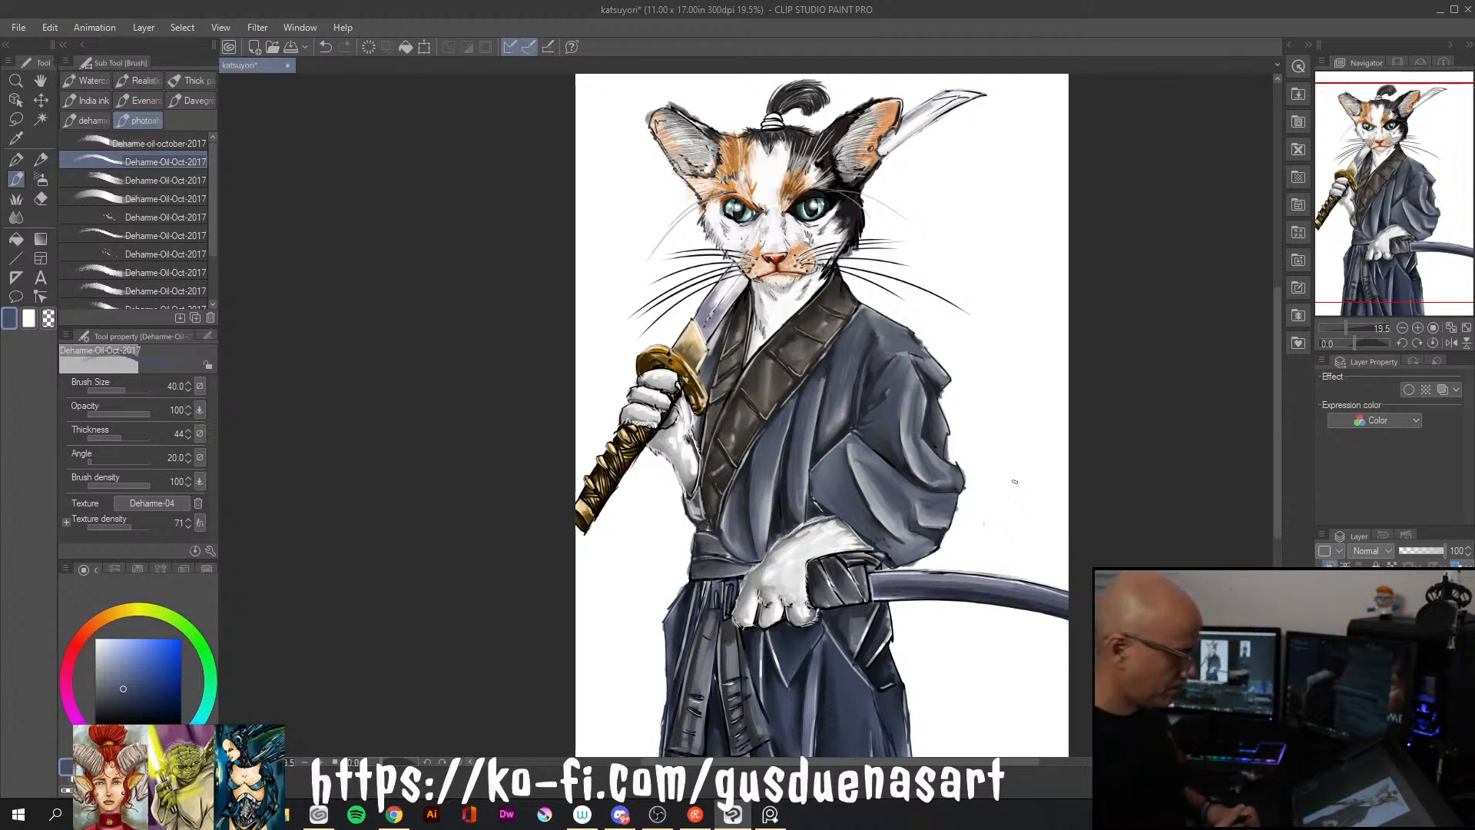
key(ctrl+s)
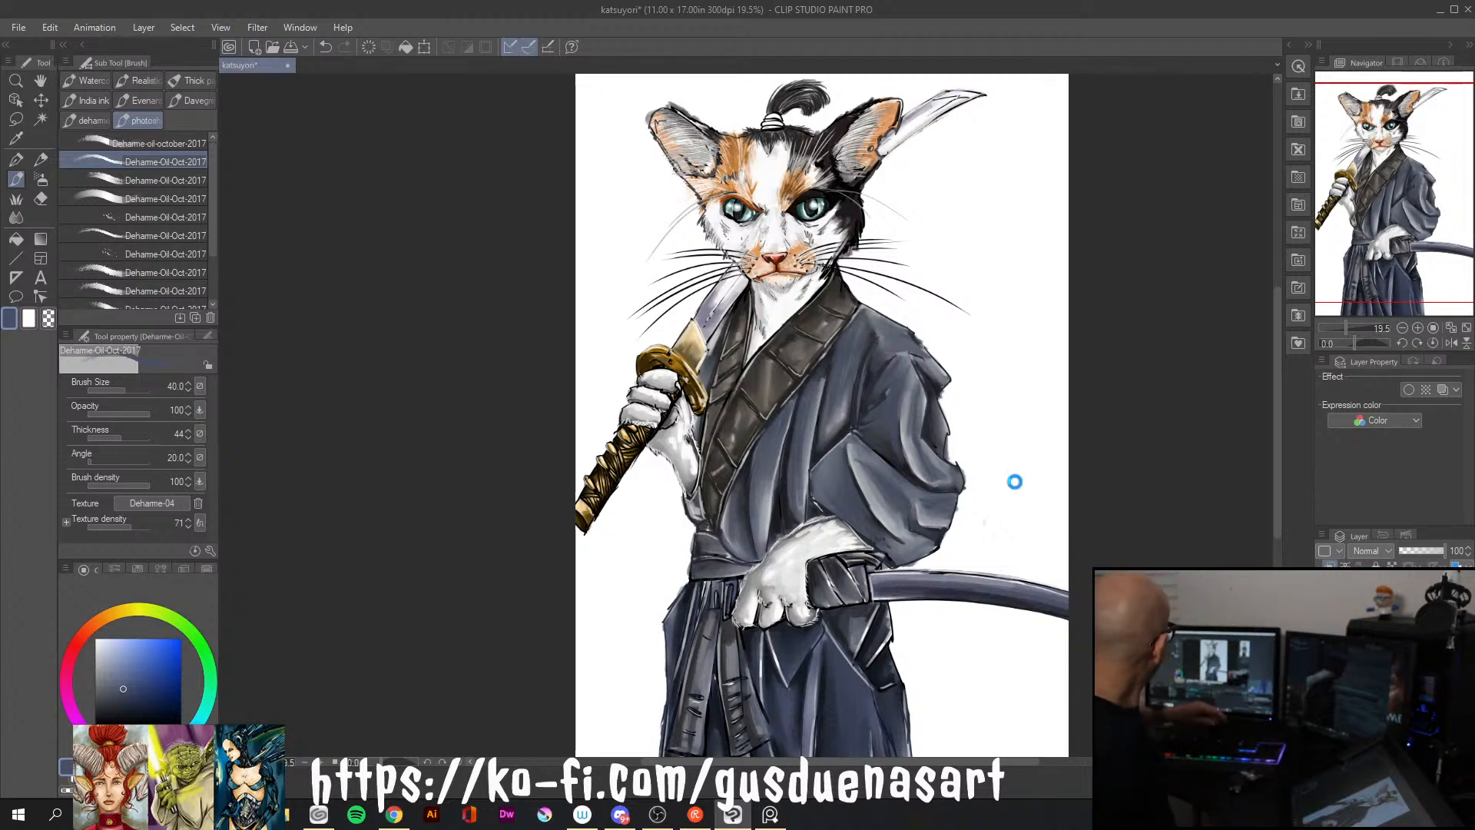
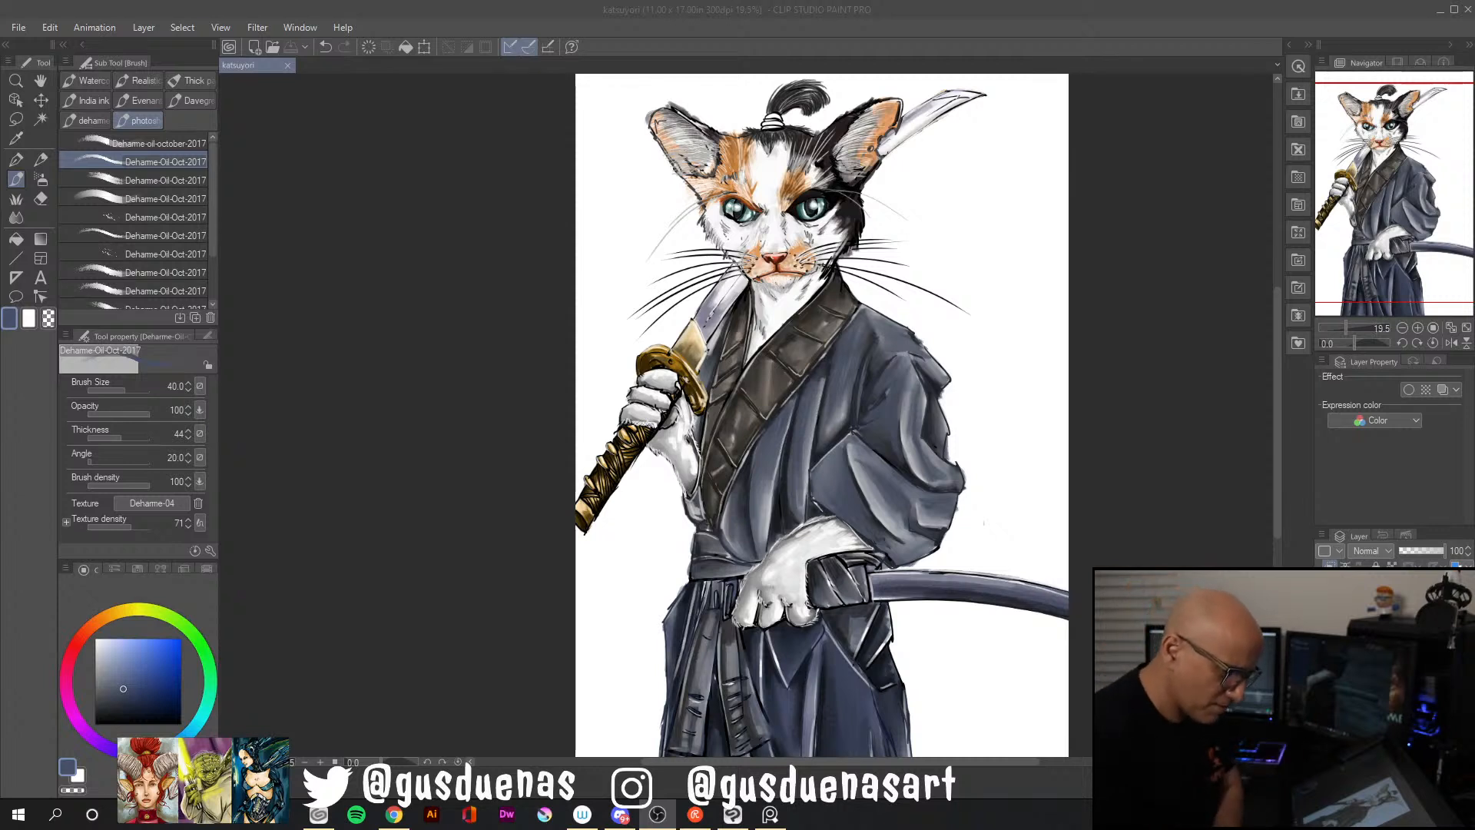
Draw a small, narrow upright signature frame with the Real G-Pen in near-black navy on the white background beside the kimono sleeve
click(1406, 615)
click(1398, 630)
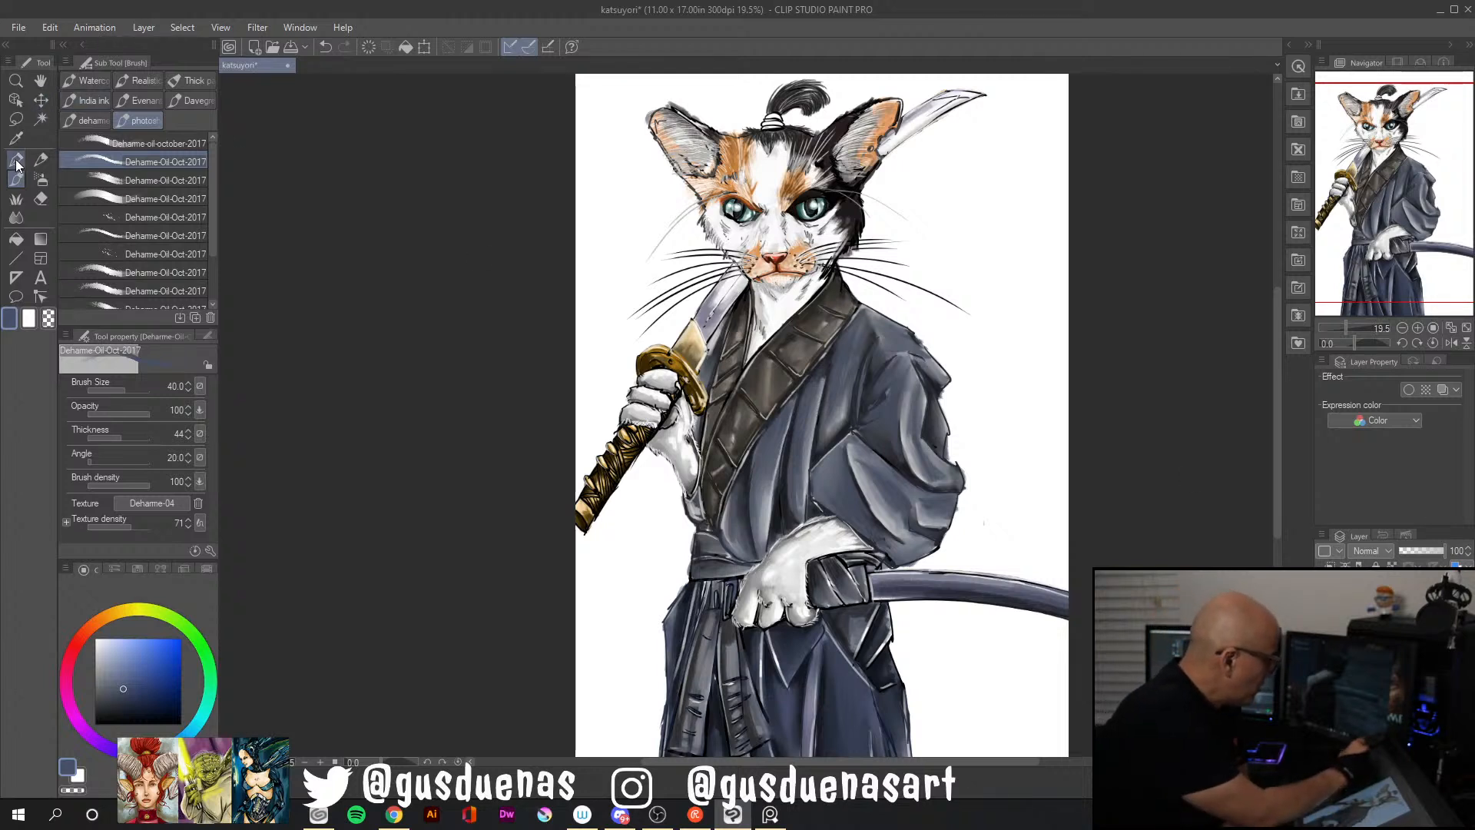
click(16, 159)
click(181, 719)
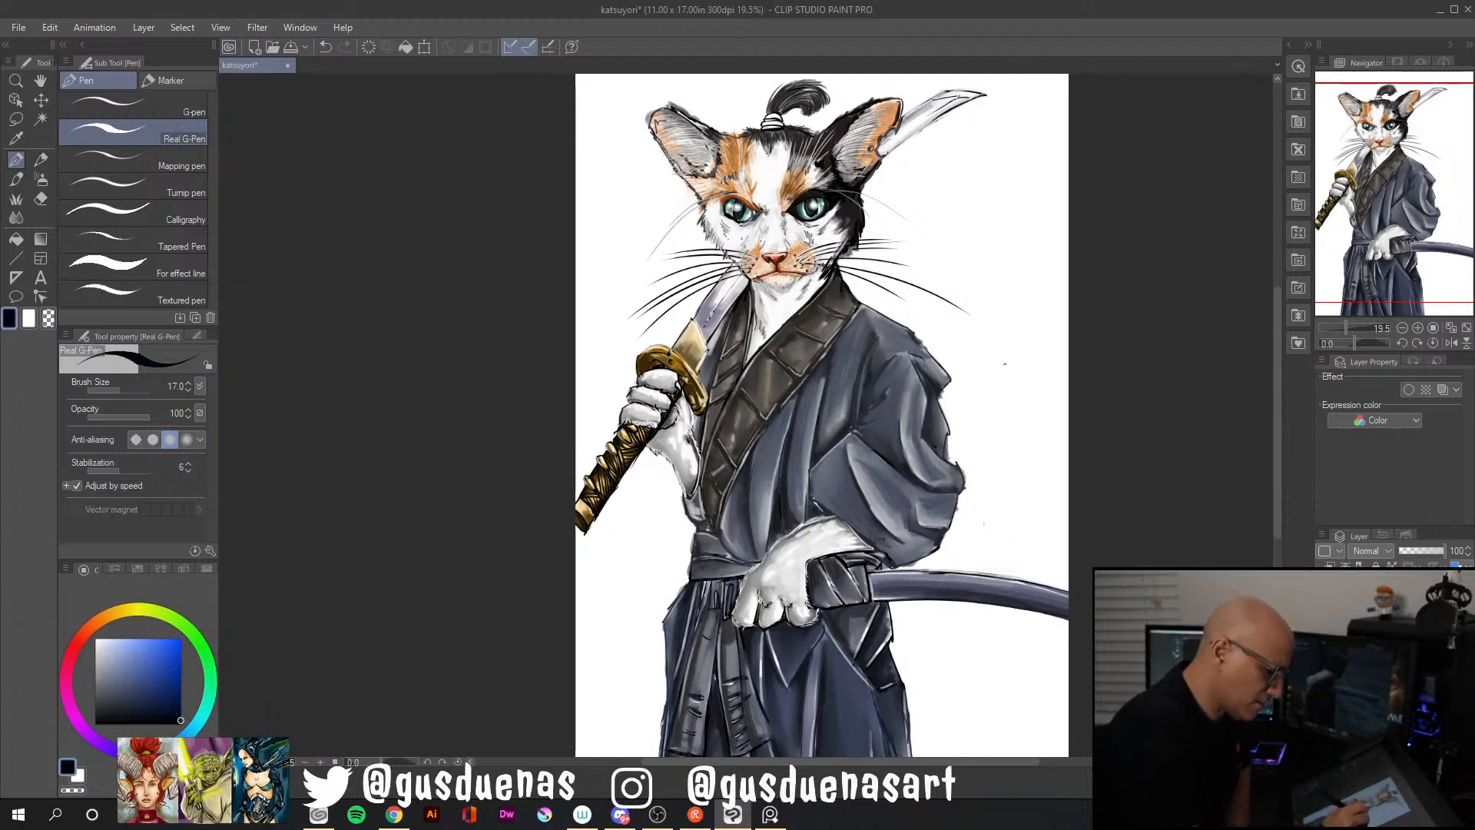
mouse_move(996, 361)
mouse_down()
mouse_move(996, 417)
mouse_move(1017, 418)
mouse_up()
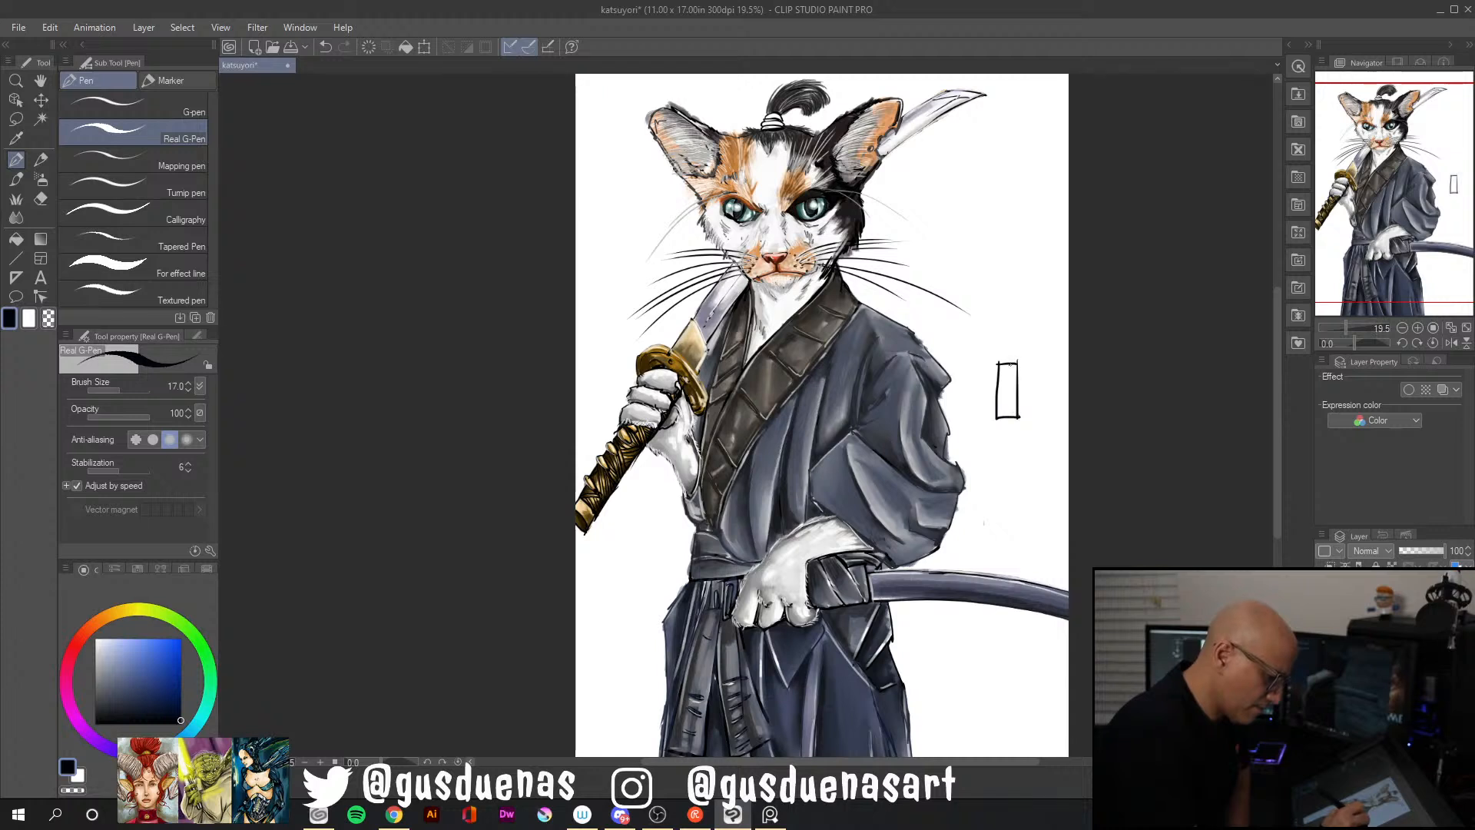
Letter the artist's initials inside the signature frame, add a C below it and XXI above it, and save the illustration
drag(1006, 368, 1006, 390)
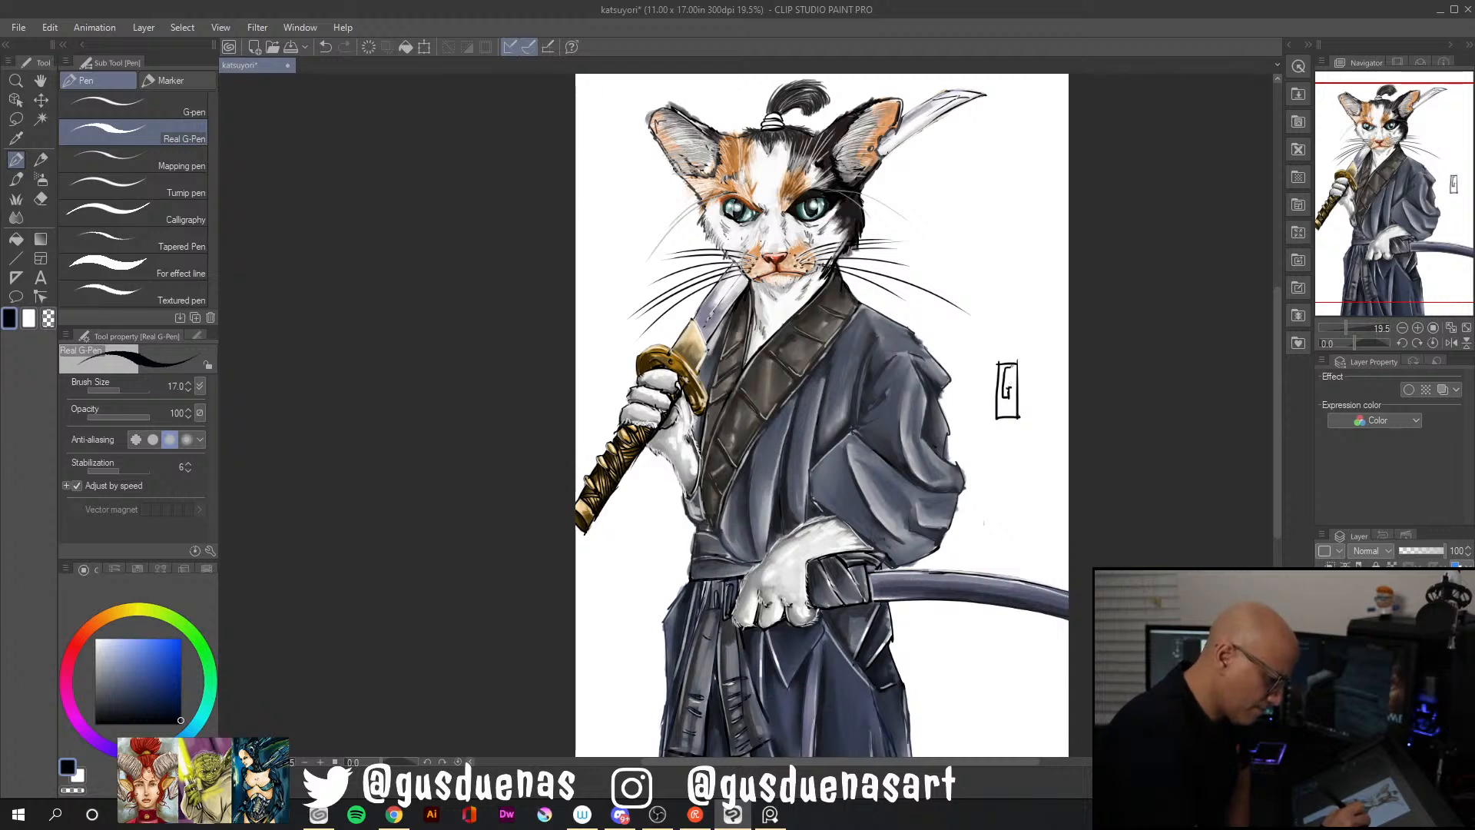
drag(1005, 426, 1013, 432)
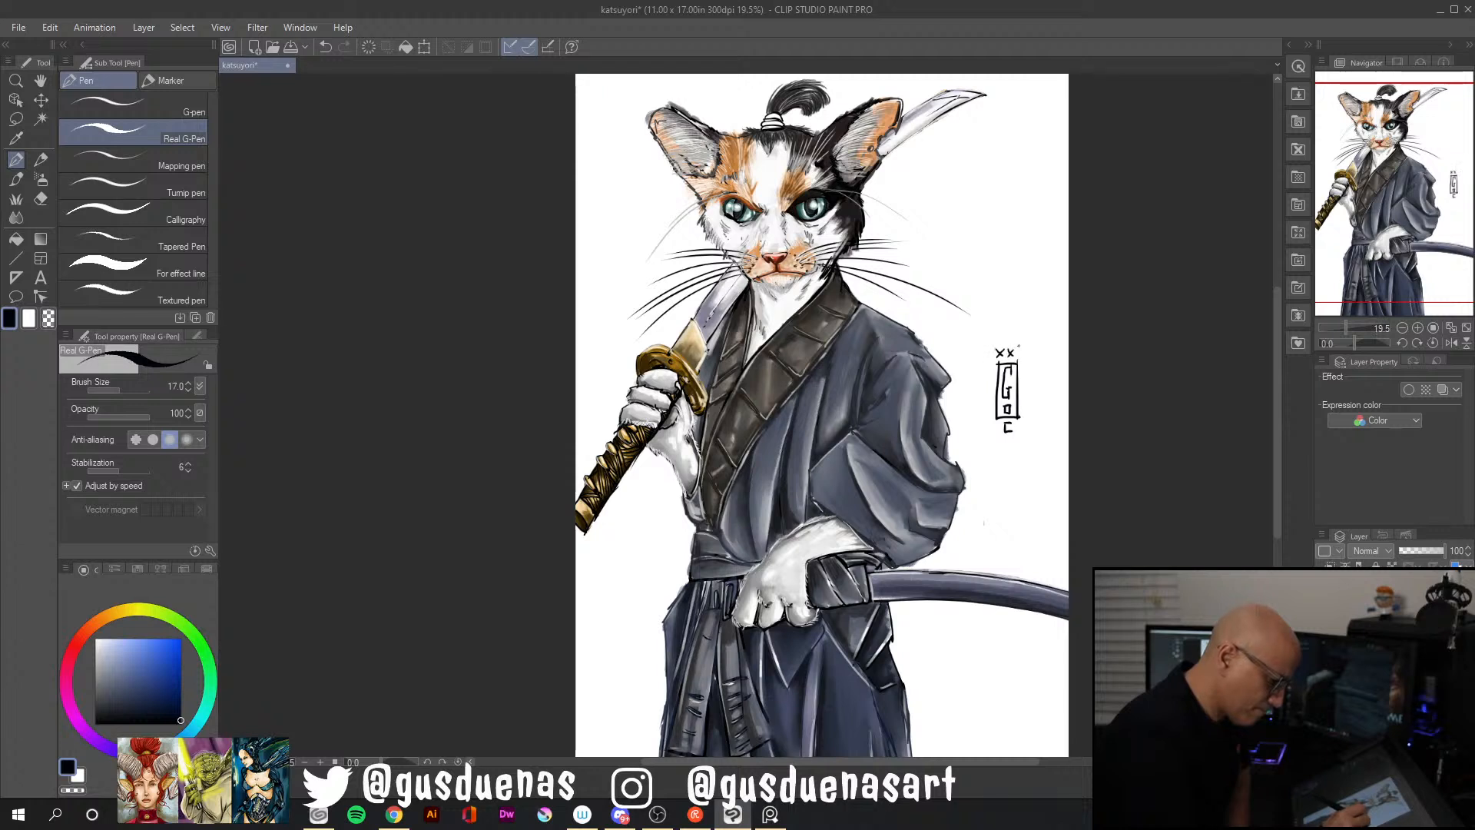
drag(1018, 347, 1017, 359)
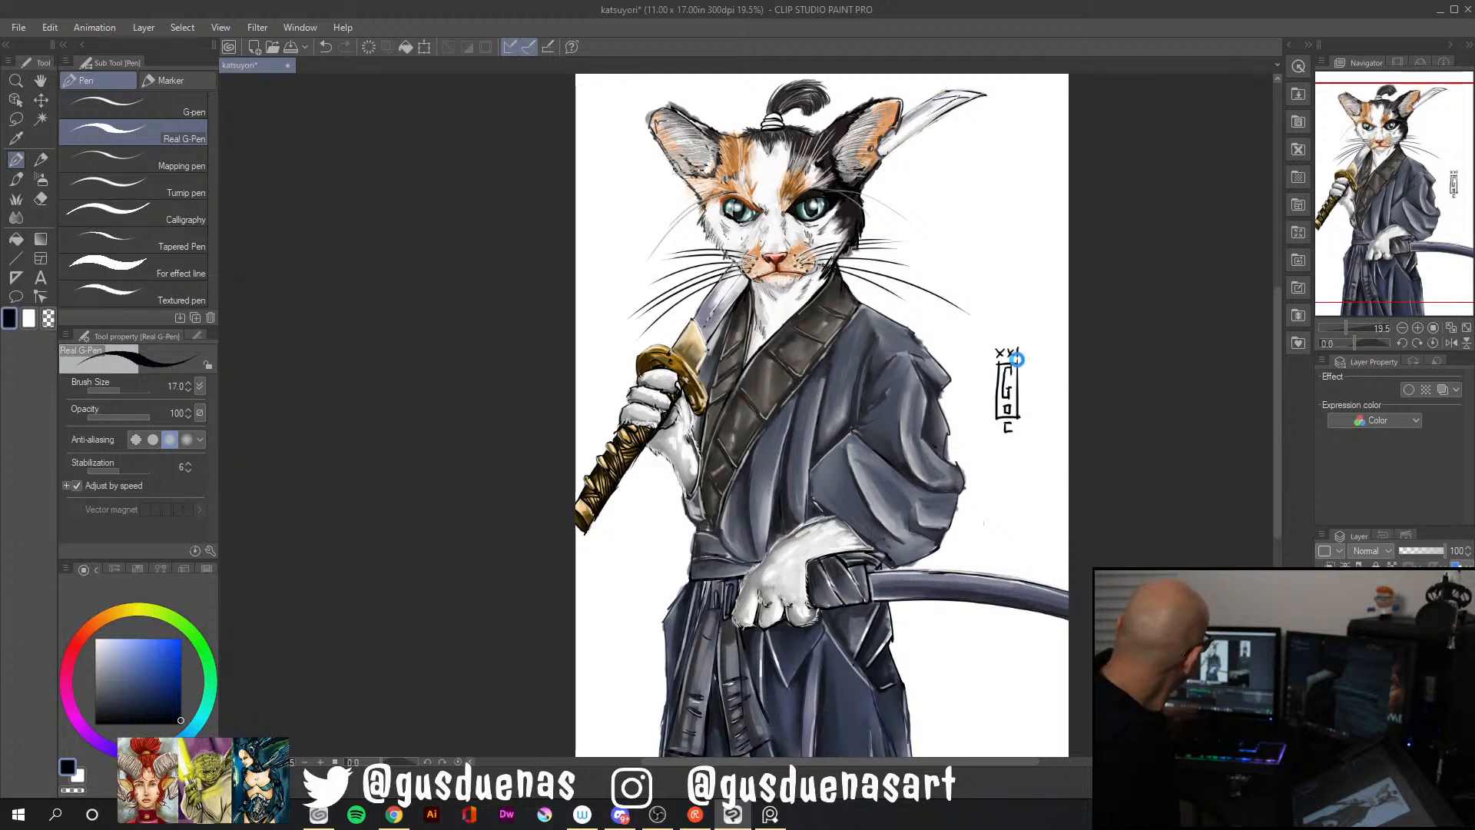
key(ctrl+s)
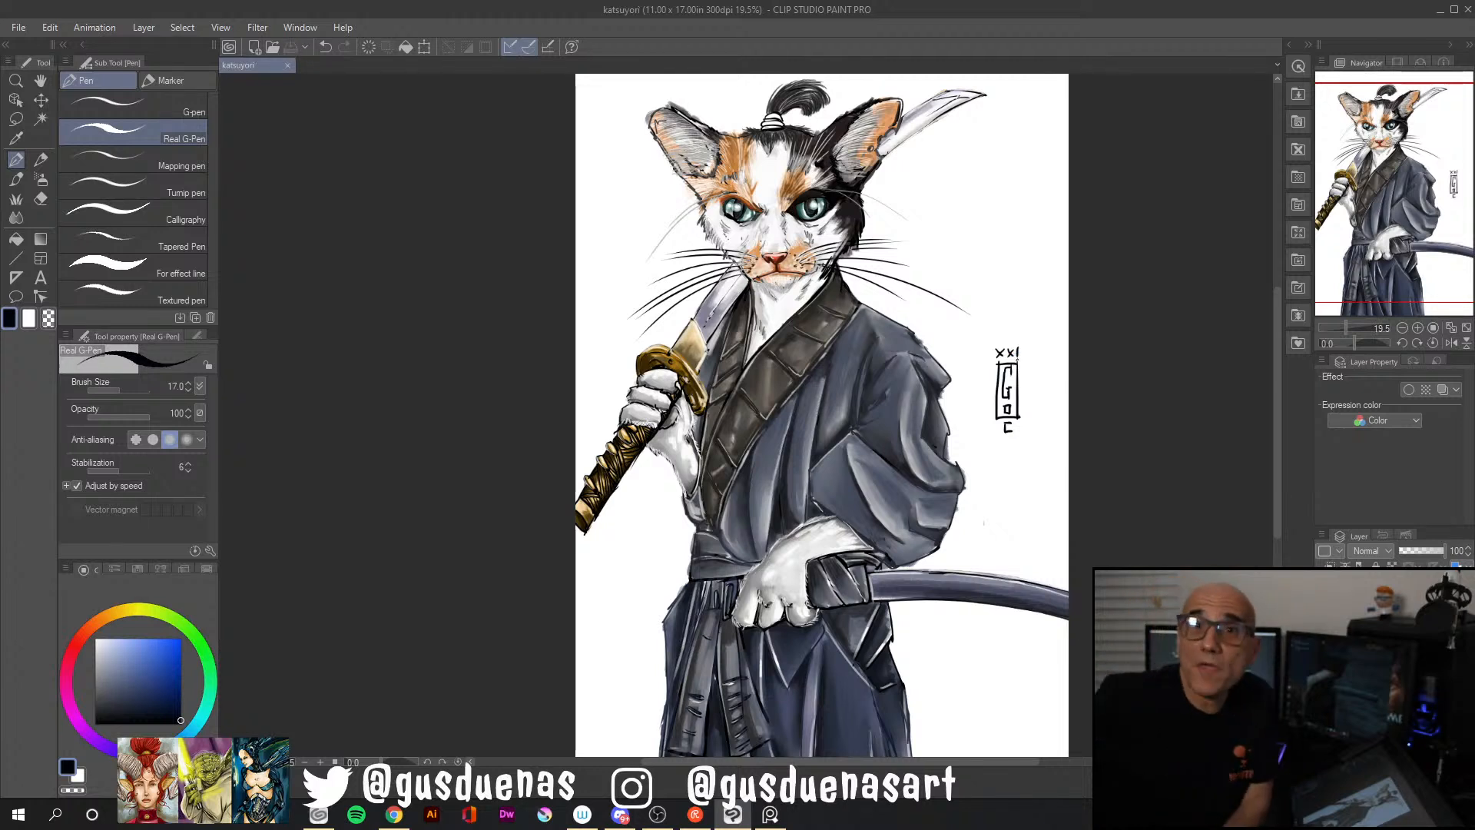